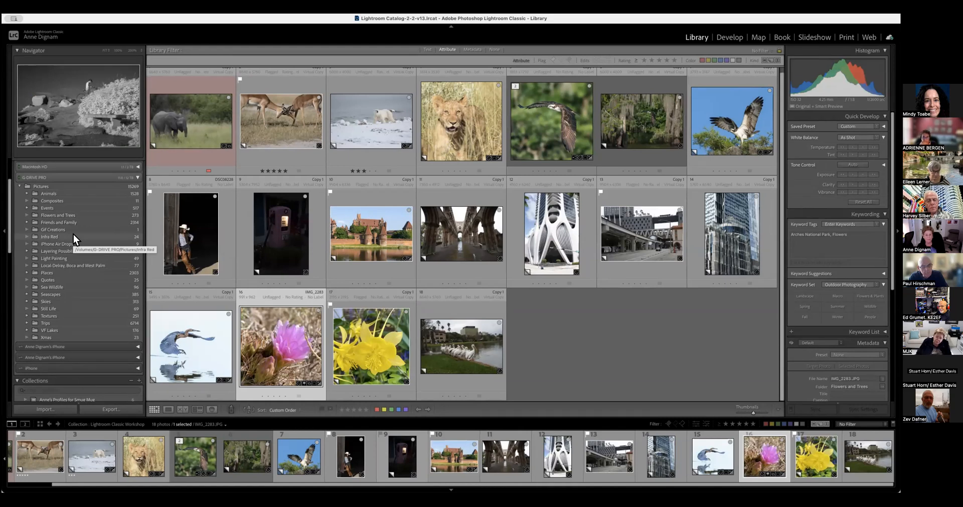
- View the castle photo enlarged, and show the Infra Red folder's photos as a grid with nothing selected
{"action": "left_click", "coordinate": [379, 244]}
{"action": "double_click", "coordinate": [363, 238]}
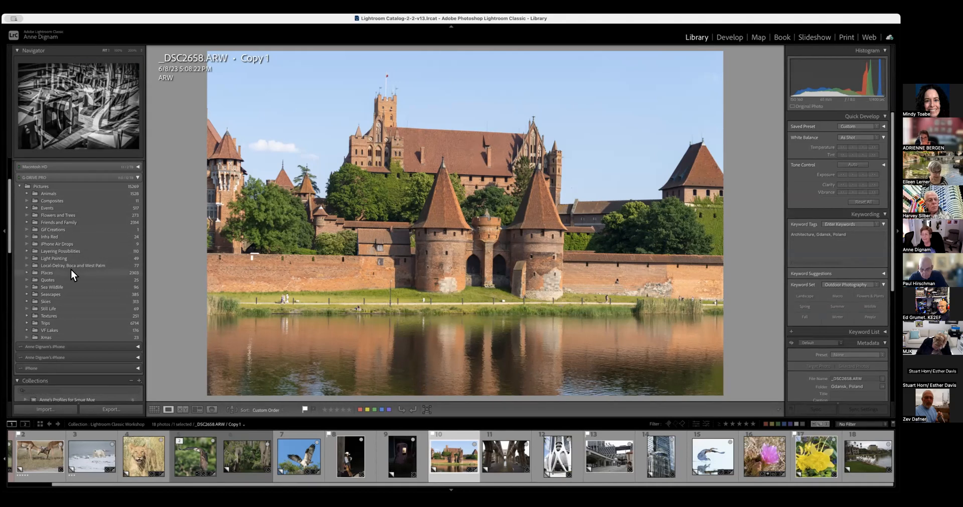
{"action": "left_click", "coordinate": [52, 236]}
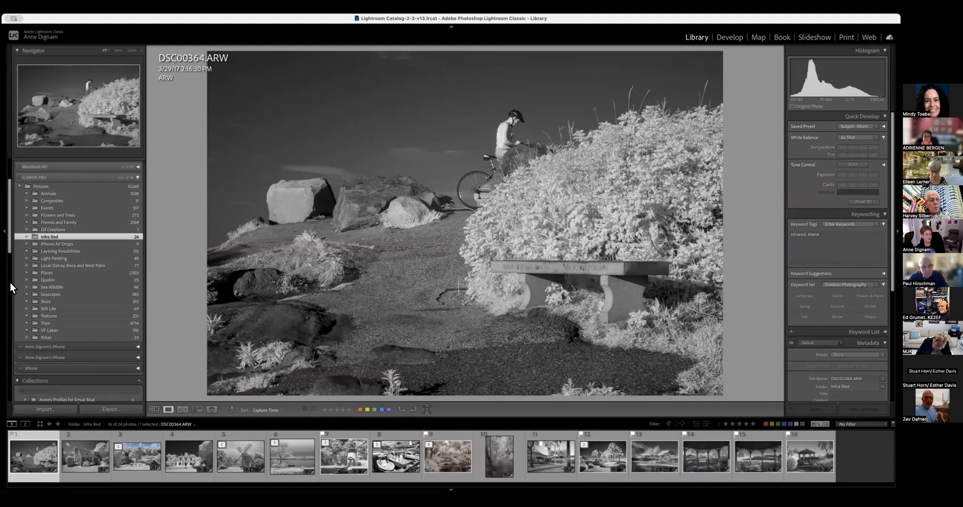
{"action": "left_click", "coordinate": [154, 409]}
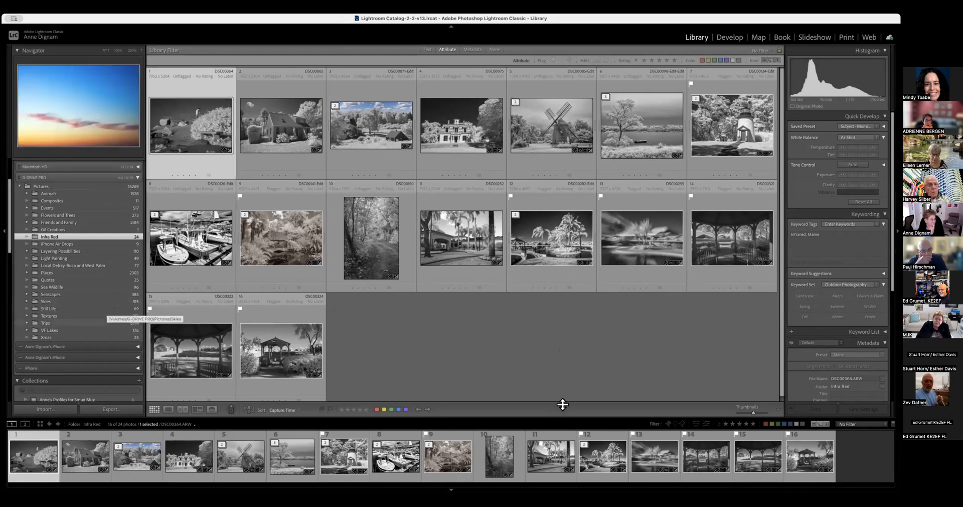
{"action": "left_click", "coordinate": [444, 343]}
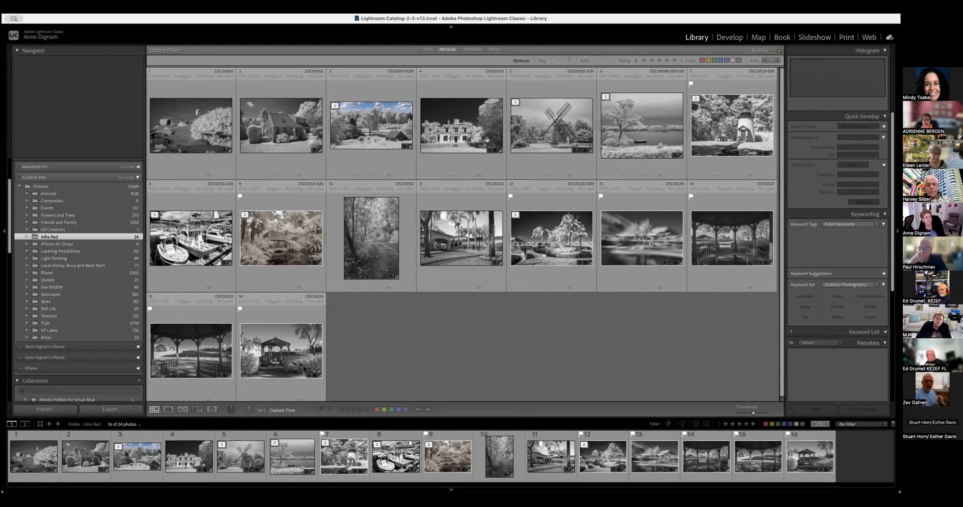
- Open the catalog settings and close them again
{"action": "left_click", "coordinate": [30, 10]}
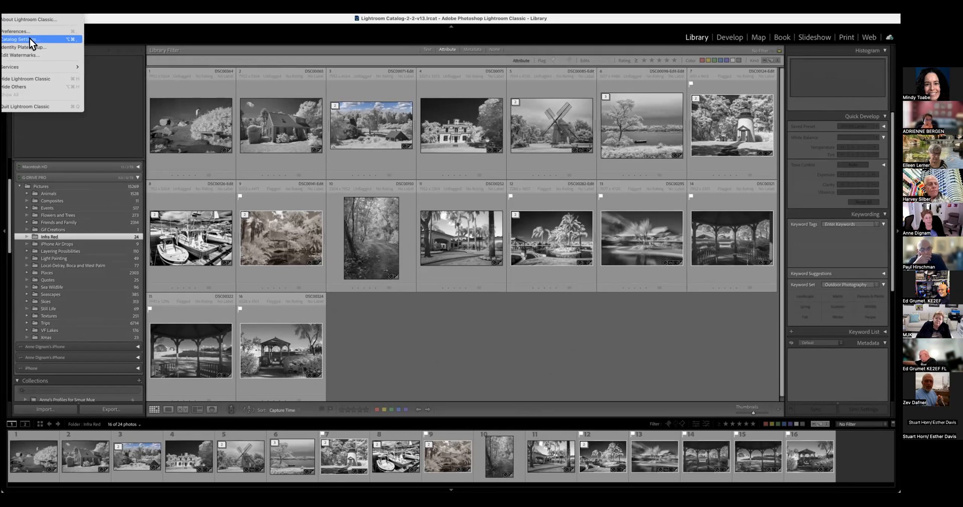
{"action": "left_click", "coordinate": [30, 38]}
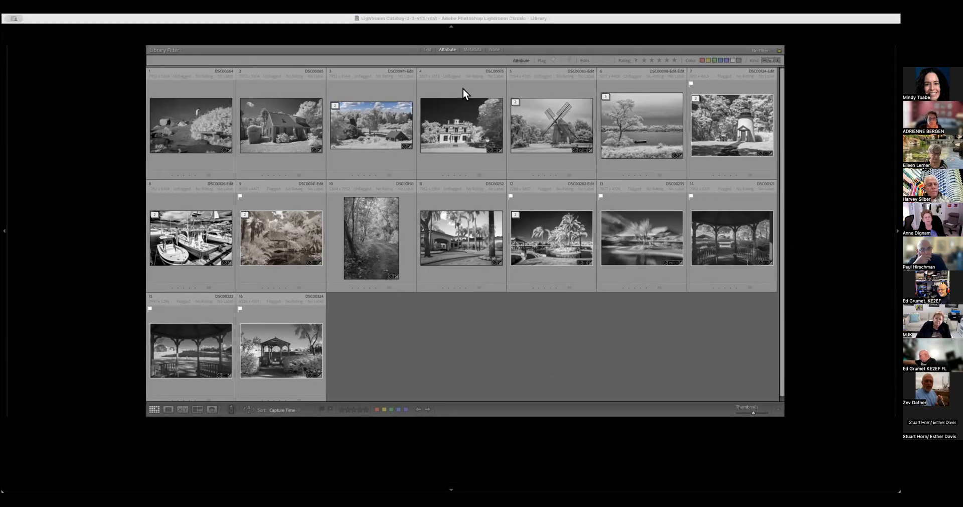
{"action": "left_click", "coordinate": [339, 69]}
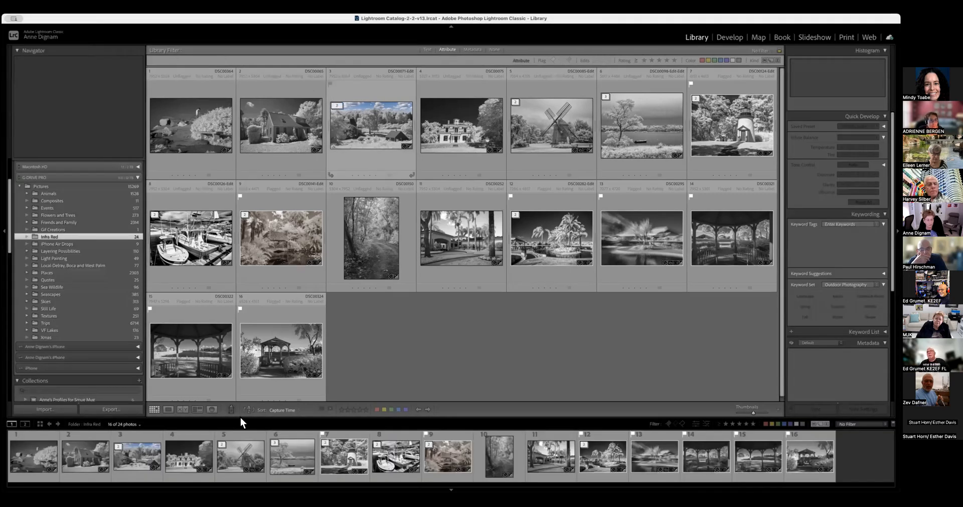
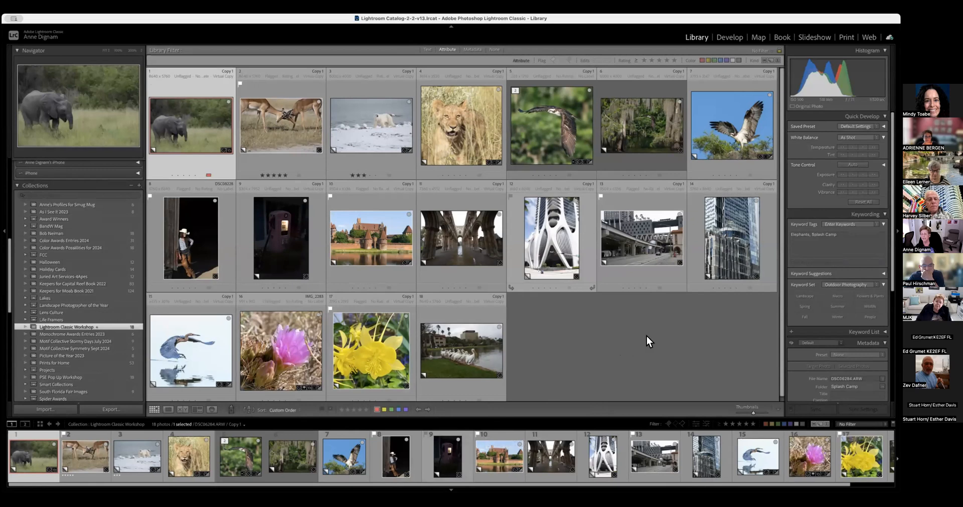
- Enlarge the collection's grid thumbnails to six per row and open the elephant photo in the Loupe view
{"action": "left_click_drag", "start_coordinate": [753, 412], "coordinate": [754, 411]}
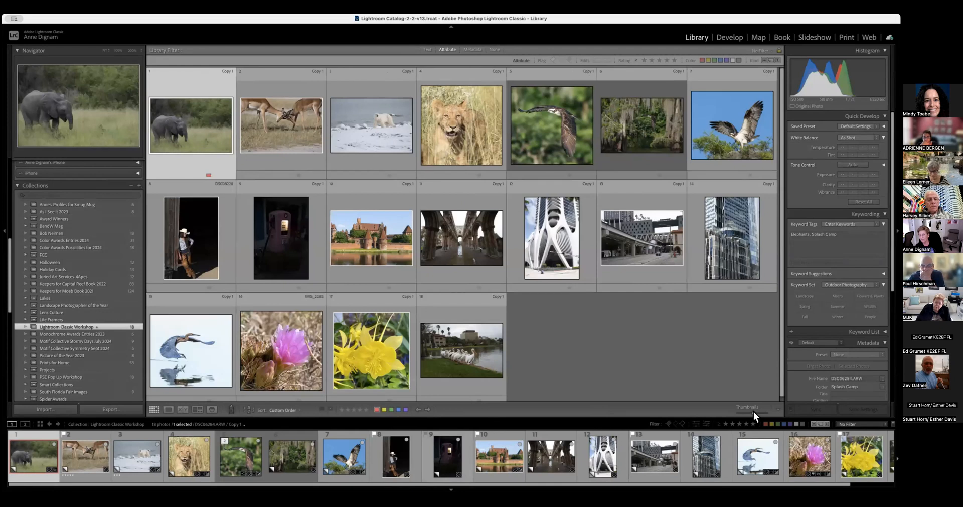
{"action": "left_click", "coordinate": [754, 412]}
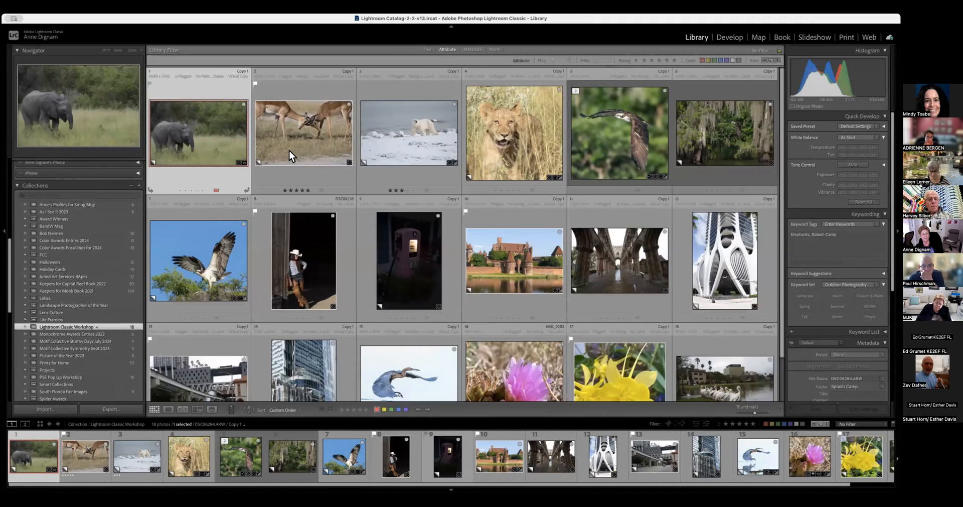
{"action": "double_click", "coordinate": [220, 147]}
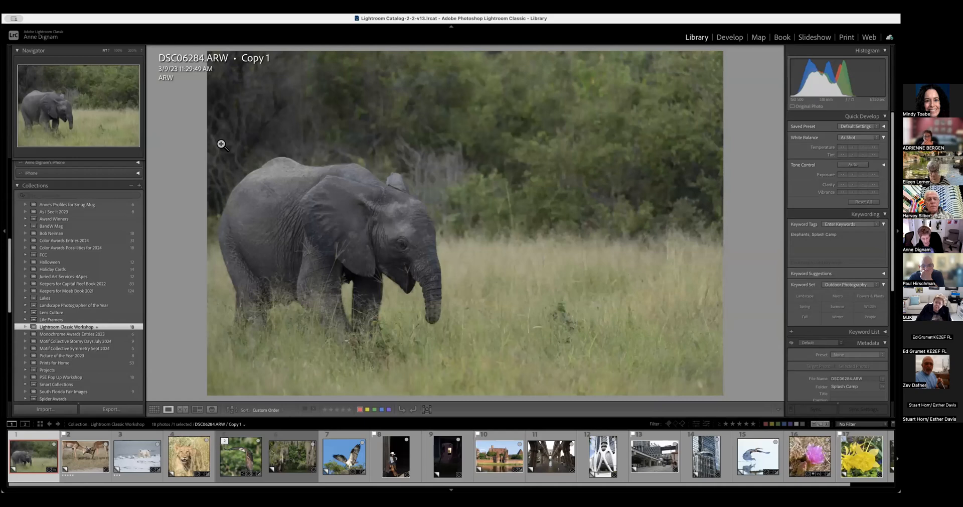
{"action": "double_click", "coordinate": [222, 146]}
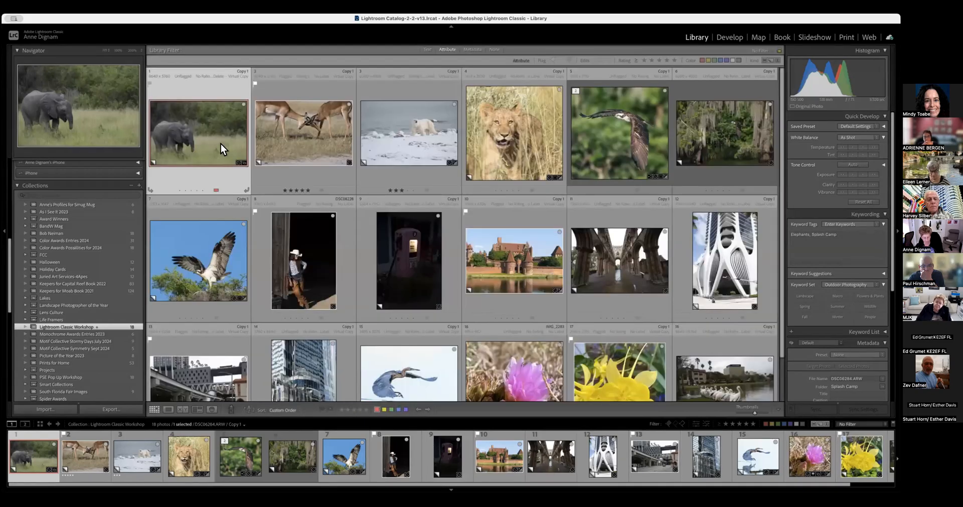
{"action": "double_click", "coordinate": [221, 144]}
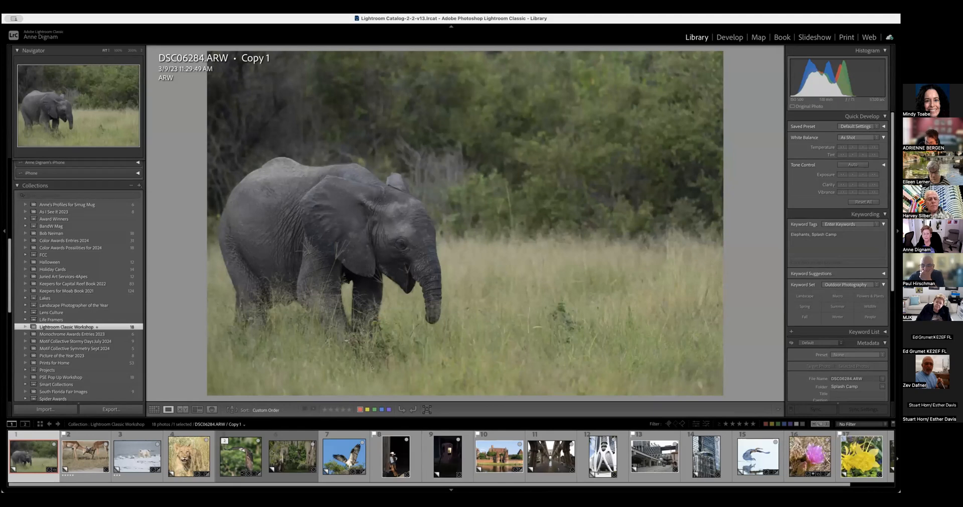
- Browse forward and backward through the first enlarged photos of the Lightroom Classic Workshop collection
{"action": "key", "text": "Right"}
{"action": "key", "text": "Left"}
{"action": "key", "text": "Right"}
{"action": "key", "text": "Right"}
{"action": "key", "text": "Right"}
{"action": "key", "text": "Right"}
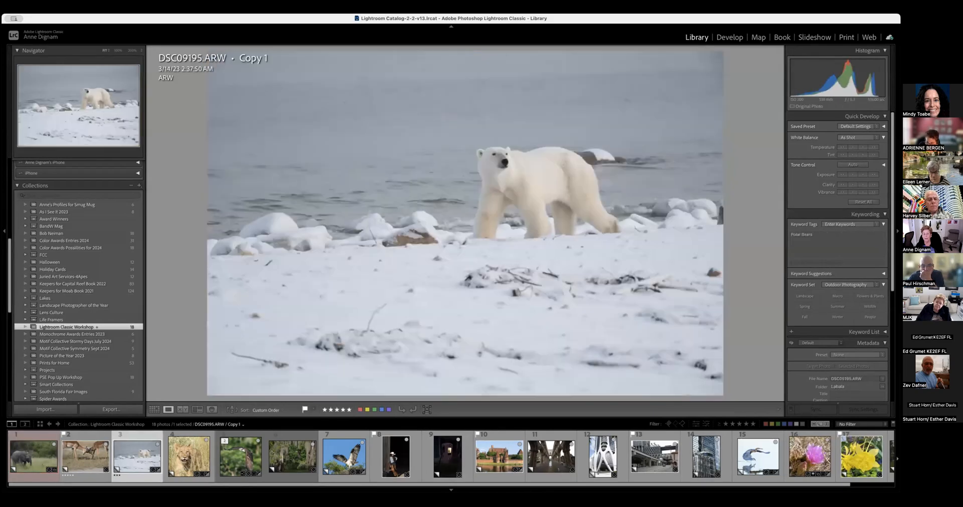
{"action": "key", "text": "Left"}
{"action": "key", "text": "Left"}
{"action": "key", "text": "Left"}
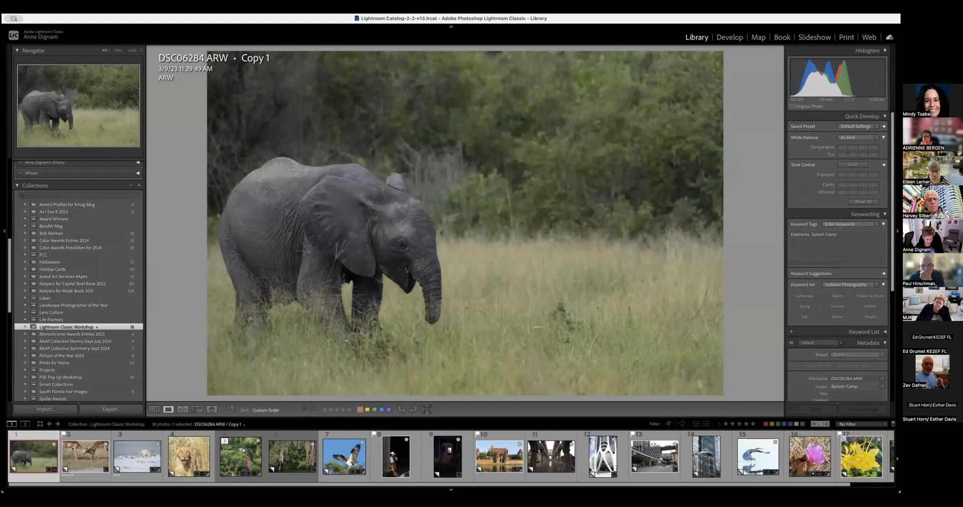
- Flag the polar bear photo as rejected
{"action": "key", "text": "Right"}
{"action": "key", "text": "Right"}
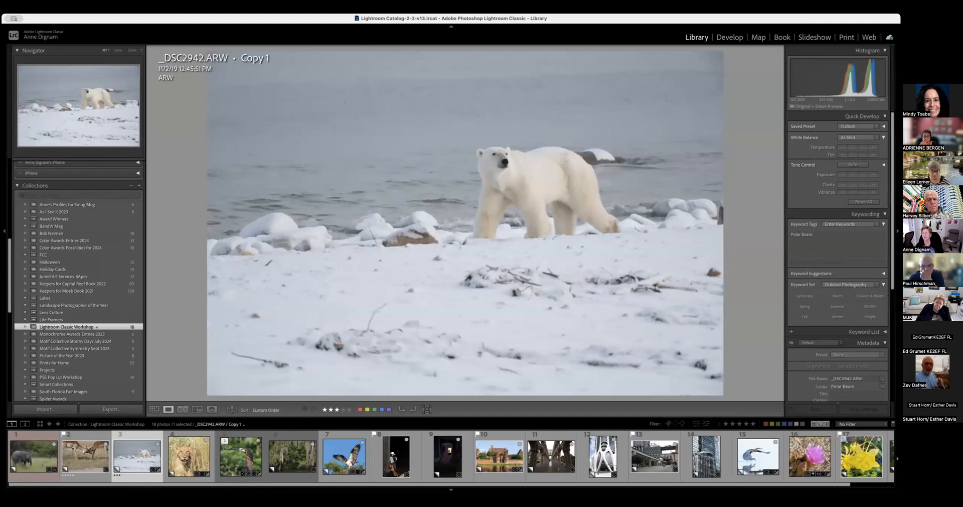
{"action": "key", "text": "x"}
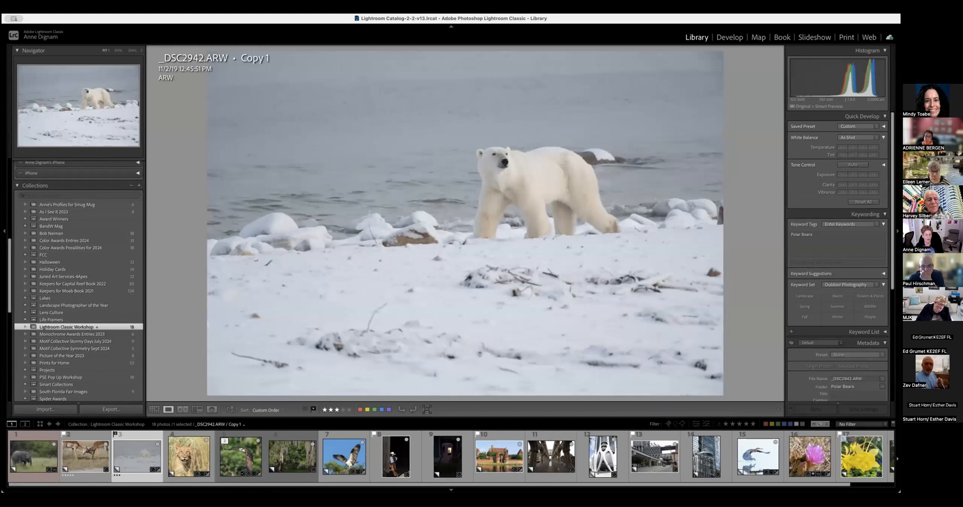
- Flag the close-up photo of the flying osprey as a pick
{"action": "key", "text": "Right"}
{"action": "key", "text": "Right"}
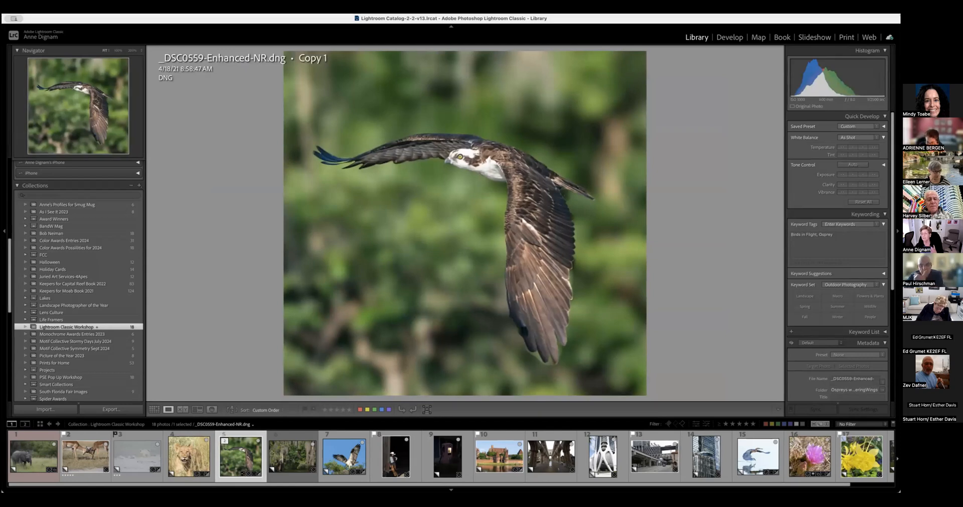
{"action": "key", "text": "p"}
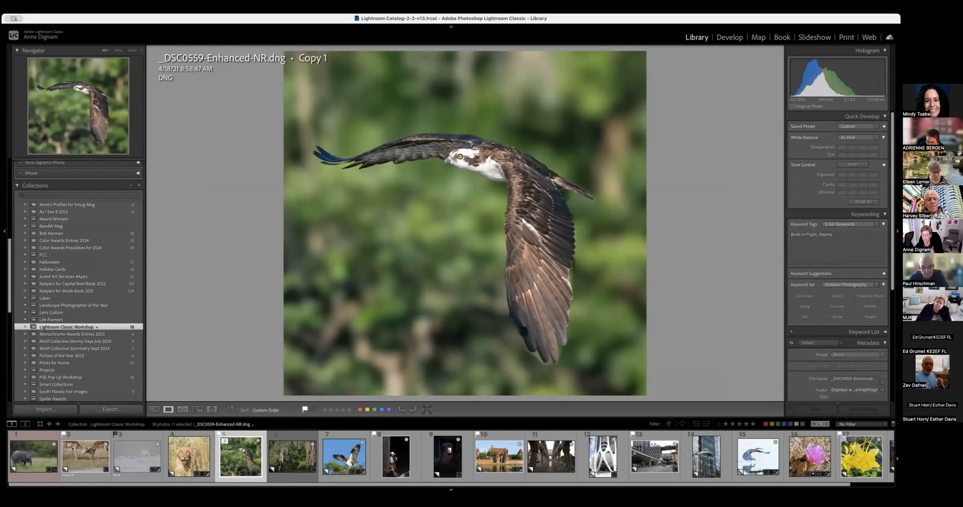
- Flag the photo of the woman in the cowboy hat as a pick
{"action": "key", "text": "Right"}
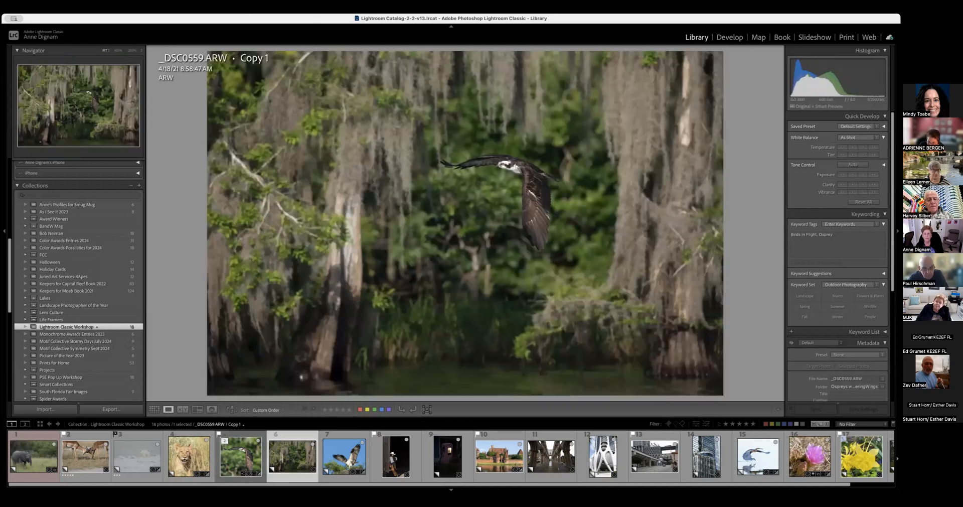
{"action": "key", "text": "Right"}
{"action": "key", "text": "Right"}
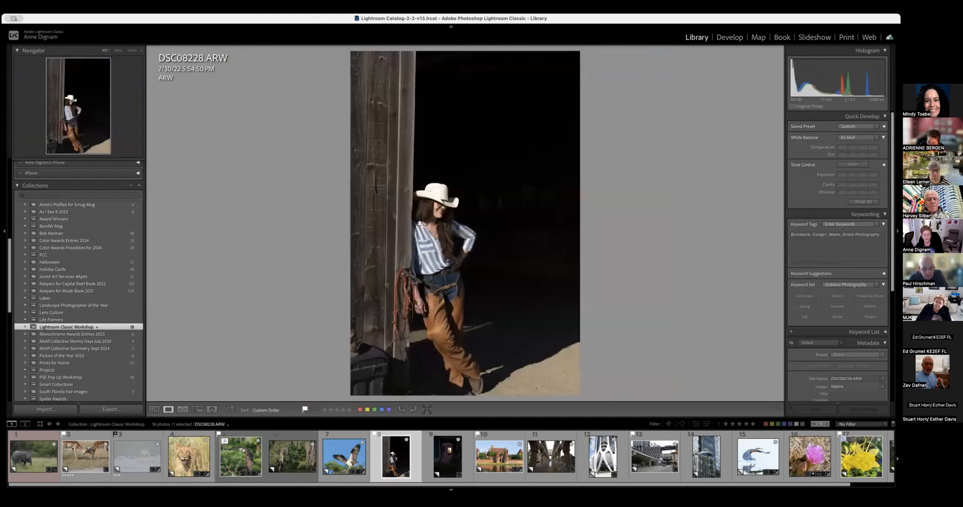
{"action": "key", "text": "p"}
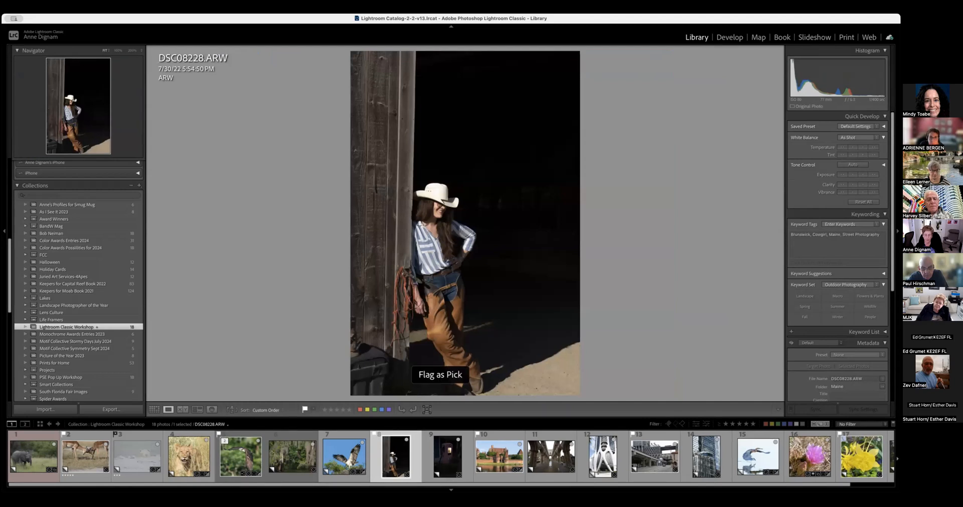
- Flag the dark gas pump photo as rejected and return to the grid of thumbnails
{"action": "key", "text": "Right"}
{"action": "key", "text": "x"}
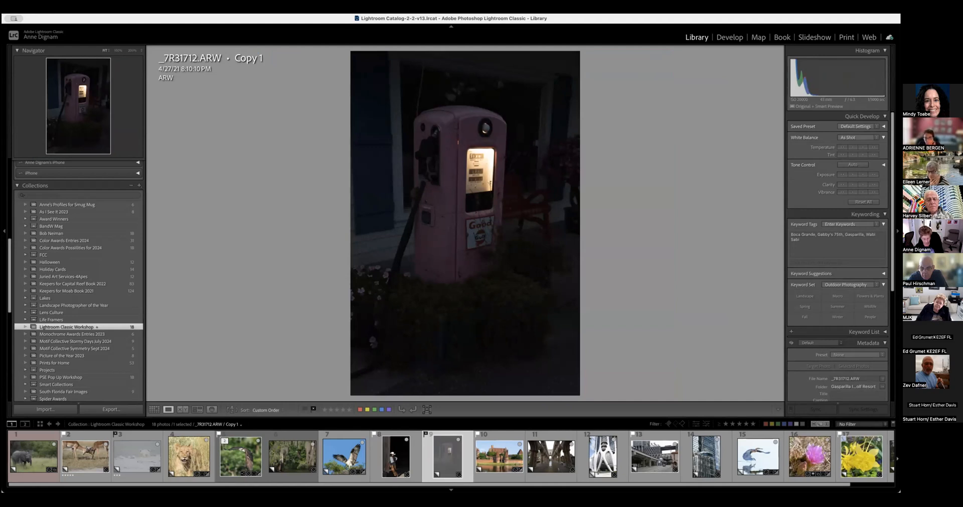
{"action": "key", "text": "g"}
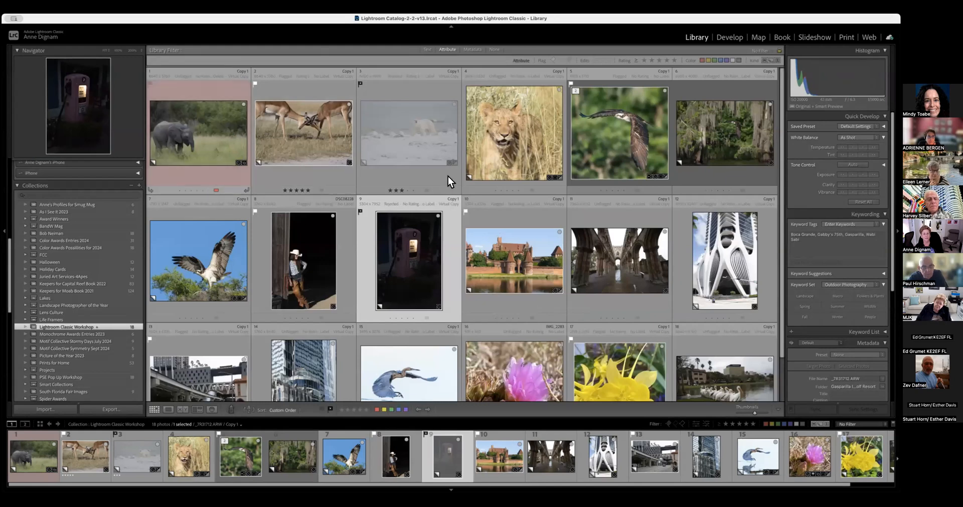
- Call up the deletion of all rejected photos from the current collection, and cancel the removal
{"action": "left_click", "coordinate": [361, 84]}
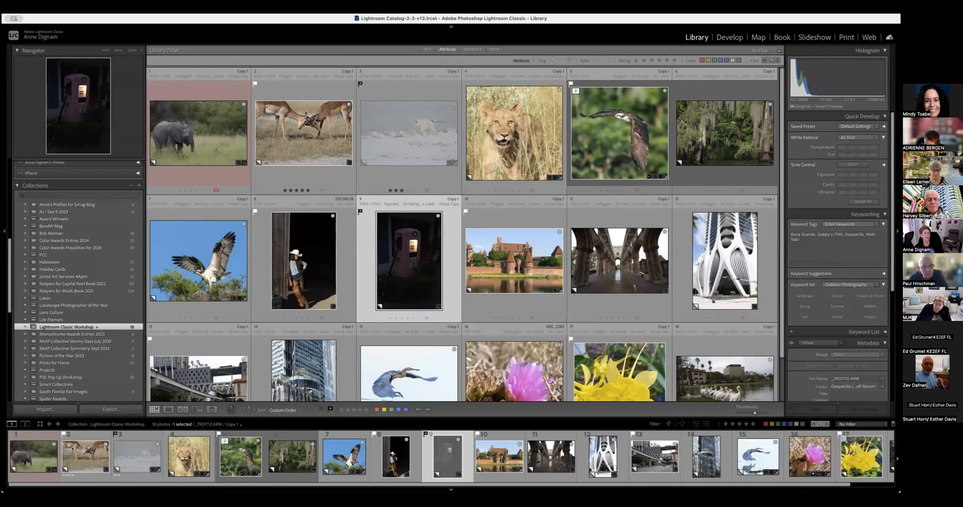
{"action": "left_click", "coordinate": [109, 10]}
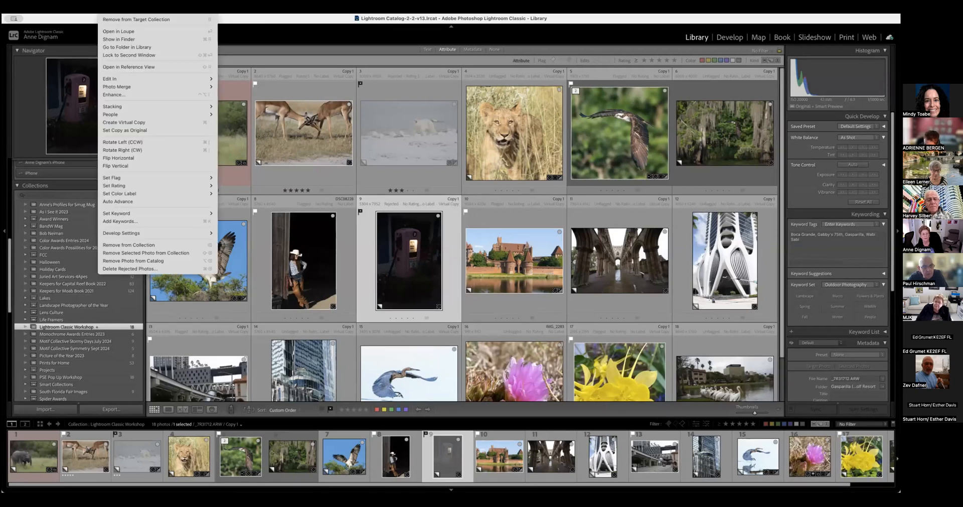
{"action": "left_click", "coordinate": [124, 269]}
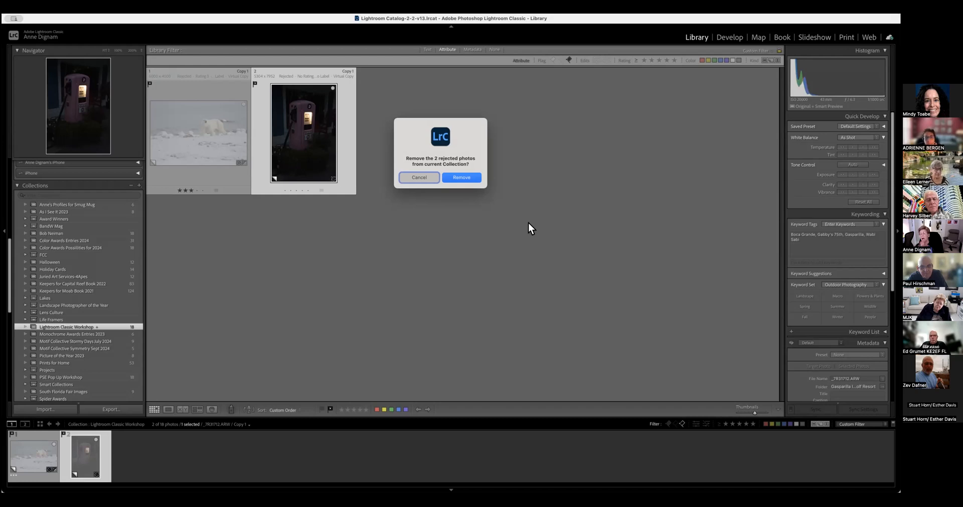
{"action": "left_click", "coordinate": [428, 180]}
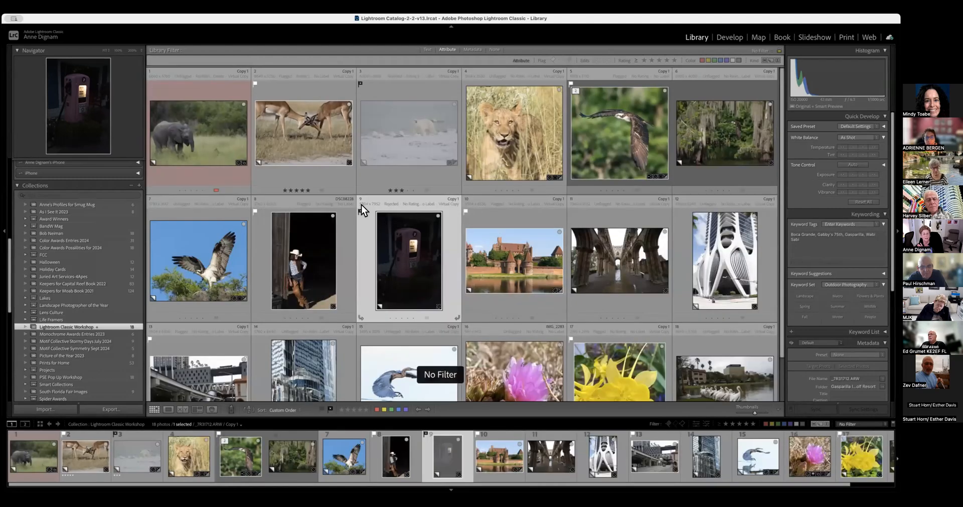
- Remove the reject flags from the gas pump photo and the polar bear photo
{"action": "left_click", "coordinate": [361, 211]}
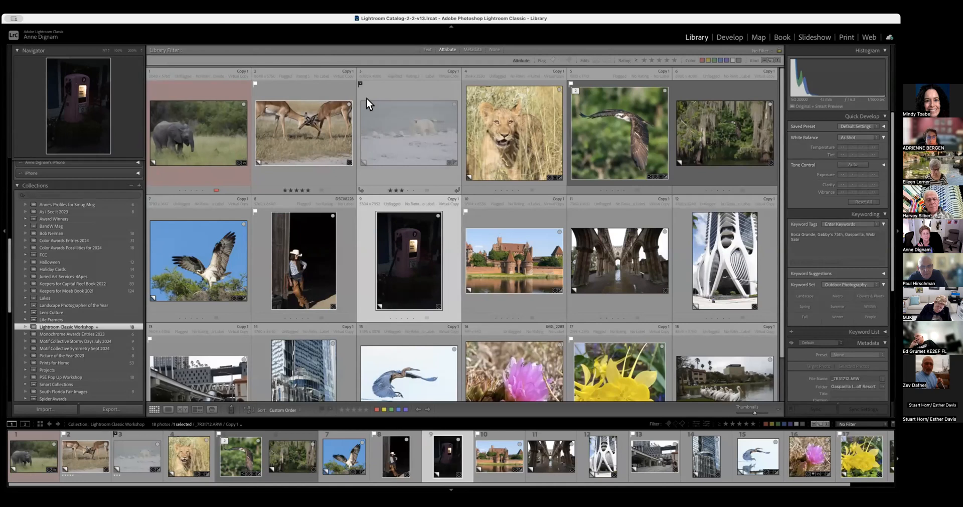
{"action": "left_click", "coordinate": [360, 84]}
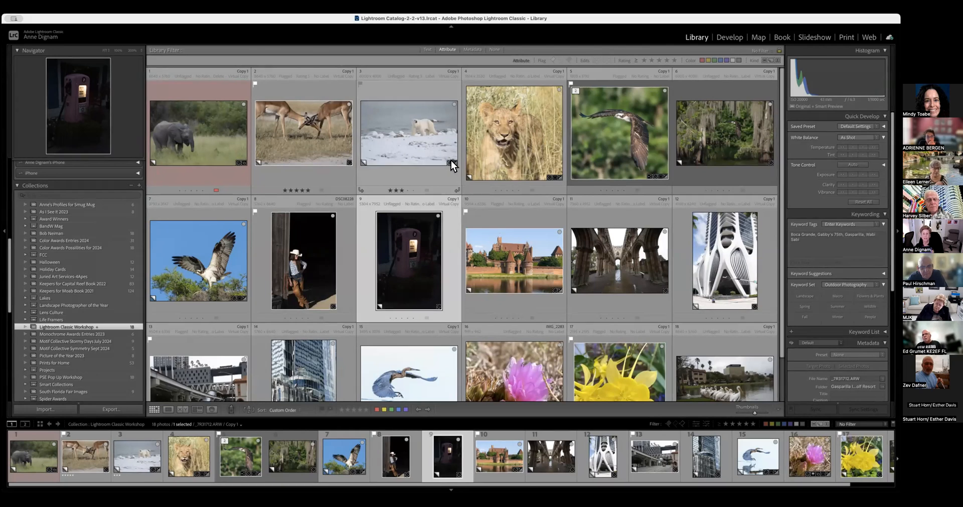
- Flag the red rock arch photo in the Landscape Photographer of the Year collection set as rejected and return to the grid
{"action": "left_click", "coordinate": [80, 304]}
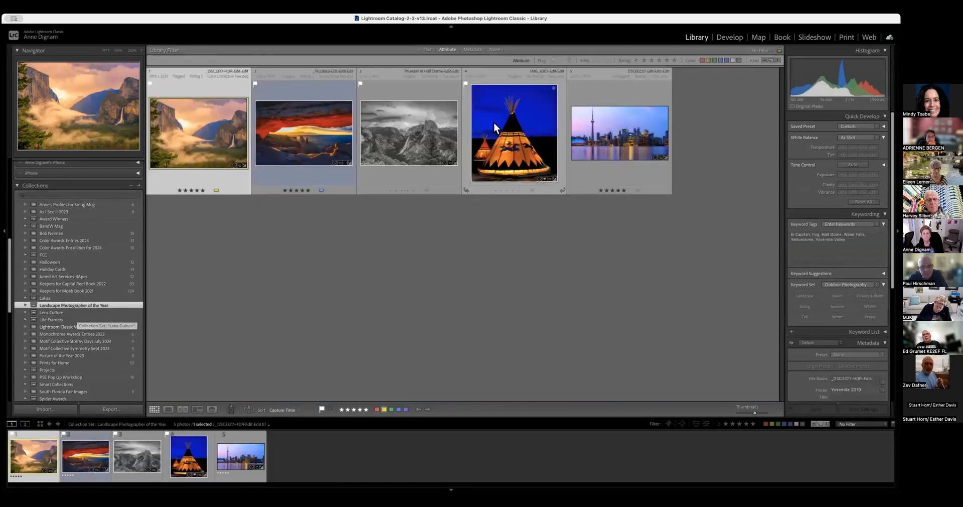
{"action": "double_click", "coordinate": [301, 140]}
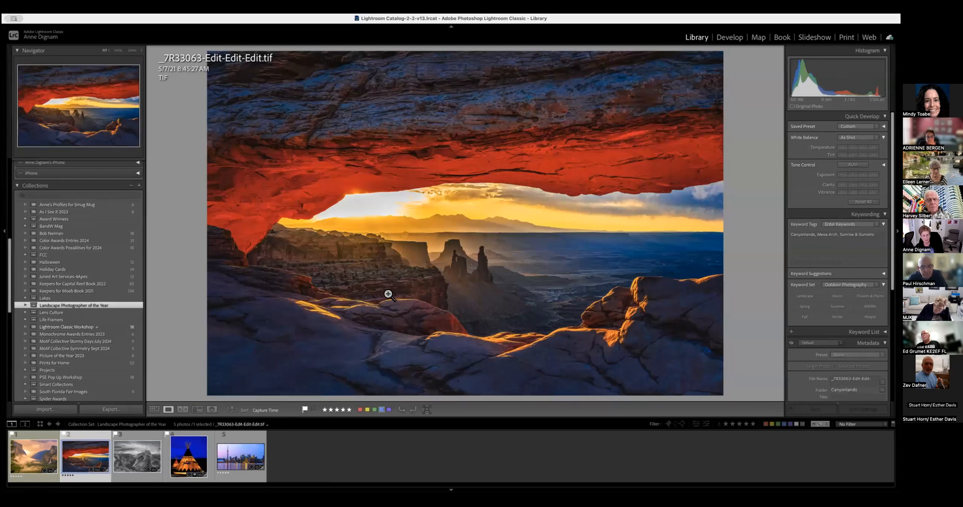
{"action": "key", "text": "x"}
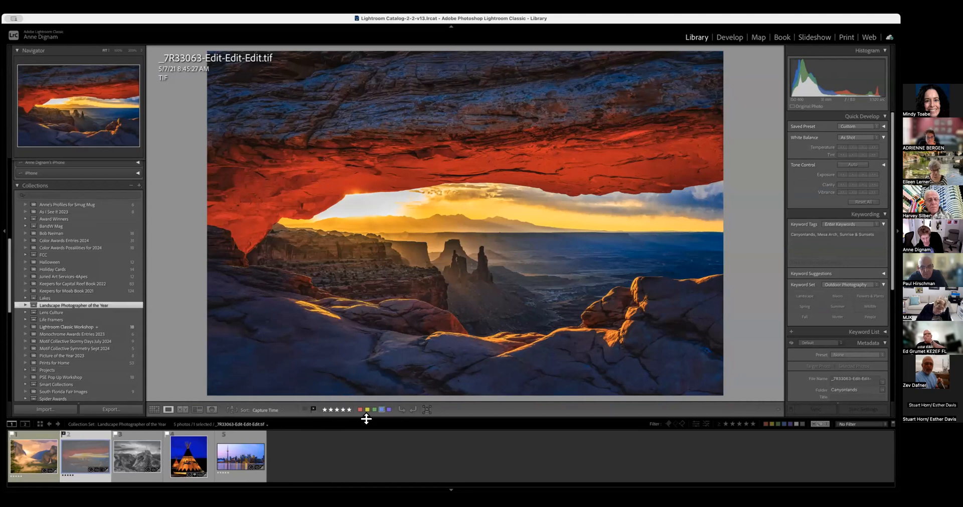
{"action": "key", "text": "g"}
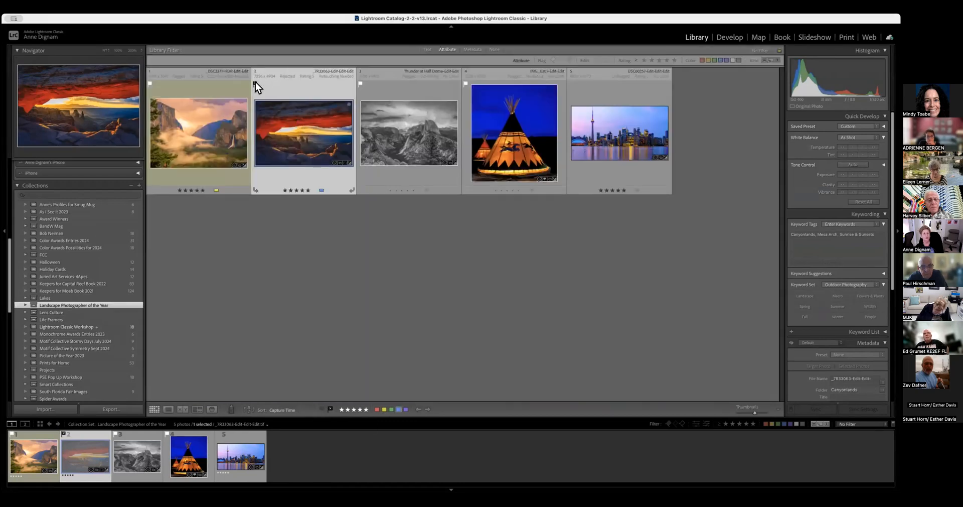
- Try to delete the rejected photo from the Landscape Photographer of the Year collection set, and switch the photo filter off
{"action": "left_click", "coordinate": [108, 8]}
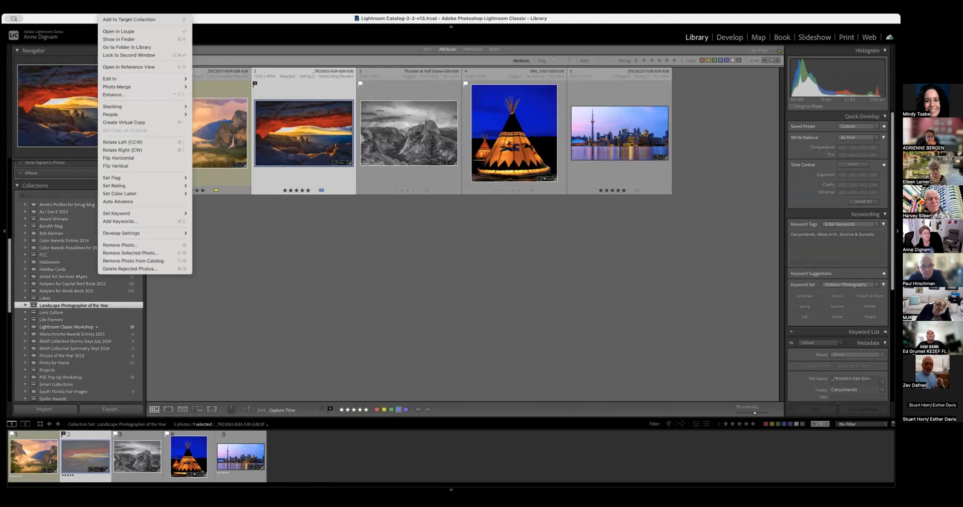
{"action": "left_click", "coordinate": [129, 269]}
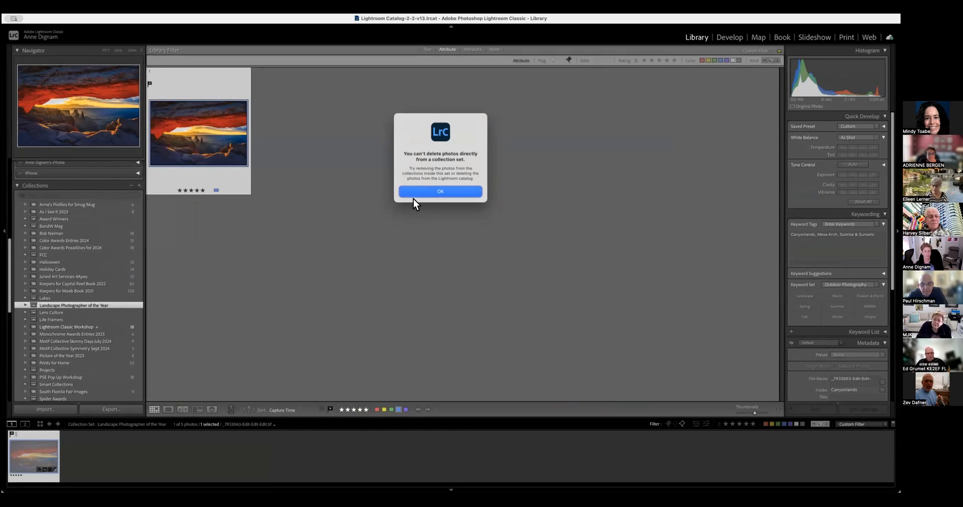
{"action": "left_click", "coordinate": [432, 191]}
{"action": "key", "text": "super+l"}
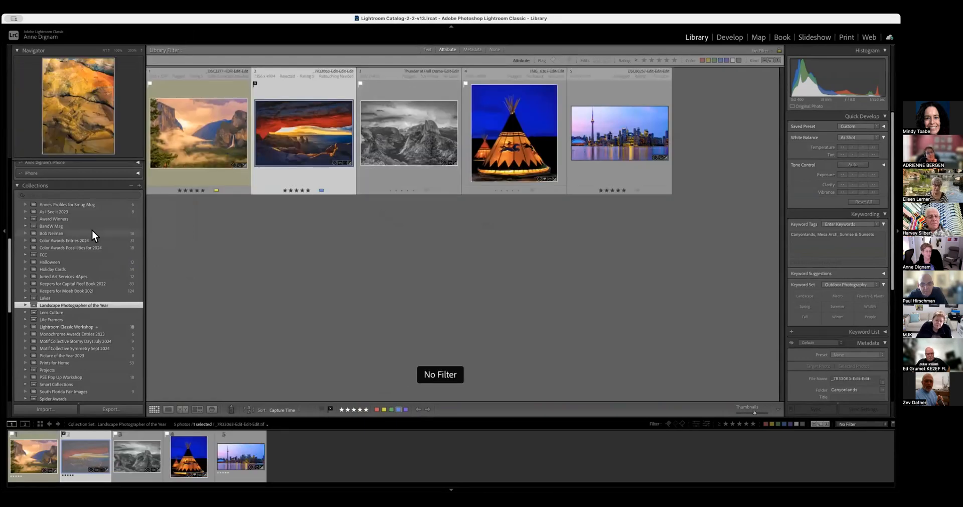
- Open the Light Painting folder and flag the multicoloured circular orb photo as rejected
{"action": "scroll", "coordinate": [88, 228], "scroll_direction": "up", "scroll_amount": 5}
{"action": "scroll", "coordinate": [86, 228], "scroll_direction": "up", "scroll_amount": 2}
{"action": "left_click", "coordinate": [54, 223]}
{"action": "left_click", "coordinate": [55, 239]}
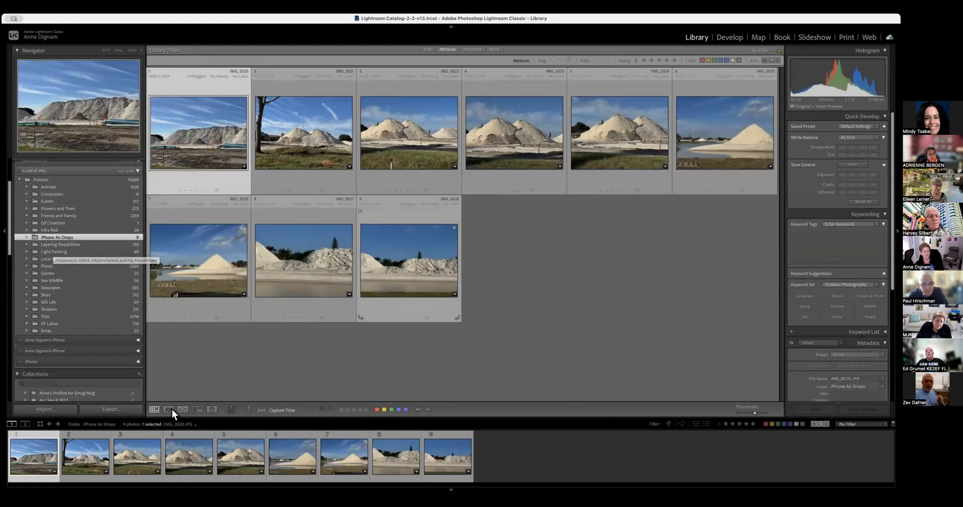
{"action": "left_click", "coordinate": [47, 251]}
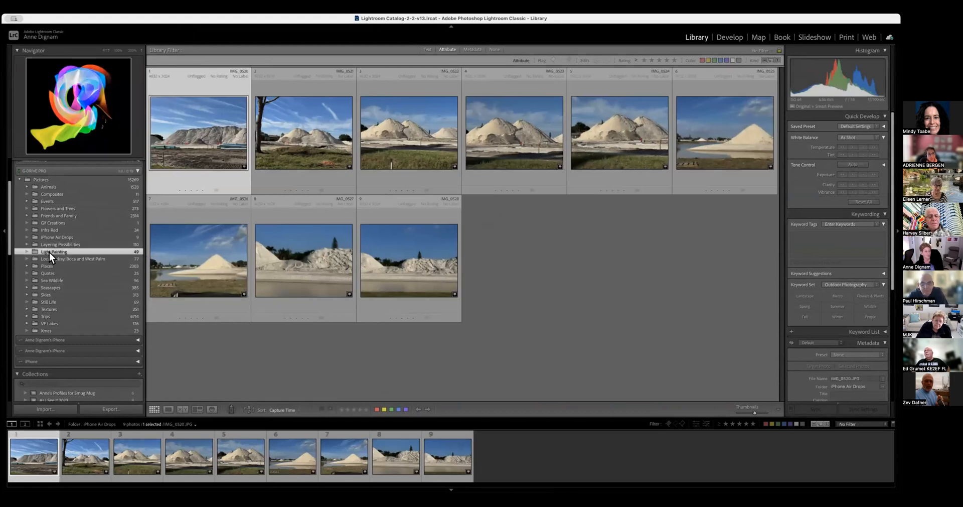
{"action": "left_click", "coordinate": [507, 135]}
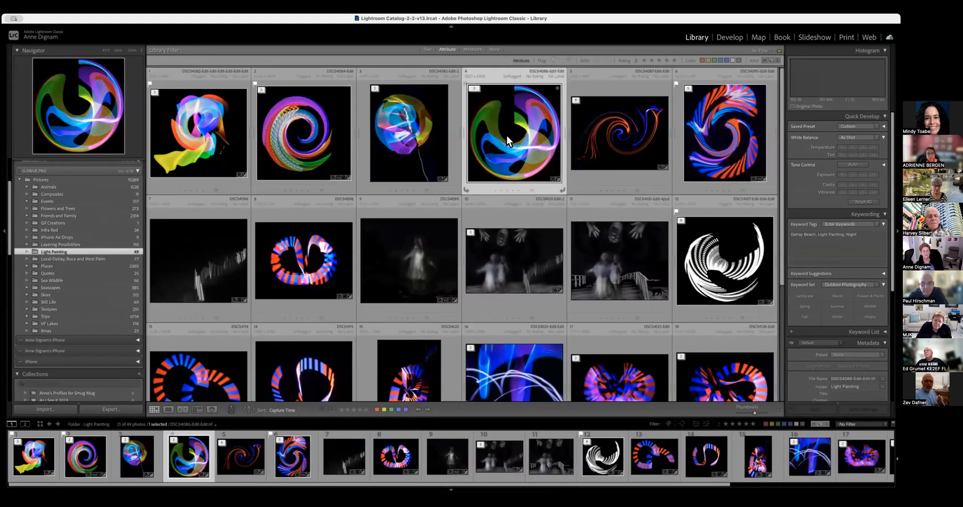
{"action": "key", "text": "x"}
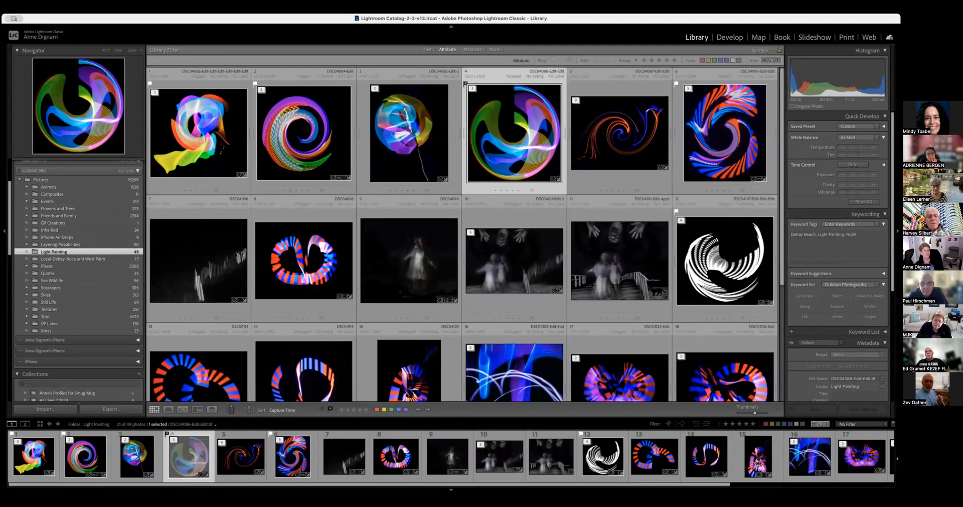
- Call up the deletion of rejected photos in the Light Painting folder, cancel it, and switch the photo filter off
{"action": "right_click", "coordinate": [99, 115]}
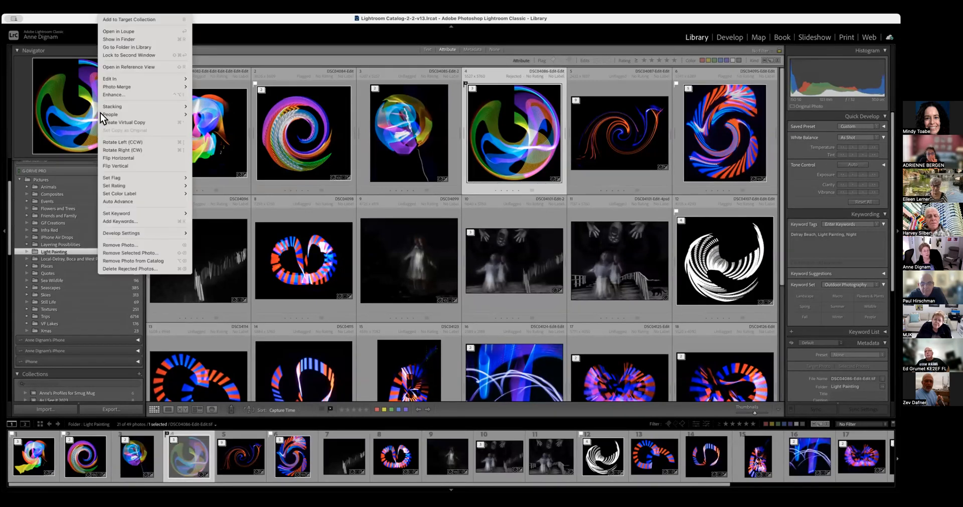
{"action": "left_click", "coordinate": [144, 269]}
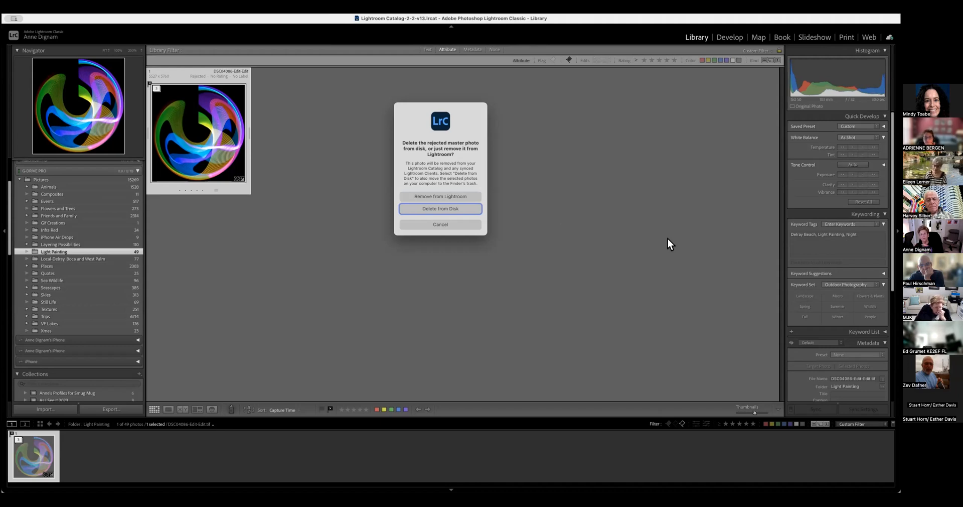
{"action": "left_click", "coordinate": [434, 226]}
{"action": "key", "text": "super+l"}
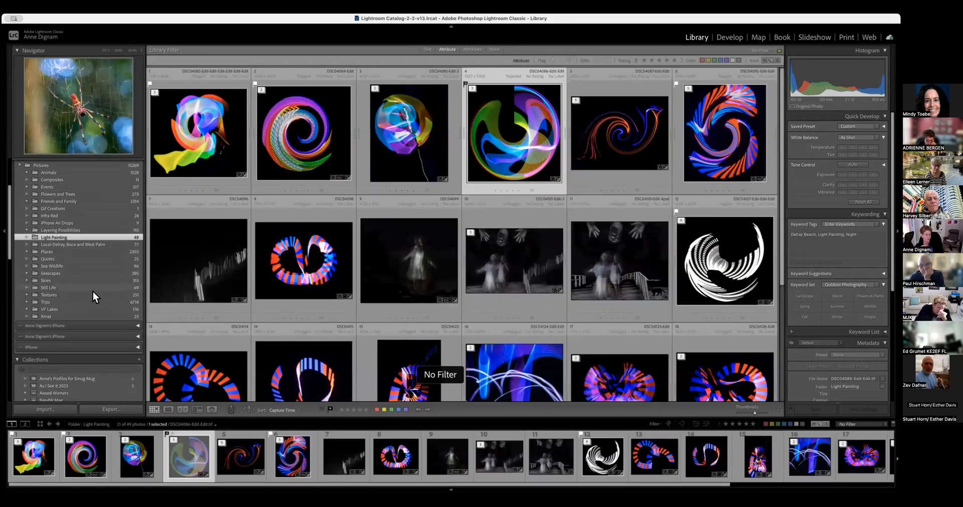
- Reopen the Landscape Photographer of the Year collection set
{"action": "scroll", "coordinate": [93, 292], "scroll_direction": "down", "scroll_amount": 10}
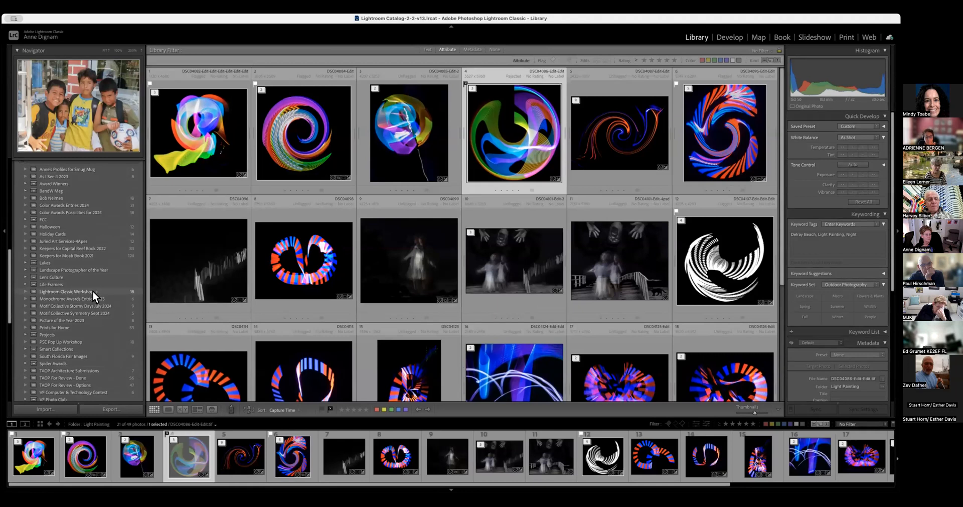
{"action": "scroll", "coordinate": [92, 291], "scroll_direction": "down", "scroll_amount": 2}
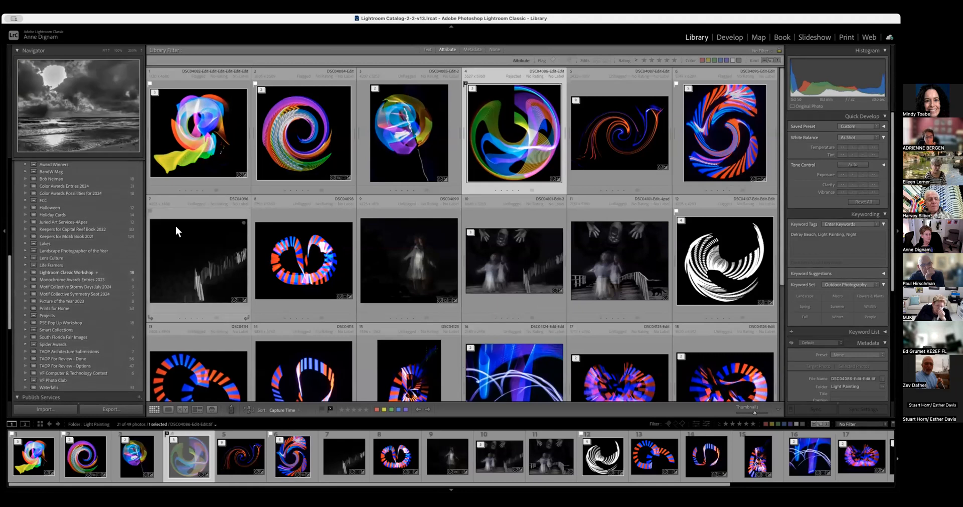
{"action": "left_click", "coordinate": [70, 251]}
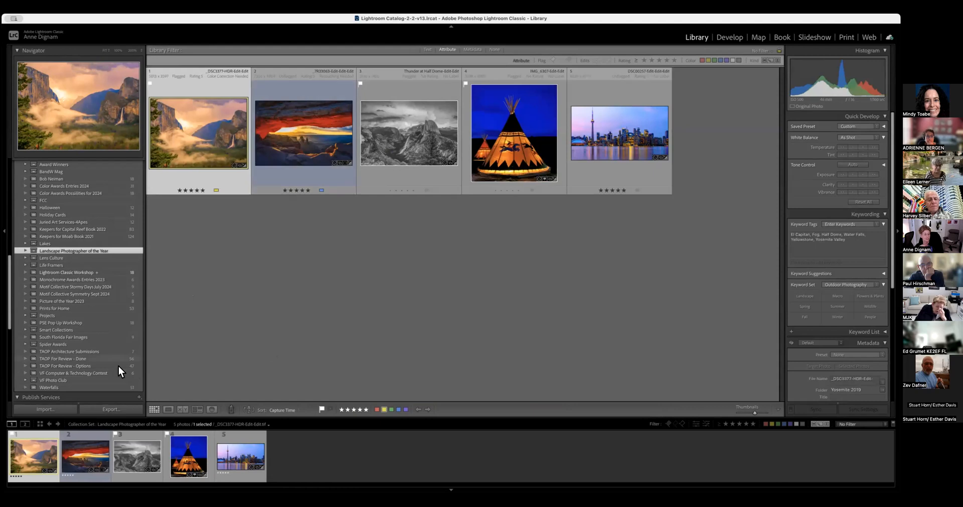
- Look over the folders and collections, open the Color Awards Entries 2024 collection and look through its photos
{"action": "scroll", "coordinate": [102, 343], "scroll_direction": "down", "scroll_amount": 3}
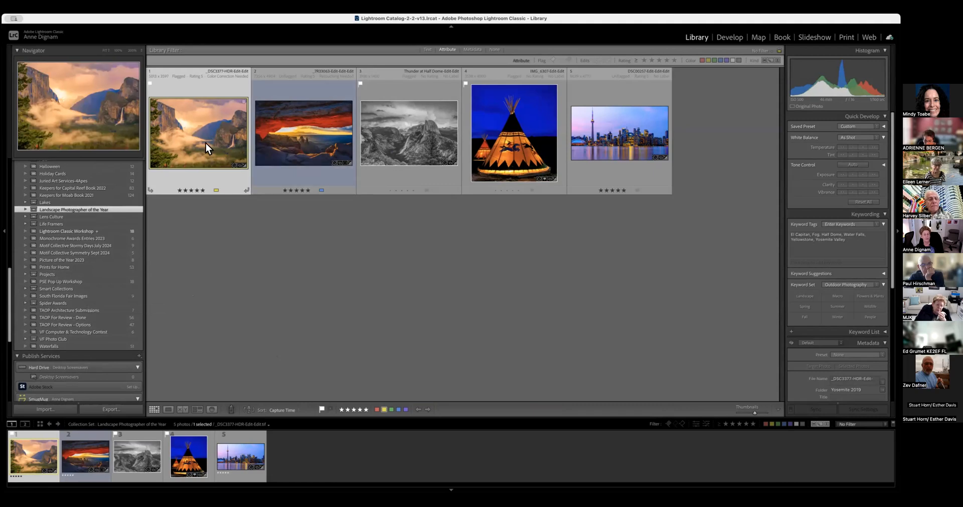
{"action": "scroll", "coordinate": [73, 251], "scroll_direction": "down", "scroll_amount": 5}
{"action": "scroll", "coordinate": [72, 251], "scroll_direction": "up", "scroll_amount": 12}
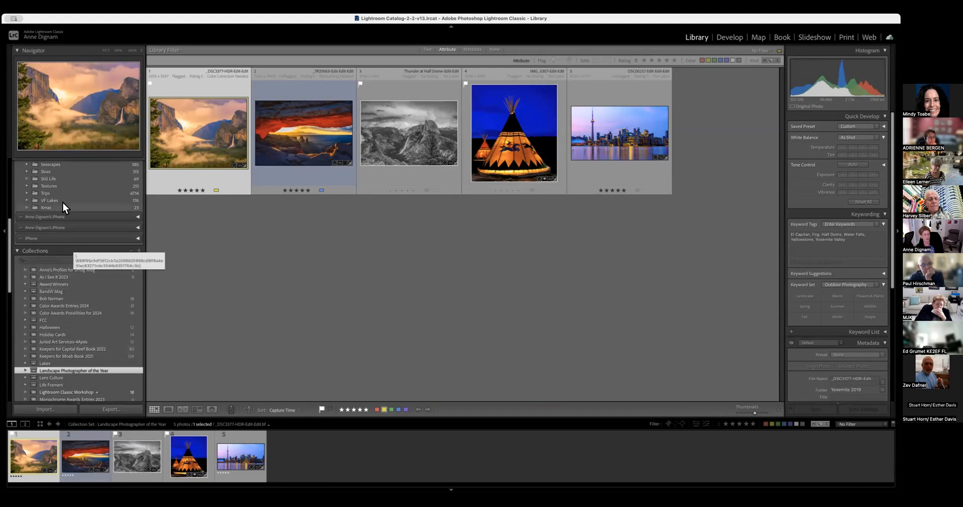
{"action": "scroll", "coordinate": [78, 184], "scroll_direction": "up", "scroll_amount": 7}
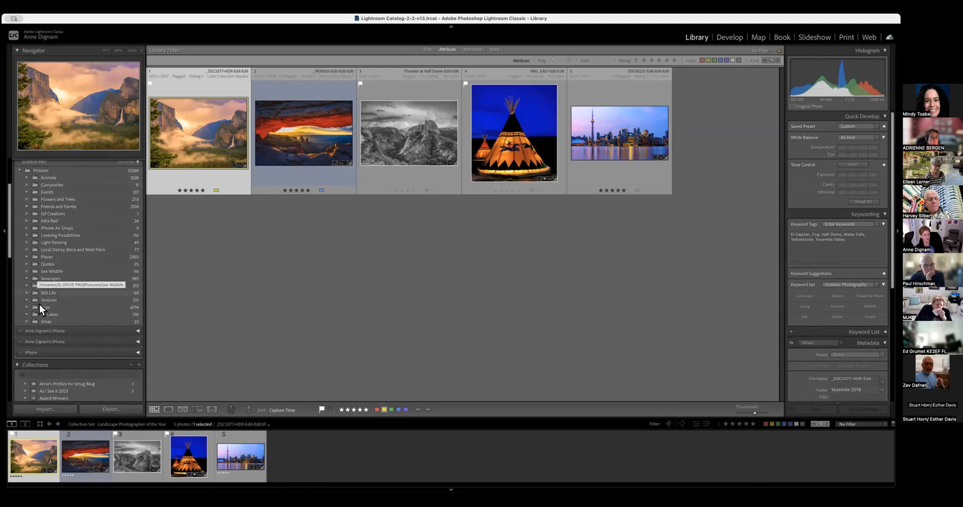
{"action": "scroll", "coordinate": [90, 276], "scroll_direction": "down", "scroll_amount": 5}
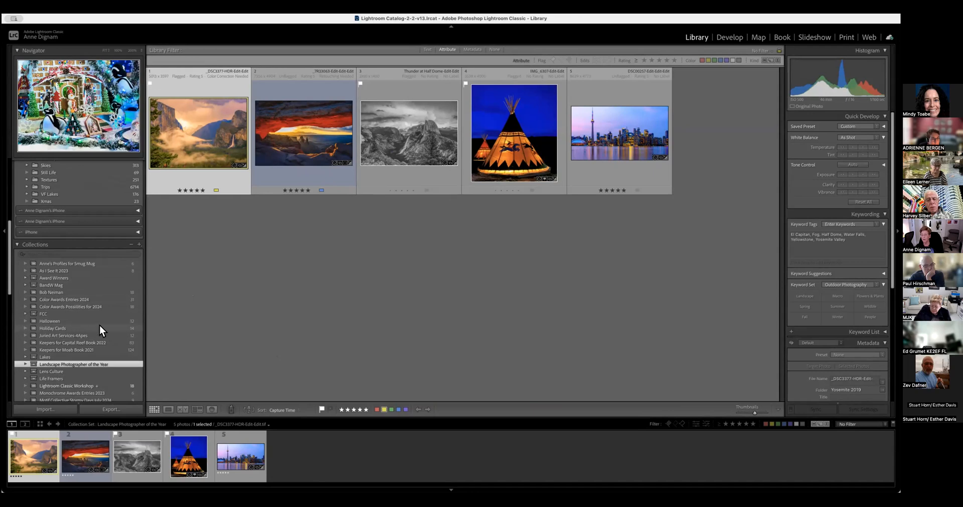
{"action": "scroll", "coordinate": [83, 342], "scroll_direction": "down", "scroll_amount": 3}
{"action": "scroll", "coordinate": [82, 341], "scroll_direction": "down", "scroll_amount": 1}
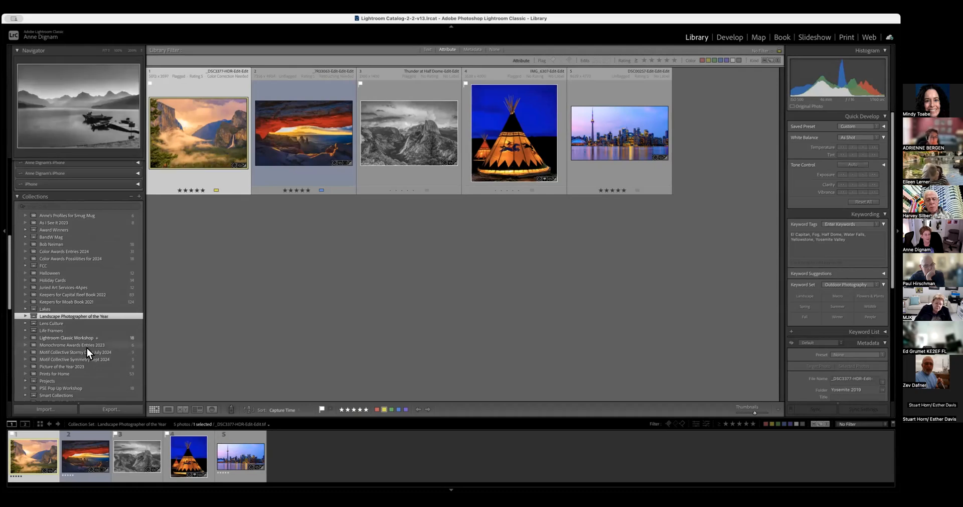
{"action": "left_click", "coordinate": [78, 250]}
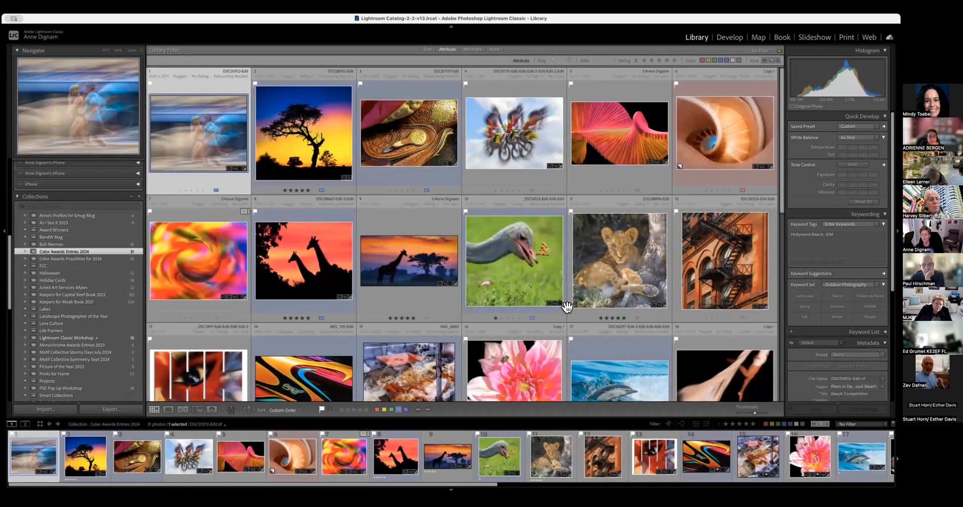
{"action": "scroll", "coordinate": [568, 307], "scroll_direction": "down", "scroll_amount": 5}
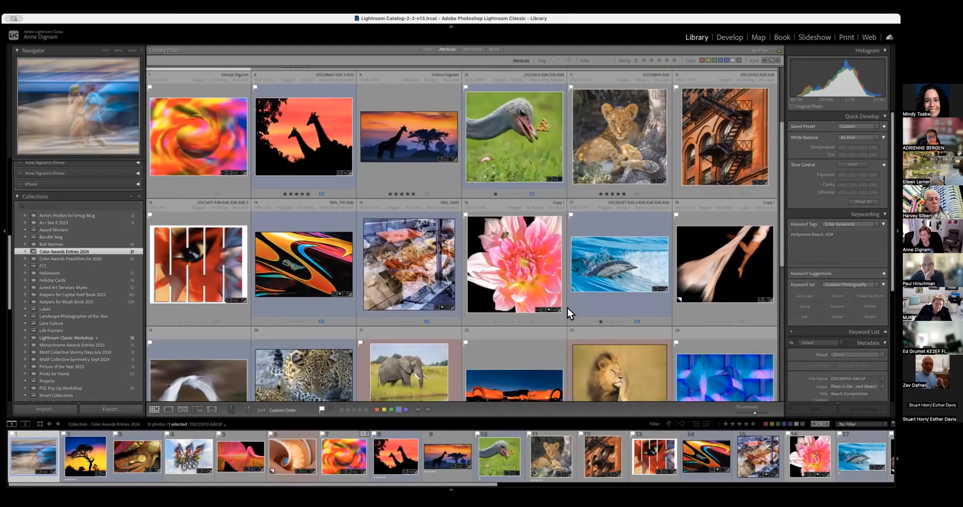
{"action": "scroll", "coordinate": [568, 308], "scroll_direction": "down", "scroll_amount": 1}
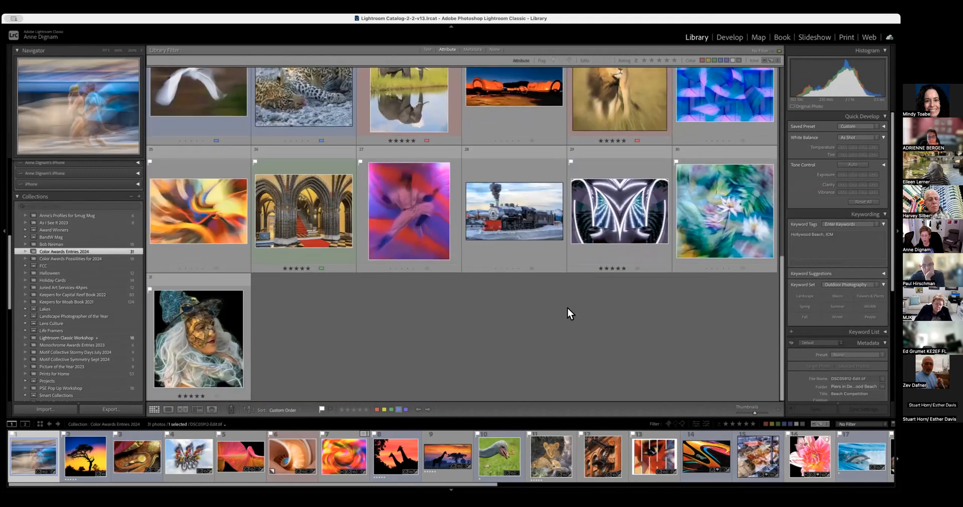
{"action": "scroll", "coordinate": [570, 316], "scroll_direction": "up", "scroll_amount": 7}
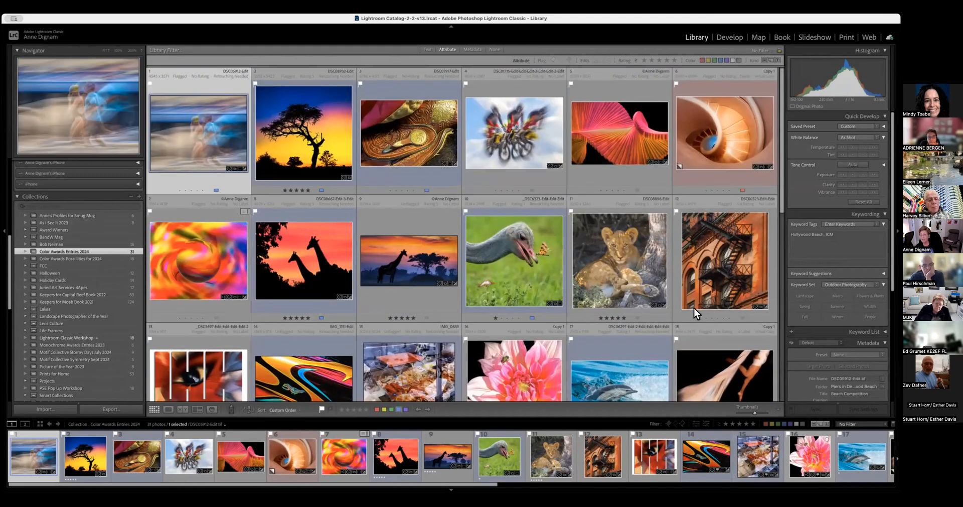
- Select the ostrich photo in the Color Awards Entries 2024 collection and go to its source folder in the Library
{"action": "left_click", "coordinate": [532, 265]}
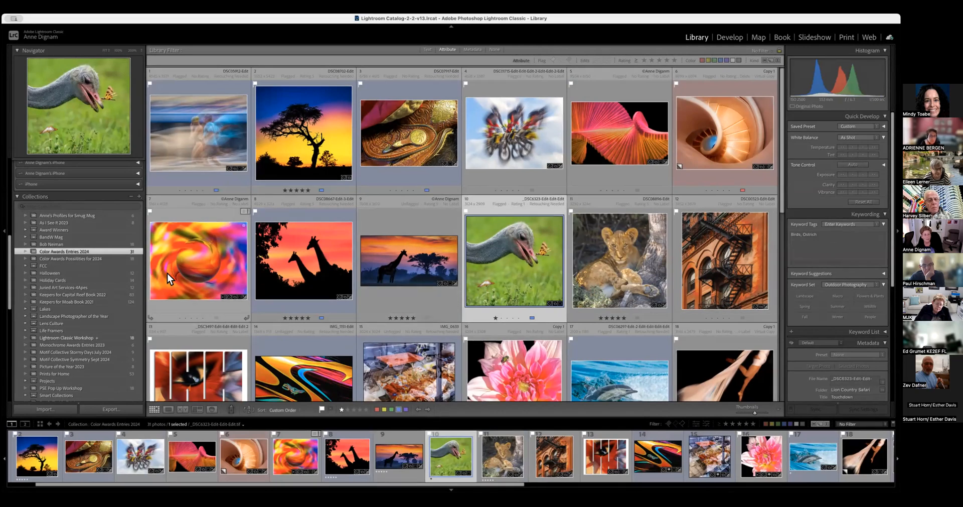
{"action": "scroll", "coordinate": [102, 261], "scroll_direction": "up", "scroll_amount": 3}
{"action": "scroll", "coordinate": [102, 261], "scroll_direction": "up", "scroll_amount": 5}
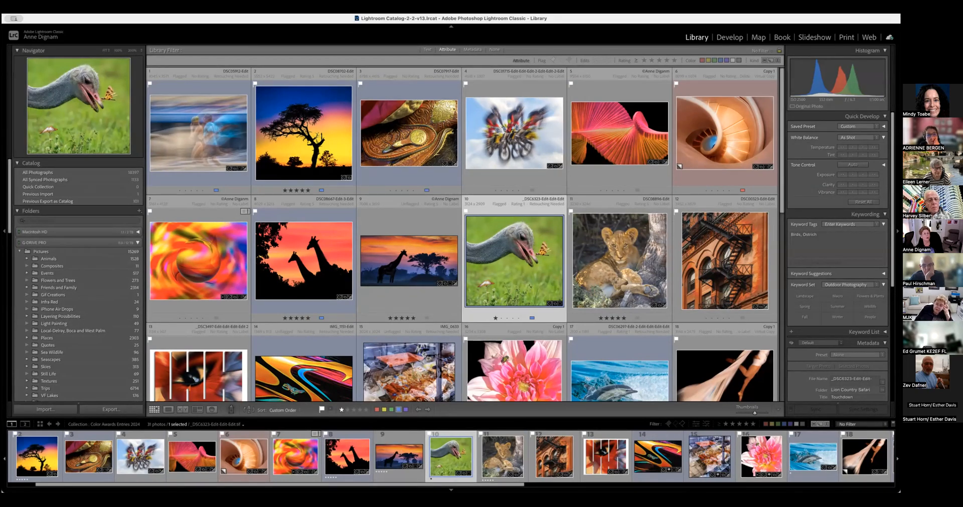
{"action": "left_click", "coordinate": [109, 8]}
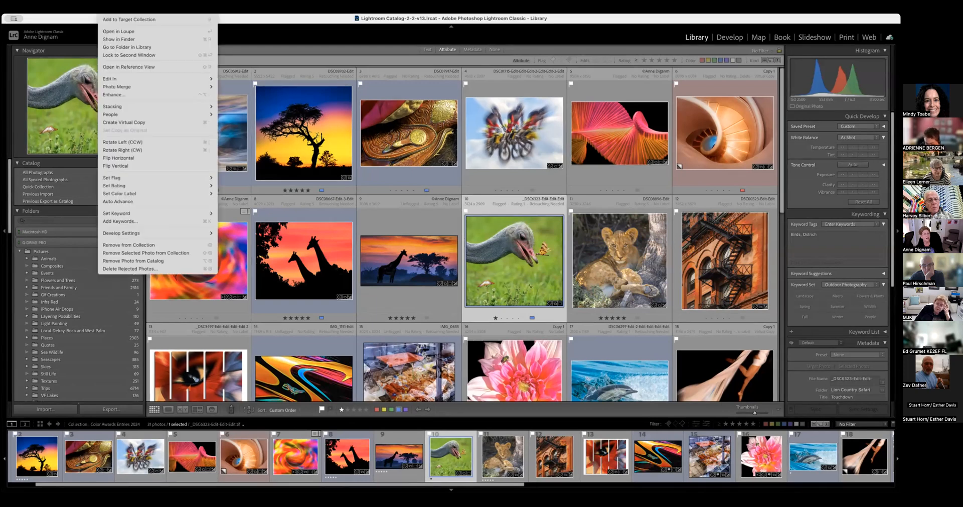
{"action": "left_click", "coordinate": [109, 47]}
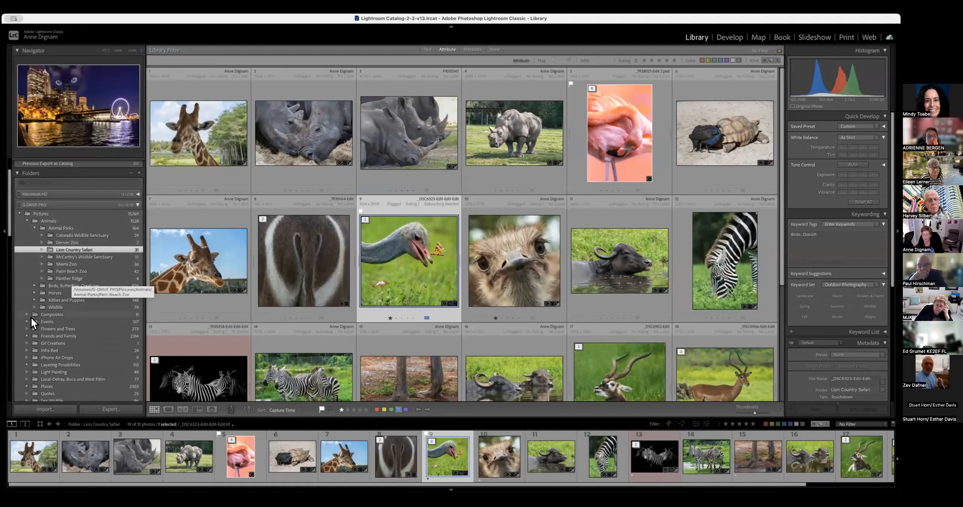
- Open the Lightroom Classic Workshop collection and look through its photos
{"action": "scroll", "coordinate": [34, 313], "scroll_direction": "down", "scroll_amount": 6}
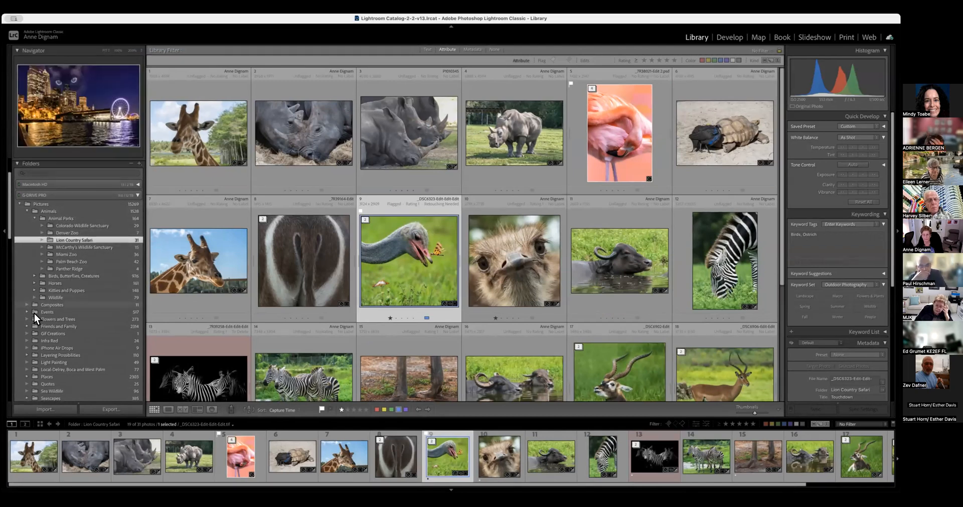
{"action": "scroll", "coordinate": [34, 313], "scroll_direction": "down", "scroll_amount": 12}
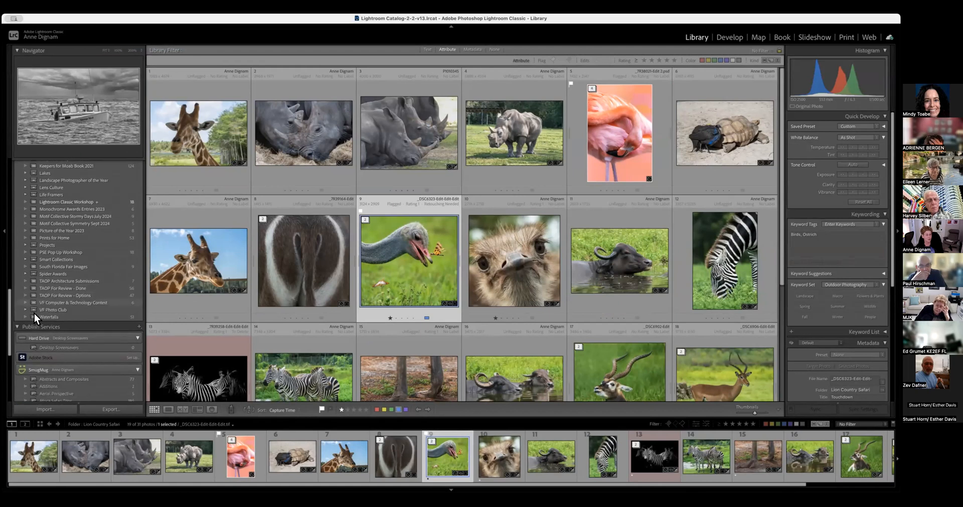
{"action": "scroll", "coordinate": [34, 313], "scroll_direction": "down", "scroll_amount": 4}
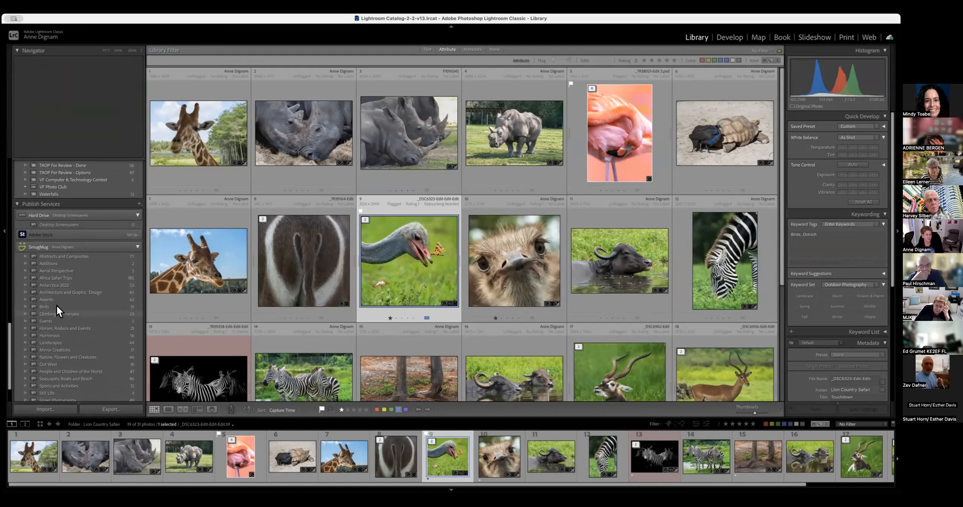
{"action": "scroll", "coordinate": [63, 306], "scroll_direction": "up", "scroll_amount": 5}
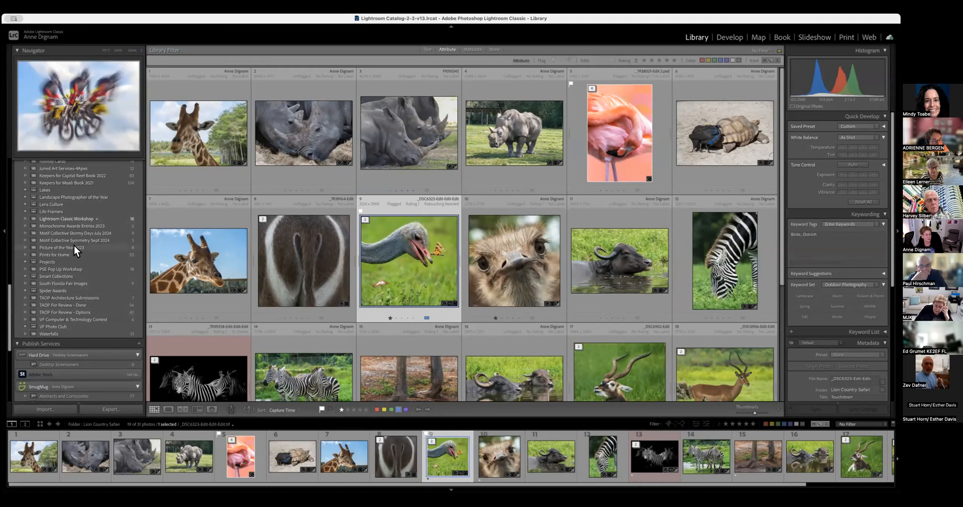
{"action": "left_click", "coordinate": [87, 218]}
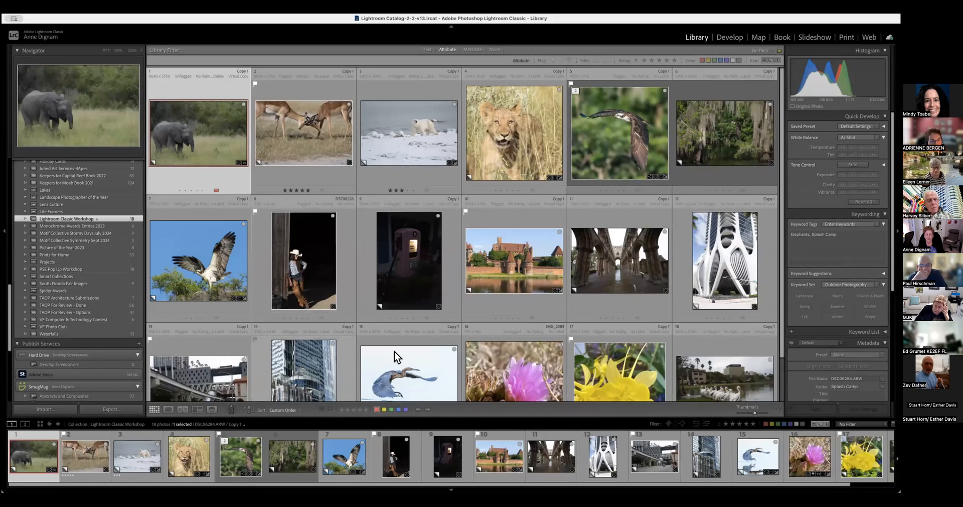
{"action": "scroll", "coordinate": [426, 285], "scroll_direction": "down", "scroll_amount": 2}
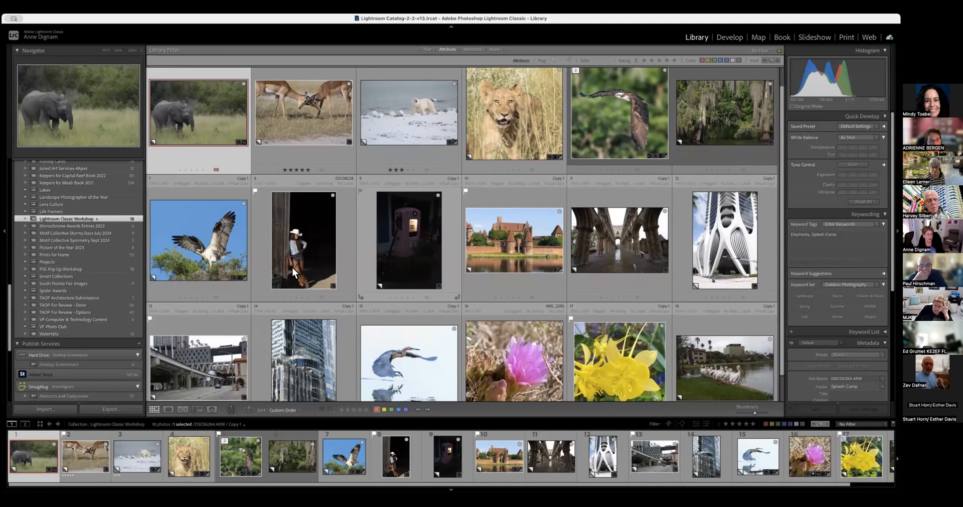
- Open the selected elephant photo in the Develop module
{"action": "scroll", "coordinate": [42, 227], "scroll_direction": "up", "scroll_amount": 6}
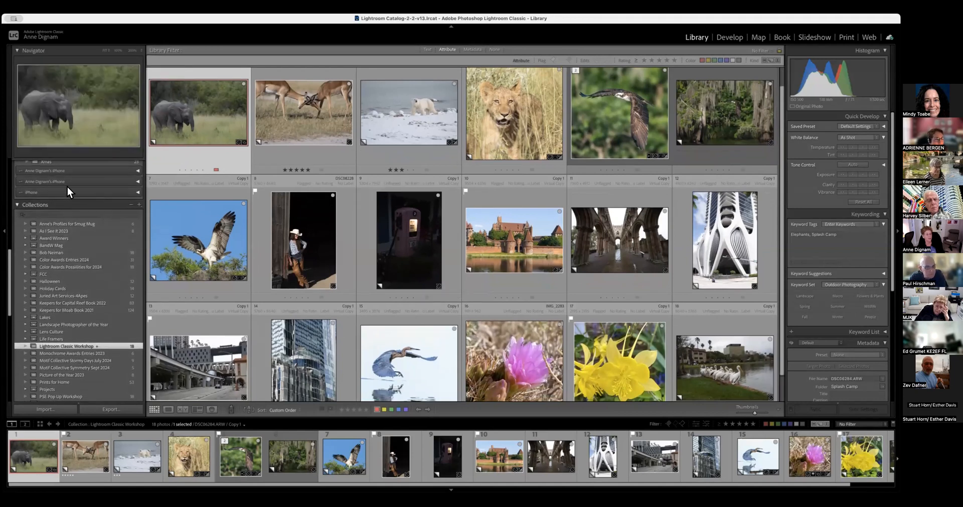
{"action": "scroll", "coordinate": [67, 186], "scroll_direction": "up", "scroll_amount": 10}
{"action": "scroll", "coordinate": [67, 196], "scroll_direction": "down", "scroll_amount": 1}
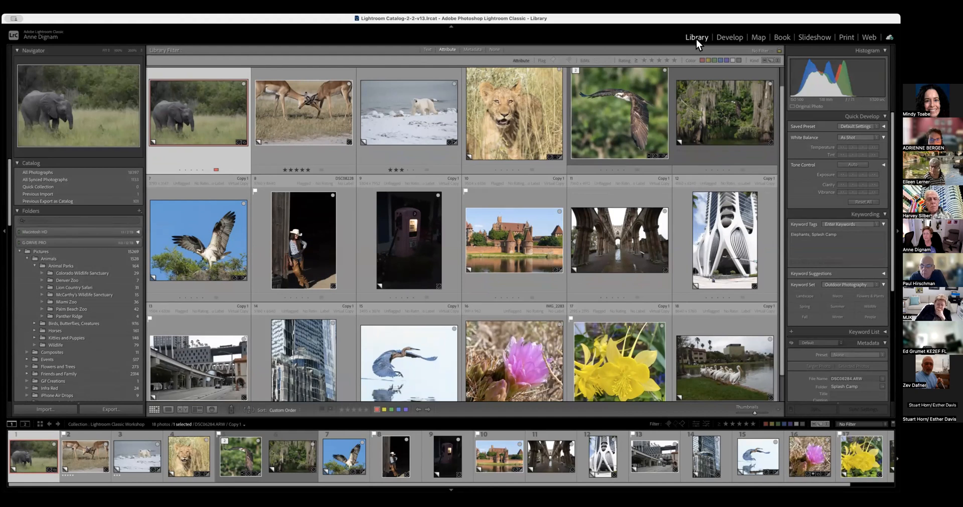
{"action": "left_click", "coordinate": [730, 37]}
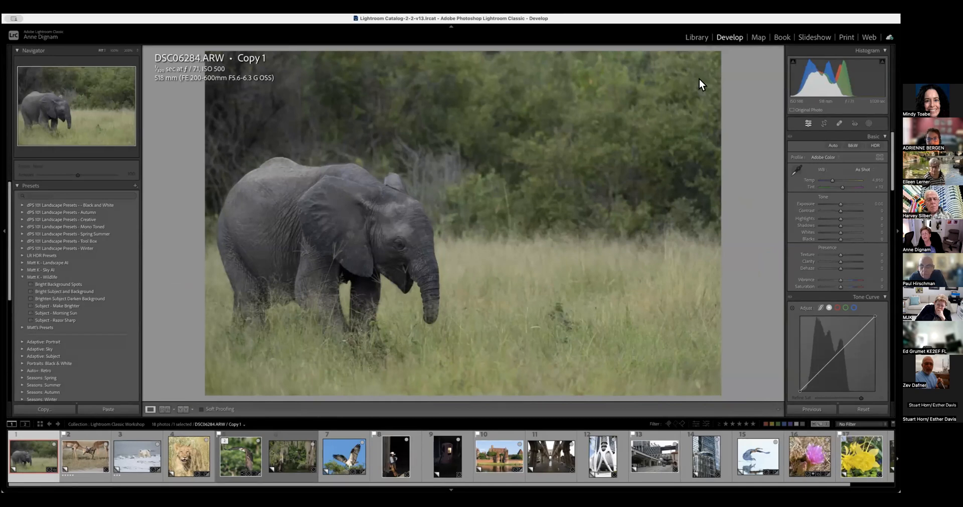
- Tour the Map, Print and Web modules, showing the side panels in Print, revisit Develop and return to the Library grid
{"action": "left_click", "coordinate": [759, 39]}
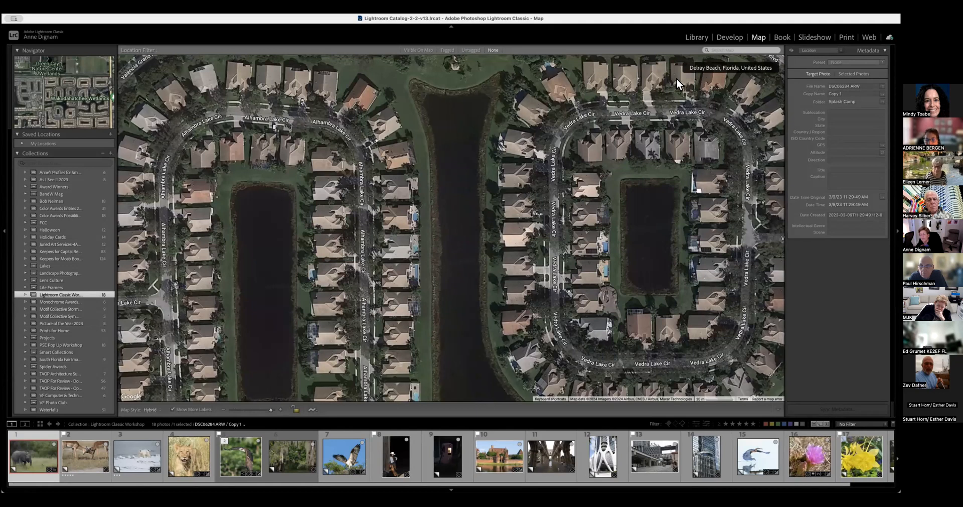
{"action": "left_click", "coordinate": [694, 38]}
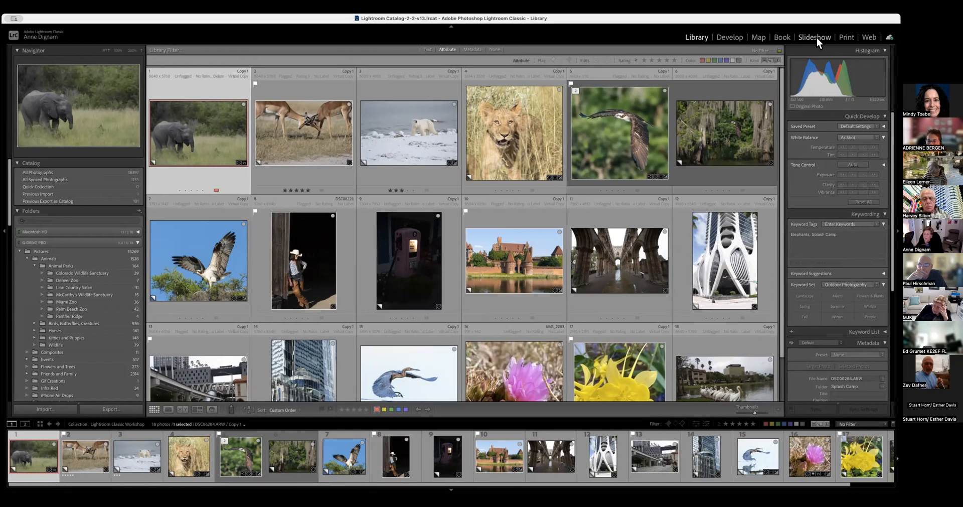
{"action": "left_click", "coordinate": [847, 37]}
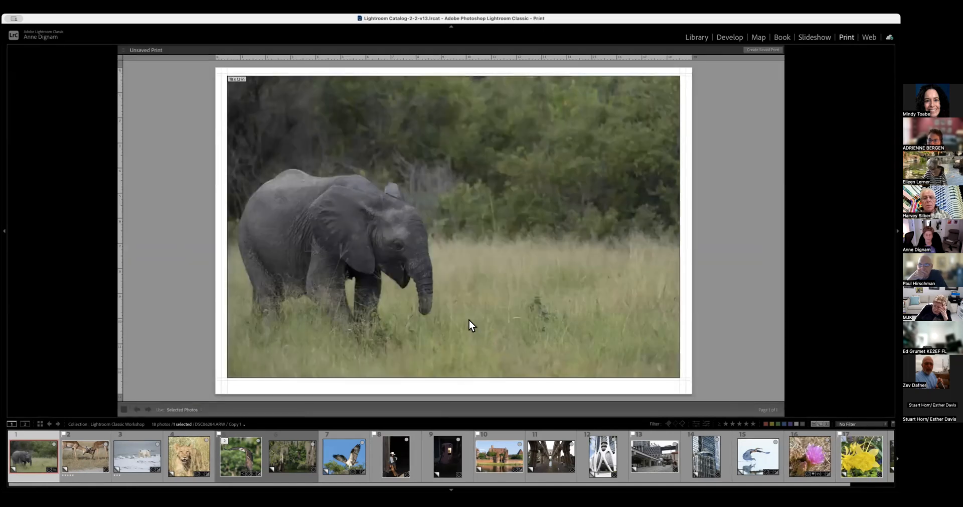
{"action": "key", "text": "Tab"}
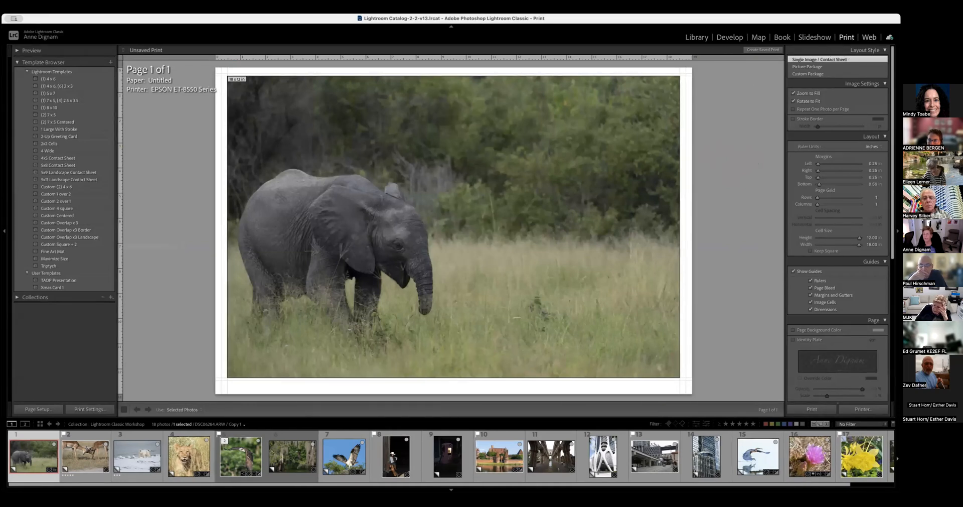
{"action": "left_click", "coordinate": [870, 37]}
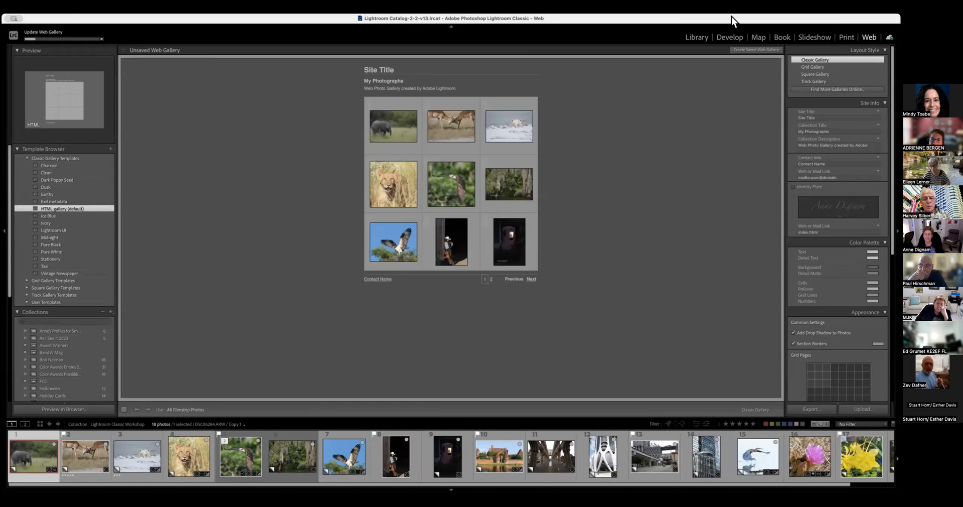
{"action": "left_click", "coordinate": [695, 38]}
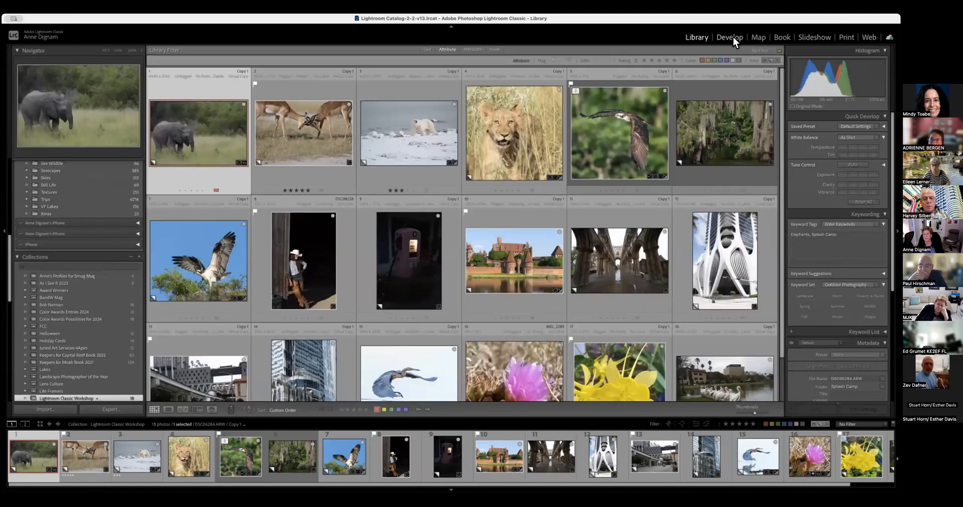
{"action": "left_click", "coordinate": [731, 37]}
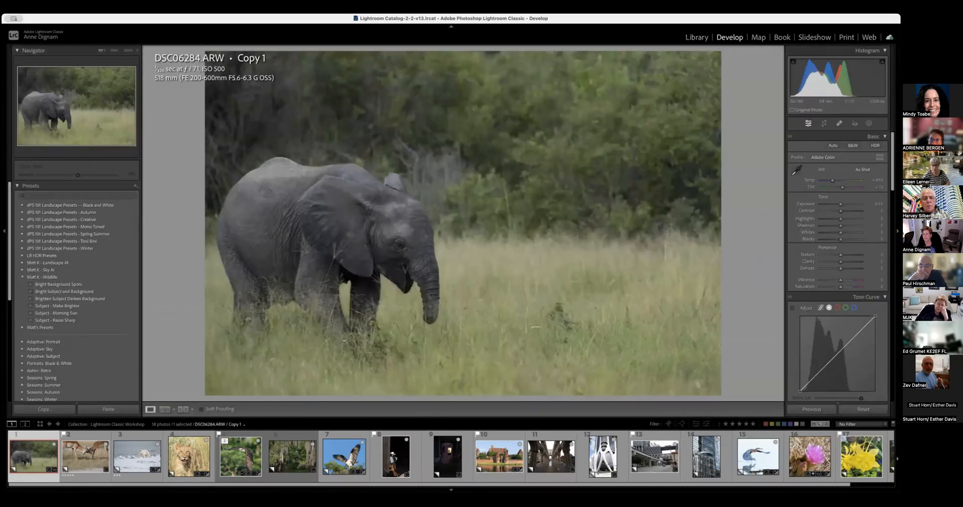
{"action": "left_click", "coordinate": [701, 40]}
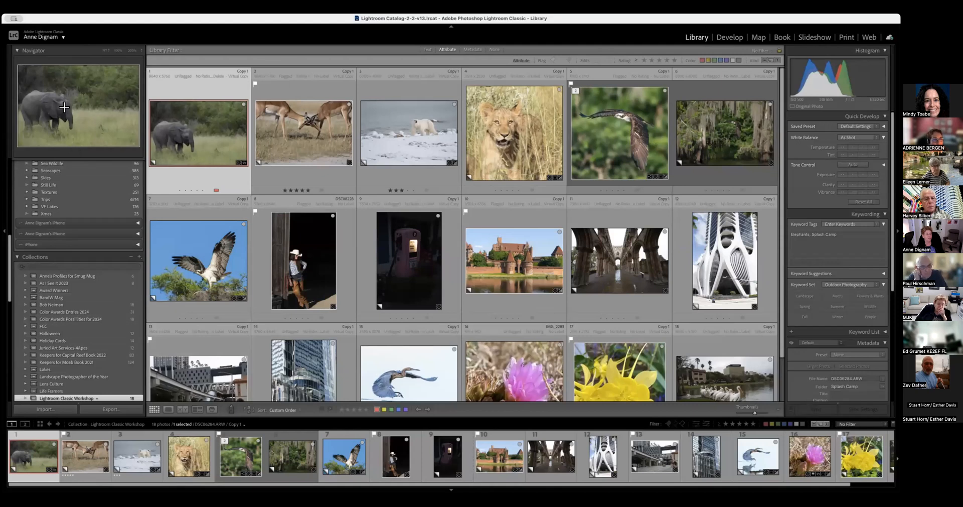
- Select the antelope, polar bear and lion photos one after another to preview them, and collapse the Navigator
{"action": "left_click", "coordinate": [329, 149]}
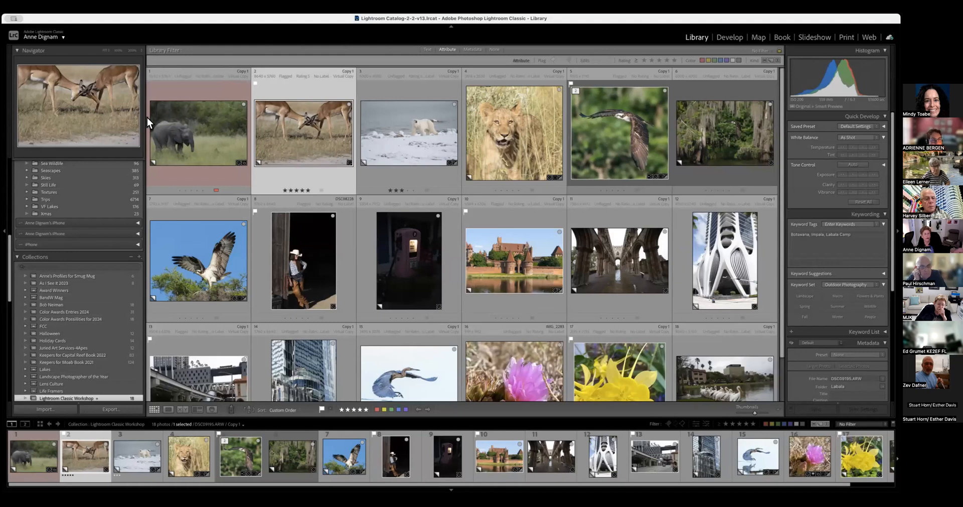
{"action": "left_click", "coordinate": [401, 132]}
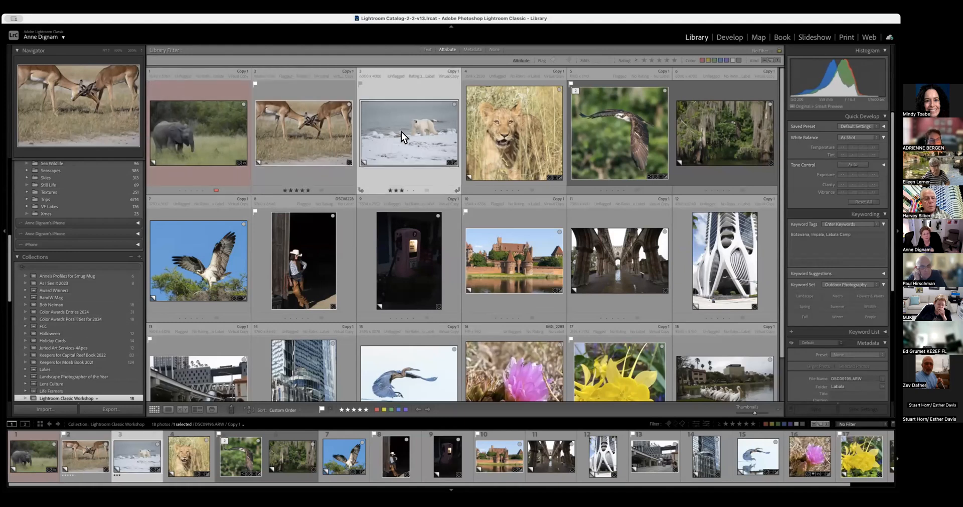
{"action": "left_click", "coordinate": [515, 148]}
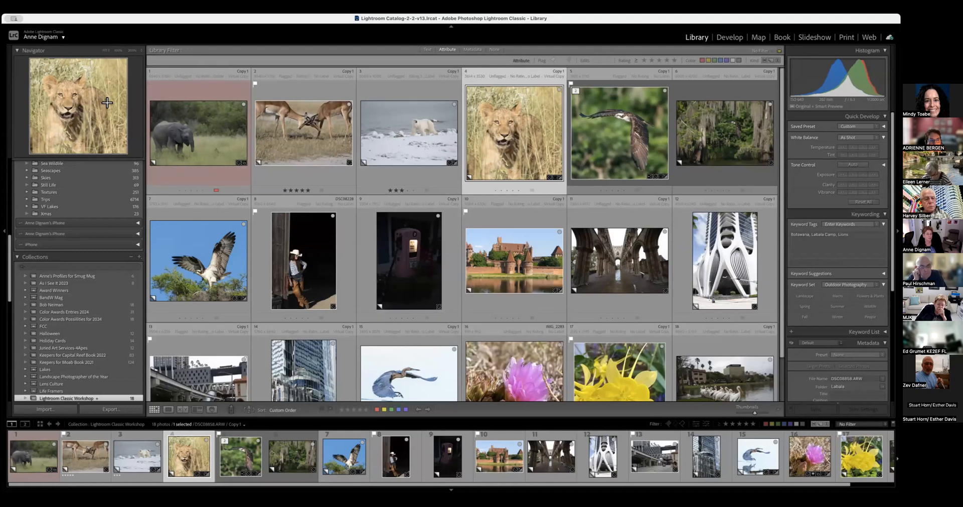
{"action": "left_click", "coordinate": [17, 50]}
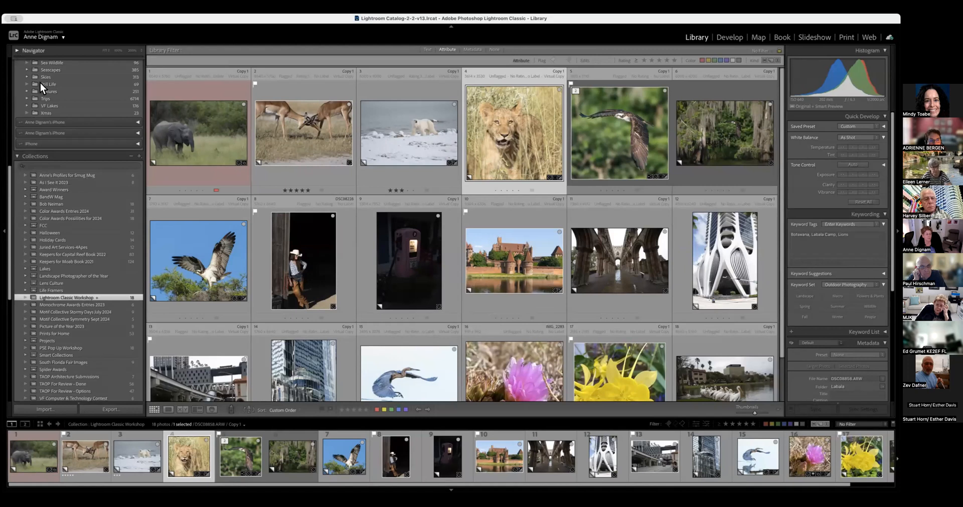
- Expand the Macintosh HD drive to look over its folders and collapse it again
{"action": "scroll", "coordinate": [41, 81], "scroll_direction": "up", "scroll_amount": 10}
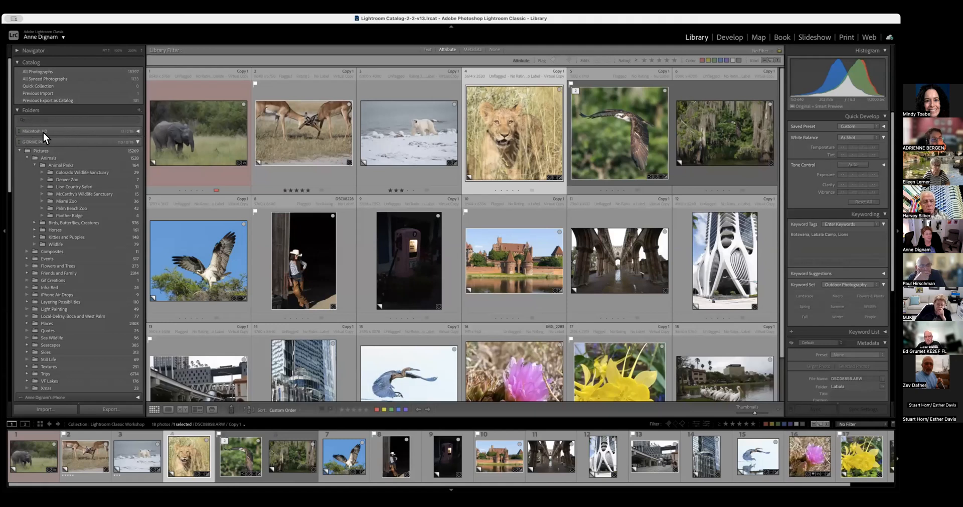
{"action": "left_click", "coordinate": [137, 131]}
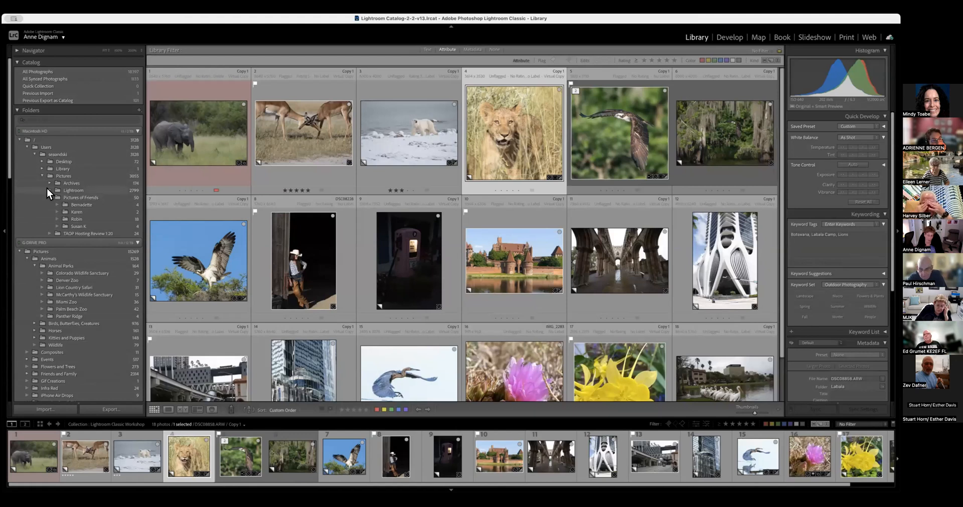
{"action": "left_click", "coordinate": [137, 132]}
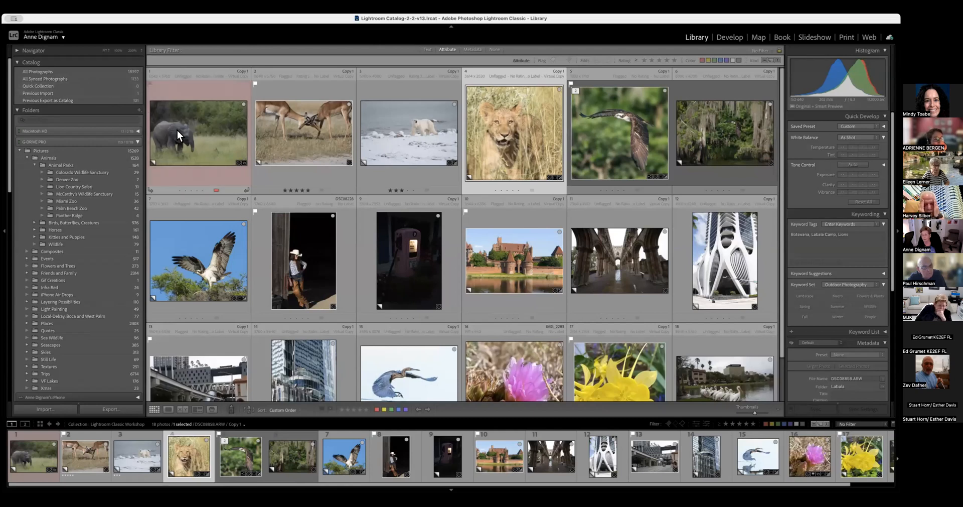
- Show the Previous Import and go to the hockey photo's source folder in the Library
{"action": "left_click", "coordinate": [81, 93]}
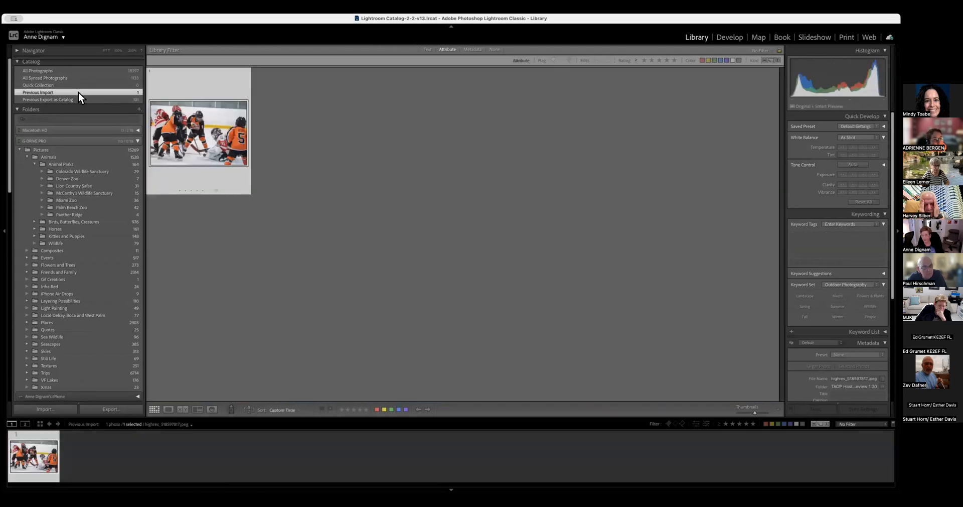
{"action": "key", "text": "l"}
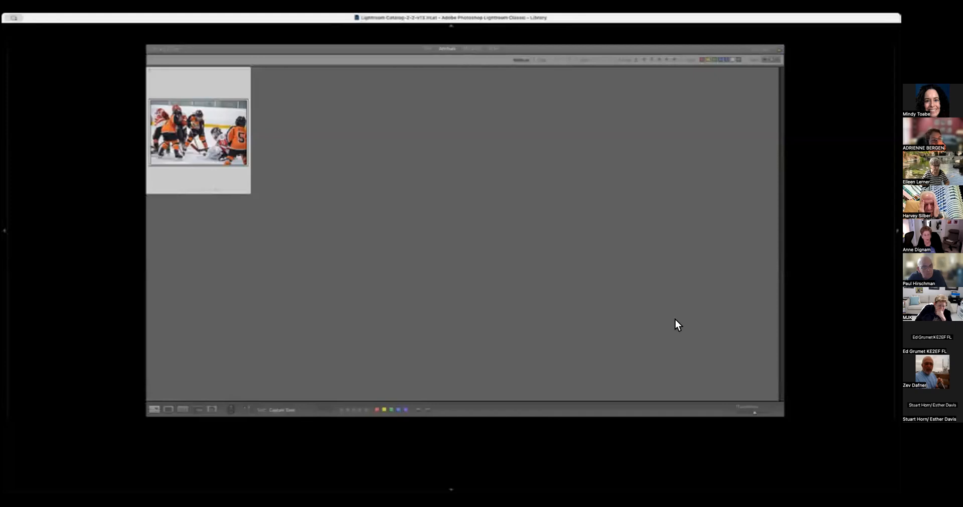
{"action": "key", "text": "l"}
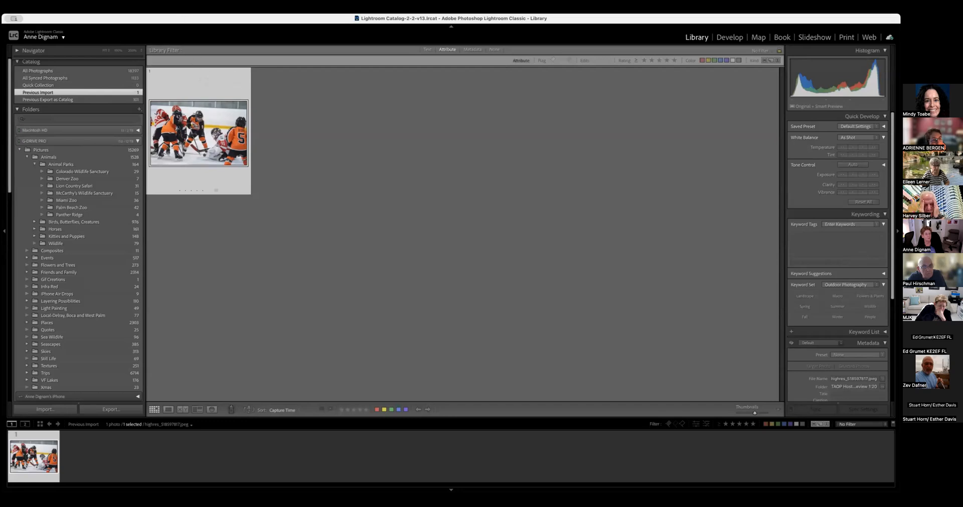
{"action": "left_click", "coordinate": [108, 7]}
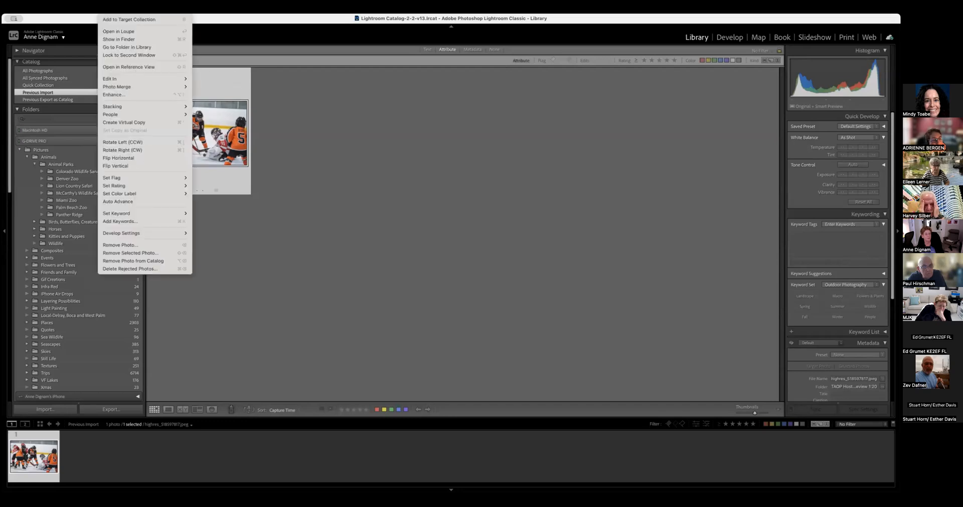
{"action": "left_click", "coordinate": [129, 48]}
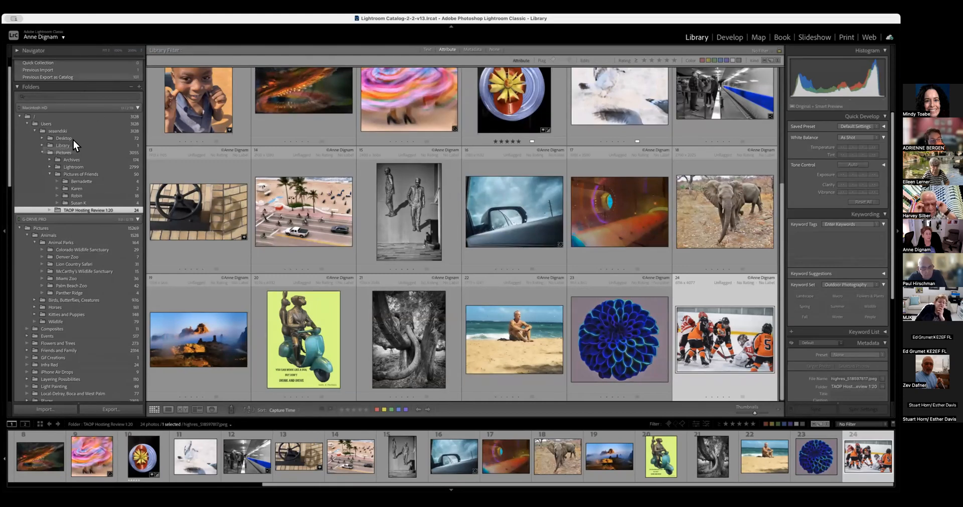
- Collapse the Macintosh HD drive and the Animals folder on the G-DRIVE PRO drive
{"action": "left_click", "coordinate": [135, 107]}
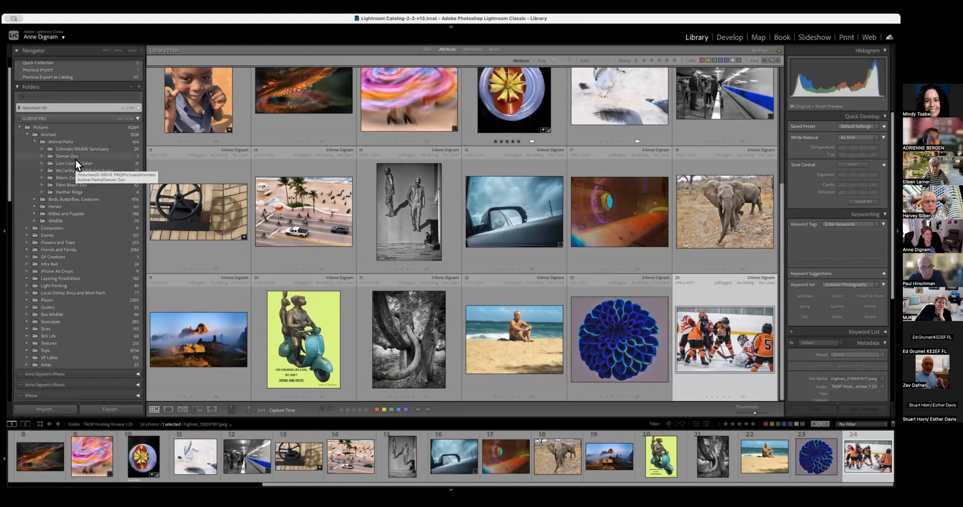
{"action": "scroll", "coordinate": [76, 159], "scroll_direction": "down", "scroll_amount": 3}
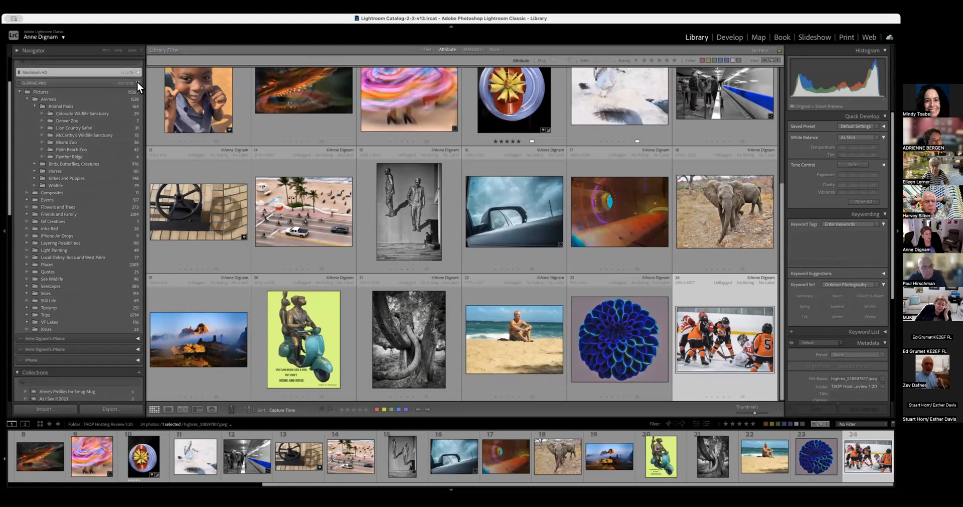
{"action": "left_click", "coordinate": [28, 99]}
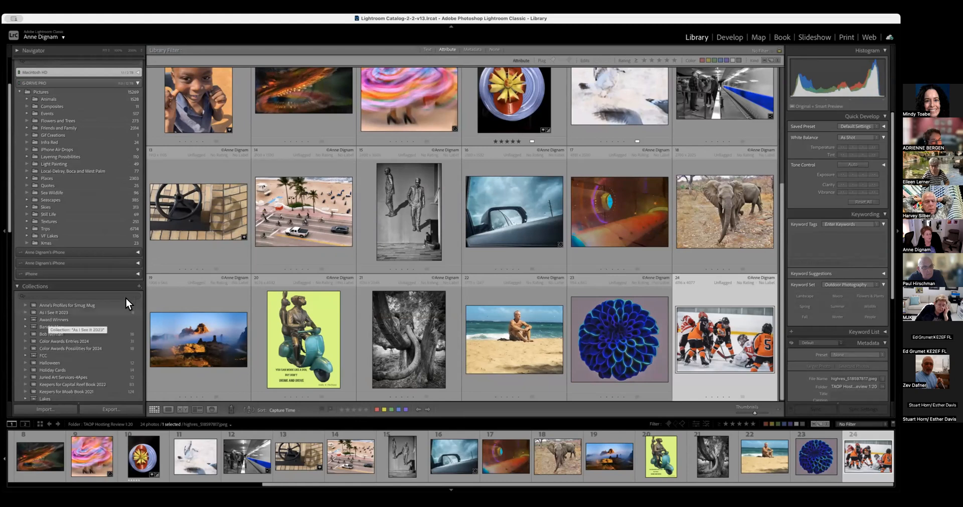
- Create a collection named "LR Workshop" and set it as the target collection
{"action": "scroll", "coordinate": [92, 294], "scroll_direction": "down", "scroll_amount": 5}
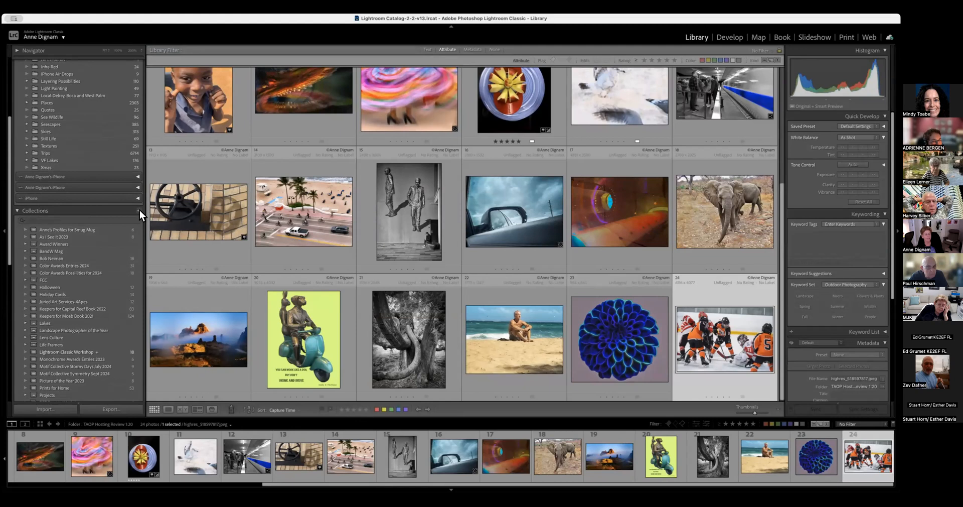
{"action": "left_click", "coordinate": [139, 210]}
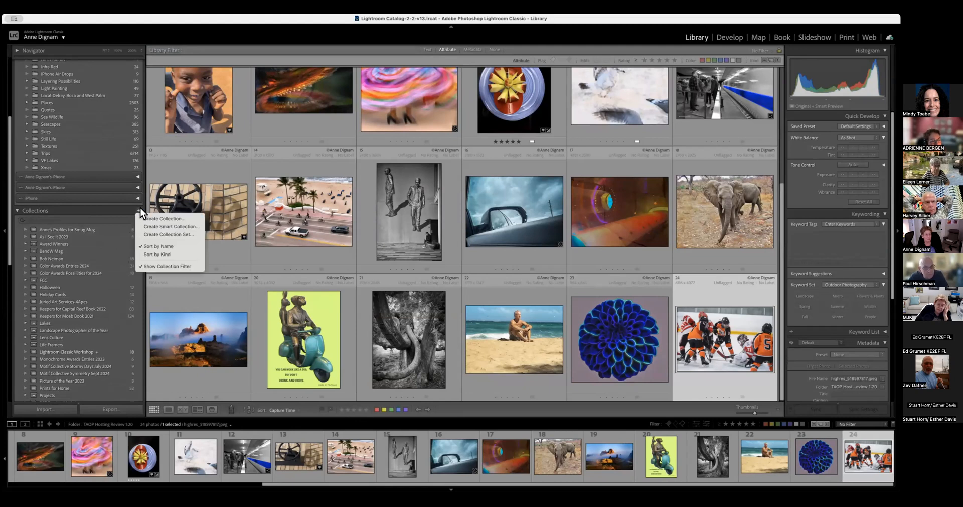
{"action": "left_click", "coordinate": [150, 220]}
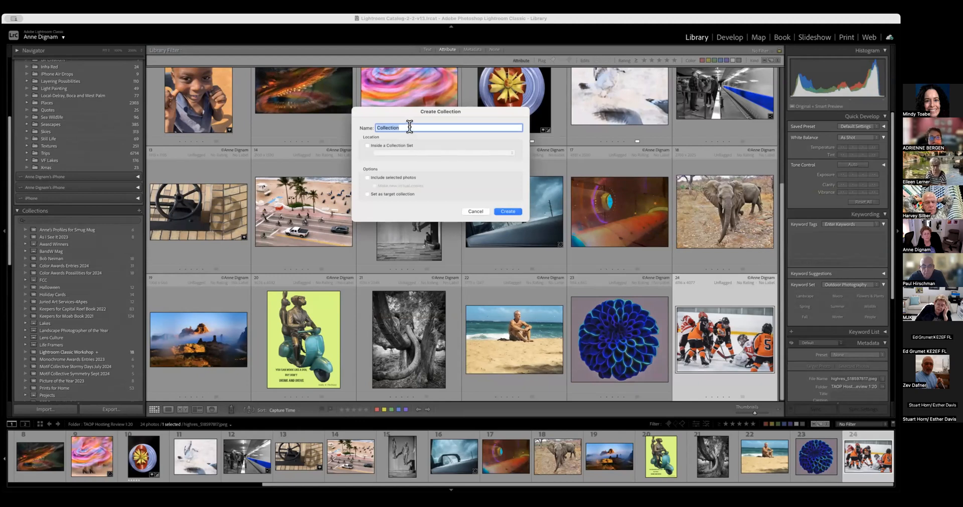
{"action": "key", "text": "BackSpace"}
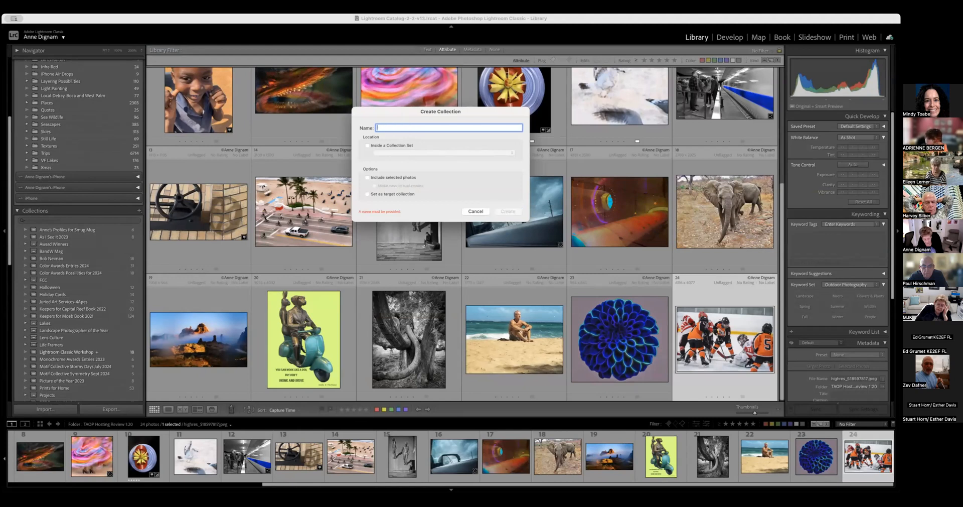
{"action": "type", "text": "LR W"}
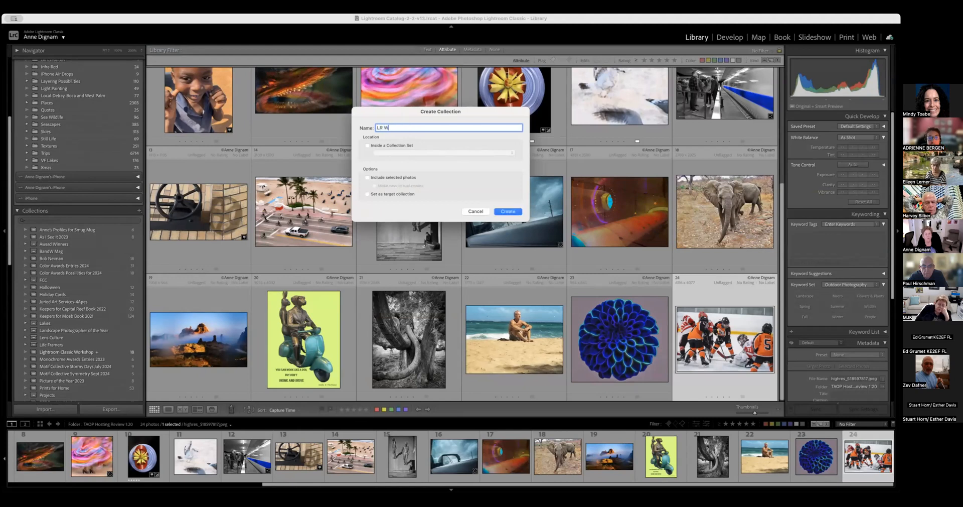
{"action": "type", "text": "orkshop"}
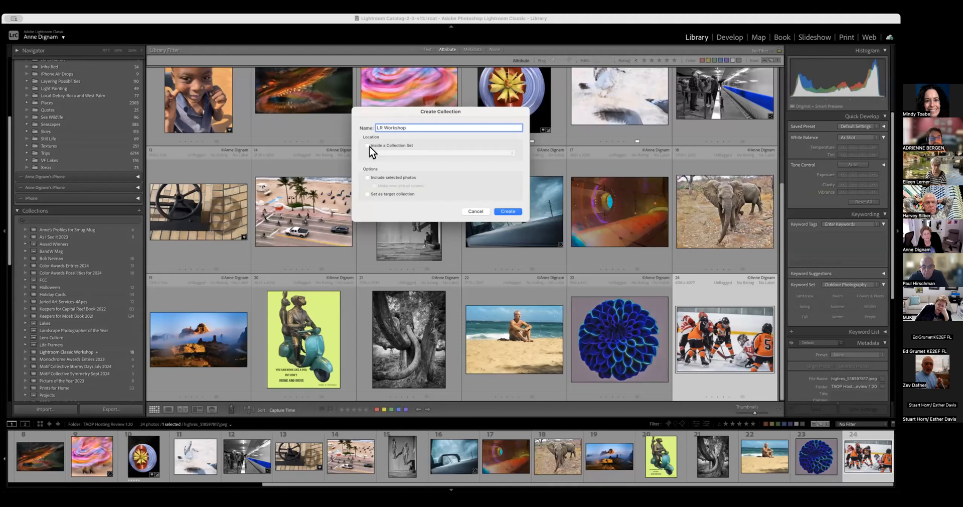
{"action": "left_click", "coordinate": [367, 195]}
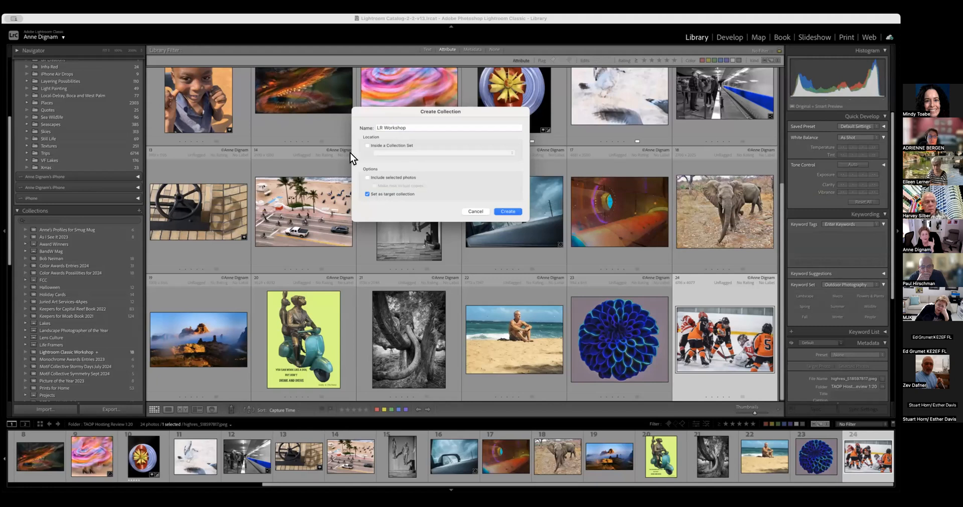
{"action": "left_click", "coordinate": [513, 212]}
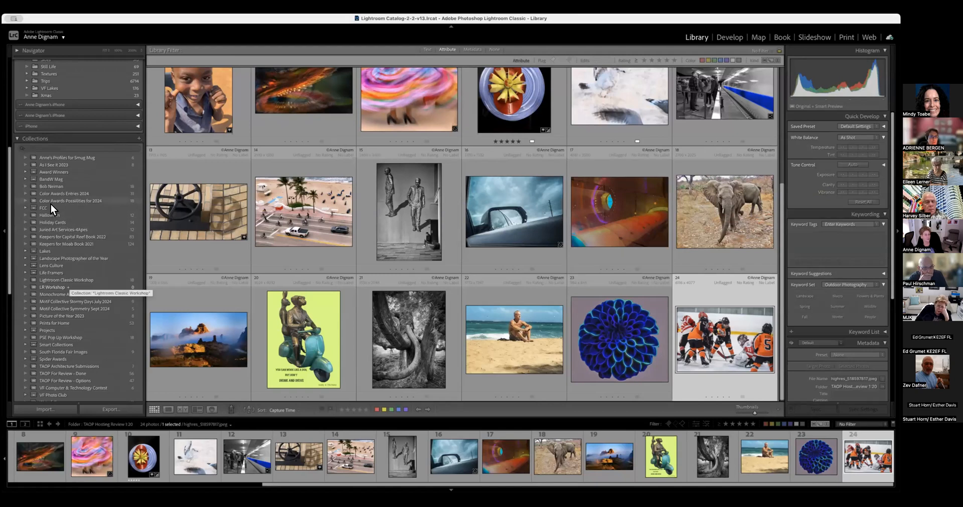
- Look over the folders and the collections list, including the new LR Workshop collection
{"action": "scroll", "coordinate": [83, 84], "scroll_direction": "up", "scroll_amount": 1}
{"action": "scroll", "coordinate": [83, 84], "scroll_direction": "up", "scroll_amount": 2}
{"action": "scroll", "coordinate": [66, 308], "scroll_direction": "up", "scroll_amount": 5}
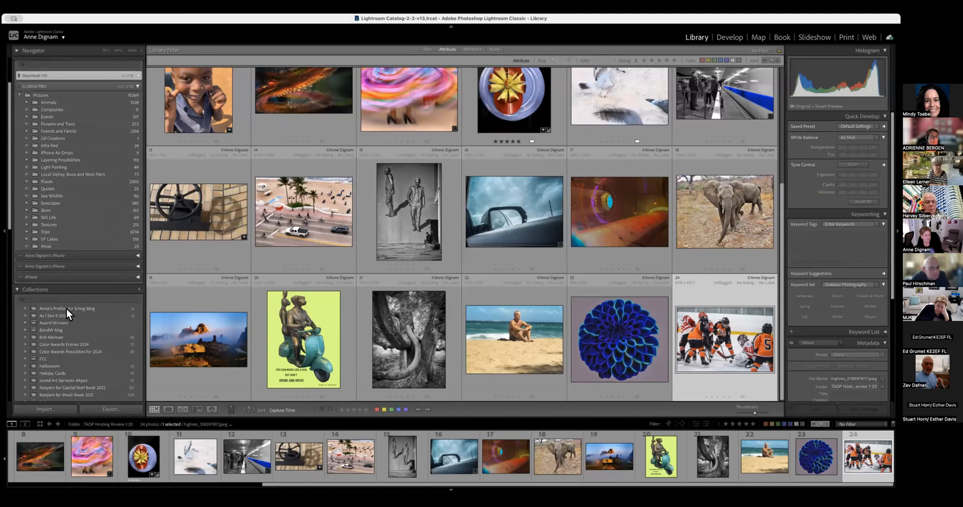
{"action": "scroll", "coordinate": [66, 308], "scroll_direction": "down", "scroll_amount": 3}
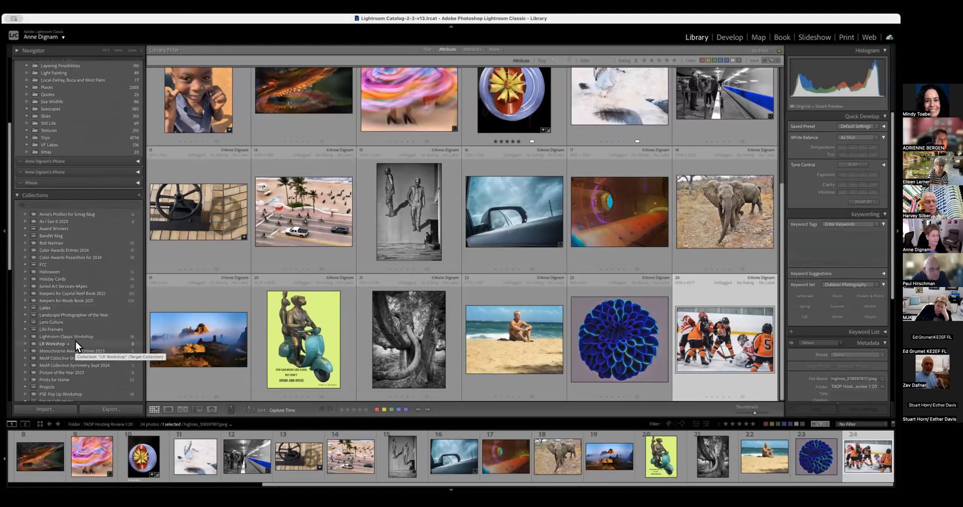
{"action": "scroll", "coordinate": [49, 341], "scroll_direction": "down", "scroll_amount": 3}
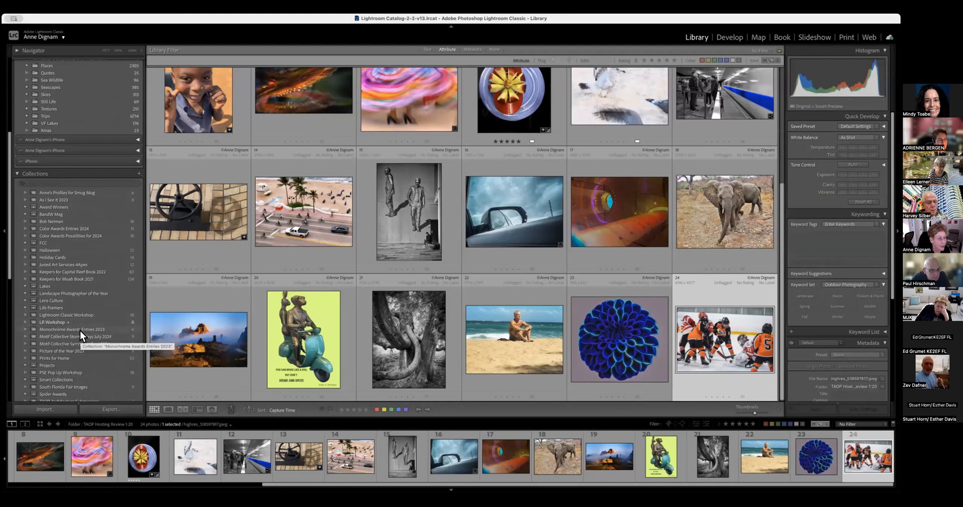
{"action": "scroll", "coordinate": [86, 326], "scroll_direction": "down", "scroll_amount": 5}
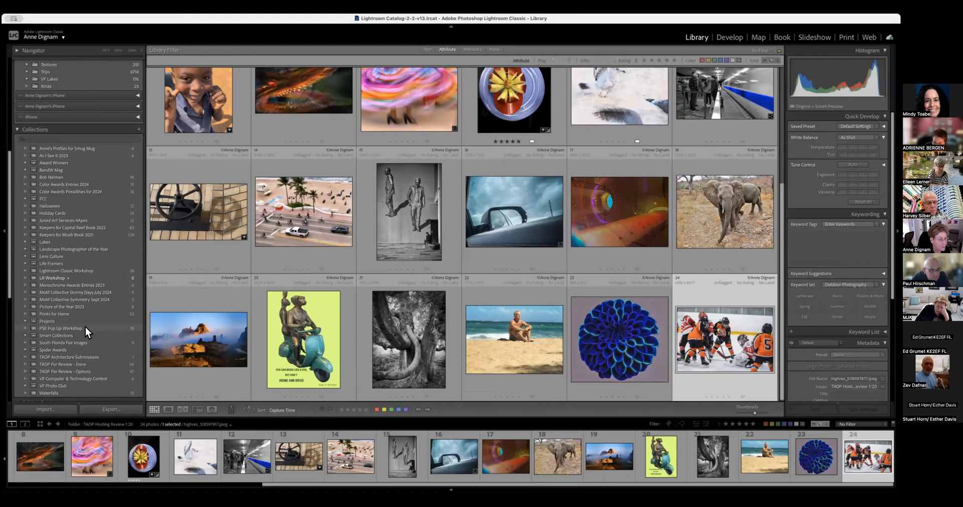
- Add the portrait of the smiling boy in the blue shirt to the LR Workshop target collection
{"action": "scroll", "coordinate": [85, 327], "scroll_direction": "up", "scroll_amount": 7}
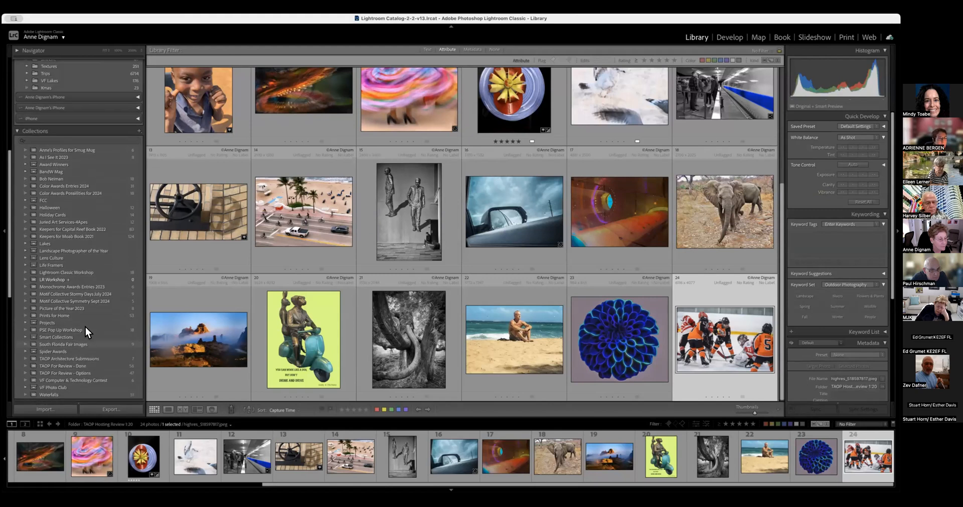
{"action": "left_click", "coordinate": [186, 94]}
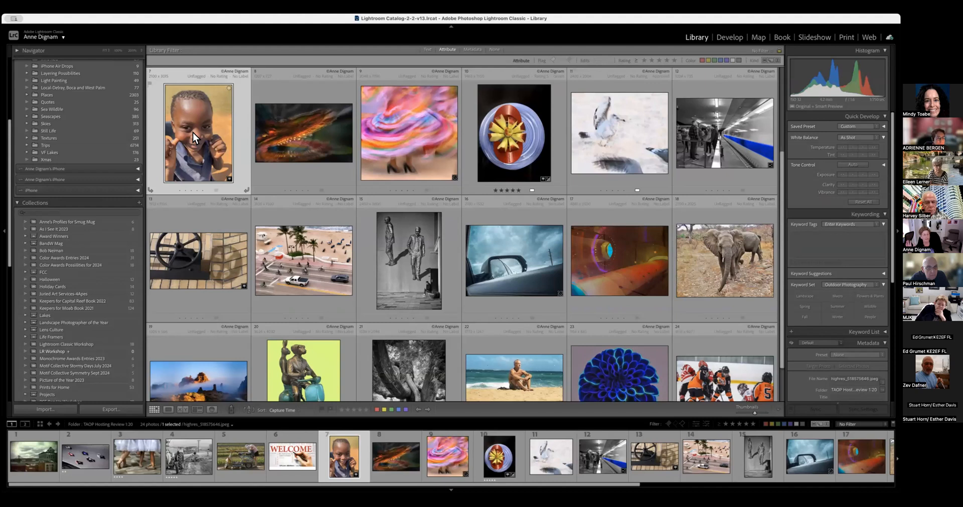
{"action": "key", "text": "b"}
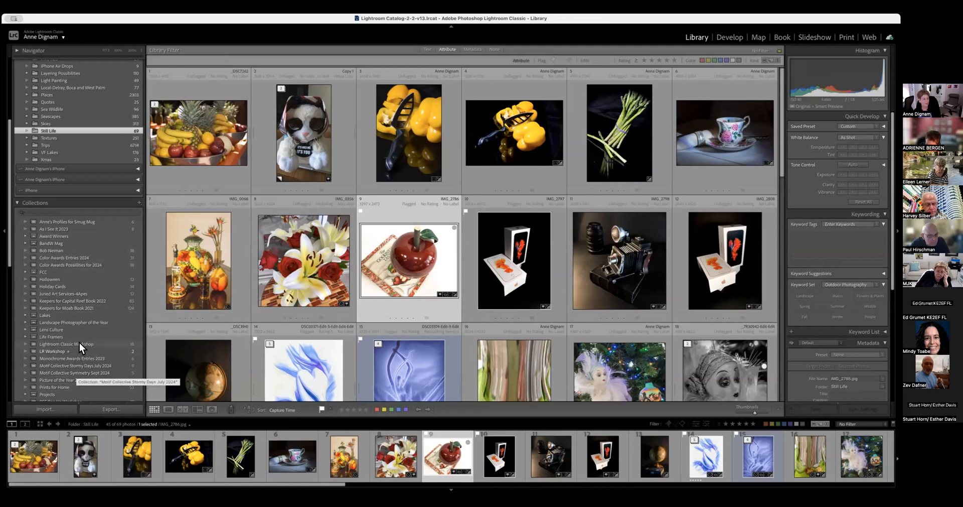
- Open the LR Workshop collection and show the boy portrait's option for removing it from the collection, without applying it
{"action": "left_click", "coordinate": [59, 351]}
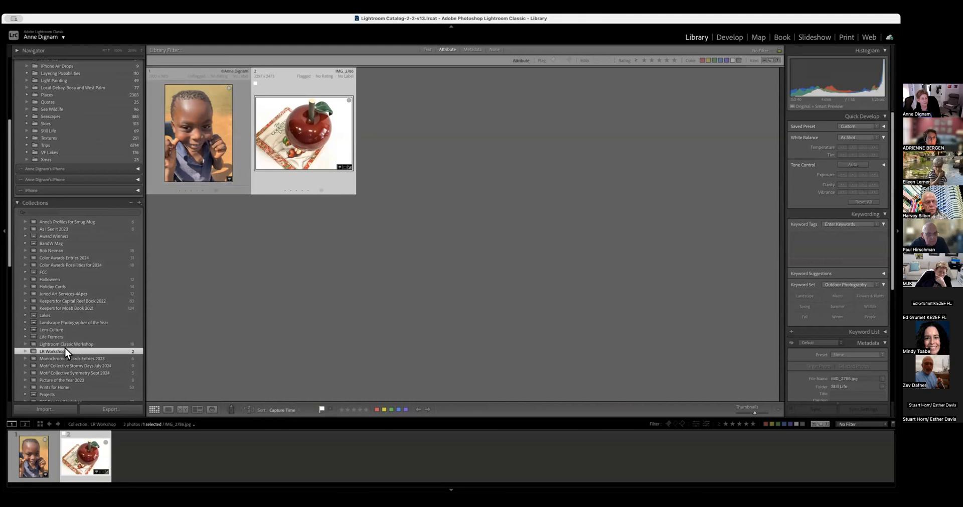
{"action": "left_click", "coordinate": [190, 162]}
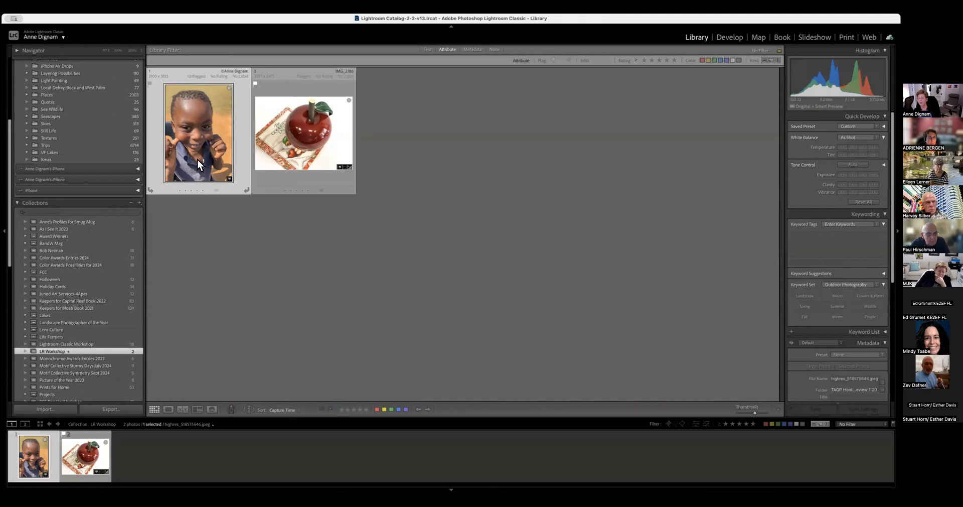
{"action": "right_click", "coordinate": [186, 115]}
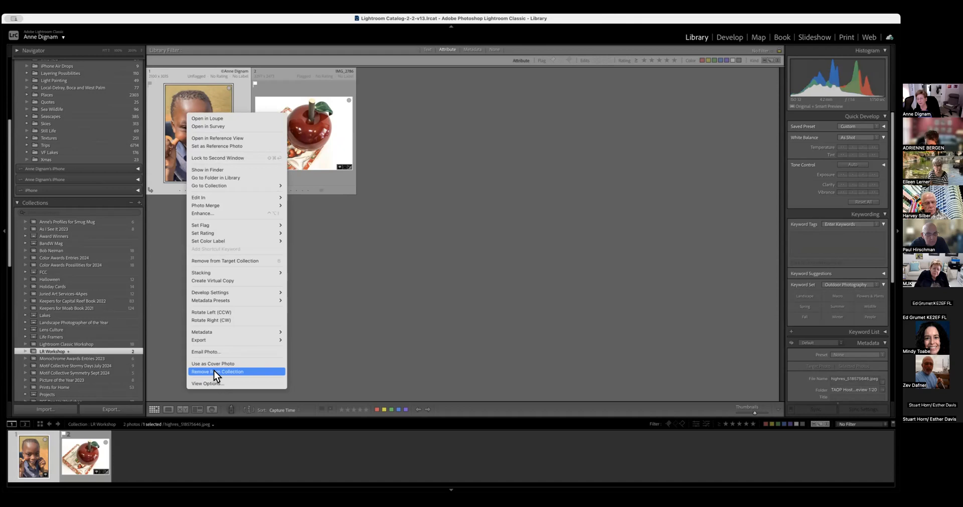
{"action": "left_click", "coordinate": [439, 323]}
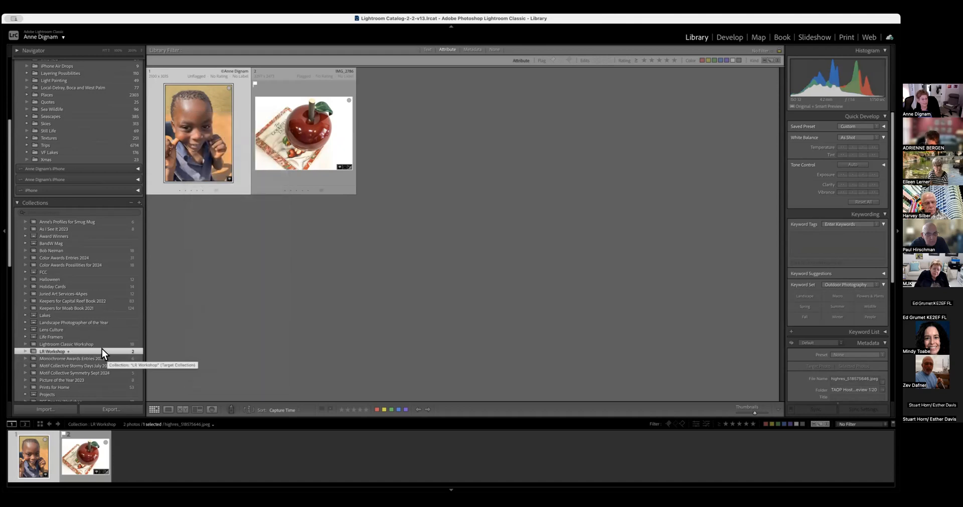
- Delete the LR Workshop collection
{"action": "right_click", "coordinate": [72, 352]}
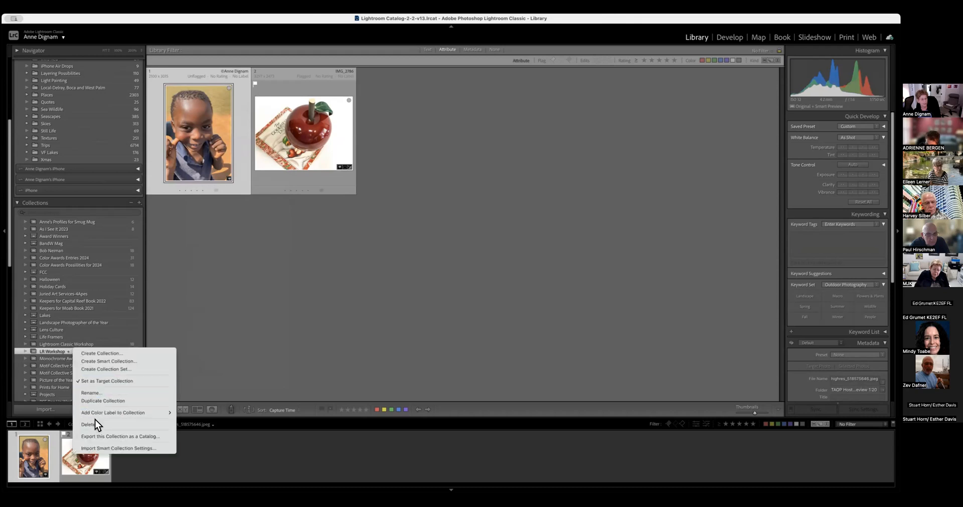
{"action": "left_click", "coordinate": [363, 284]}
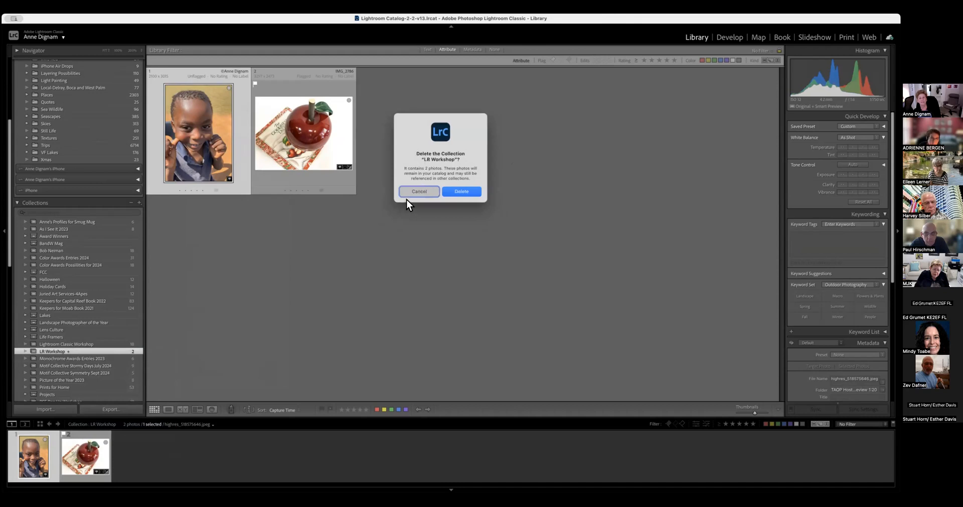
{"action": "left_click", "coordinate": [462, 192]}
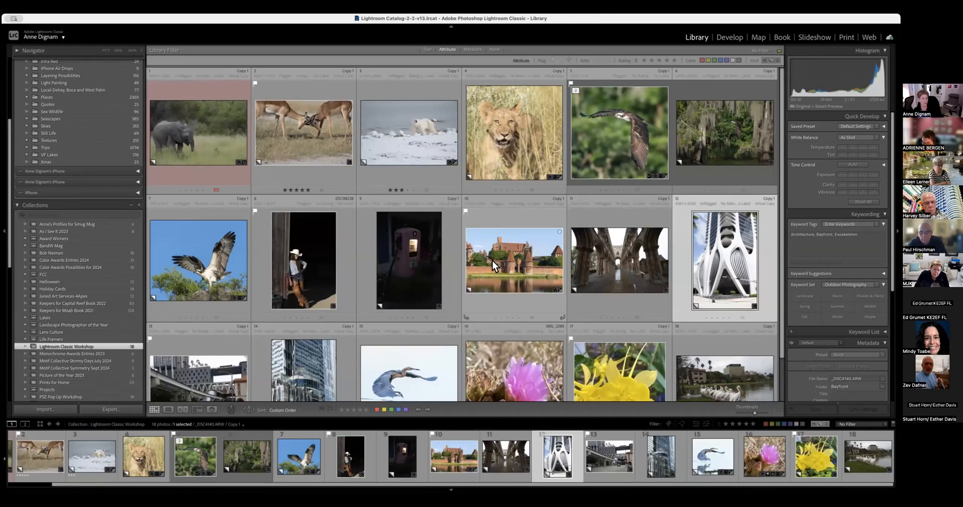
- Browse the Lightroom Classic Workshop photos and collections list, expanding the Spider Awards collection set to view its contents and collapsing it again
{"action": "scroll", "coordinate": [493, 259], "scroll_direction": "down", "scroll_amount": 1}
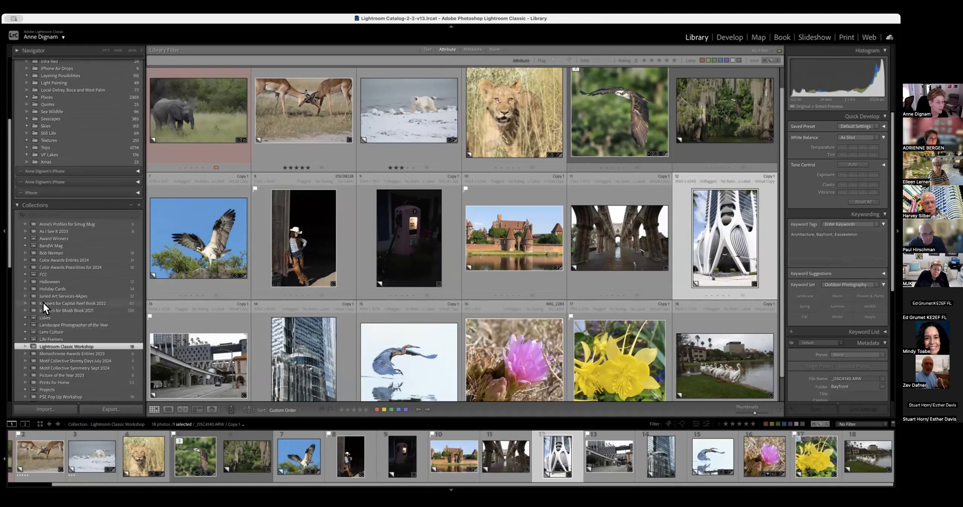
{"action": "scroll", "coordinate": [43, 303], "scroll_direction": "down", "scroll_amount": 1}
{"action": "scroll", "coordinate": [42, 303], "scroll_direction": "down", "scroll_amount": 1}
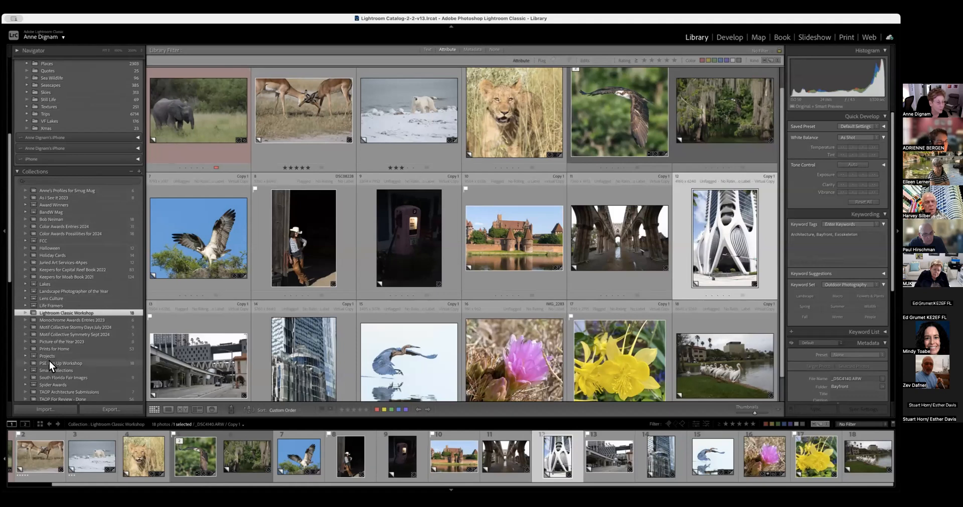
{"action": "left_click", "coordinate": [24, 381]}
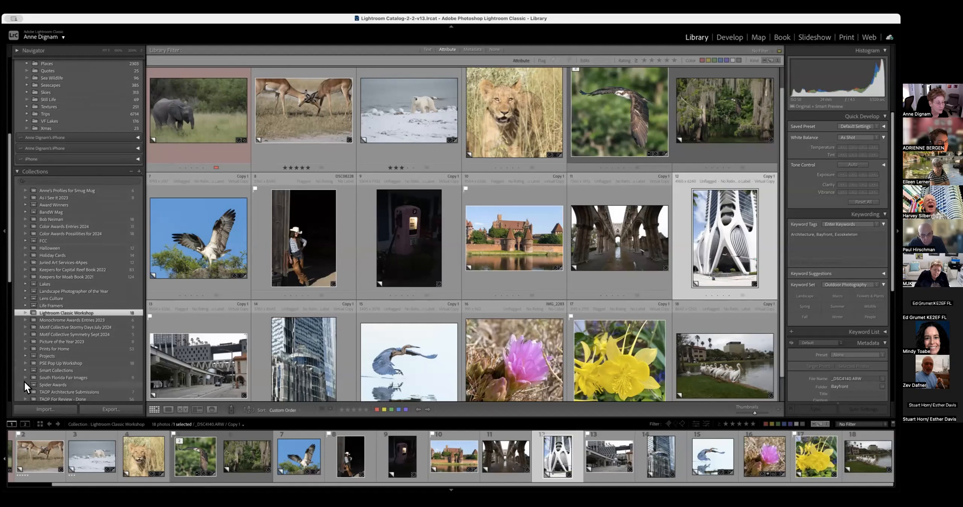
{"action": "scroll", "coordinate": [102, 313], "scroll_direction": "down", "scroll_amount": 3}
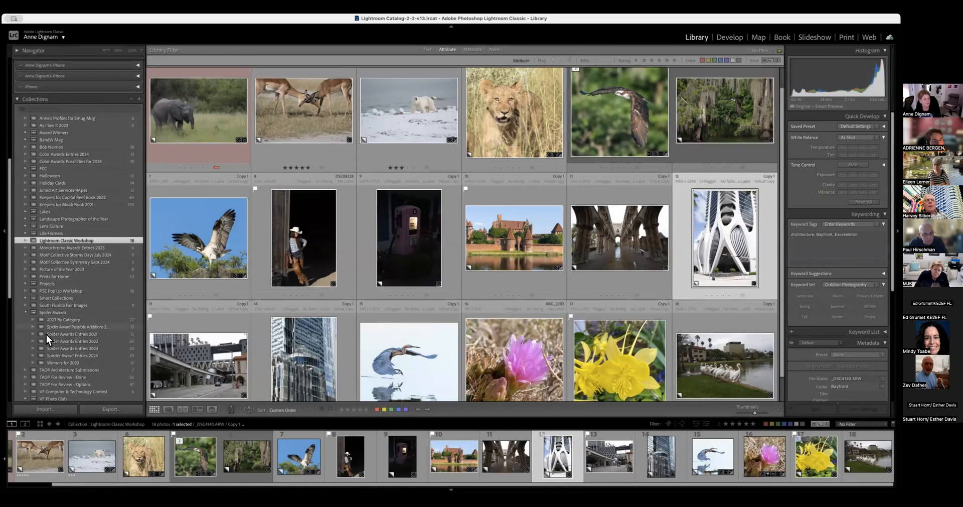
{"action": "left_click", "coordinate": [27, 313]}
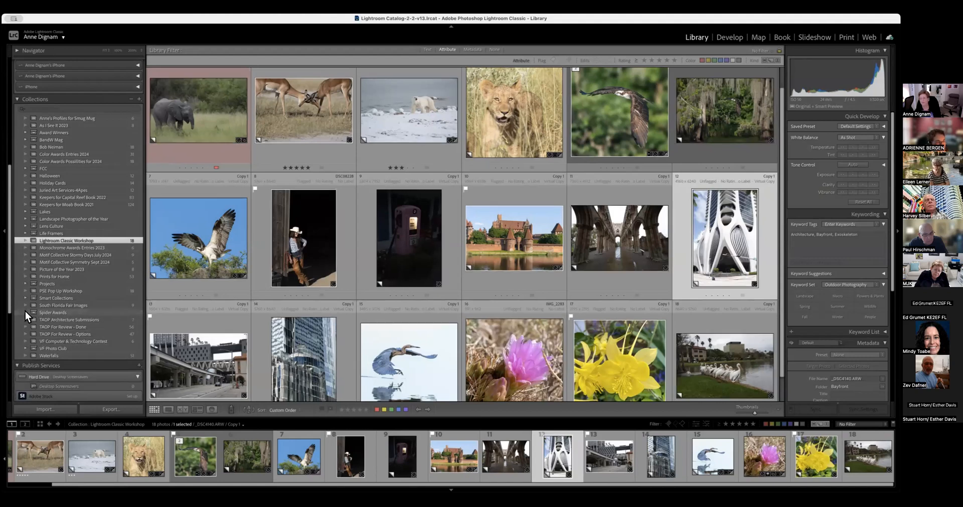
{"action": "scroll", "coordinate": [477, 242], "scroll_direction": "up", "scroll_amount": 1}
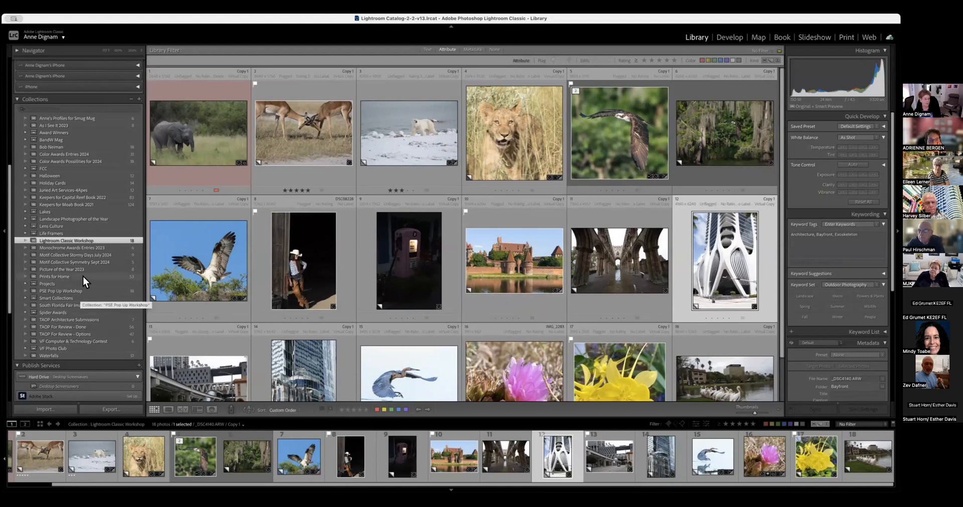
- Look over the Publish Services, including the Hard Drive, Adobe Stock and SmugMug entries
{"action": "scroll", "coordinate": [86, 280], "scroll_direction": "down", "scroll_amount": 5}
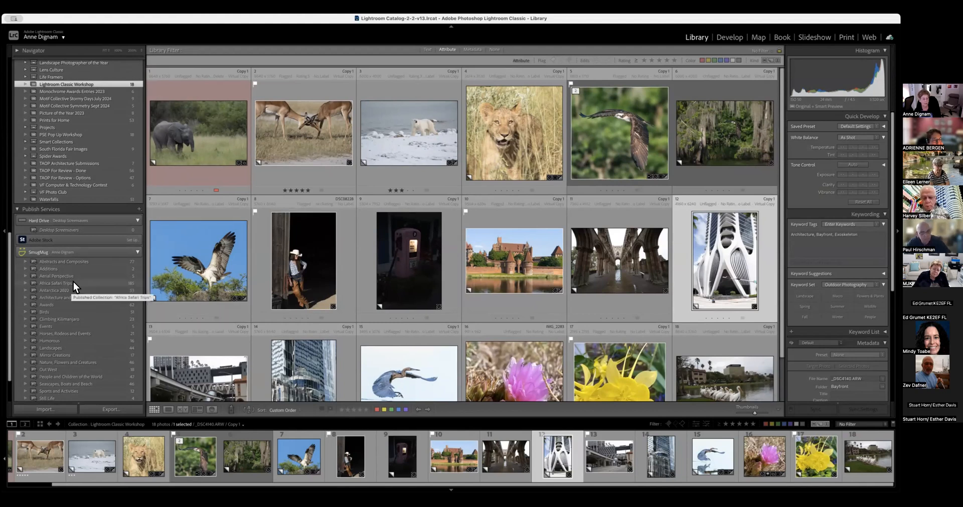
{"action": "scroll", "coordinate": [73, 282], "scroll_direction": "down", "scroll_amount": 4}
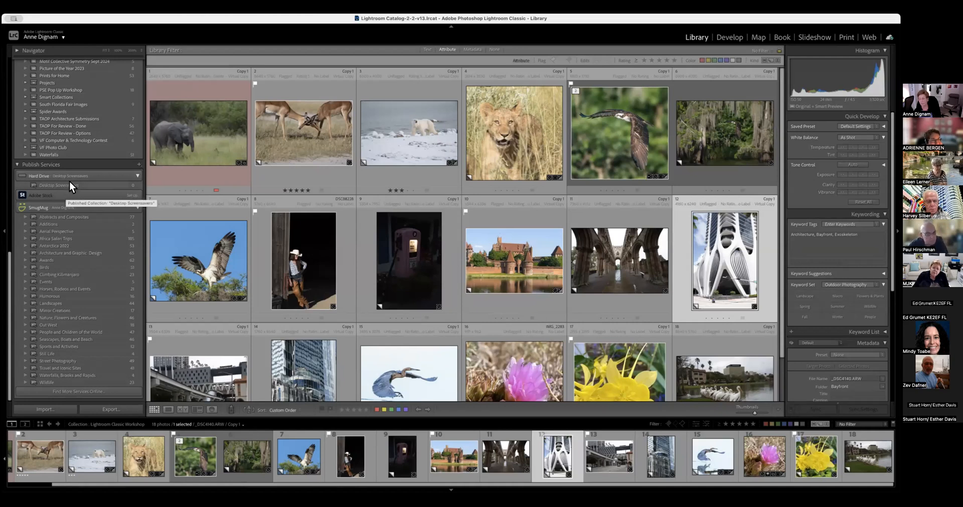
{"action": "scroll", "coordinate": [77, 169], "scroll_direction": "up", "scroll_amount": 5}
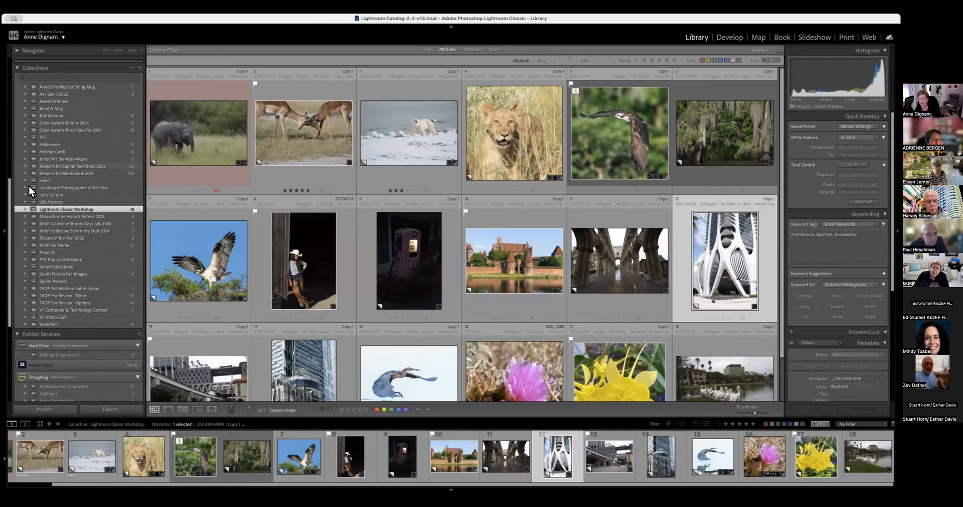
- View the white exoskeleton building photo in Loupe view and examine its Quick Develop, Keywording and Metadata information
{"action": "key", "text": "shift+Tab"}
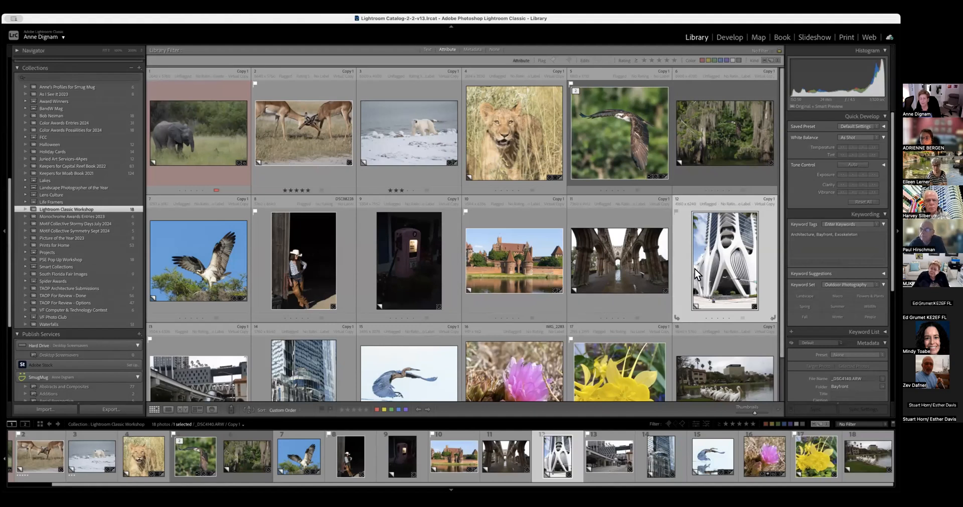
{"action": "double_click", "coordinate": [726, 263]}
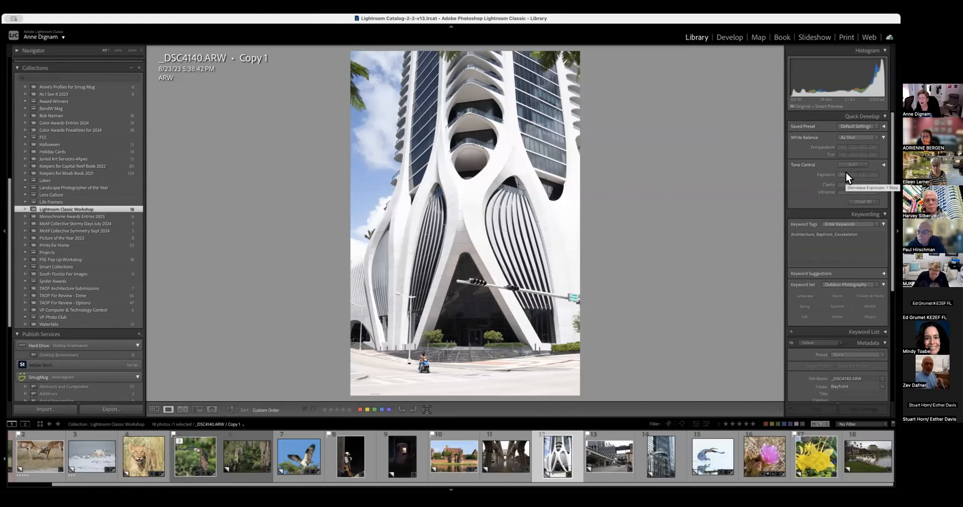
{"action": "scroll", "coordinate": [846, 172], "scroll_direction": "down", "scroll_amount": 1}
{"action": "scroll", "coordinate": [846, 172], "scroll_direction": "down", "scroll_amount": 3}
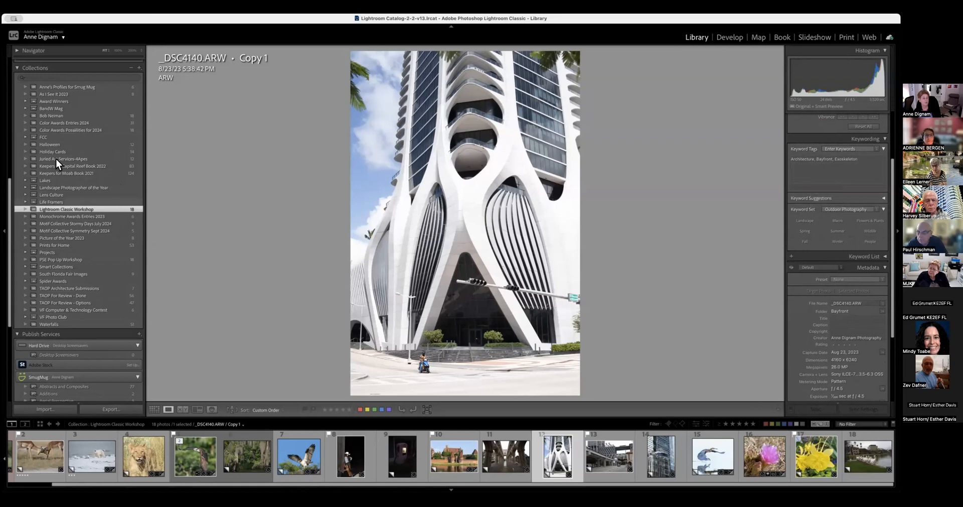
- Show the Pictures folder of the G-DRIVE PRO drive in Grid view
{"action": "scroll", "coordinate": [69, 115], "scroll_direction": "up", "scroll_amount": 10}
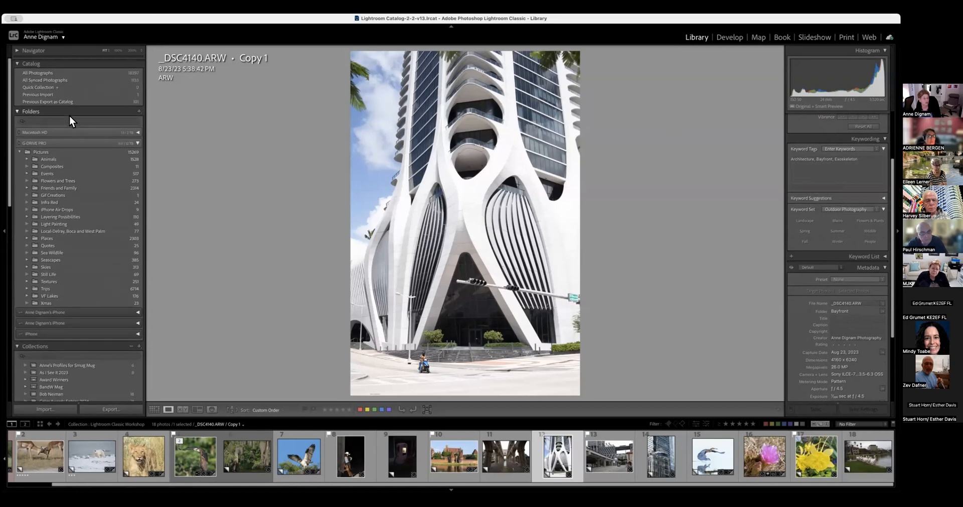
{"action": "left_click", "coordinate": [36, 152]}
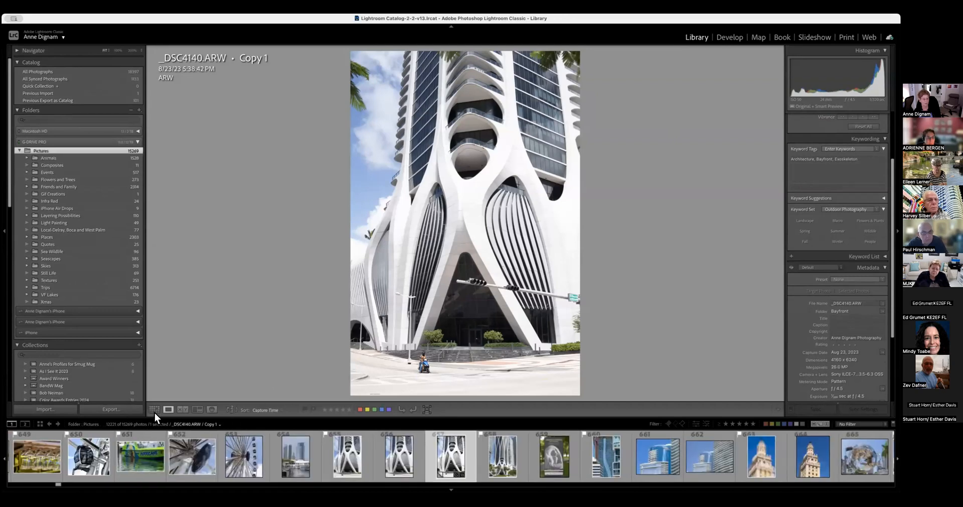
{"action": "key", "text": "g"}
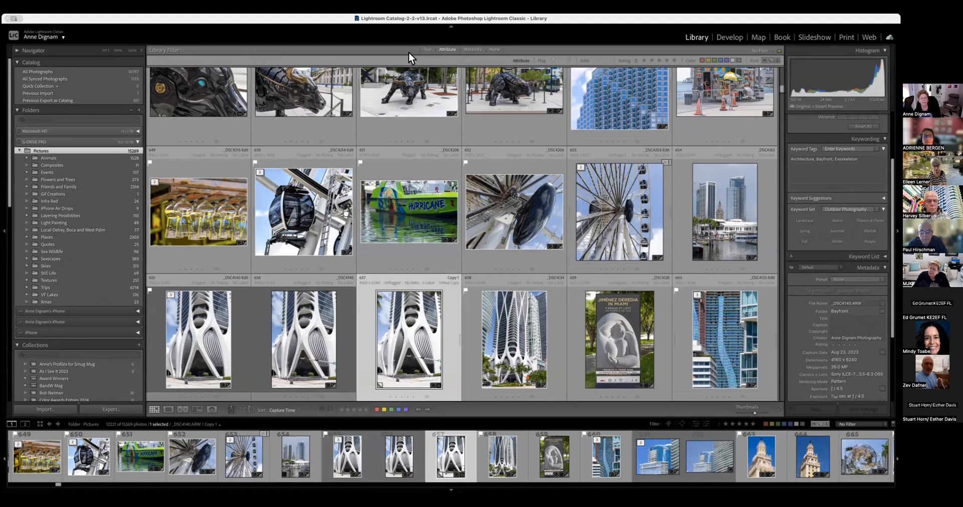
- Search the Pictures folder for the text "Wood Storks" in any searchable field
{"action": "left_click", "coordinate": [428, 49]}
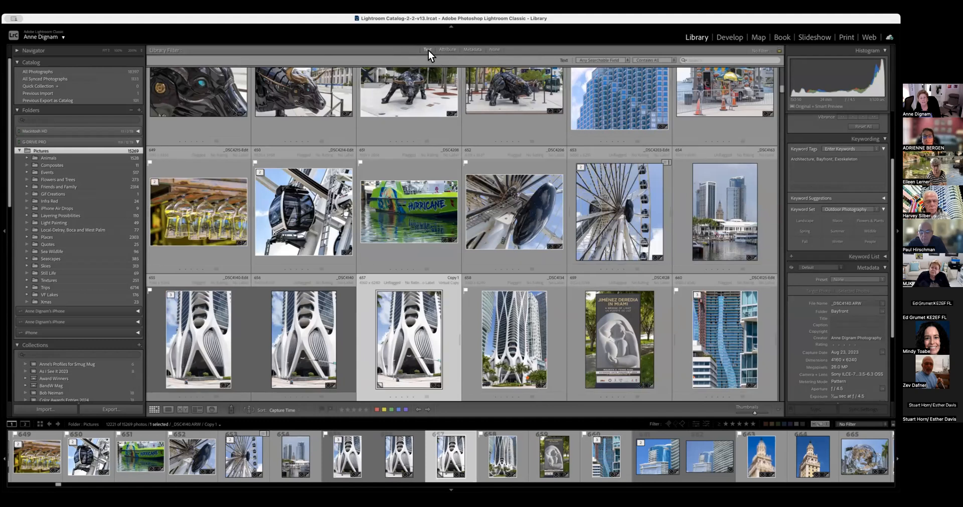
{"action": "left_click", "coordinate": [711, 61]}
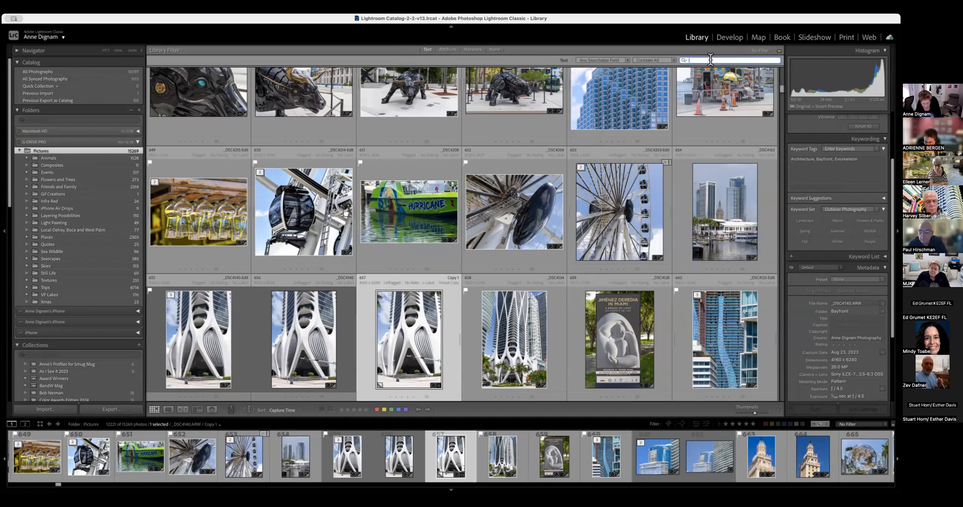
{"action": "type", "text": "Wood"}
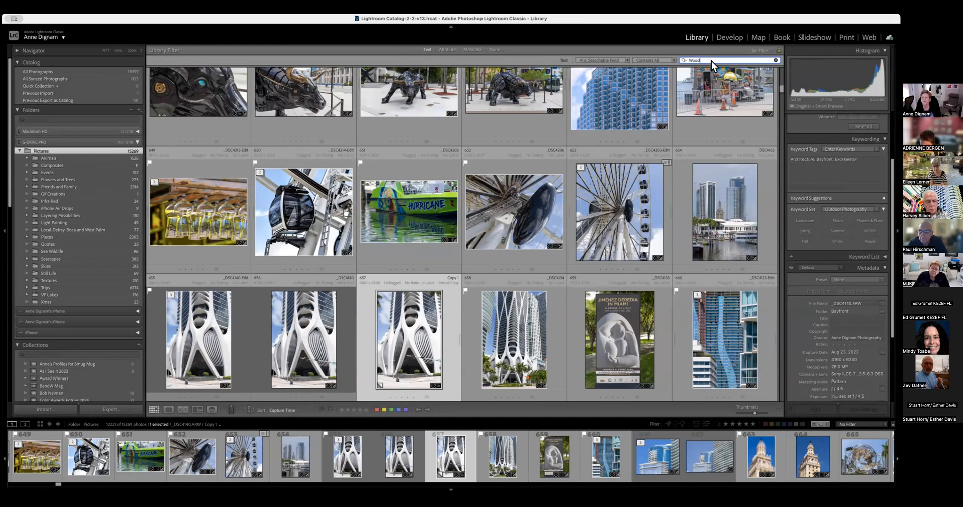
{"action": "key", "text": "Return"}
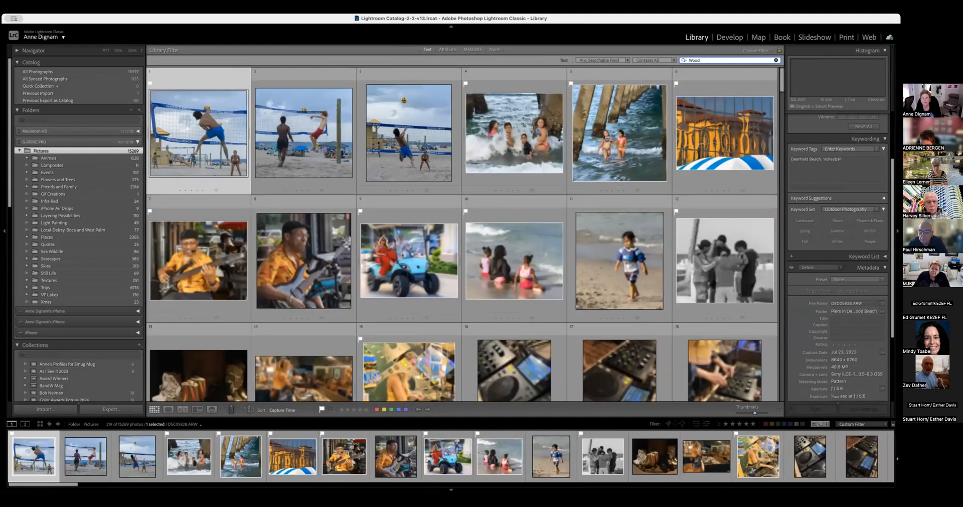
{"action": "type", "text": "Sotrks"}
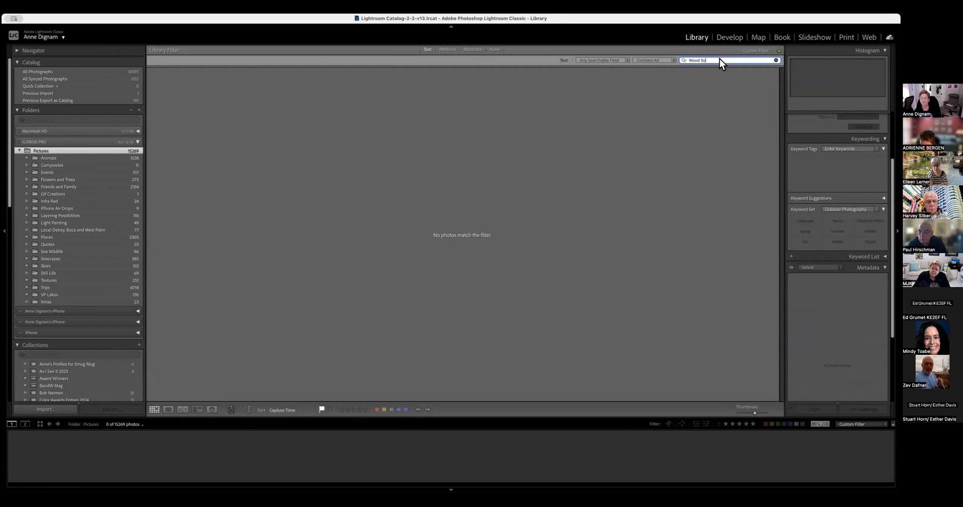
{"action": "type", "text": "torks"}
- Restrict the "Wood Storks" text search to the Keywords field
{"action": "left_click", "coordinate": [609, 61]}
{"action": "left_click", "coordinate": [592, 107]}
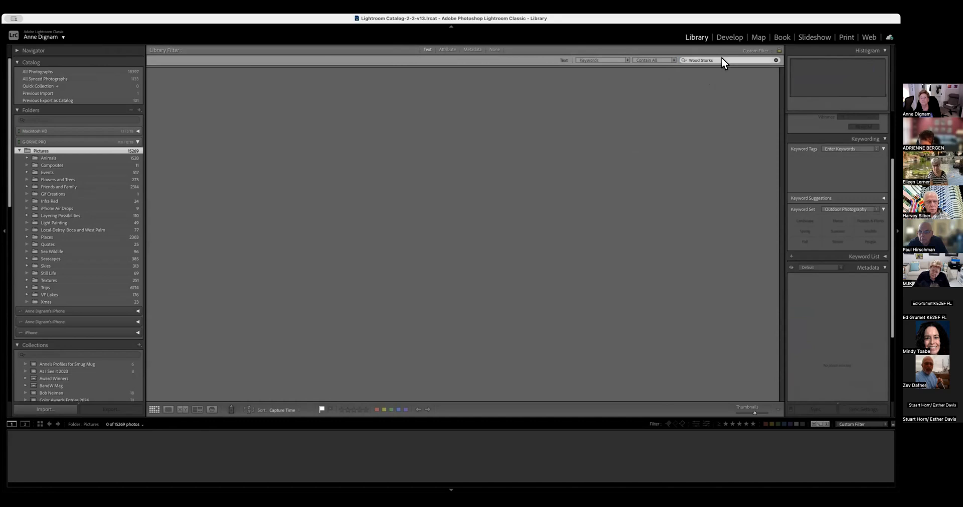
{"action": "left_click", "coordinate": [857, 424]}
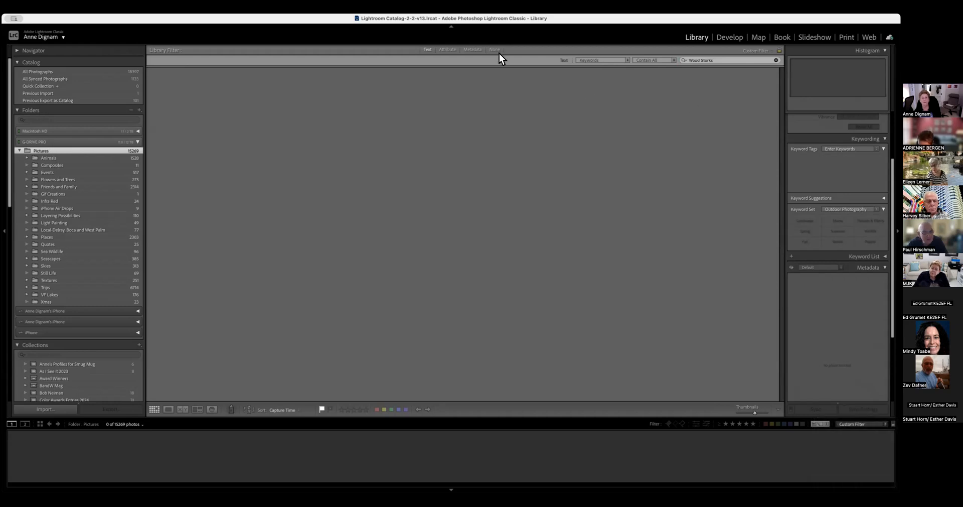
- Add the Metadata filter to the search, check it on the Animals folder, and return to the Pictures folder
{"action": "left_click", "coordinate": [474, 51]}
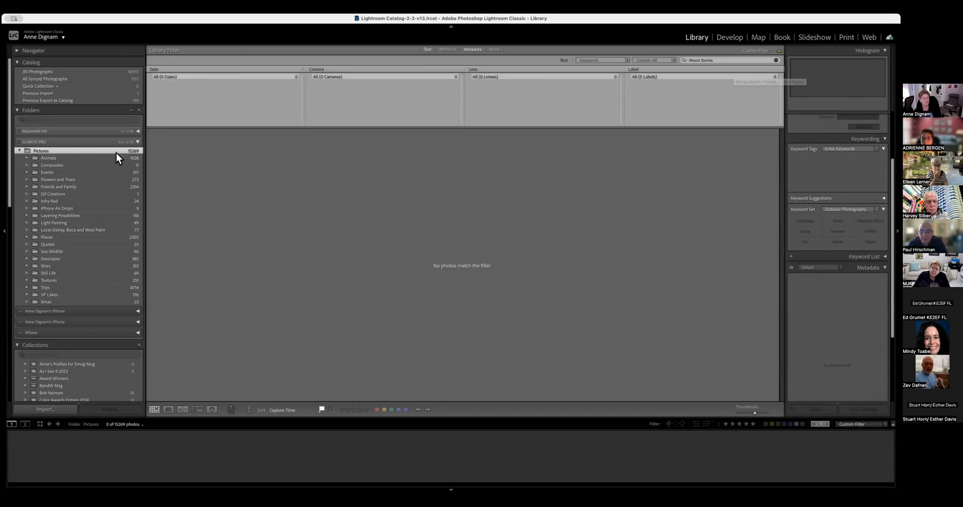
{"action": "left_click", "coordinate": [44, 157]}
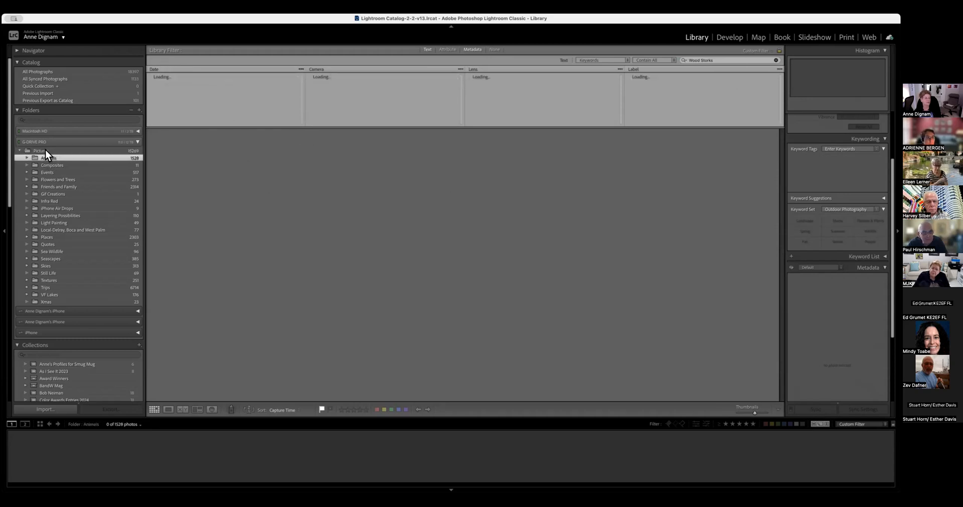
{"action": "left_click", "coordinate": [46, 150]}
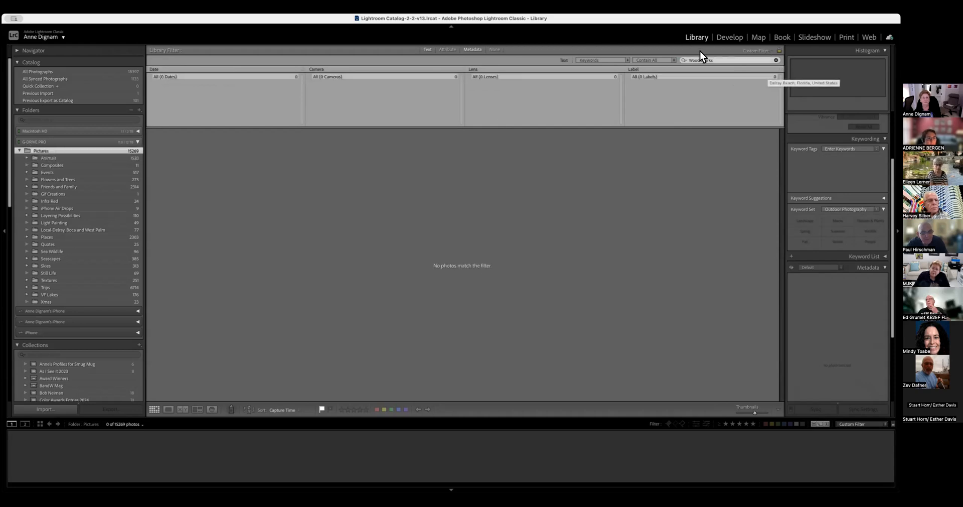
- Clear the "Wood Storks" keyword search and search the Pictures folder's keywords for "wood stork"
{"action": "left_click", "coordinate": [722, 60]}
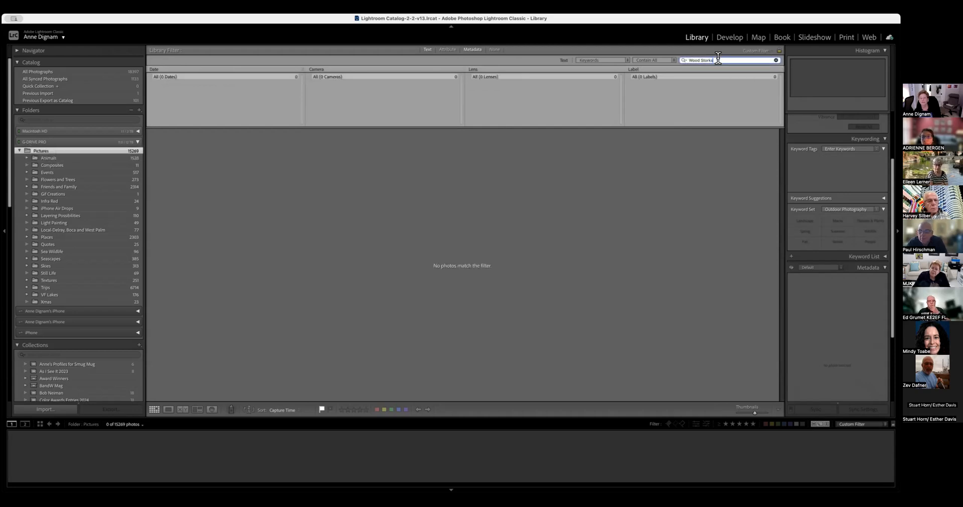
{"action": "key", "text": "BackSpace"}
{"action": "key", "text": "BackSpace"}
{"action": "key", "text": "BackSpace"}
{"action": "key", "text": "BackSpace"}
{"action": "key", "text": "BackSpace"}
{"action": "key", "text": "BackSpace"}
{"action": "key", "text": "BackSpace"}
{"action": "key", "text": "BackSpace"}
{"action": "key", "text": "BackSpace"}
{"action": "key", "text": "BackSpace"}
{"action": "key", "text": "BackSpace"}
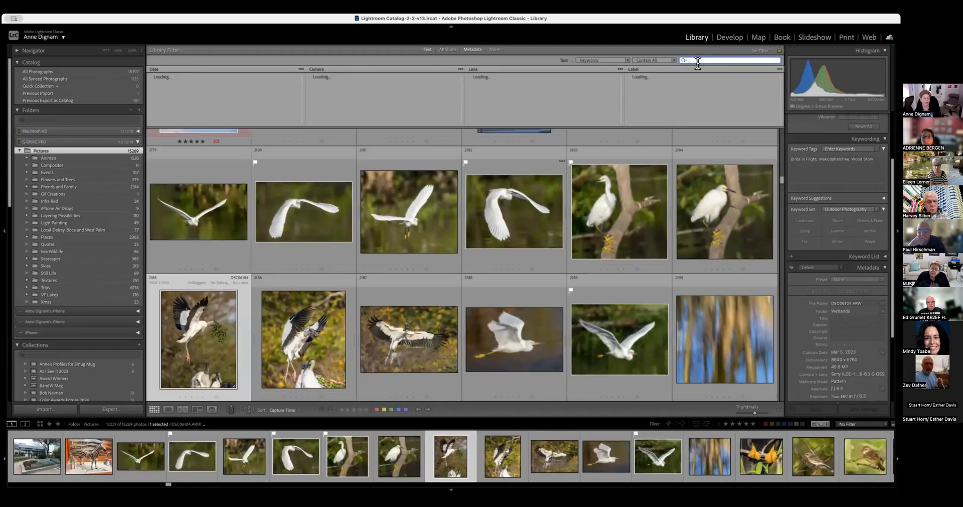
{"action": "scroll", "coordinate": [630, 252], "scroll_direction": "down", "scroll_amount": 5}
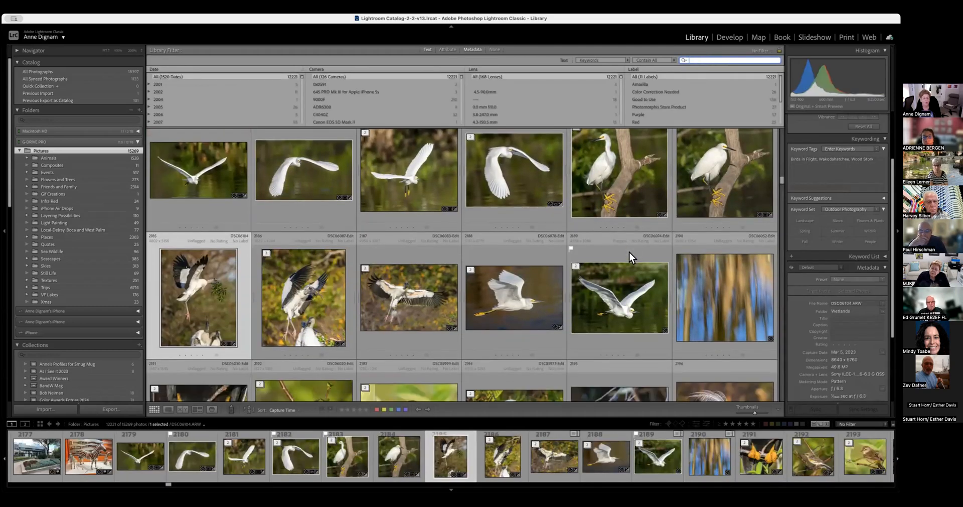
{"action": "scroll", "coordinate": [643, 193], "scroll_direction": "up", "scroll_amount": 6}
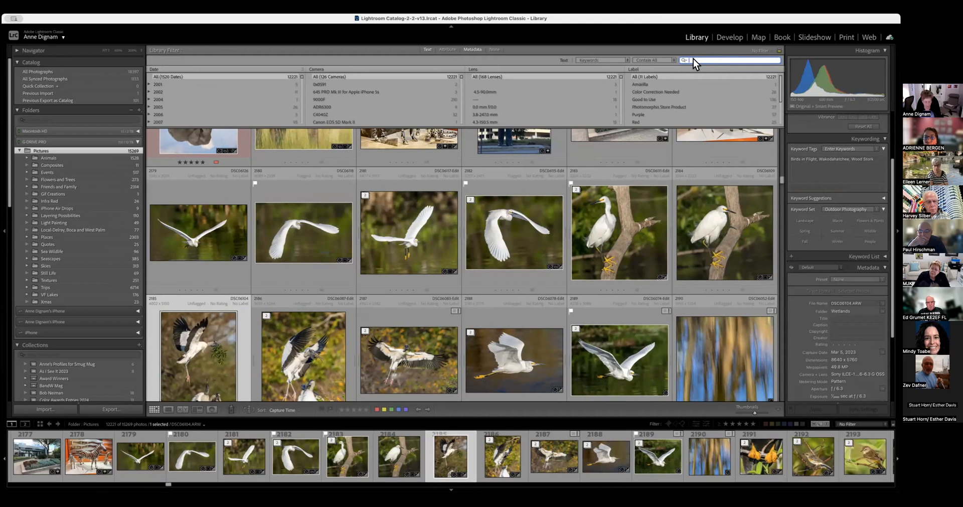
{"action": "type", "text": "wood storks"}
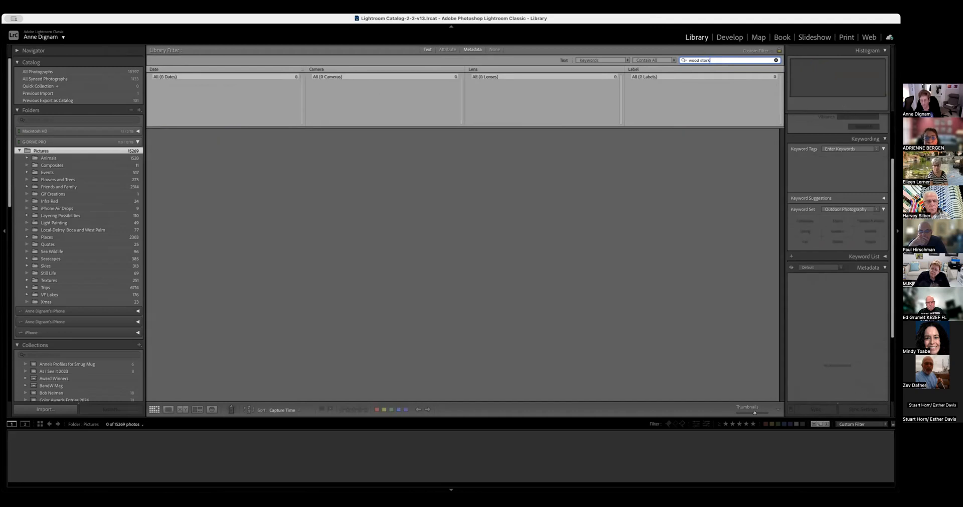
- Replace the keyword search text with "great blue" and look through the capture dates of the matching photos
{"action": "key", "text": "BackSpace"}
{"action": "key", "text": "BackSpace"}
{"action": "key", "text": "BackSpace"}
{"action": "key", "text": "BackSpace"}
{"action": "key", "text": "BackSpace"}
{"action": "key", "text": "BackSpace"}
{"action": "key", "text": "BackSpace"}
{"action": "key", "text": "BackSpace"}
{"action": "key", "text": "BackSpace"}
{"action": "key", "text": "BackSpace"}
{"action": "type", "text": "great"}
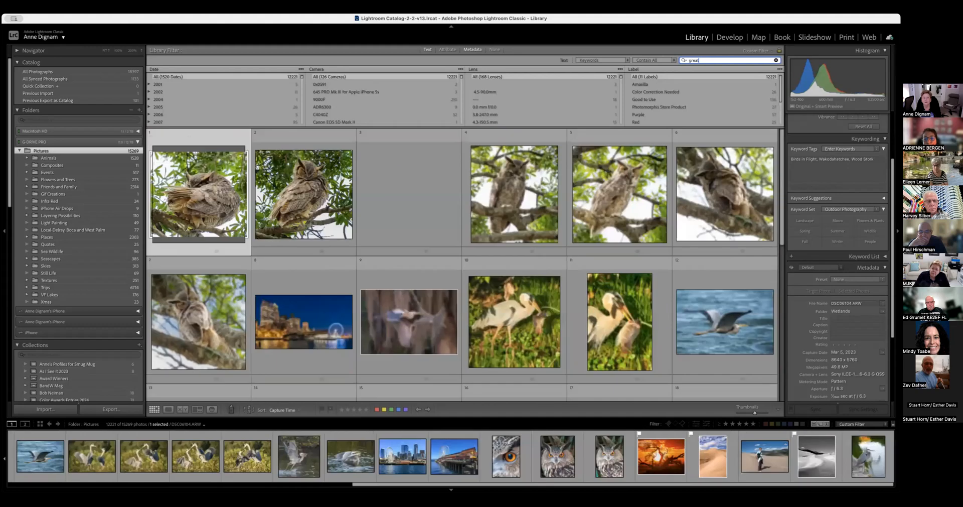
{"action": "type", "text": " blue"}
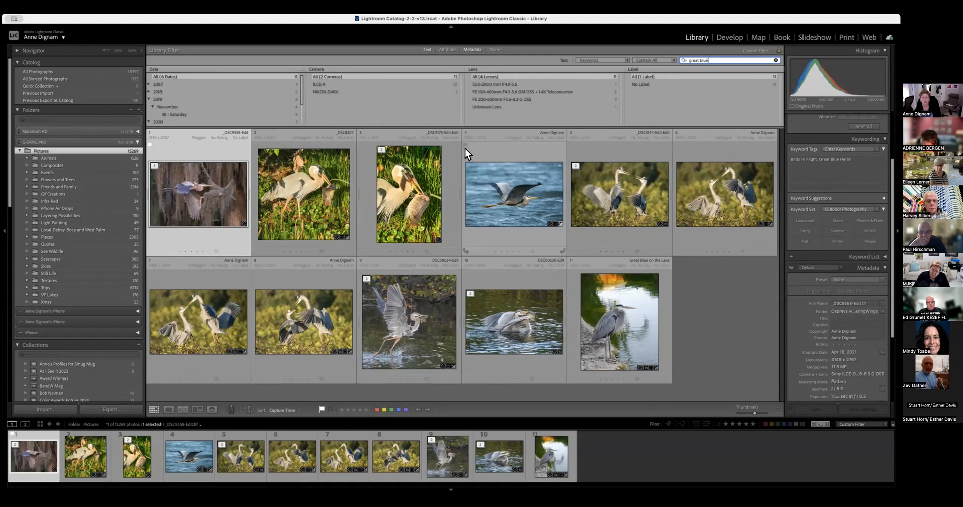
{"action": "scroll", "coordinate": [165, 96], "scroll_direction": "down", "scroll_amount": 3}
{"action": "scroll", "coordinate": [204, 93], "scroll_direction": "up", "scroll_amount": 2}
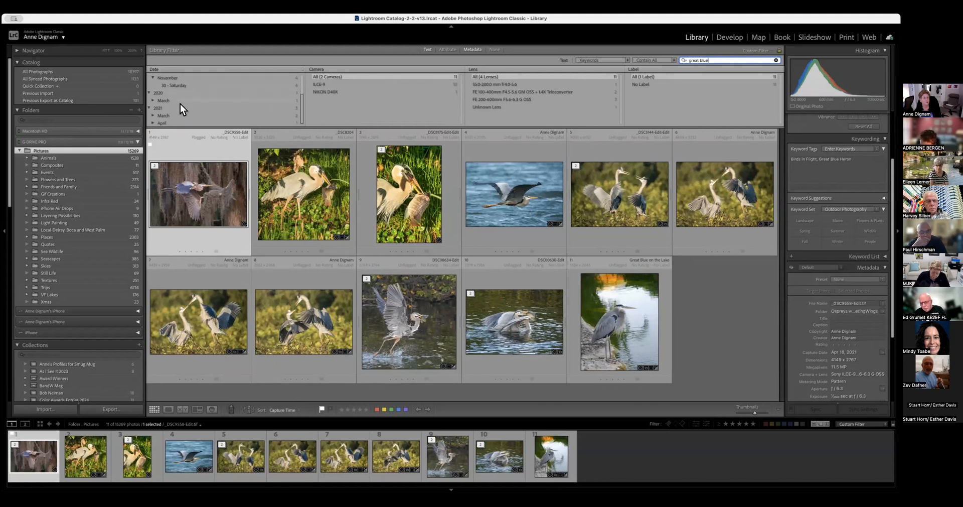
{"action": "scroll", "coordinate": [180, 101], "scroll_direction": "down", "scroll_amount": 2}
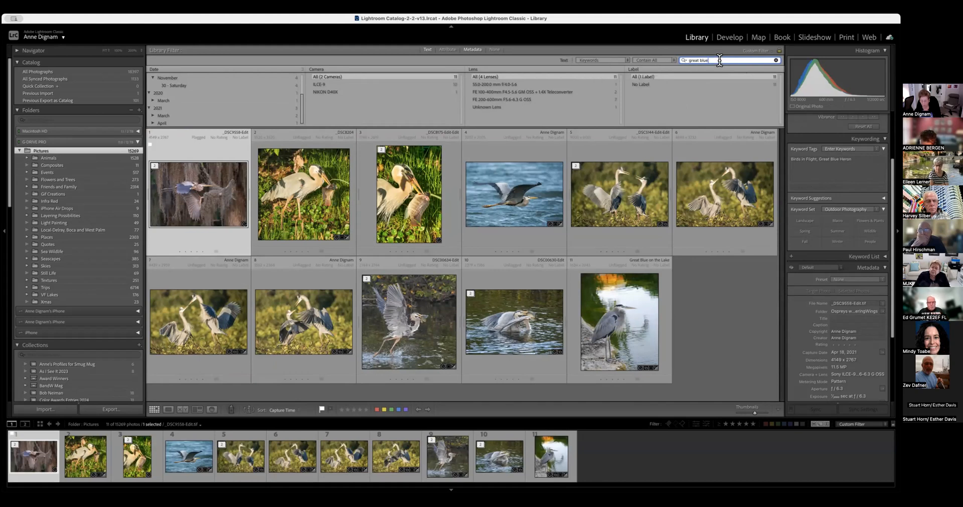
- Clear the keyword search text and filter the Pictures folder by capture date to January 2023
{"action": "key", "text": "BackSpace"}
{"action": "key", "text": "BackSpace"}
{"action": "key", "text": "BackSpace"}
{"action": "key", "text": "BackSpace"}
{"action": "key", "text": "BackSpace"}
{"action": "key", "text": "BackSpace"}
{"action": "key", "text": "BackSpace"}
{"action": "key", "text": "BackSpace"}
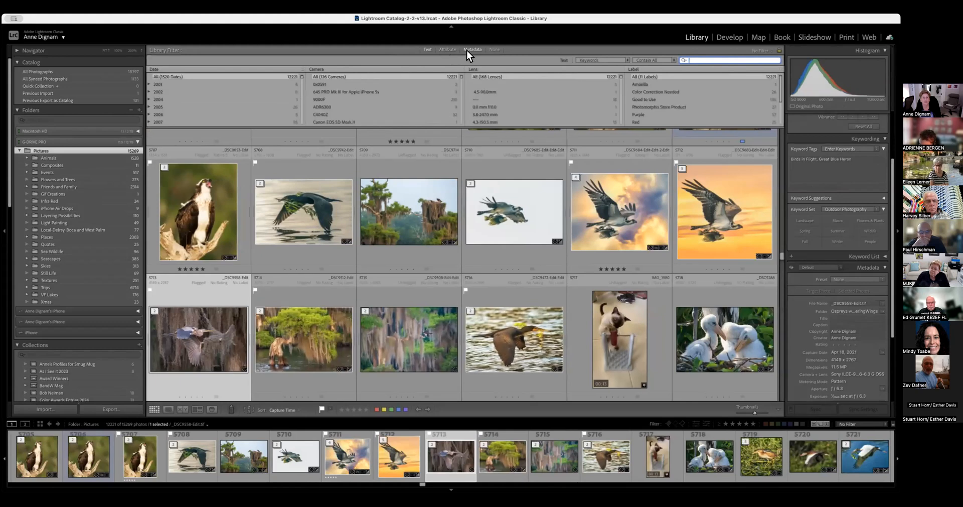
{"action": "scroll", "coordinate": [178, 108], "scroll_direction": "down", "scroll_amount": 2}
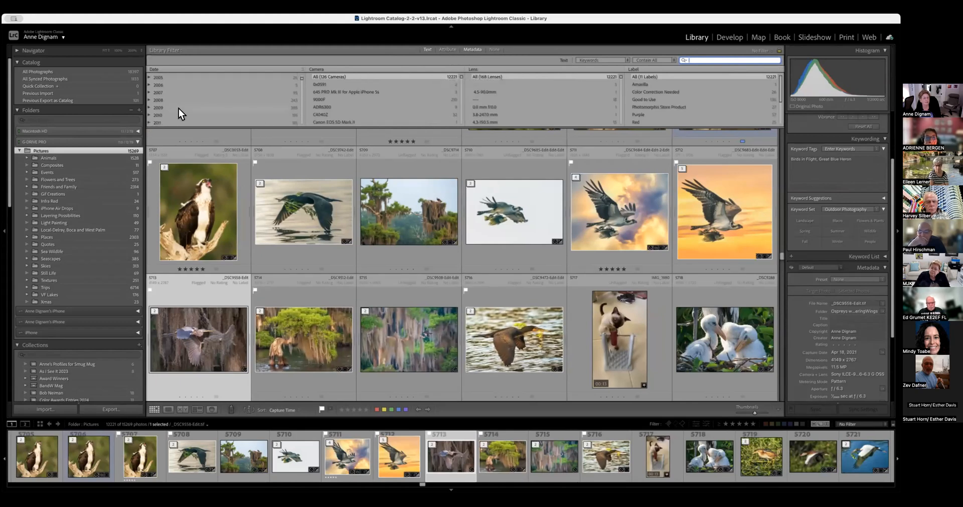
{"action": "scroll", "coordinate": [179, 109], "scroll_direction": "down", "scroll_amount": 3}
{"action": "scroll", "coordinate": [174, 107], "scroll_direction": "down", "scroll_amount": 8}
{"action": "scroll", "coordinate": [174, 107], "scroll_direction": "down", "scroll_amount": 5}
{"action": "scroll", "coordinate": [174, 107], "scroll_direction": "down", "scroll_amount": 5}
{"action": "scroll", "coordinate": [173, 106], "scroll_direction": "down", "scroll_amount": 5}
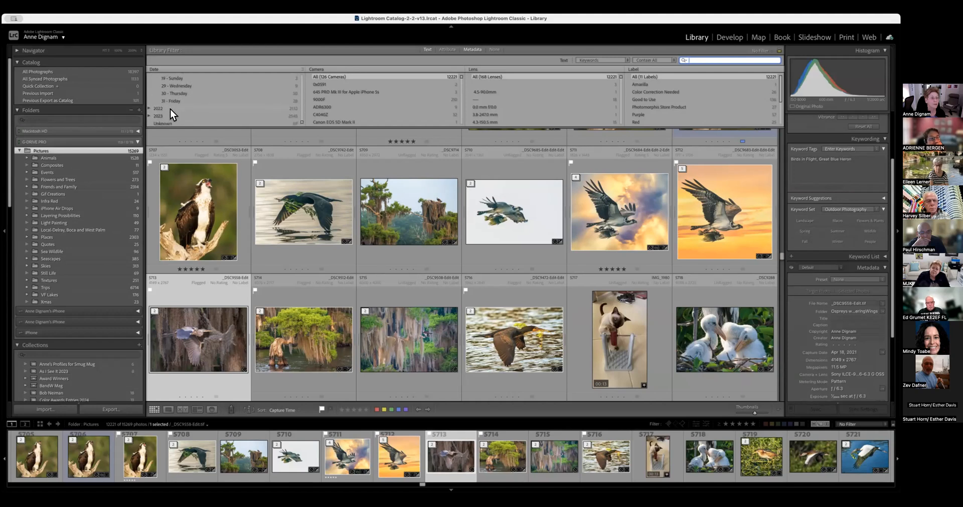
{"action": "left_click", "coordinate": [149, 114]}
{"action": "left_click", "coordinate": [169, 121]}
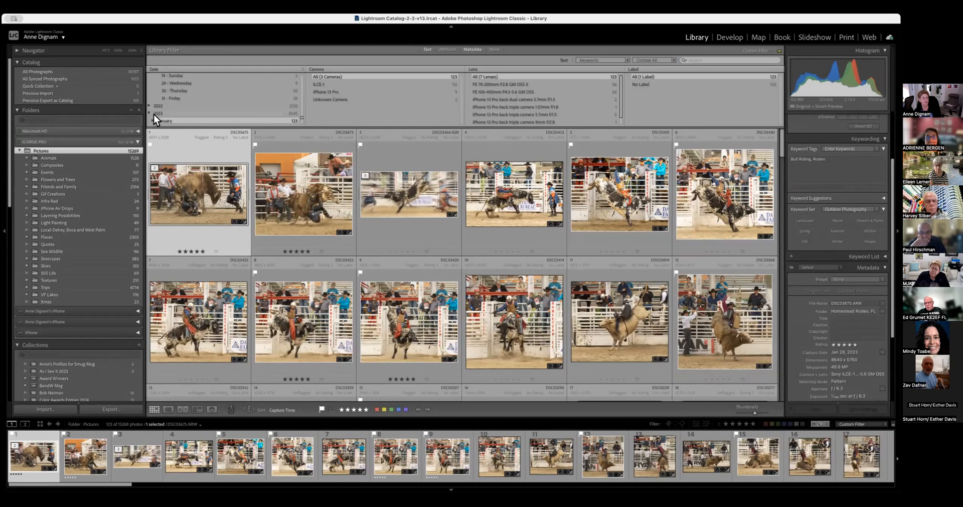
- Check the January 2023 photos from the iPhone 13 Pro, return to all cameras, and filter by the FE 70-200mm F2.8 GM OSS II lens
{"action": "left_click", "coordinate": [333, 93]}
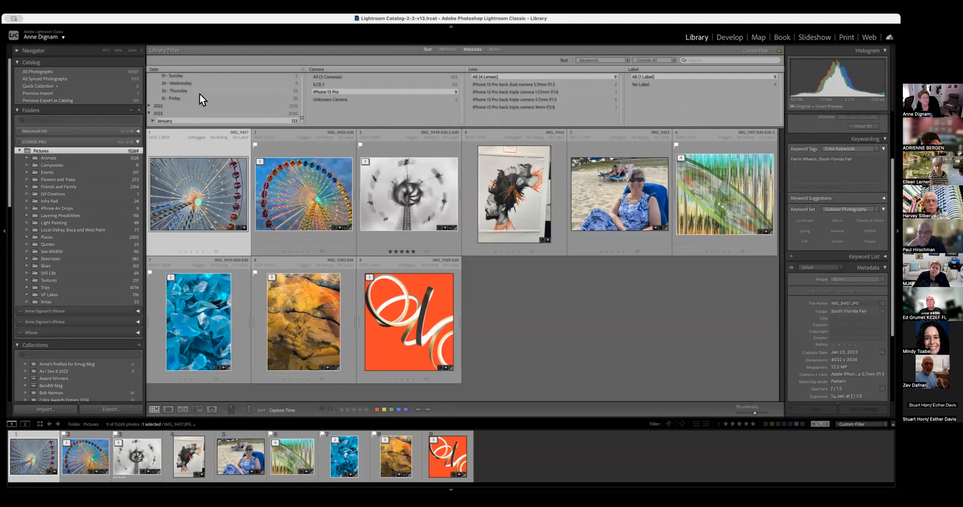
{"action": "left_click", "coordinate": [326, 77]}
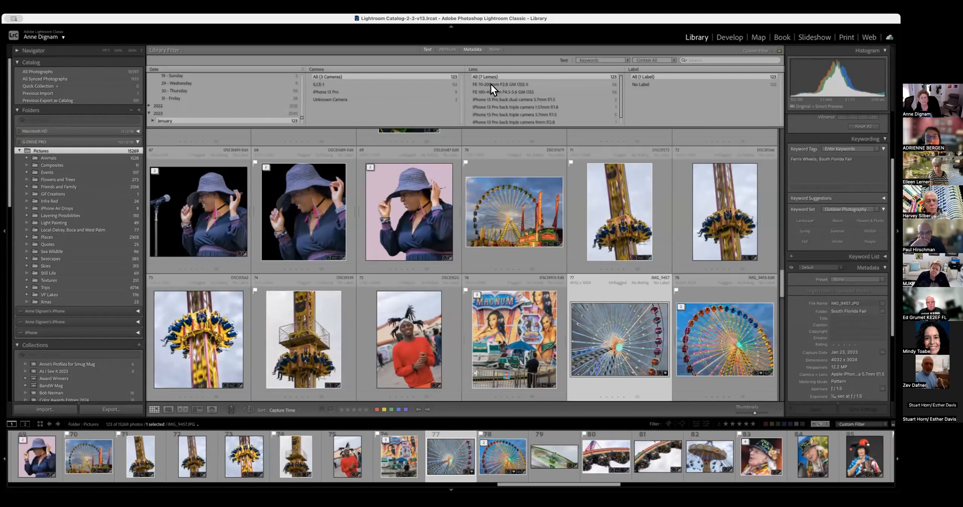
{"action": "left_click", "coordinate": [492, 85]}
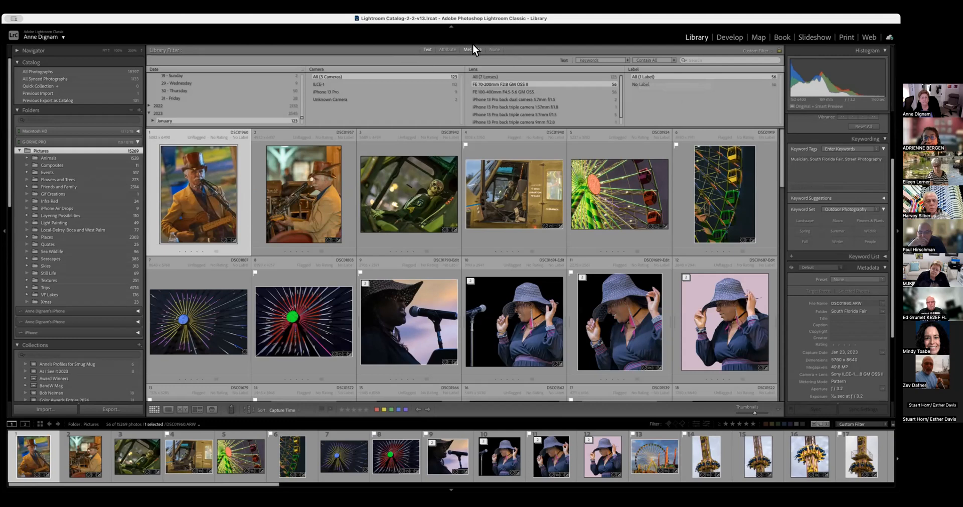
- Switch from the Text filter to the Attribute filter and show only photos rated one star or higher
{"action": "left_click", "coordinate": [446, 52]}
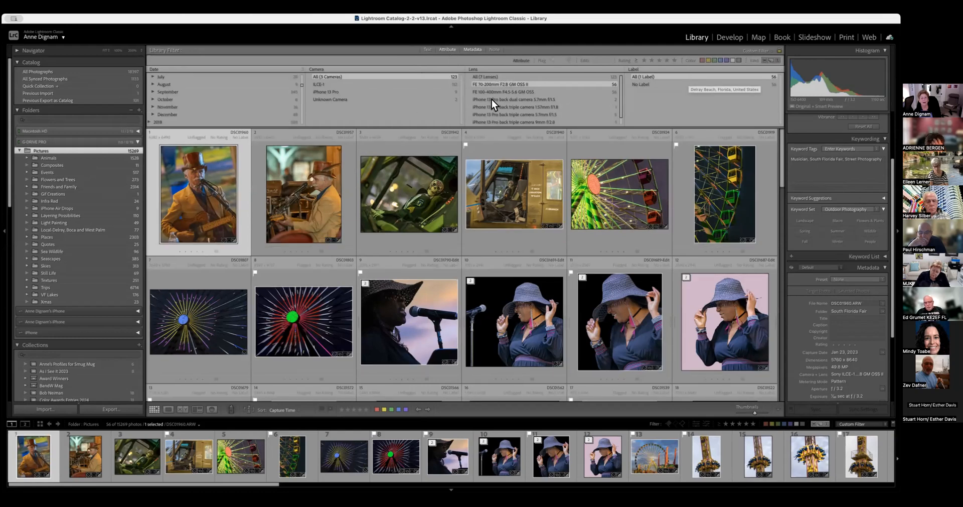
{"action": "scroll", "coordinate": [201, 77], "scroll_direction": "up", "scroll_amount": 10}
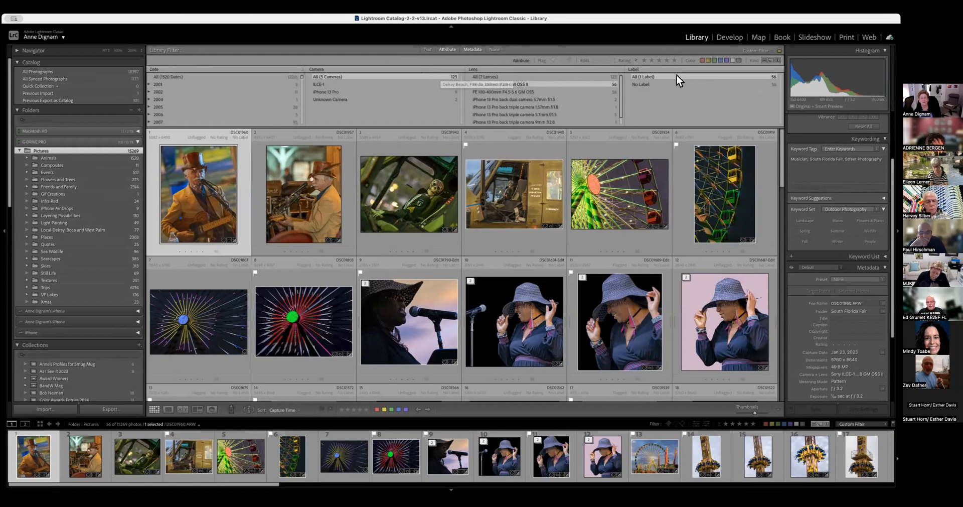
{"action": "left_click", "coordinate": [645, 61]}
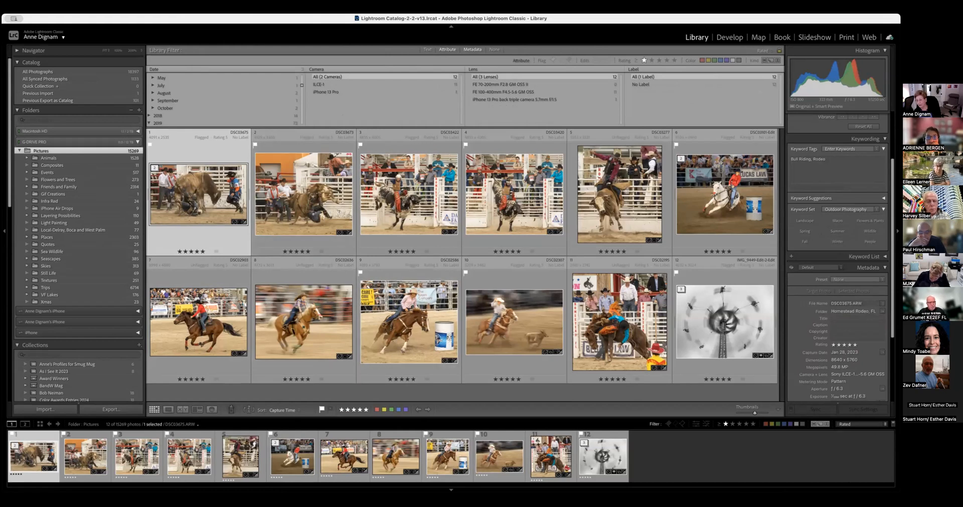
- Apply the Filters Off preset and browse the unfiltered photos in the Pictures folder
{"action": "left_click", "coordinate": [853, 424]}
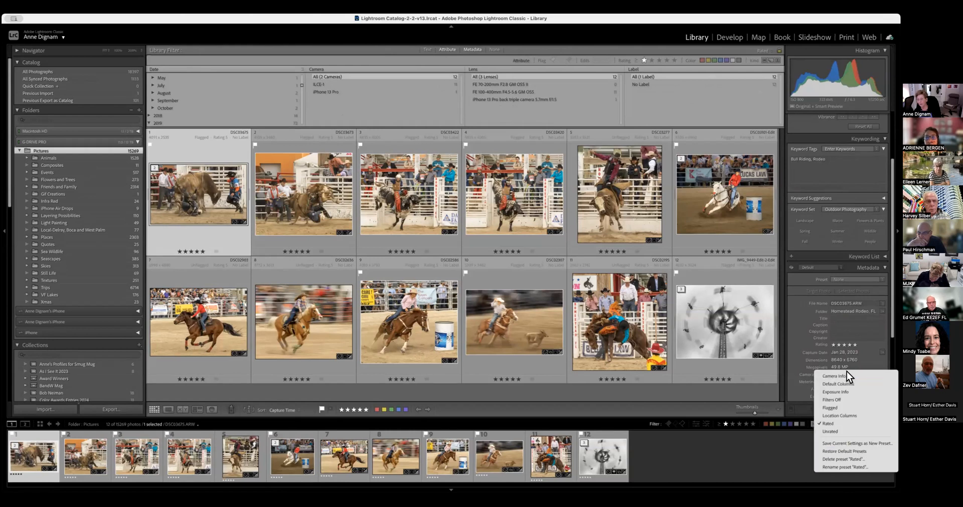
{"action": "left_click", "coordinate": [838, 400]}
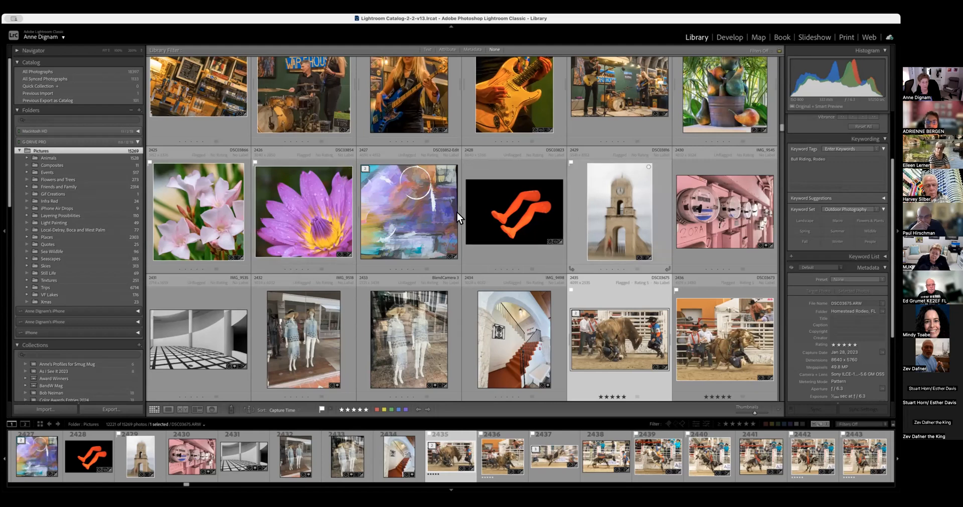
{"action": "scroll", "coordinate": [457, 212], "scroll_direction": "down", "scroll_amount": 5}
{"action": "scroll", "coordinate": [457, 213], "scroll_direction": "up", "scroll_amount": 10}
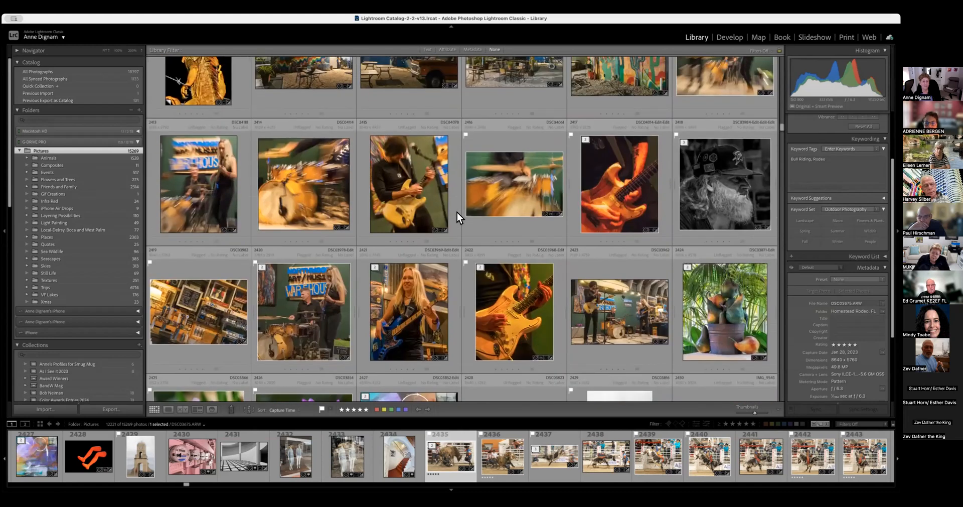
{"action": "scroll", "coordinate": [456, 213], "scroll_direction": "up", "scroll_amount": 1}
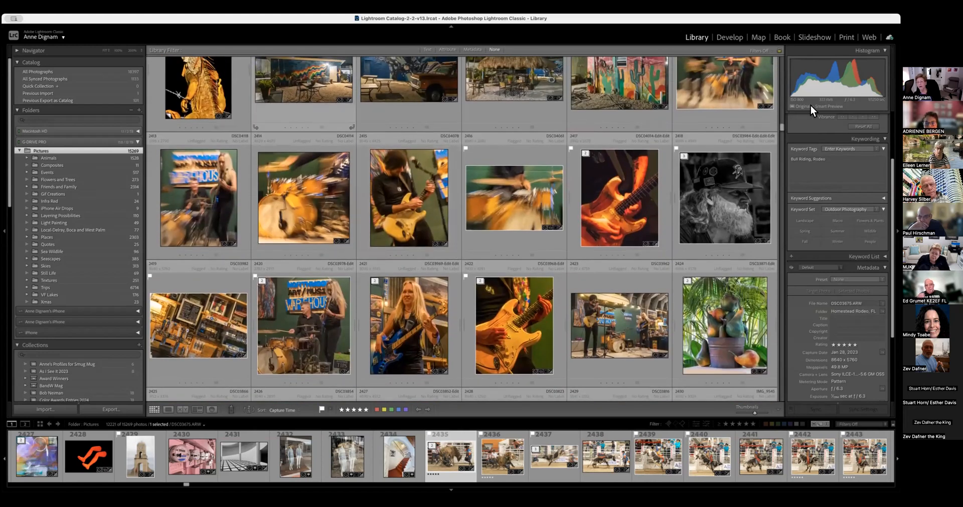
- Add the keyword "Musician" after "Northwood" on the close-up photo of hands playing a guitar
{"action": "scroll", "coordinate": [815, 218], "scroll_direction": "down", "scroll_amount": 1}
{"action": "scroll", "coordinate": [815, 218], "scroll_direction": "down", "scroll_amount": 2}
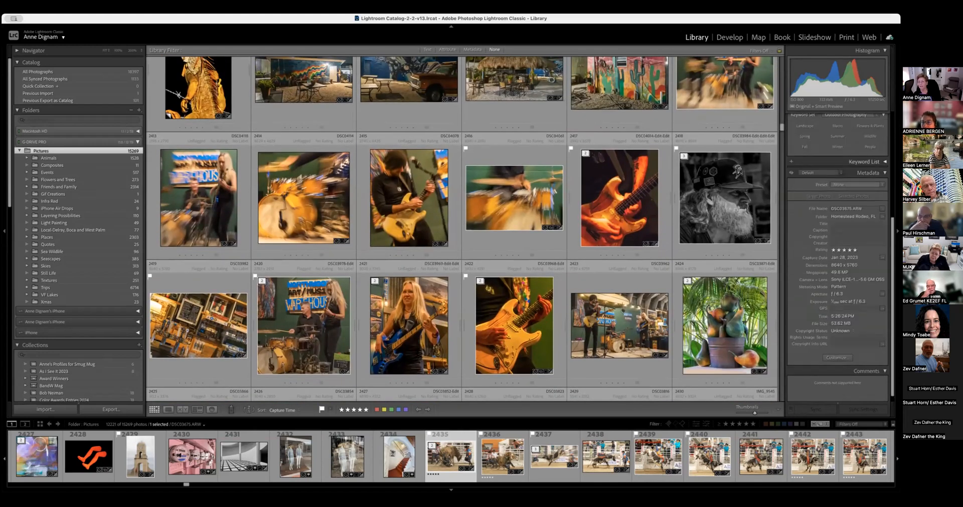
{"action": "scroll", "coordinate": [838, 242], "scroll_direction": "up", "scroll_amount": 3}
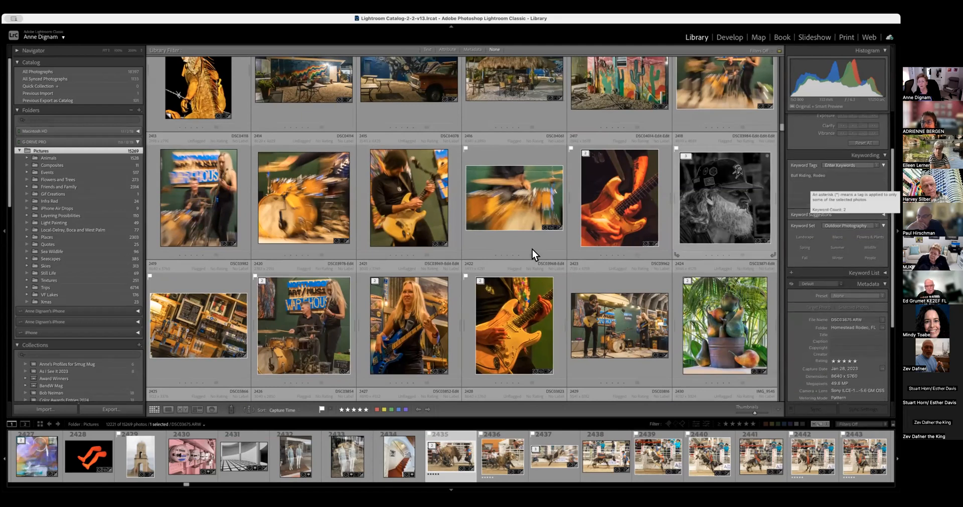
{"action": "left_click", "coordinate": [626, 207]}
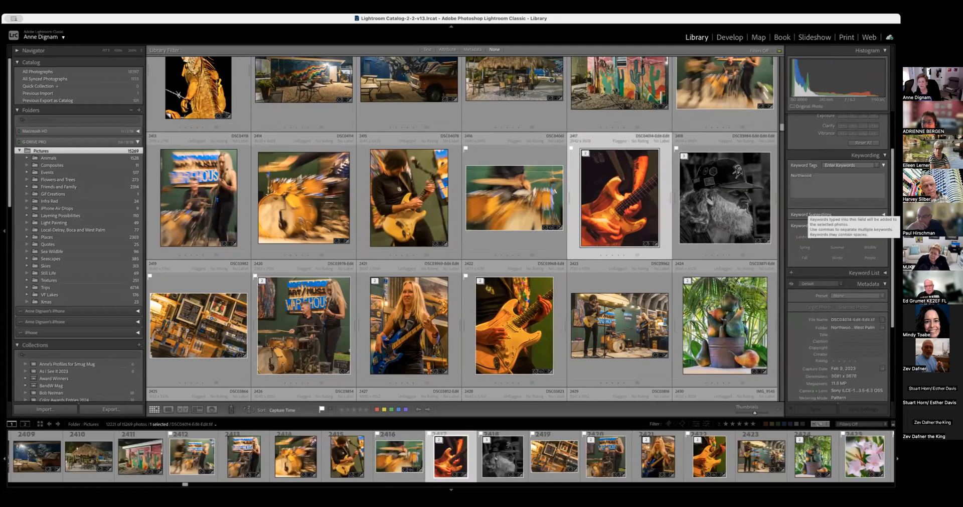
{"action": "left_click", "coordinate": [821, 176]}
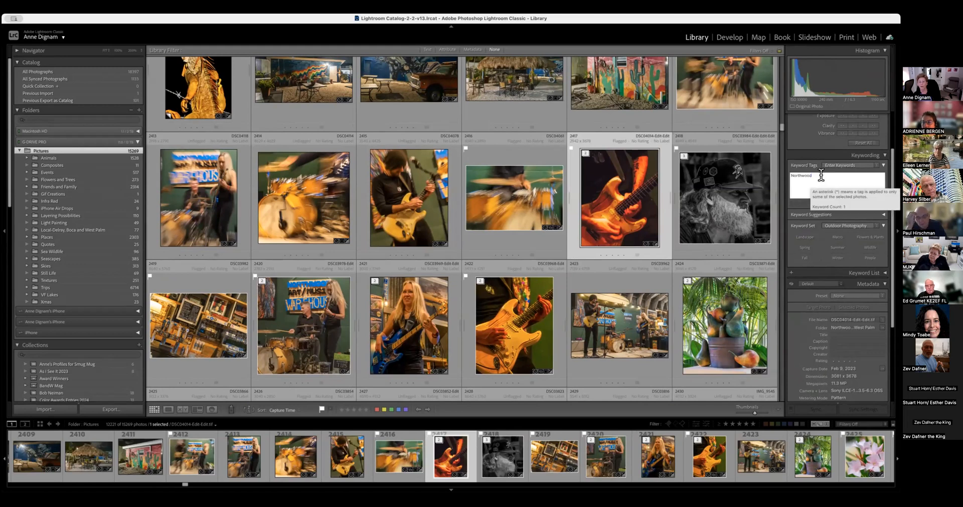
{"action": "type", "text": "kMu"}
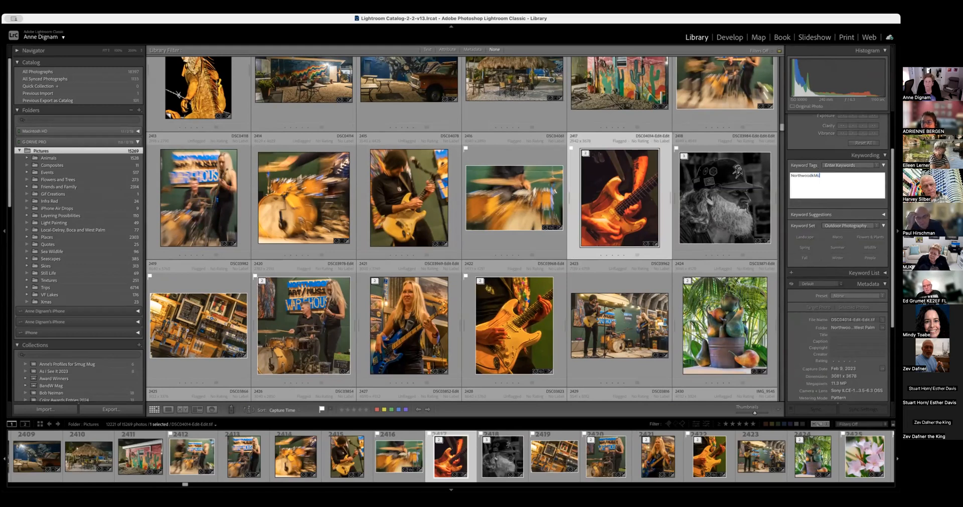
{"action": "key", "text": "BackSpace"}
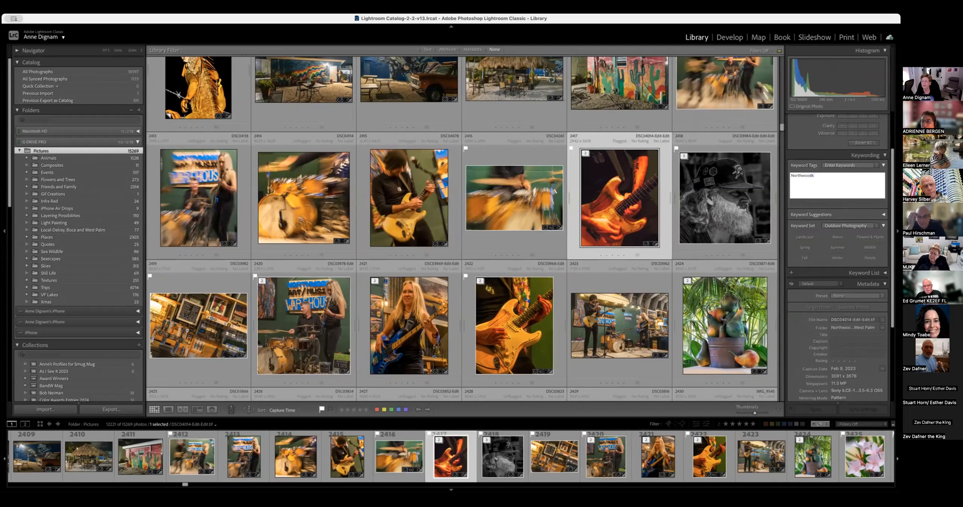
{"action": "key", "text": "shift+Tab"}
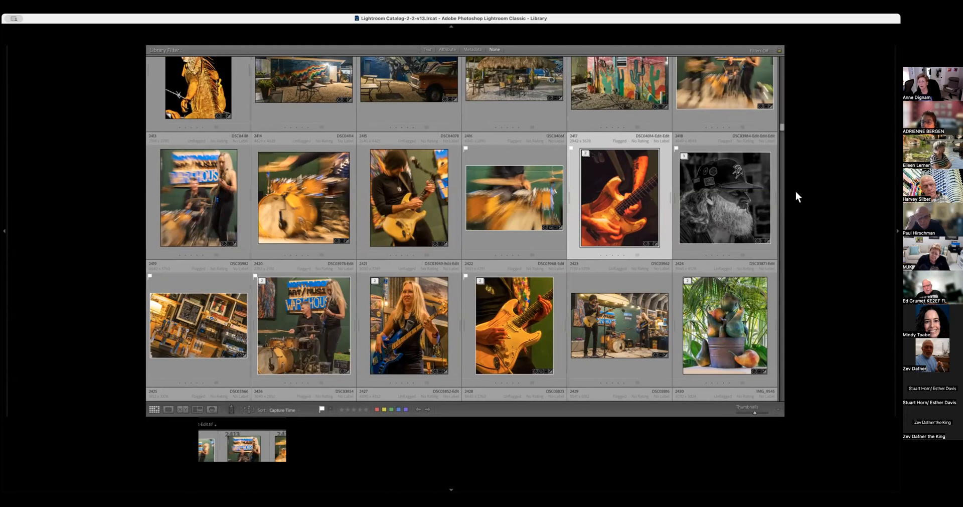
{"action": "key", "text": "shift+Tab"}
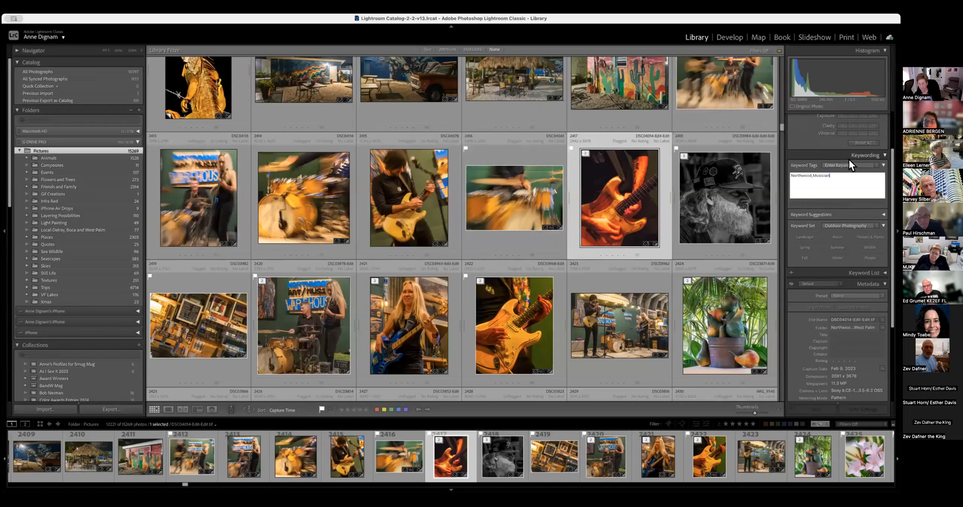
{"action": "key", "text": "Return"}
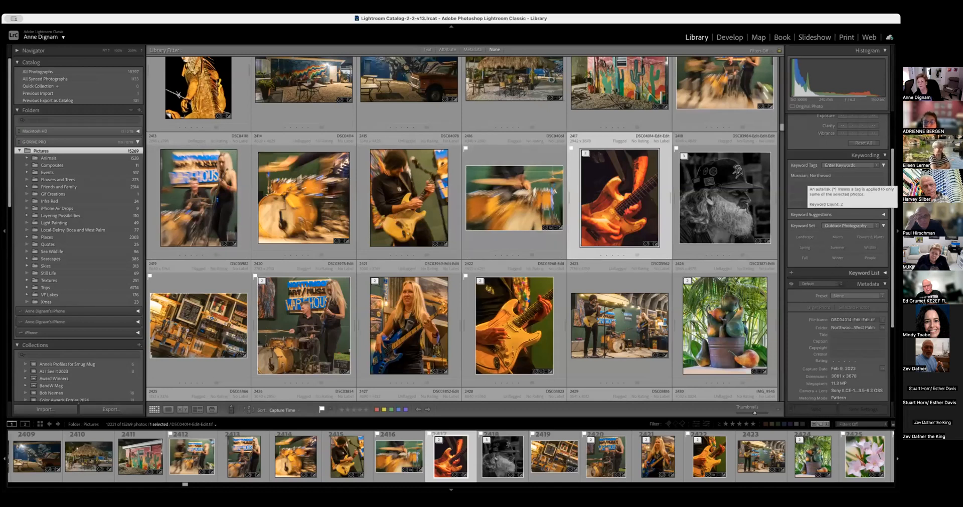
- Expand the Keyword List and browse the catalog's keywords alphabetically
{"action": "scroll", "coordinate": [826, 248], "scroll_direction": "down", "scroll_amount": 3}
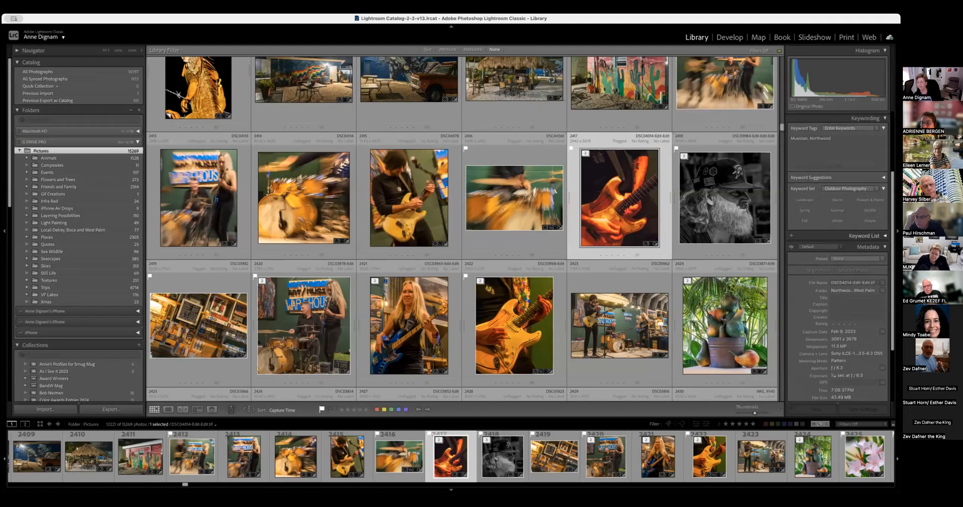
{"action": "left_click", "coordinate": [886, 236]}
{"action": "scroll", "coordinate": [836, 281], "scroll_direction": "down", "scroll_amount": 10}
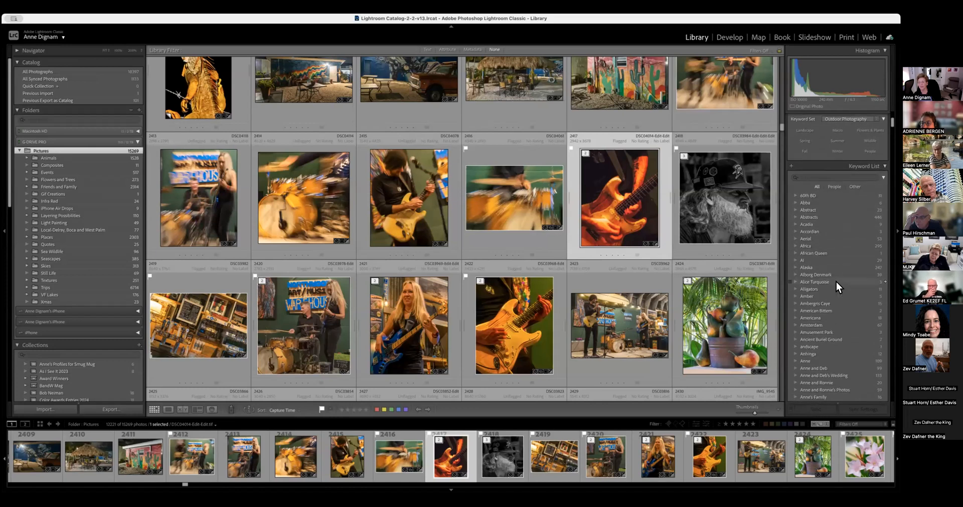
{"action": "scroll", "coordinate": [836, 282], "scroll_direction": "down", "scroll_amount": 20}
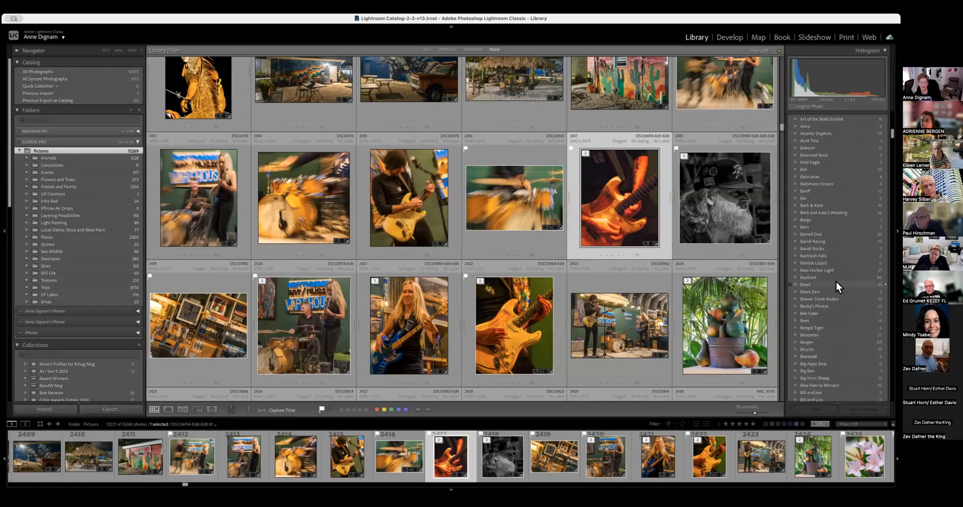
- Browse more of the Keyword List, then collapse the Keyword Suggestions and the Keyword List
{"action": "scroll", "coordinate": [836, 281], "scroll_direction": "down", "scroll_amount": 20}
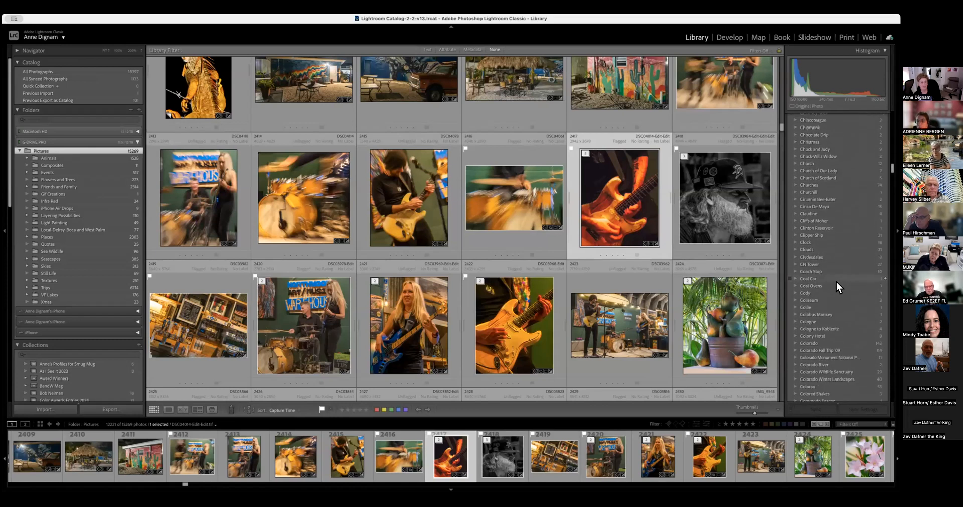
{"action": "scroll", "coordinate": [836, 282], "scroll_direction": "up", "scroll_amount": 15}
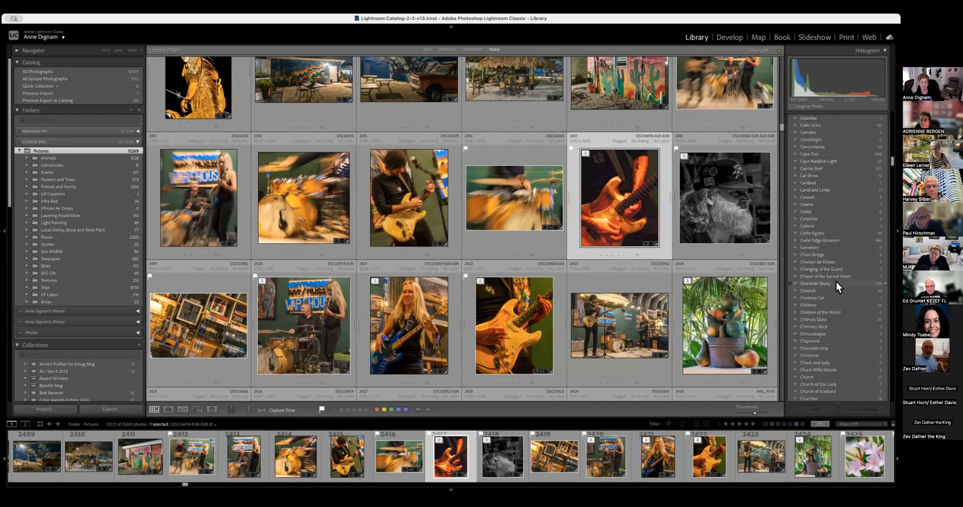
{"action": "scroll", "coordinate": [837, 282], "scroll_direction": "up", "scroll_amount": 15}
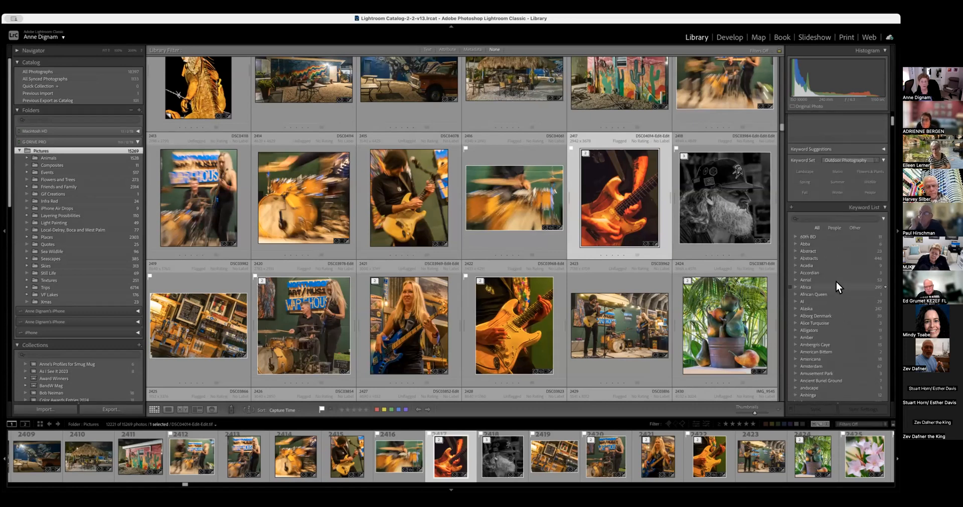
{"action": "scroll", "coordinate": [846, 281], "scroll_direction": "down", "scroll_amount": 1}
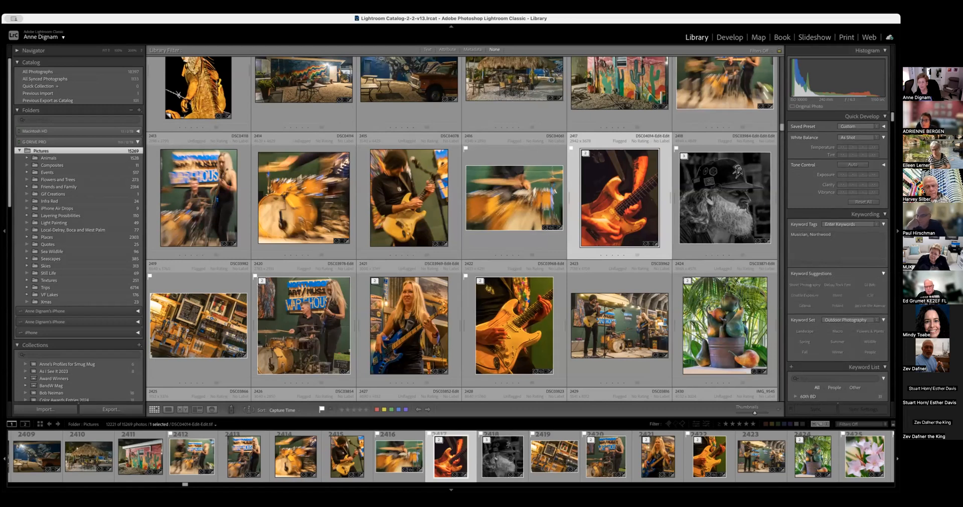
{"action": "left_click", "coordinate": [884, 274]}
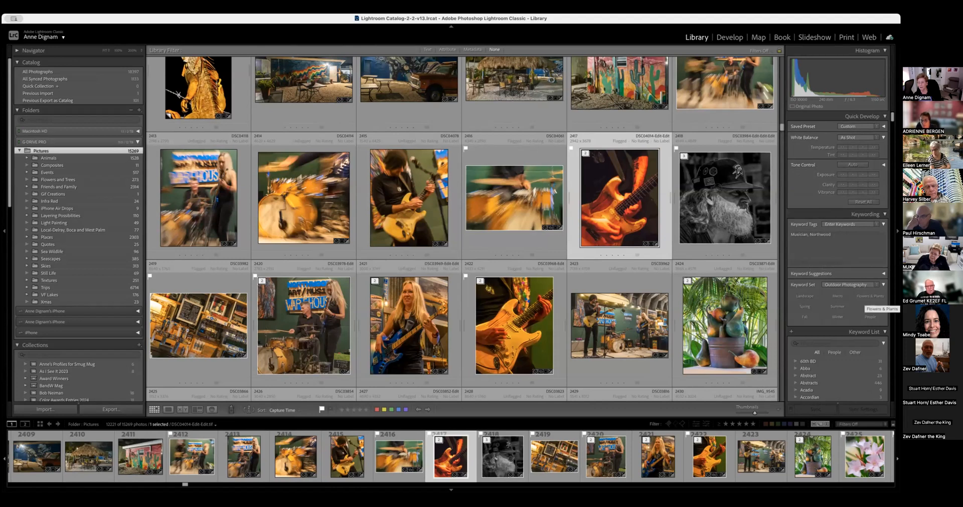
{"action": "scroll", "coordinate": [848, 296], "scroll_direction": "down", "scroll_amount": 2}
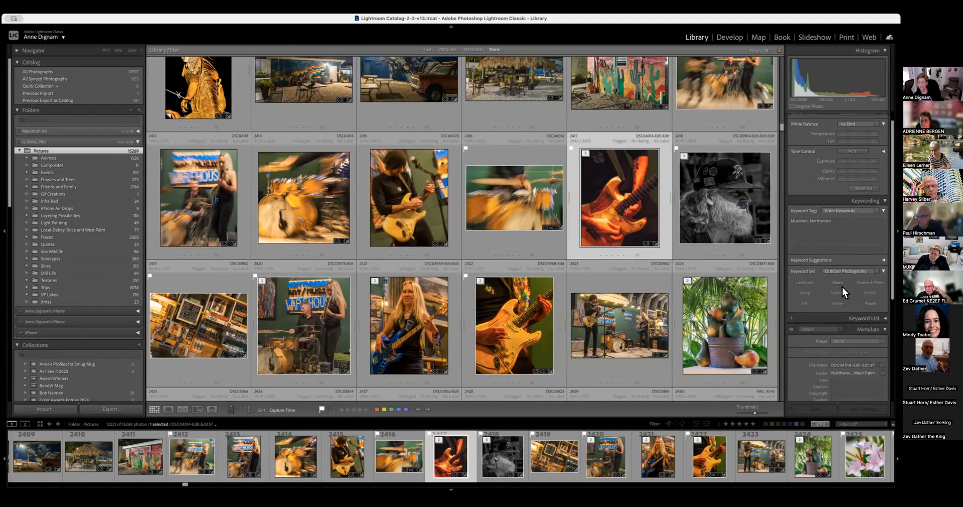
- Examine the guitar photo's metadata, including the Title field, capture date, dimensions and camera settings
{"action": "scroll", "coordinate": [843, 287], "scroll_direction": "down", "scroll_amount": 10}
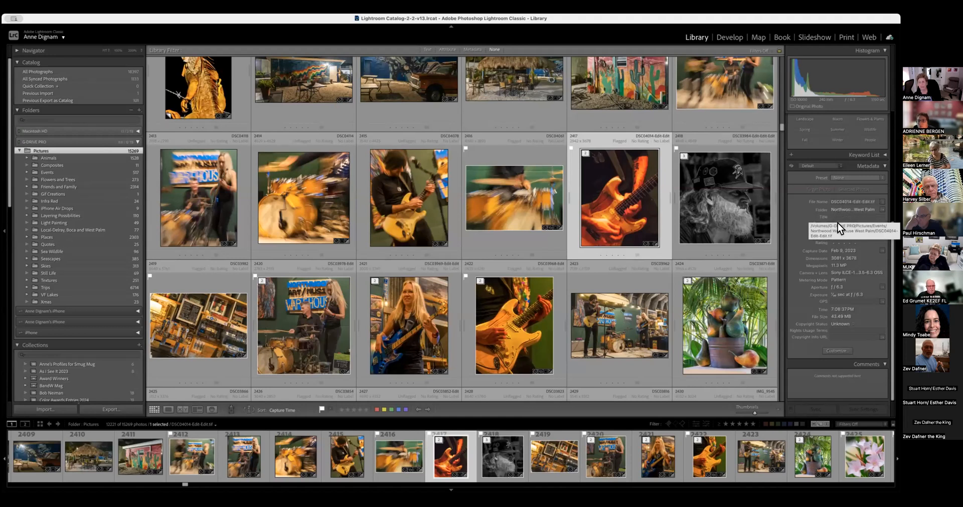
{"action": "scroll", "coordinate": [837, 223], "scroll_direction": "up", "scroll_amount": 1}
{"action": "scroll", "coordinate": [836, 222], "scroll_direction": "down", "scroll_amount": 1}
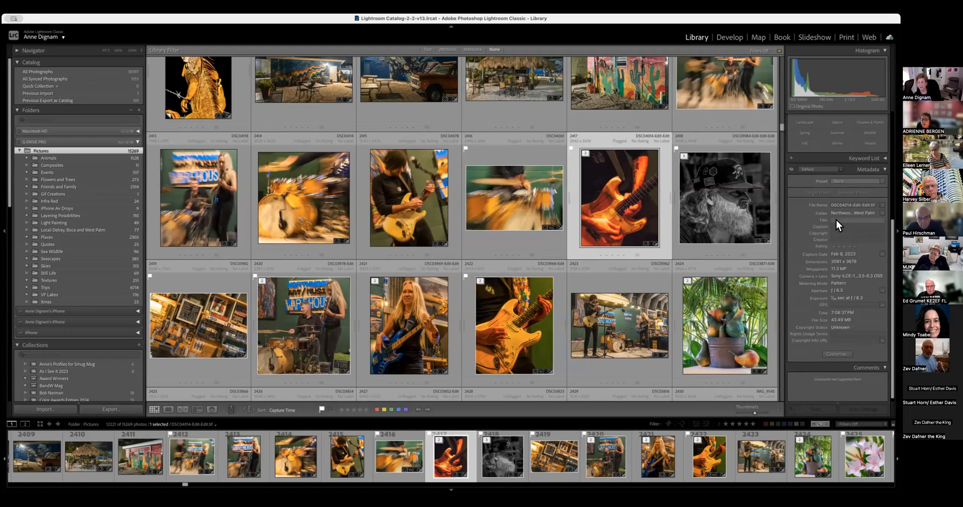
{"action": "left_click", "coordinate": [837, 219]}
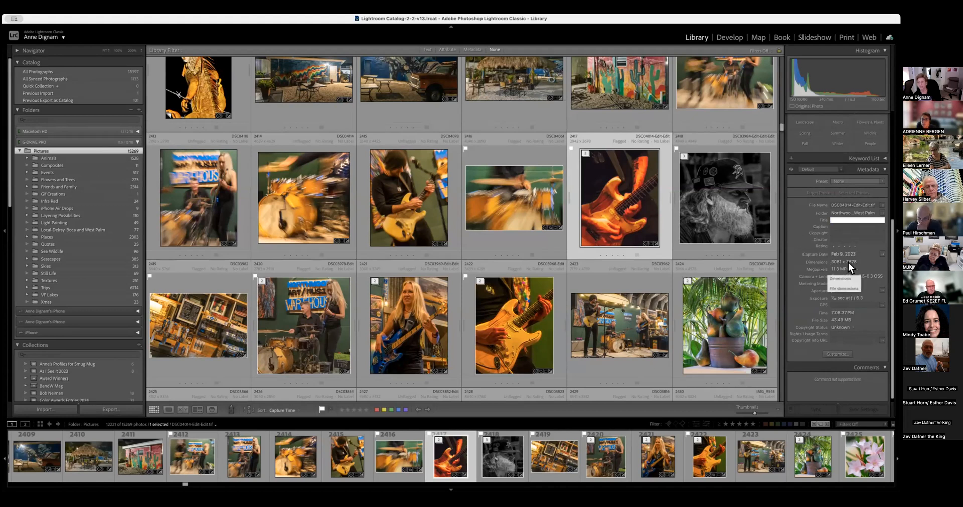
{"action": "scroll", "coordinate": [848, 264], "scroll_direction": "down", "scroll_amount": 1}
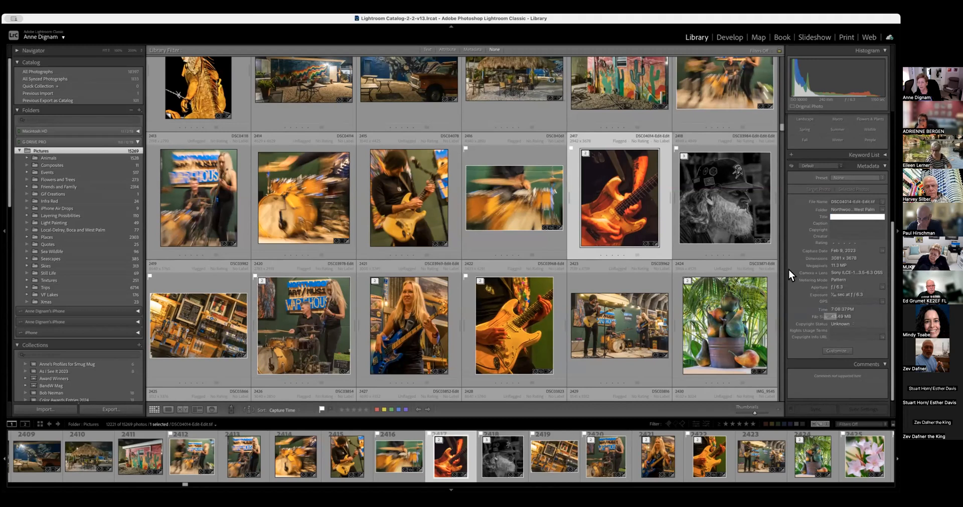
- Open the customization of the Default metadata panel, review the selectable fields through IPTC Copyright and IPTC Creator, and close it
{"action": "left_click", "coordinate": [832, 351]}
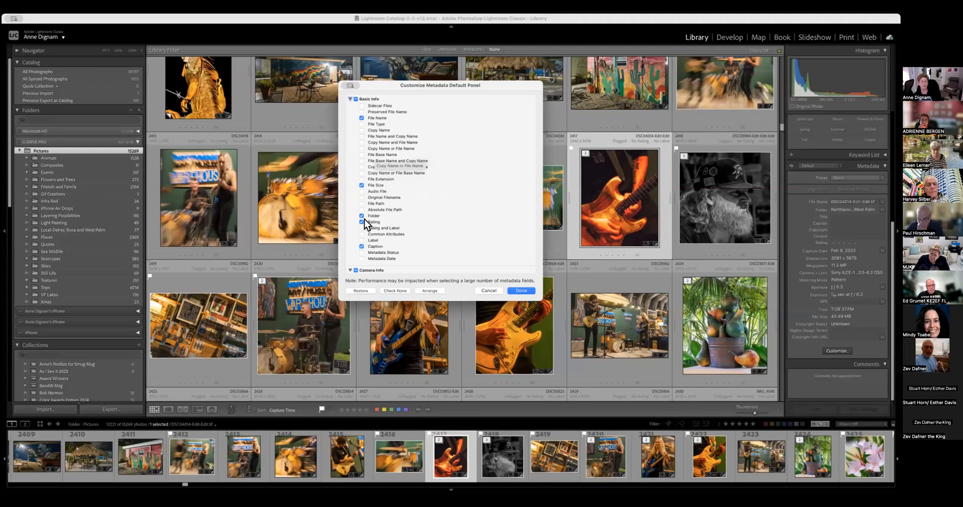
{"action": "scroll", "coordinate": [407, 189], "scroll_direction": "down", "scroll_amount": 3}
{"action": "scroll", "coordinate": [407, 189], "scroll_direction": "down", "scroll_amount": 15}
{"action": "scroll", "coordinate": [407, 189], "scroll_direction": "down", "scroll_amount": 10}
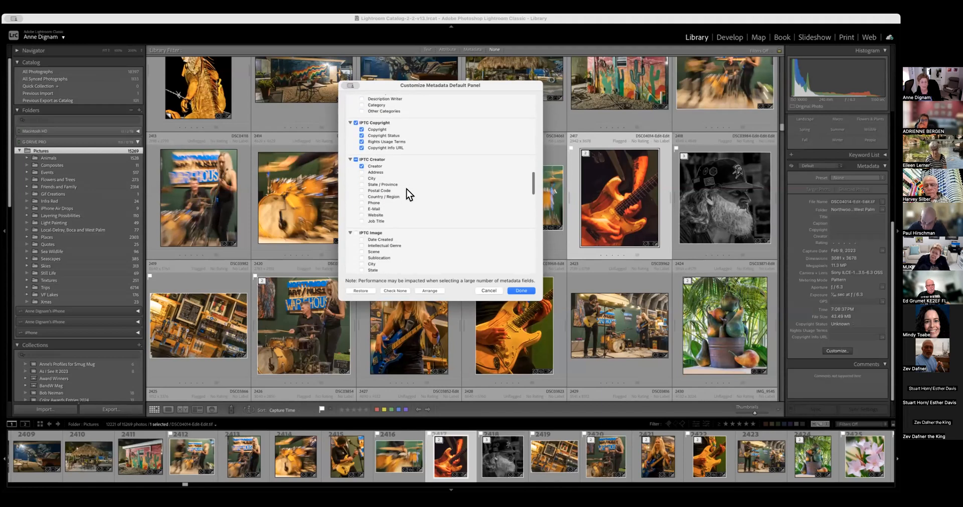
{"action": "left_click", "coordinate": [511, 291]}
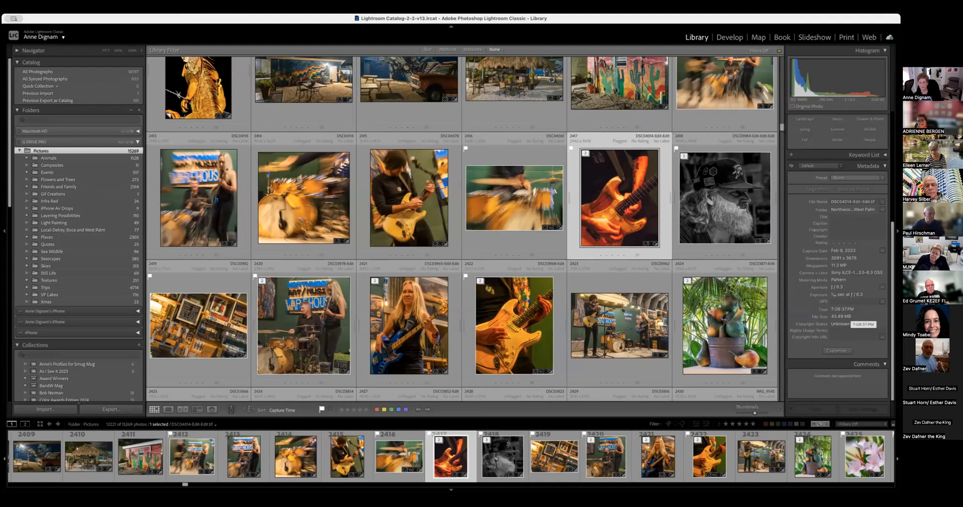
{"action": "scroll", "coordinate": [853, 311], "scroll_direction": "up", "scroll_amount": 5}
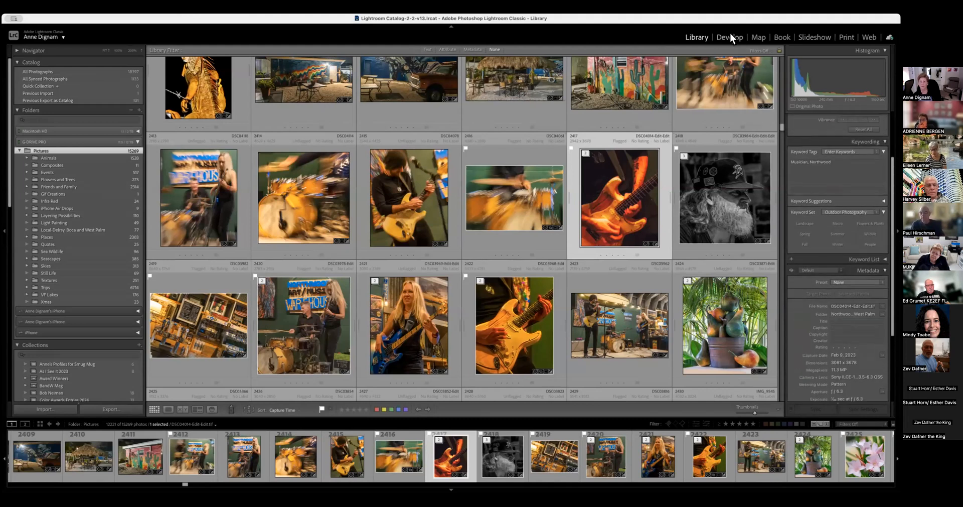
- Switch the guitar photo to the Develop module and browse the available presets
{"action": "left_click", "coordinate": [731, 37]}
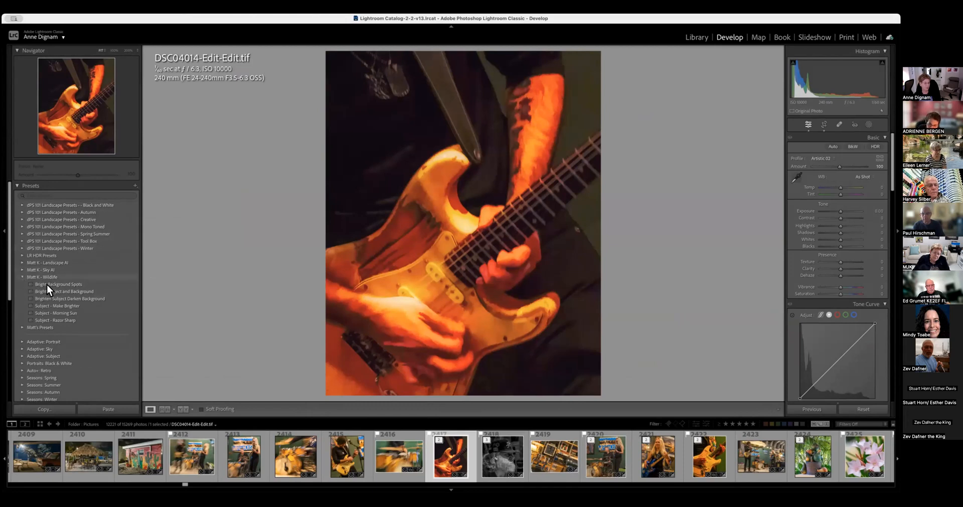
{"action": "scroll", "coordinate": [45, 365], "scroll_direction": "down", "scroll_amount": 3}
{"action": "scroll", "coordinate": [44, 366], "scroll_direction": "down", "scroll_amount": 5}
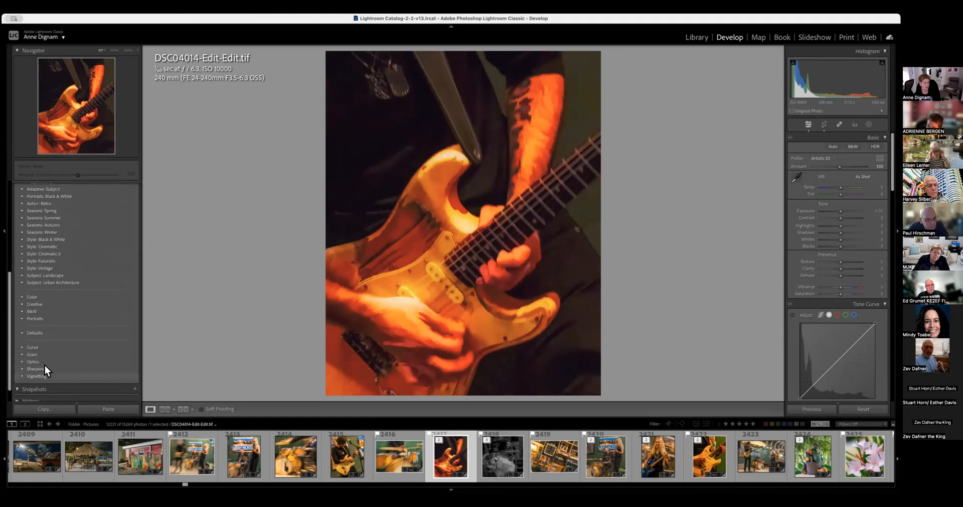
{"action": "scroll", "coordinate": [44, 365], "scroll_direction": "up", "scroll_amount": 8}
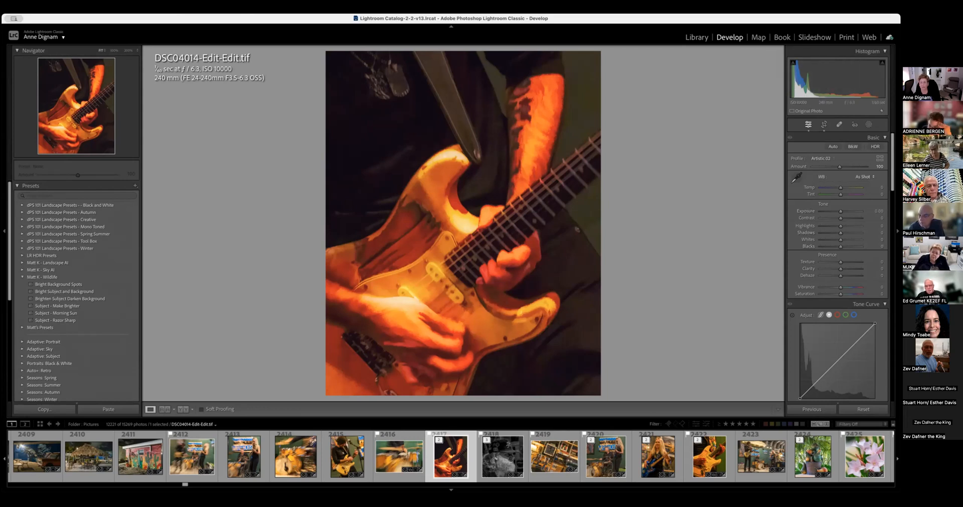
- Try Auto tone on the guitar photo and undo it, then toggle the black-and-white treatment on and off
{"action": "left_click", "coordinate": [833, 148]}
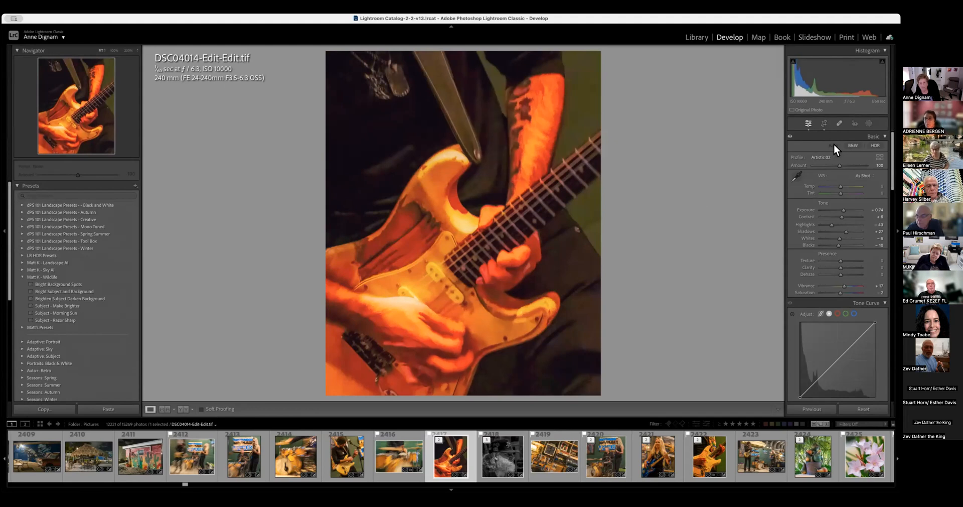
{"action": "key", "text": "ctrl+z"}
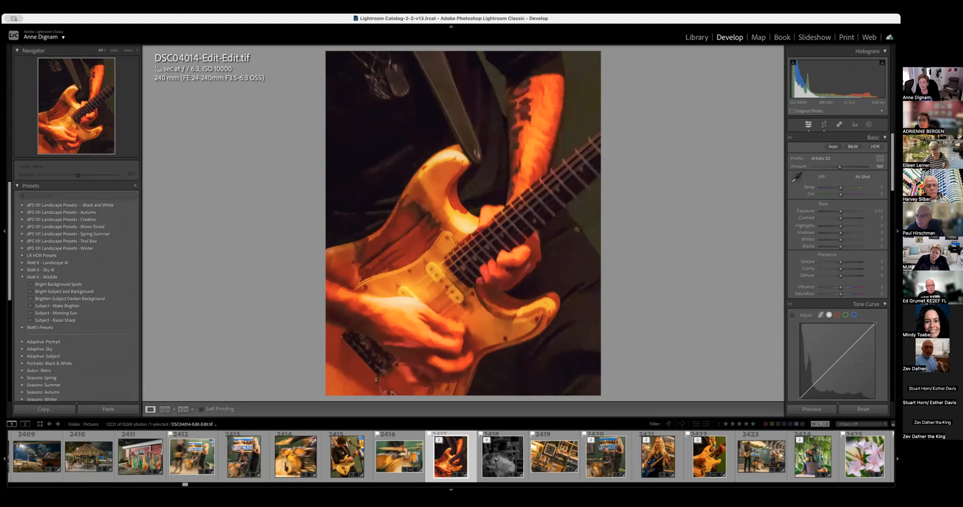
{"action": "key", "text": "v"}
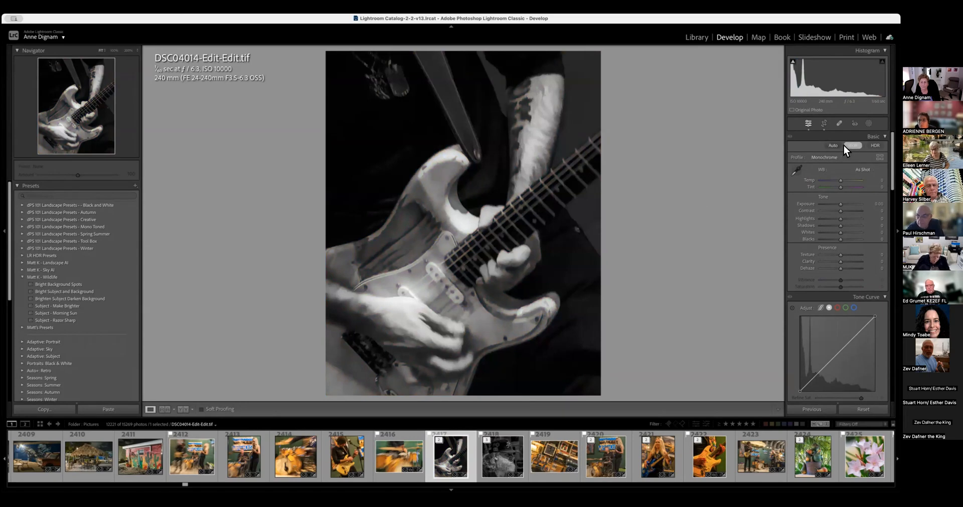
{"action": "key", "text": "v"}
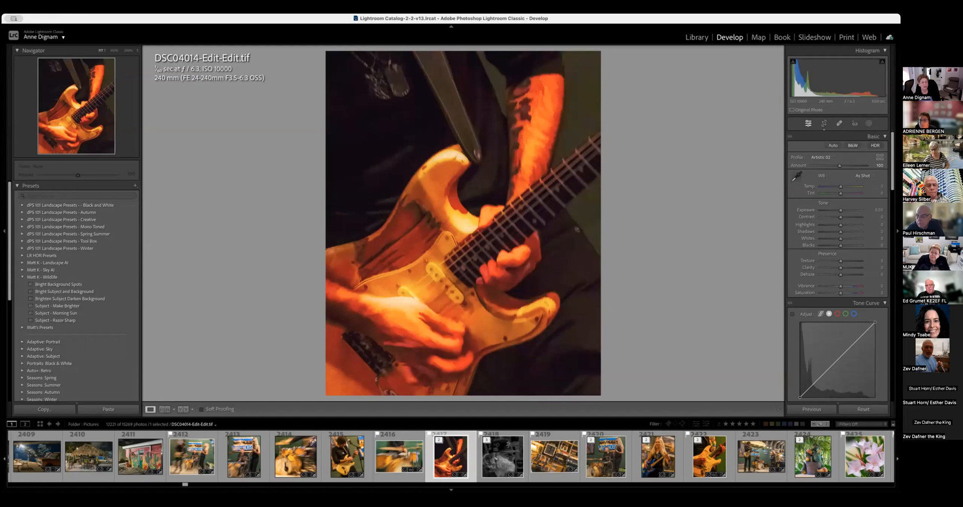
{"action": "key", "text": "v"}
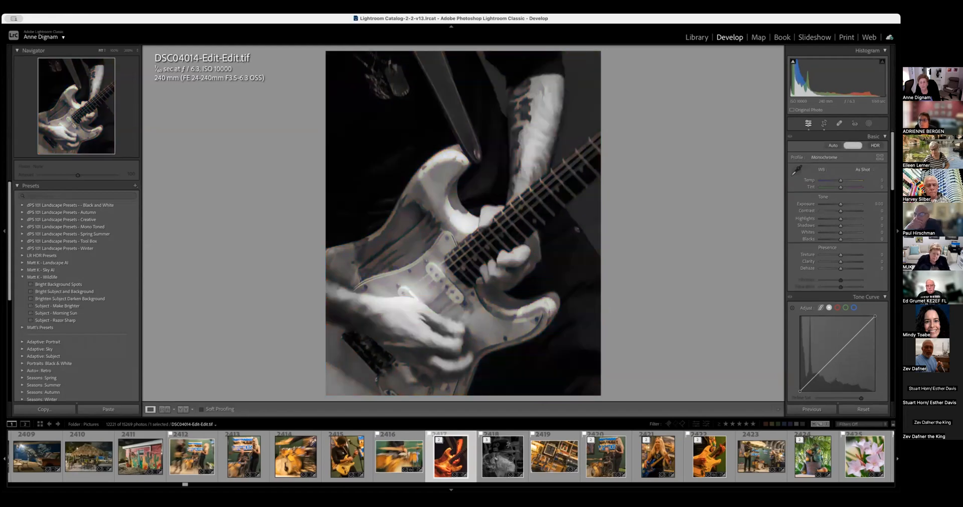
{"action": "key", "text": "v"}
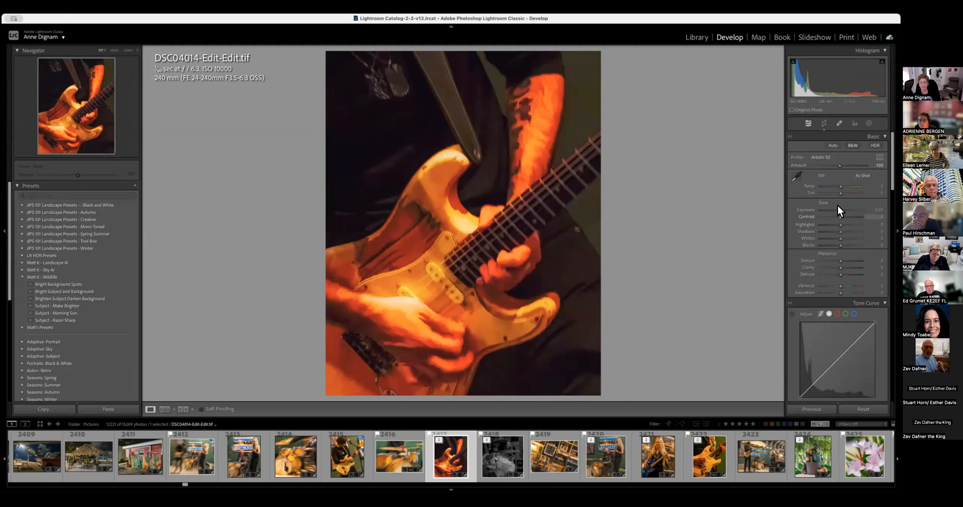
- Try brightening the guitar photo with two points on the tone curve, then remove both points
{"action": "scroll", "coordinate": [837, 206], "scroll_direction": "down", "scroll_amount": 1}
{"action": "scroll", "coordinate": [837, 206], "scroll_direction": "down", "scroll_amount": 1}
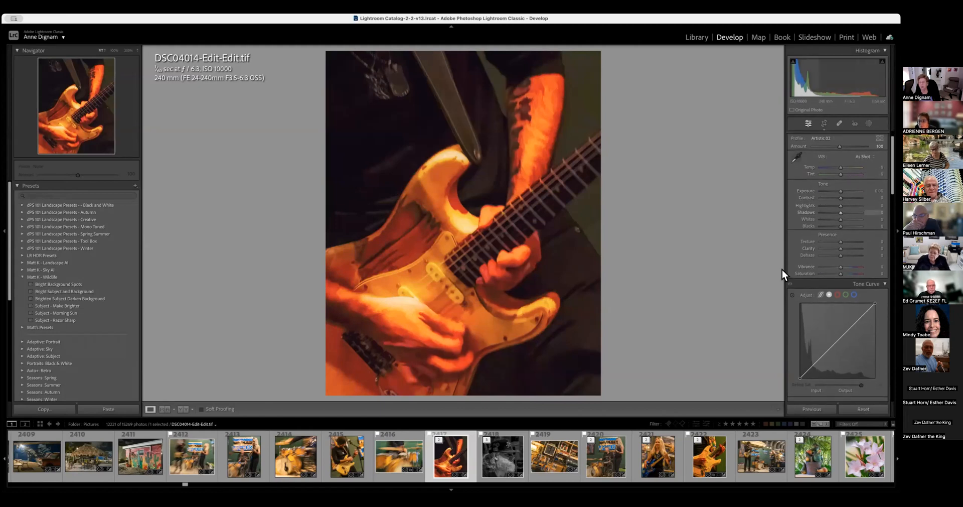
{"action": "scroll", "coordinate": [844, 237], "scroll_direction": "down", "scroll_amount": 10}
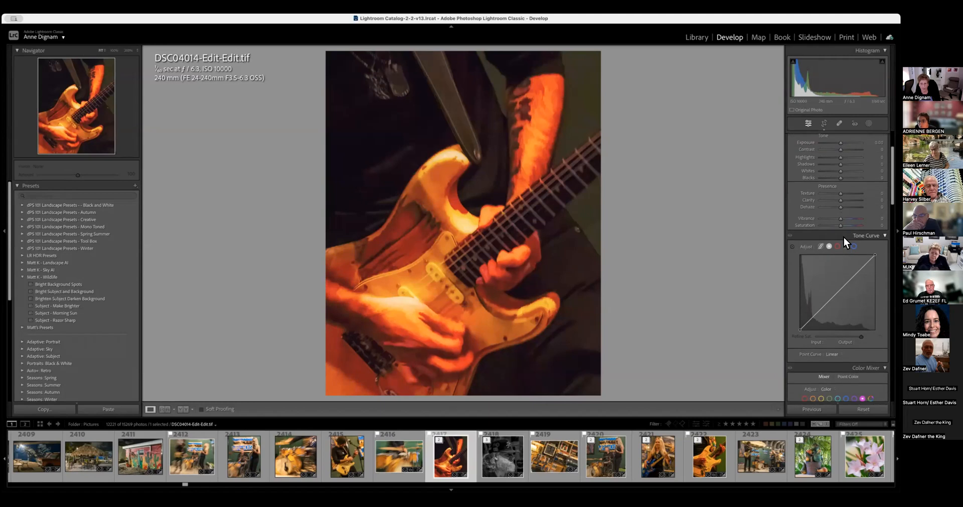
{"action": "scroll", "coordinate": [843, 236], "scroll_direction": "up", "scroll_amount": 4}
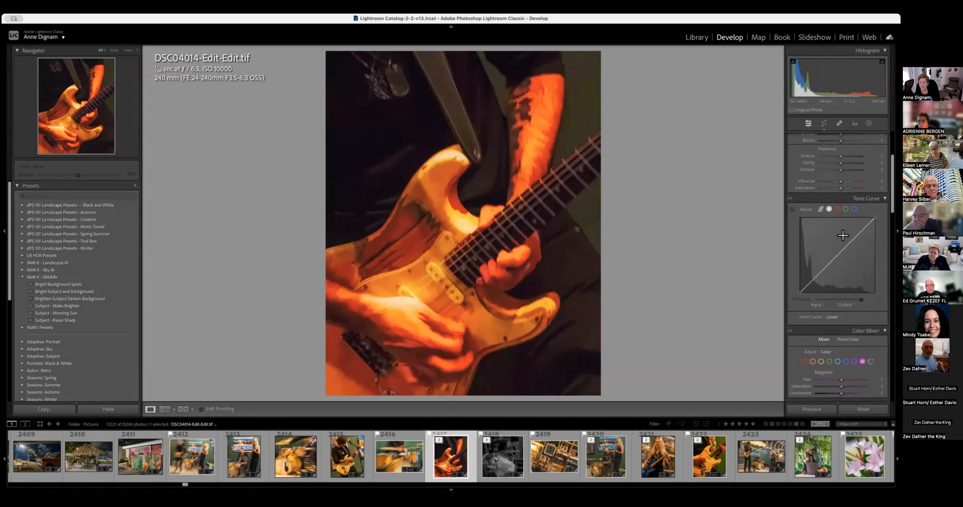
{"action": "left_click_drag", "start_coordinate": [849, 244], "coordinate": [849, 235]}
{"action": "left_click_drag", "start_coordinate": [819, 272], "coordinate": [819, 271]}
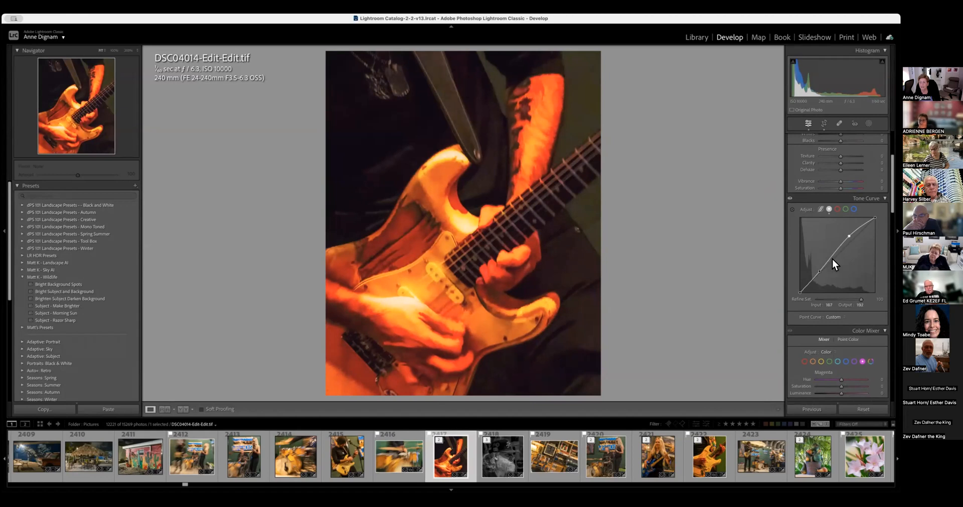
{"action": "double_click", "coordinate": [820, 272]}
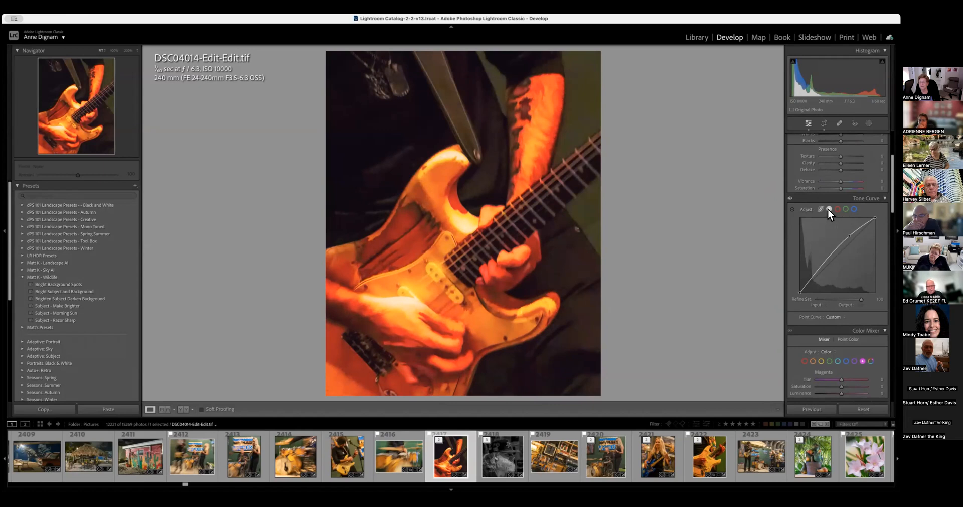
{"action": "double_click", "coordinate": [850, 235]}
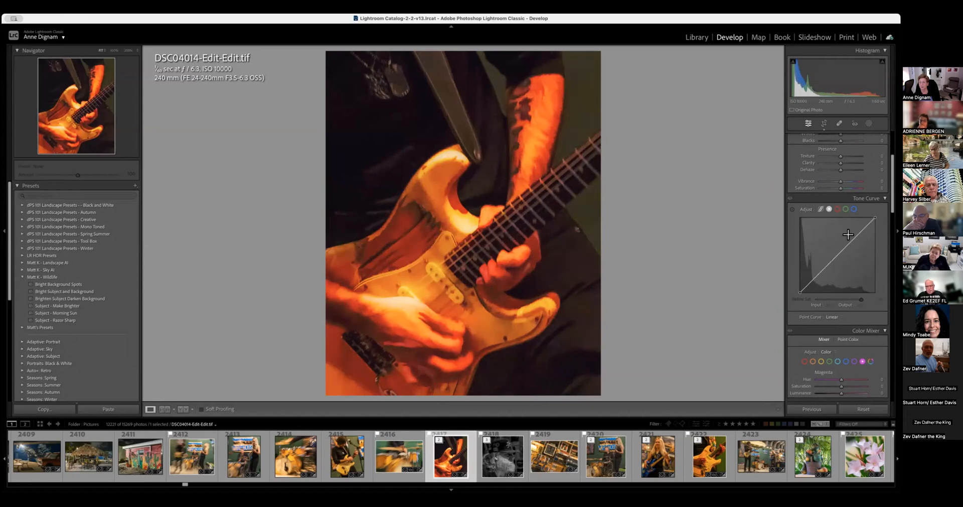
- Examine the Color Mixer, Color Grading, Detail, Lens Corrections and Transform controls for the guitar photo
{"action": "scroll", "coordinate": [820, 252], "scroll_direction": "down", "scroll_amount": 2}
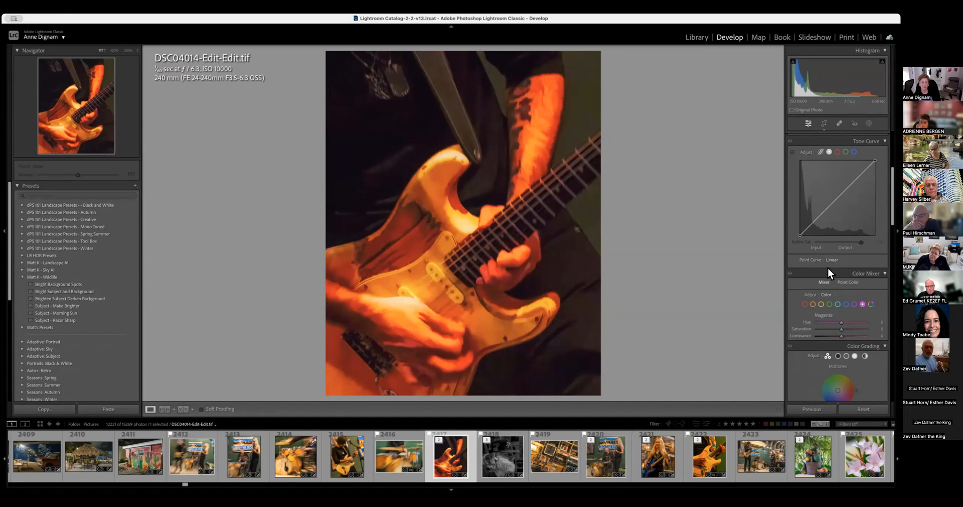
{"action": "scroll", "coordinate": [829, 267], "scroll_direction": "down", "scroll_amount": 2}
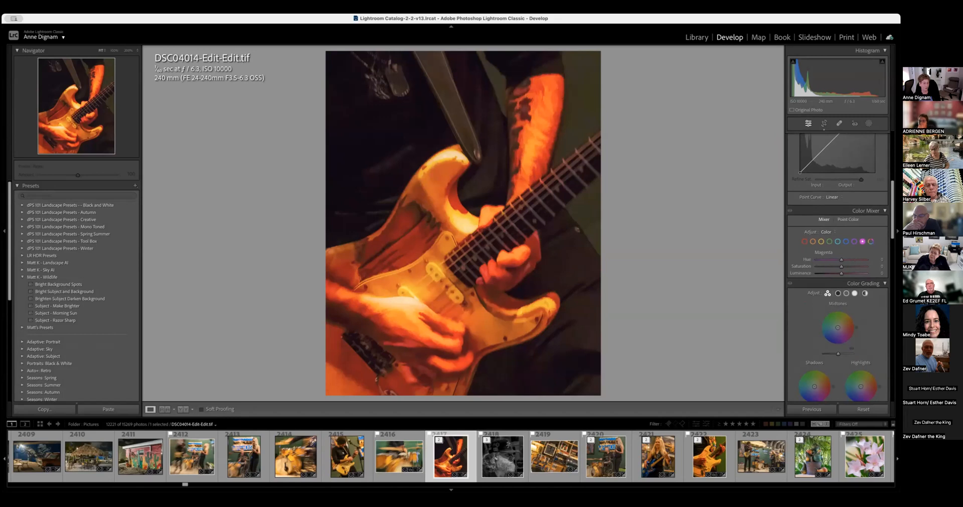
{"action": "scroll", "coordinate": [847, 254], "scroll_direction": "down", "scroll_amount": 3}
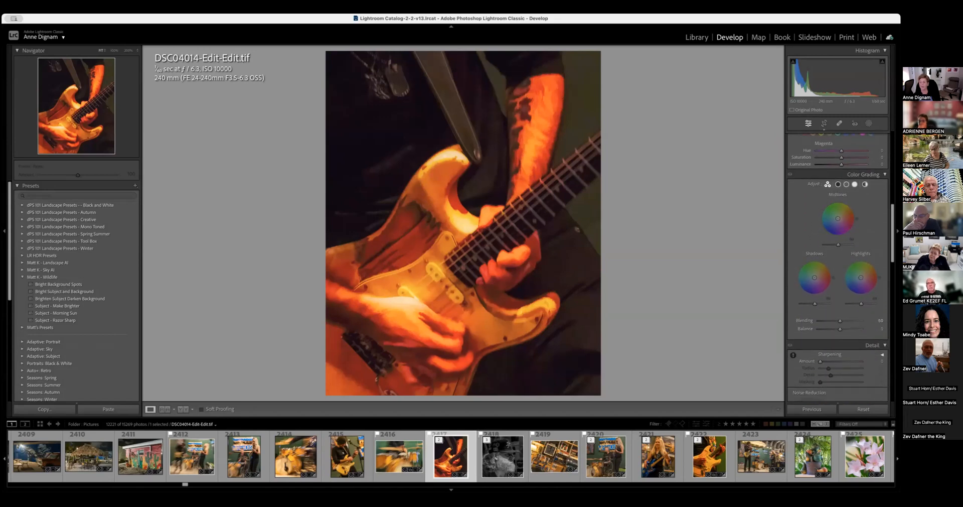
{"action": "scroll", "coordinate": [822, 248], "scroll_direction": "down", "scroll_amount": 5}
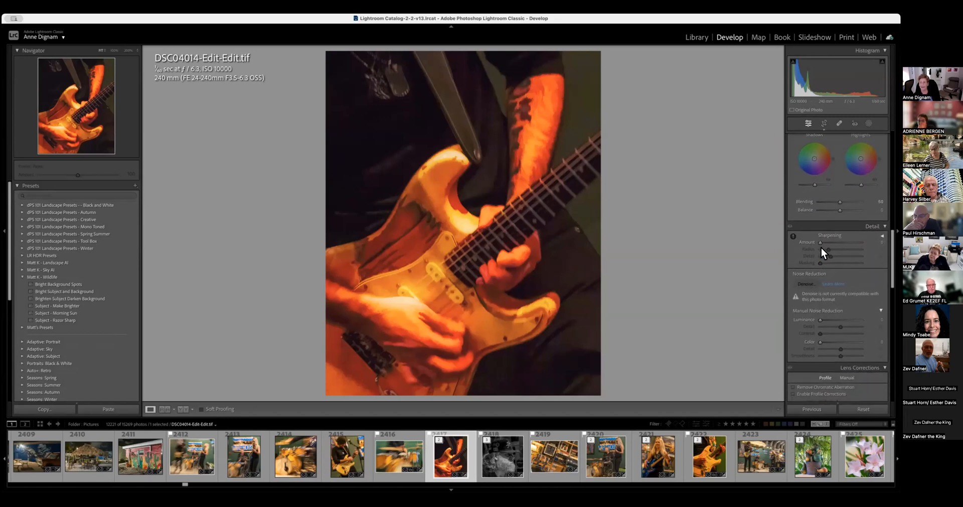
{"action": "scroll", "coordinate": [821, 248], "scroll_direction": "down", "scroll_amount": 1}
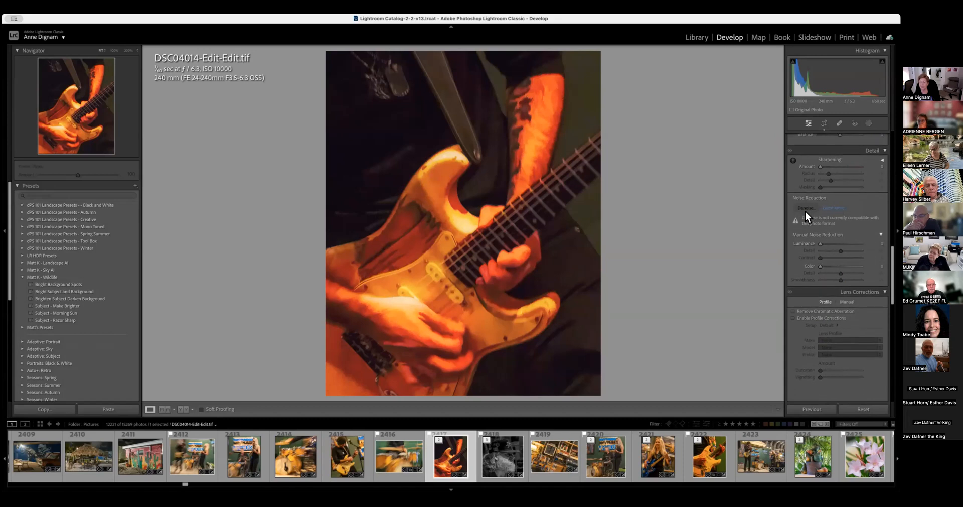
{"action": "scroll", "coordinate": [824, 247], "scroll_direction": "down", "scroll_amount": 2}
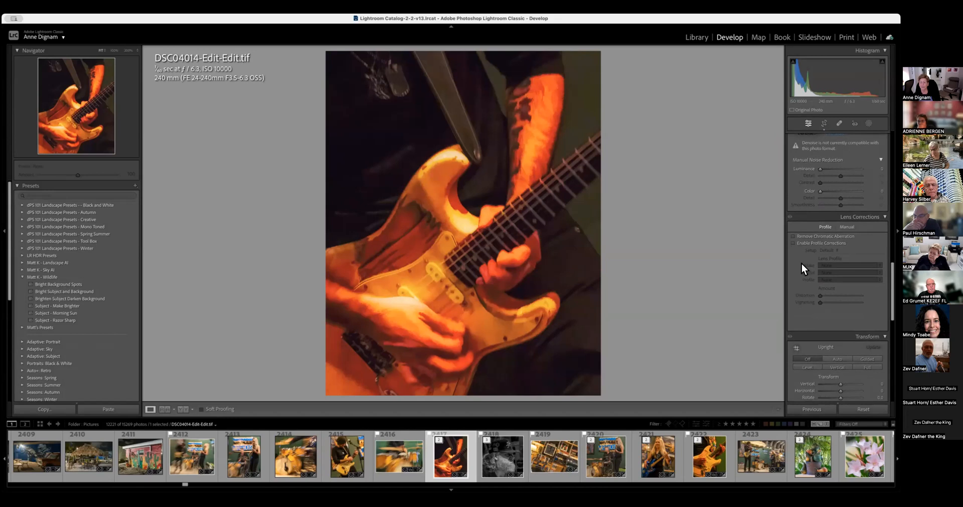
- Examine the Lens Blur, Effects and Calibration controls, collapse Calibration, and review the Basic adjustments and the preset groups
{"action": "scroll", "coordinate": [801, 263], "scroll_direction": "down", "scroll_amount": 2}
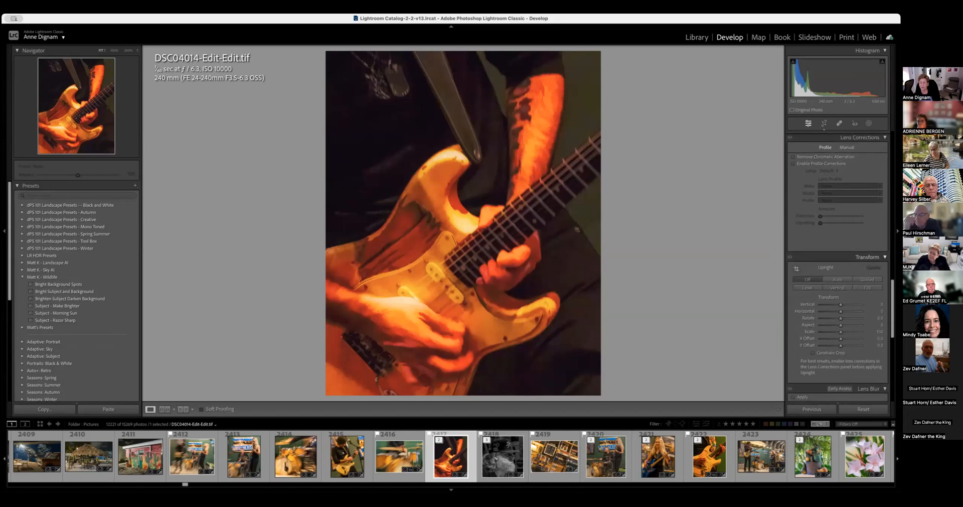
{"action": "scroll", "coordinate": [817, 305], "scroll_direction": "down", "scroll_amount": 2}
{"action": "scroll", "coordinate": [818, 306], "scroll_direction": "down", "scroll_amount": 4}
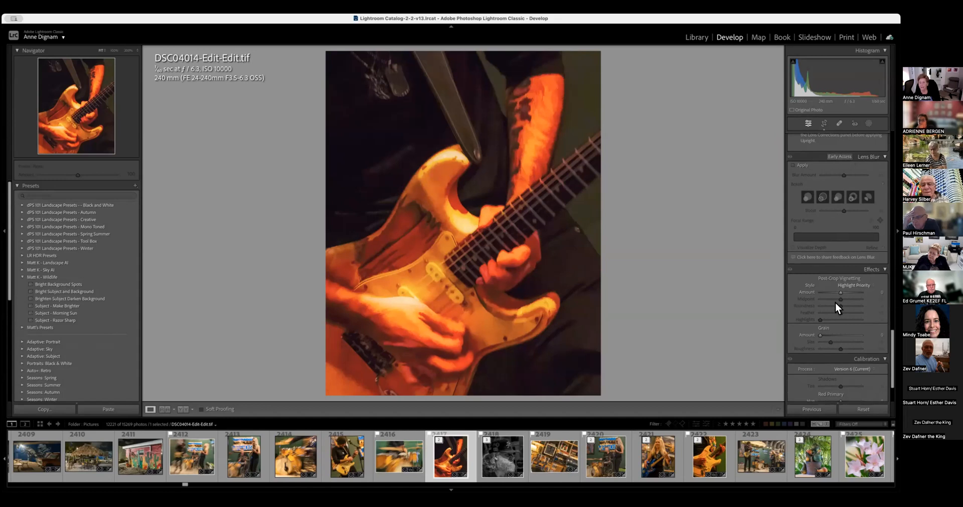
{"action": "scroll", "coordinate": [836, 302], "scroll_direction": "down", "scroll_amount": 2}
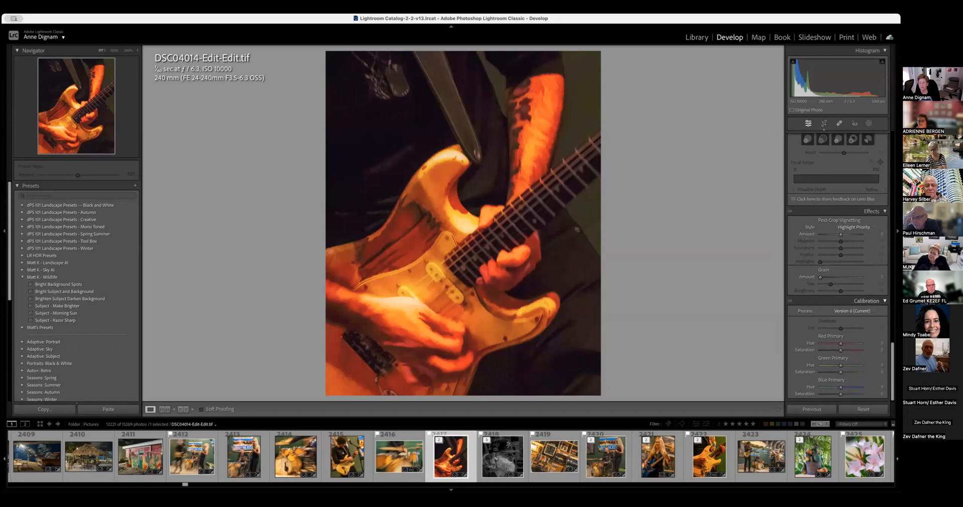
{"action": "left_click", "coordinate": [866, 300]}
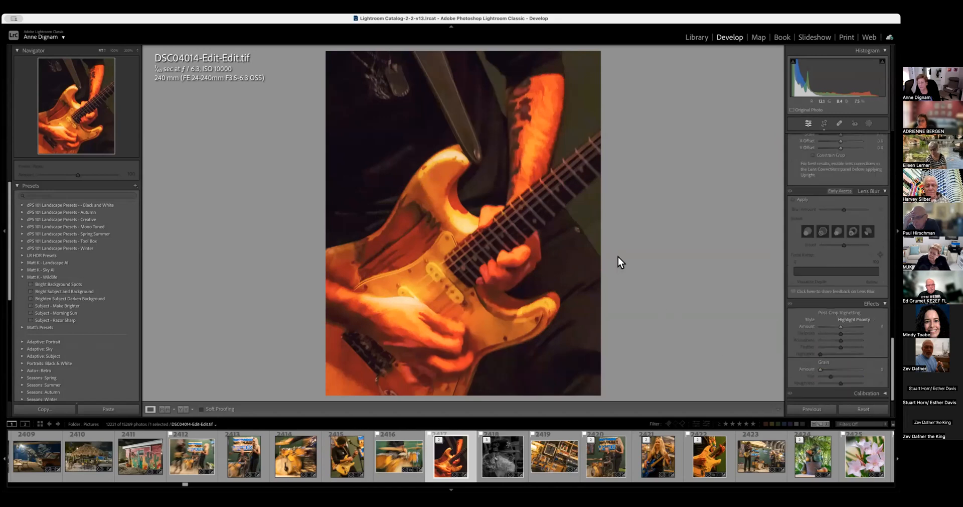
{"action": "scroll", "coordinate": [838, 191], "scroll_direction": "up", "scroll_amount": 1}
{"action": "scroll", "coordinate": [837, 202], "scroll_direction": "up", "scroll_amount": 10}
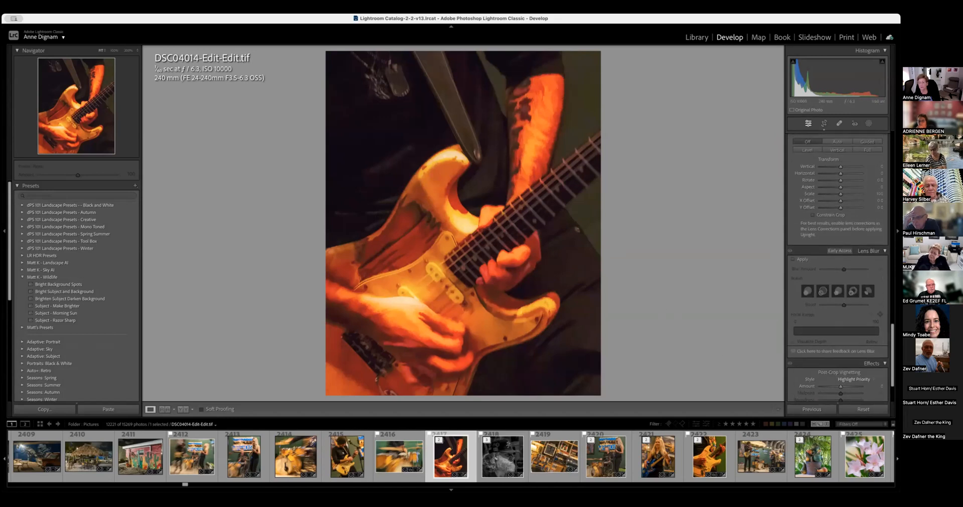
{"action": "scroll", "coordinate": [838, 268], "scroll_direction": "up", "scroll_amount": 3}
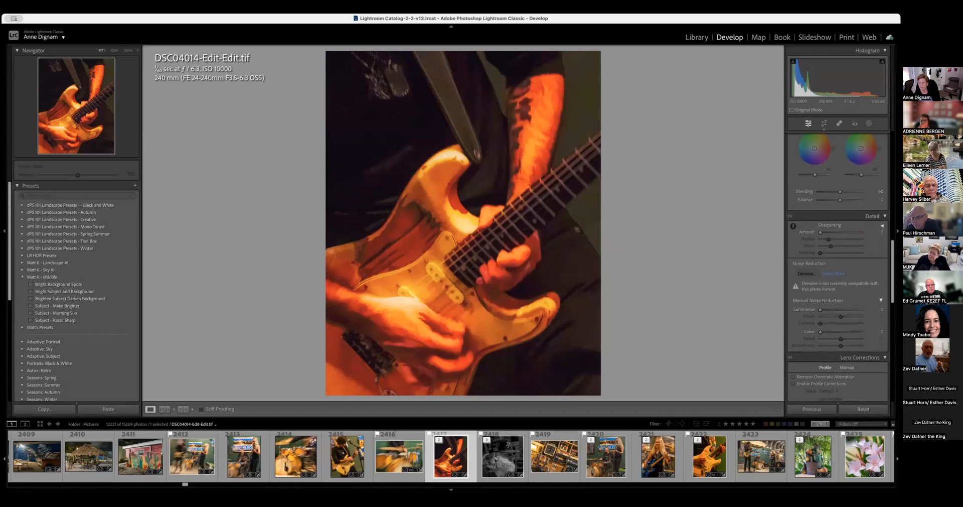
{"action": "scroll", "coordinate": [838, 226], "scroll_direction": "up", "scroll_amount": 10}
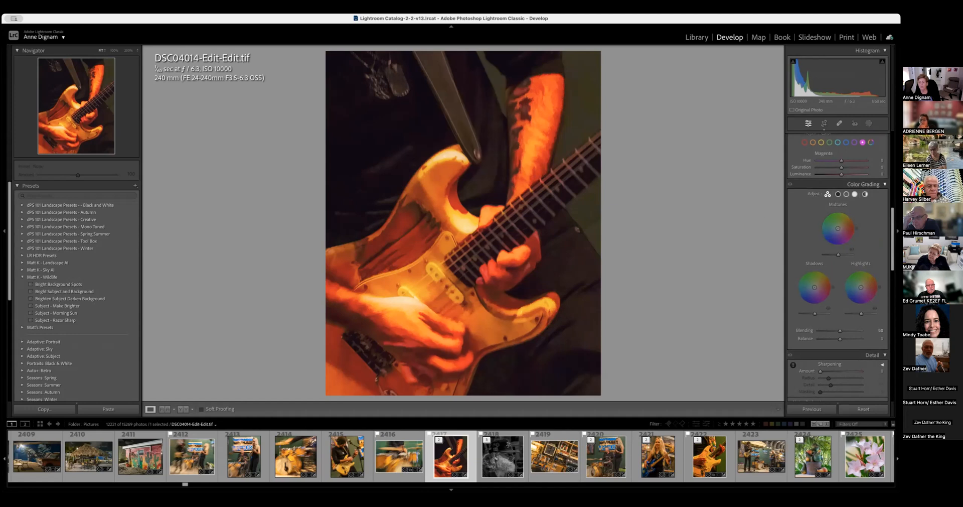
{"action": "scroll", "coordinate": [837, 266], "scroll_direction": "up", "scroll_amount": 10}
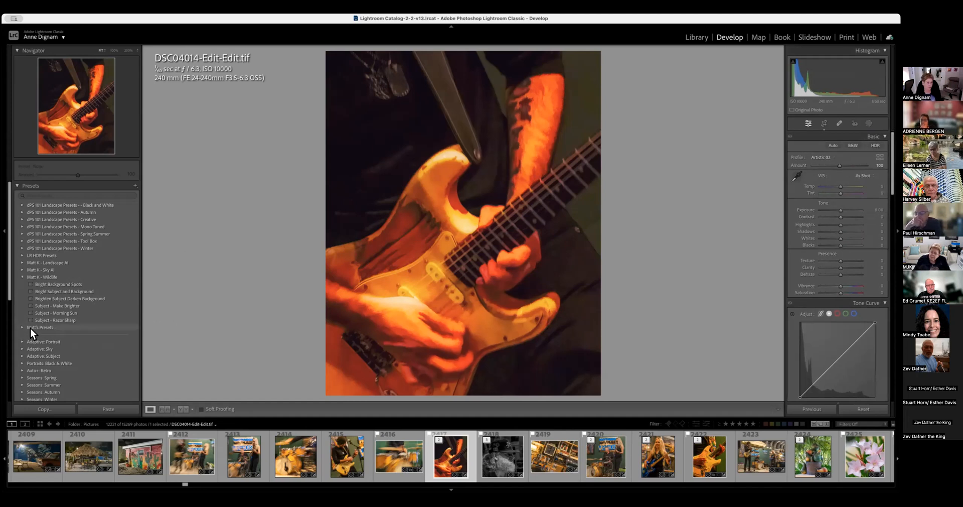
{"action": "scroll", "coordinate": [65, 327], "scroll_direction": "down", "scroll_amount": 5}
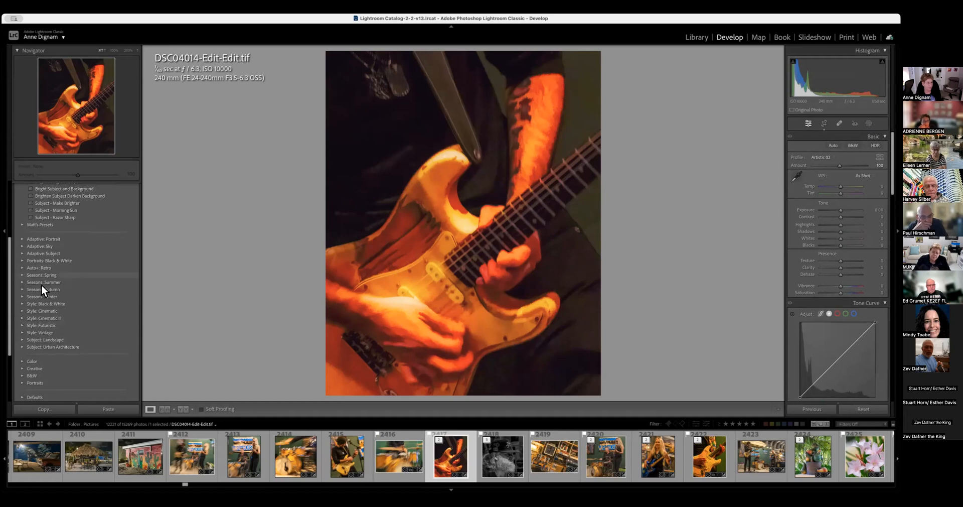
- Return to the Library grid, select the Lightroom Classic Workshop collection, and open its elephant photo in the Develop module
{"action": "key", "text": "g"}
{"action": "scroll", "coordinate": [89, 288], "scroll_direction": "down", "scroll_amount": 5}
{"action": "scroll", "coordinate": [90, 287], "scroll_direction": "down", "scroll_amount": 3}
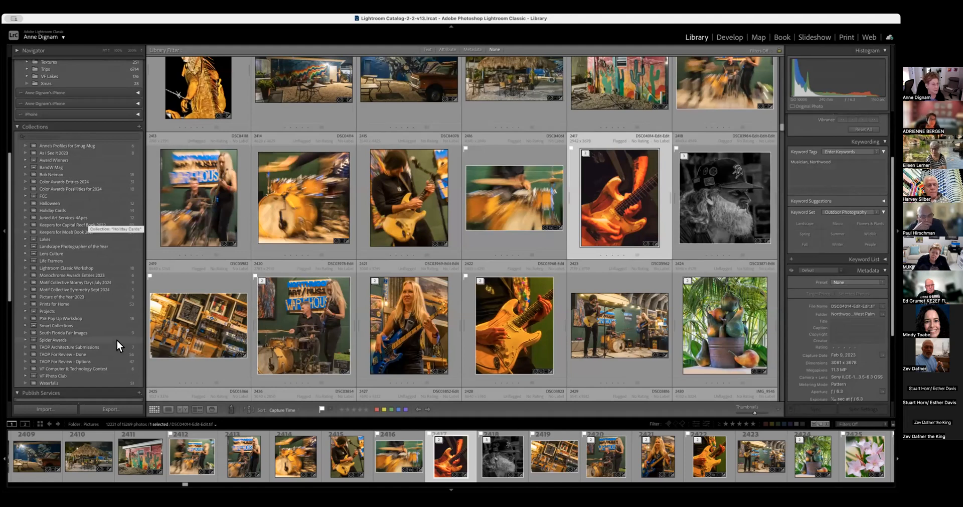
{"action": "scroll", "coordinate": [116, 340], "scroll_direction": "down", "scroll_amount": 2}
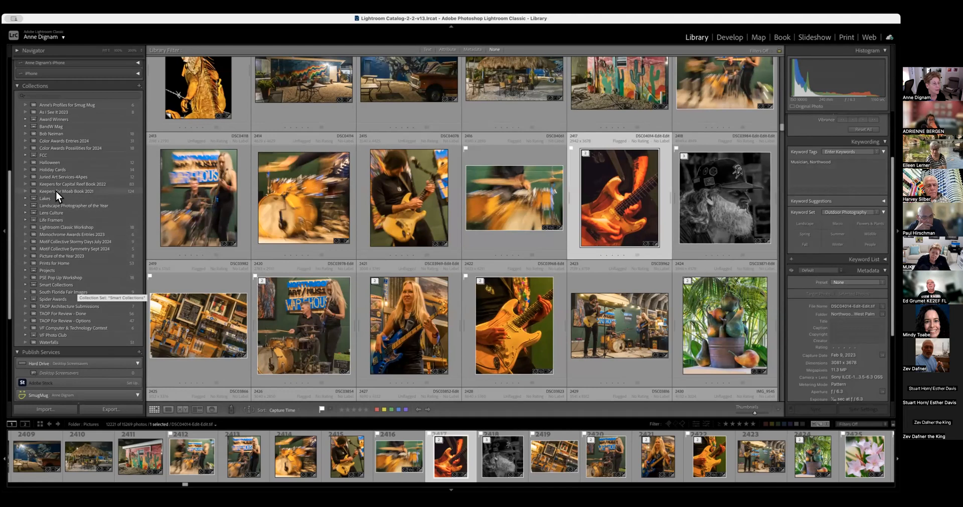
{"action": "left_click", "coordinate": [60, 227]}
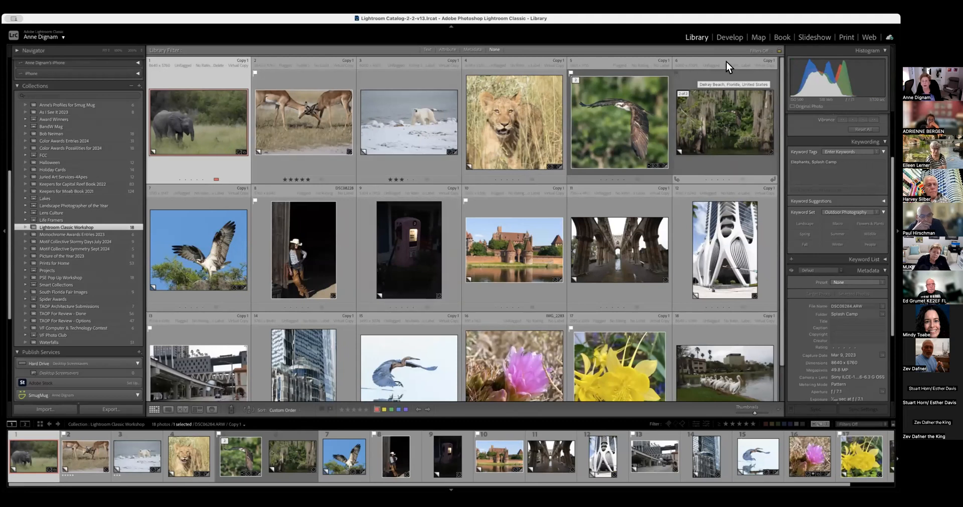
{"action": "left_click", "coordinate": [735, 36]}
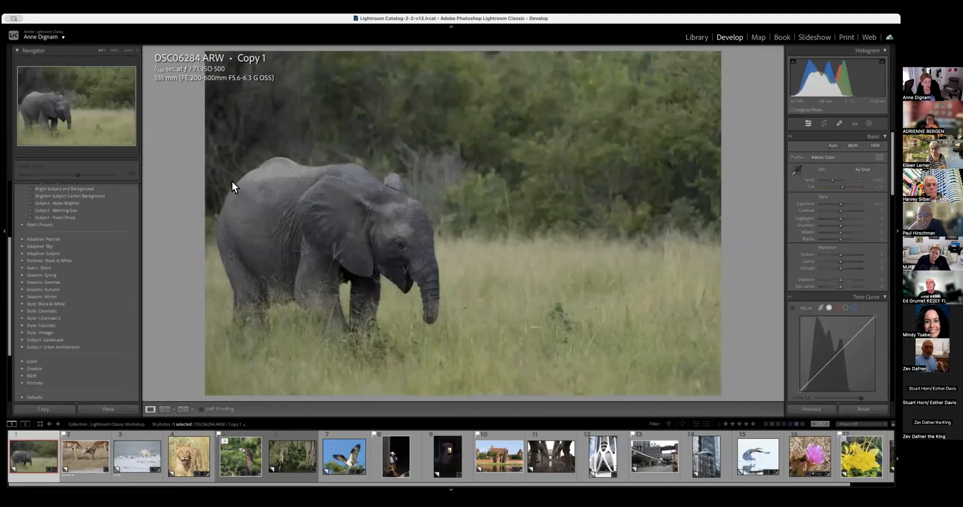
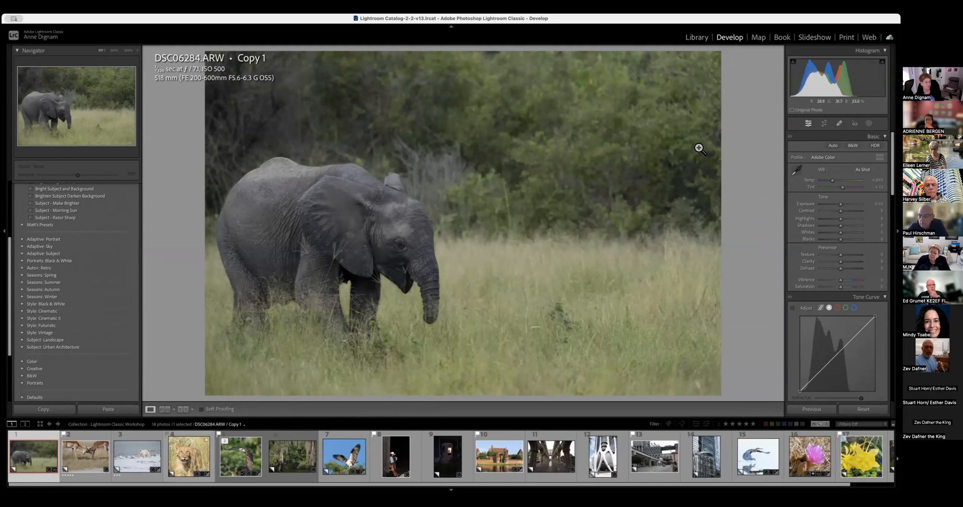
- Crop the elephant photo tighter by trimming grass and trees from its right, top and bottom edges, keeping the whole elephant
{"action": "left_click", "coordinate": [824, 121]}
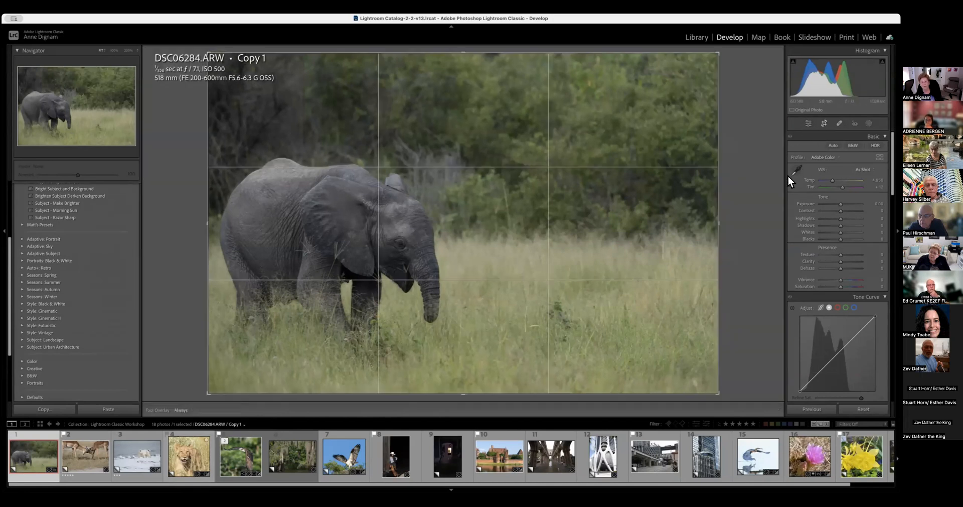
{"action": "left_click_drag", "start_coordinate": [716, 225], "coordinate": [659, 227]}
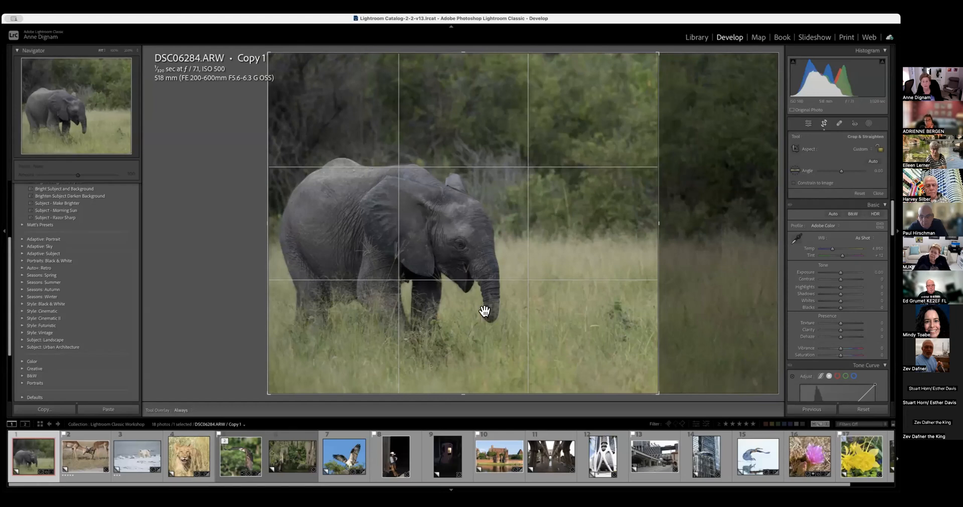
{"action": "left_click_drag", "start_coordinate": [458, 54], "coordinate": [456, 90]}
{"action": "left_click_drag", "start_coordinate": [460, 377], "coordinate": [512, 363]}
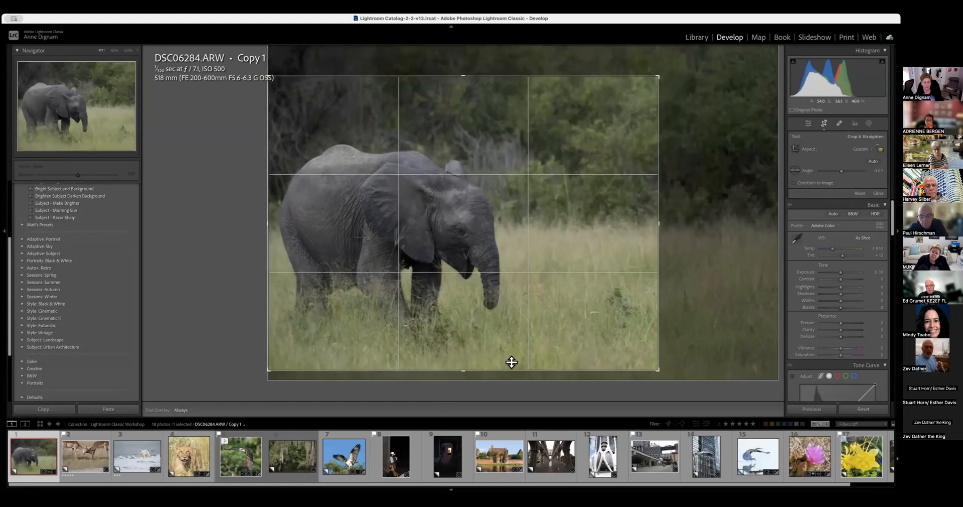
{"action": "left_click_drag", "start_coordinate": [658, 221], "coordinate": [653, 221]}
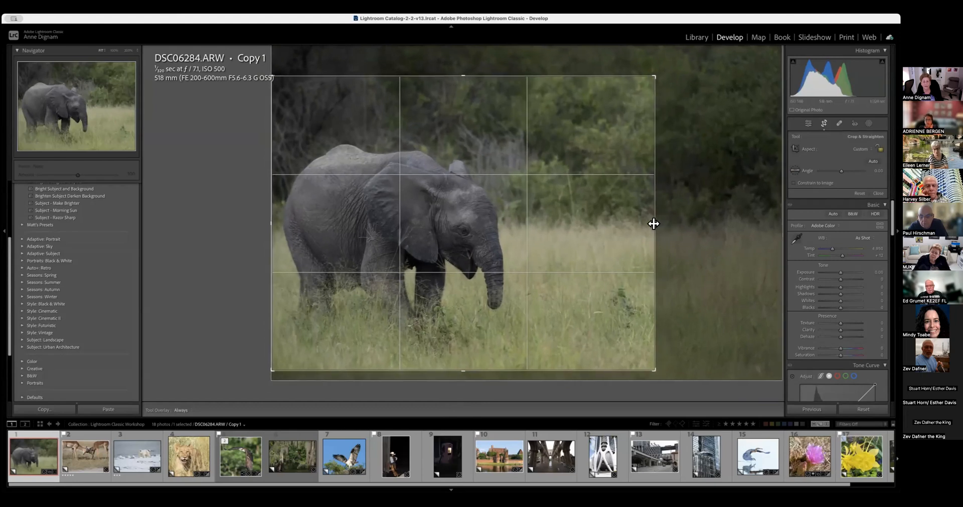
{"action": "left_click", "coordinate": [823, 123]}
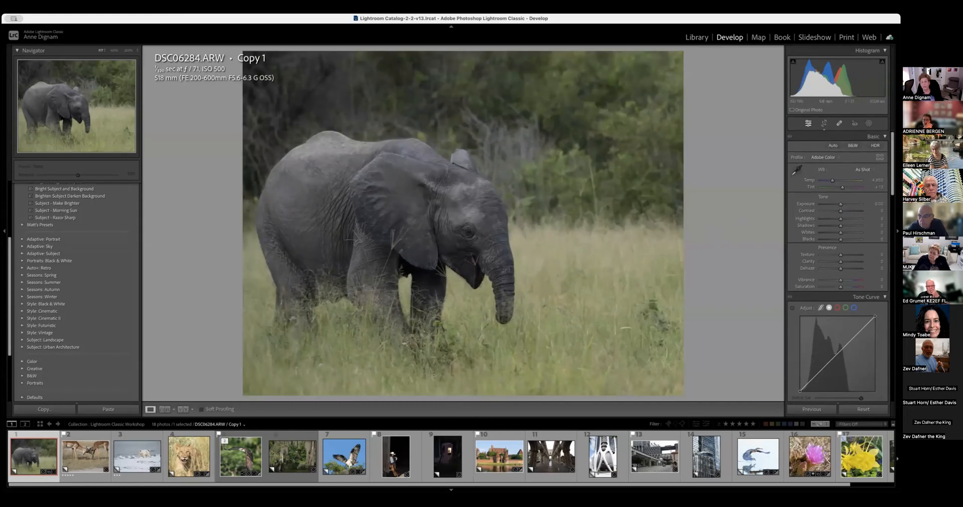
- Apply Auto tone to the elephant photo and set Blacks to -2
{"action": "left_click", "coordinate": [835, 144]}
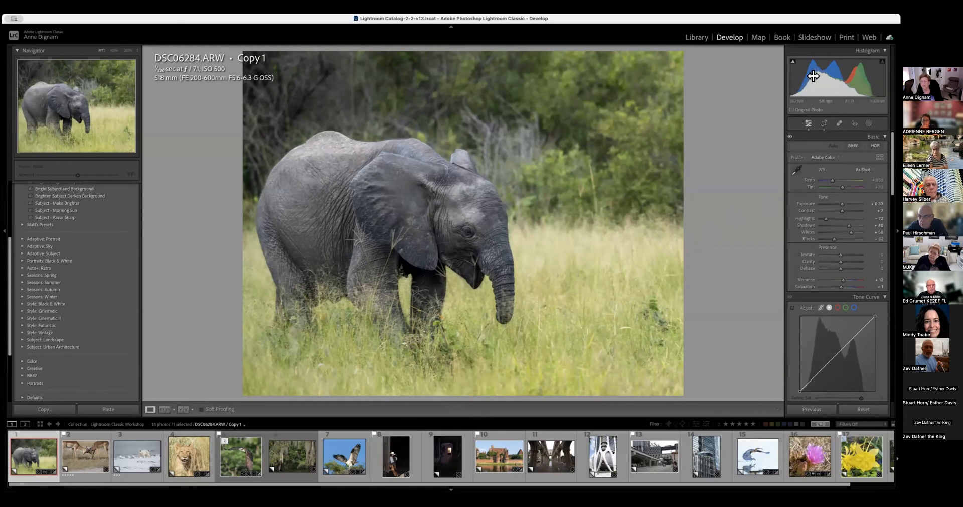
{"action": "mouse_move", "coordinate": [794, 65]}
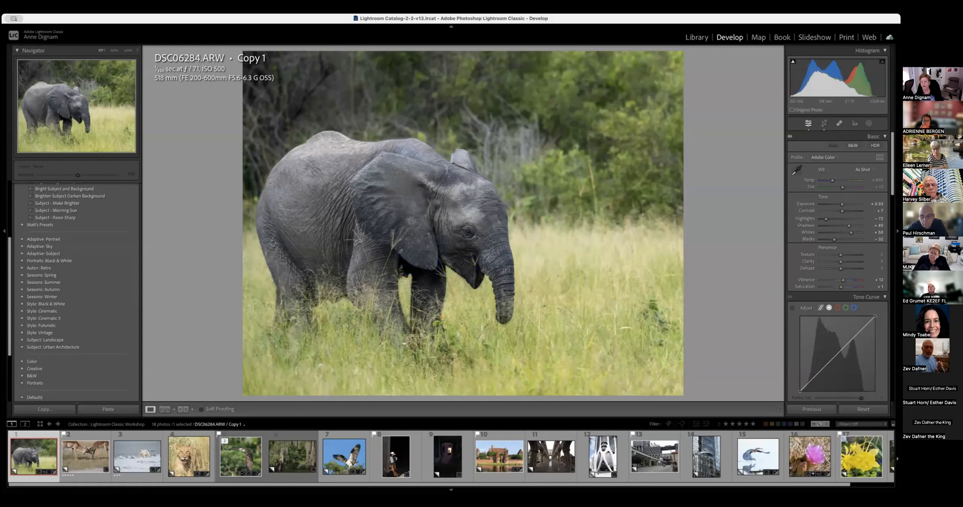
{"action": "left_click_drag", "start_coordinate": [832, 238], "coordinate": [844, 240]}
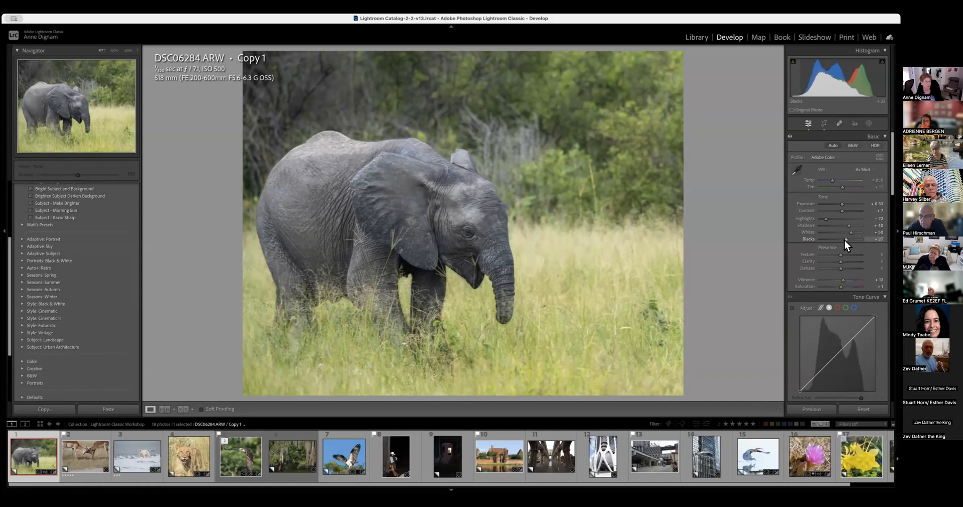
{"action": "double_click", "coordinate": [809, 237]}
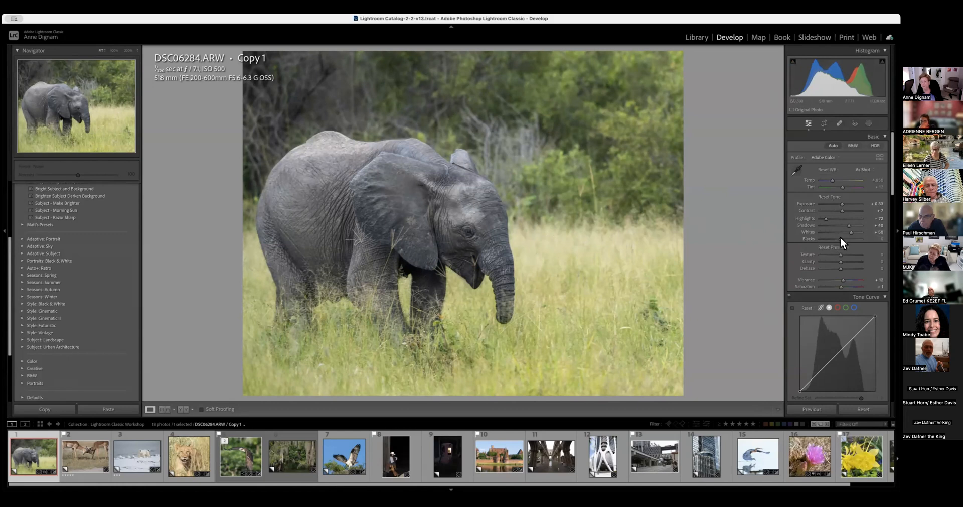
{"action": "left_click_drag", "start_coordinate": [839, 237], "coordinate": [839, 238]}
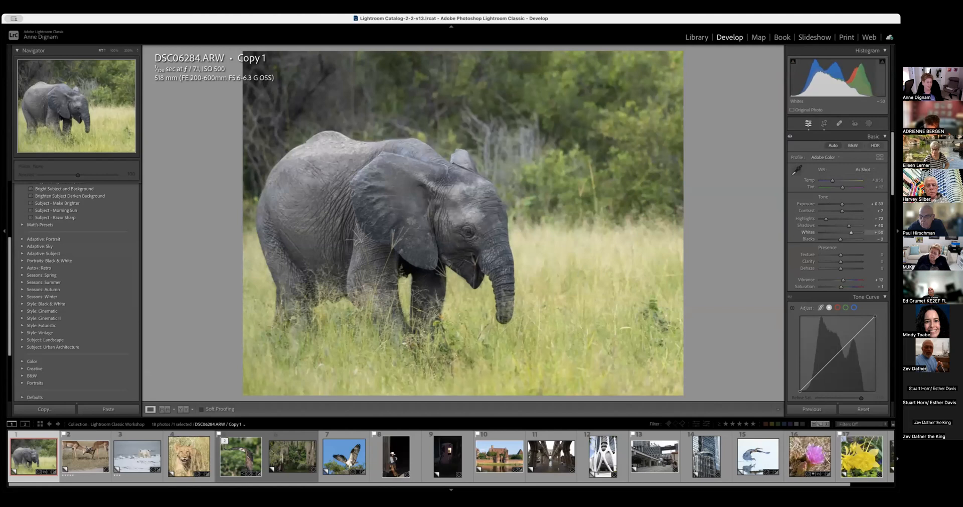
- Set Whites to about +58 with the help of the clipping preview, and raise Shadows to about +77
{"action": "key", "text": "alt"}
{"action": "left_click", "coordinate": [851, 233], "text": "alt"}
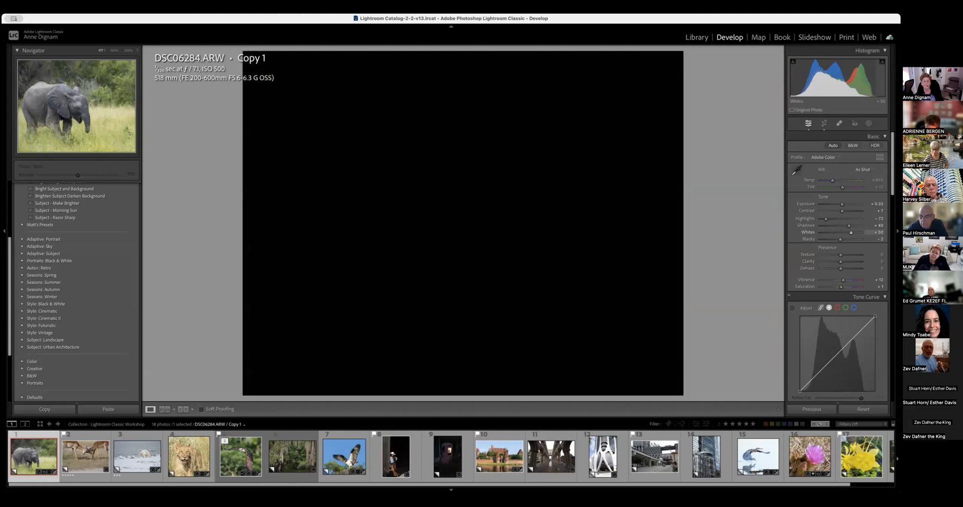
{"action": "mouse_move", "coordinate": [851, 233]}
{"action": "left_mouse_down"}
{"action": "mouse_move", "coordinate": [832, 232]}
{"action": "mouse_move", "coordinate": [856, 232]}
{"action": "left_mouse_up"}
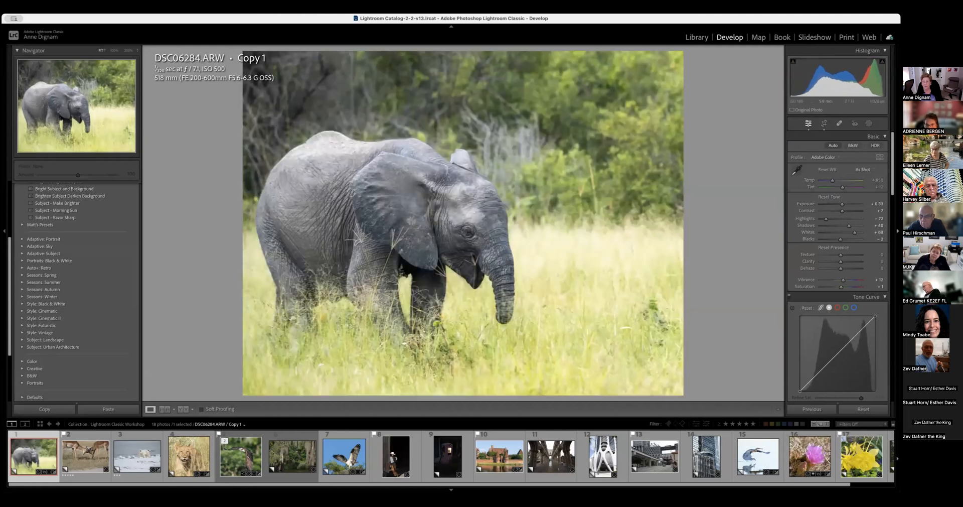
{"action": "left_click_drag", "start_coordinate": [855, 232], "coordinate": [853, 232]}
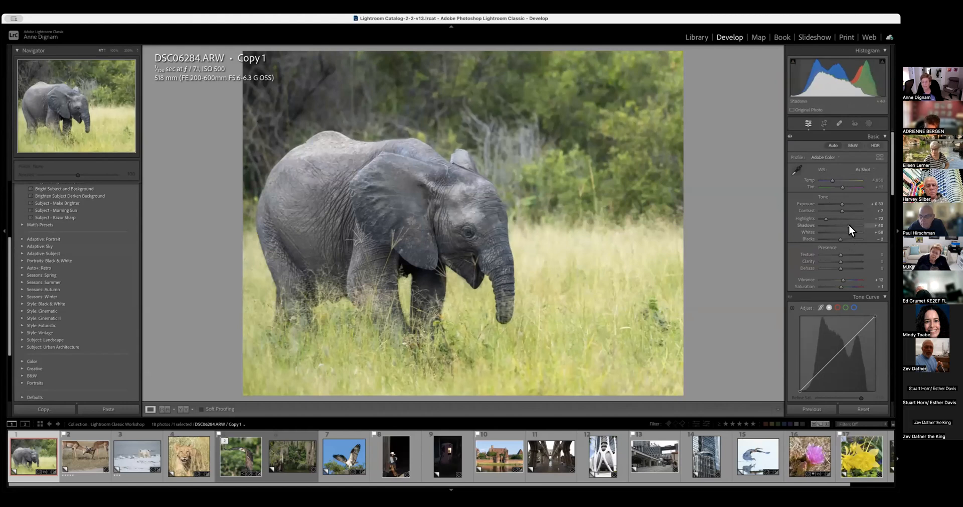
{"action": "left_click_drag", "start_coordinate": [850, 225], "coordinate": [856, 226]}
- Try raising the Lights and lowering the Darks on the parametric tone curve, then reset the curve
{"action": "scroll", "coordinate": [826, 257], "scroll_direction": "down", "scroll_amount": 3}
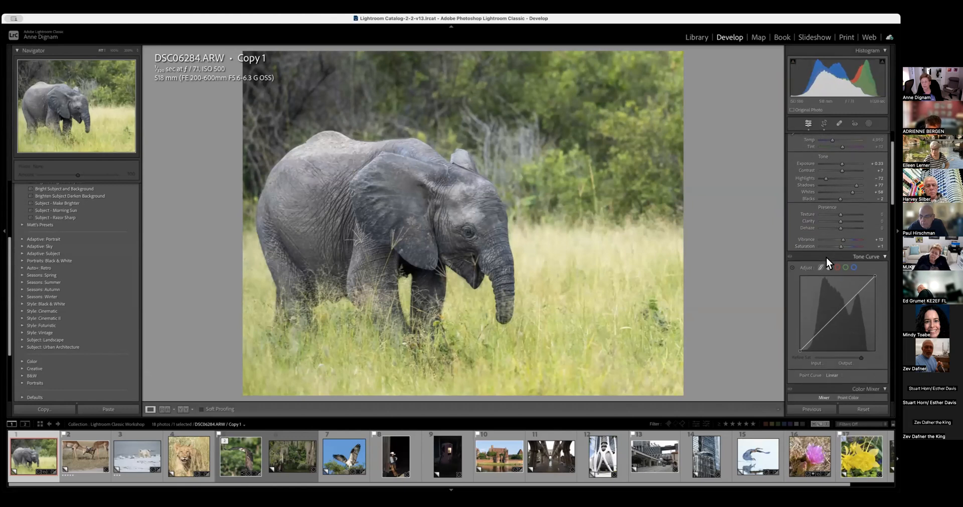
{"action": "scroll", "coordinate": [826, 256], "scroll_direction": "down", "scroll_amount": 8}
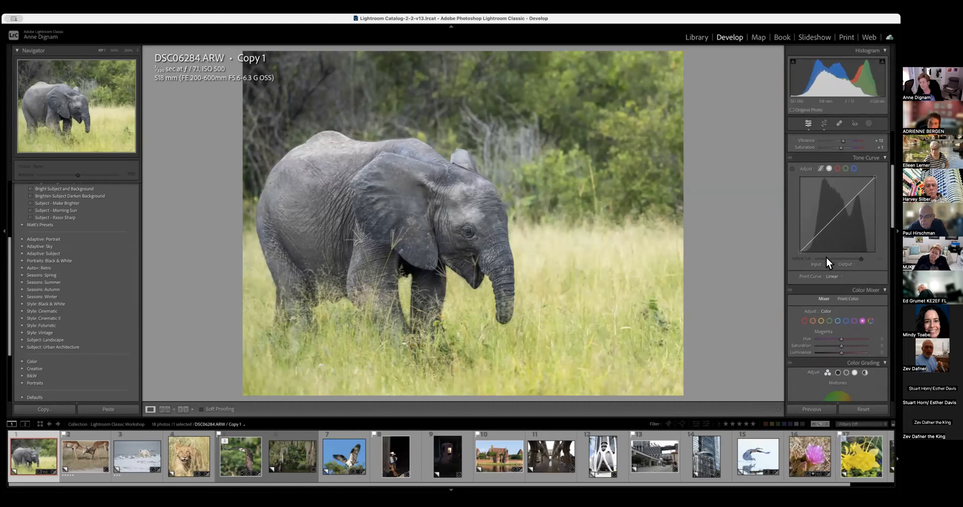
{"action": "scroll", "coordinate": [826, 257], "scroll_direction": "down", "scroll_amount": 1}
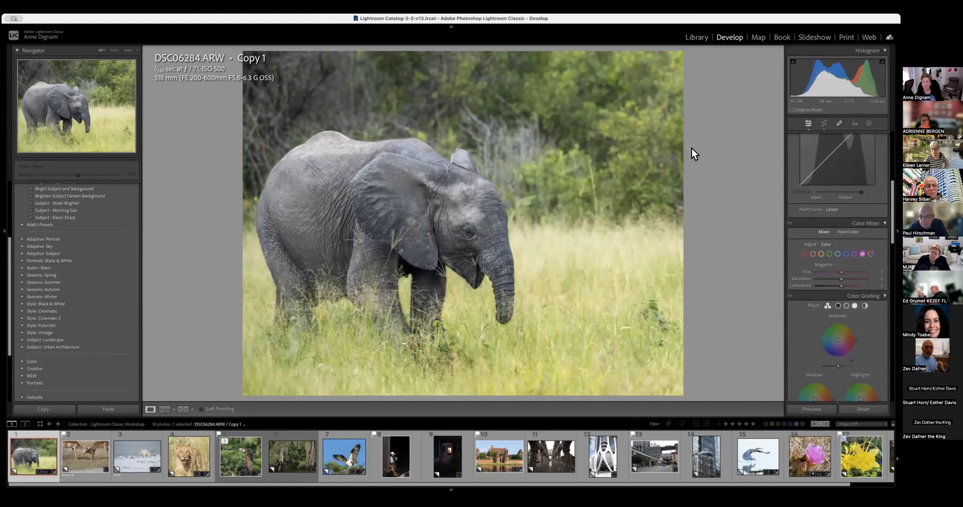
{"action": "scroll", "coordinate": [828, 216], "scroll_direction": "up", "scroll_amount": 6}
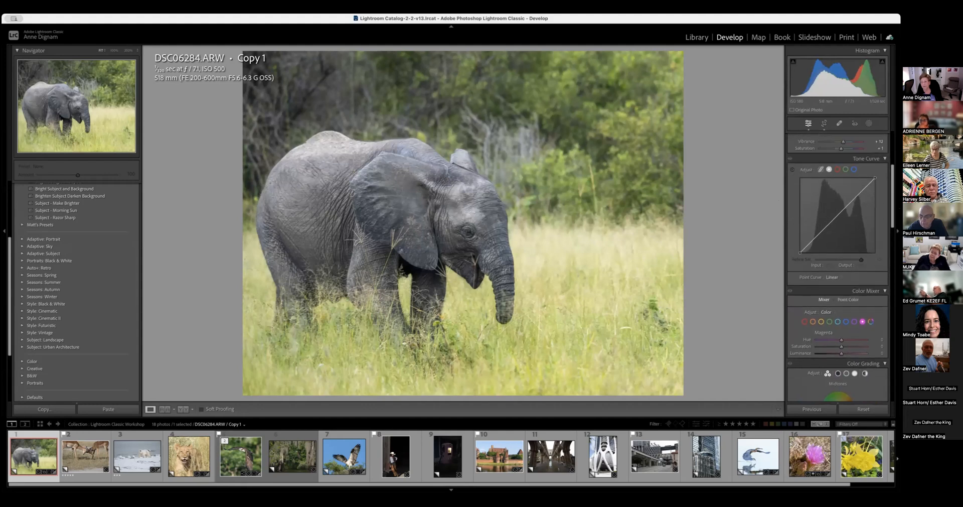
{"action": "left_click", "coordinate": [821, 215]}
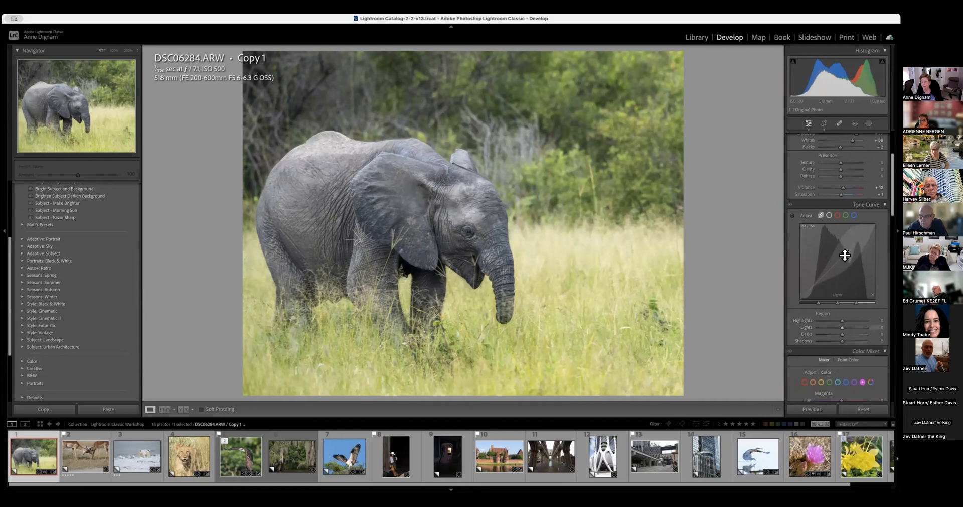
{"action": "left_click_drag", "start_coordinate": [846, 253], "coordinate": [846, 250]}
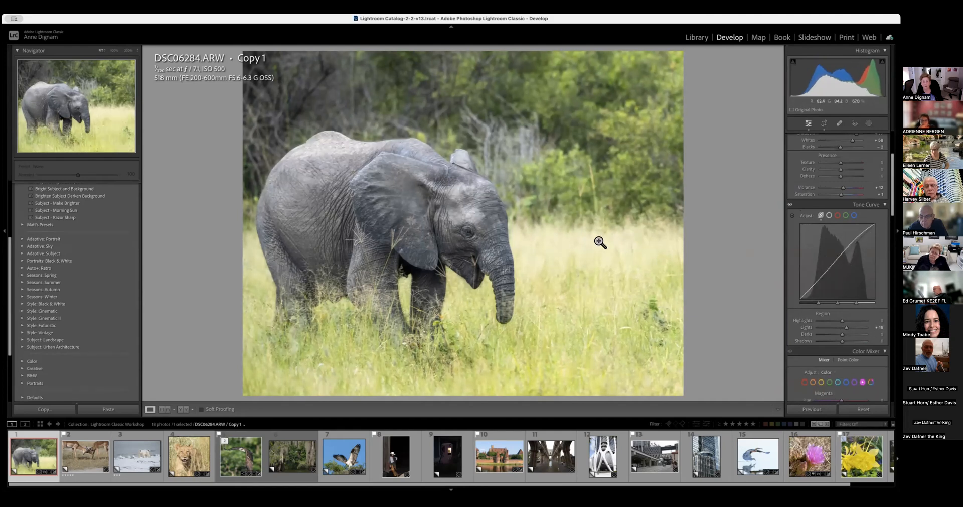
{"action": "left_click_drag", "start_coordinate": [819, 278], "coordinate": [820, 285]}
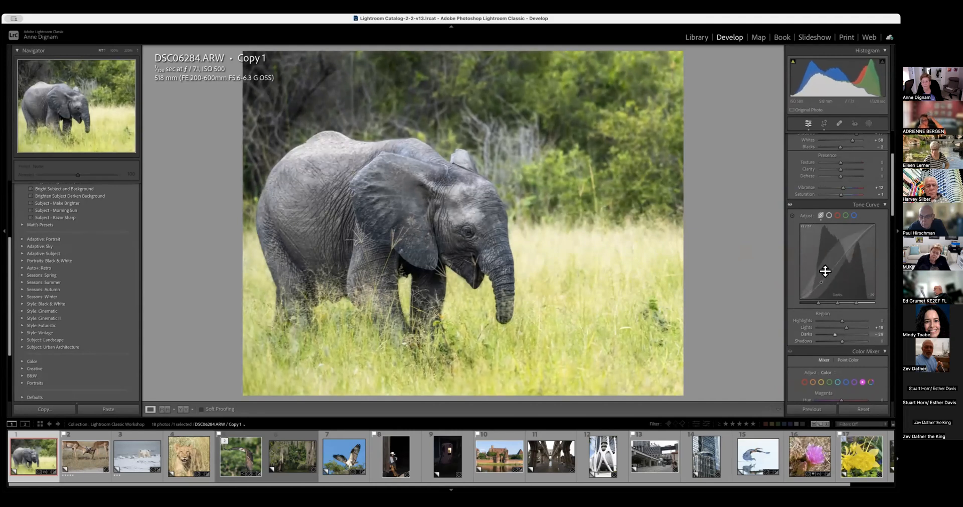
{"action": "double_click", "coordinate": [808, 216]}
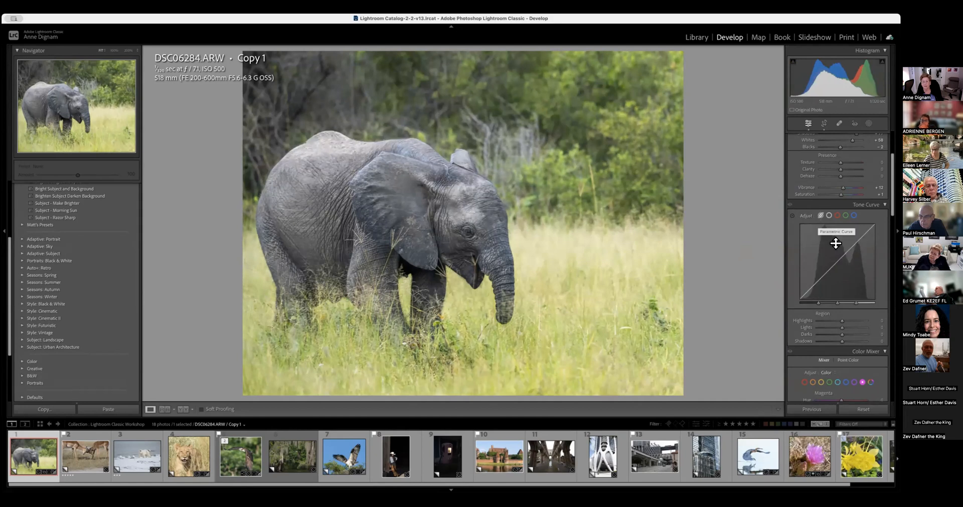
- Try saturation and hue changes on the Color Mixer's greens, reset them, and set the Green saturation to about -12
{"action": "scroll", "coordinate": [836, 243], "scroll_direction": "down", "scroll_amount": 2}
{"action": "scroll", "coordinate": [836, 244], "scroll_direction": "down", "scroll_amount": 3}
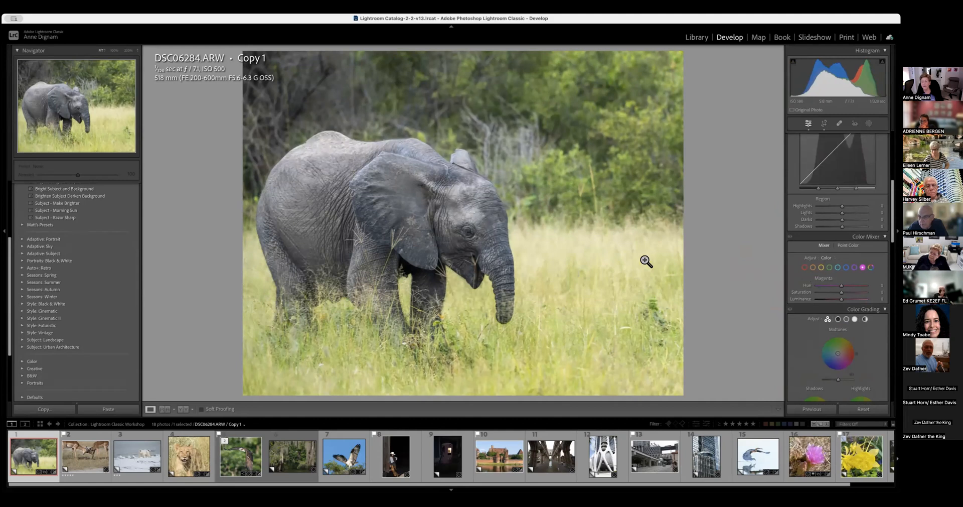
{"action": "left_click", "coordinate": [829, 267]}
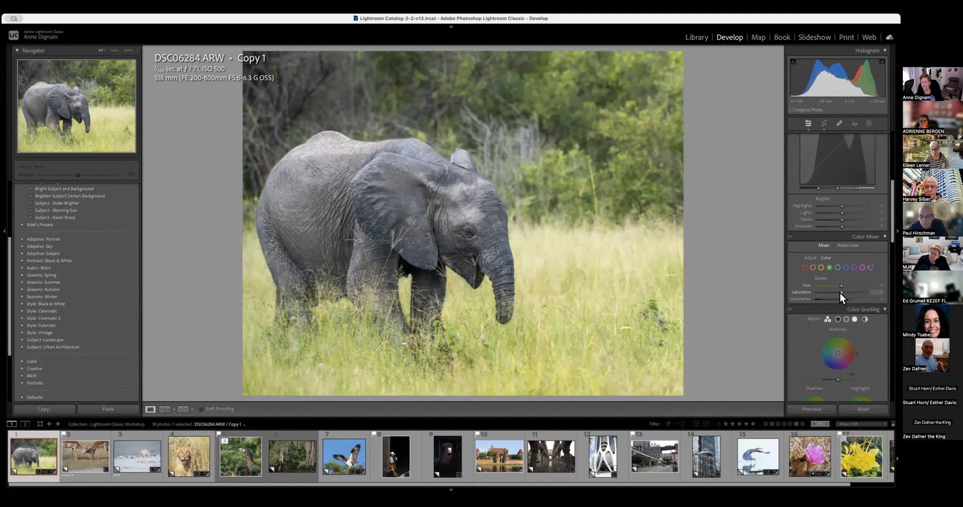
{"action": "left_click_drag", "start_coordinate": [839, 292], "coordinate": [867, 292]}
{"action": "left_click_drag", "start_coordinate": [800, 291], "coordinate": [835, 291]}
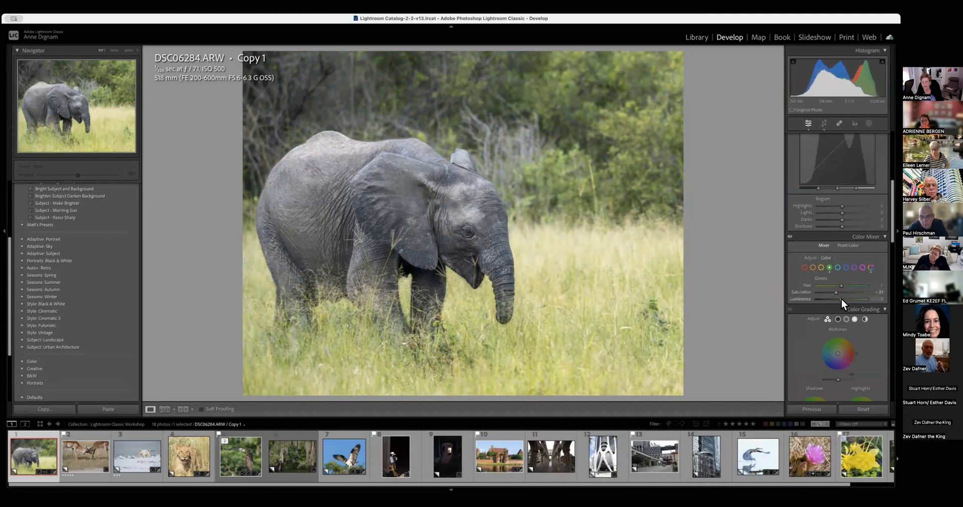
{"action": "scroll", "coordinate": [809, 282], "scroll_direction": "down", "scroll_amount": 1}
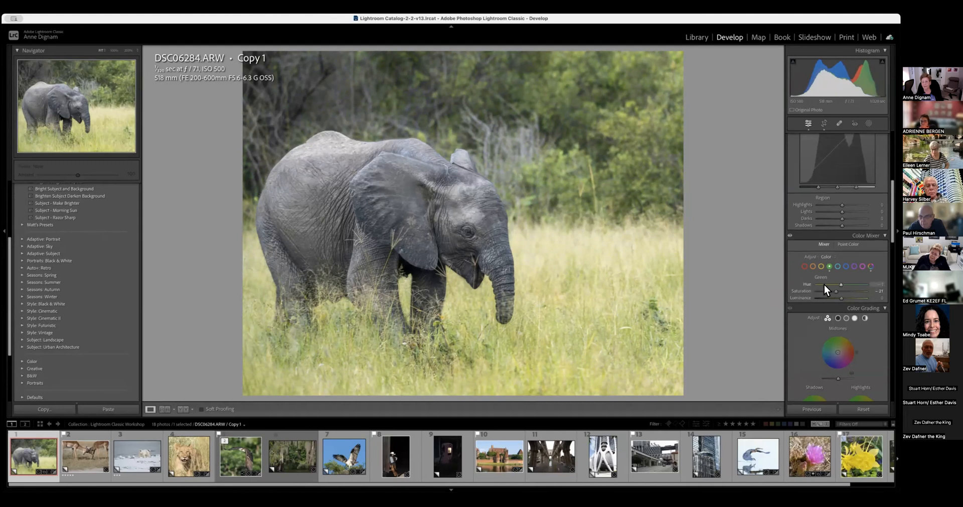
{"action": "mouse_move", "coordinate": [817, 284]}
{"action": "left_mouse_down"}
{"action": "mouse_move", "coordinate": [867, 285]}
{"action": "mouse_move", "coordinate": [816, 284]}
{"action": "mouse_move", "coordinate": [832, 285]}
{"action": "left_mouse_up"}
{"action": "double_click", "coordinate": [802, 290]}
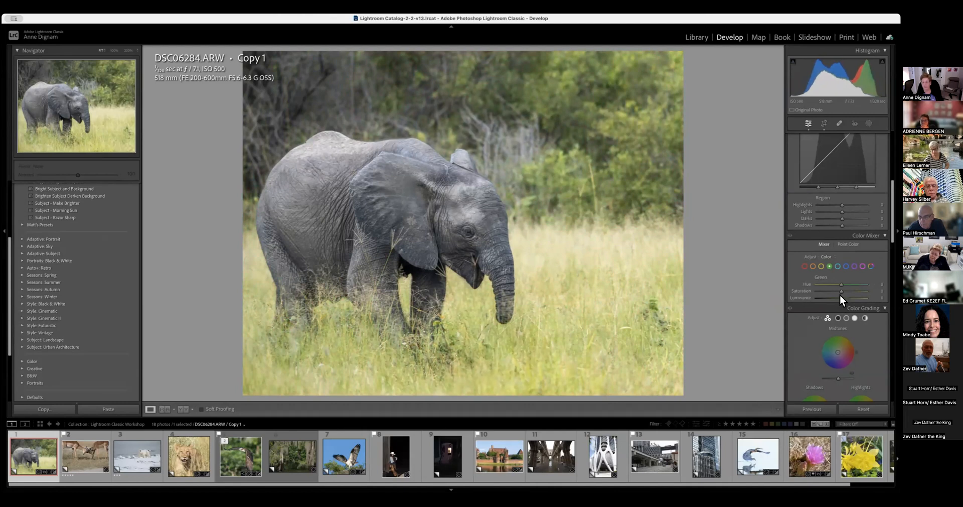
{"action": "left_click_drag", "start_coordinate": [840, 291], "coordinate": [839, 291]}
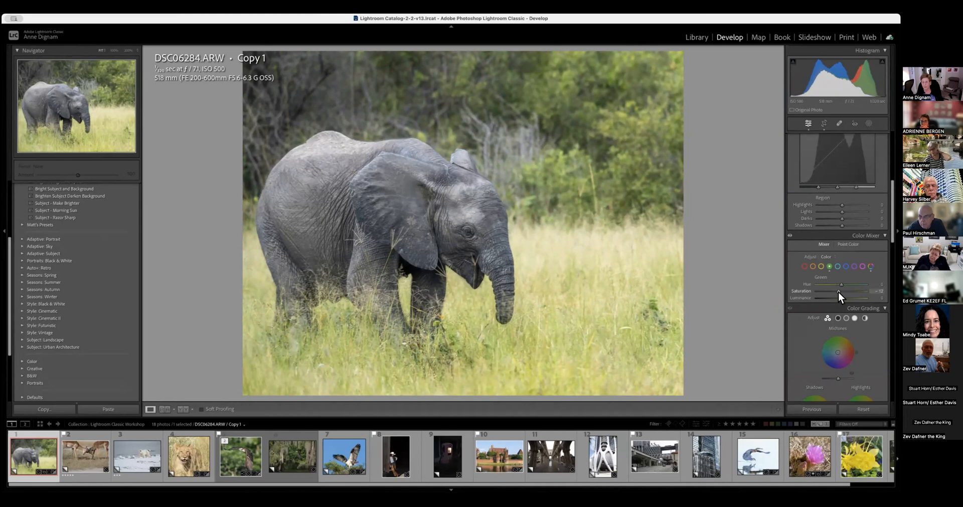
- Sample the green foliage behind the elephant with Point Color, lower its Sat. Shift slightly, and collapse the Color Mixer
{"action": "scroll", "coordinate": [793, 314], "scroll_direction": "down", "scroll_amount": 2}
{"action": "scroll", "coordinate": [794, 312], "scroll_direction": "down", "scroll_amount": 1}
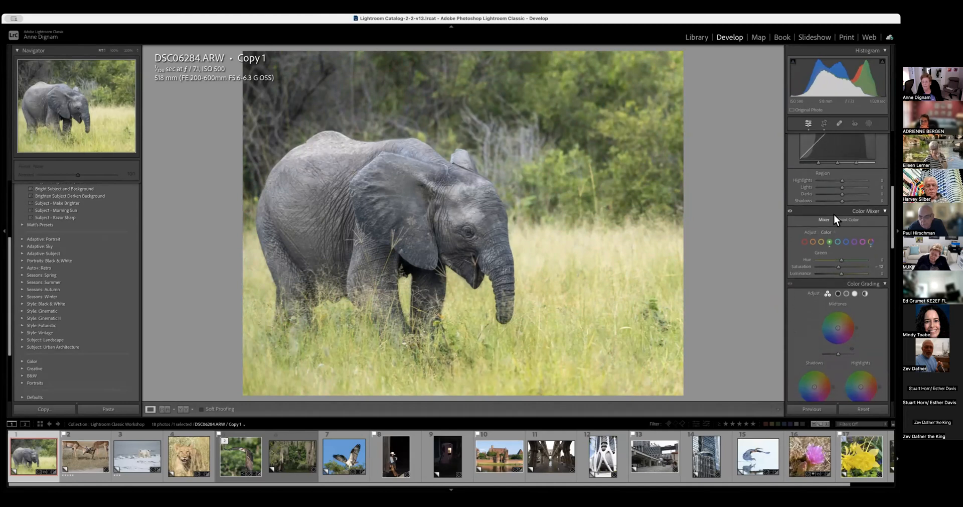
{"action": "left_click", "coordinate": [848, 219]}
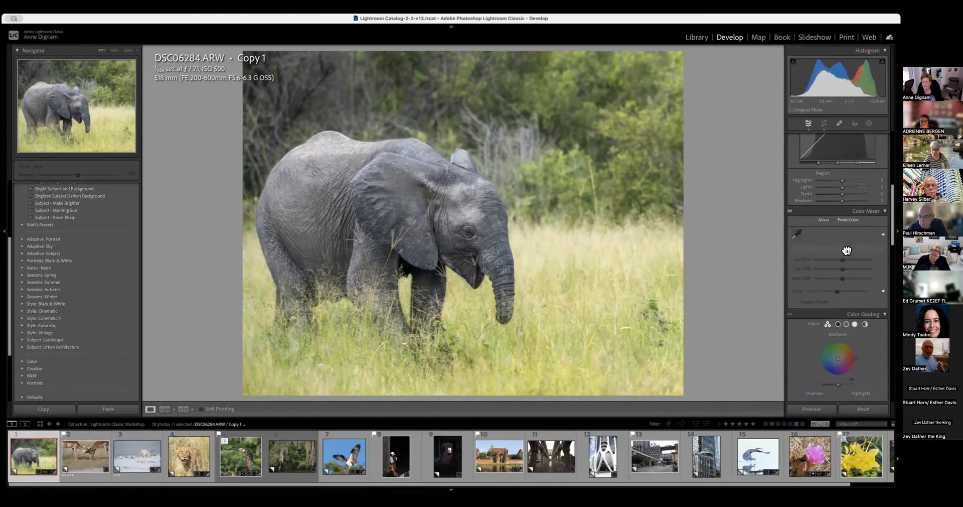
{"action": "left_click", "coordinate": [796, 233]}
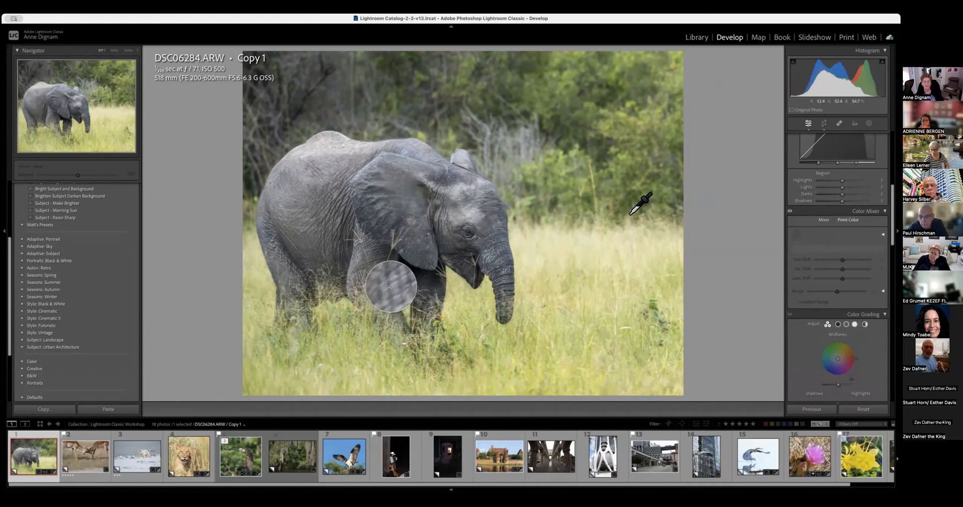
{"action": "left_click", "coordinate": [554, 173]}
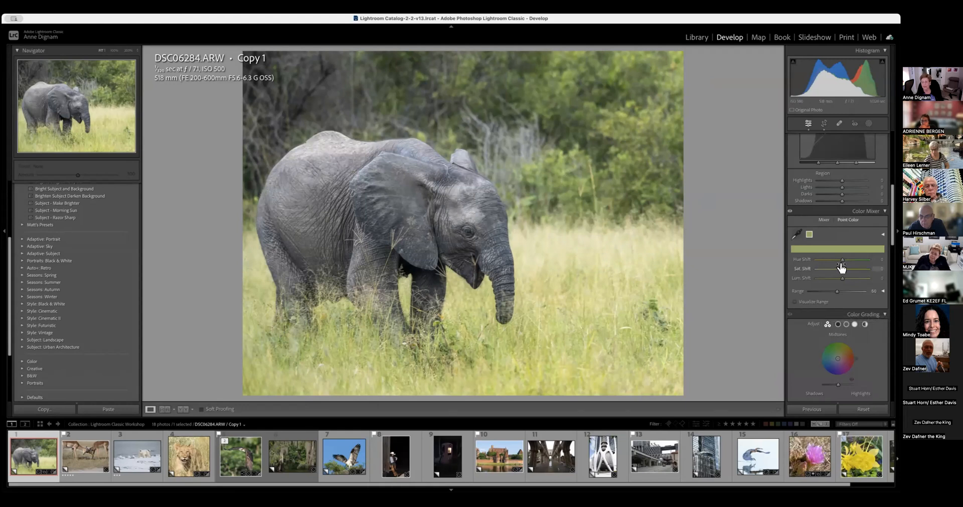
{"action": "left_click_drag", "start_coordinate": [840, 267], "coordinate": [841, 268]}
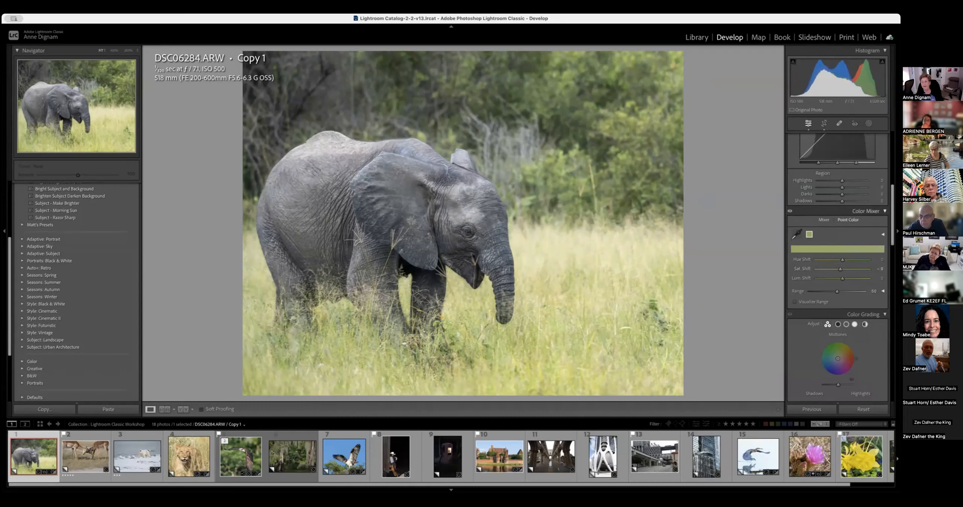
{"action": "left_click", "coordinate": [884, 211]}
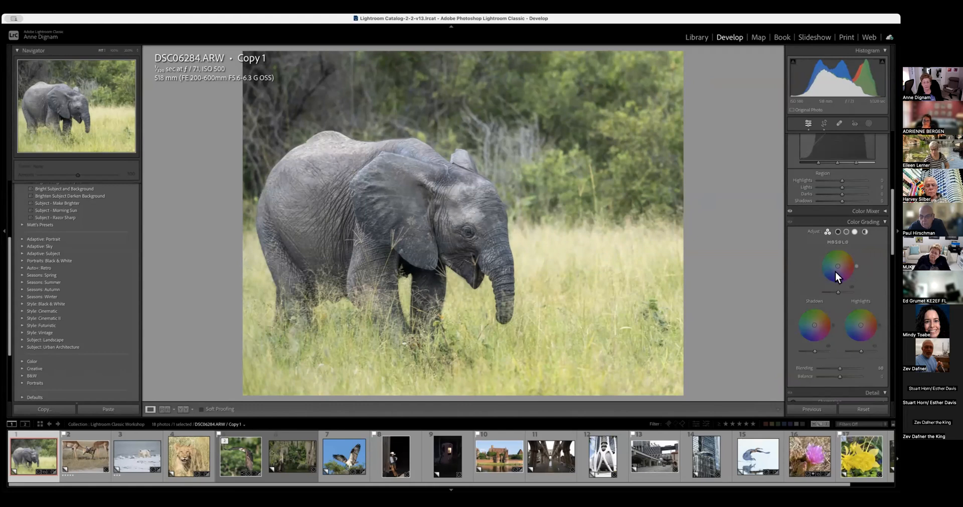
- Try Color Grading with luminance changes to shadows, highlights and midtones and a blue midtone tint, then reset all the wheels
{"action": "scroll", "coordinate": [837, 272], "scroll_direction": "down", "scroll_amount": 3}
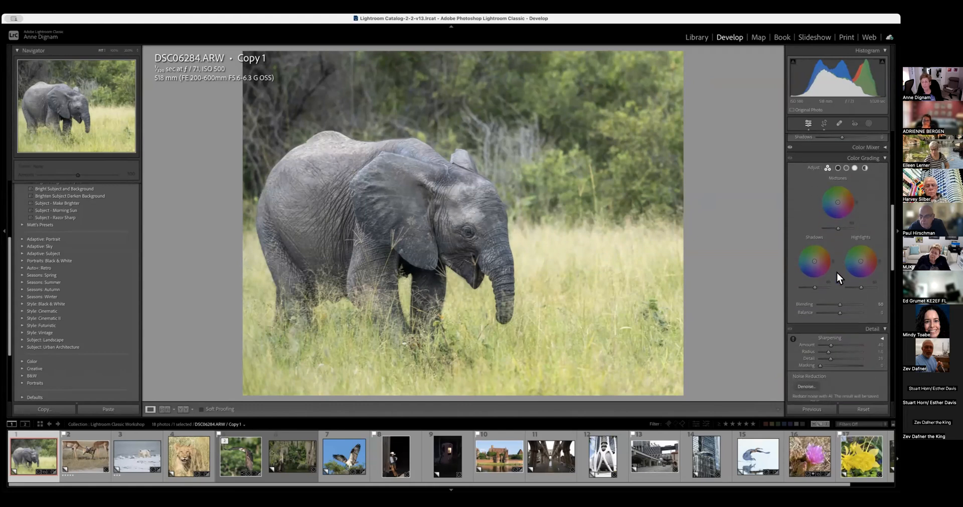
{"action": "scroll", "coordinate": [837, 272], "scroll_direction": "down", "scroll_amount": 1}
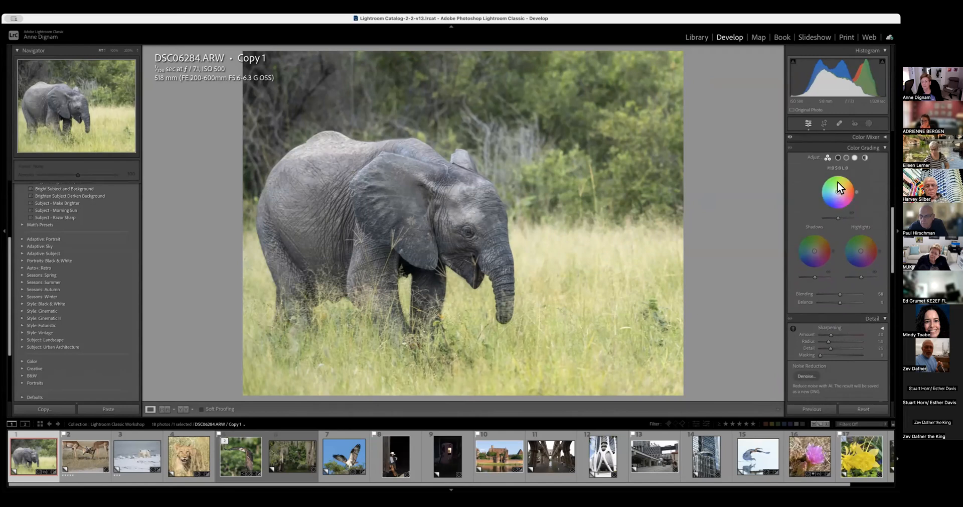
{"action": "scroll", "coordinate": [837, 183], "scroll_direction": "up", "scroll_amount": 1}
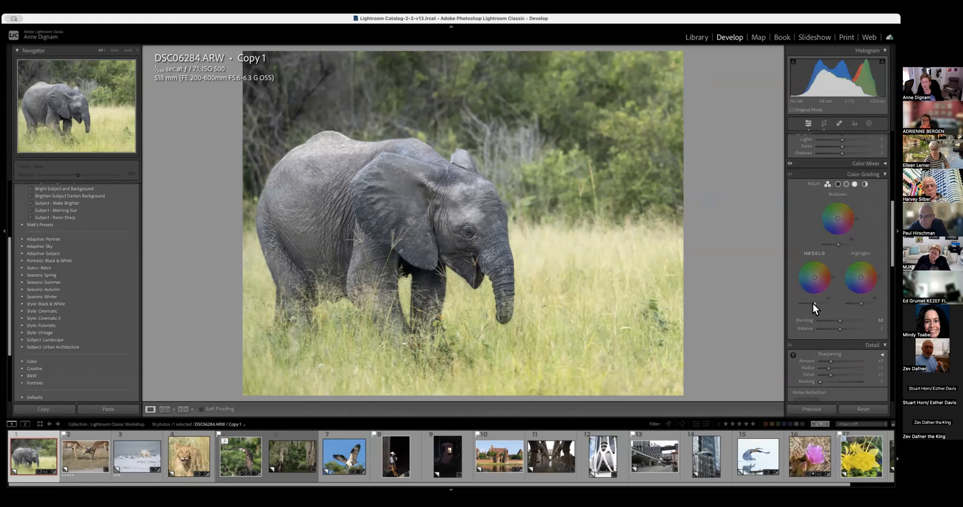
{"action": "left_click_drag", "start_coordinate": [814, 303], "coordinate": [875, 303]}
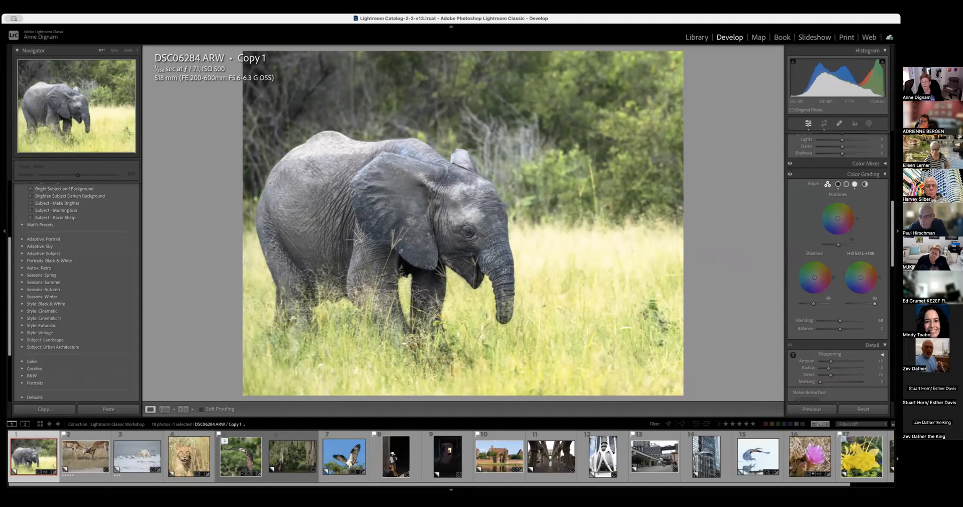
{"action": "mouse_move", "coordinate": [874, 303]}
{"action": "left_mouse_down"}
{"action": "mouse_move", "coordinate": [833, 301]}
{"action": "mouse_move", "coordinate": [858, 303]}
{"action": "left_mouse_up"}
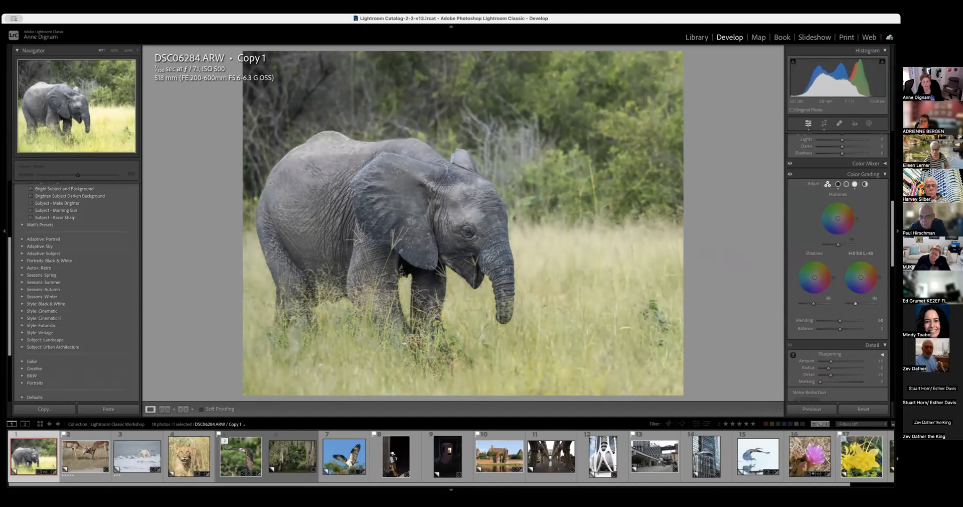
{"action": "mouse_move", "coordinate": [837, 244]}
{"action": "left_mouse_down"}
{"action": "mouse_move", "coordinate": [853, 245]}
{"action": "mouse_move", "coordinate": [818, 243]}
{"action": "mouse_move", "coordinate": [853, 244]}
{"action": "left_mouse_up"}
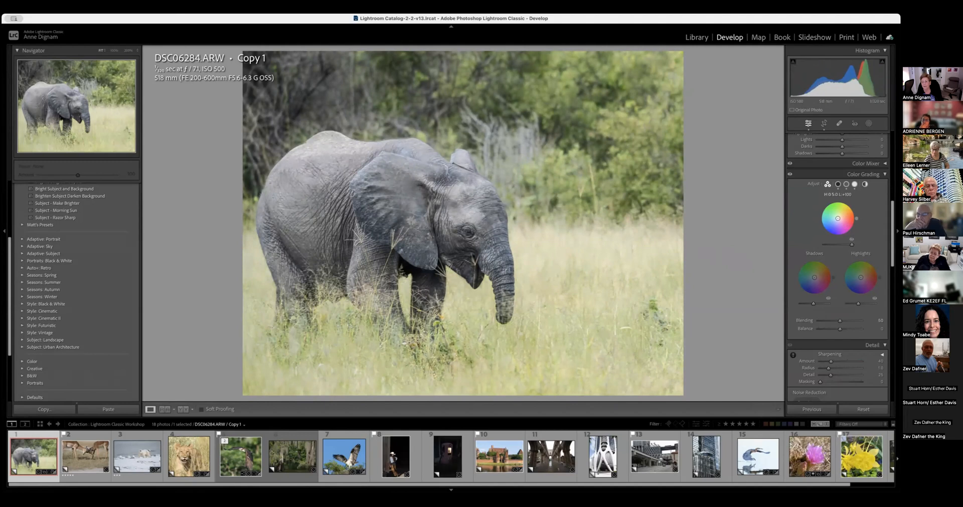
{"action": "left_click_drag", "start_coordinate": [849, 203], "coordinate": [833, 223]}
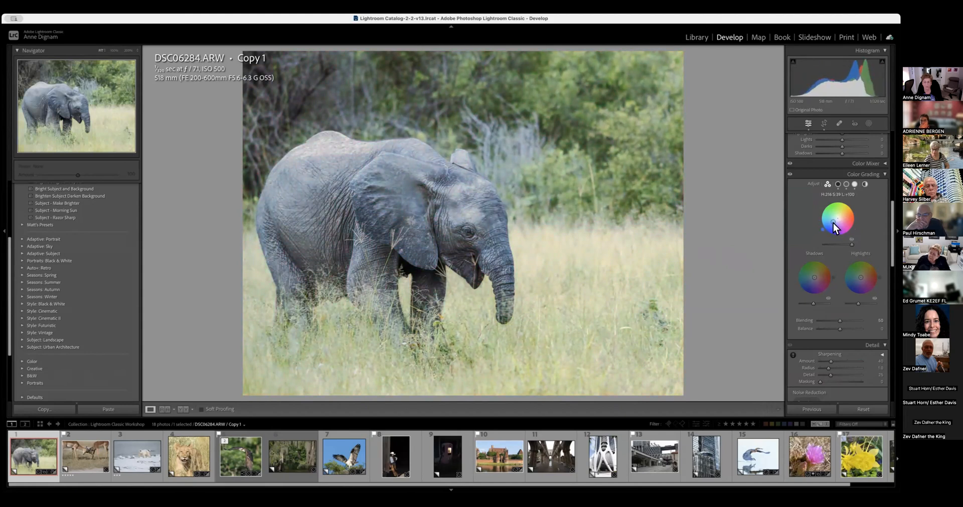
{"action": "double_click", "coordinate": [813, 181]}
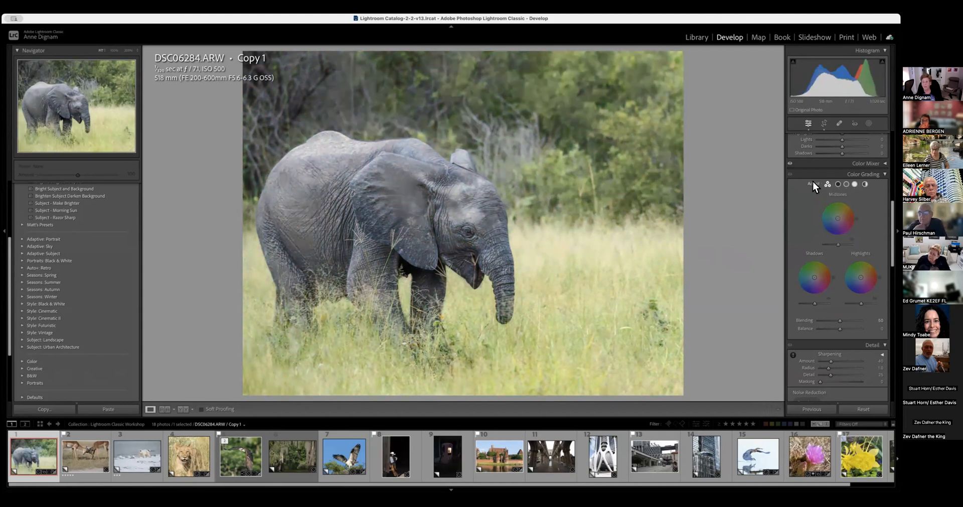
- Inspect the sharpness and noise on the elephant's head close up, then return to the full photo
{"action": "scroll", "coordinate": [818, 187], "scroll_direction": "down", "scroll_amount": 2}
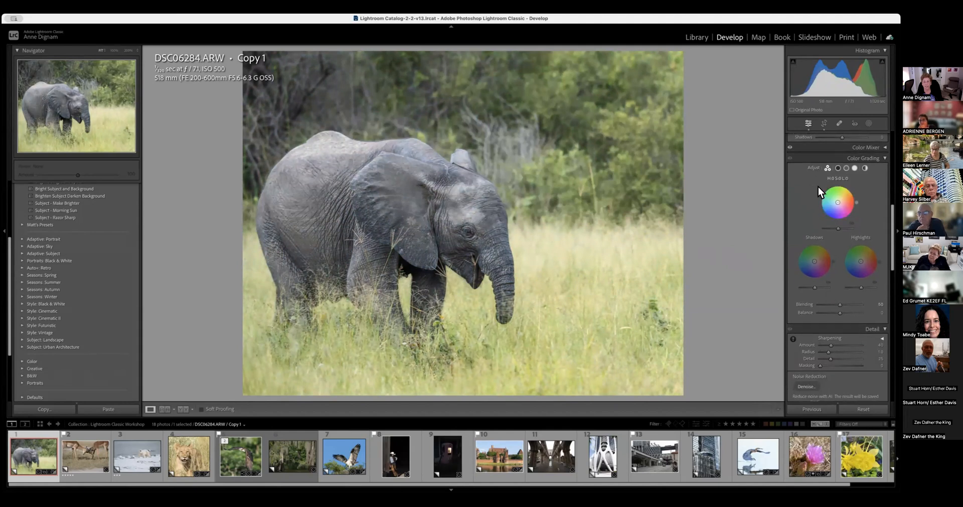
{"action": "scroll", "coordinate": [845, 233], "scroll_direction": "down", "scroll_amount": 6}
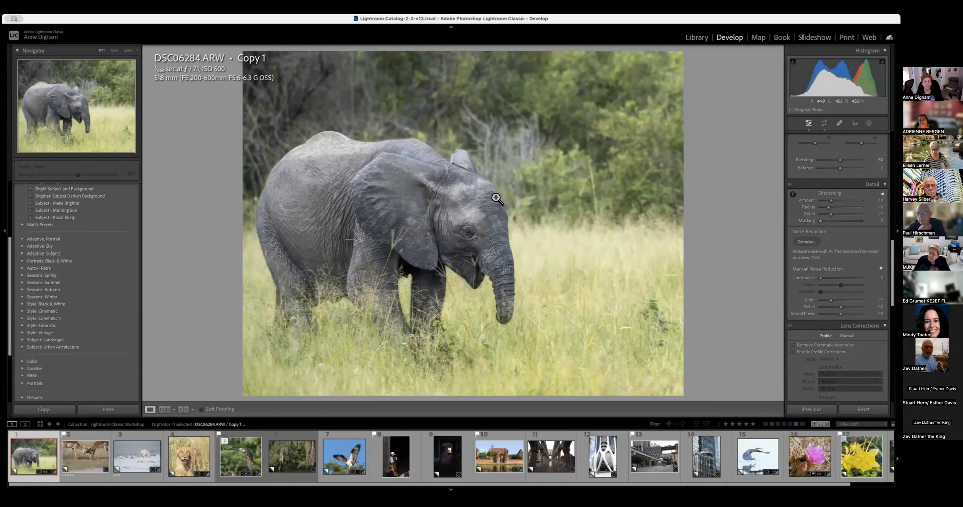
{"action": "left_click", "coordinate": [462, 219]}
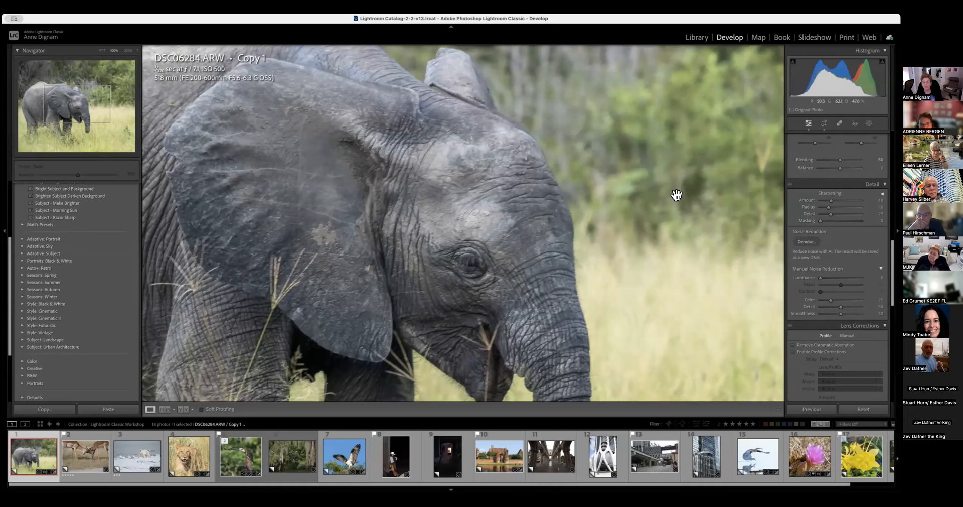
{"action": "left_click", "coordinate": [698, 226]}
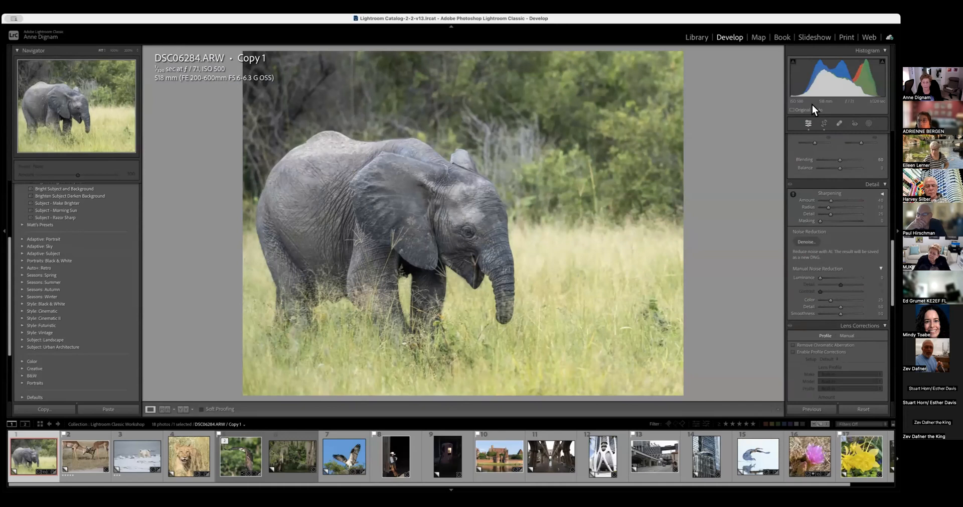
- Enable Remove Chromatic Aberration and Profile Corrections for the lens, switching both off and on again to compare
{"action": "scroll", "coordinate": [829, 306], "scroll_direction": "down", "scroll_amount": 2}
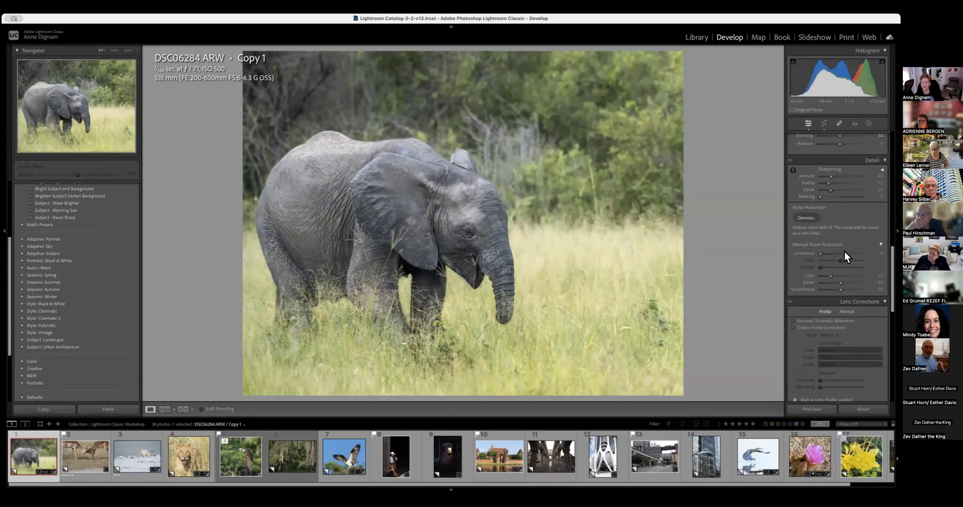
{"action": "scroll", "coordinate": [844, 251], "scroll_direction": "down", "scroll_amount": 4}
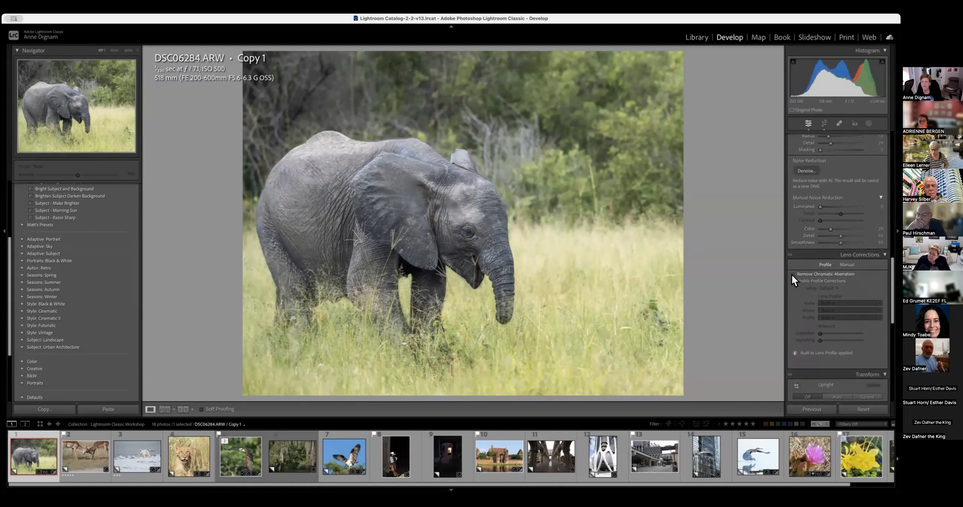
{"action": "left_click", "coordinate": [793, 274]}
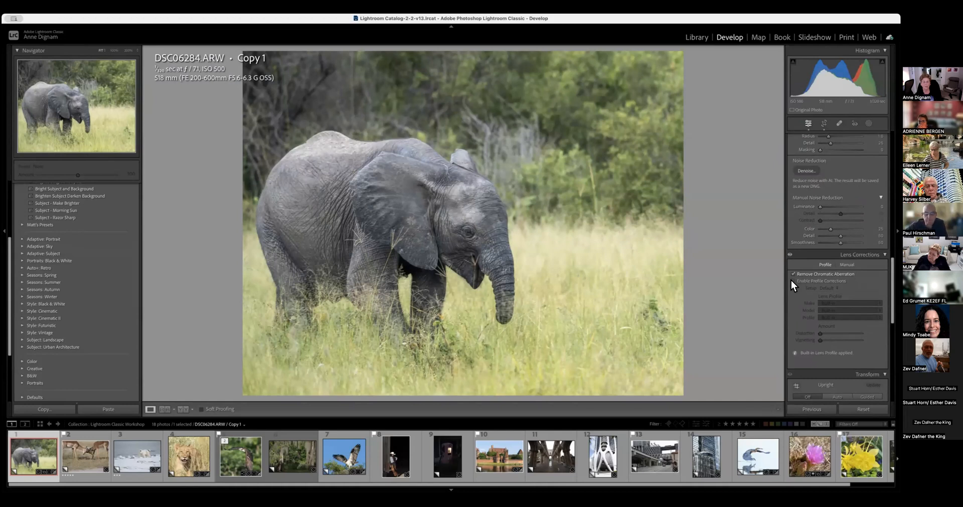
{"action": "left_click", "coordinate": [793, 280]}
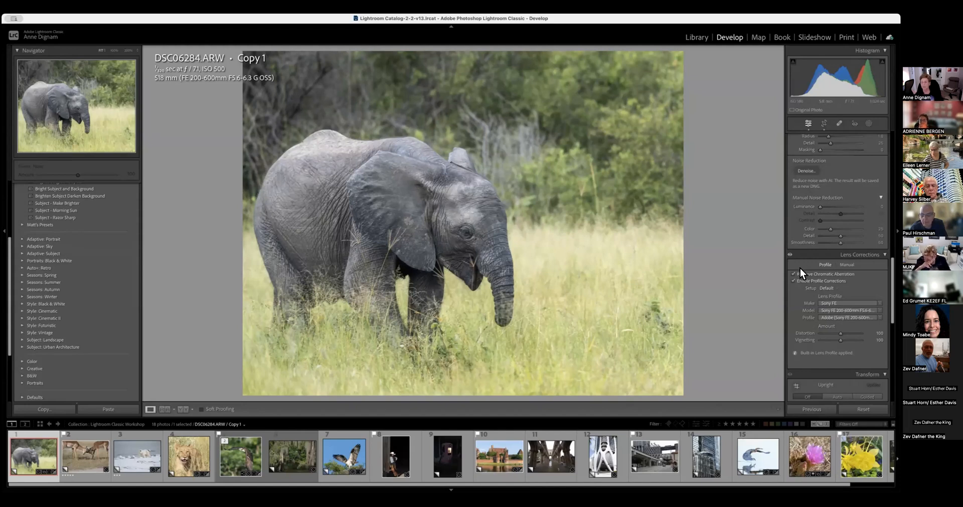
{"action": "left_click", "coordinate": [793, 280]}
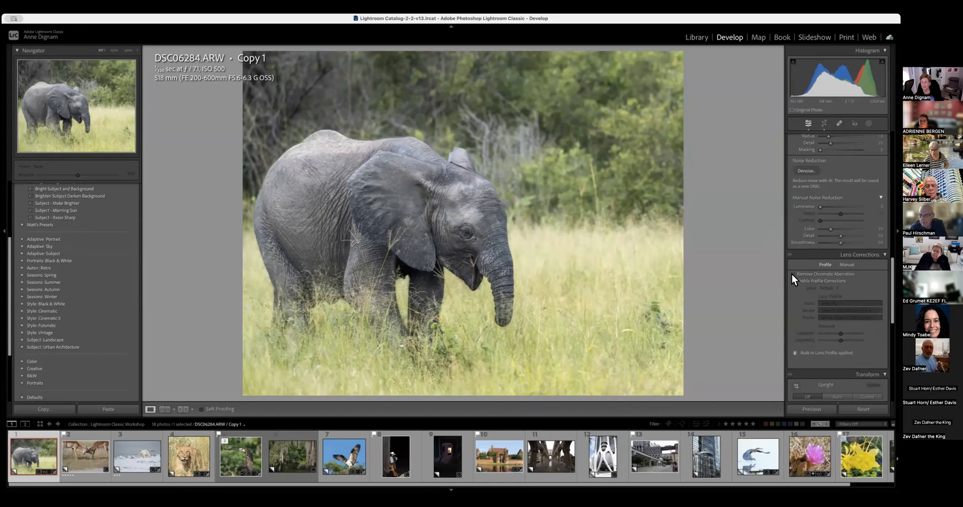
{"action": "left_click", "coordinate": [793, 274]}
{"action": "left_click", "coordinate": [792, 280]}
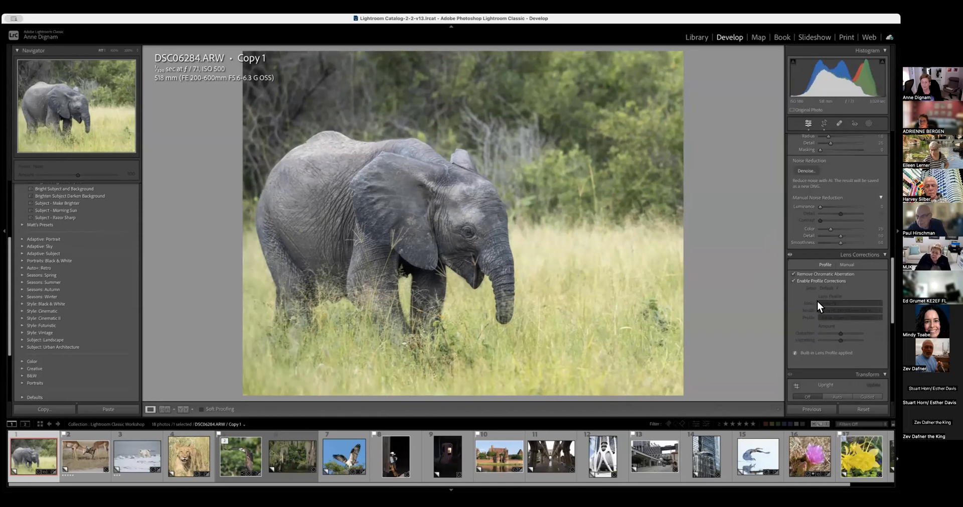
- Apply Lens Blur to the background of the elephant photo
{"action": "scroll", "coordinate": [815, 300], "scroll_direction": "down", "scroll_amount": 4}
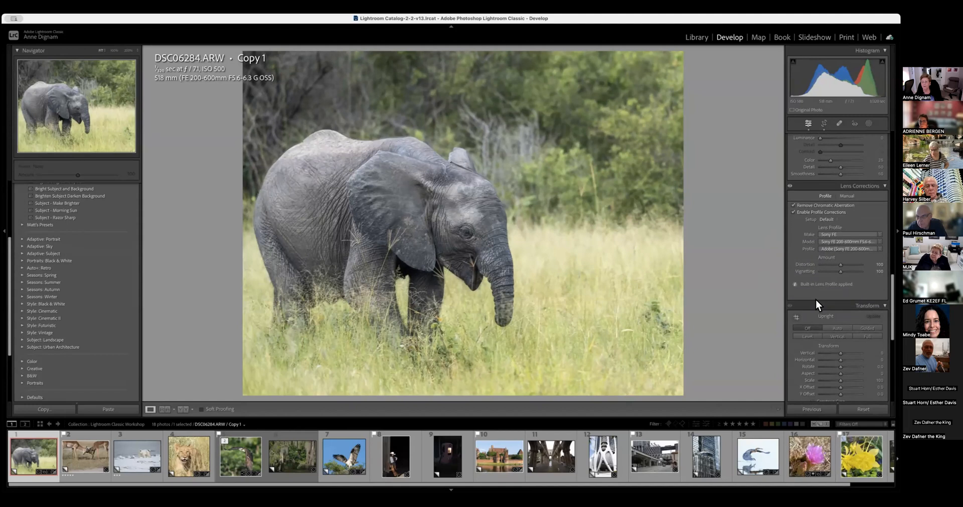
{"action": "scroll", "coordinate": [816, 299], "scroll_direction": "down", "scroll_amount": 1}
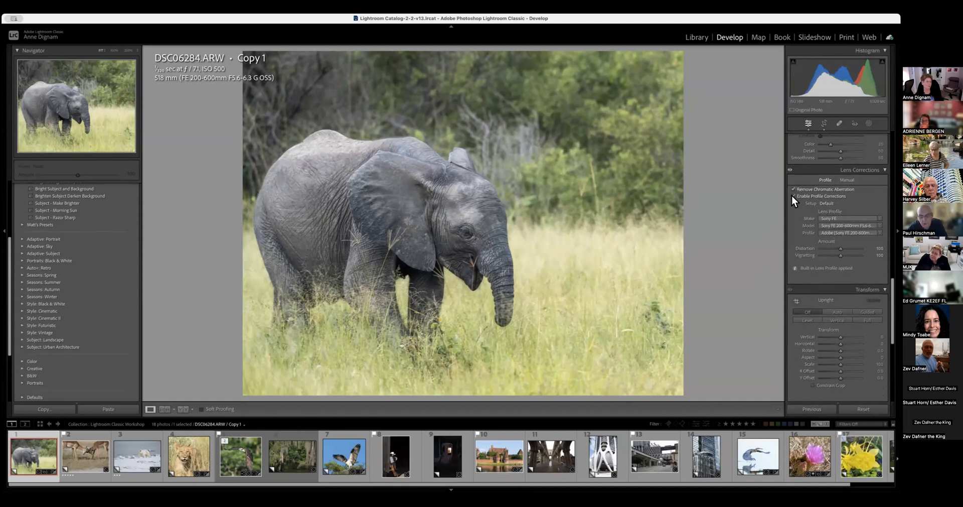
{"action": "scroll", "coordinate": [811, 317], "scroll_direction": "down", "scroll_amount": 3}
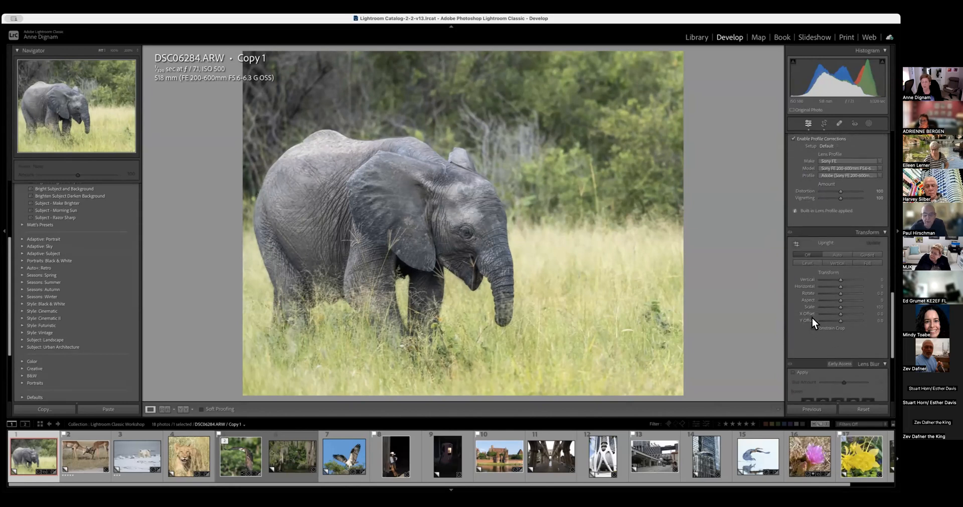
{"action": "scroll", "coordinate": [815, 288], "scroll_direction": "down", "scroll_amount": 1}
{"action": "scroll", "coordinate": [814, 288], "scroll_direction": "down", "scroll_amount": 7}
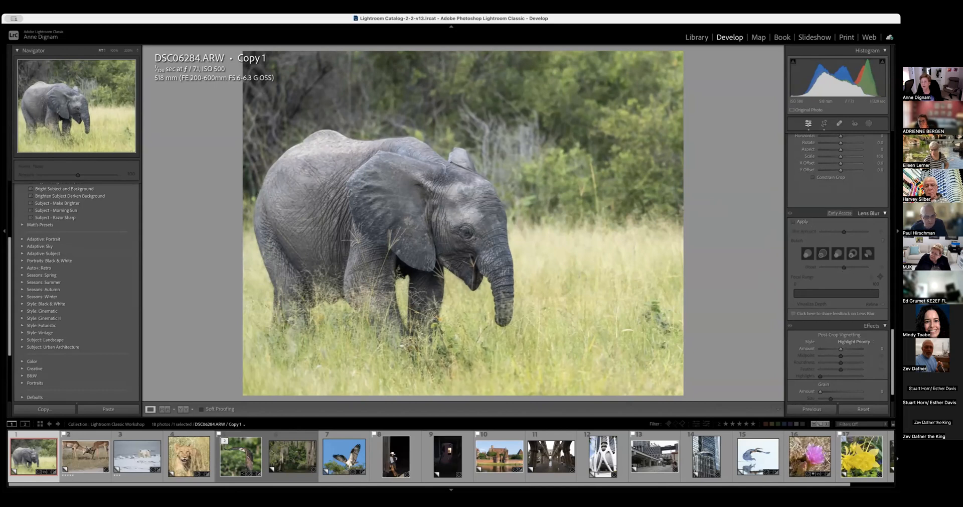
{"action": "left_click", "coordinate": [793, 221]}
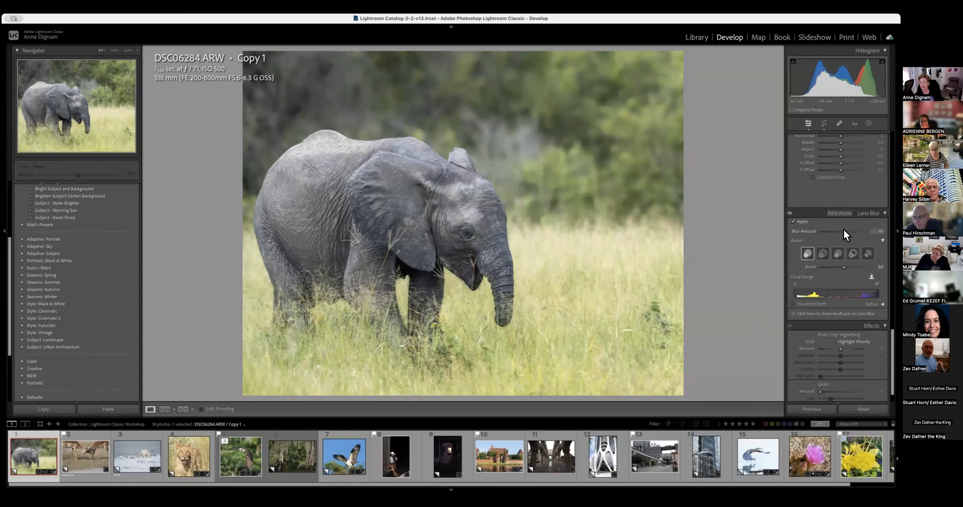
- Try a Lens Blur amount of 83 with the focal range shifted to the distant background, then move the range back to the foreground
{"action": "left_click_drag", "start_coordinate": [844, 231], "coordinate": [857, 232]}
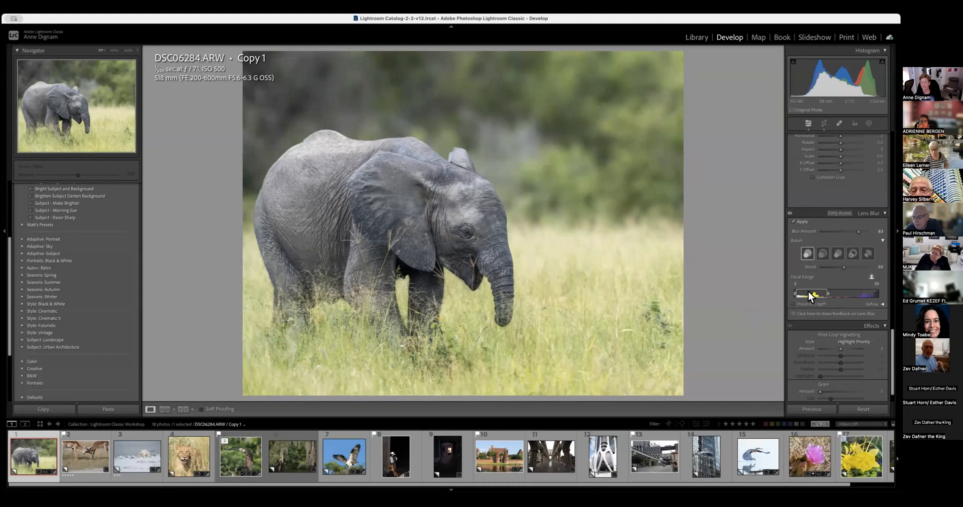
{"action": "left_click_drag", "start_coordinate": [809, 291], "coordinate": [838, 295]}
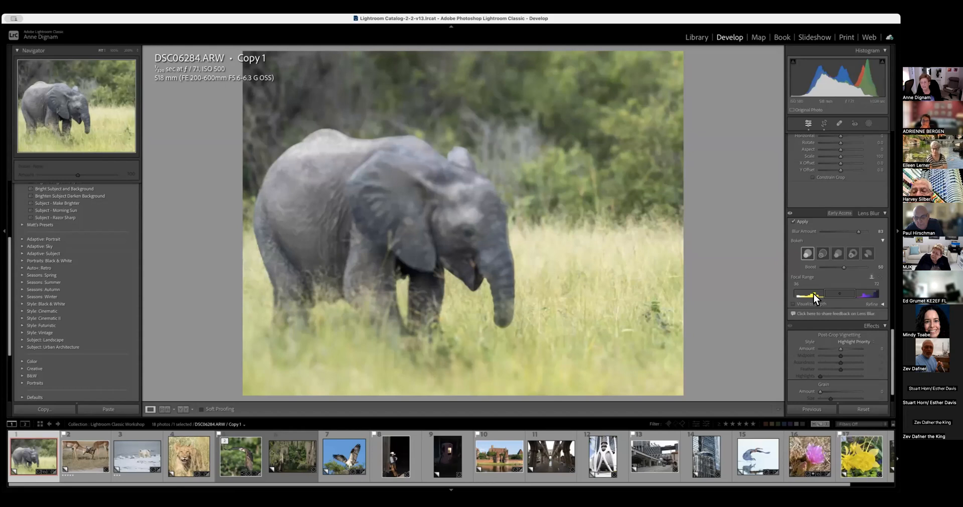
{"action": "left_click_drag", "start_coordinate": [841, 293], "coordinate": [861, 293]}
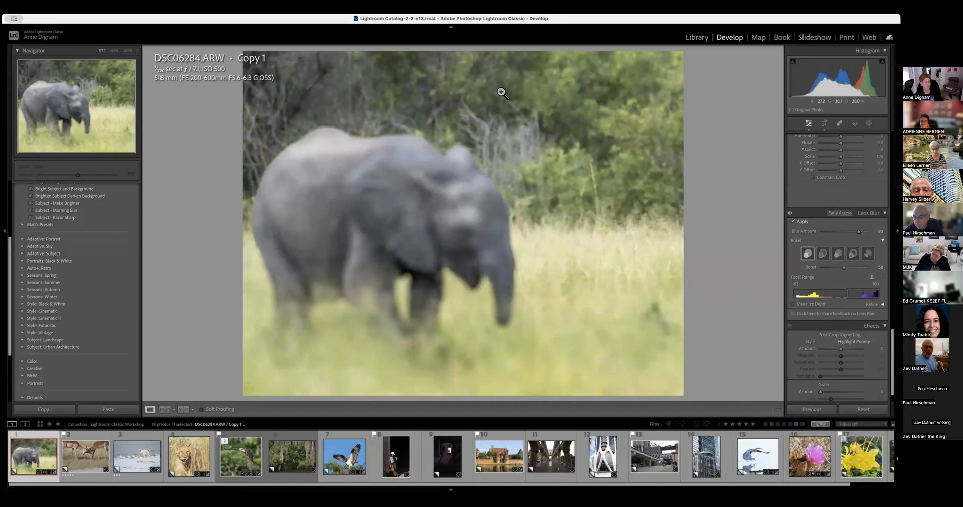
{"action": "left_click_drag", "start_coordinate": [853, 294], "coordinate": [791, 291]}
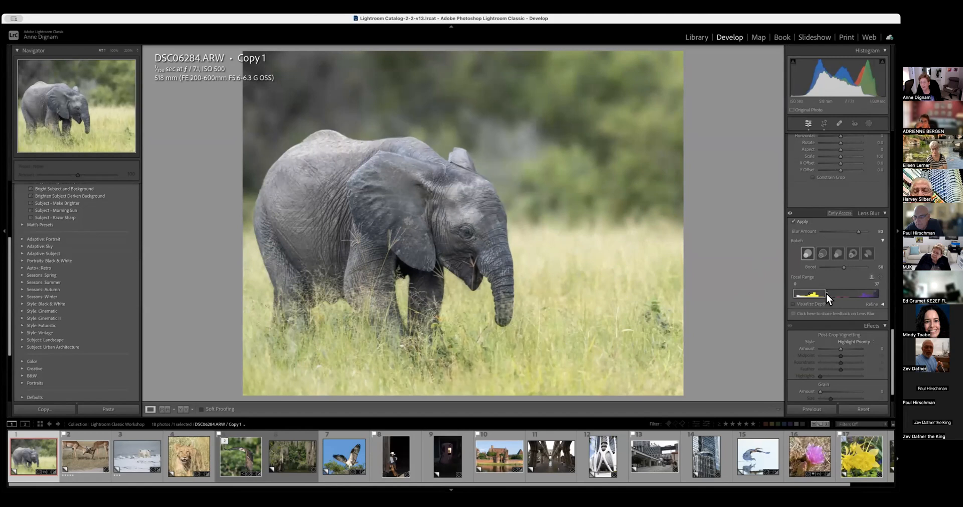
- Try narrower and wider Lens Blur focal ranges, ending with a range that starts at 0 and covers the whole elephant
{"action": "left_click_drag", "start_coordinate": [826, 293], "coordinate": [817, 293]}
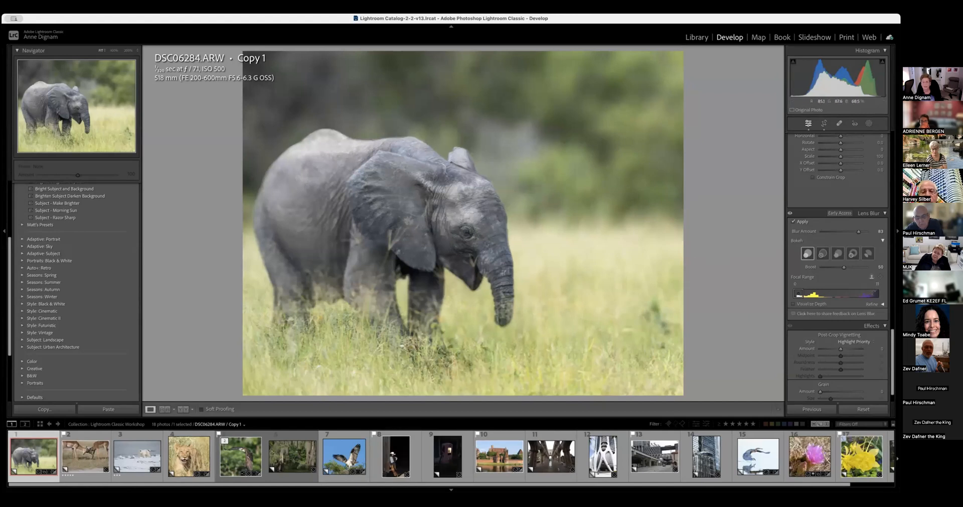
{"action": "left_click_drag", "start_coordinate": [809, 293], "coordinate": [833, 294]}
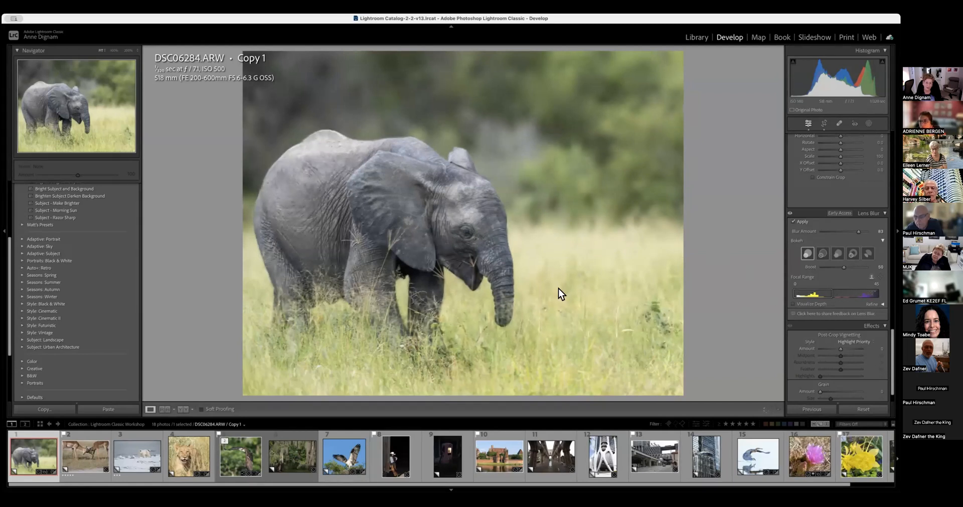
{"action": "left_click_drag", "start_coordinate": [833, 293], "coordinate": [749, 284]}
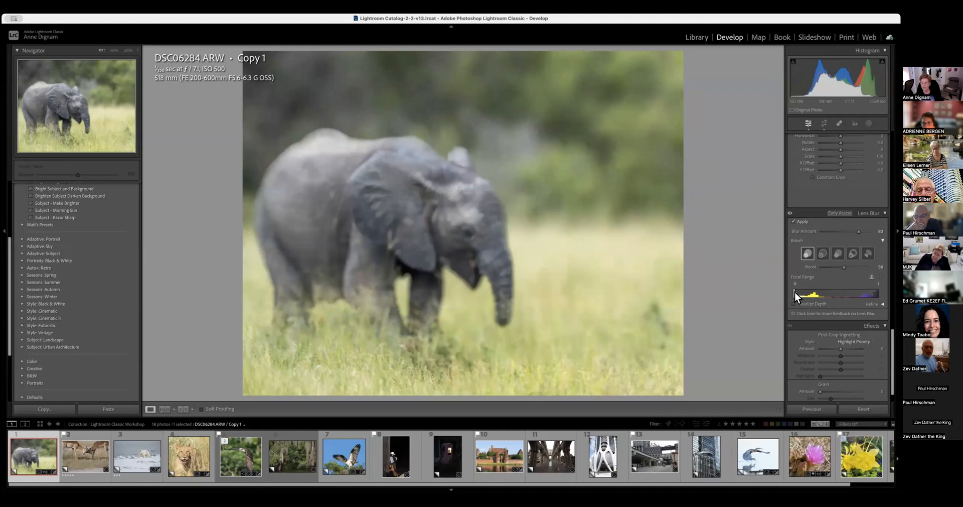
{"action": "left_click_drag", "start_coordinate": [803, 292], "coordinate": [810, 291]}
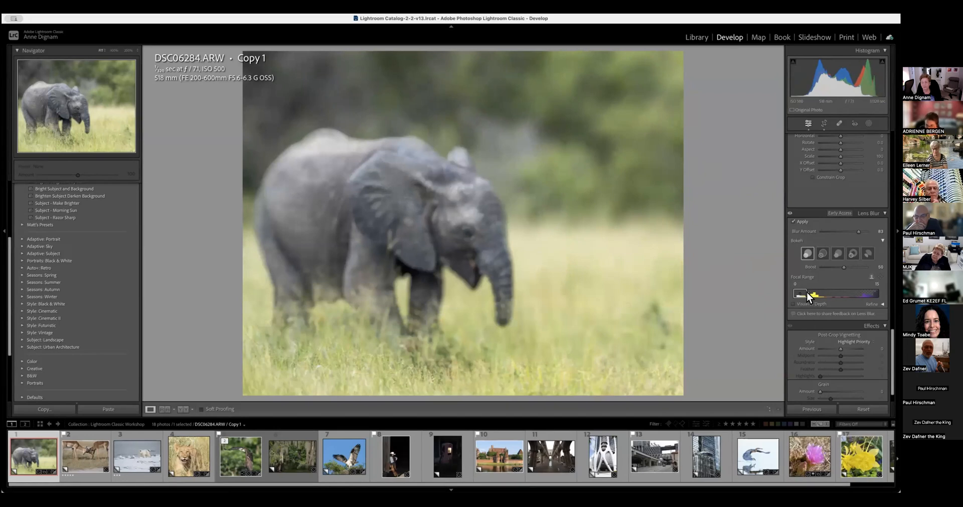
{"action": "left_click_drag", "start_coordinate": [808, 292], "coordinate": [820, 293]}
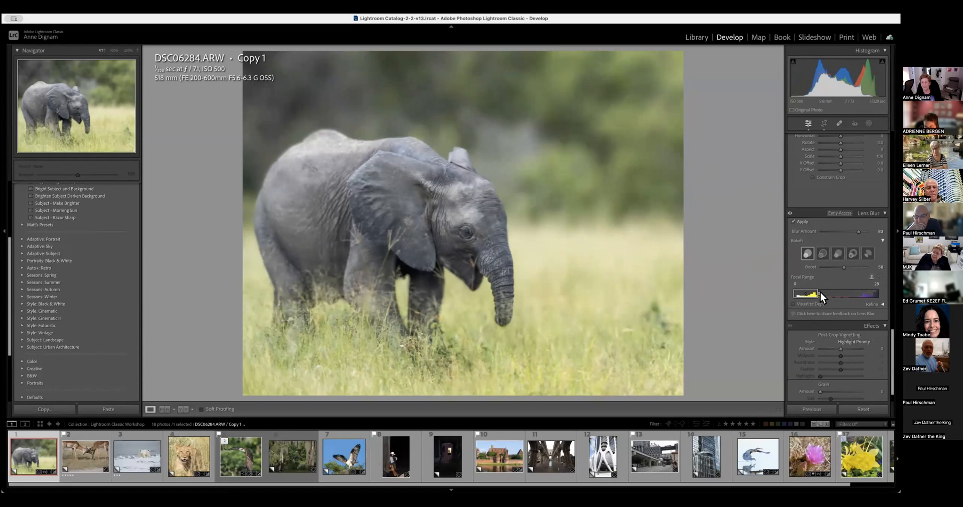
{"action": "left_click_drag", "start_coordinate": [818, 291], "coordinate": [827, 292]}
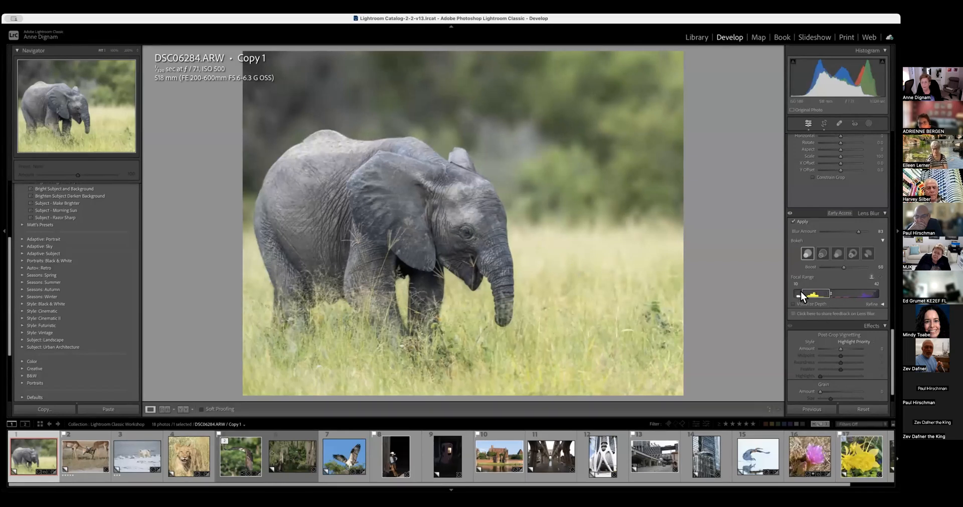
{"action": "left_click_drag", "start_coordinate": [796, 291], "coordinate": [794, 291]}
- Set the Lens Blur amount to 60 and give the Post-Crop Vignetting a slight positive amount
{"action": "left_click_drag", "start_coordinate": [858, 231], "coordinate": [844, 232]}
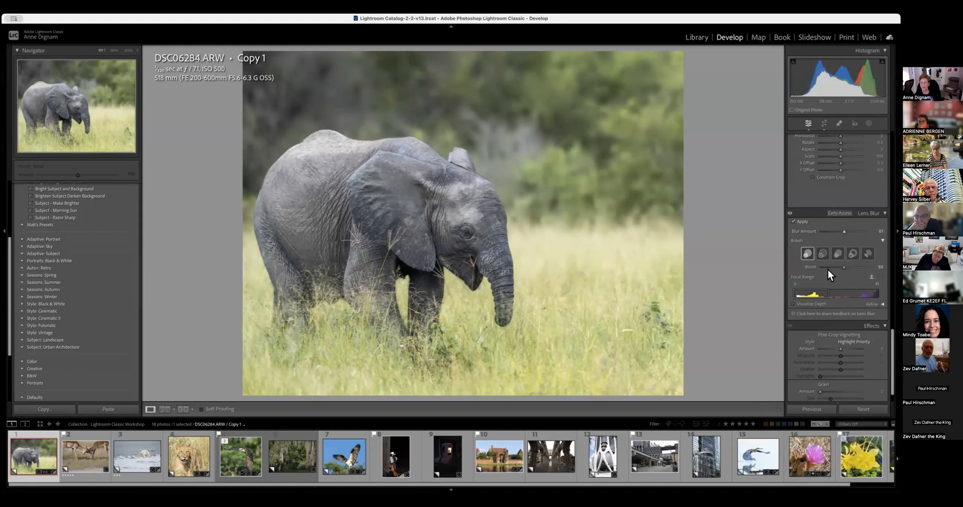
{"action": "left_click_drag", "start_coordinate": [844, 230], "coordinate": [847, 231]}
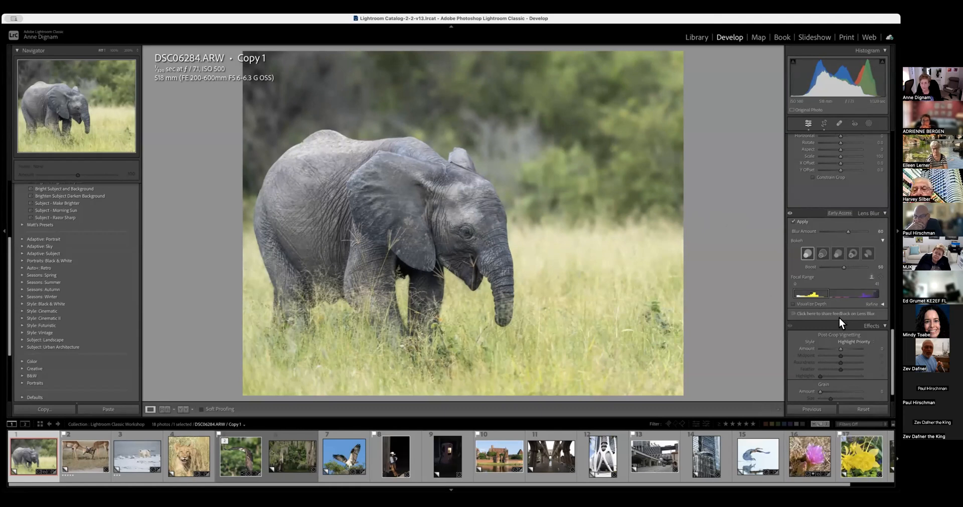
{"action": "scroll", "coordinate": [845, 307], "scroll_direction": "down", "scroll_amount": 1}
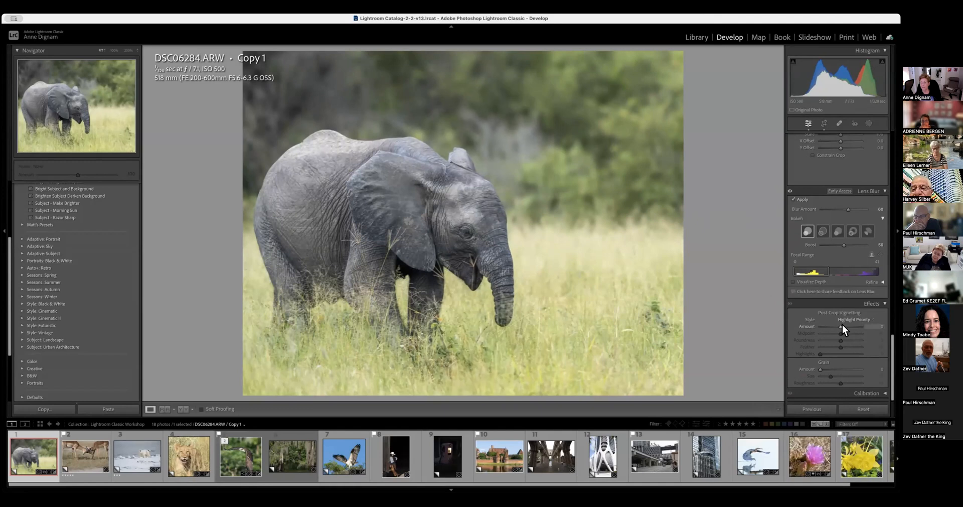
{"action": "mouse_move", "coordinate": [840, 324]}
{"action": "left_mouse_down"}
{"action": "mouse_move", "coordinate": [832, 326]}
{"action": "mouse_move", "coordinate": [850, 326]}
{"action": "mouse_move", "coordinate": [840, 329]}
{"action": "left_mouse_up"}
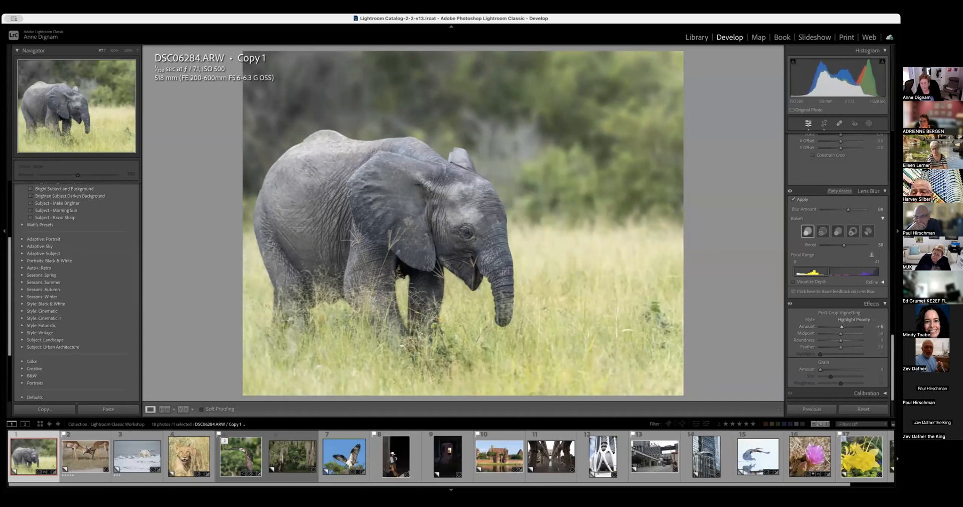
- Review the adjustments from Effects back up to Basic, then look at the Crop and Red Eye Correction tools and leave both without changes
{"action": "scroll", "coordinate": [840, 329], "scroll_direction": "up", "scroll_amount": 1}
{"action": "scroll", "coordinate": [839, 329], "scroll_direction": "down", "scroll_amount": 2}
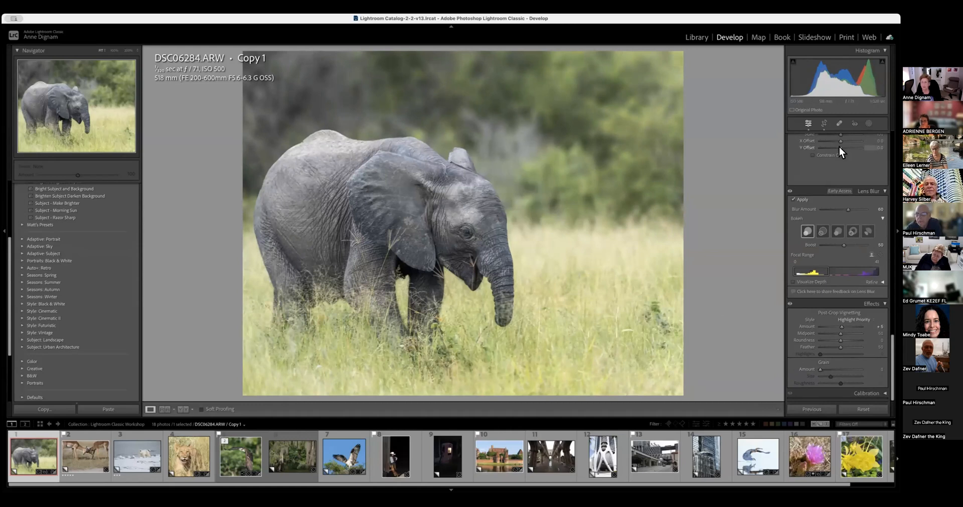
{"action": "scroll", "coordinate": [840, 148], "scroll_direction": "up", "scroll_amount": 4}
{"action": "scroll", "coordinate": [839, 146], "scroll_direction": "up", "scroll_amount": 2}
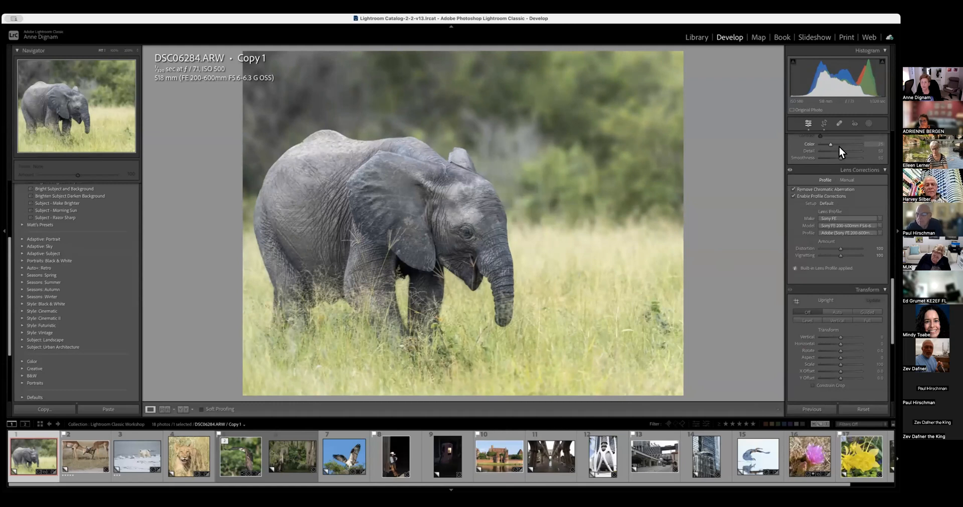
{"action": "scroll", "coordinate": [827, 223], "scroll_direction": "up", "scroll_amount": 6}
{"action": "left_click_drag", "start_coordinate": [856, 226], "coordinate": [842, 204]}
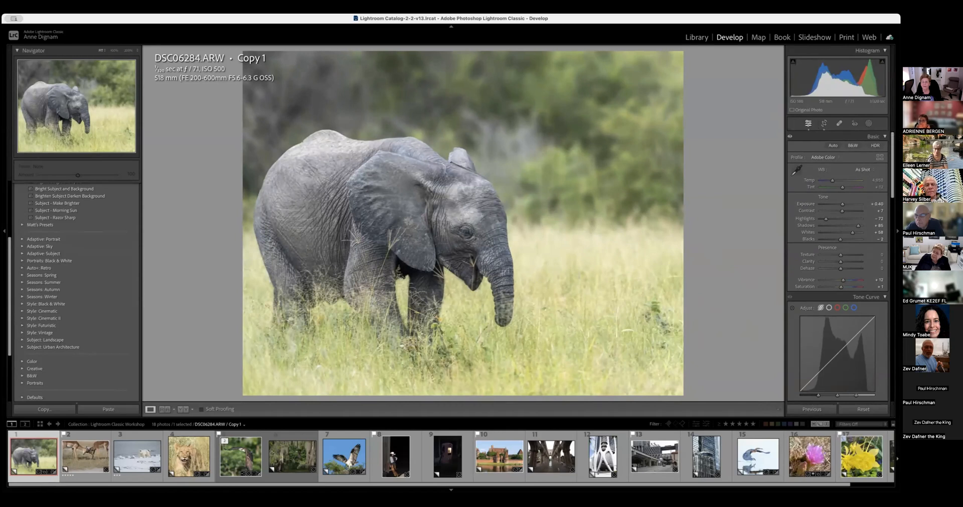
{"action": "left_click", "coordinate": [824, 123]}
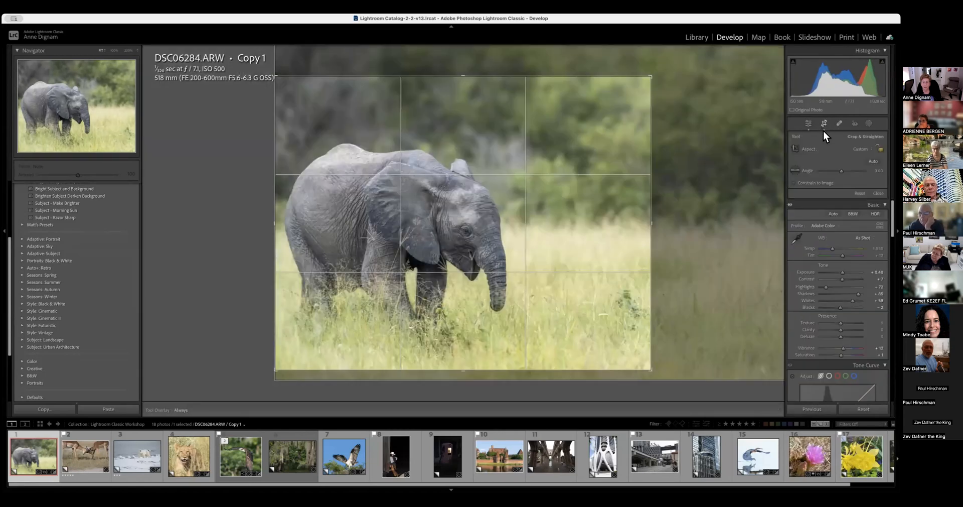
{"action": "left_click", "coordinate": [825, 123]}
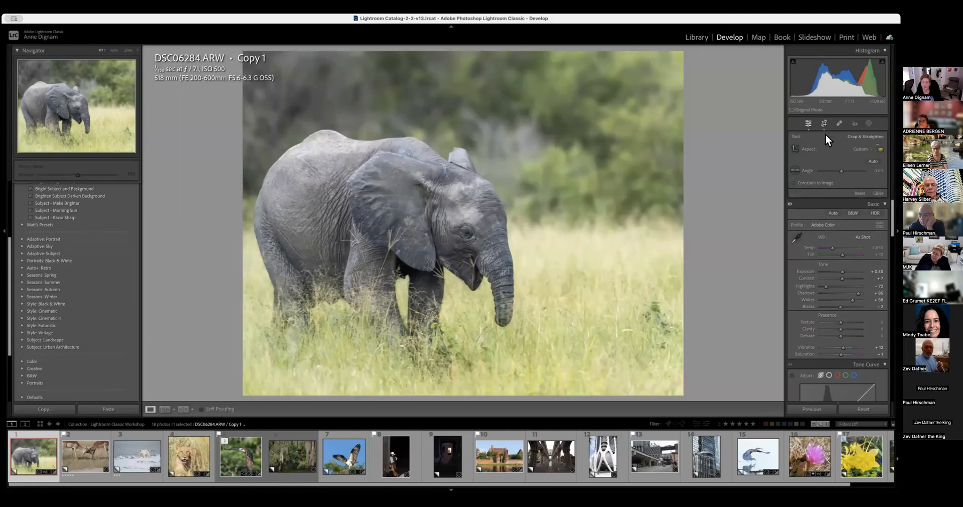
{"action": "left_click", "coordinate": [855, 123]}
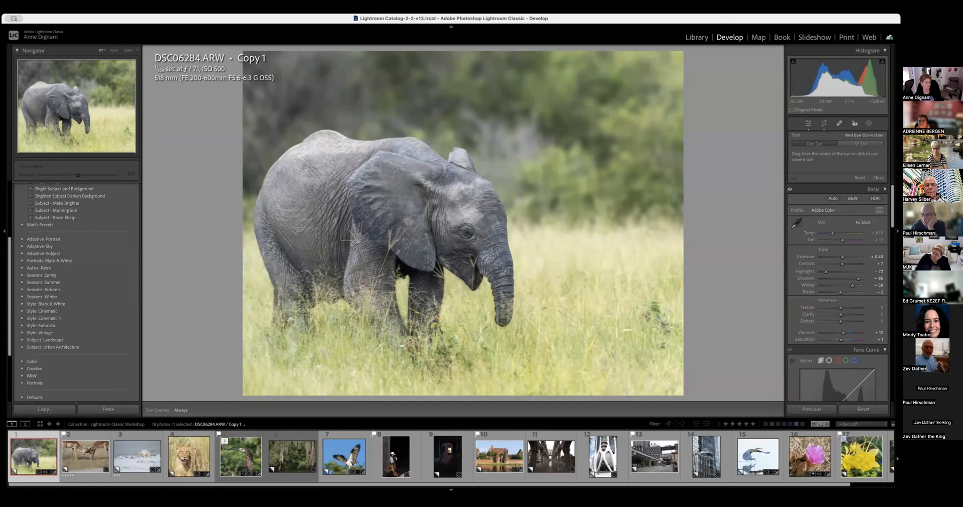
{"action": "left_click", "coordinate": [855, 123]}
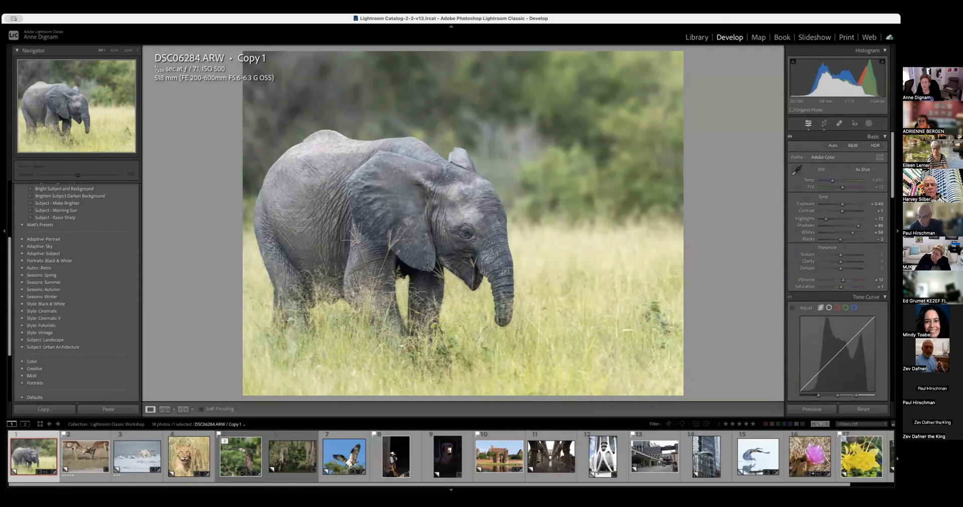
- Paint a brush mask over the grass beside the elephant's trunk and lower its Highlights to about -22 and Whites to -12
{"action": "left_click", "coordinate": [869, 123]}
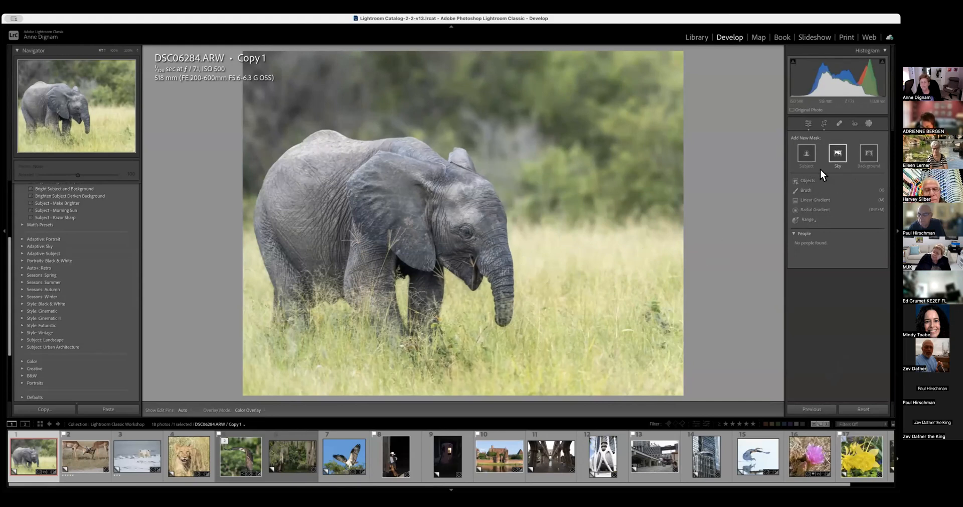
{"action": "left_click", "coordinate": [802, 190]}
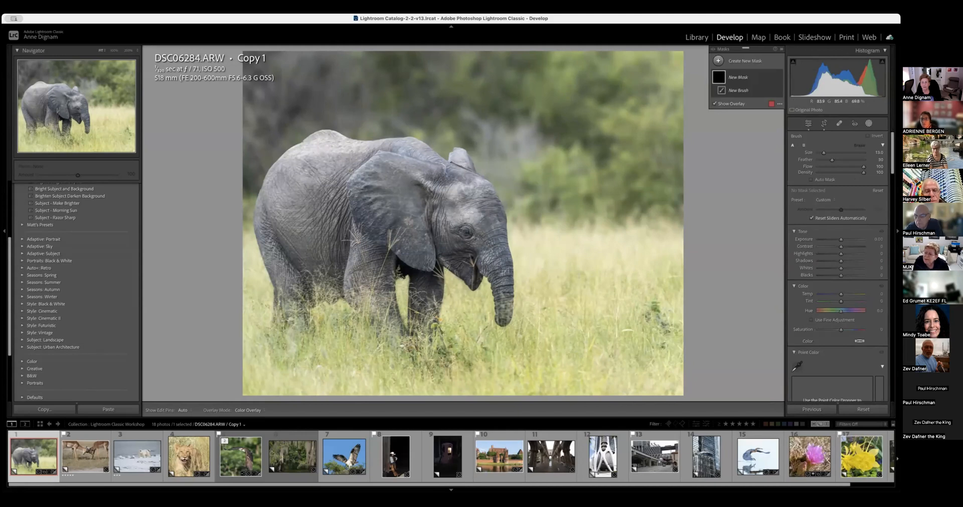
{"action": "key", "text": "h"}
{"action": "mouse_move", "coordinate": [649, 243]}
{"action": "left_mouse_down"}
{"action": "mouse_move", "coordinate": [536, 242]}
{"action": "mouse_move", "coordinate": [556, 255]}
{"action": "mouse_move", "coordinate": [677, 238]}
{"action": "mouse_move", "coordinate": [524, 235]}
{"action": "left_mouse_up"}
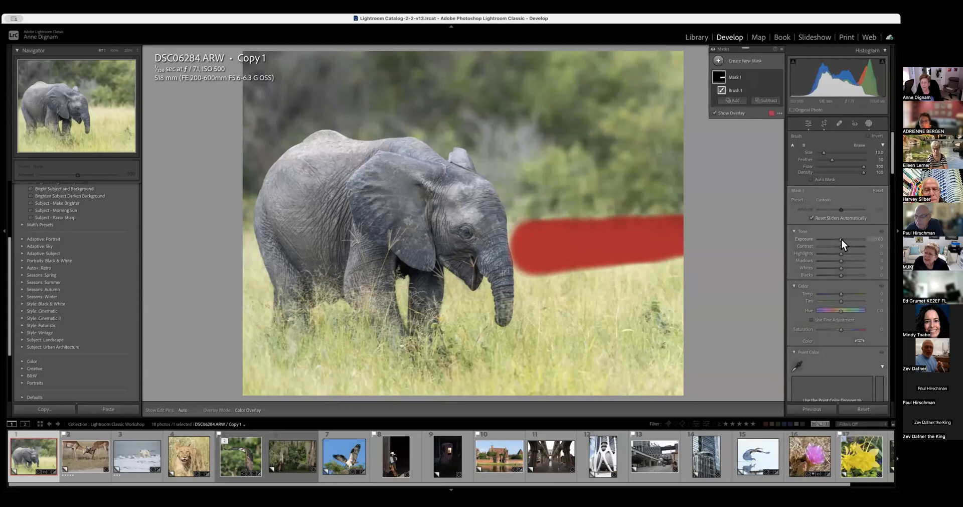
{"action": "left_click_drag", "start_coordinate": [840, 267], "coordinate": [835, 251]}
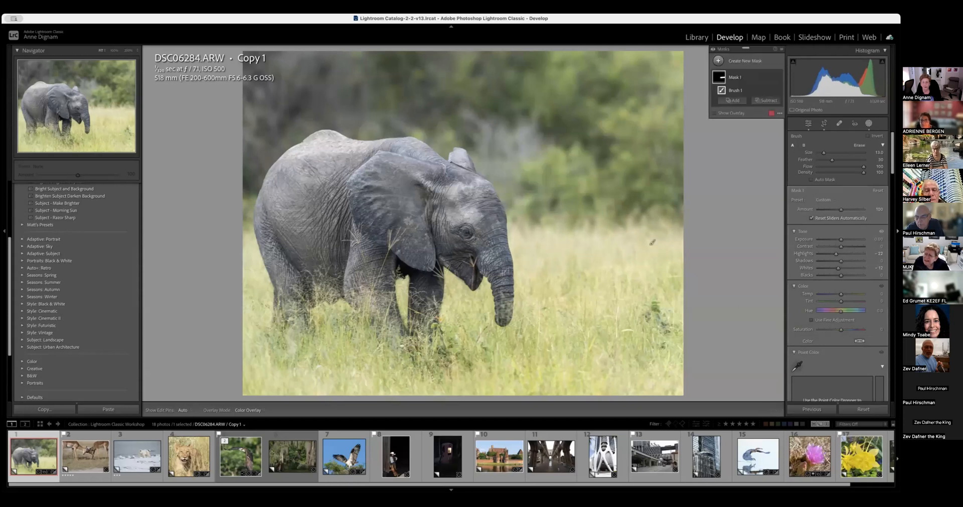
- Check the photo in full-screen preview, then hide and show the brush mask several times to compare its effect
{"action": "key", "text": "f"}
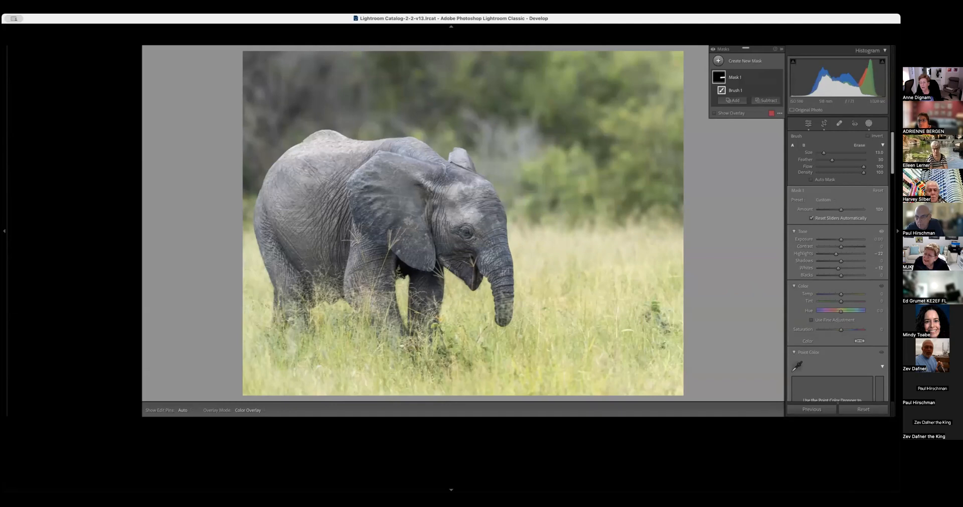
{"action": "key", "text": "f"}
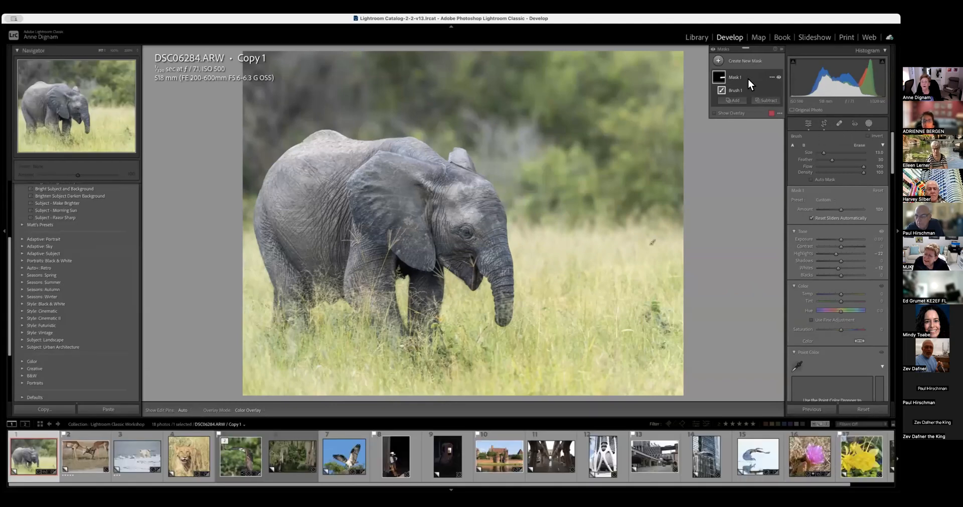
{"action": "left_click", "coordinate": [779, 76]}
{"action": "left_click", "coordinate": [779, 77]}
{"action": "left_click", "coordinate": [778, 76]}
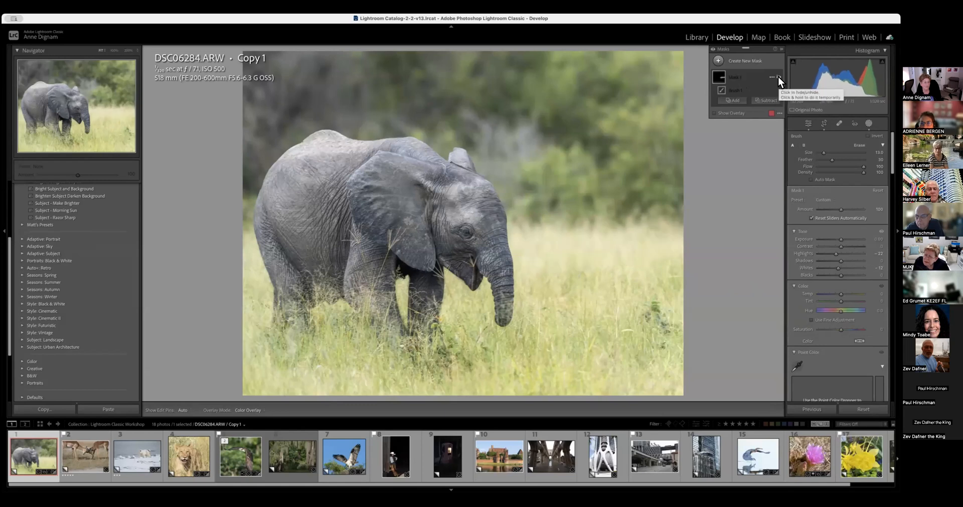
{"action": "left_click", "coordinate": [778, 76]}
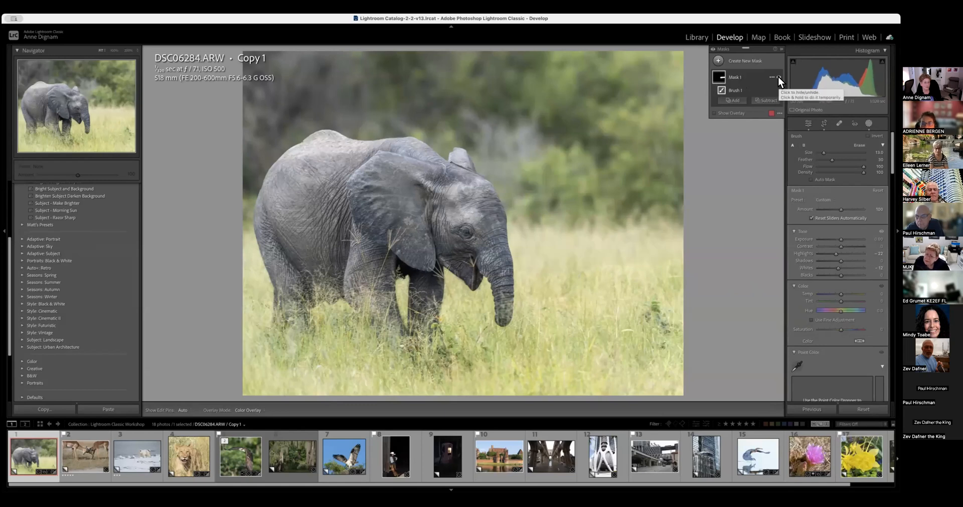
{"action": "left_click", "coordinate": [778, 76]}
{"action": "left_click", "coordinate": [778, 76]}
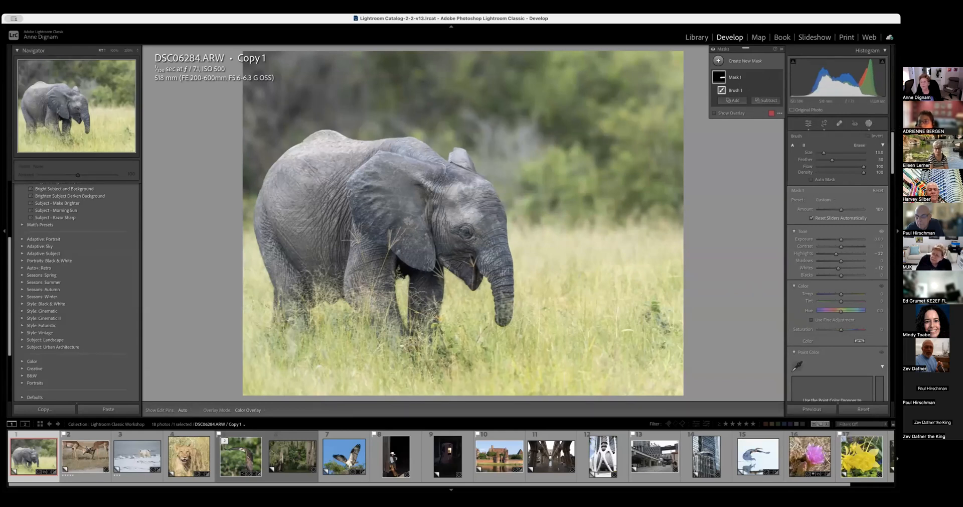
- Leave and reopen Masking, return to the global adjustments, then look at the healing tool's modes and close it
{"action": "left_click", "coordinate": [869, 123]}
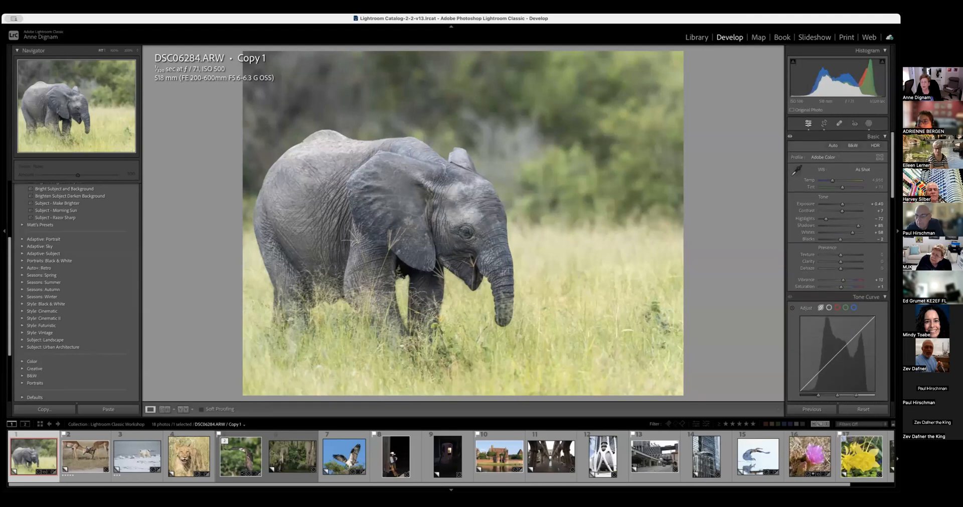
{"action": "left_click", "coordinate": [869, 123]}
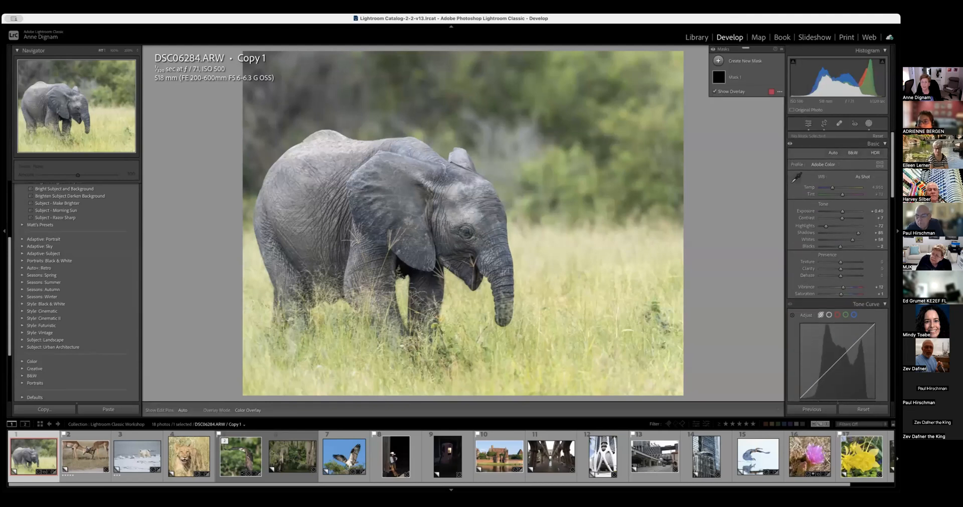
{"action": "left_click", "coordinate": [808, 123]}
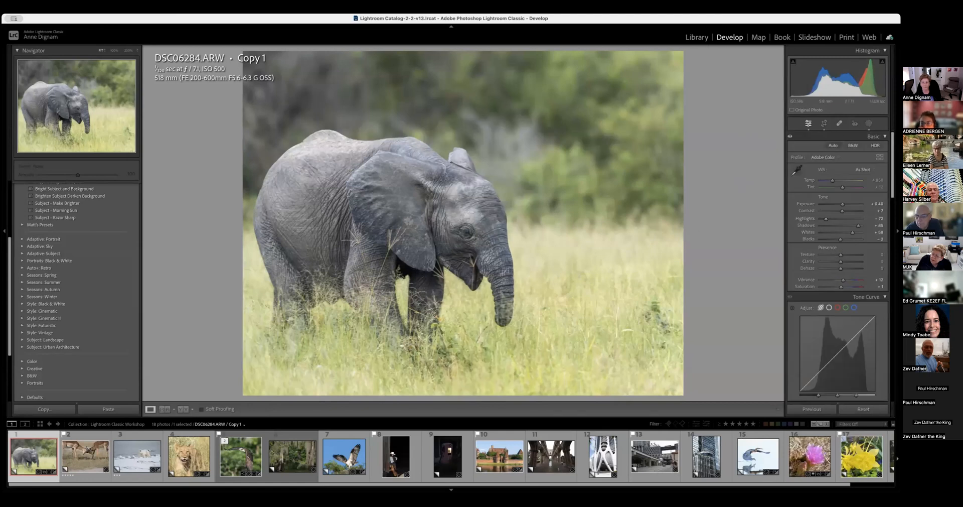
{"action": "left_click", "coordinate": [839, 122]}
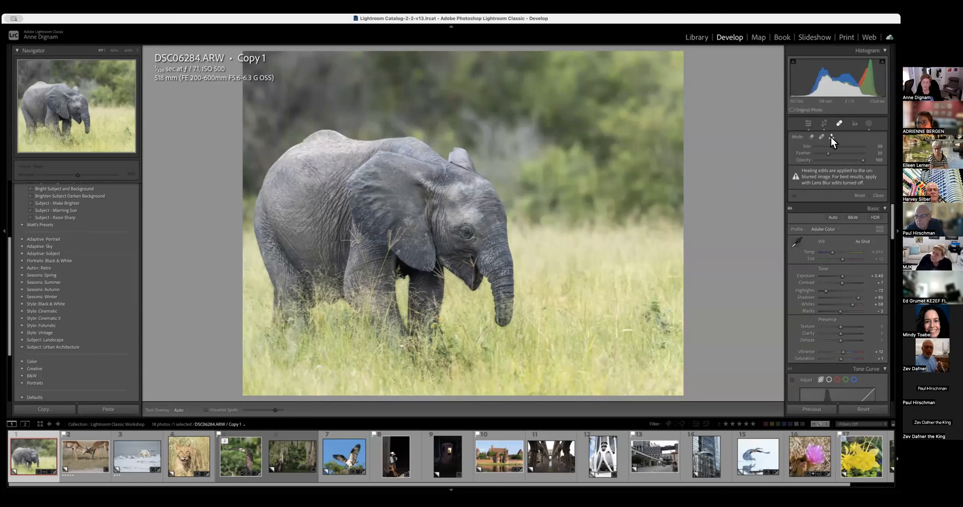
{"action": "left_click", "coordinate": [838, 124]}
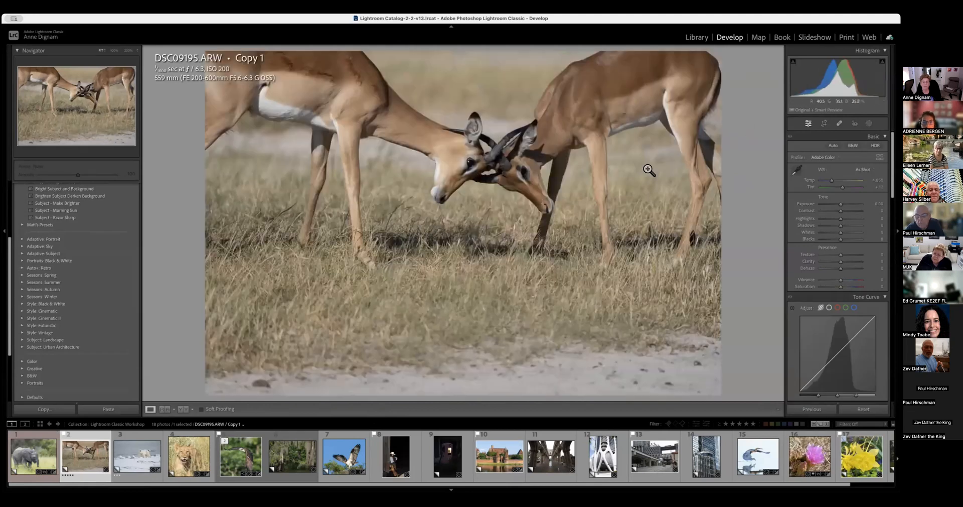
- Crop the antelope photo to a nearly square frame around the two locked heads, trimming all four sides, and apply the crop
{"action": "left_click", "coordinate": [823, 123]}
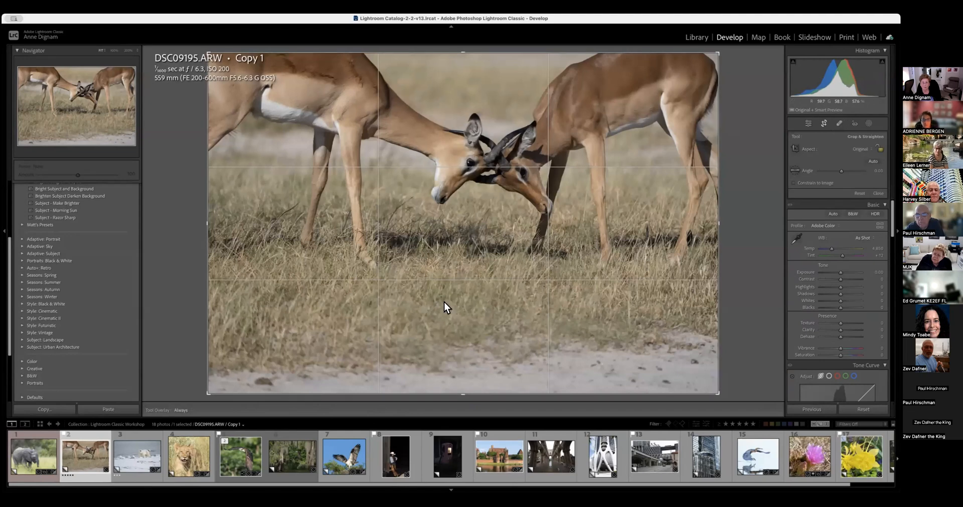
{"action": "left_click_drag", "start_coordinate": [470, 394], "coordinate": [469, 333]}
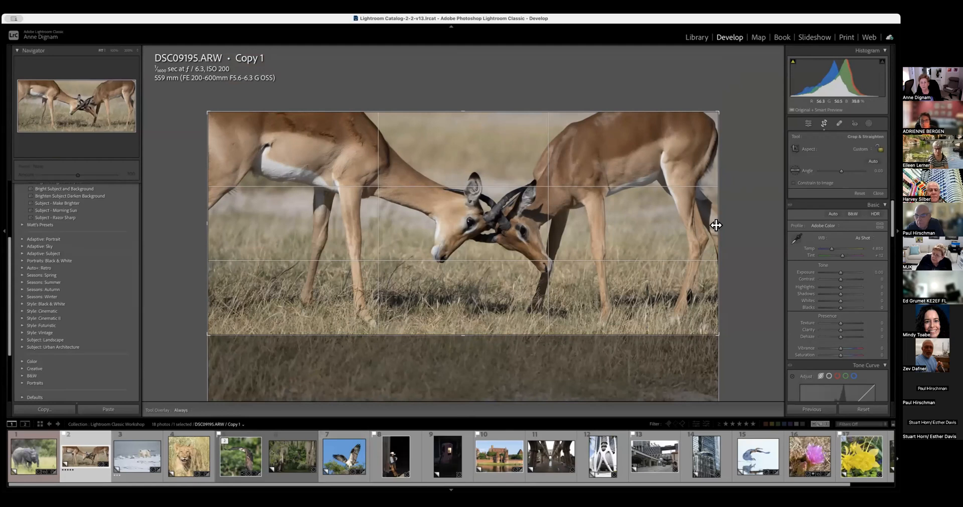
{"action": "left_click_drag", "start_coordinate": [718, 223], "coordinate": [643, 221]}
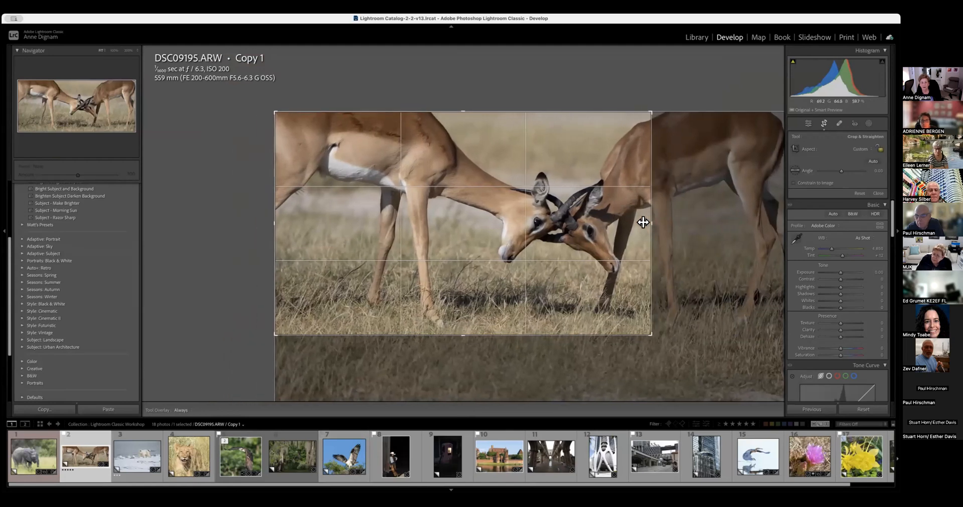
{"action": "left_click_drag", "start_coordinate": [288, 228], "coordinate": [383, 224]}
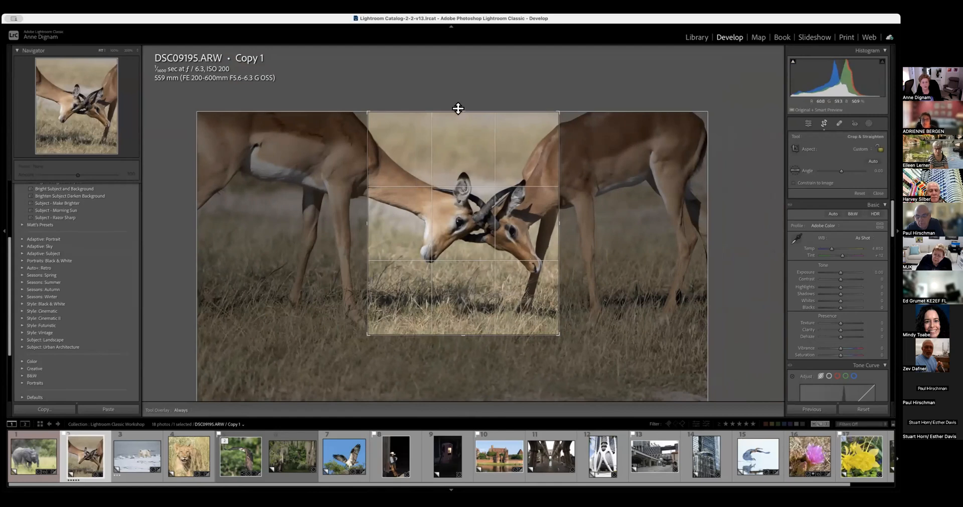
{"action": "left_click_drag", "start_coordinate": [461, 108], "coordinate": [460, 121]}
{"action": "left_click_drag", "start_coordinate": [467, 324], "coordinate": [467, 310]}
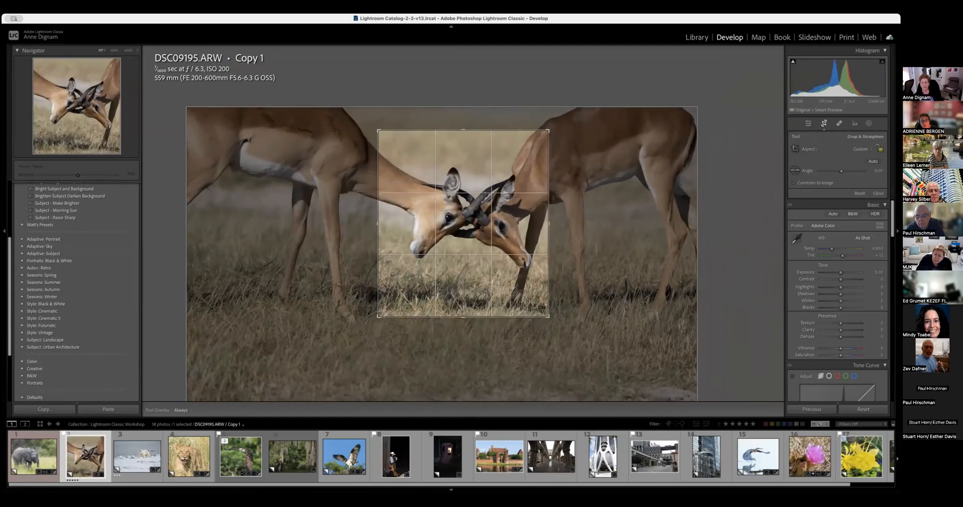
{"action": "left_click", "coordinate": [826, 122]}
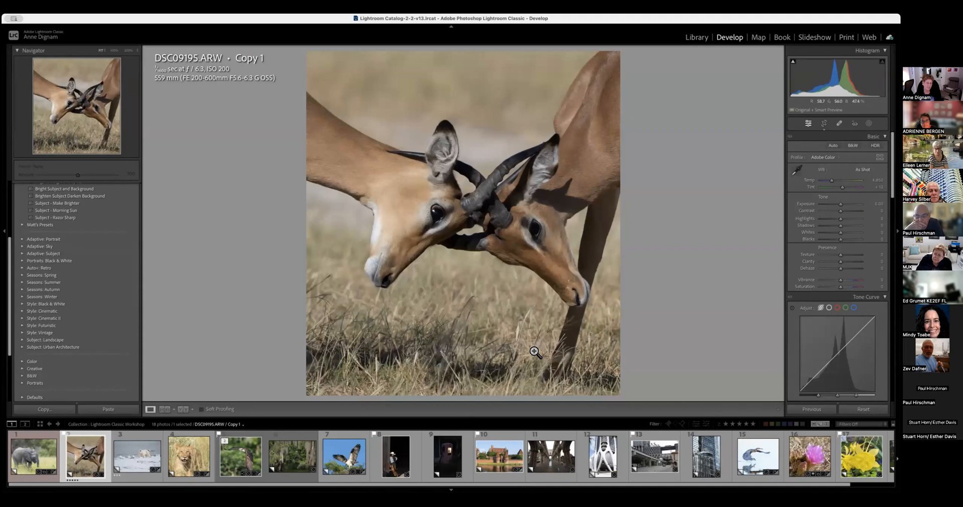
- Apply Auto tone to the antelope photo, then set Shadows to about +85, Blacks +18 and Clarity +7, and raise Saturation slightly
{"action": "left_click", "coordinate": [833, 145]}
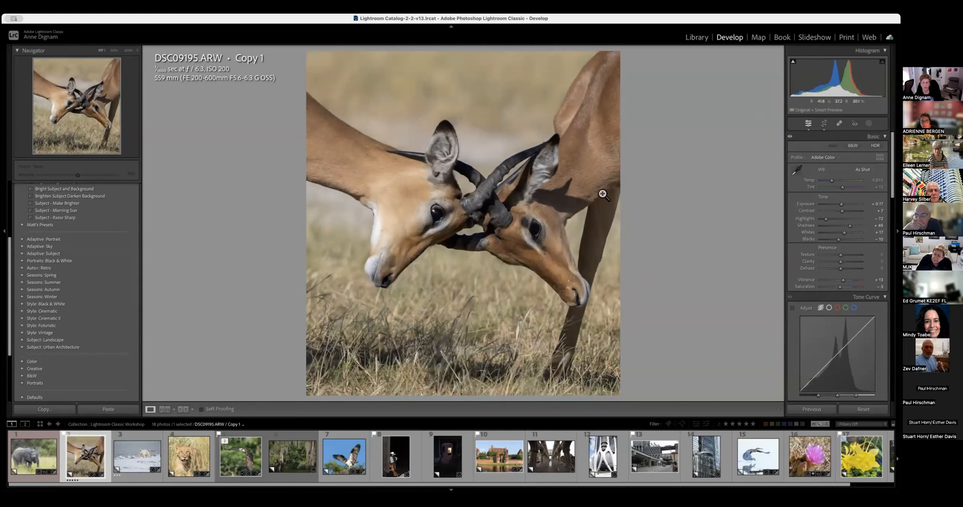
{"action": "left_click", "coordinate": [837, 239], "text": "alt"}
{"action": "left_click_drag", "start_coordinate": [837, 239], "coordinate": [858, 226]}
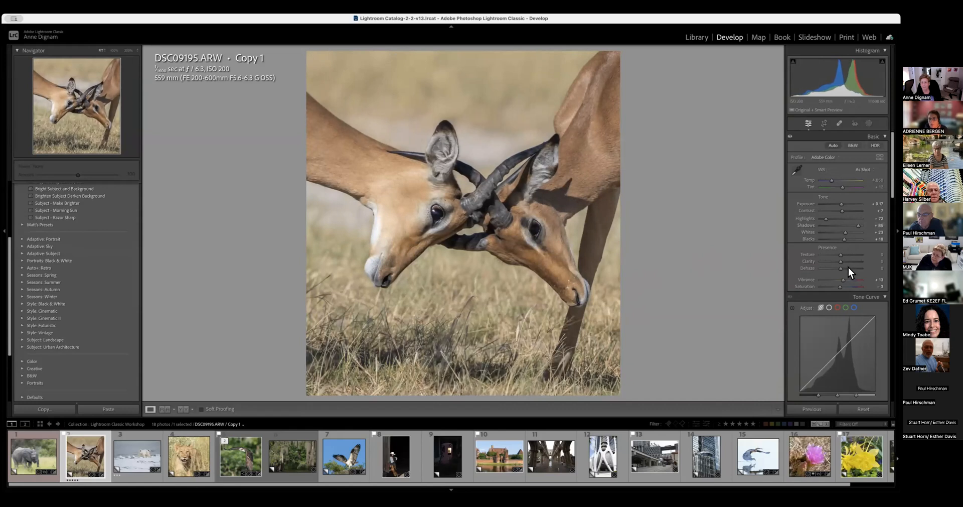
{"action": "left_click_drag", "start_coordinate": [839, 261], "coordinate": [841, 261]}
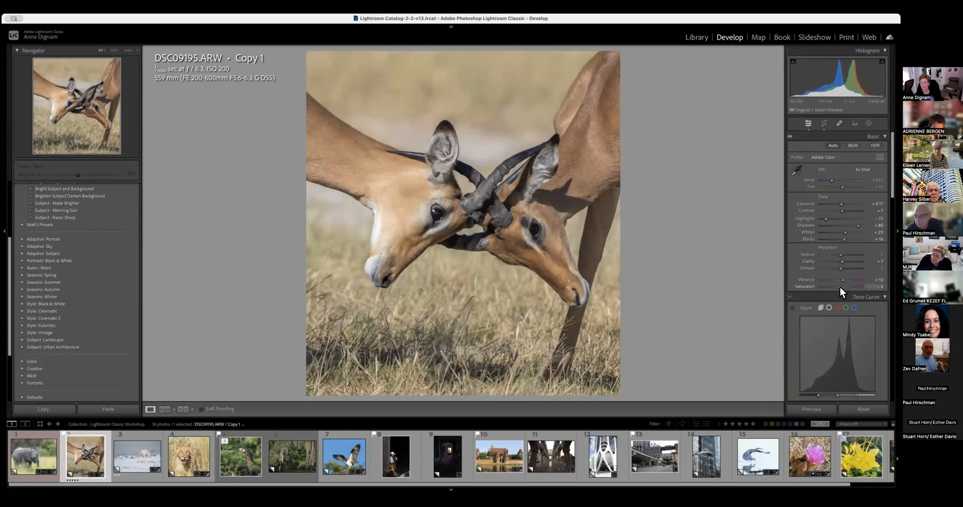
{"action": "left_click_drag", "start_coordinate": [841, 286], "coordinate": [842, 287]}
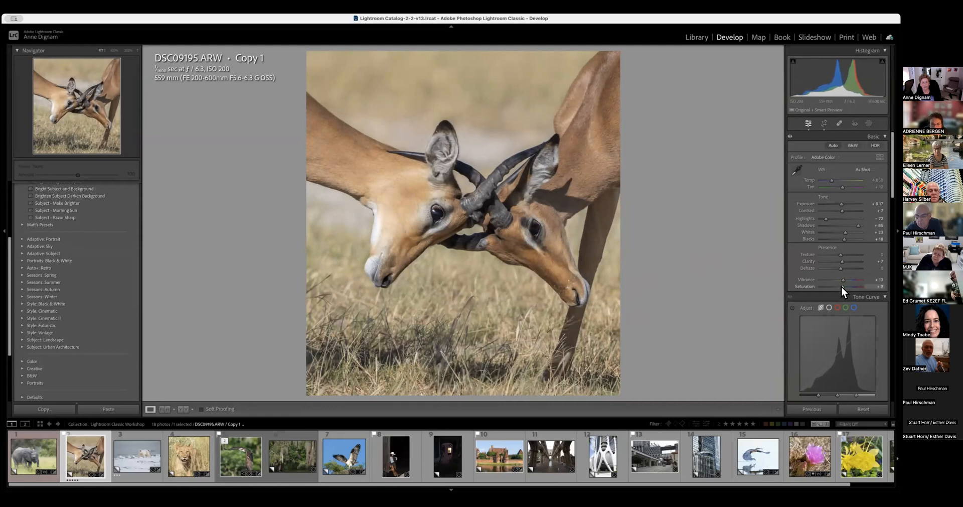
- Look through the Tone Curve, Color Grading and Detail settings and the Wildlife presets, then return to the Basic adjustments
{"action": "scroll", "coordinate": [844, 301], "scroll_direction": "down", "scroll_amount": 5}
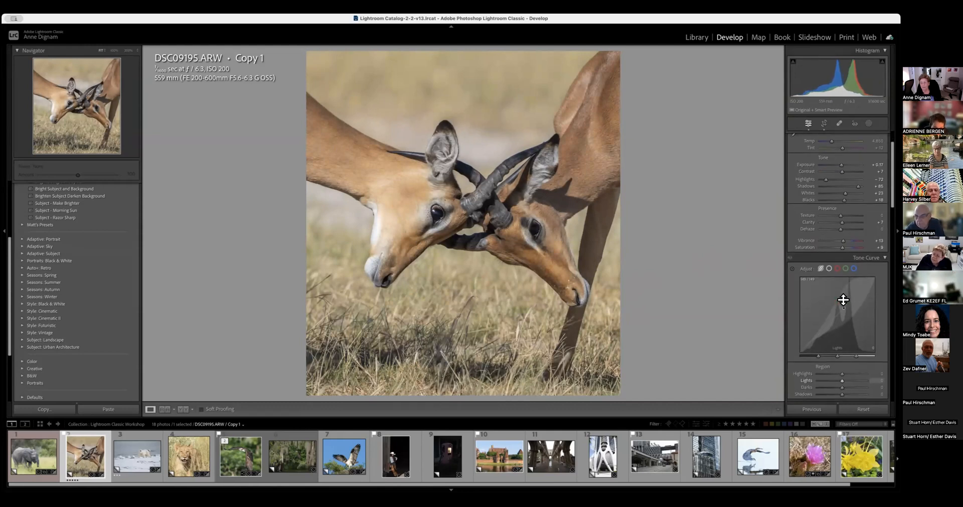
{"action": "scroll", "coordinate": [844, 301], "scroll_direction": "down", "scroll_amount": 5}
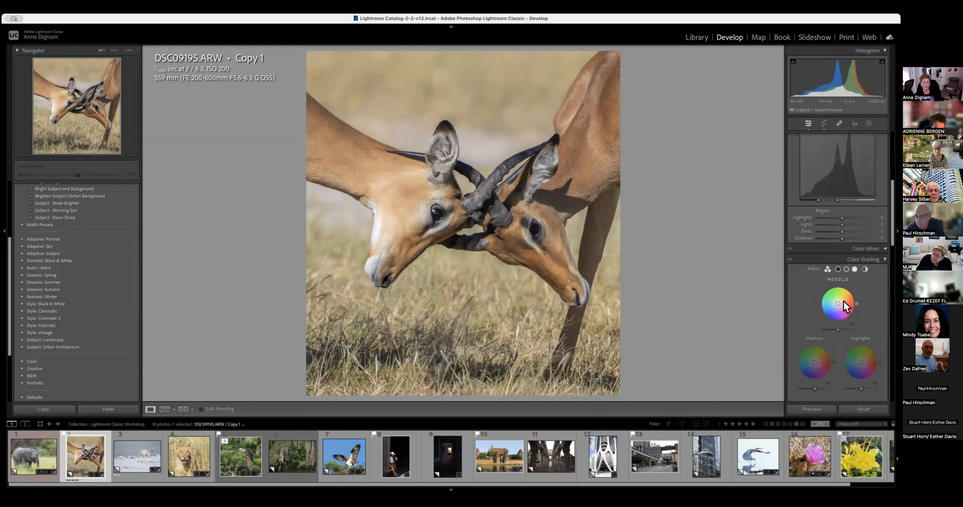
{"action": "scroll", "coordinate": [844, 301], "scroll_direction": "down", "scroll_amount": 7}
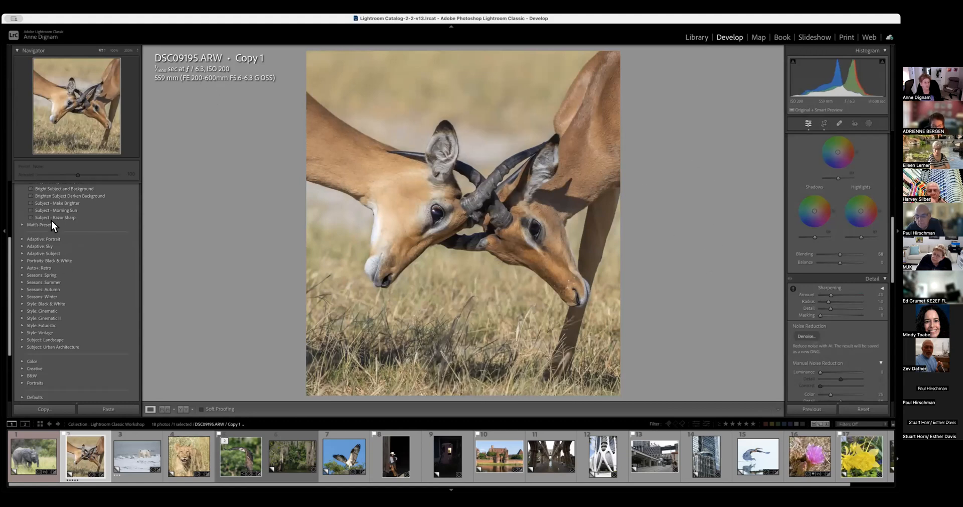
{"action": "scroll", "coordinate": [37, 248], "scroll_direction": "up", "scroll_amount": 2}
{"action": "scroll", "coordinate": [38, 248], "scroll_direction": "up", "scroll_amount": 2}
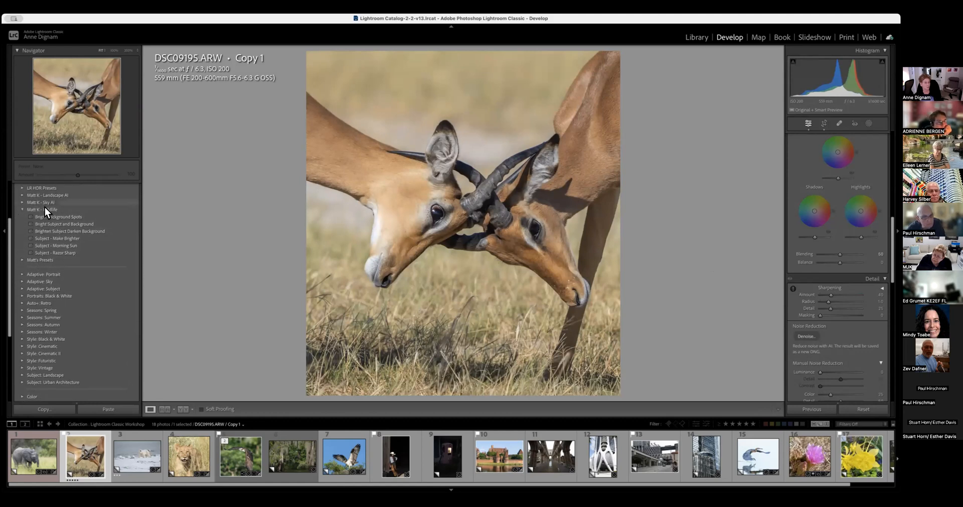
{"action": "left_click", "coordinate": [96, 246]}
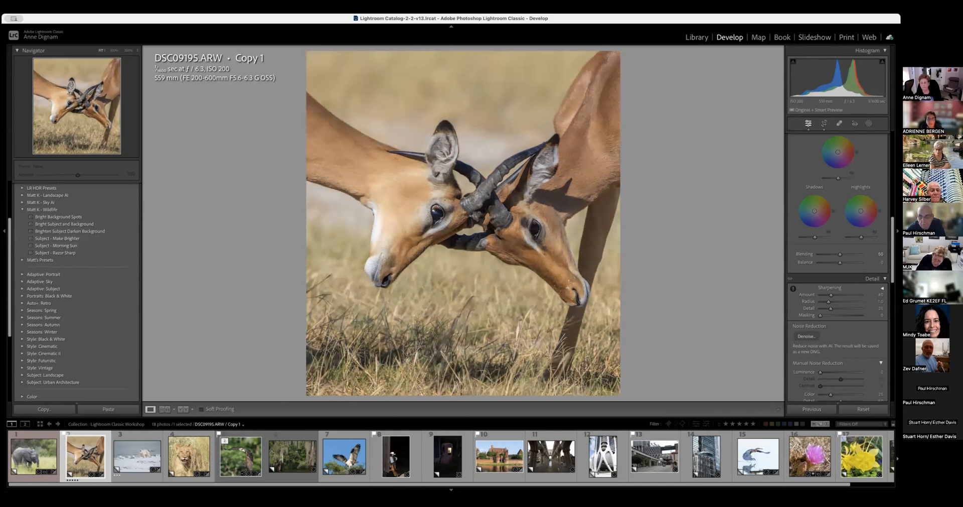
{"action": "scroll", "coordinate": [803, 179], "scroll_direction": "up", "scroll_amount": 10}
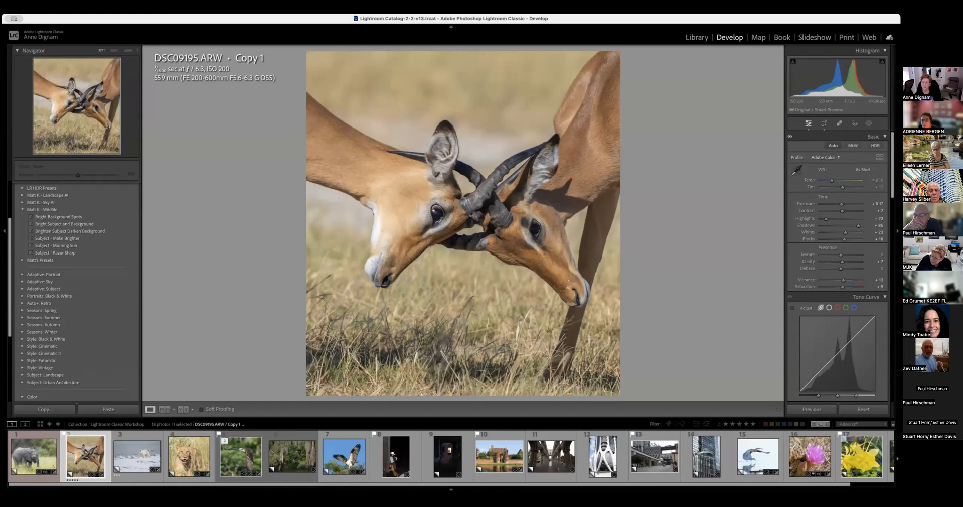
- Try the Adobe Landscape and Adobe Monochrome profiles, browse the Camera Matching and Artistic ones, then return to Adobe Color and close the Profile Browser
{"action": "left_click", "coordinate": [880, 157]}
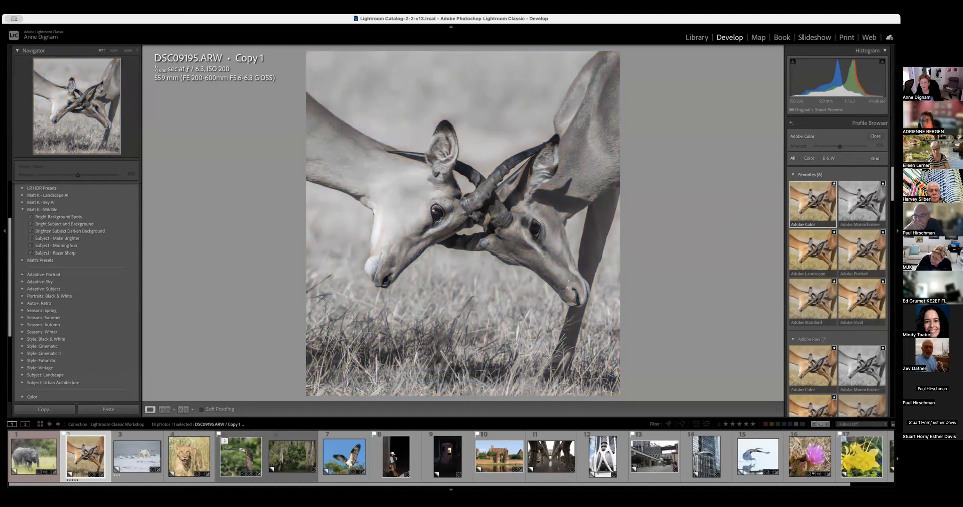
{"action": "left_click", "coordinate": [816, 251]}
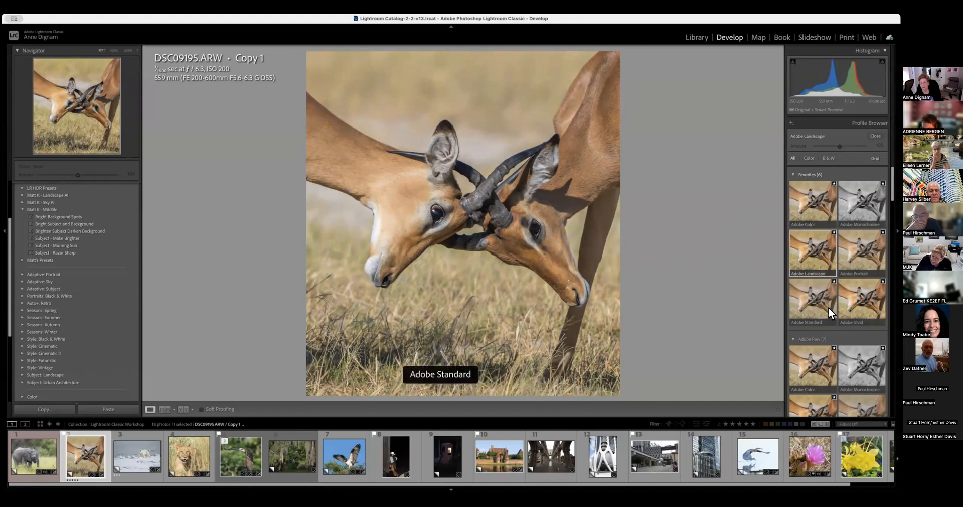
{"action": "scroll", "coordinate": [829, 308], "scroll_direction": "down", "scroll_amount": 5}
{"action": "scroll", "coordinate": [829, 308], "scroll_direction": "down", "scroll_amount": 1}
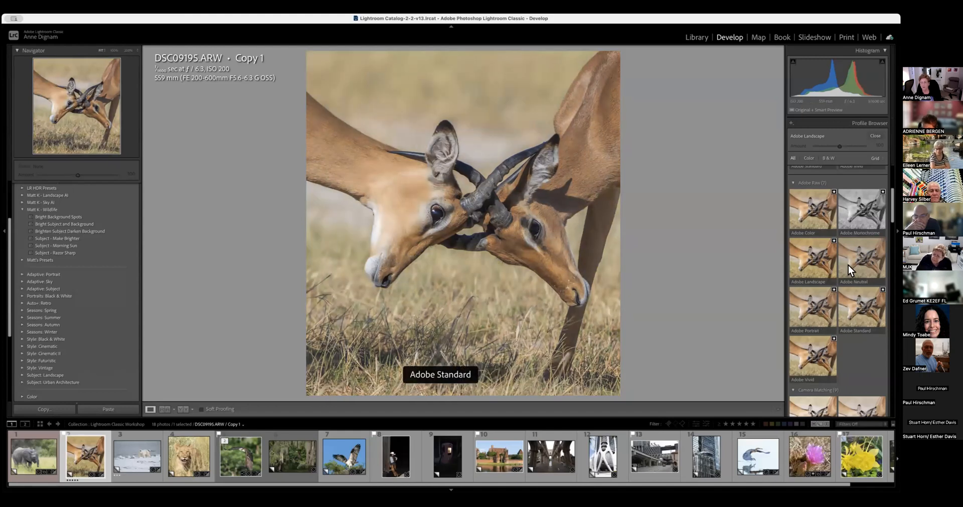
{"action": "left_click", "coordinate": [861, 210]}
{"action": "scroll", "coordinate": [806, 311], "scroll_direction": "down", "scroll_amount": 5}
{"action": "scroll", "coordinate": [805, 311], "scroll_direction": "down", "scroll_amount": 1}
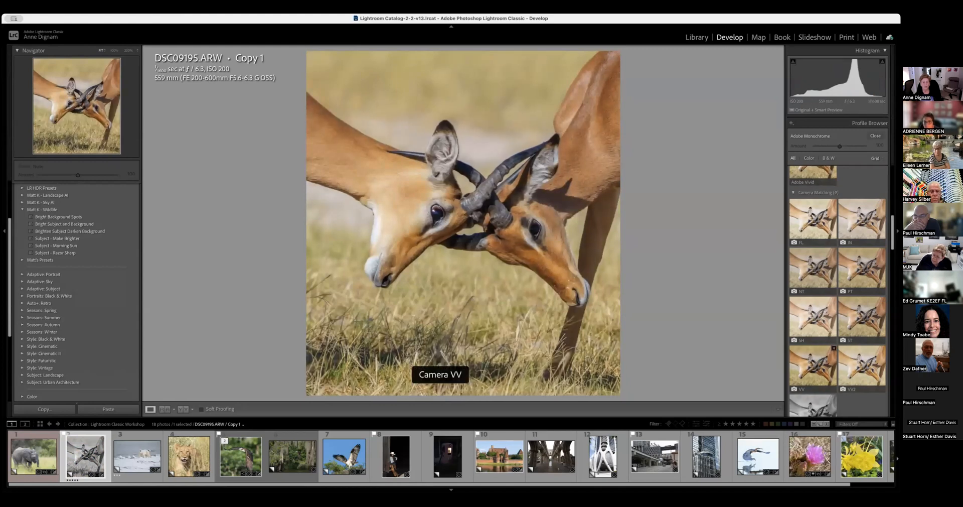
{"action": "scroll", "coordinate": [821, 339], "scroll_direction": "down", "scroll_amount": 5}
{"action": "scroll", "coordinate": [806, 297], "scroll_direction": "down", "scroll_amount": 4}
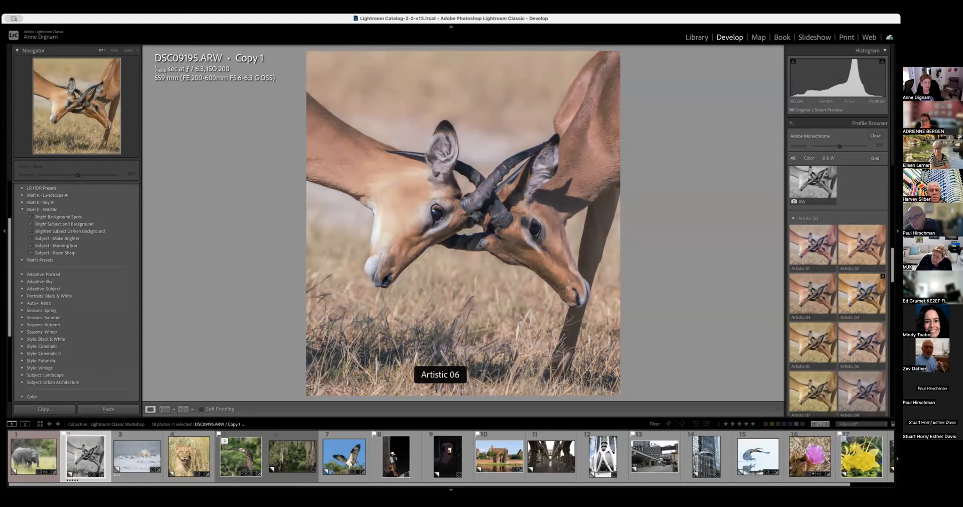
{"action": "scroll", "coordinate": [862, 301], "scroll_direction": "up", "scroll_amount": 12}
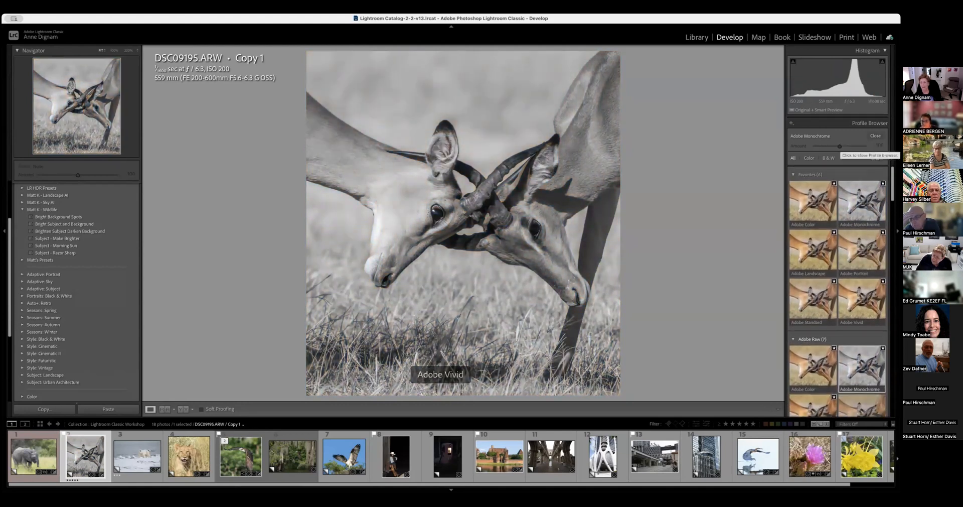
{"action": "left_click", "coordinate": [809, 201]}
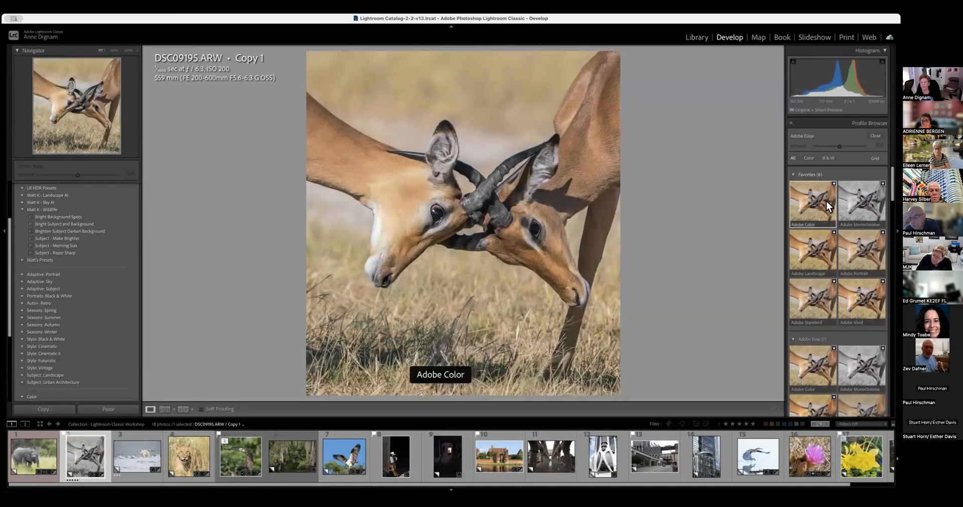
{"action": "left_click", "coordinate": [876, 135]}
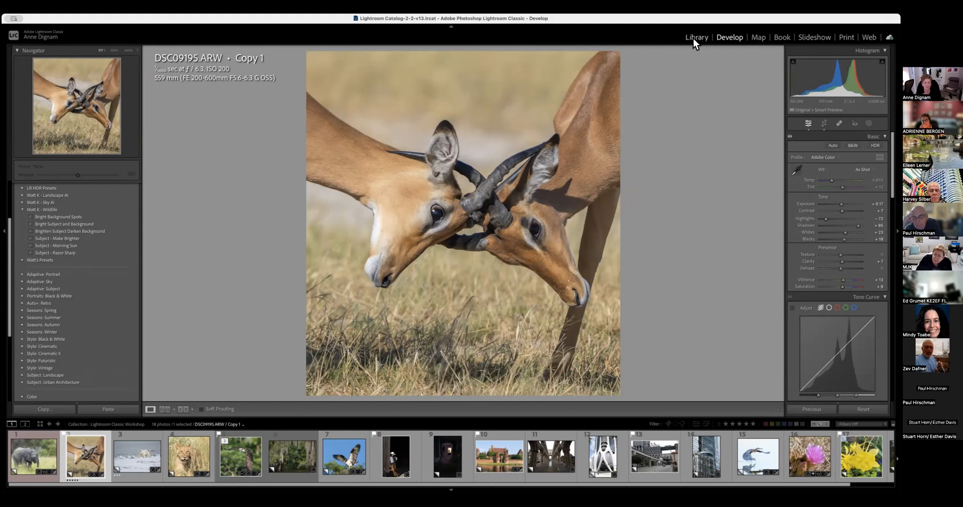
- Open the polar bear photo and crop it closer around the bear, trimming both sides, the lower snow and a little sky
{"action": "left_click", "coordinate": [125, 458]}
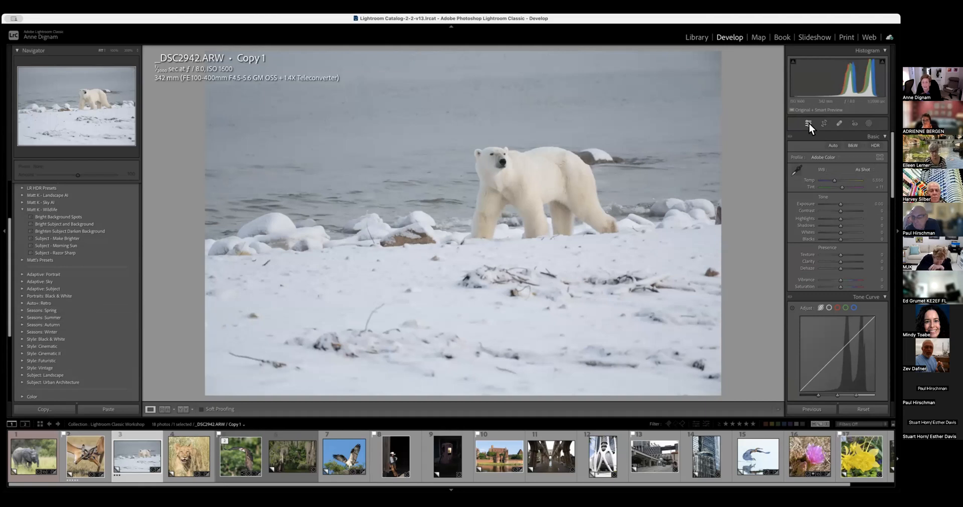
{"action": "left_click", "coordinate": [824, 123]}
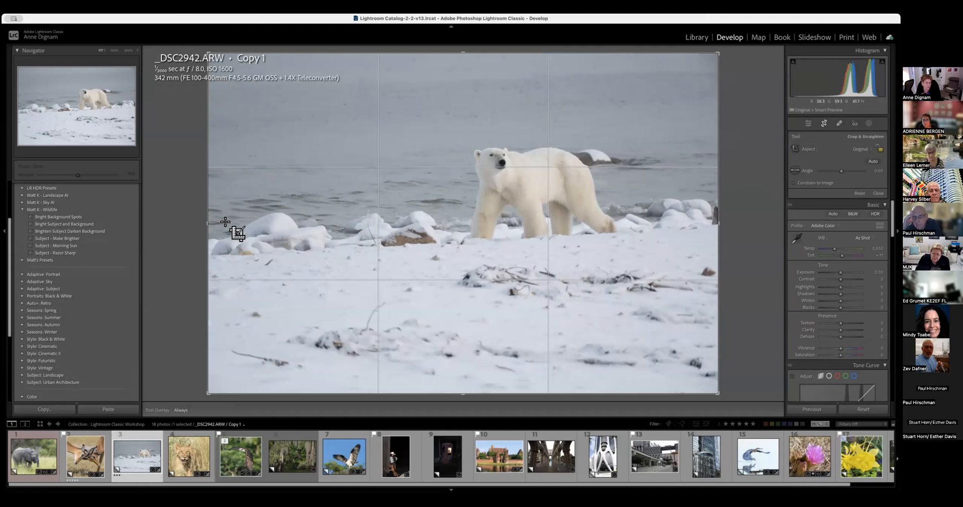
{"action": "left_click_drag", "start_coordinate": [209, 222], "coordinate": [275, 228]}
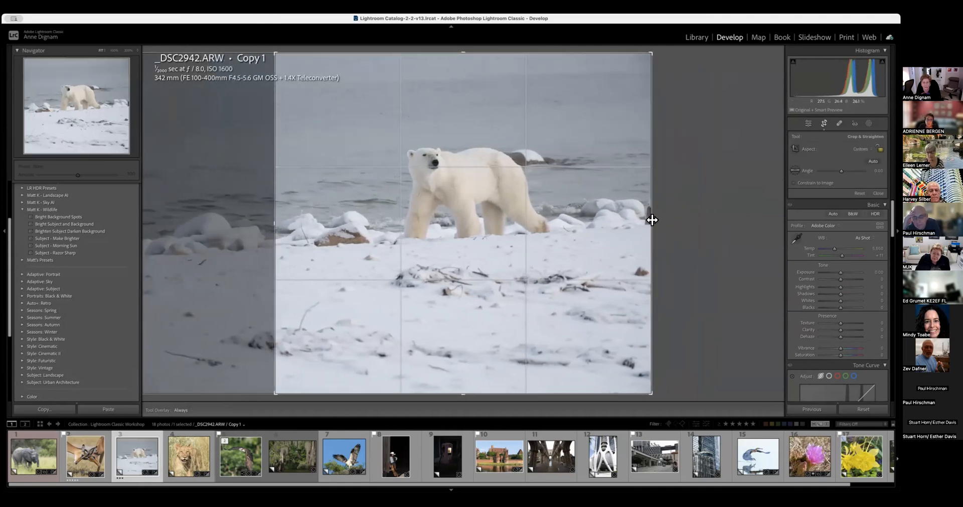
{"action": "left_click_drag", "start_coordinate": [651, 219], "coordinate": [628, 219]}
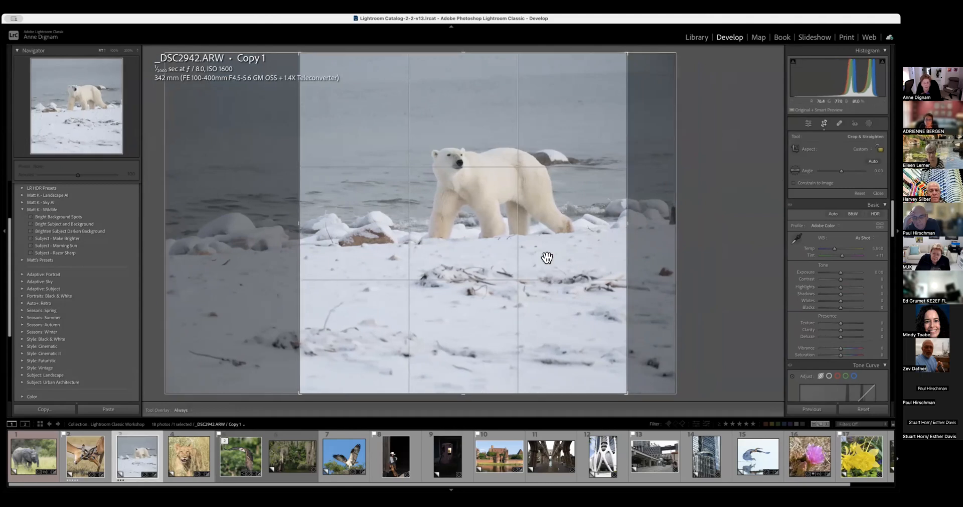
{"action": "left_click_drag", "start_coordinate": [467, 395], "coordinate": [473, 346]}
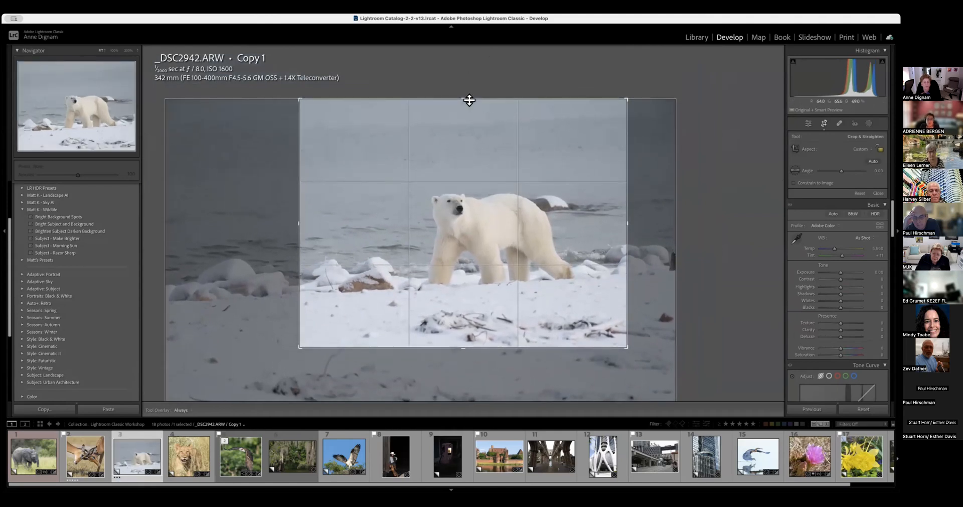
{"action": "left_click_drag", "start_coordinate": [469, 99], "coordinate": [469, 104]}
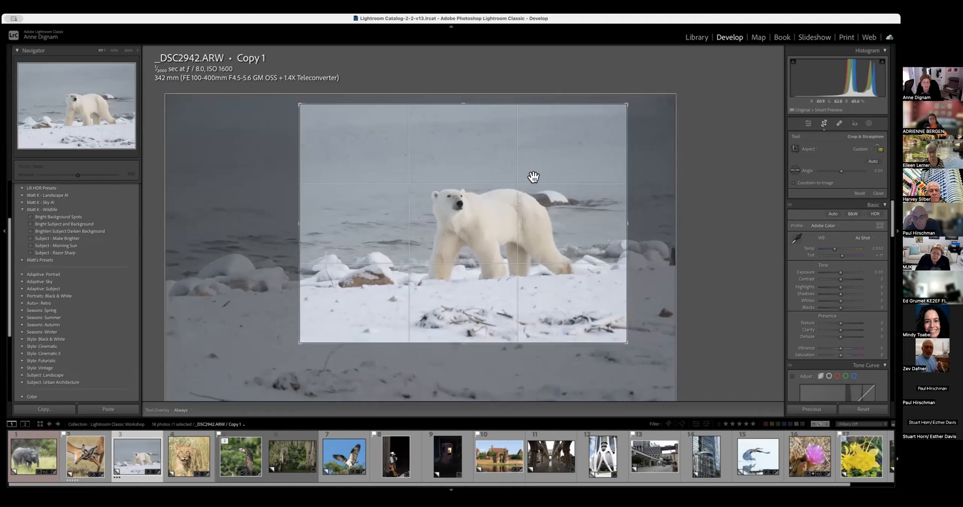
{"action": "left_click", "coordinate": [816, 126]}
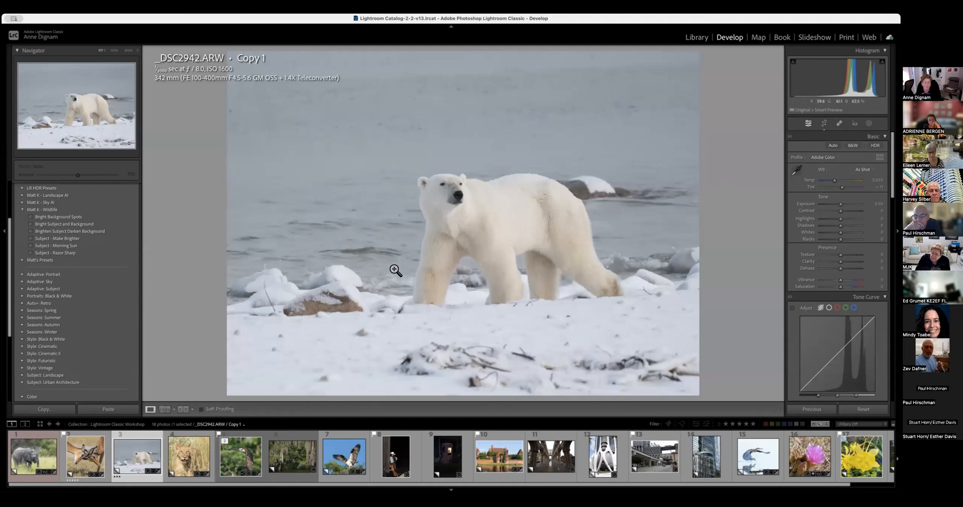
- Try Auto tone on the polar bear photo and undo it, then set Clarity to +21 and Texture to about +18
{"action": "left_click", "coordinate": [833, 145]}
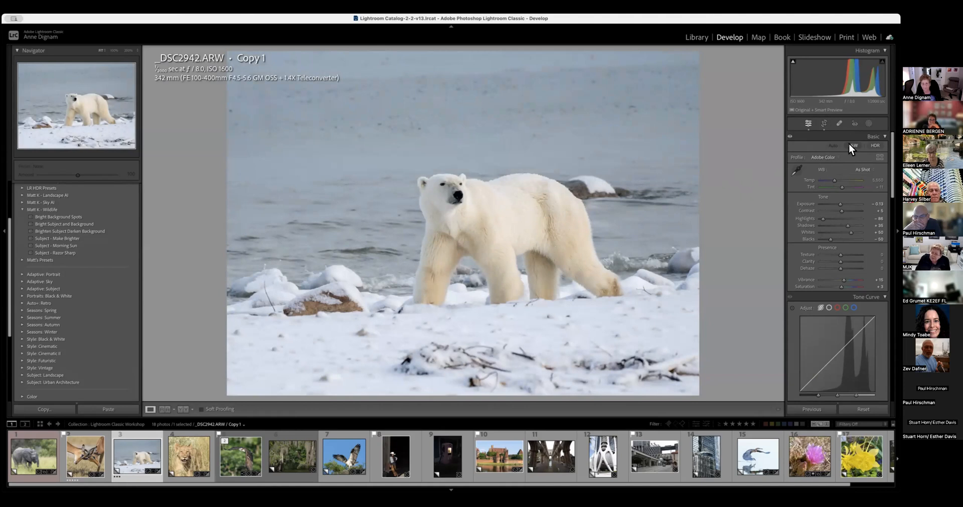
{"action": "key", "text": "super+z"}
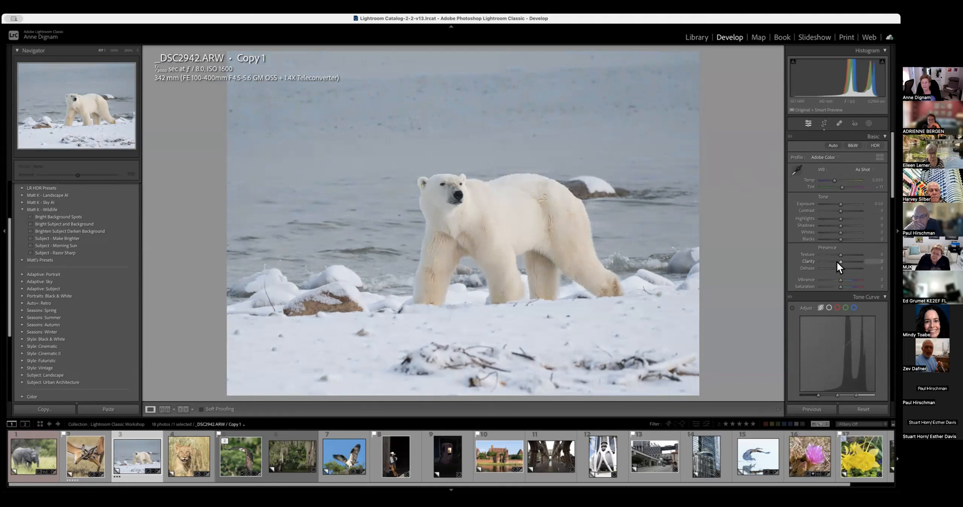
{"action": "left_click_drag", "start_coordinate": [841, 261], "coordinate": [844, 262]}
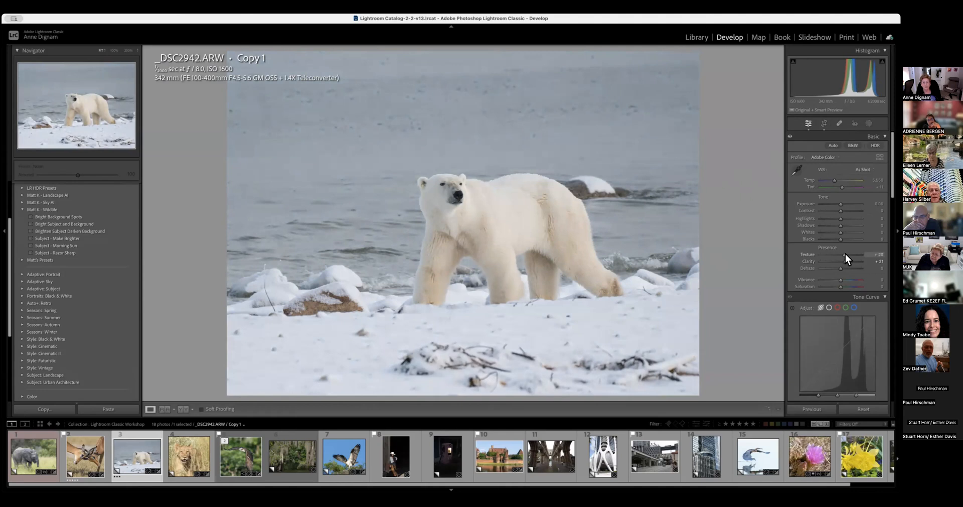
{"action": "left_click_drag", "start_coordinate": [845, 254], "coordinate": [841, 254]}
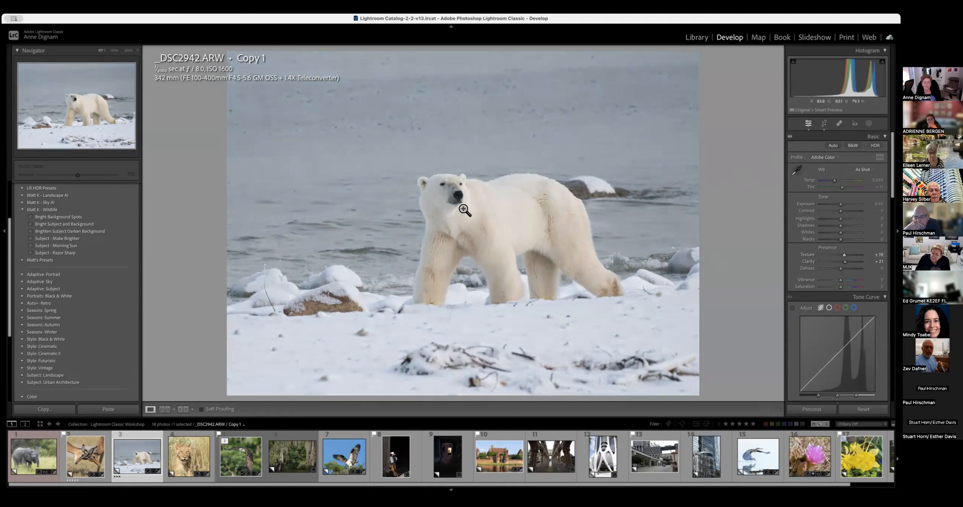
- Try Auto tone on the polar bear photo again, undo it, and inspect the background around the bear up close
{"action": "left_click", "coordinate": [833, 145]}
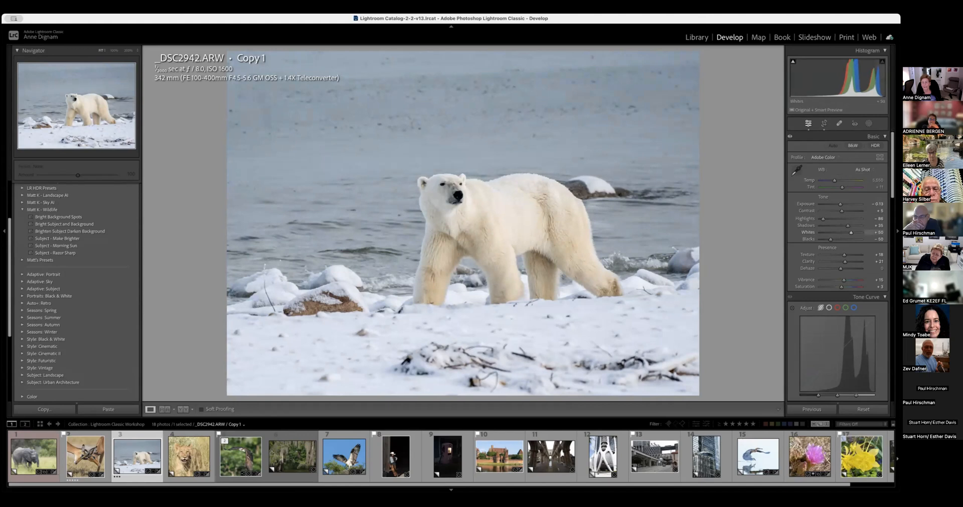
{"action": "key", "text": "super+z"}
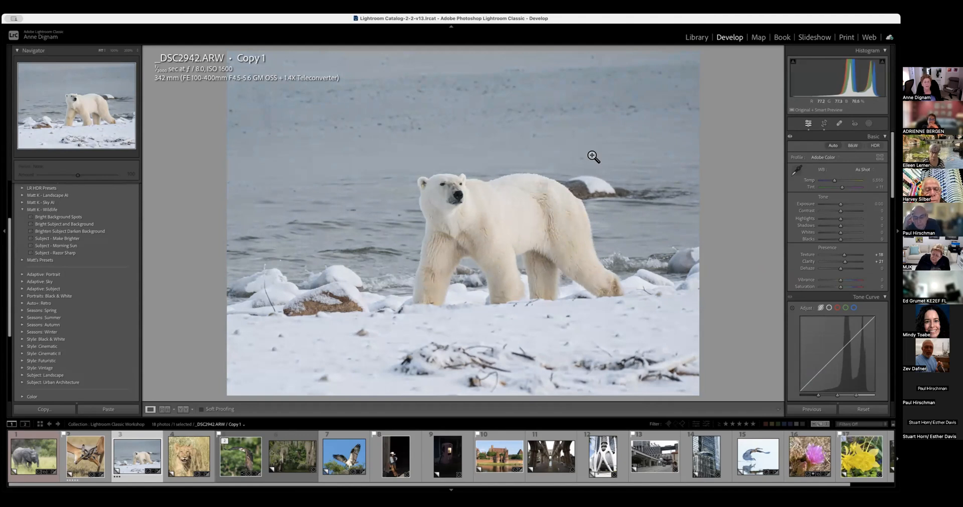
{"action": "left_click", "coordinate": [521, 122]}
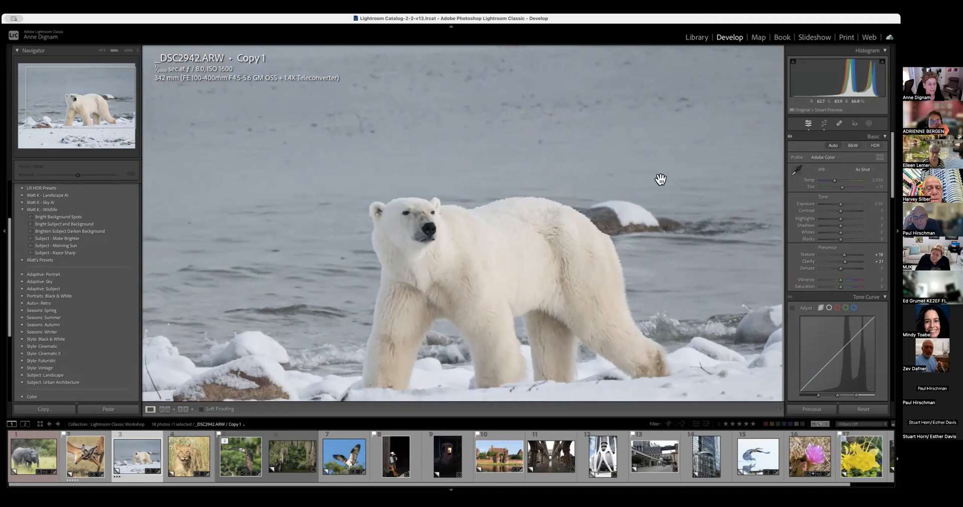
{"action": "left_click", "coordinate": [555, 275]}
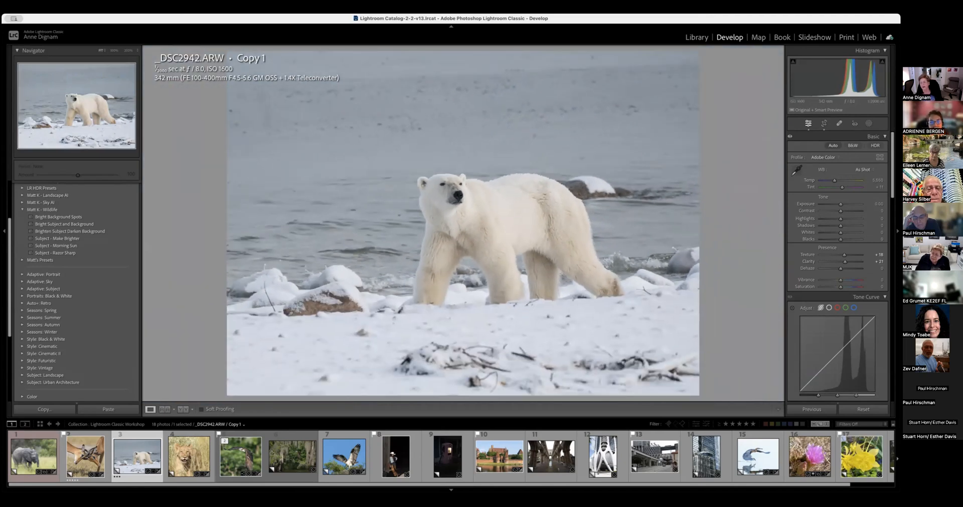
- Apply AI Denoise at amount 74 to the polar bear photo, stacking the enhanced DNG with the original
{"action": "scroll", "coordinate": [853, 232], "scroll_direction": "down", "scroll_amount": 15}
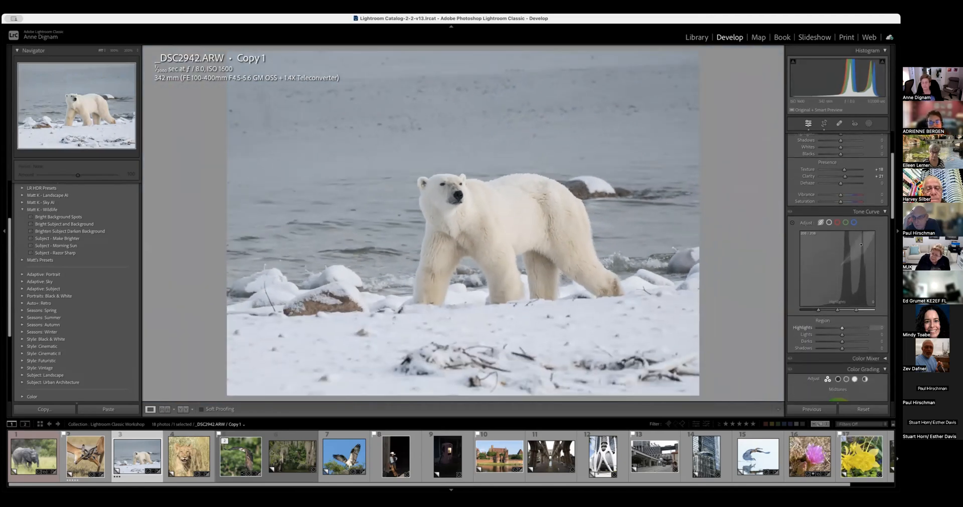
{"action": "scroll", "coordinate": [802, 223], "scroll_direction": "down", "scroll_amount": 5}
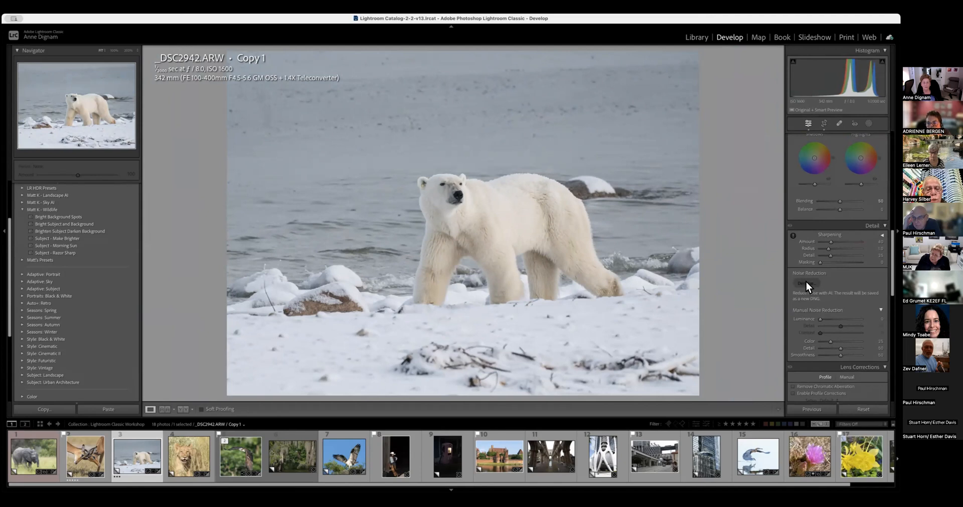
{"action": "left_click", "coordinate": [806, 282]}
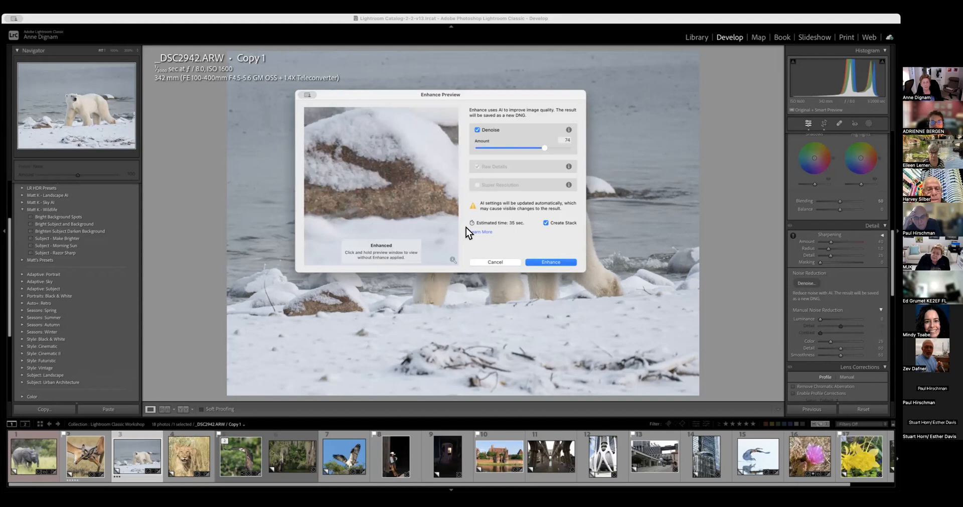
{"action": "left_click_drag", "start_coordinate": [416, 190], "coordinate": [416, 190]}
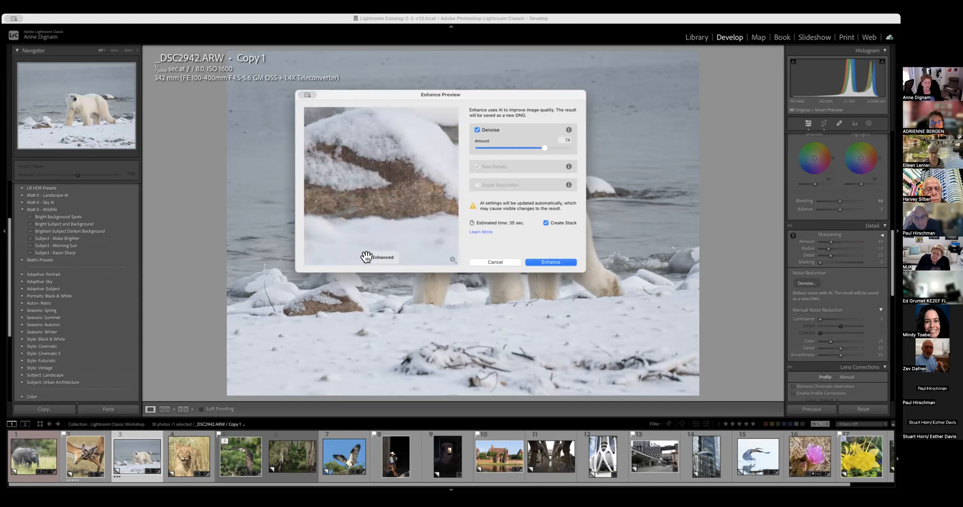
{"action": "left_click", "coordinate": [552, 262]}
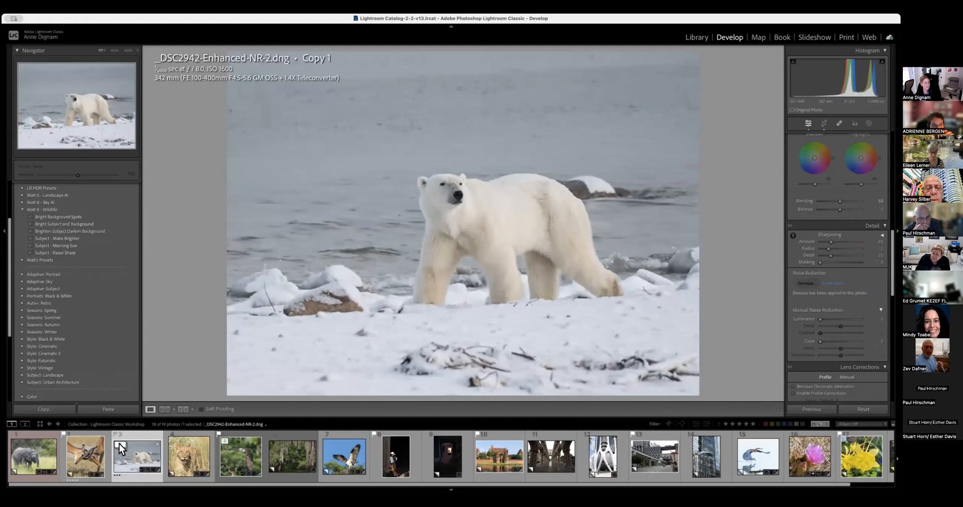
- Compare the original and denoised polar bear versions, examine the denoised one up close, and collapse their stack
{"action": "left_click", "coordinate": [188, 455]}
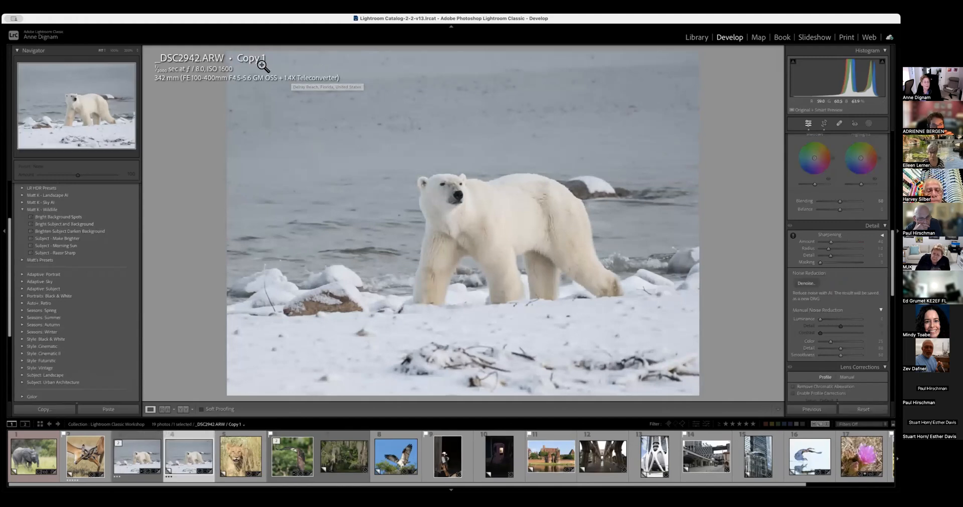
{"action": "left_click", "coordinate": [135, 458]}
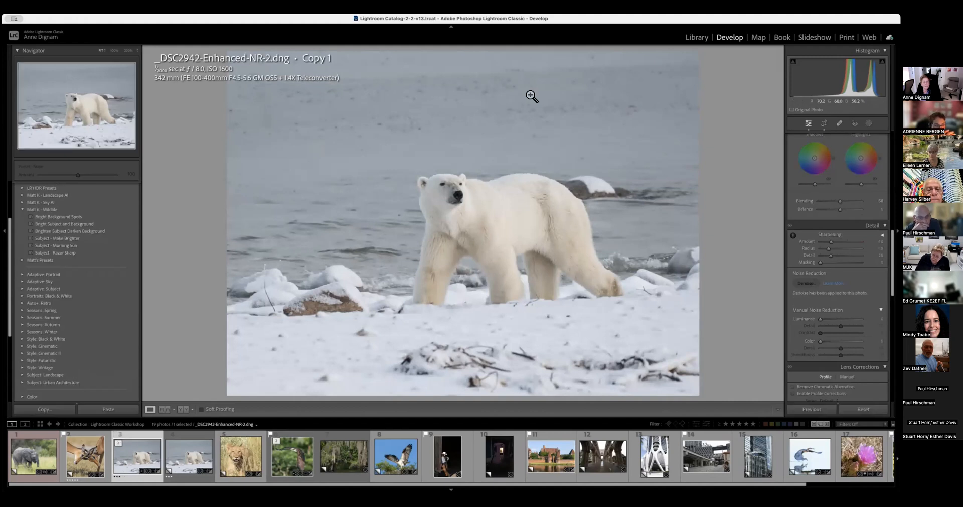
{"action": "left_click", "coordinate": [510, 157]}
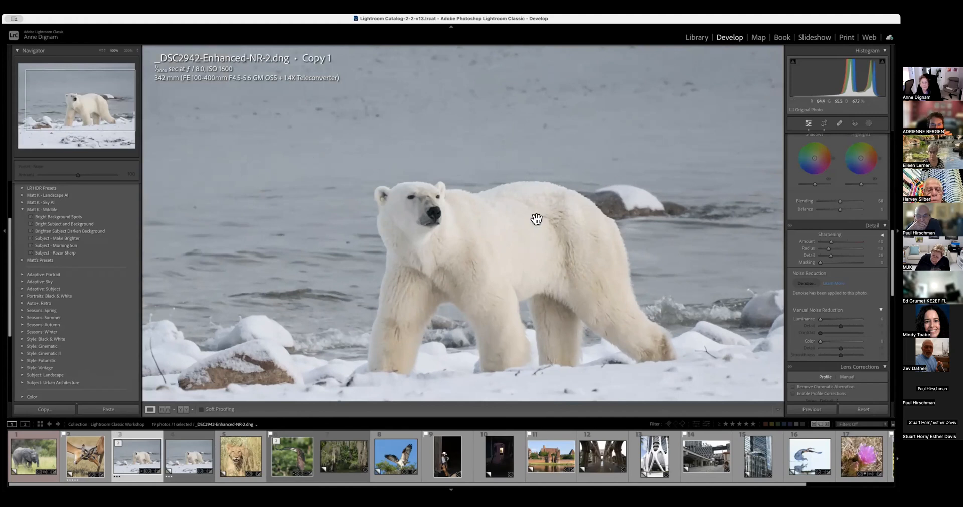
{"action": "left_click", "coordinate": [481, 249]}
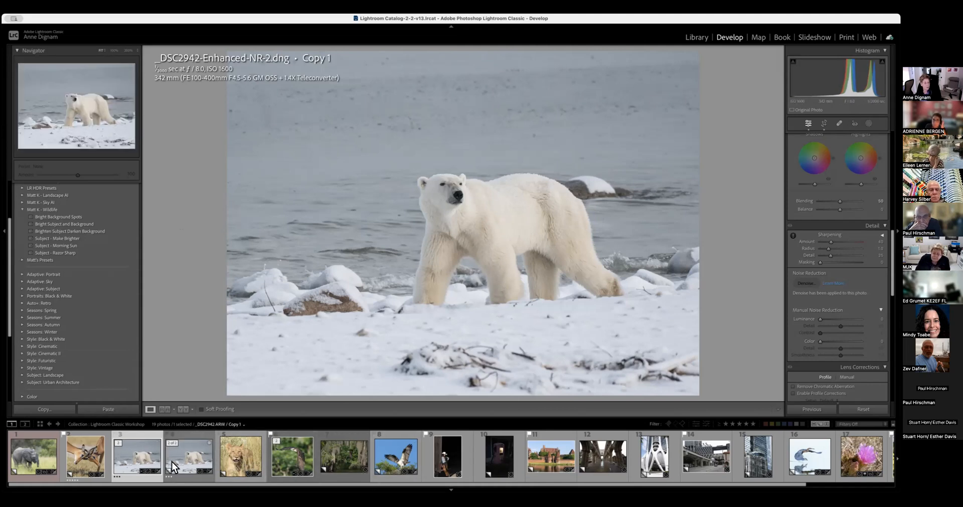
{"action": "left_click", "coordinate": [228, 463]}
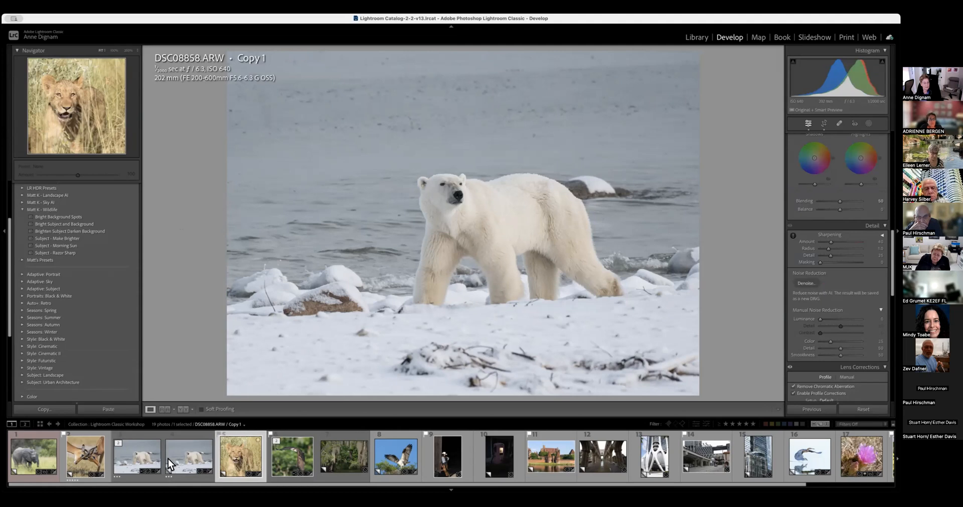
{"action": "key", "text": "s"}
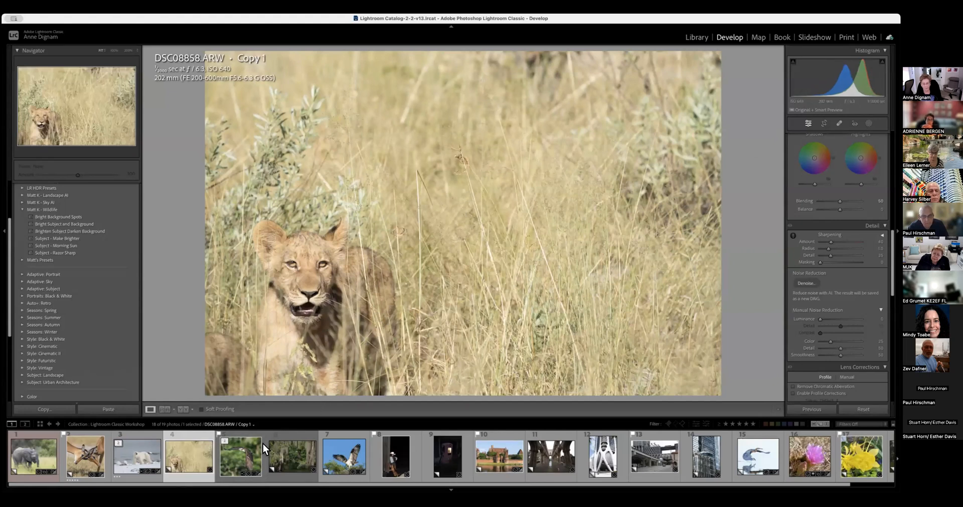
- Crop the lion cub photo tightly around the cub, trimming the grass above and beside it
{"action": "left_click", "coordinate": [824, 123]}
{"action": "left_click_drag", "start_coordinate": [719, 52], "coordinate": [583, 123]}
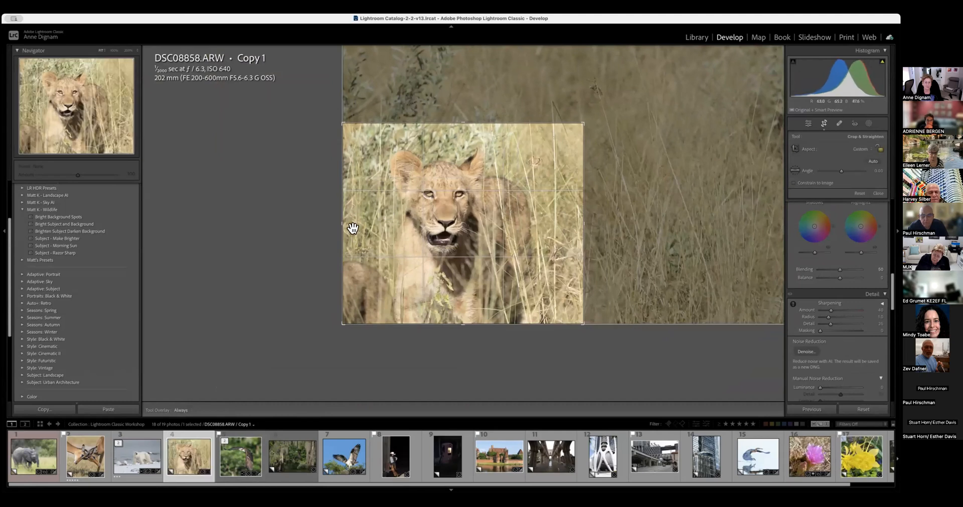
{"action": "left_click_drag", "start_coordinate": [344, 223], "coordinate": [355, 224]}
{"action": "left_click", "coordinate": [825, 122]}
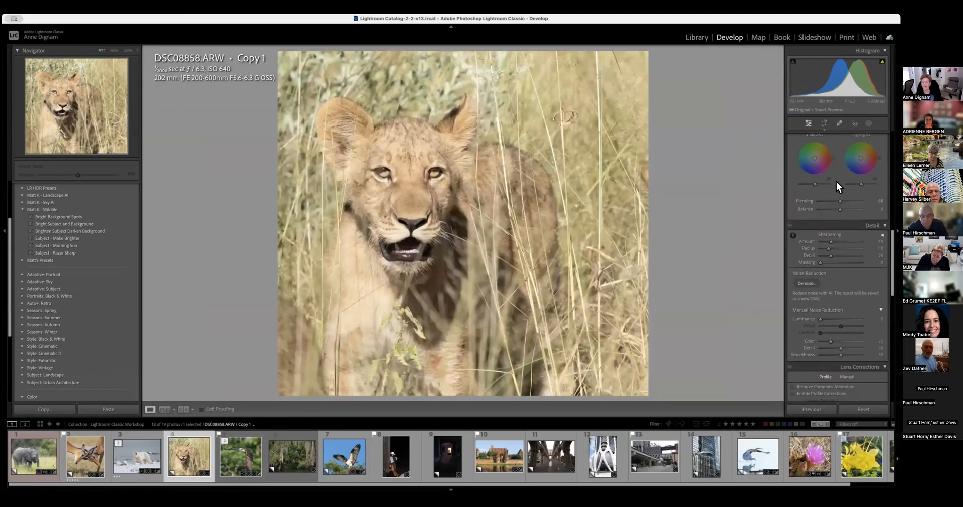
- Auto-tone the lion cub photo, then set Blacks to about +6, Whites to -17, Vibrance to +12 and Saturation to about +18
{"action": "scroll", "coordinate": [836, 180], "scroll_direction": "up", "scroll_amount": 10}
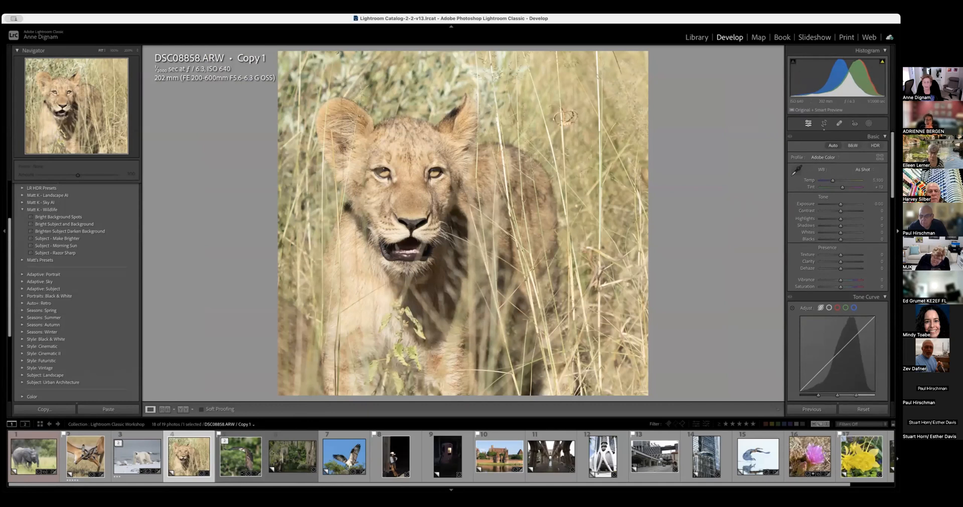
{"action": "left_click", "coordinate": [834, 145]}
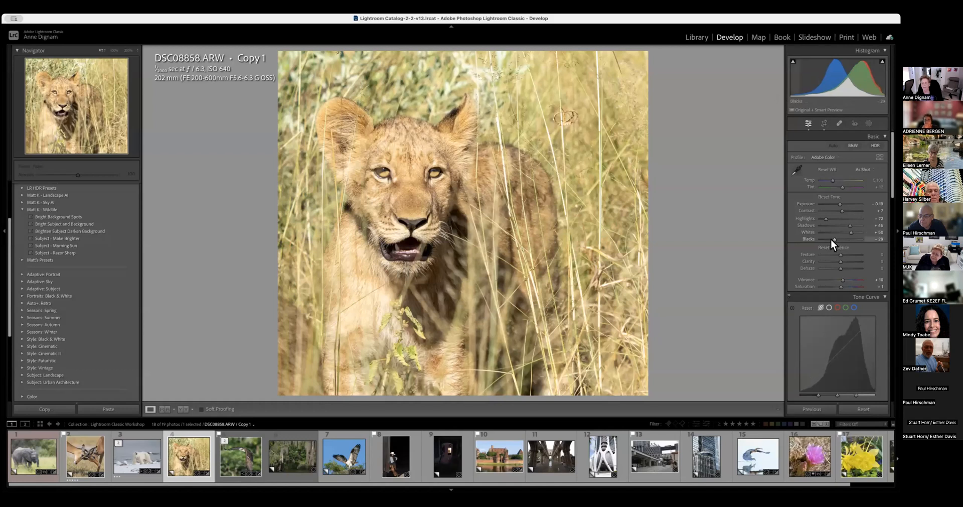
{"action": "left_click_drag", "start_coordinate": [832, 238], "coordinate": [851, 232]}
{"action": "left_click_drag", "start_coordinate": [847, 231], "coordinate": [837, 230]}
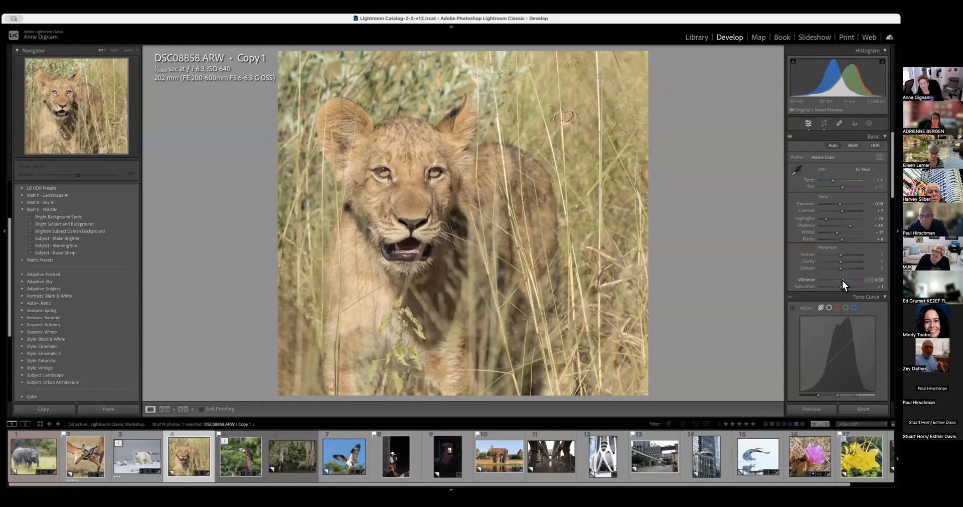
{"action": "left_click_drag", "start_coordinate": [842, 285], "coordinate": [845, 285]}
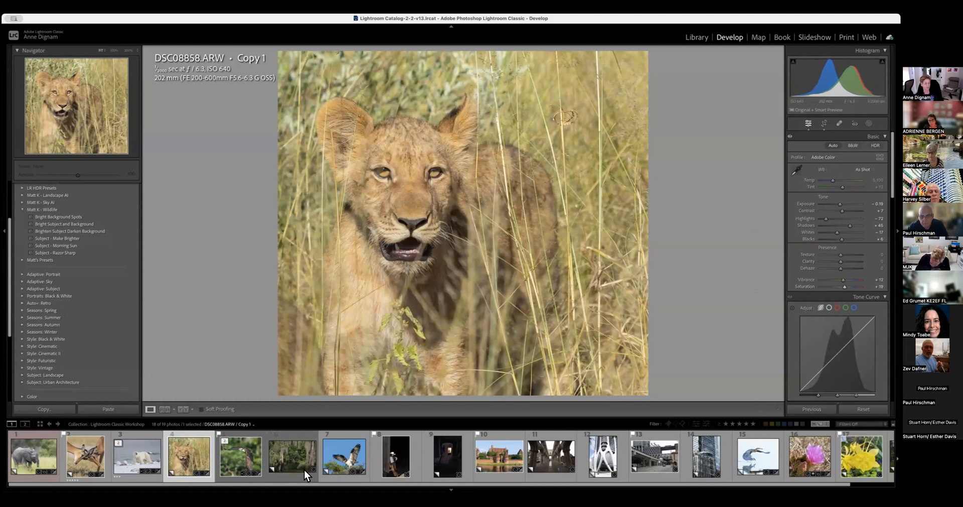
- Compare the lion cub photo before and after editing, first side by side and then as a split view
{"action": "left_click", "coordinate": [182, 408]}
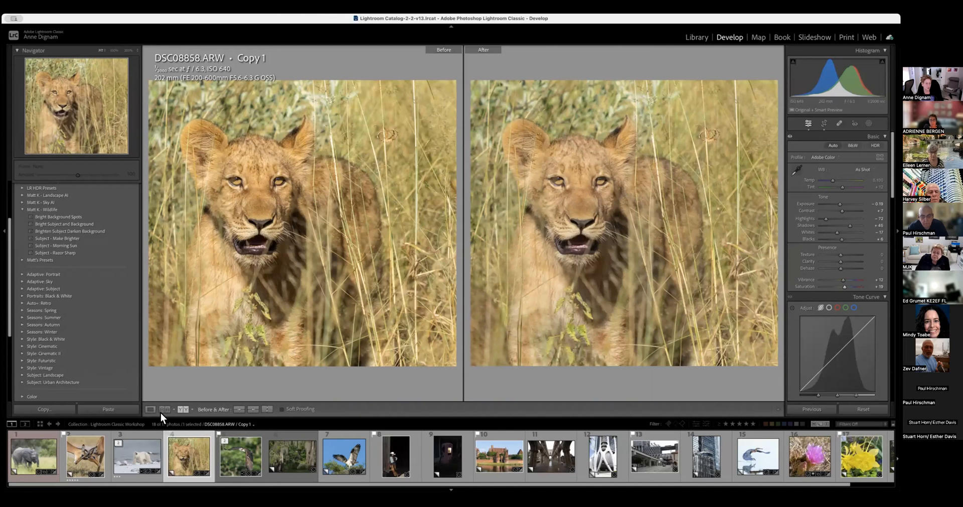
{"action": "left_click", "coordinate": [184, 409]}
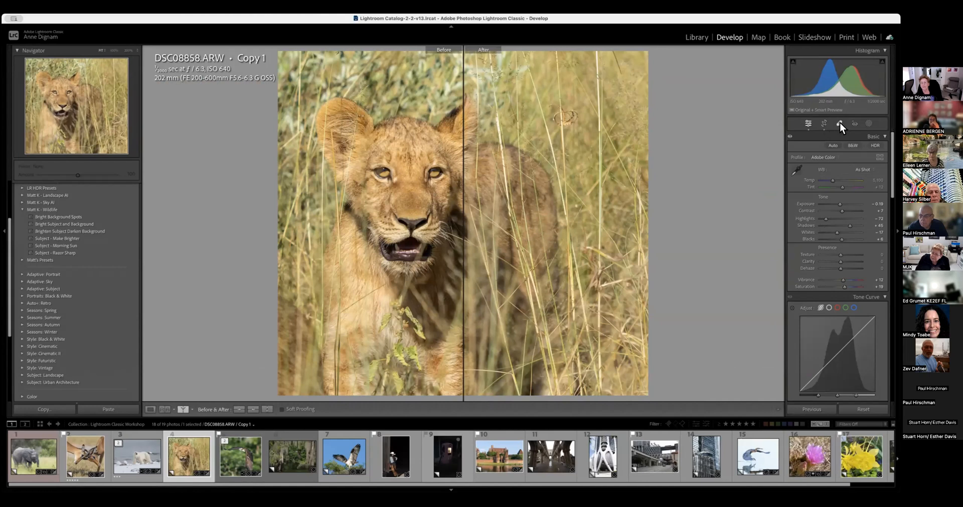
- Clean up stray grass around the cub's muzzle with the Remove brush outside the before/after view, comparing with the removal switched off
{"action": "left_click", "coordinate": [839, 123]}
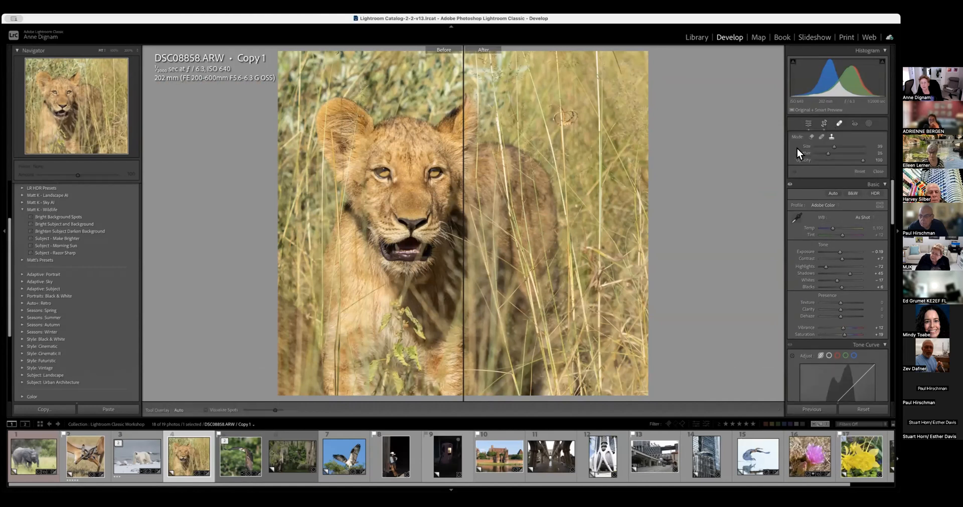
{"action": "left_click", "coordinate": [809, 137]}
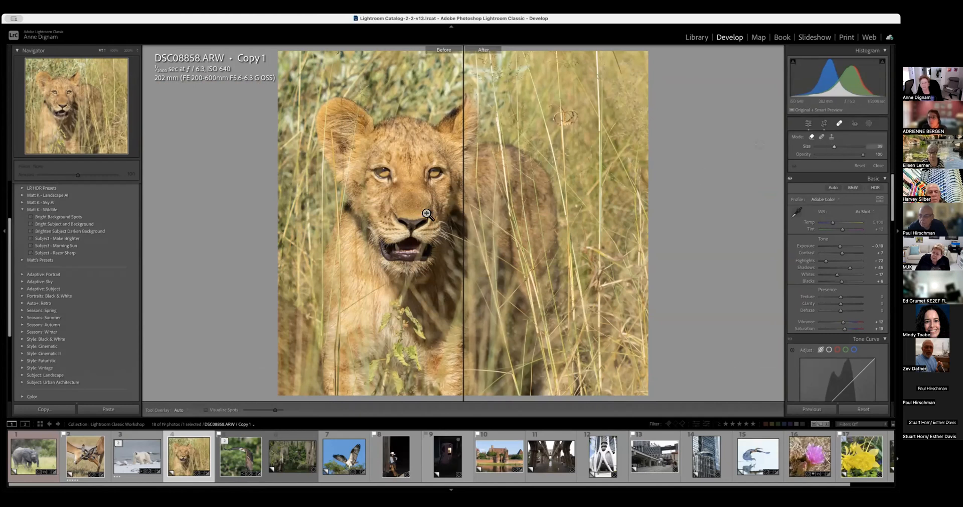
{"action": "left_click_drag", "start_coordinate": [836, 146], "coordinate": [832, 145]}
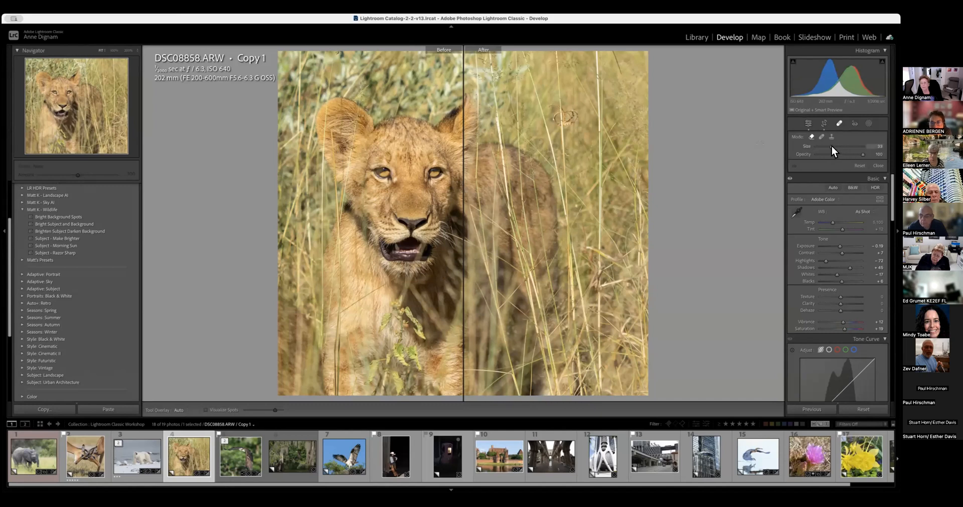
{"action": "left_click_drag", "start_coordinate": [832, 145], "coordinate": [834, 146]}
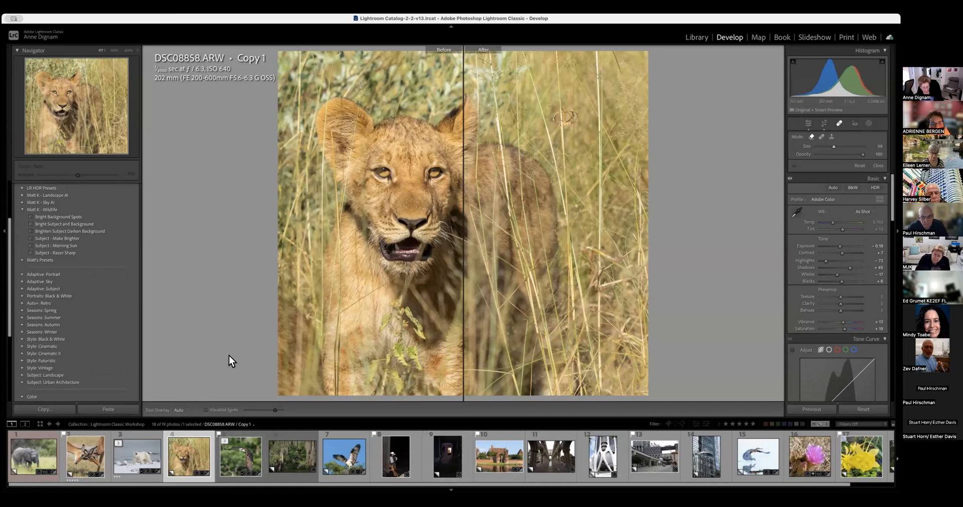
{"action": "key", "text": "y"}
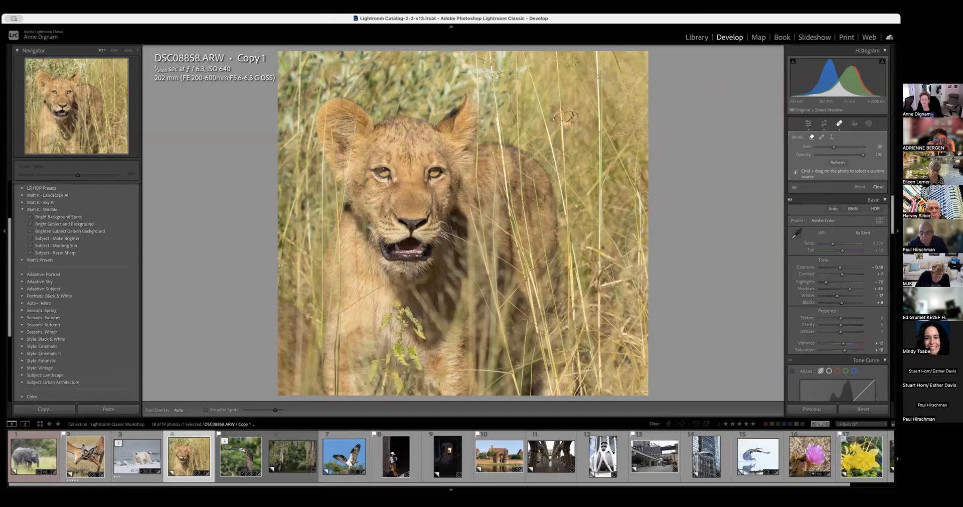
{"action": "left_click", "coordinate": [795, 188]}
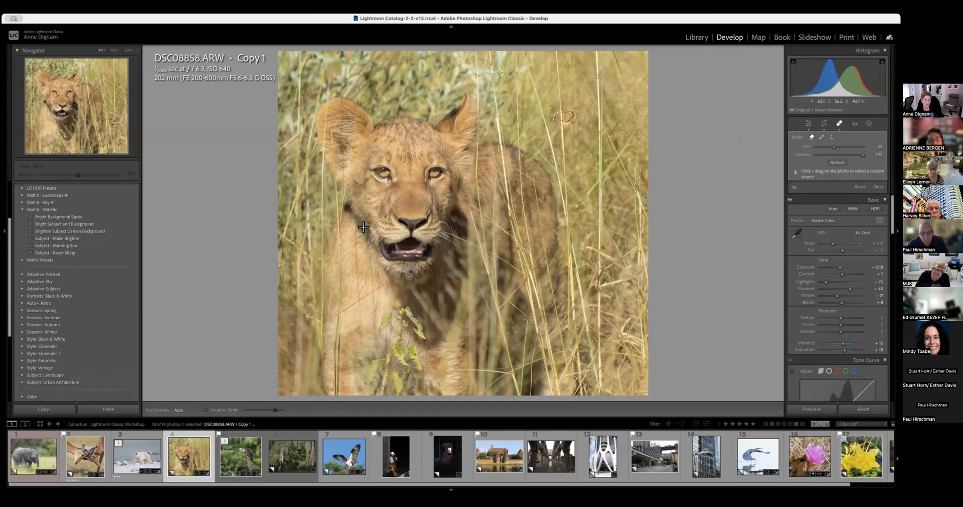
{"action": "left_click_drag", "start_coordinate": [364, 232], "coordinate": [390, 232]}
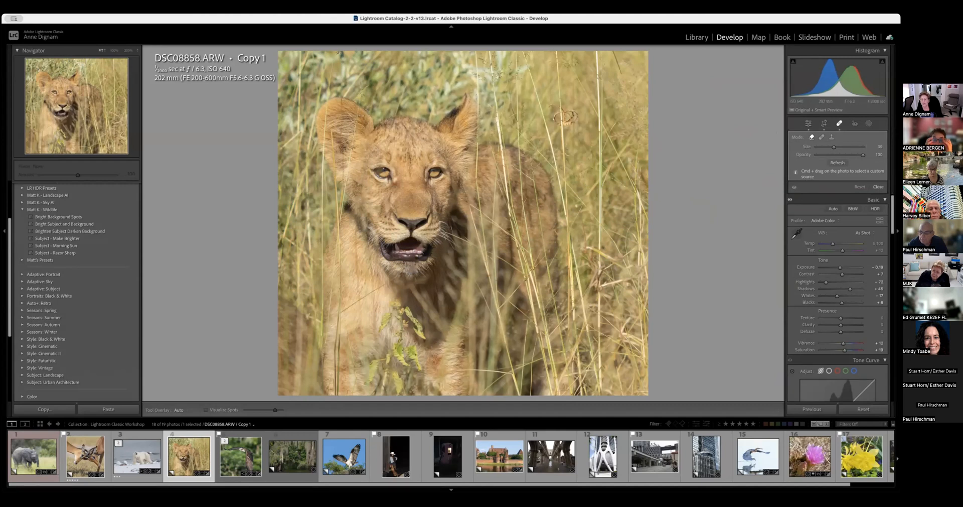
{"action": "left_click", "coordinate": [838, 123]}
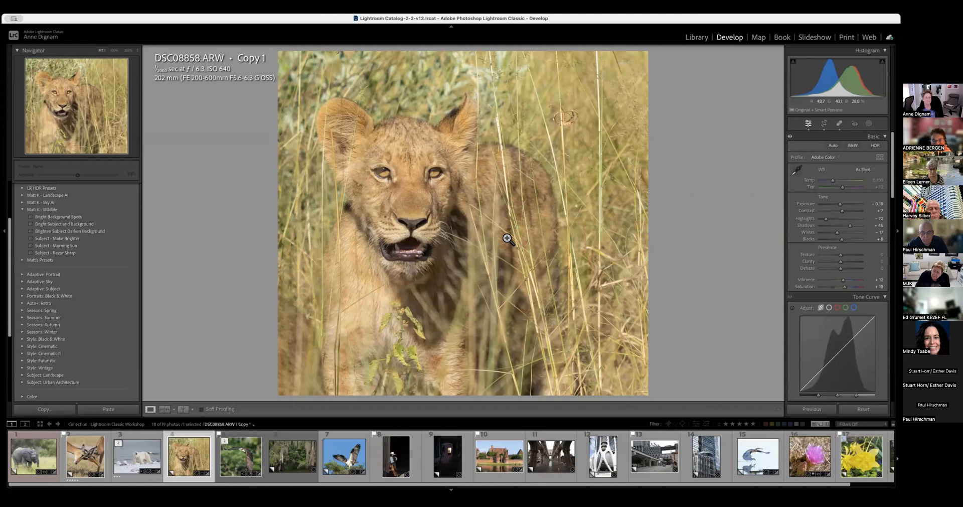
- Reset all edits on the osprey photo's virtual copy and crop it to a tight, nearly square frame around the flying bird
{"action": "left_click", "coordinate": [245, 460]}
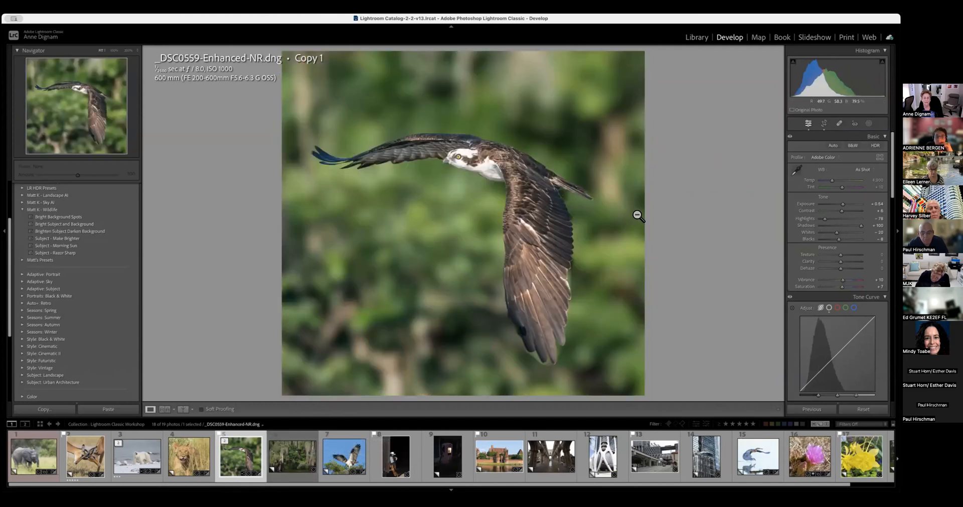
{"action": "left_click", "coordinate": [864, 409]}
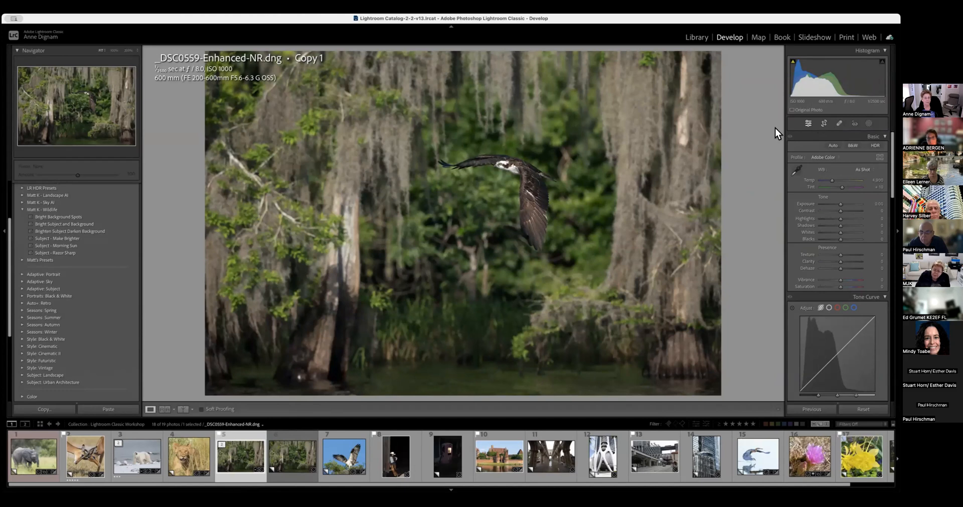
{"action": "left_click", "coordinate": [824, 123]}
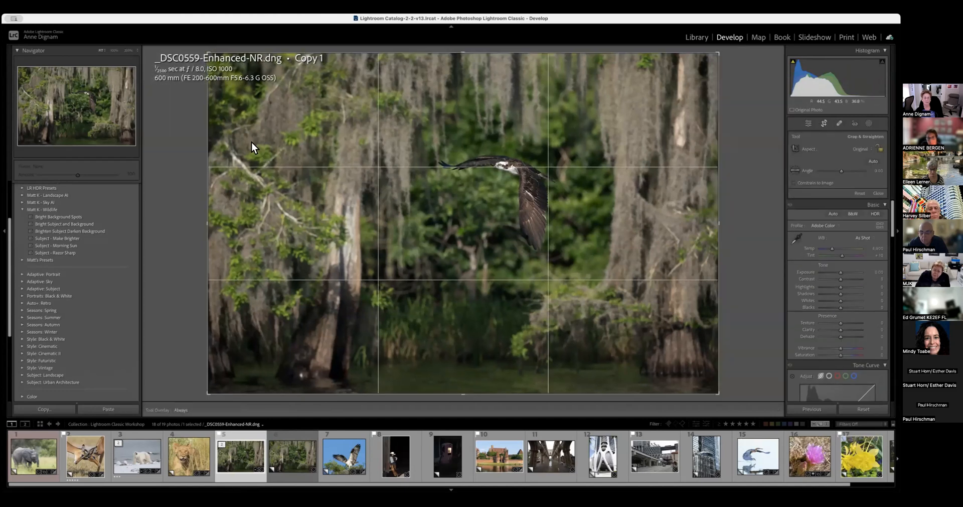
{"action": "left_click_drag", "start_coordinate": [207, 221], "coordinate": [306, 223]}
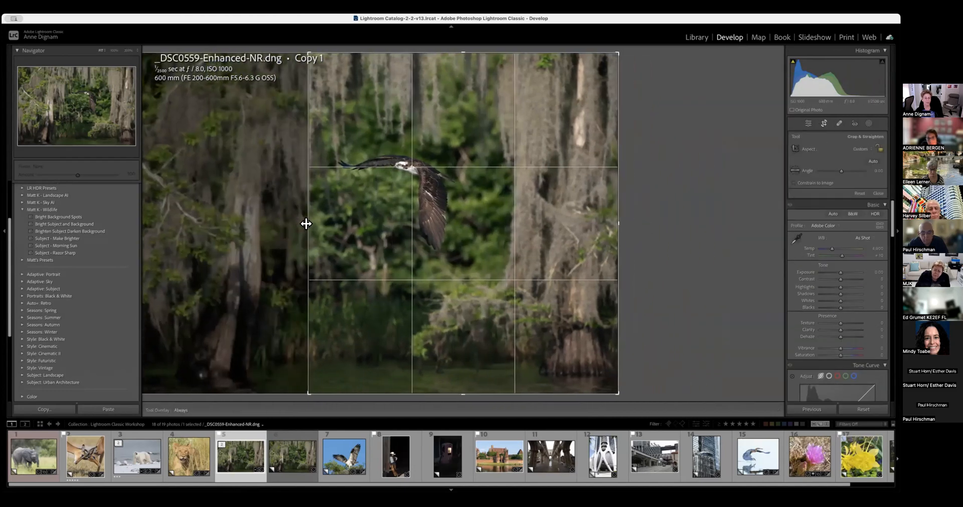
{"action": "left_click_drag", "start_coordinate": [617, 224], "coordinate": [560, 224]}
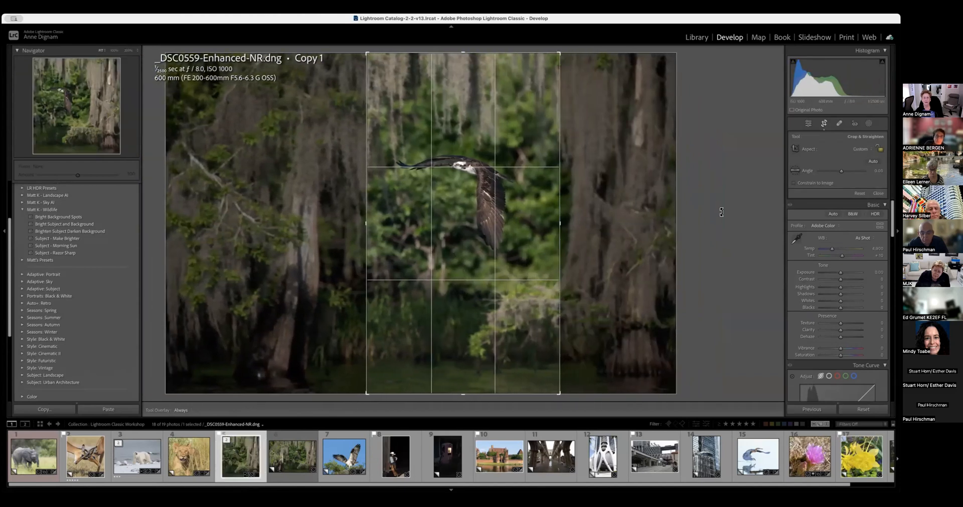
{"action": "left_click_drag", "start_coordinate": [462, 53], "coordinate": [460, 76]}
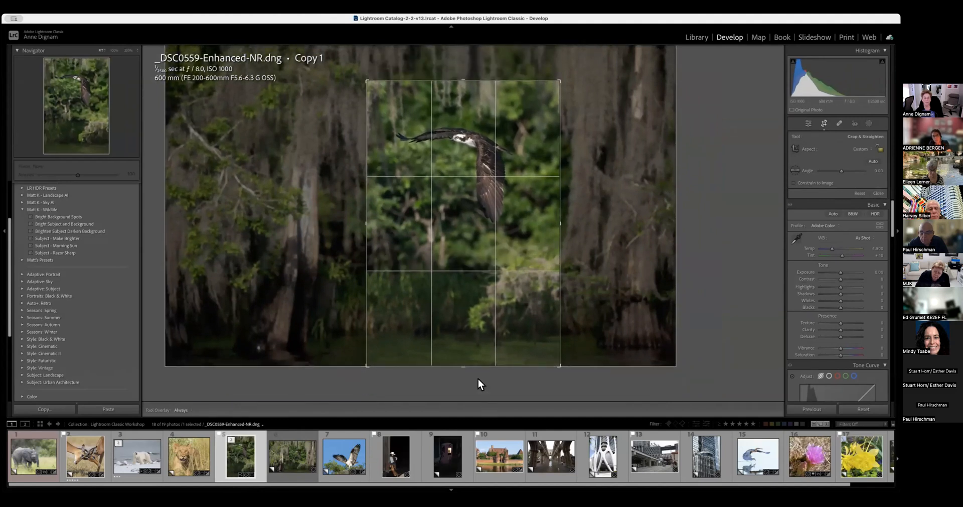
{"action": "left_click_drag", "start_coordinate": [460, 365], "coordinate": [467, 311]}
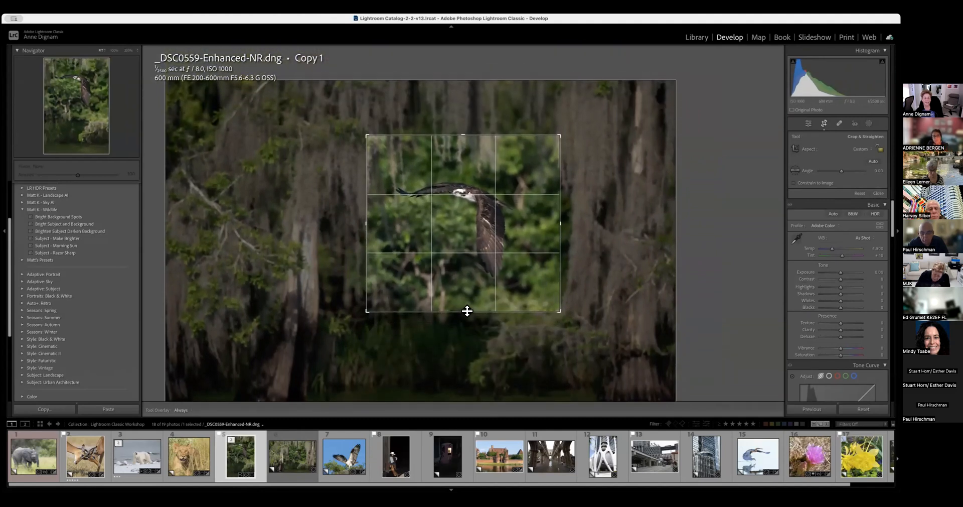
{"action": "left_click_drag", "start_coordinate": [560, 220], "coordinate": [553, 224]}
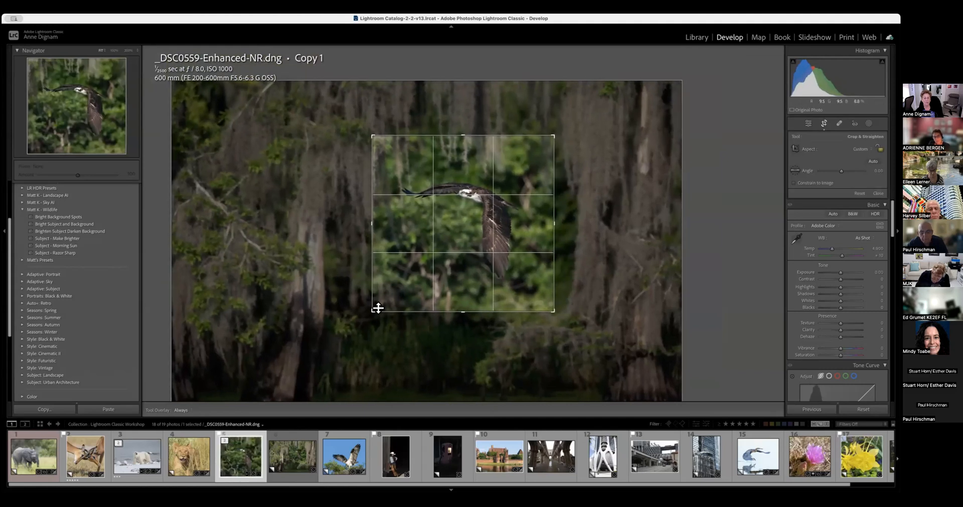
{"action": "left_click_drag", "start_coordinate": [375, 310], "coordinate": [380, 300]}
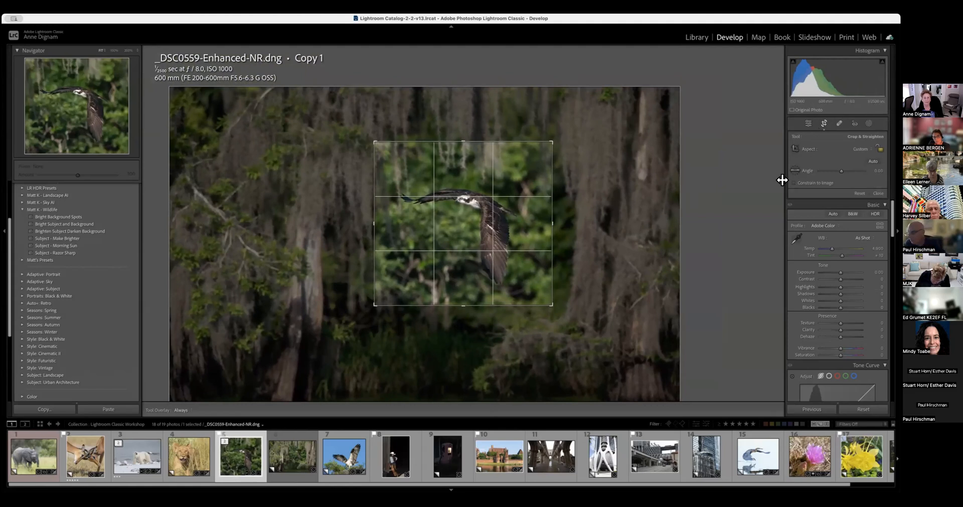
{"action": "left_click", "coordinate": [824, 124]}
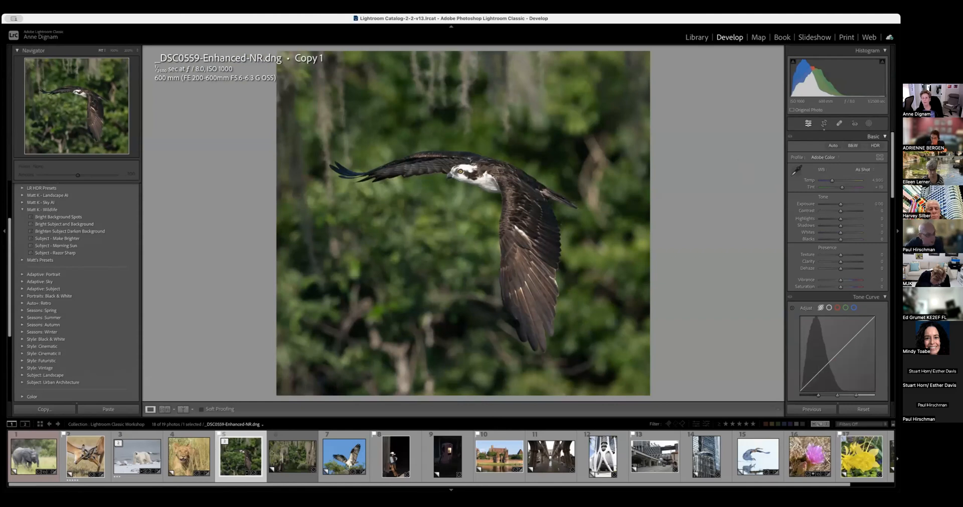
- Auto-tone the osprey photo, then raise Shadows to +100, Blacks to about +13 and Exposure to about +0.35
{"action": "left_click", "coordinate": [833, 144]}
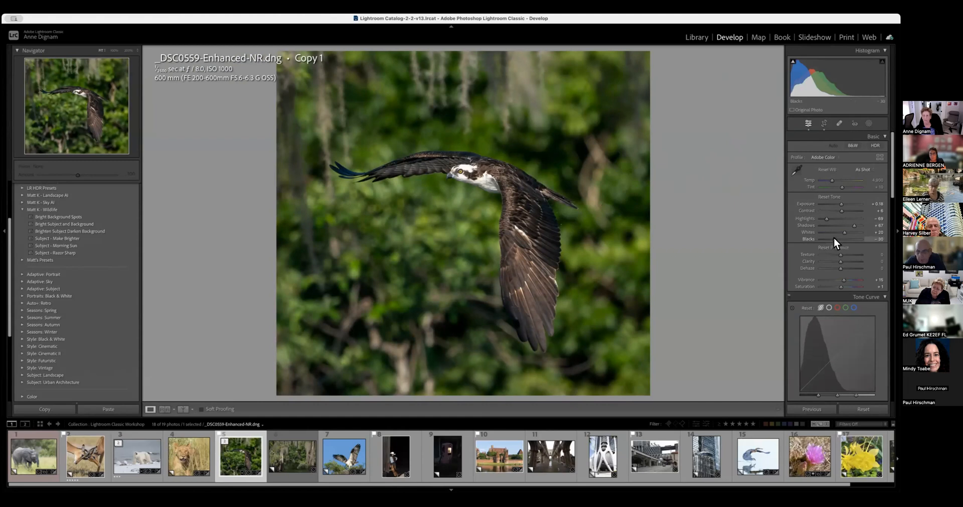
{"action": "left_click_drag", "start_coordinate": [834, 238], "coordinate": [838, 238]}
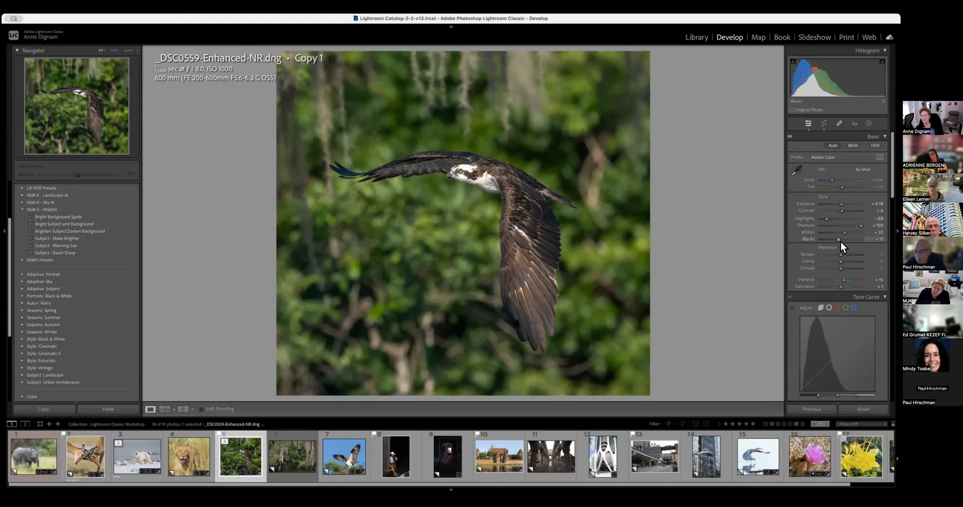
{"action": "left_click_drag", "start_coordinate": [838, 240], "coordinate": [842, 240]}
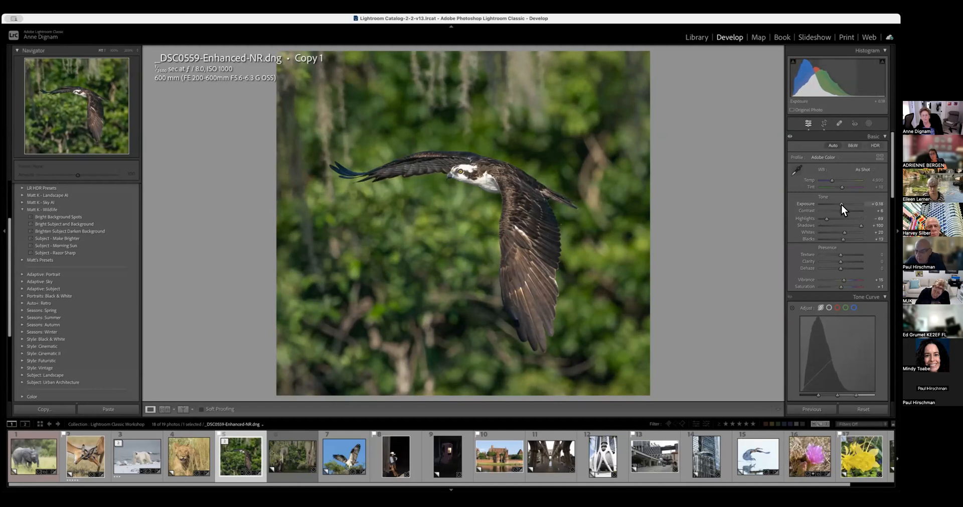
{"action": "left_click_drag", "start_coordinate": [842, 203], "coordinate": [842, 205]}
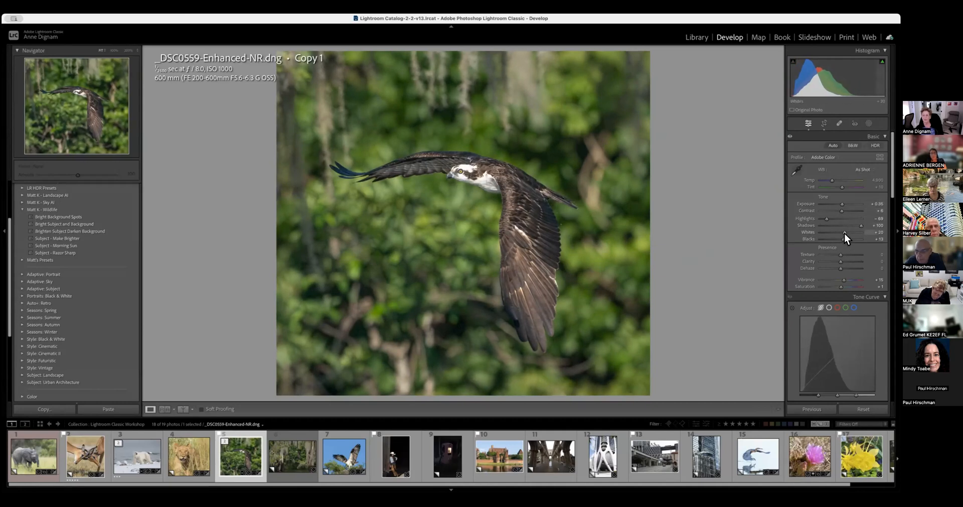
- Lower the osprey photo's Highlights to -85 and raise the tone curve's Shadows region to +14
{"action": "left_click_drag", "start_coordinate": [828, 219], "coordinate": [823, 218]}
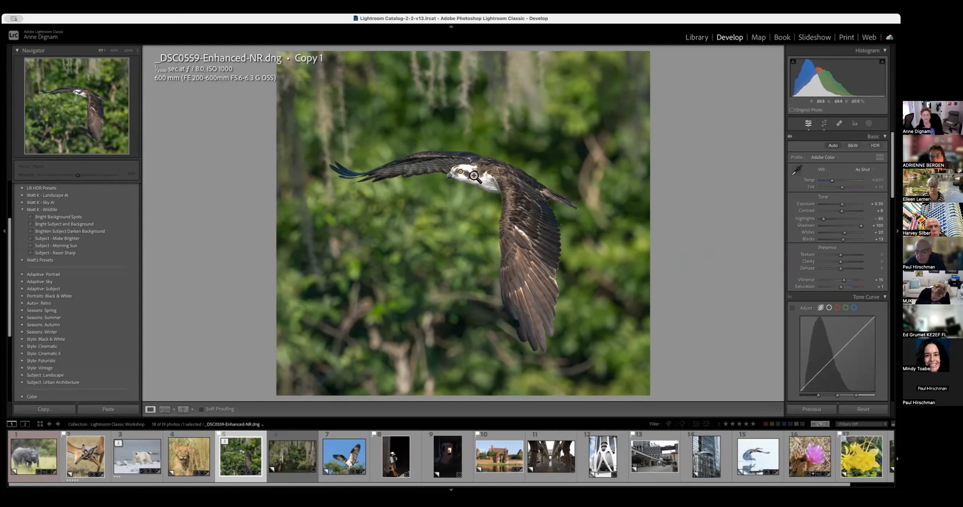
{"action": "scroll", "coordinate": [848, 245], "scroll_direction": "down", "scroll_amount": 5}
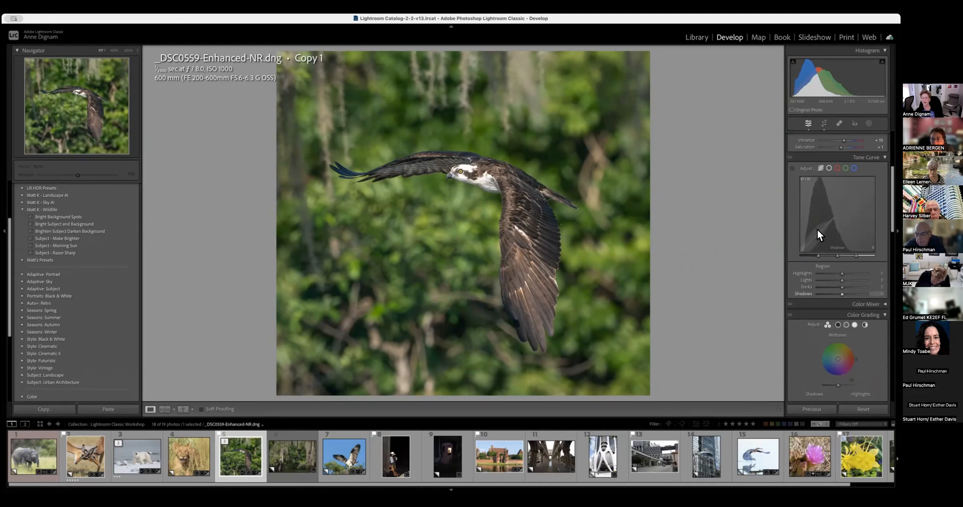
{"action": "mouse_move", "coordinate": [817, 228]}
{"action": "left_mouse_down"}
{"action": "mouse_move", "coordinate": [829, 218]}
{"action": "mouse_move", "coordinate": [830, 228]}
{"action": "left_mouse_up"}
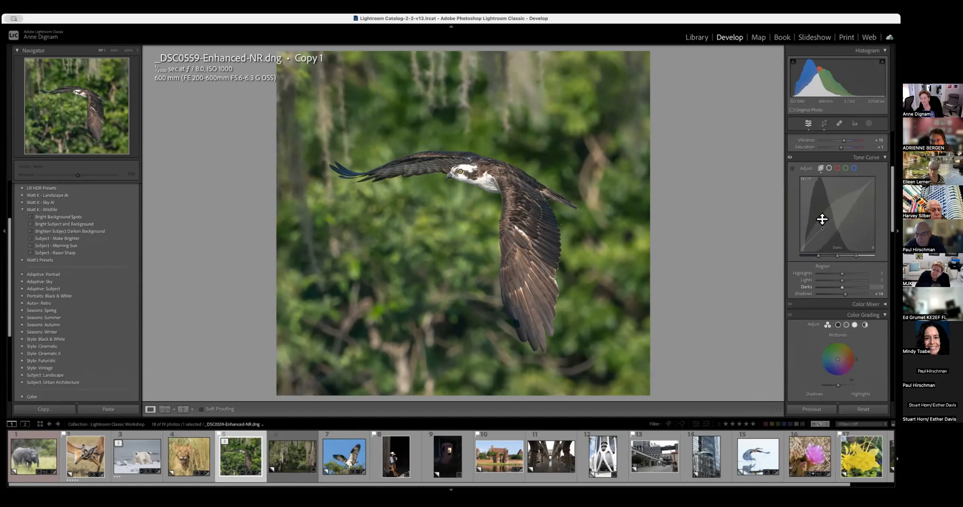
- Remove chromatic aberration and enable the lens profile corrections for the osprey photo
{"action": "scroll", "coordinate": [822, 219], "scroll_direction": "down", "scroll_amount": 5}
{"action": "scroll", "coordinate": [821, 220], "scroll_direction": "down", "scroll_amount": 12}
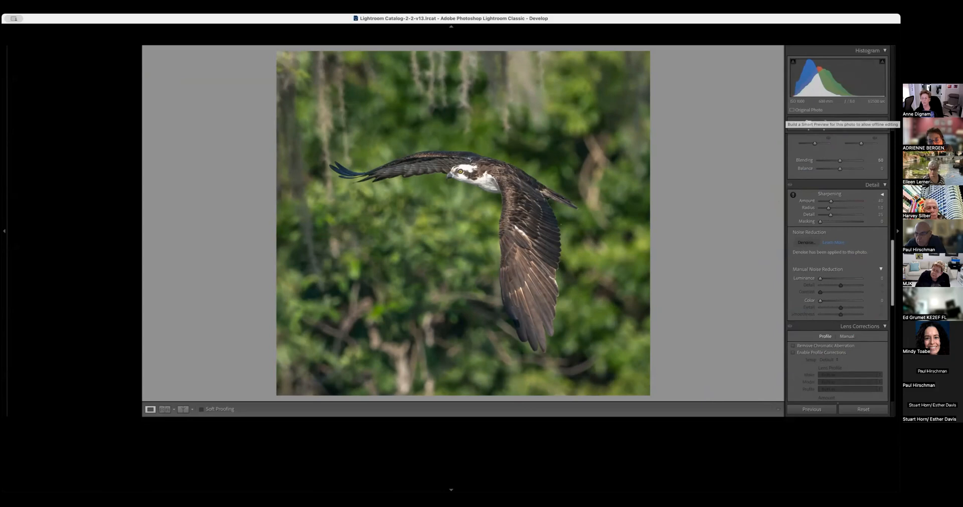
{"action": "scroll", "coordinate": [814, 269], "scroll_direction": "down", "scroll_amount": 4}
{"action": "left_click", "coordinate": [793, 252]}
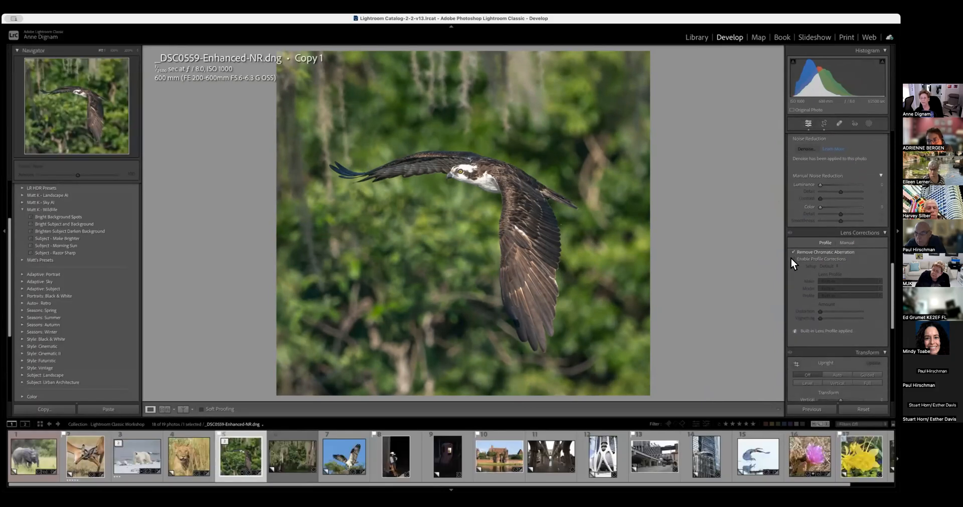
{"action": "left_click", "coordinate": [793, 258]}
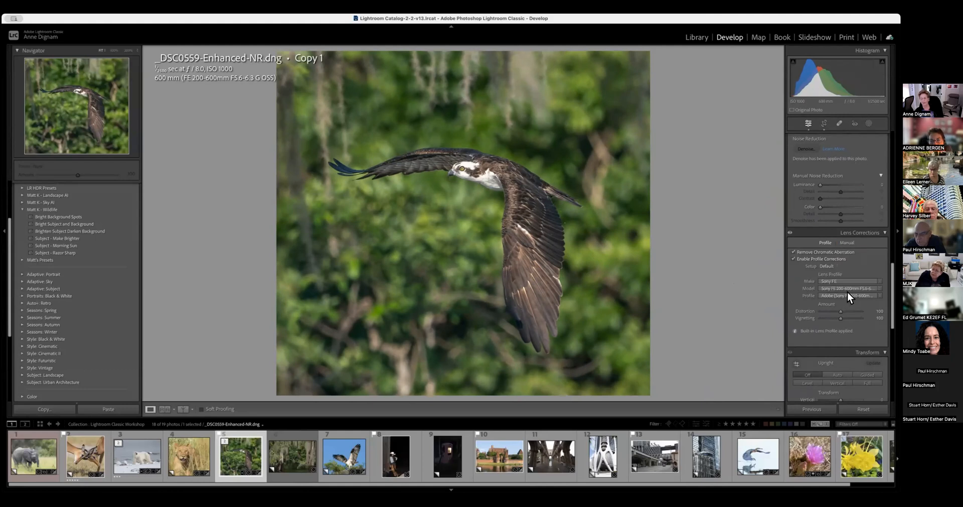
- Apply Lens Blur to the osprey photo's background and reduce the blur amount to about 38
{"action": "scroll", "coordinate": [848, 291], "scroll_direction": "down", "scroll_amount": 3}
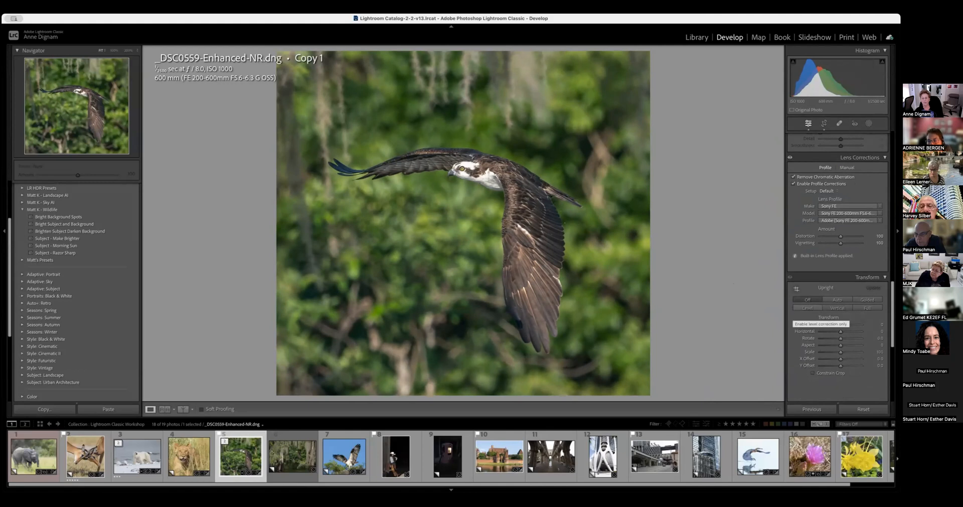
{"action": "scroll", "coordinate": [847, 320], "scroll_direction": "down", "scroll_amount": 5}
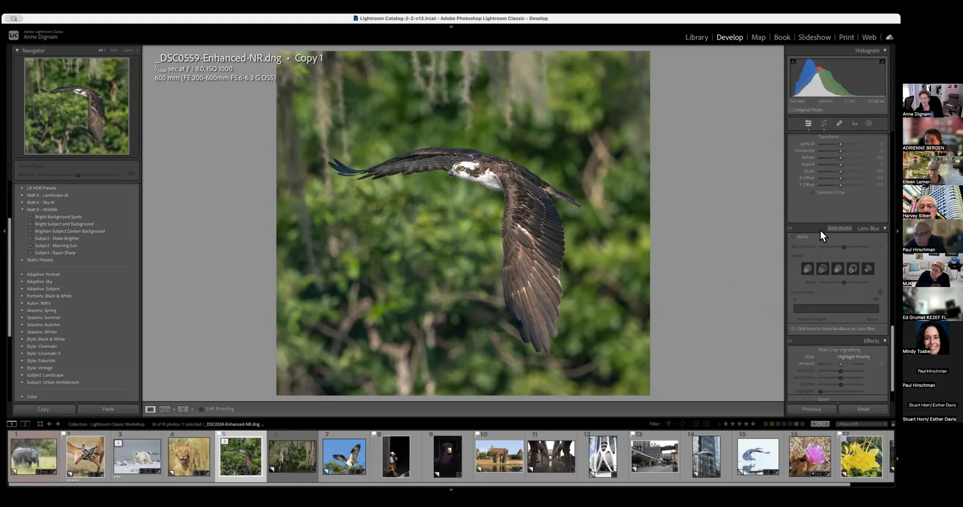
{"action": "left_click", "coordinate": [793, 236]}
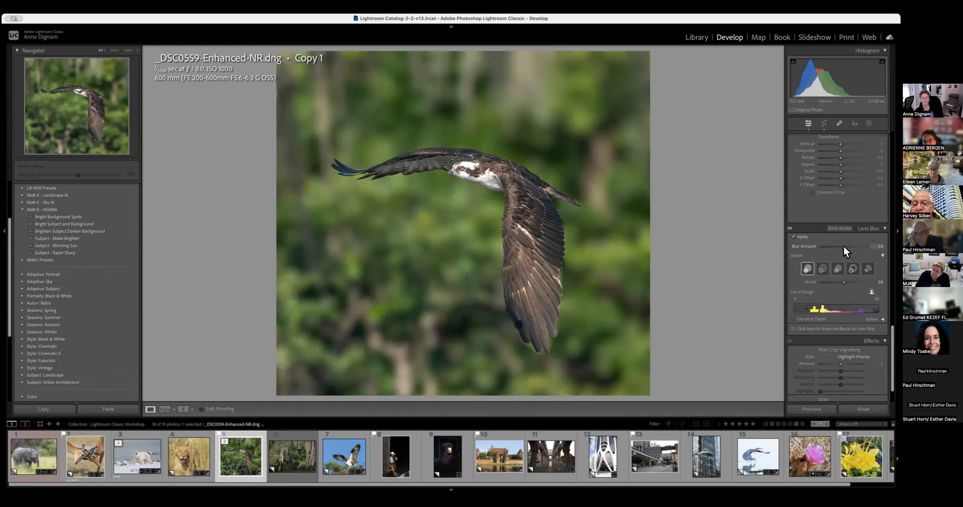
{"action": "left_click_drag", "start_coordinate": [844, 246], "coordinate": [837, 247]}
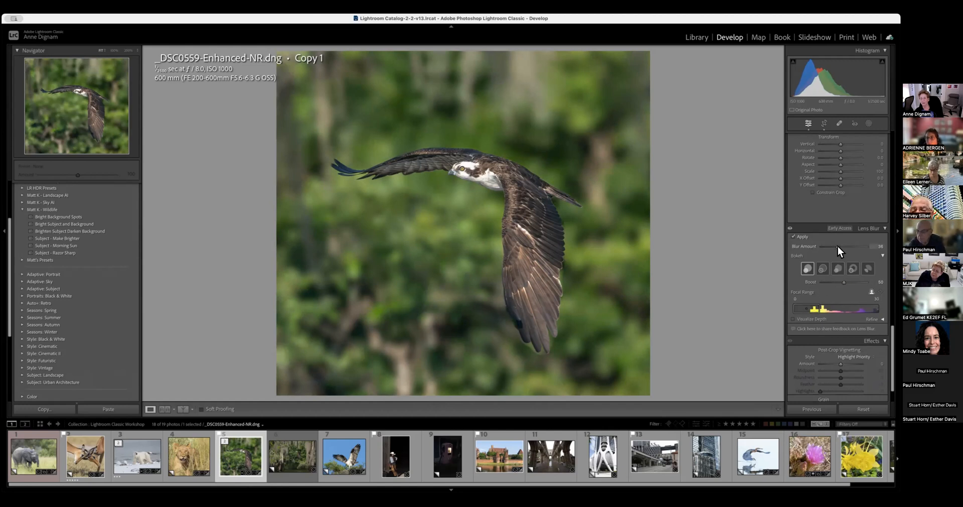
{"action": "left_click_drag", "start_coordinate": [839, 246], "coordinate": [840, 246]}
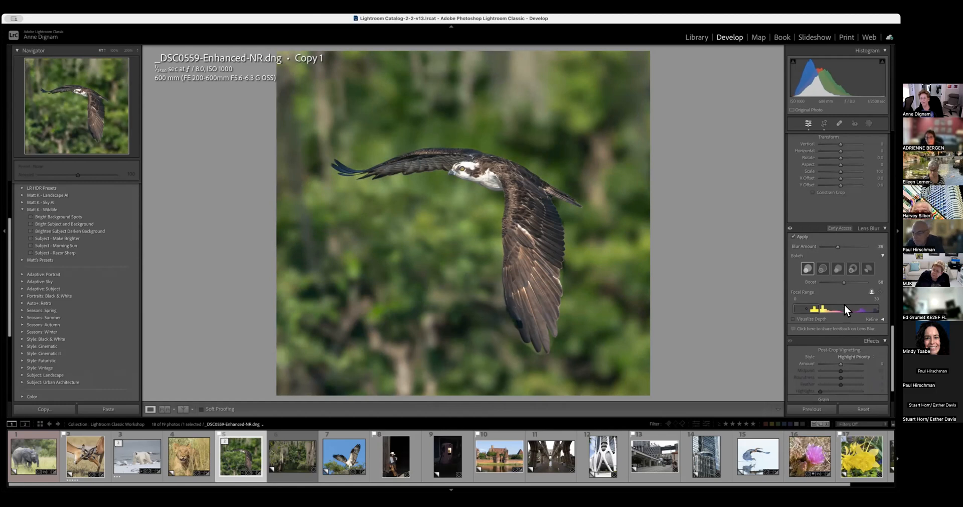
- In the Color Mixer, set the greens' saturation to -31 and luminance to -27, and slightly raise the photo's overall exposure
{"action": "scroll", "coordinate": [848, 237], "scroll_direction": "up", "scroll_amount": 3}
{"action": "scroll", "coordinate": [848, 237], "scroll_direction": "up", "scroll_amount": 20}
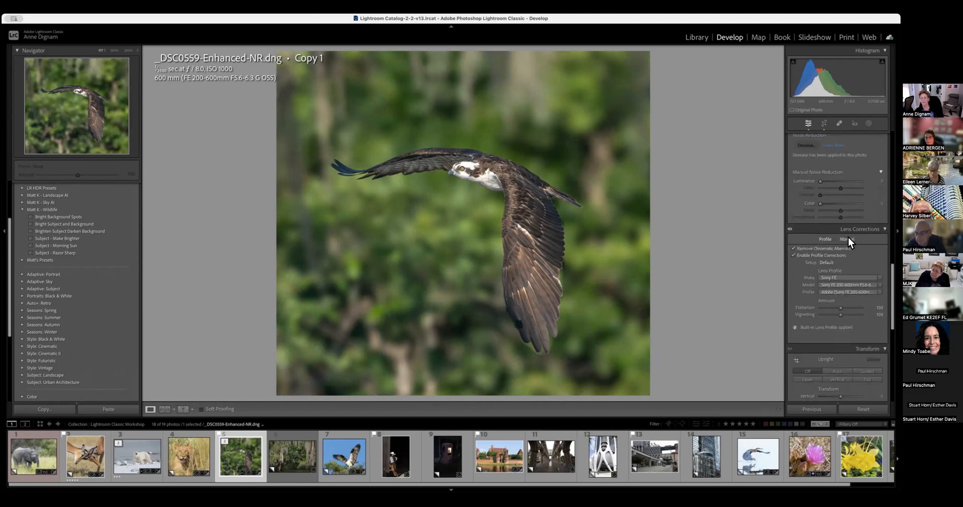
{"action": "scroll", "coordinate": [848, 243], "scroll_direction": "up", "scroll_amount": 15}
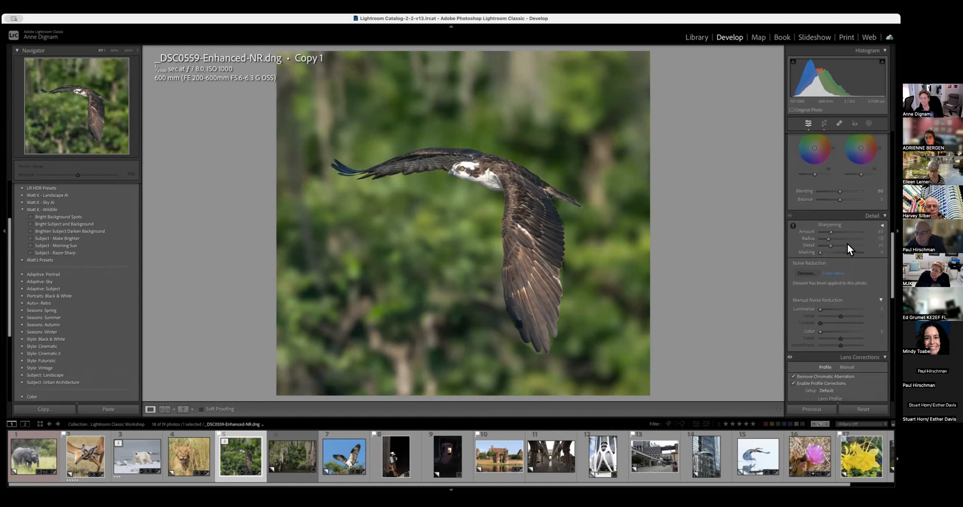
{"action": "scroll", "coordinate": [847, 243], "scroll_direction": "up", "scroll_amount": 15}
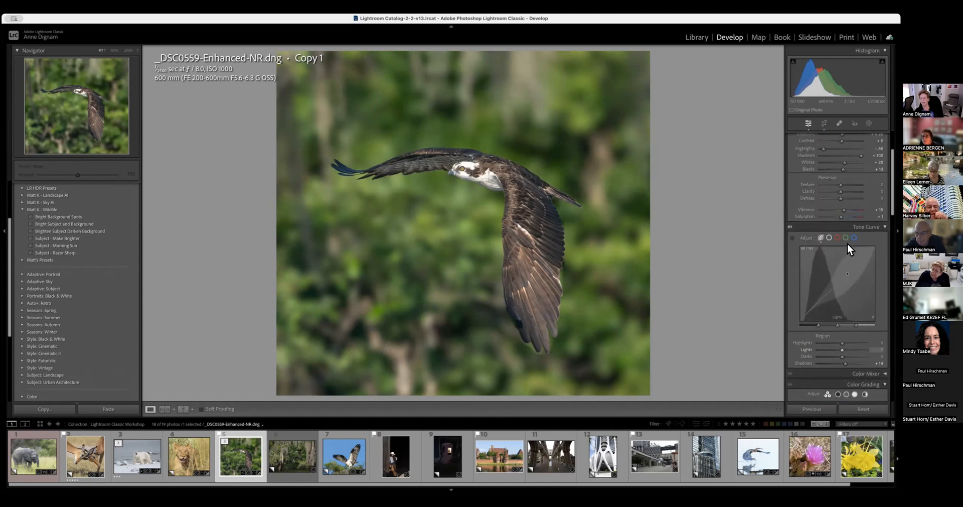
{"action": "scroll", "coordinate": [848, 242], "scroll_direction": "down", "scroll_amount": 10}
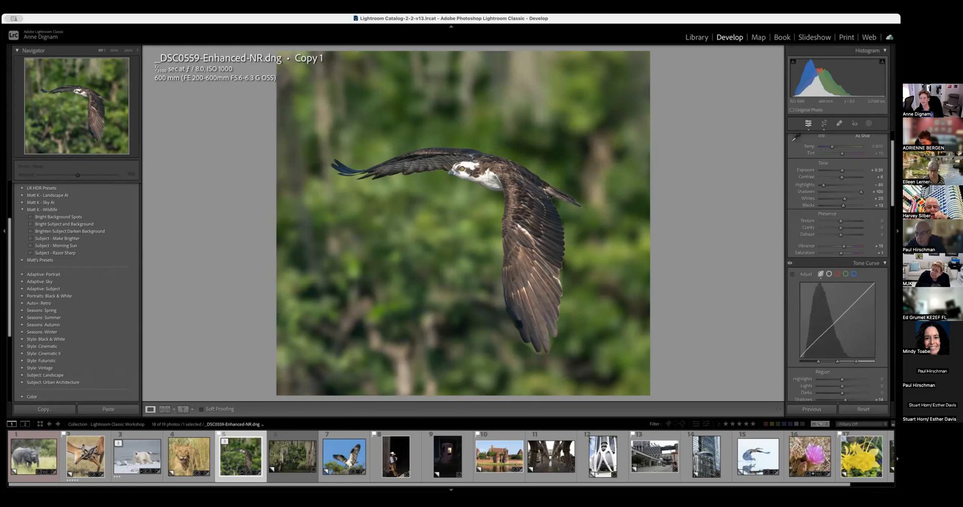
{"action": "scroll", "coordinate": [848, 243], "scroll_direction": "down", "scroll_amount": 2}
{"action": "scroll", "coordinate": [847, 243], "scroll_direction": "up", "scroll_amount": 4}
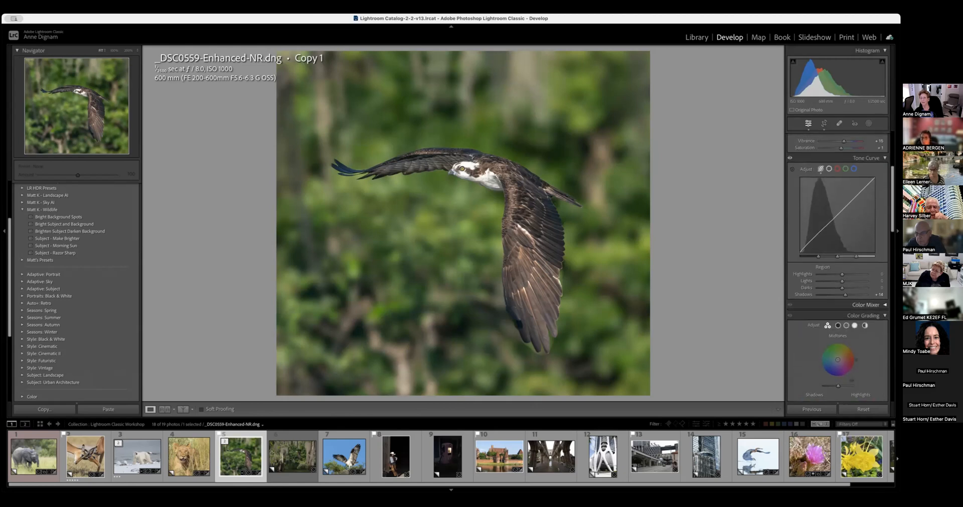
{"action": "scroll", "coordinate": [848, 216], "scroll_direction": "down", "scroll_amount": 10}
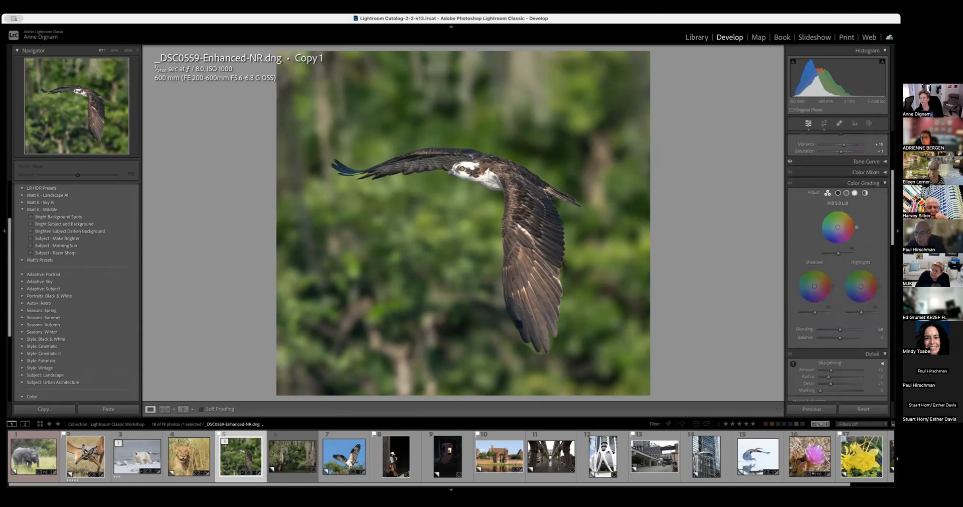
{"action": "scroll", "coordinate": [848, 214], "scroll_direction": "down", "scroll_amount": 8}
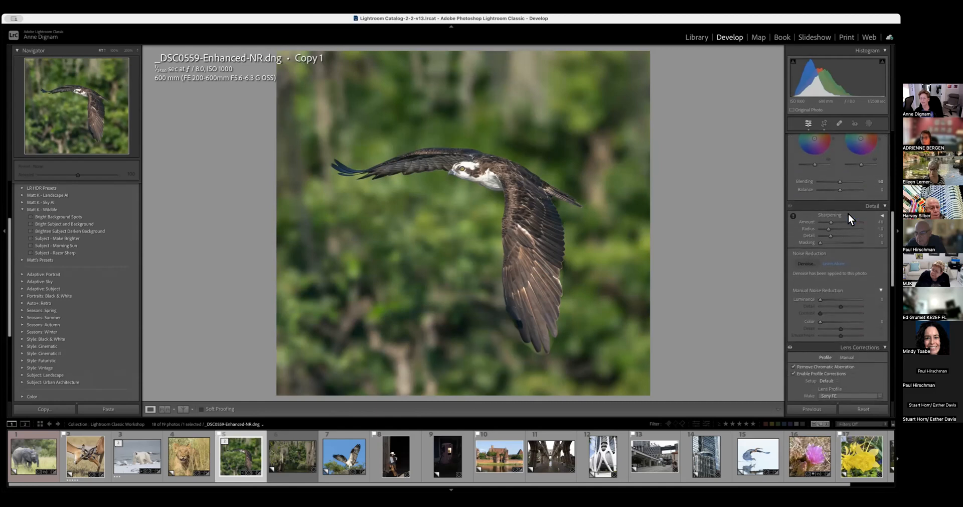
{"action": "scroll", "coordinate": [848, 214], "scroll_direction": "down", "scroll_amount": 8}
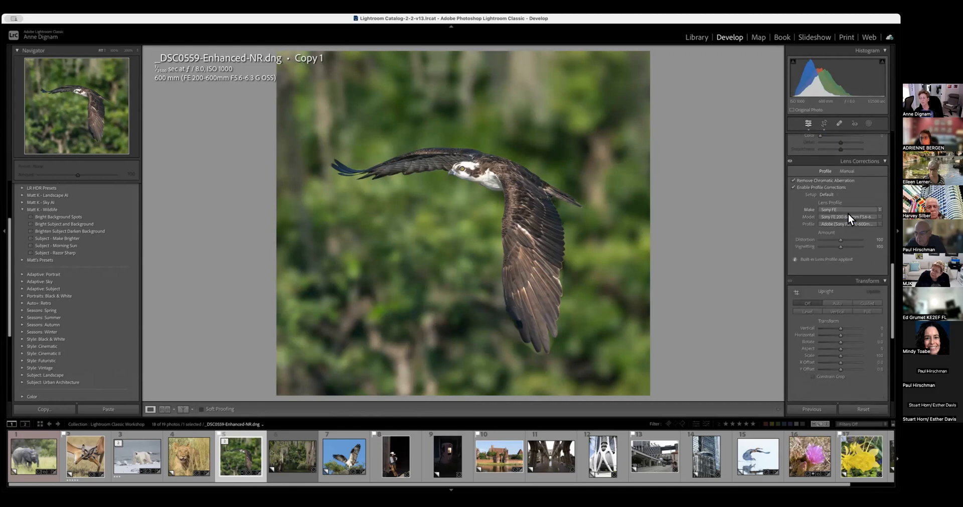
{"action": "scroll", "coordinate": [848, 214], "scroll_direction": "up", "scroll_amount": 15}
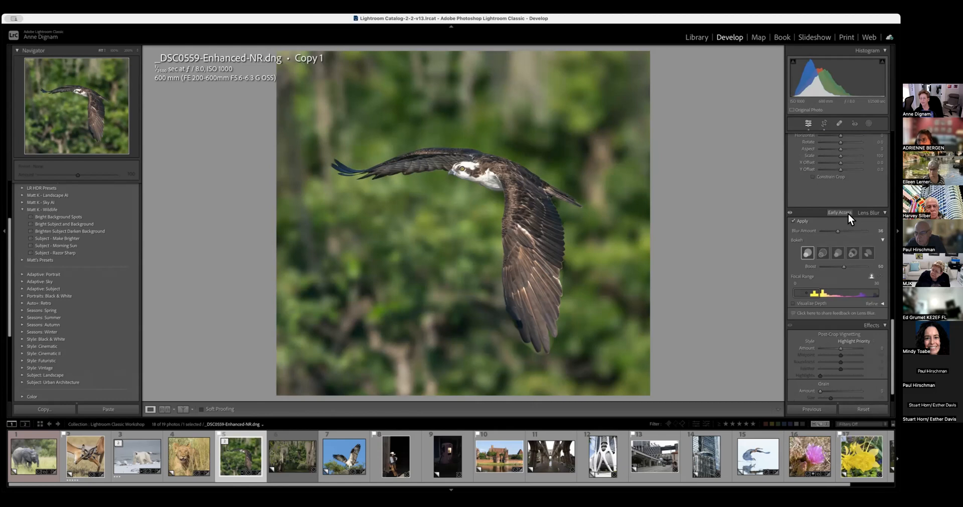
{"action": "scroll", "coordinate": [848, 214], "scroll_direction": "up", "scroll_amount": 3}
{"action": "left_click", "coordinate": [868, 271]}
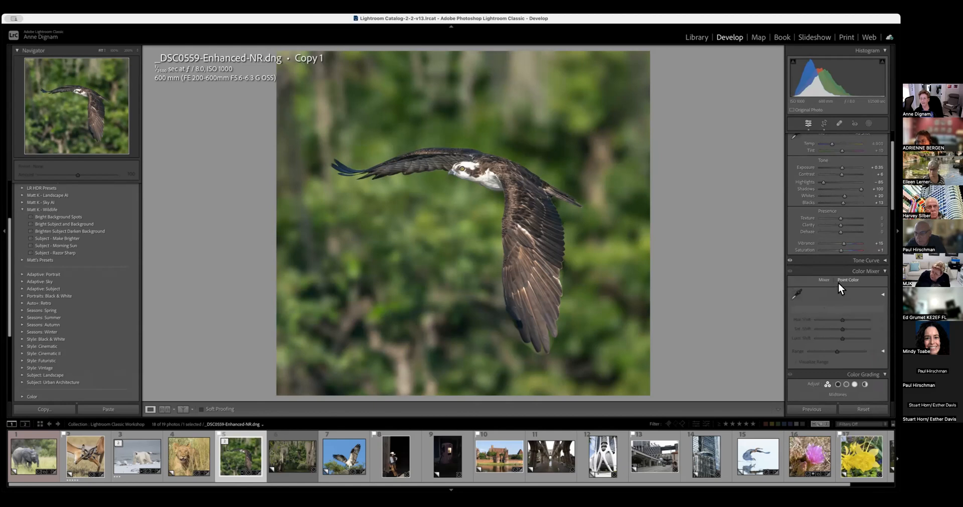
{"action": "left_click", "coordinate": [822, 279]}
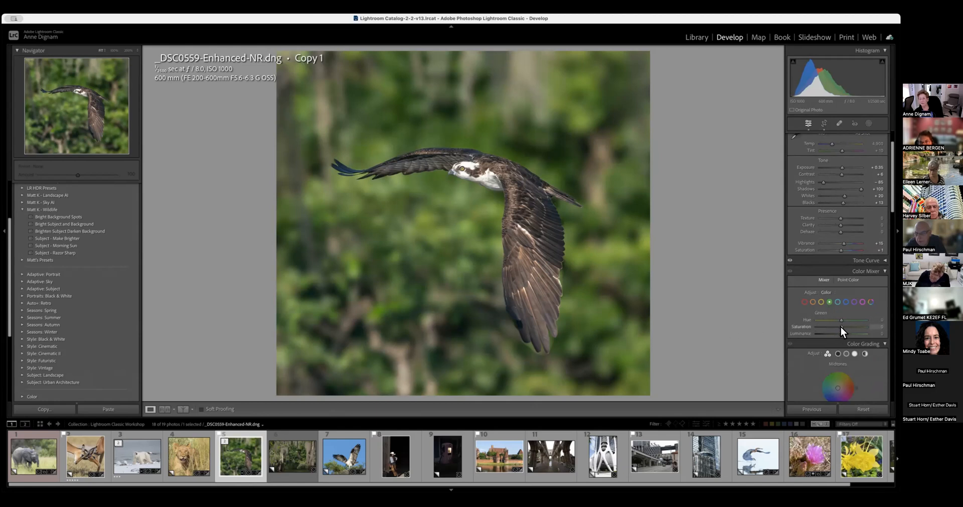
{"action": "left_click_drag", "start_coordinate": [838, 327], "coordinate": [834, 326]}
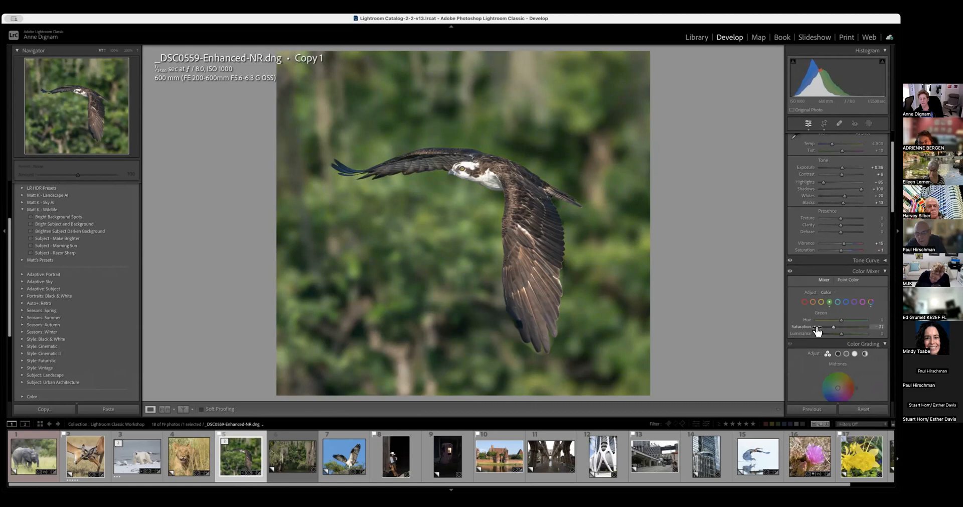
{"action": "left_click_drag", "start_coordinate": [840, 333], "coordinate": [835, 333]}
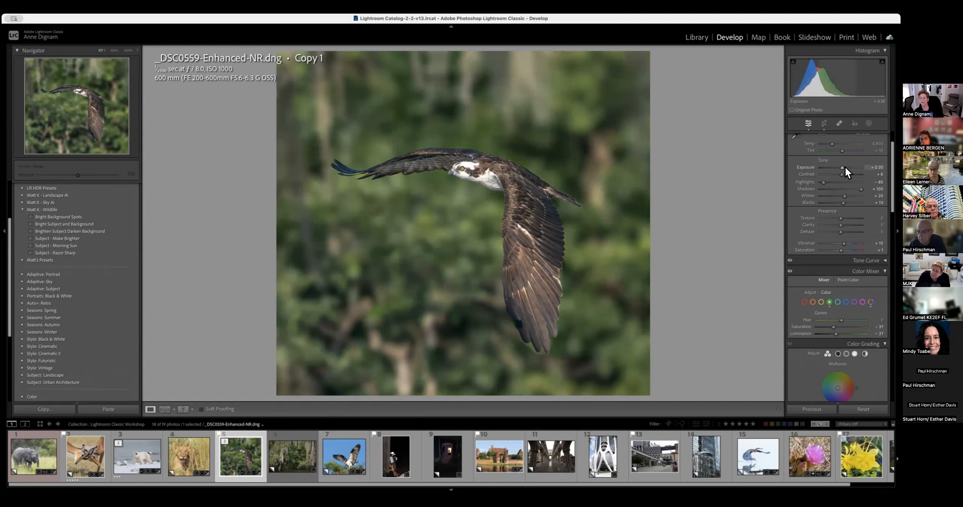
{"action": "left_click_drag", "start_coordinate": [843, 167], "coordinate": [844, 167]}
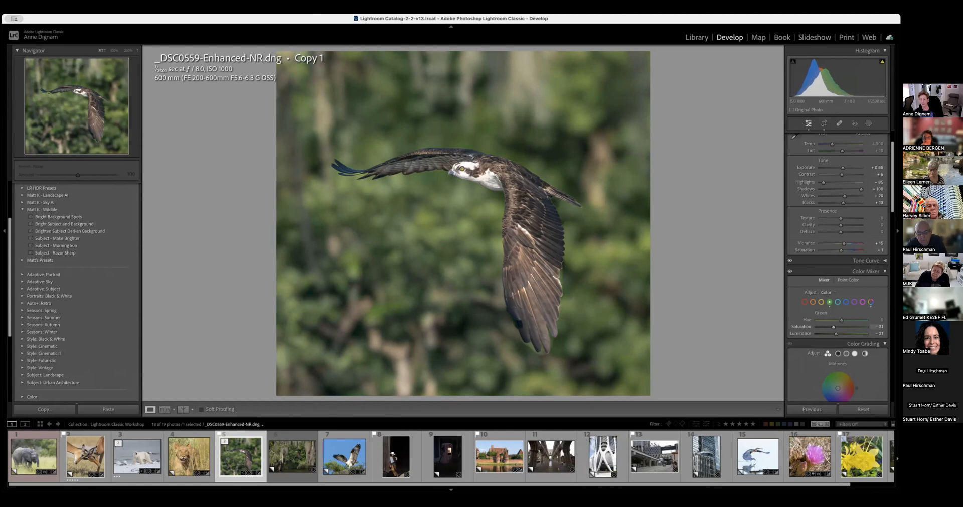
- Darken the photo's edges with a post-crop vignette amount of -20
{"action": "scroll", "coordinate": [789, 335], "scroll_direction": "down", "scroll_amount": 5}
{"action": "scroll", "coordinate": [838, 265], "scroll_direction": "down", "scroll_amount": 5}
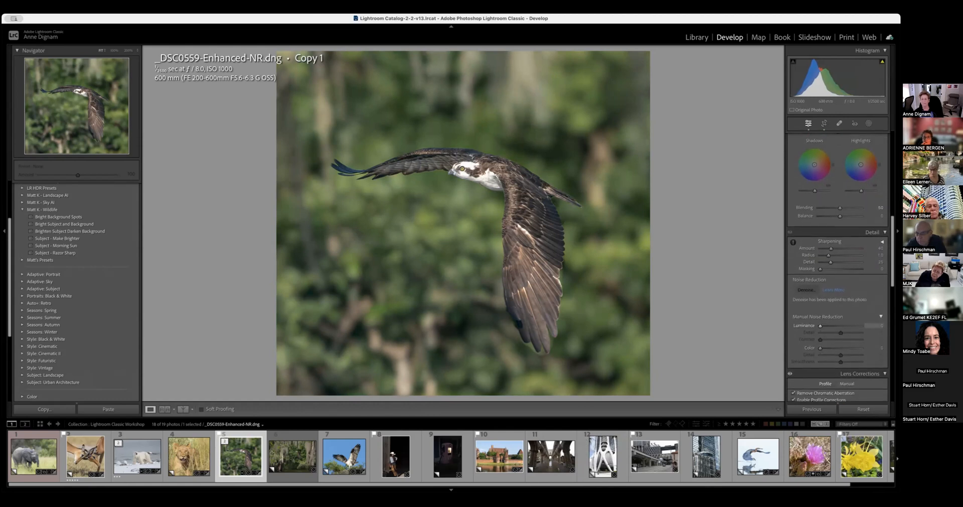
{"action": "scroll", "coordinate": [838, 266], "scroll_direction": "down", "scroll_amount": 3}
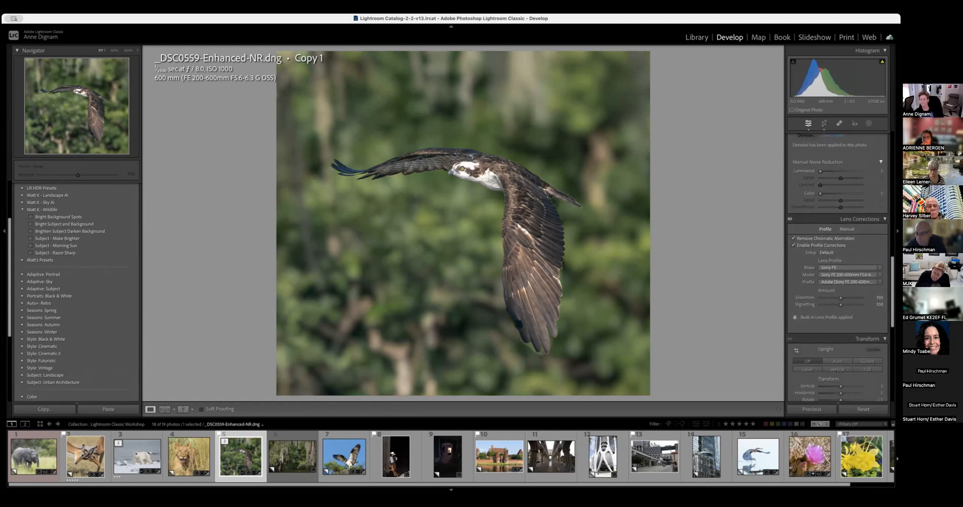
{"action": "scroll", "coordinate": [810, 324], "scroll_direction": "down", "scroll_amount": 6}
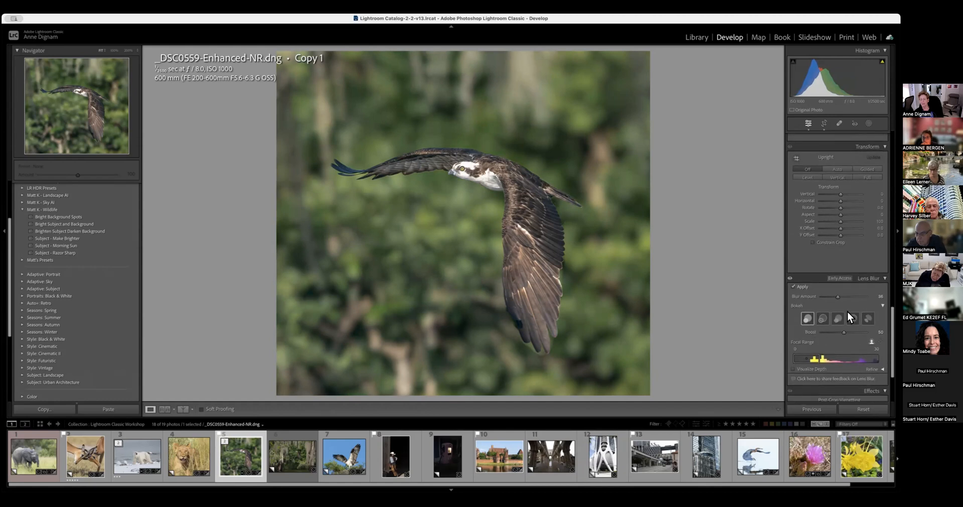
{"action": "scroll", "coordinate": [848, 311], "scroll_direction": "down", "scroll_amount": 4}
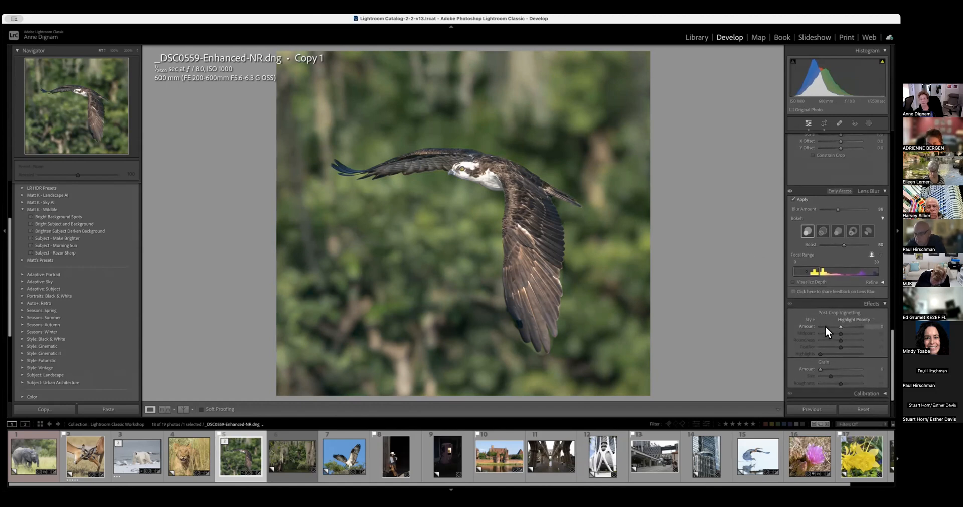
{"action": "left_click_drag", "start_coordinate": [839, 325], "coordinate": [835, 325]}
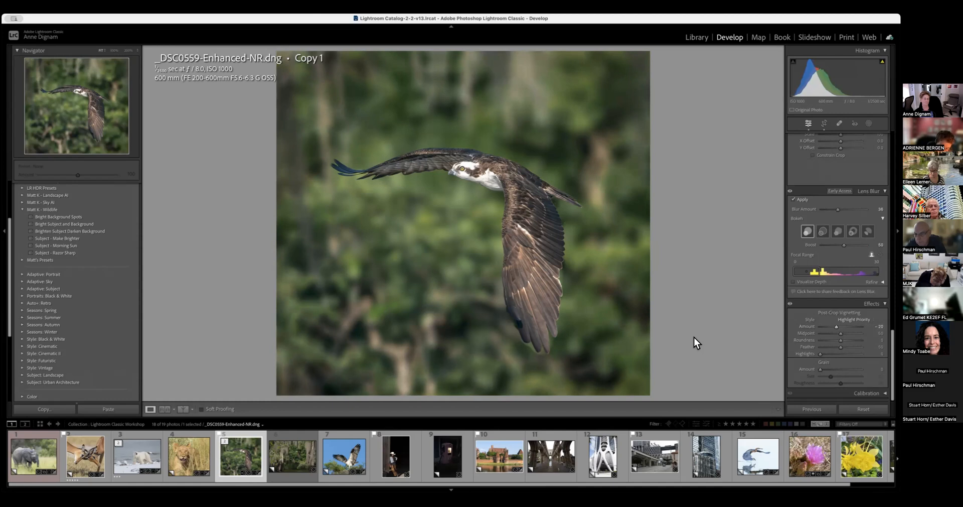
- Switch to the DSC04533.ARW copy showing the osprey with raised wings and bring up the options for adding a new mask
{"action": "left_click", "coordinate": [296, 456]}
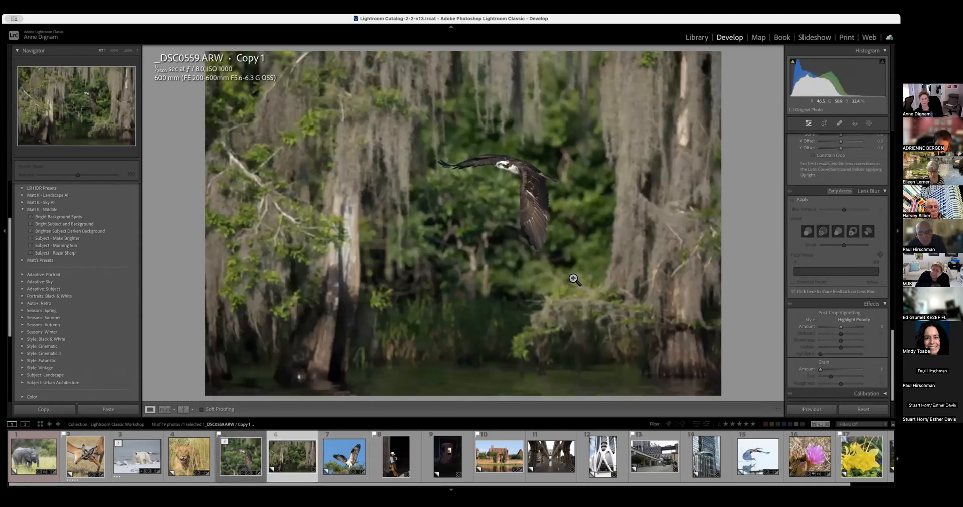
{"action": "left_click", "coordinate": [341, 461]}
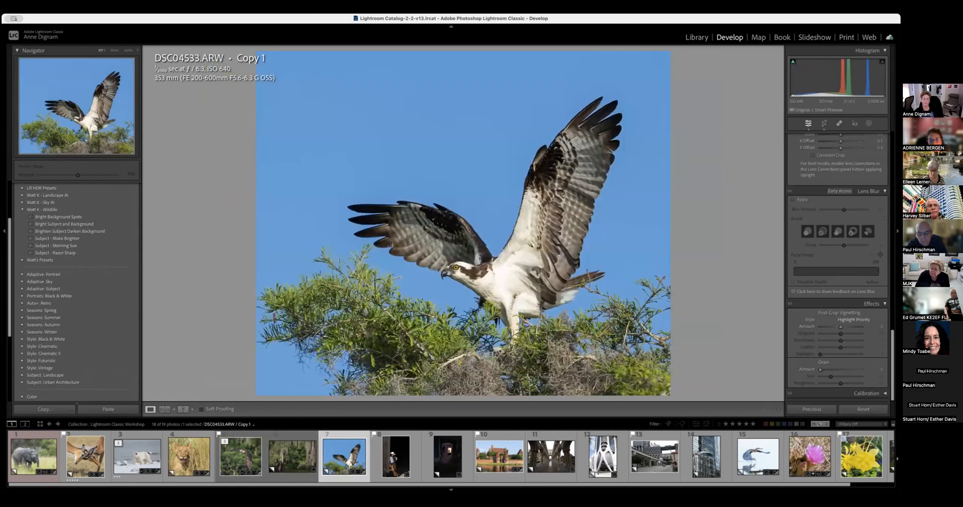
{"action": "scroll", "coordinate": [838, 266], "scroll_direction": "up", "scroll_amount": 10}
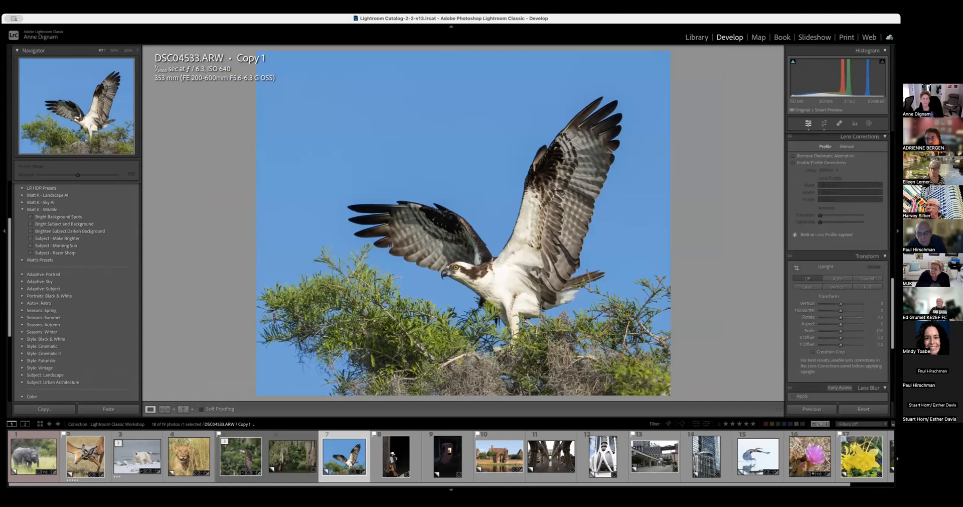
{"action": "scroll", "coordinate": [838, 226], "scroll_direction": "up", "scroll_amount": 10}
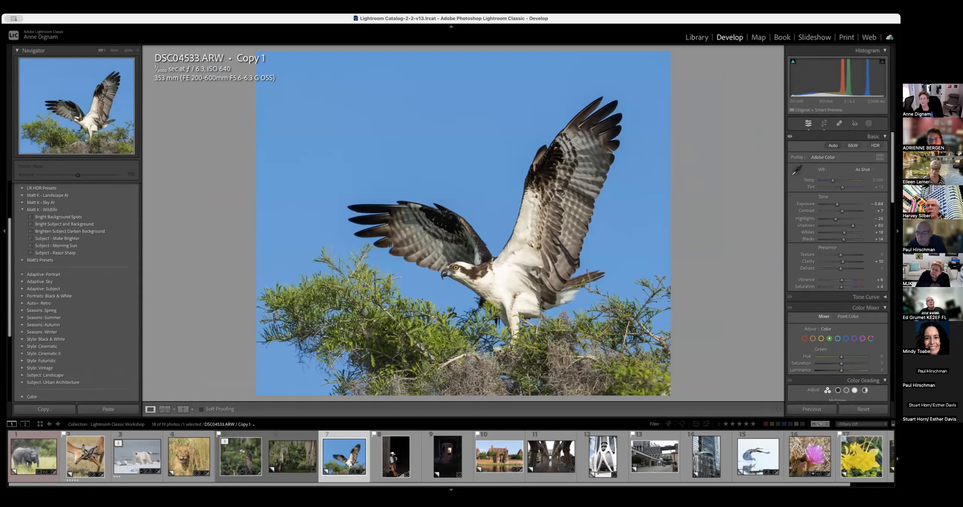
{"action": "key", "text": "shift+w"}
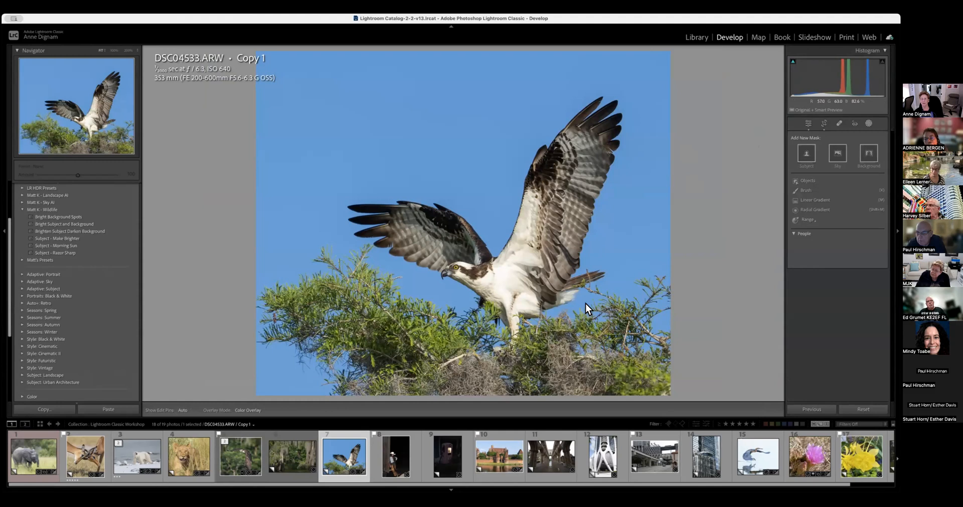
- Mask the sky in the osprey photo and brighten it slightly with an exposure of about 0.15
{"action": "left_click", "coordinate": [838, 153]}
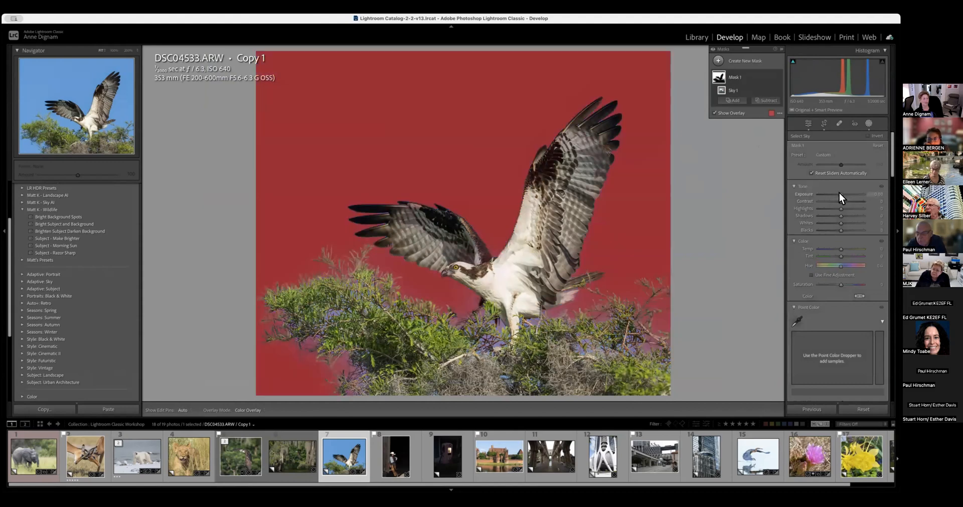
{"action": "left_click_drag", "start_coordinate": [840, 194], "coordinate": [838, 193]}
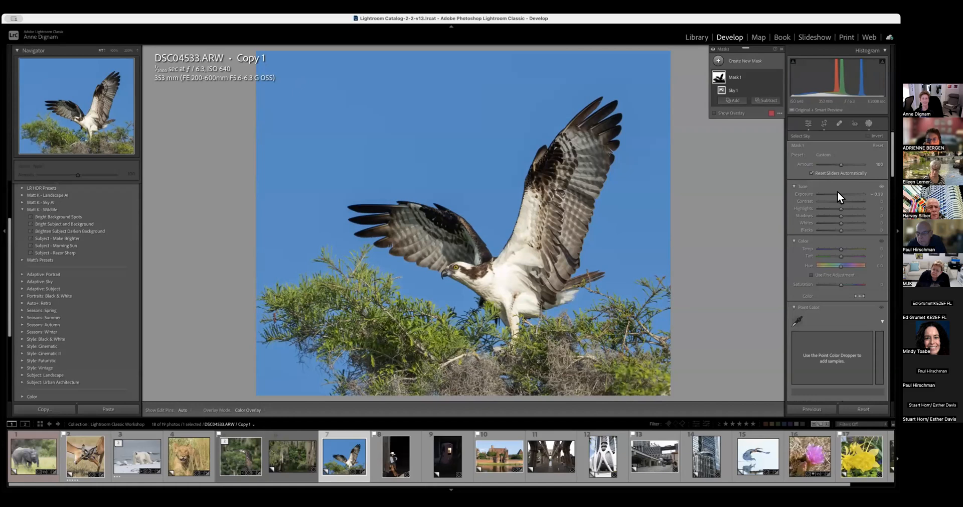
{"action": "double_click", "coordinate": [810, 194]}
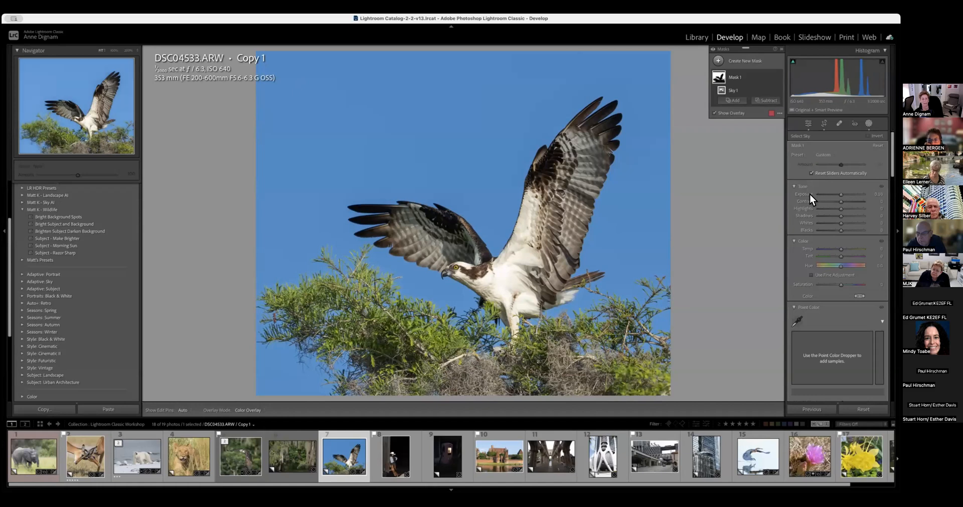
{"action": "key", "text": "o"}
{"action": "left_click_drag", "start_coordinate": [838, 191], "coordinate": [839, 191]}
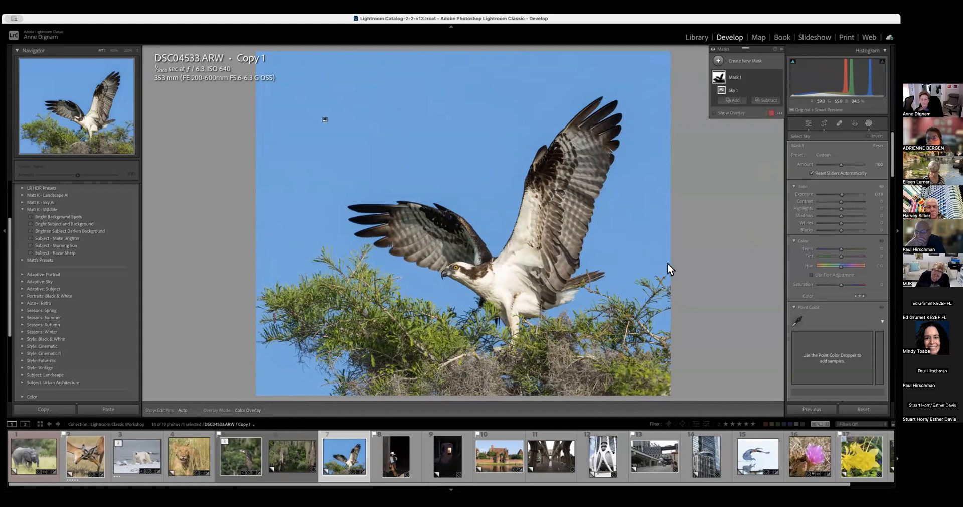
- Create a Select Subject mask of the osprey and brush the missed white tail feathers into it with a small brush
{"action": "left_click", "coordinate": [735, 62]}
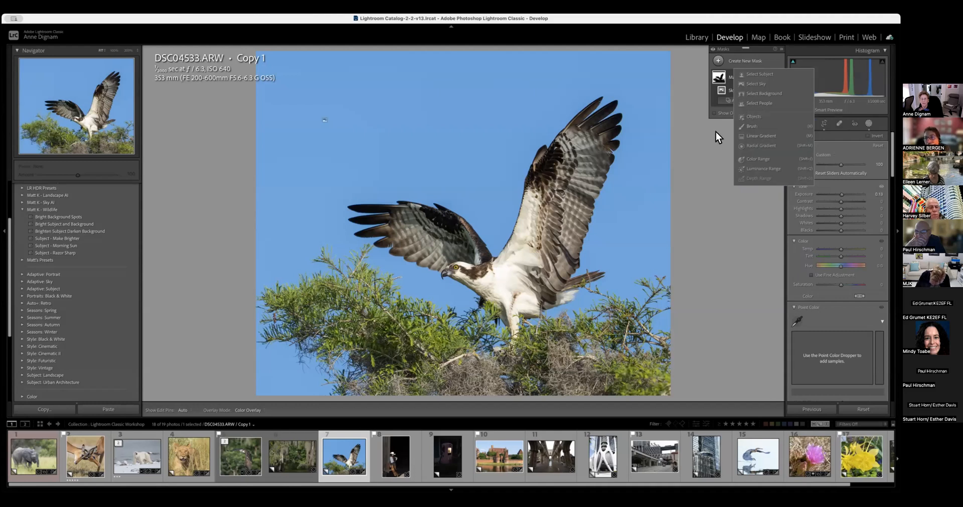
{"action": "left_click", "coordinate": [757, 74]}
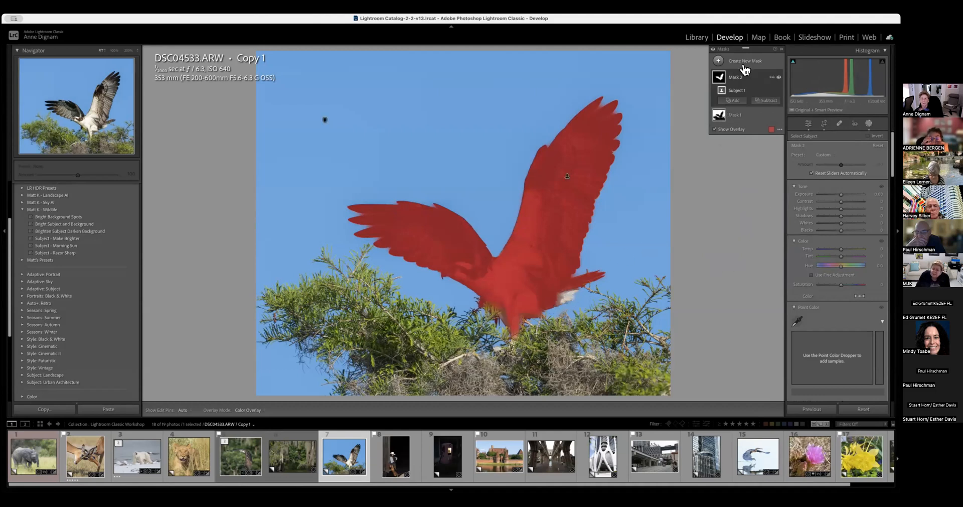
{"action": "left_click", "coordinate": [737, 101]}
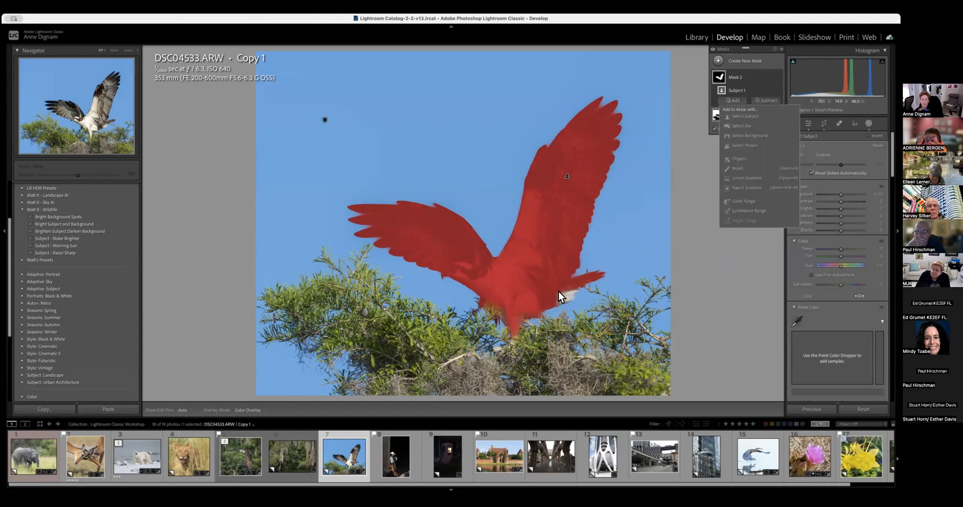
{"action": "left_click", "coordinate": [740, 167]}
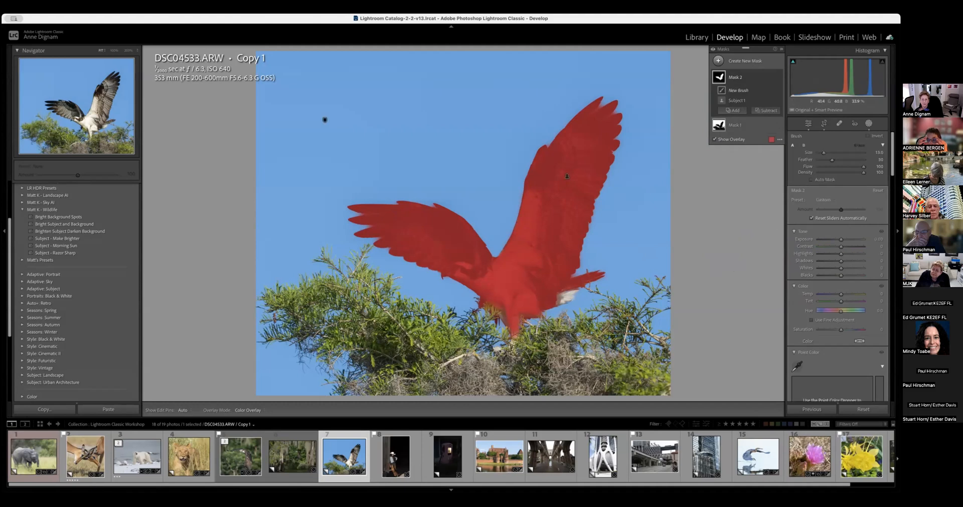
{"action": "key", "text": "bracketleft"}
{"action": "key", "text": "bracketleft"}
{"action": "key", "text": "bracketleft"}
{"action": "key", "text": "bracketleft"}
{"action": "key", "text": "bracketleft"}
{"action": "key", "text": "bracketleft"}
{"action": "key", "text": "bracketleft"}
{"action": "key", "text": "bracketleft"}
{"action": "key", "text": "bracketleft"}
{"action": "key", "text": "bracketleft"}
{"action": "key", "text": "bracketleft"}
{"action": "key", "text": "bracketright"}
{"action": "key", "text": "bracketright"}
{"action": "key", "text": "h"}
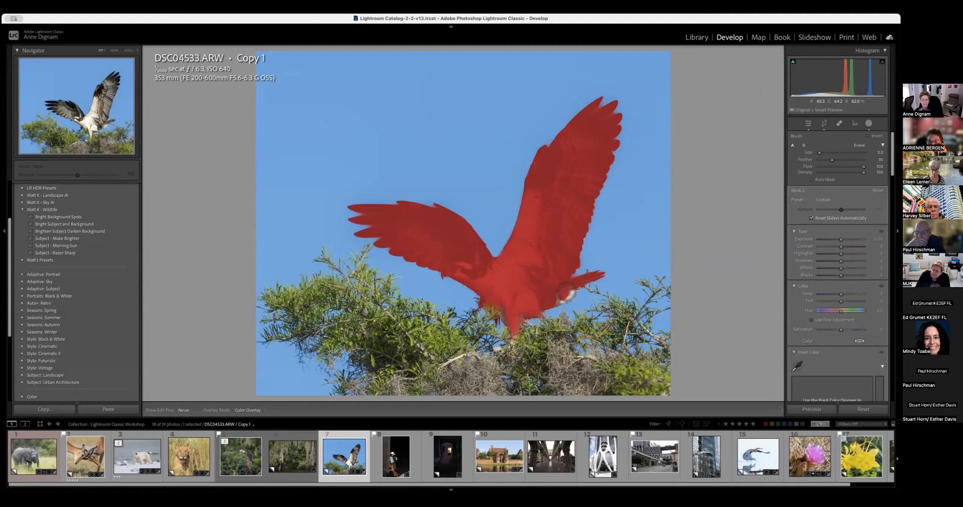
{"action": "mouse_move", "coordinate": [569, 290]}
{"action": "left_mouse_down"}
{"action": "mouse_move", "coordinate": [575, 296]}
{"action": "mouse_move", "coordinate": [558, 297]}
{"action": "left_mouse_up"}
{"action": "key", "text": "h"}
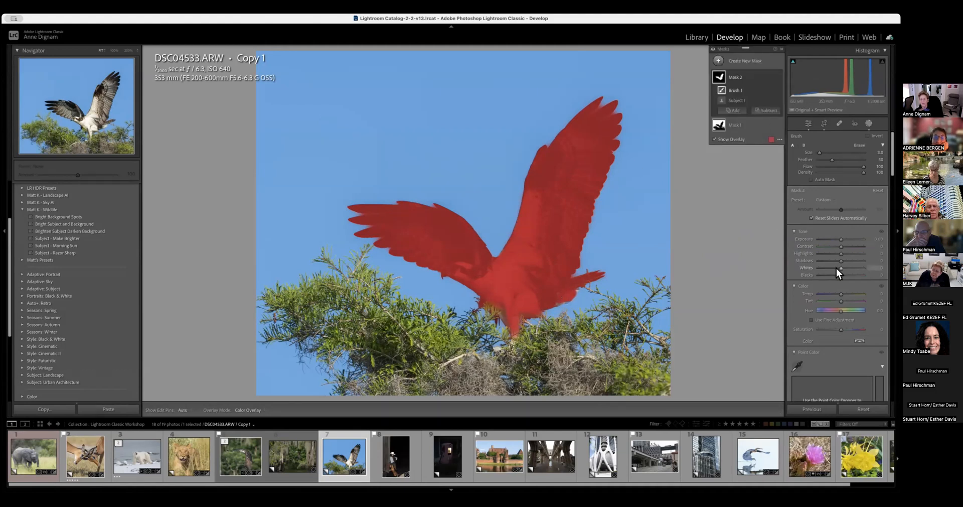
- Lower the osprey mask's whites to about -30 and its highlights to about -35
{"action": "left_click_drag", "start_coordinate": [839, 267], "coordinate": [839, 267]}
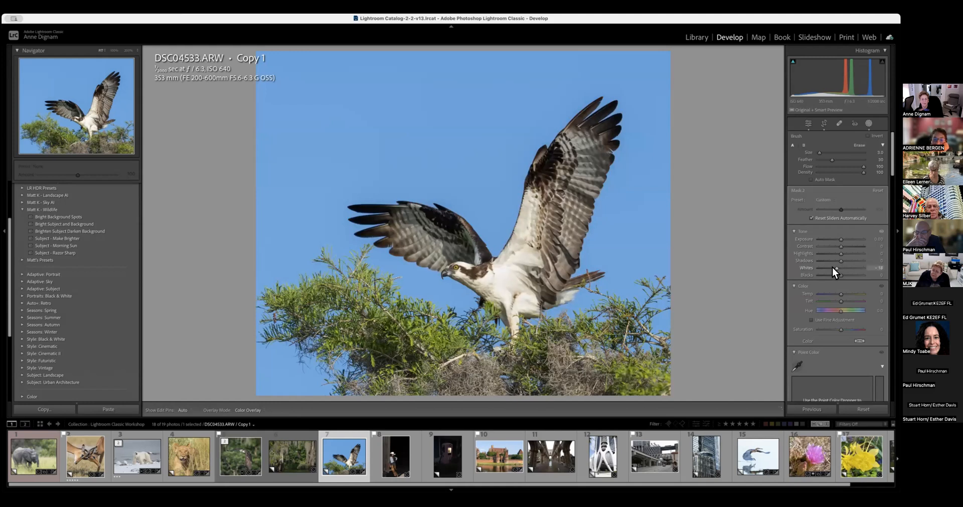
{"action": "mouse_move", "coordinate": [828, 266]}
{"action": "left_mouse_down"}
{"action": "mouse_move", "coordinate": [838, 266]}
{"action": "mouse_move", "coordinate": [828, 267]}
{"action": "left_mouse_up"}
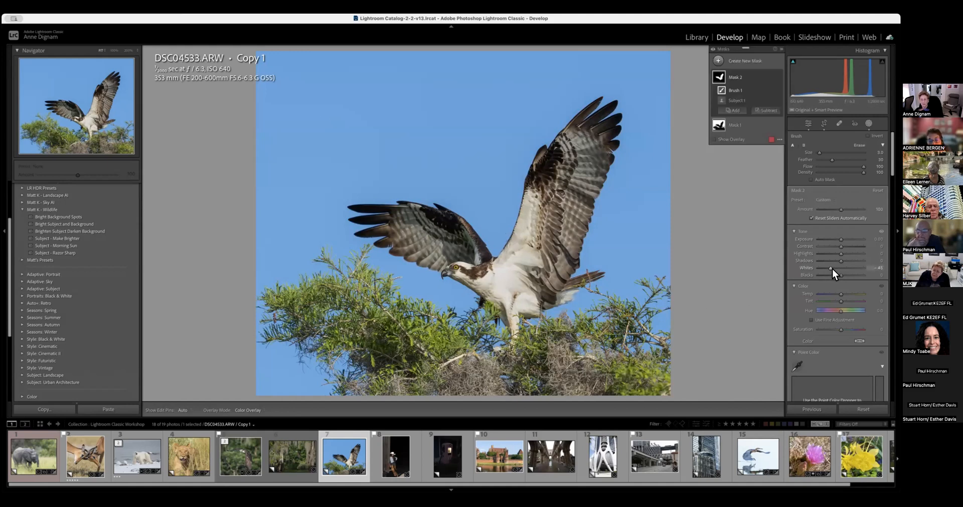
{"action": "left_click_drag", "start_coordinate": [830, 268], "coordinate": [841, 269]}
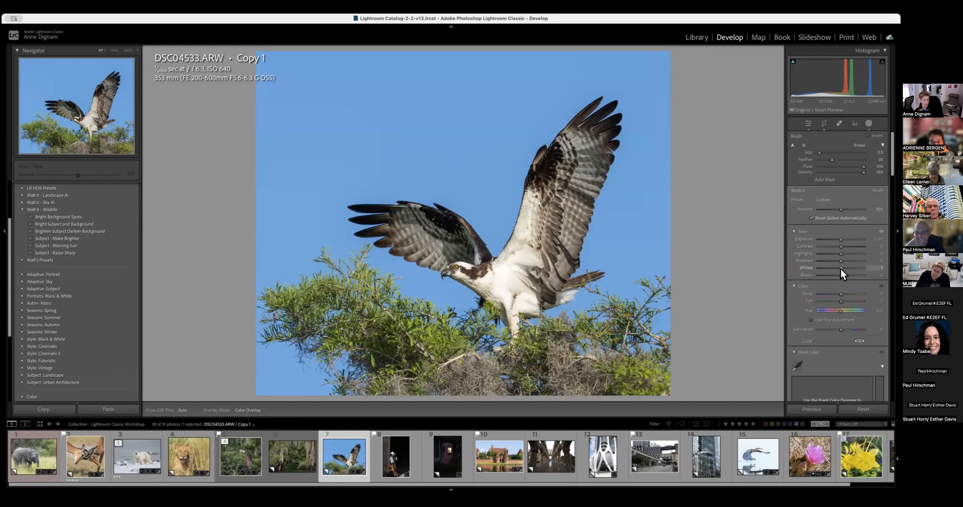
{"action": "left_click_drag", "start_coordinate": [841, 268], "coordinate": [832, 252]}
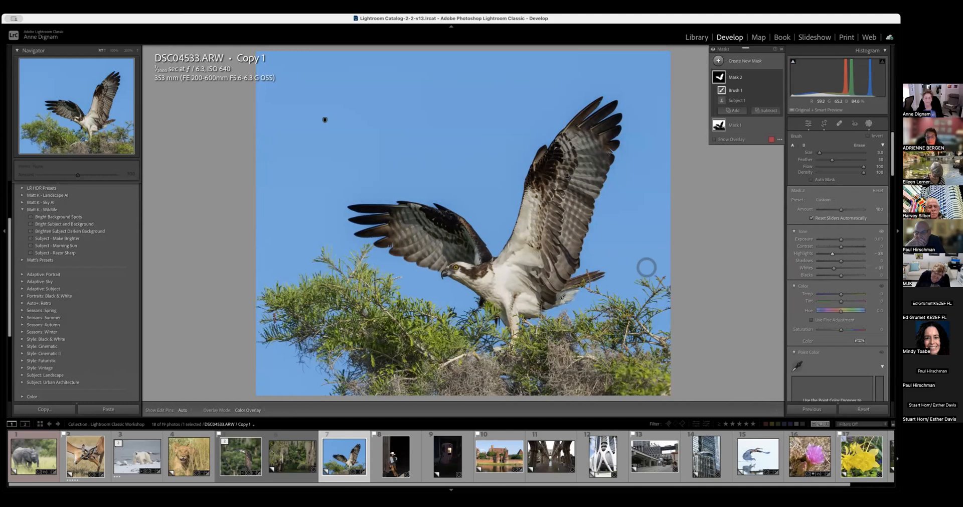
- Switch to DSC08228.ARW, the photo of the woman in a cowboy hat, and return to the basic edit settings
{"action": "left_click", "coordinate": [399, 460]}
{"action": "left_click", "coordinate": [443, 460]}
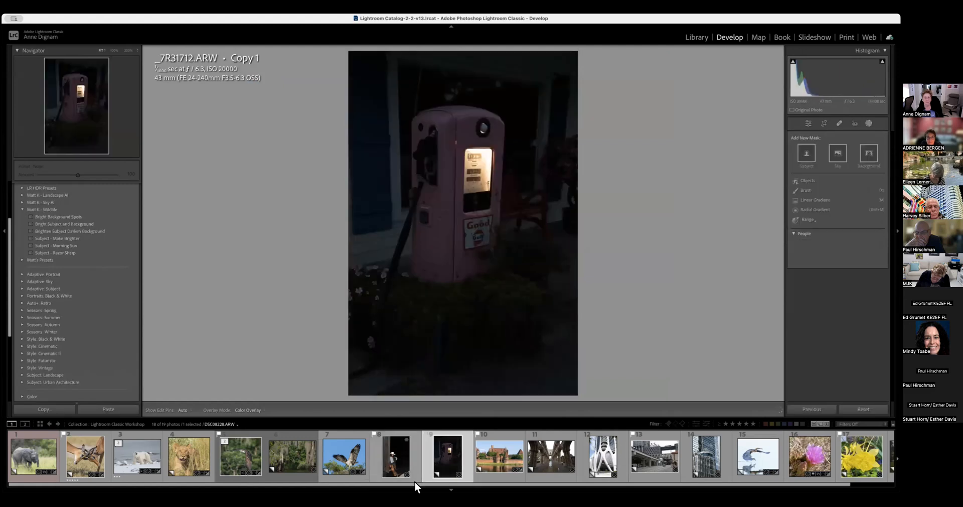
{"action": "left_click", "coordinate": [396, 454]}
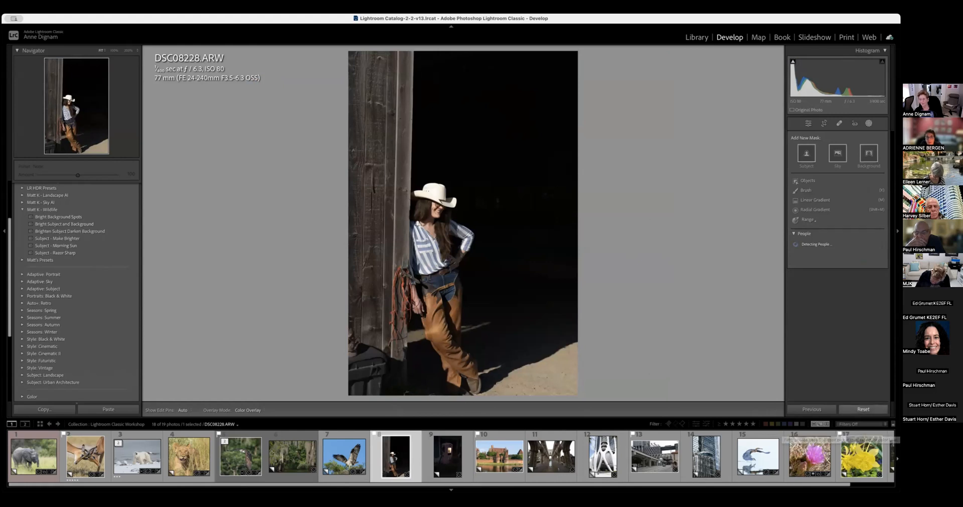
{"action": "left_click", "coordinate": [808, 122]}
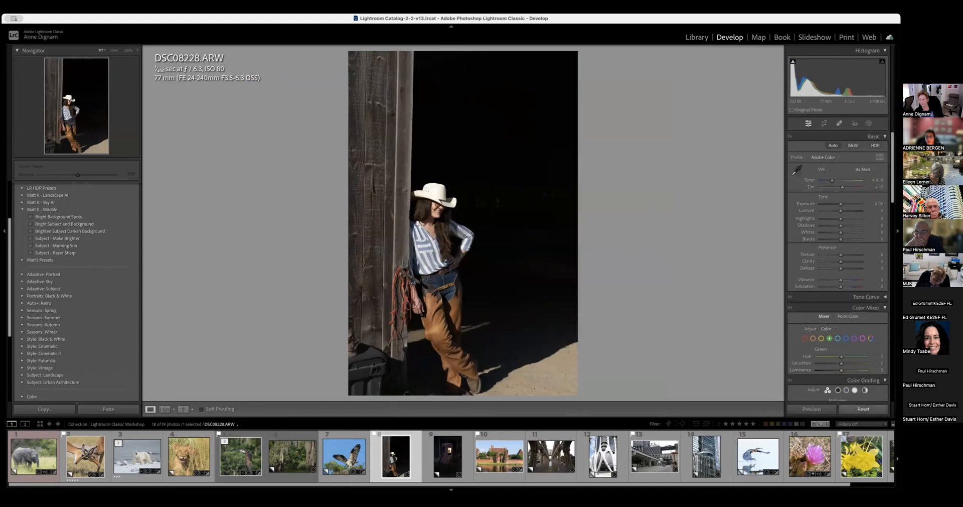
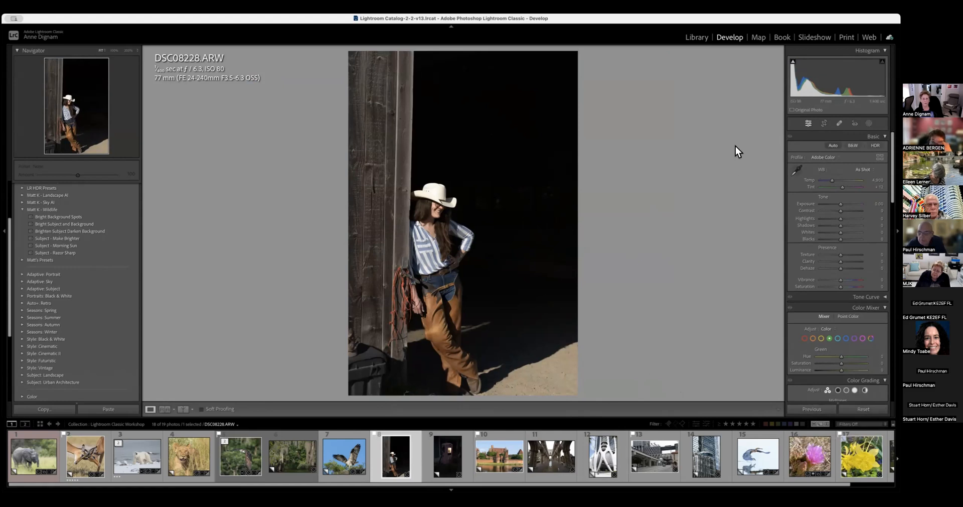
- Crop away part of the dark area above the woman and a strip of the wooden wall, and rotate the photo slightly to straighten it
{"action": "left_click", "coordinate": [824, 123]}
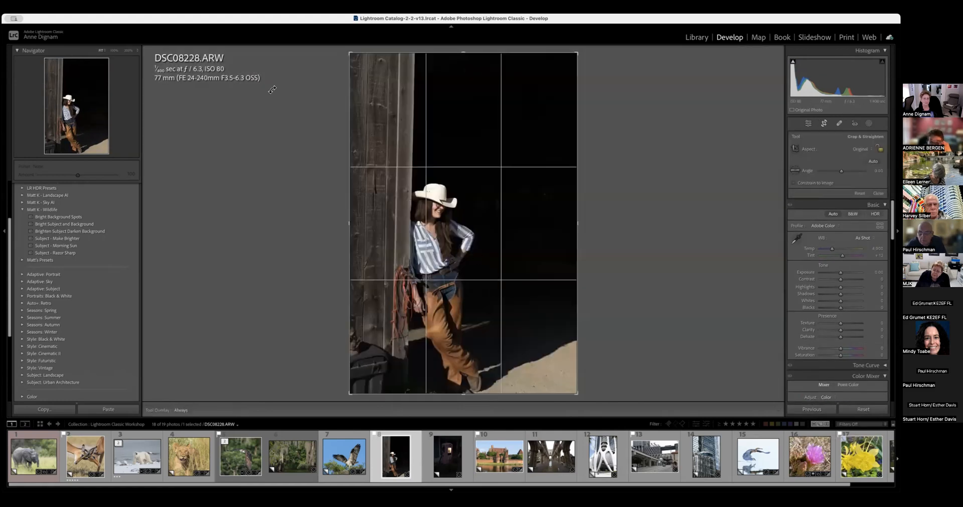
{"action": "left_click_drag", "start_coordinate": [462, 48], "coordinate": [458, 90]}
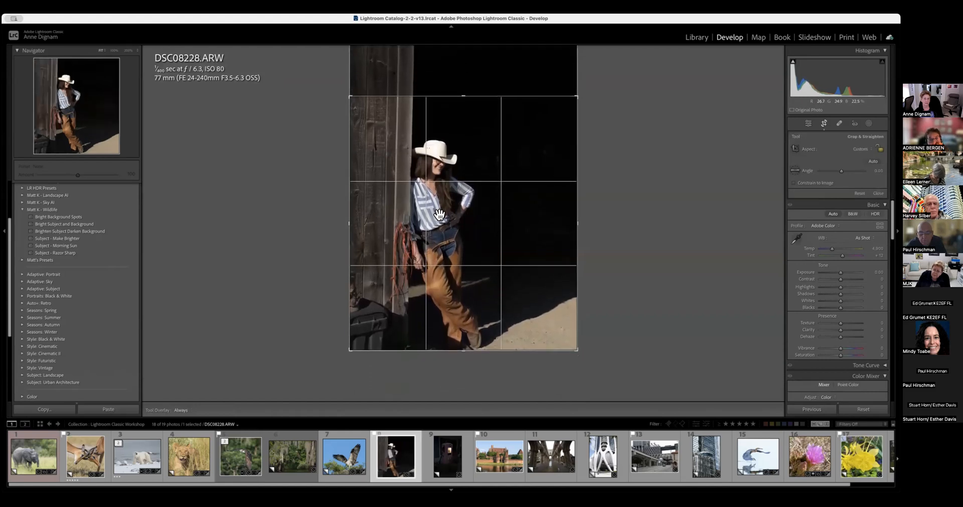
{"action": "left_click_drag", "start_coordinate": [348, 208], "coordinate": [356, 209]}
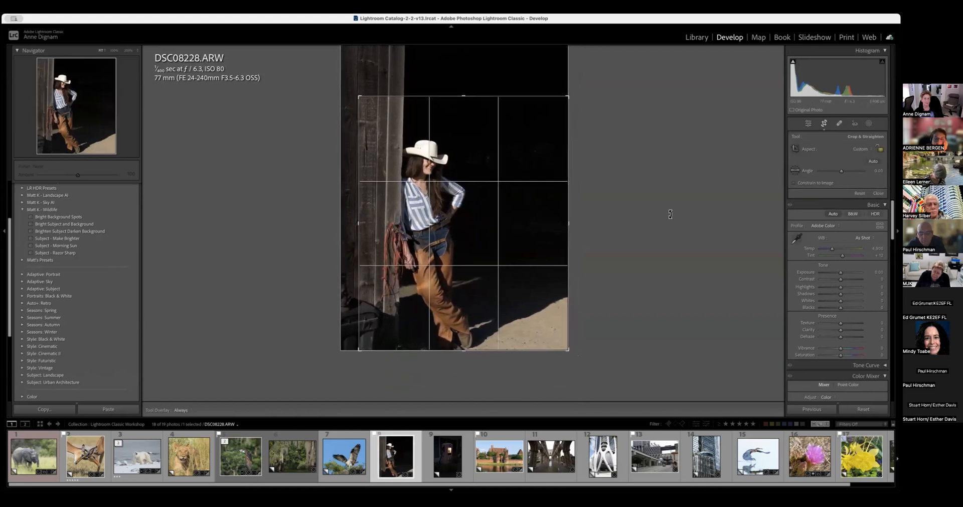
{"action": "left_click_drag", "start_coordinate": [615, 191], "coordinate": [616, 186]}
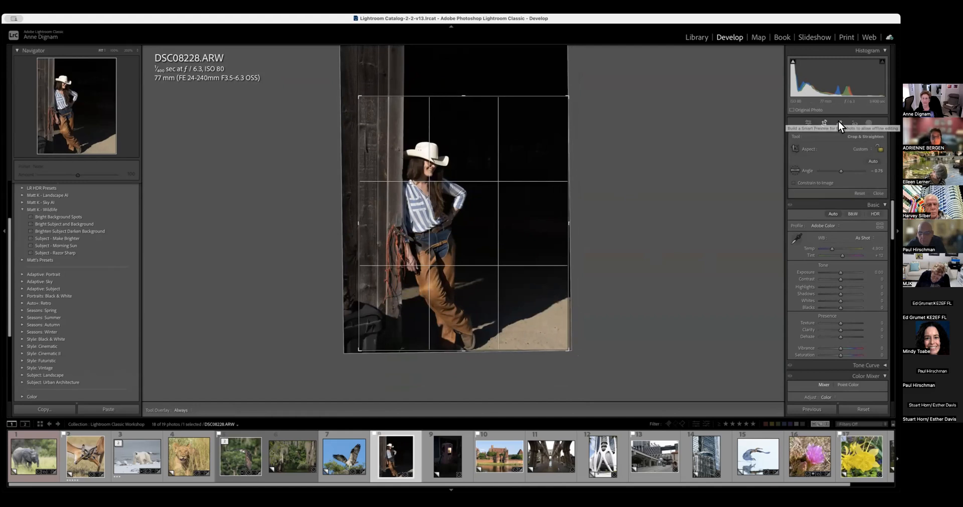
{"action": "left_click", "coordinate": [826, 122]}
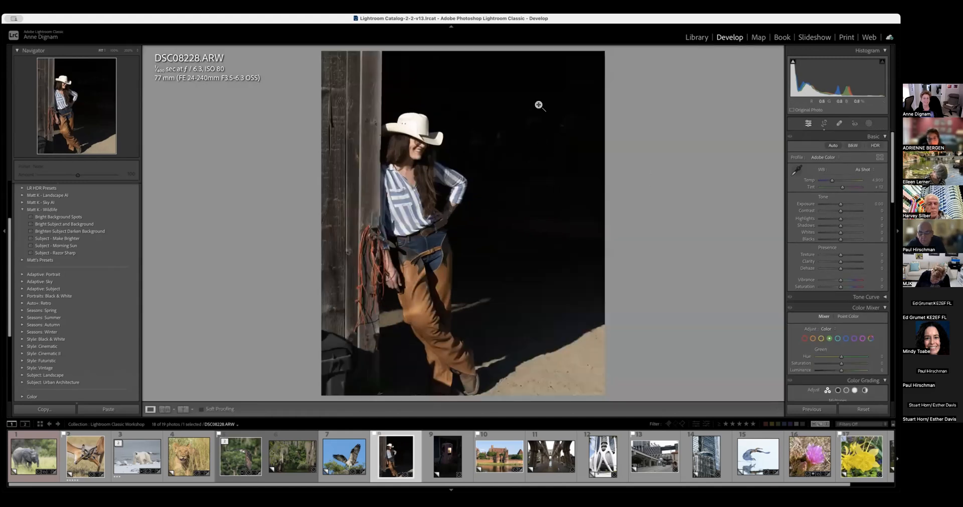
- Apply Auto tone to the photo and adjust exposure to +1.10, shadows to +100 and blacks to +35
{"action": "left_click", "coordinate": [832, 146]}
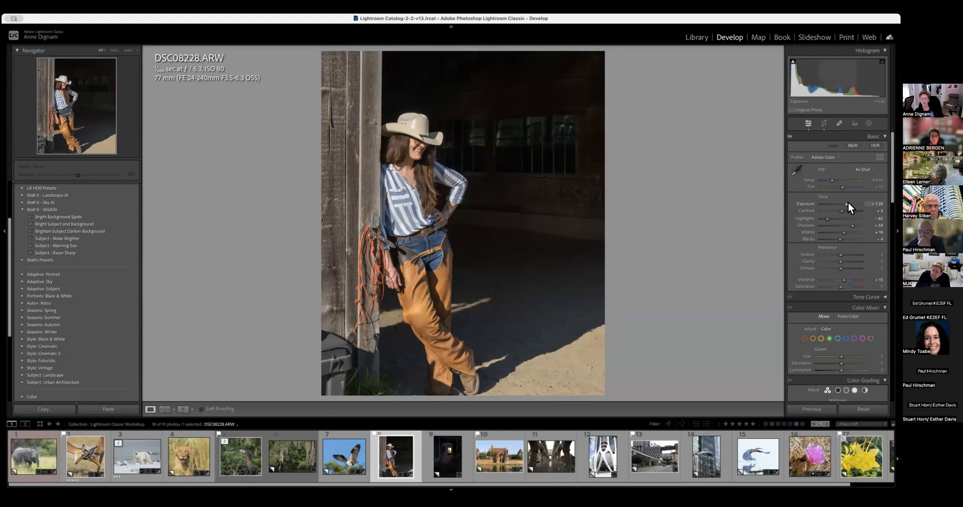
{"action": "left_click_drag", "start_coordinate": [847, 203], "coordinate": [841, 204]}
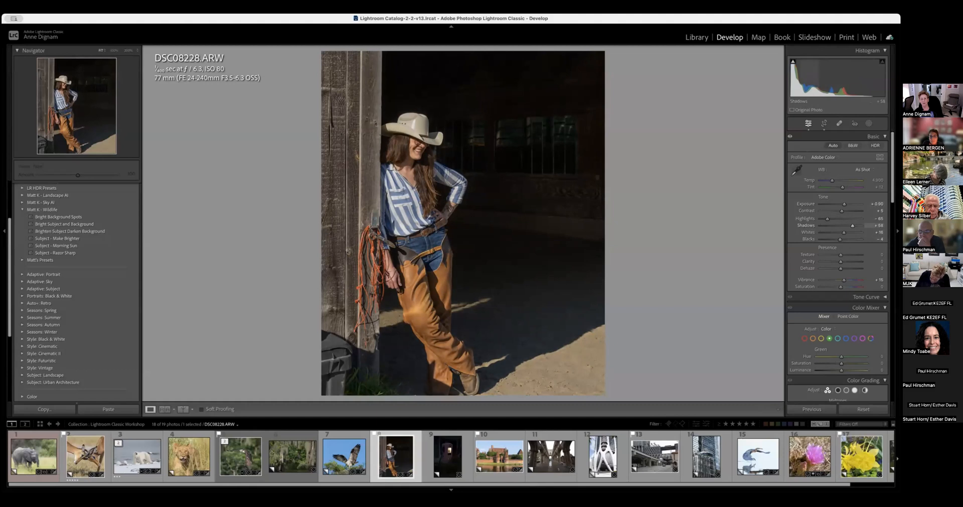
{"action": "left_click_drag", "start_coordinate": [857, 226], "coordinate": [862, 226]}
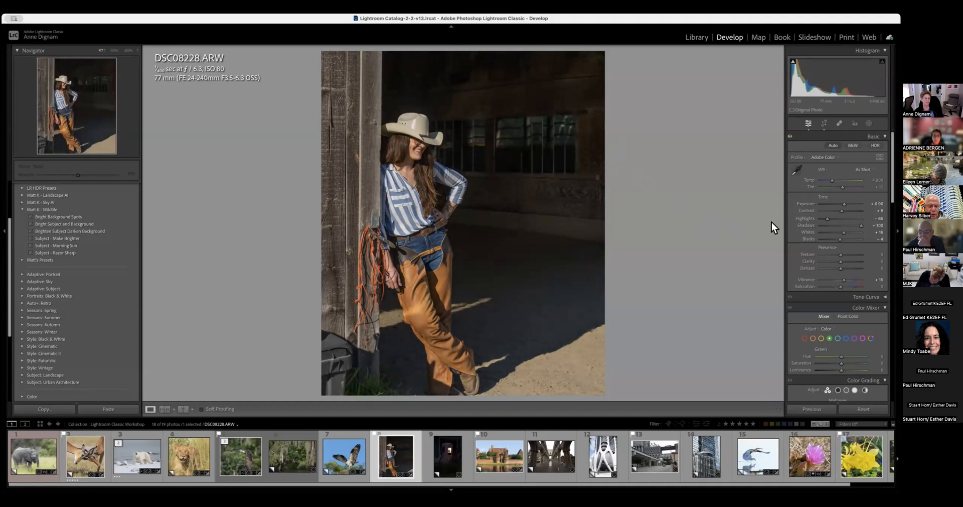
{"action": "left_click_drag", "start_coordinate": [834, 238], "coordinate": [847, 239]}
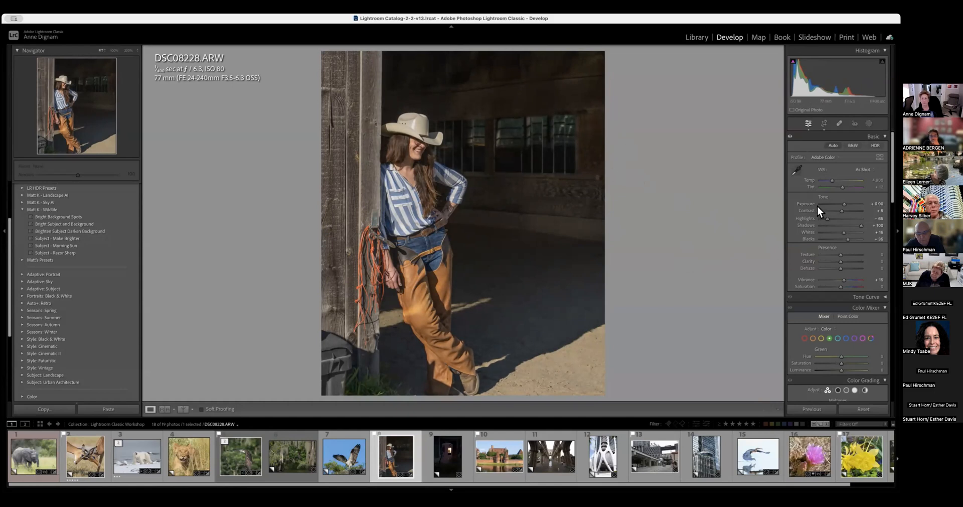
{"action": "key", "text": "Up"}
{"action": "key", "text": "Up"}
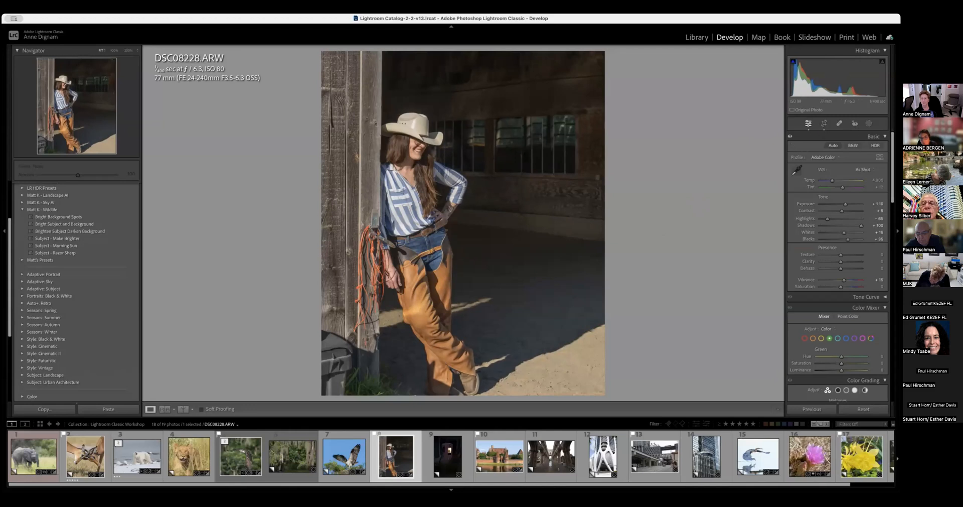
- Mask the woman as the subject, lower the mask's exposure to about -0.3 and set its saturation to 7
{"action": "left_click", "coordinate": [869, 124]}
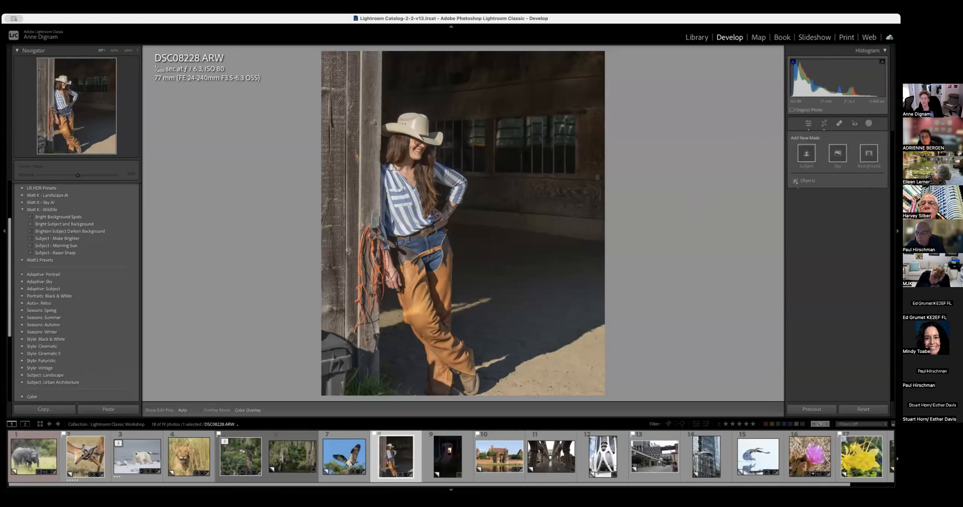
{"action": "left_click", "coordinate": [808, 153]}
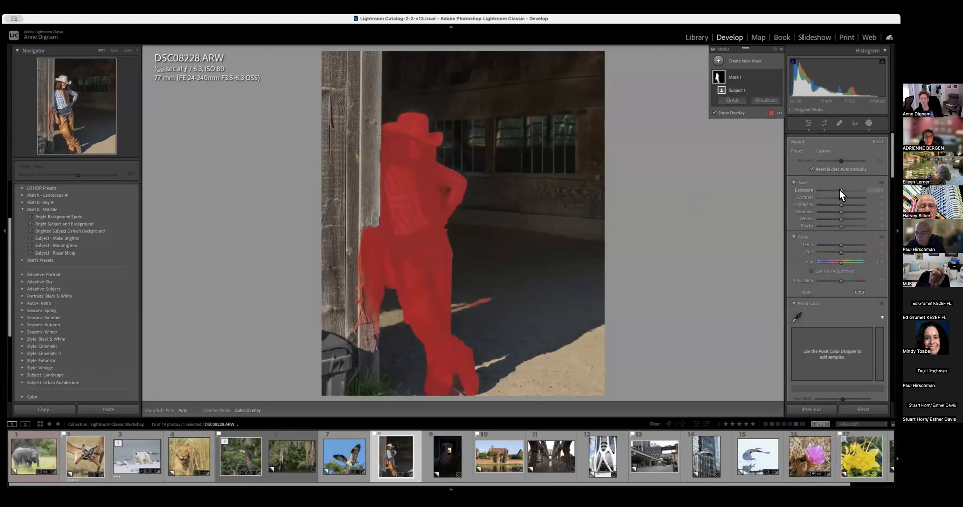
{"action": "left_click_drag", "start_coordinate": [839, 188], "coordinate": [838, 188]}
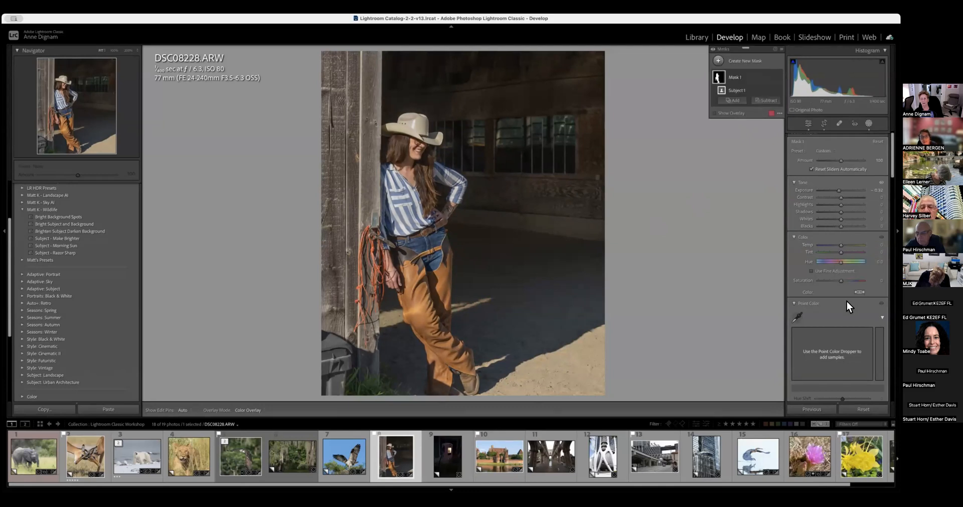
{"action": "left_click_drag", "start_coordinate": [839, 279], "coordinate": [827, 258]}
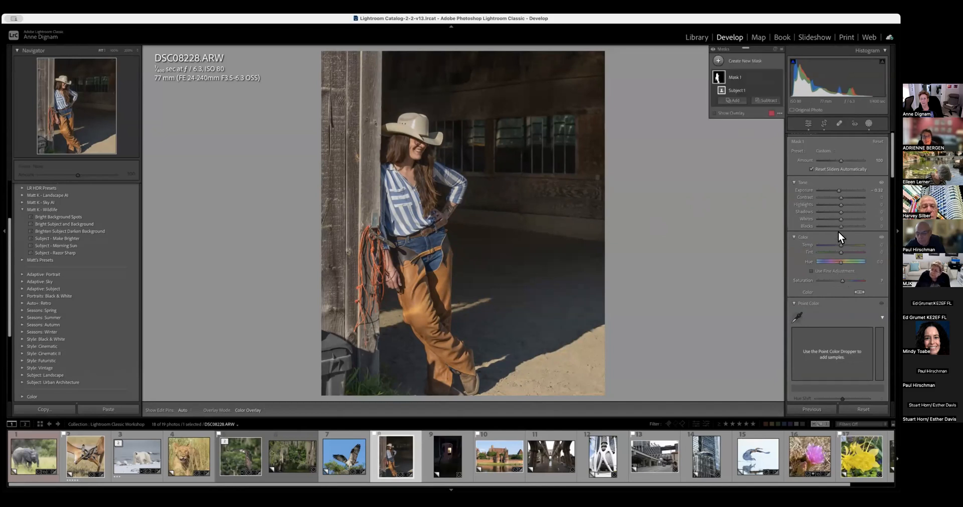
- Slightly raise the clarity of the mask on the woman
{"action": "scroll", "coordinate": [812, 264], "scroll_direction": "down", "scroll_amount": 2}
{"action": "scroll", "coordinate": [812, 264], "scroll_direction": "up", "scroll_amount": 1}
{"action": "scroll", "coordinate": [838, 238], "scroll_direction": "down", "scroll_amount": 10}
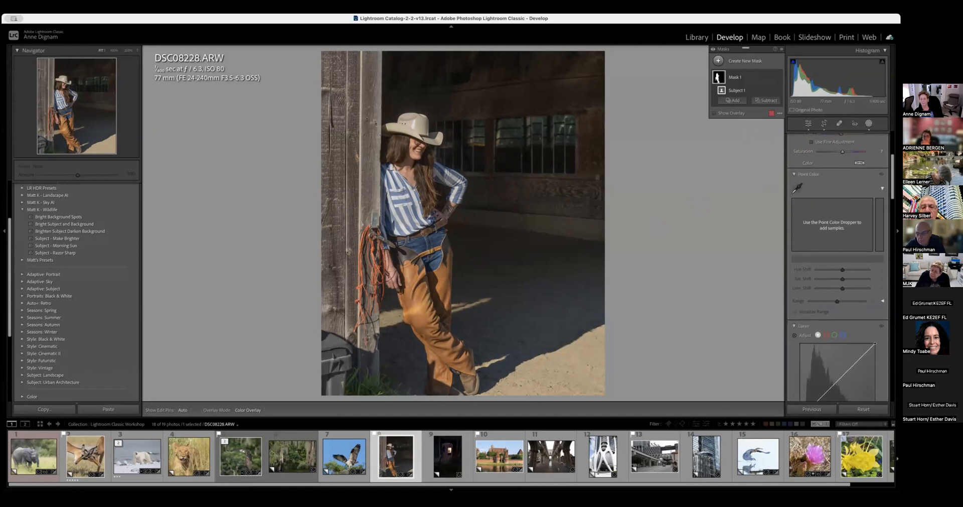
{"action": "scroll", "coordinate": [839, 238], "scroll_direction": "down", "scroll_amount": 12}
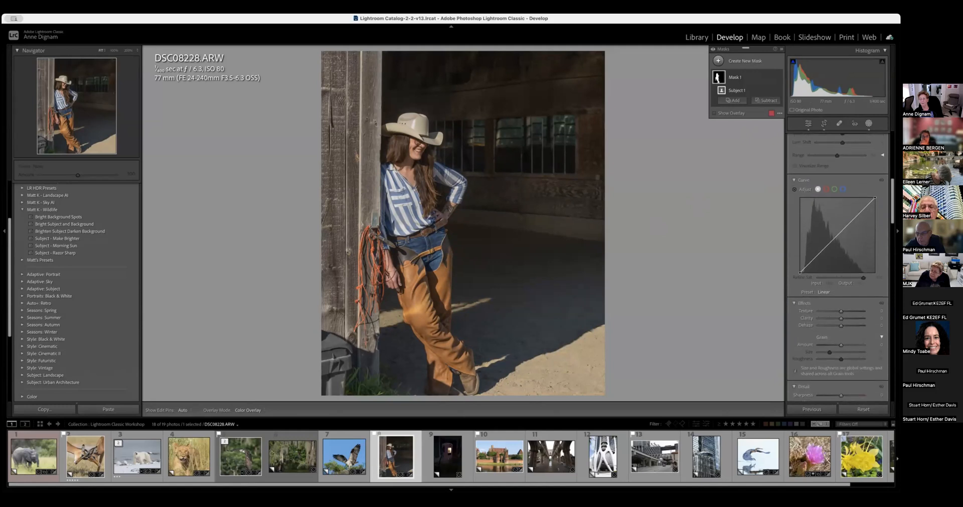
{"action": "left_click_drag", "start_coordinate": [841, 317], "coordinate": [842, 317]}
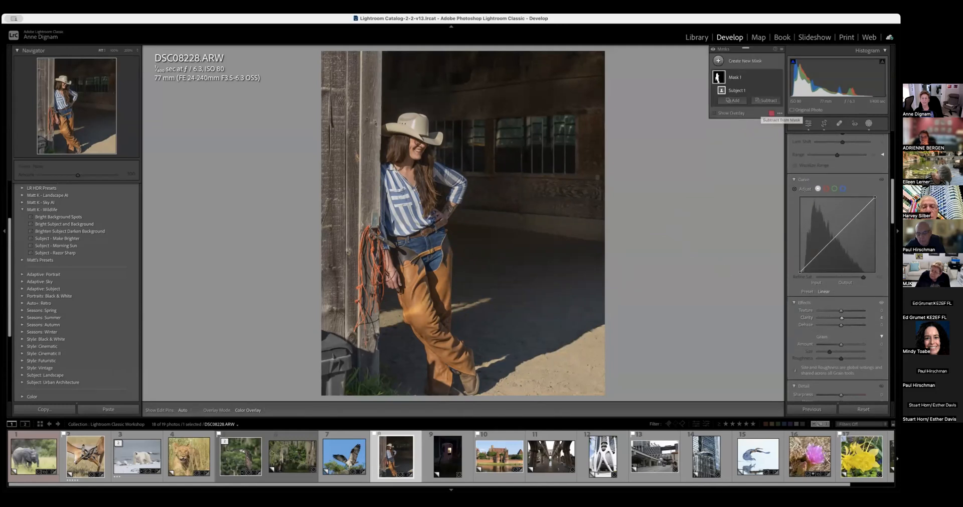
- Close the mask on the woman, open the dark gas pump photo, and apply Auto tone with exposure raised to about +2.8
{"action": "left_click", "coordinate": [809, 124]}
{"action": "scroll", "coordinate": [814, 147], "scroll_direction": "down", "scroll_amount": 10}
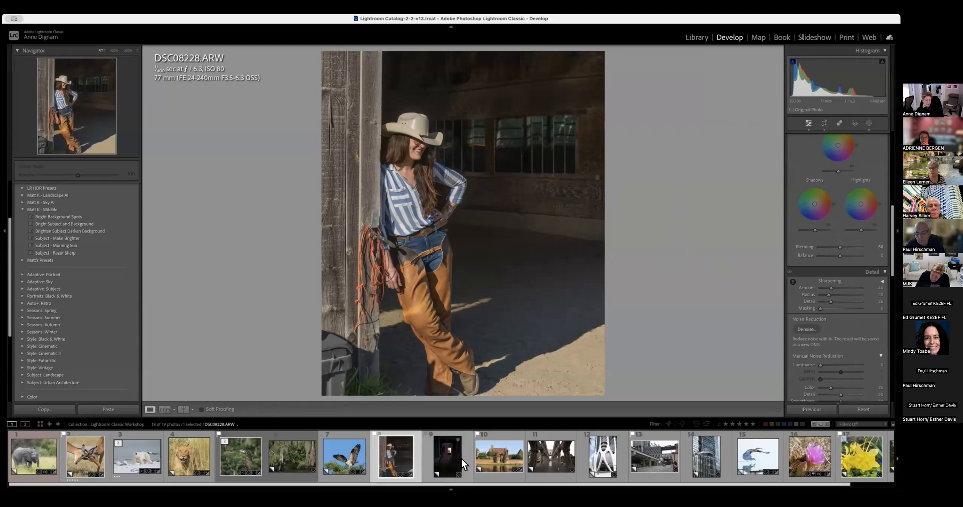
{"action": "left_click", "coordinate": [442, 467]}
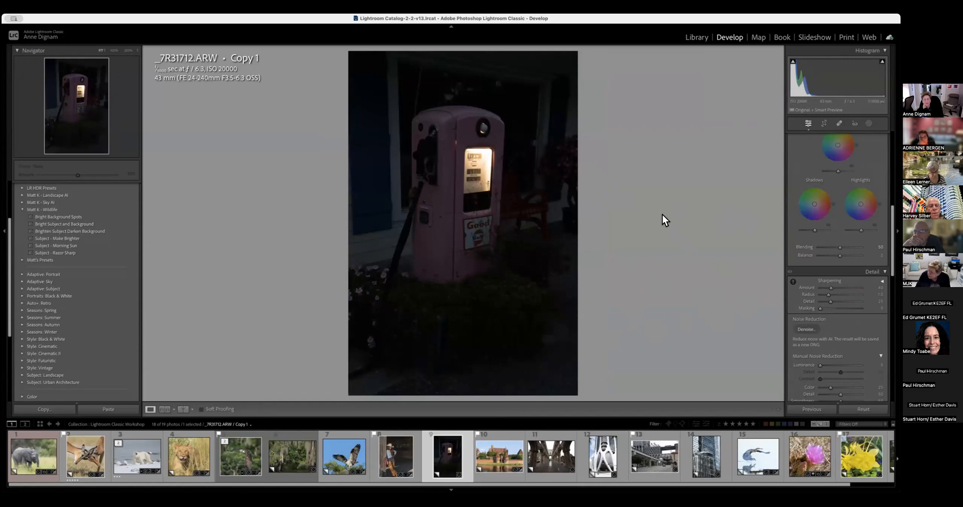
{"action": "scroll", "coordinate": [832, 167], "scroll_direction": "up", "scroll_amount": 10}
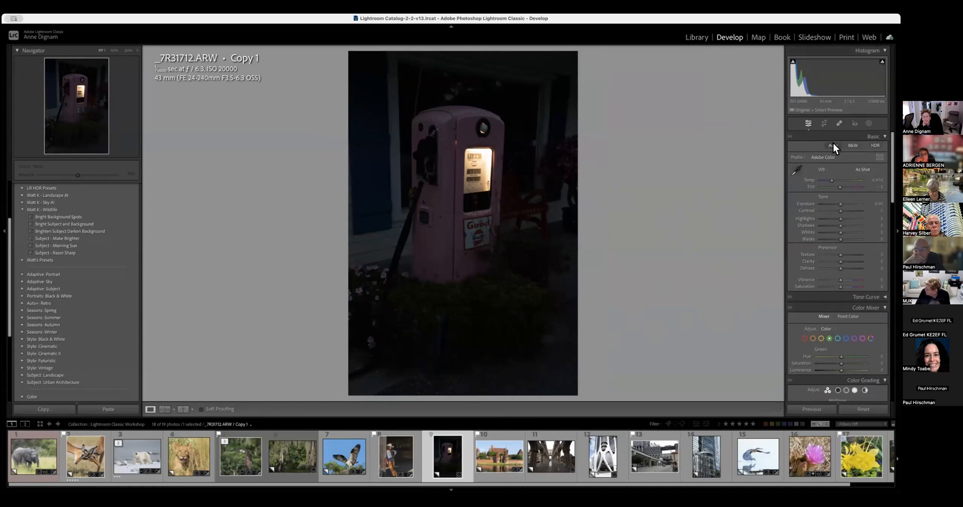
{"action": "left_click", "coordinate": [833, 145]}
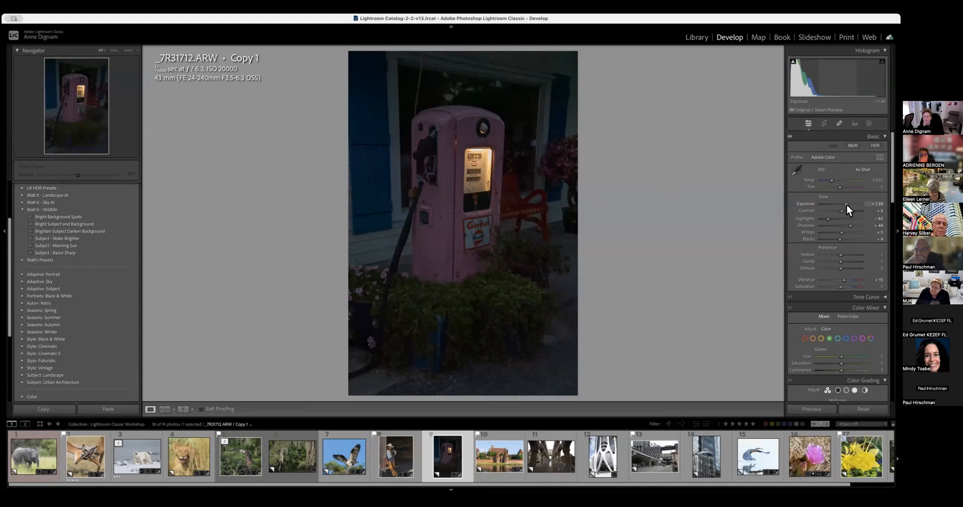
{"action": "left_click_drag", "start_coordinate": [847, 204], "coordinate": [852, 203]}
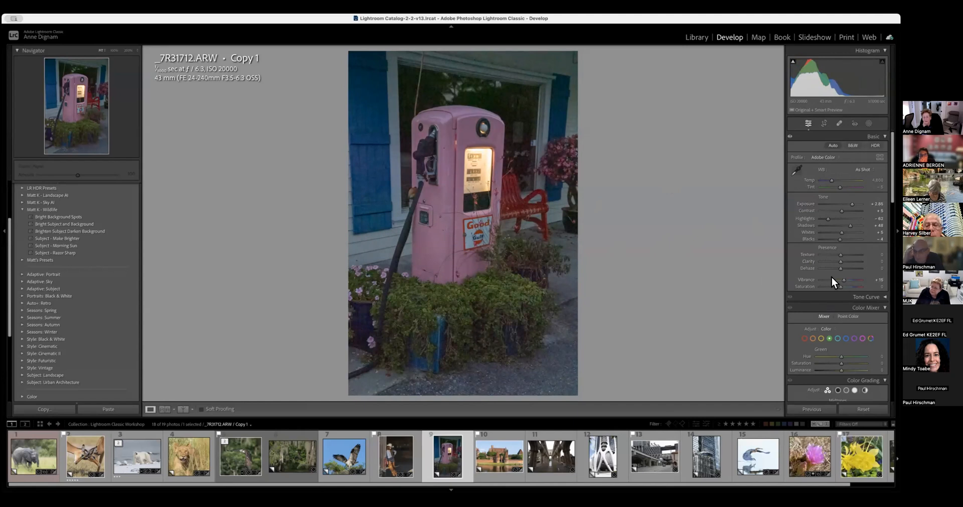
- Enhance the gas pump photo with AI Denoise at an amount of 90, saving it as a stacked DNG
{"action": "scroll", "coordinate": [832, 277], "scroll_direction": "down", "scroll_amount": 10}
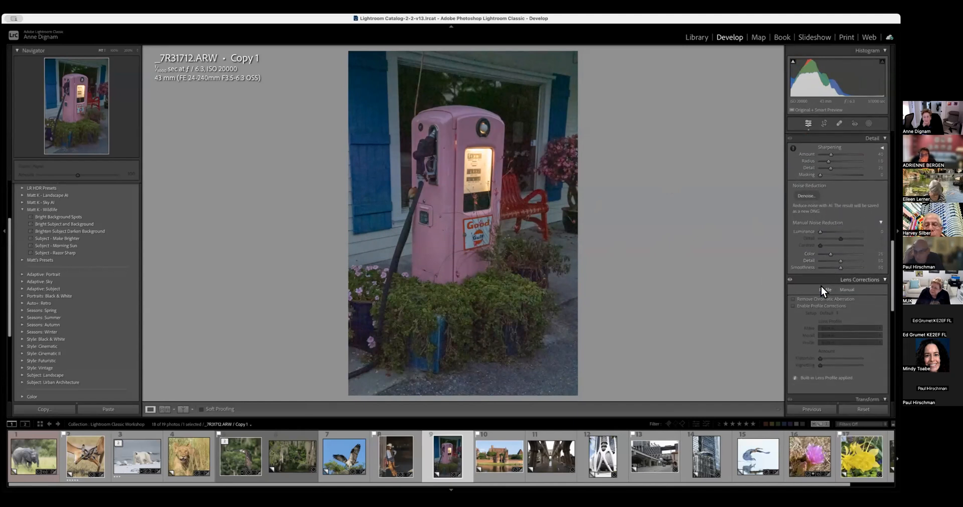
{"action": "scroll", "coordinate": [807, 309], "scroll_direction": "down", "scroll_amount": 2}
{"action": "scroll", "coordinate": [807, 309], "scroll_direction": "down", "scroll_amount": 8}
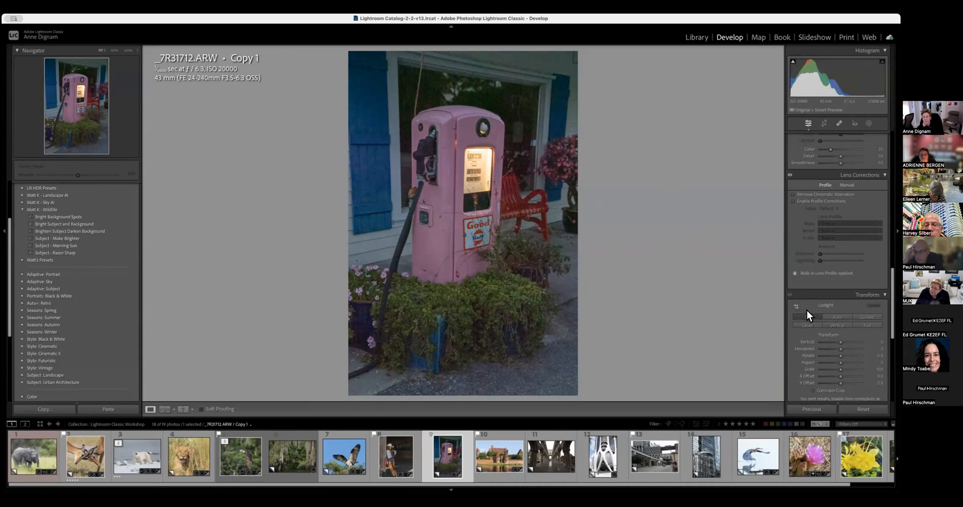
{"action": "scroll", "coordinate": [807, 310], "scroll_direction": "up", "scroll_amount": 10}
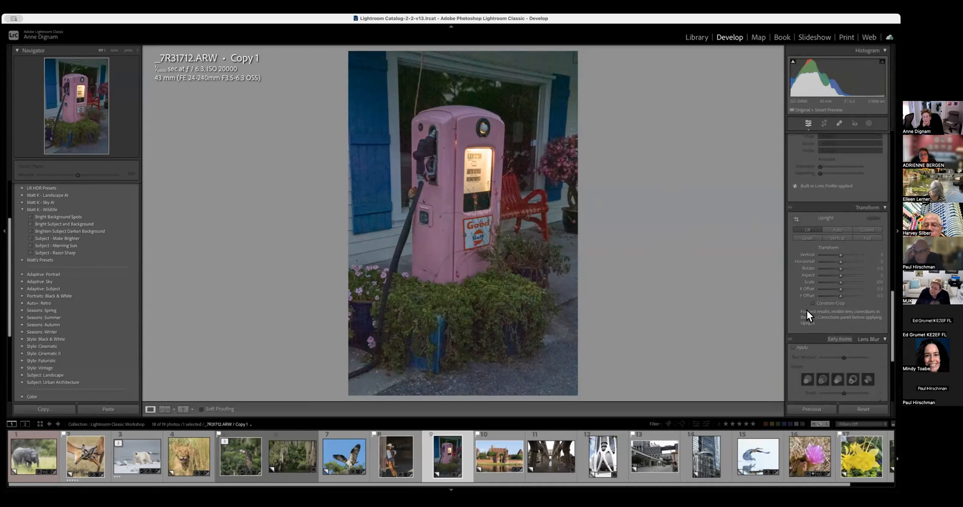
{"action": "scroll", "coordinate": [807, 309], "scroll_direction": "up", "scroll_amount": 3}
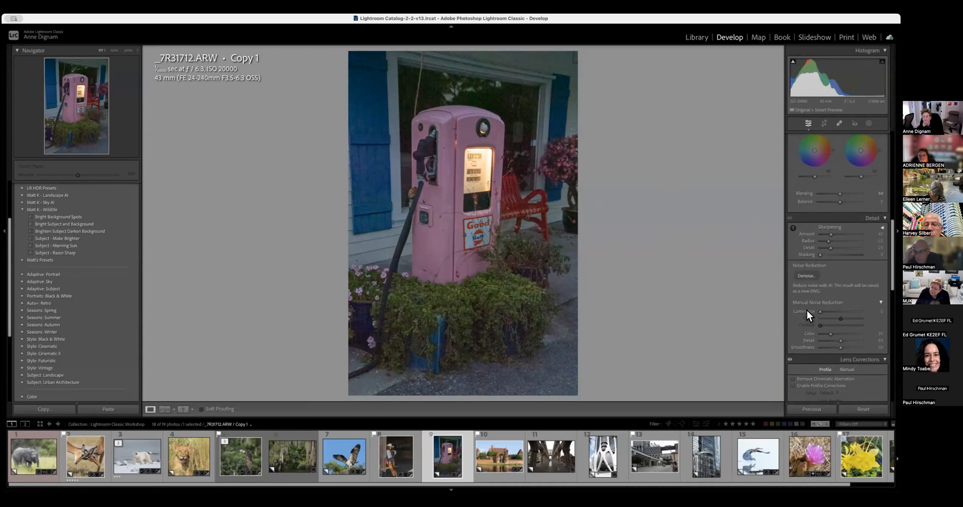
{"action": "left_click", "coordinate": [807, 276]}
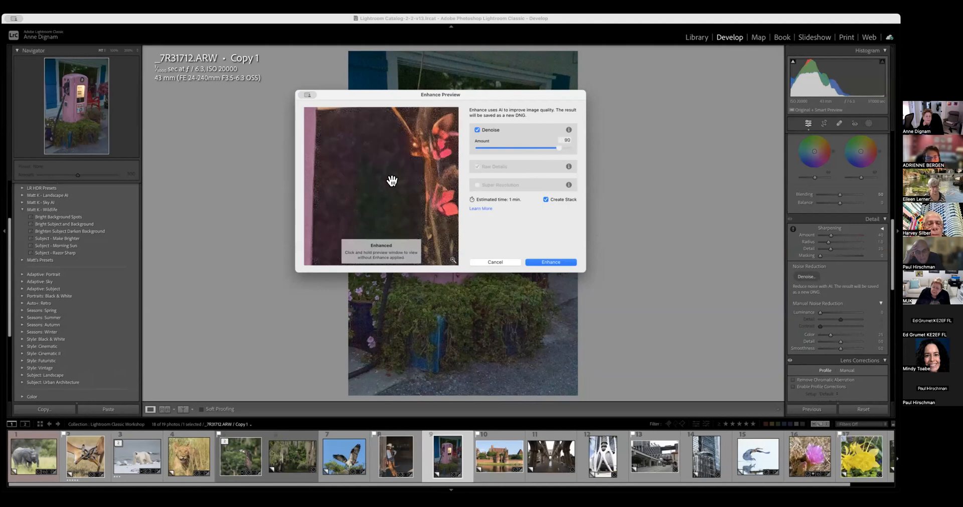
{"action": "left_click", "coordinate": [550, 262]}
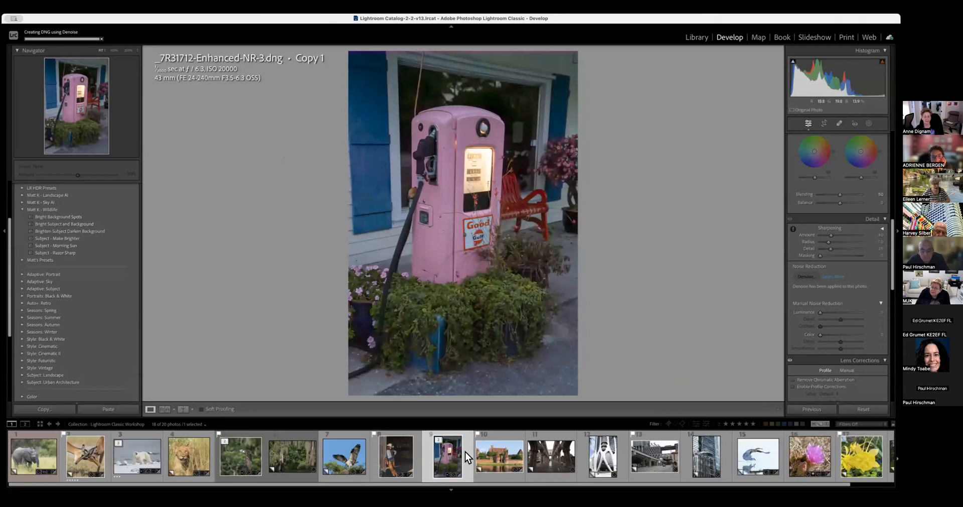
- Compare the noise in the original and the denoised gas pump photo at close zoom, ending on the denoised version
{"action": "left_click", "coordinate": [494, 453]}
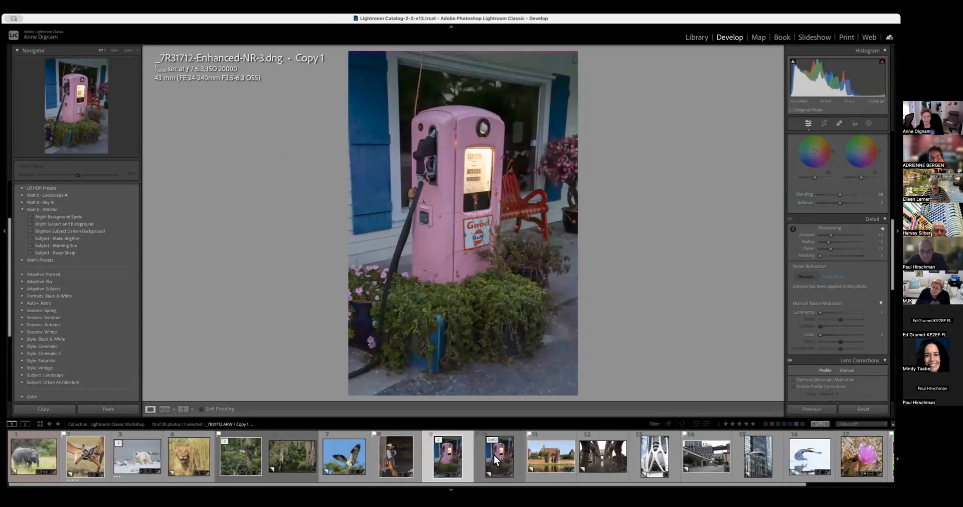
{"action": "left_click", "coordinate": [432, 193]}
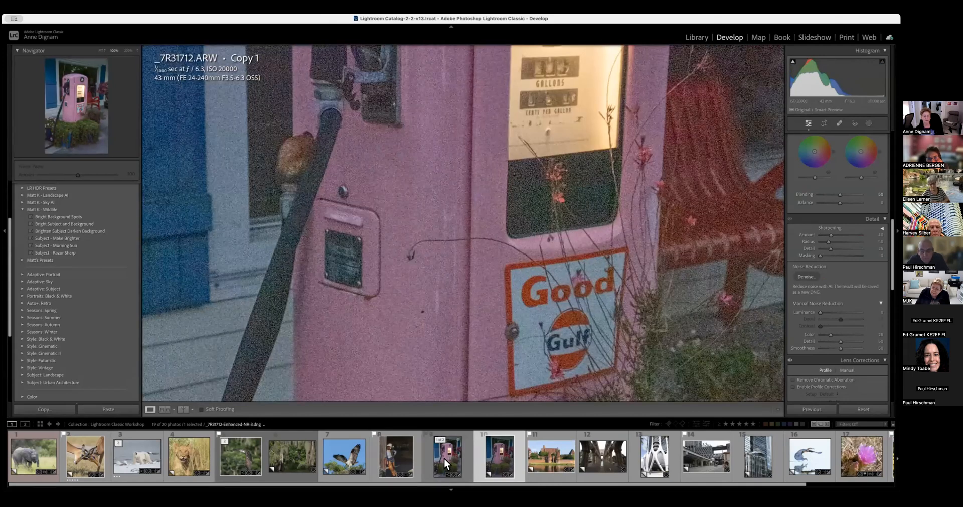
{"action": "left_click", "coordinate": [444, 458]}
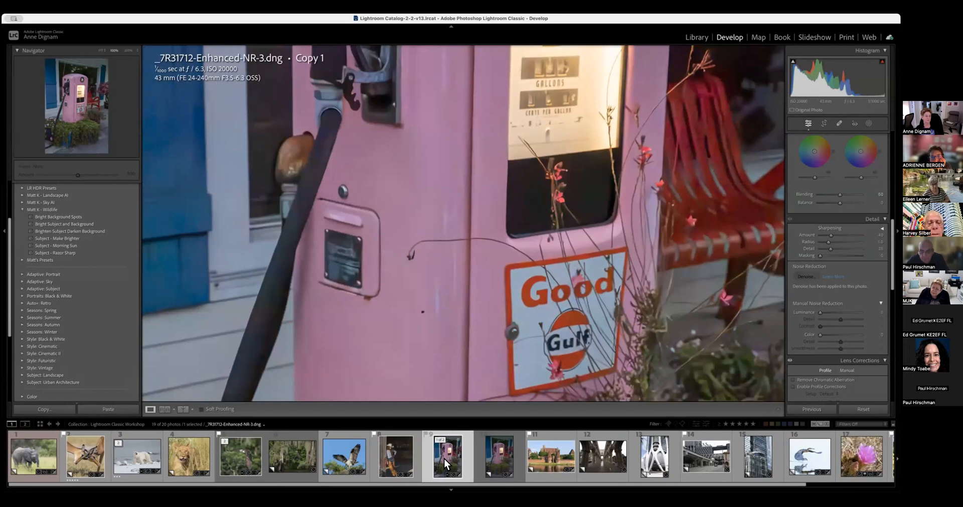
{"action": "left_click", "coordinate": [501, 462]}
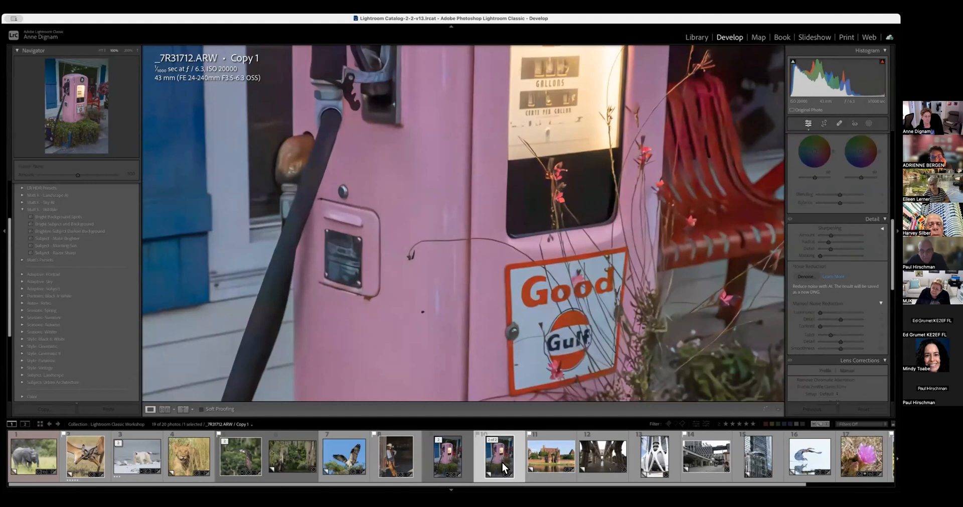
{"action": "left_click", "coordinate": [445, 459]}
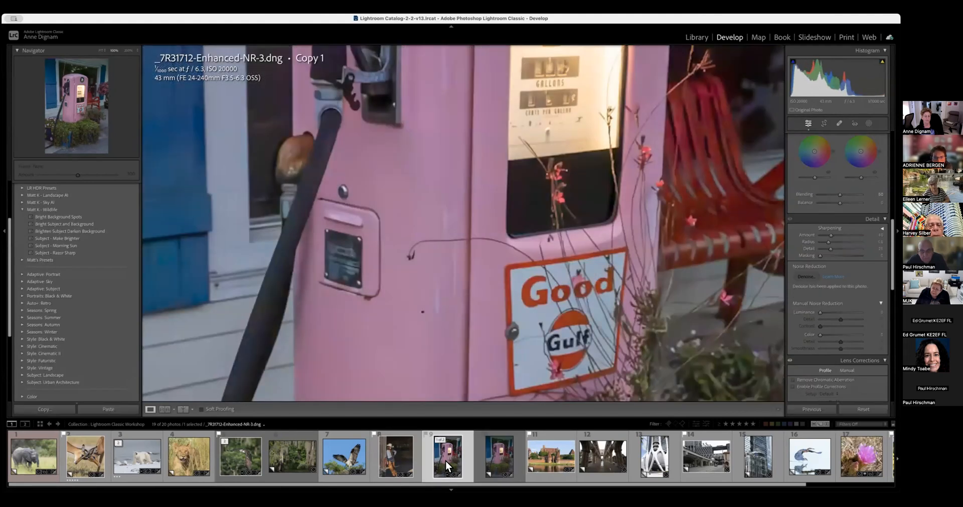
{"action": "left_click", "coordinate": [433, 228]}
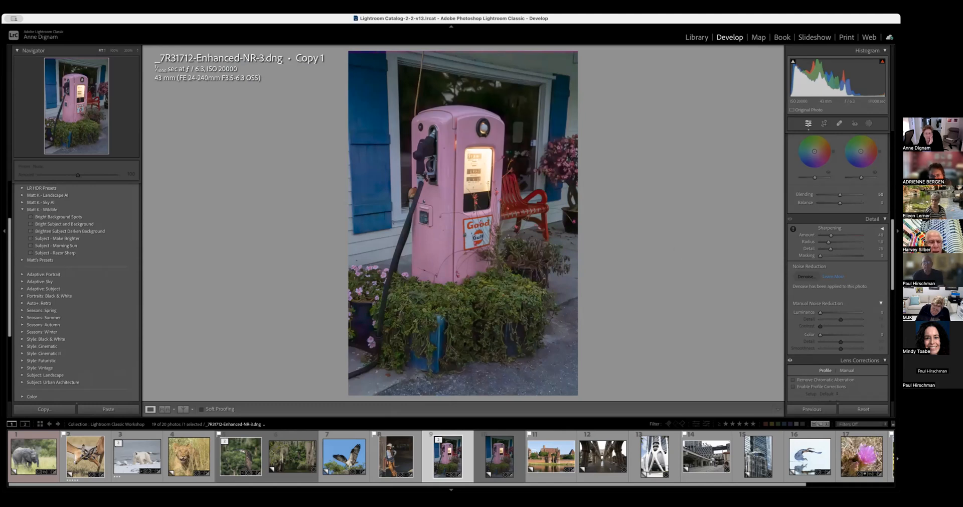
- Increase the magenta saturation to +31 in the Color Mixer for the denoised gas pump photo
{"action": "scroll", "coordinate": [838, 285], "scroll_direction": "down", "scroll_amount": 5}
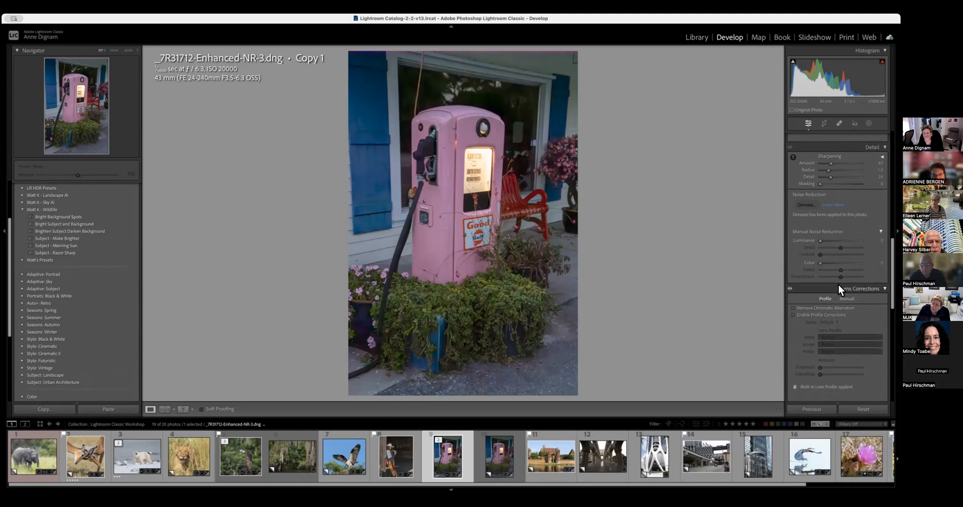
{"action": "scroll", "coordinate": [839, 284], "scroll_direction": "down", "scroll_amount": 10}
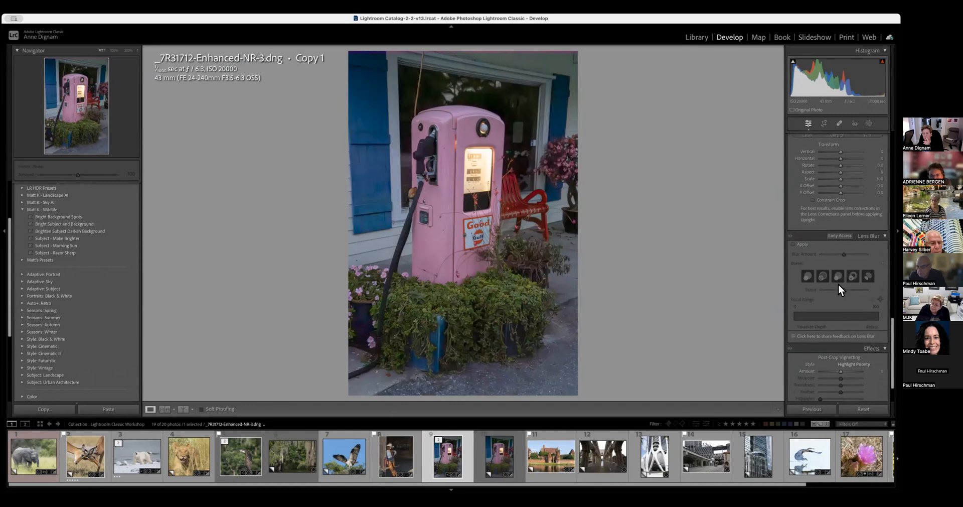
{"action": "scroll", "coordinate": [838, 284], "scroll_direction": "up", "scroll_amount": 12}
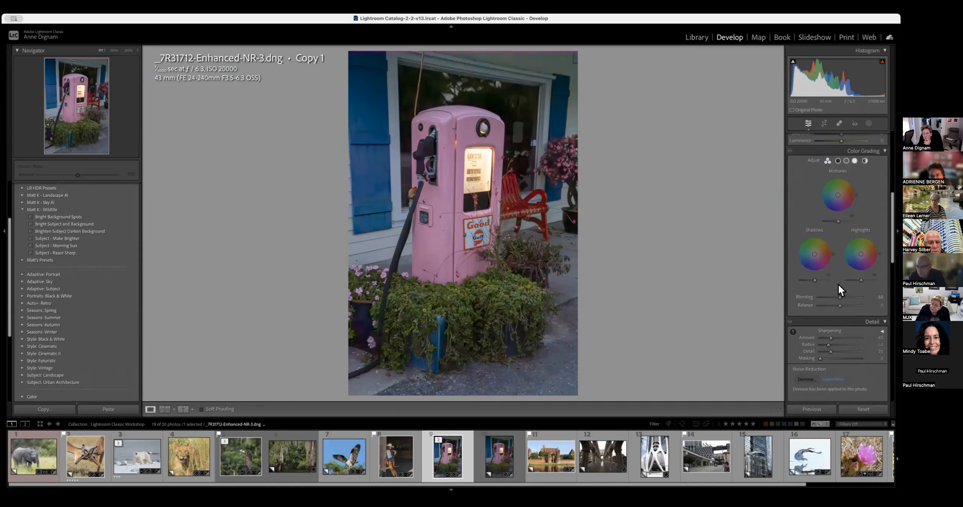
{"action": "scroll", "coordinate": [838, 284], "scroll_direction": "up", "scroll_amount": 5}
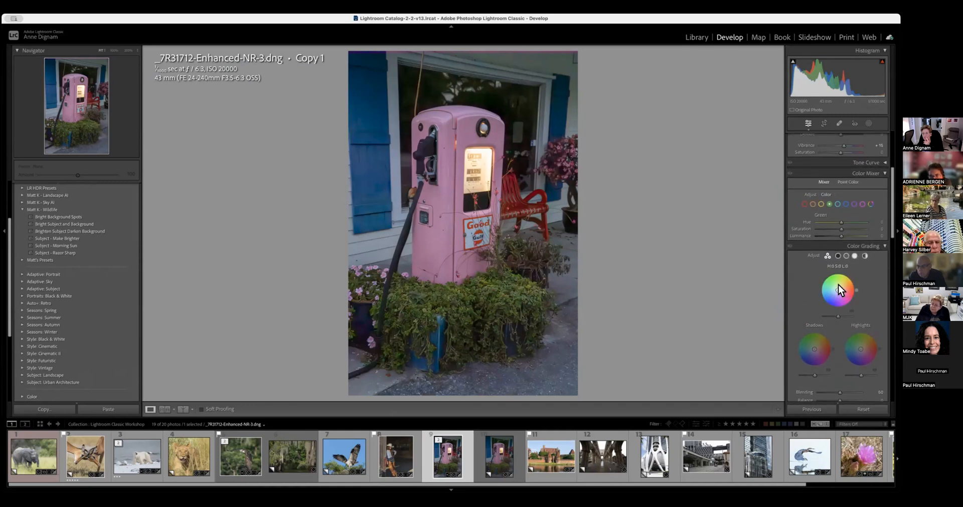
{"action": "scroll", "coordinate": [839, 284], "scroll_direction": "up", "scroll_amount": 3}
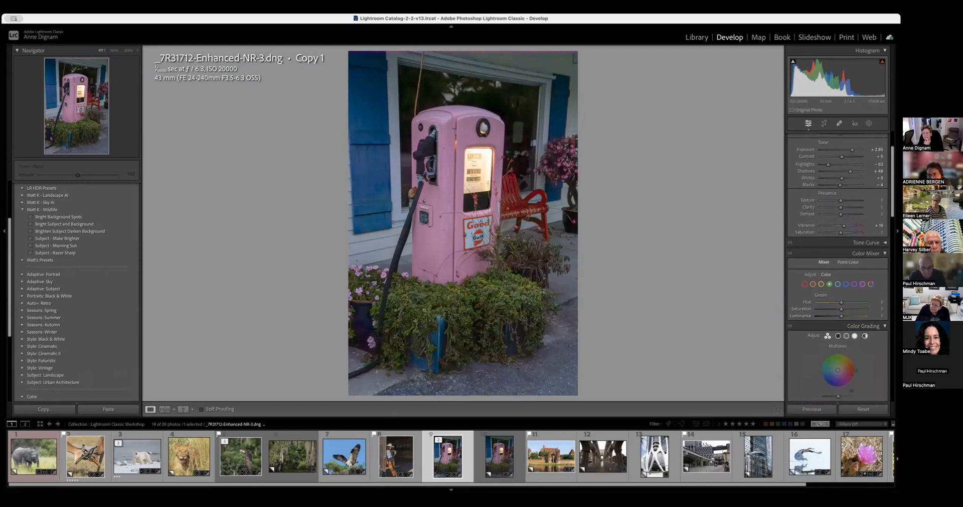
{"action": "left_click", "coordinate": [863, 284]}
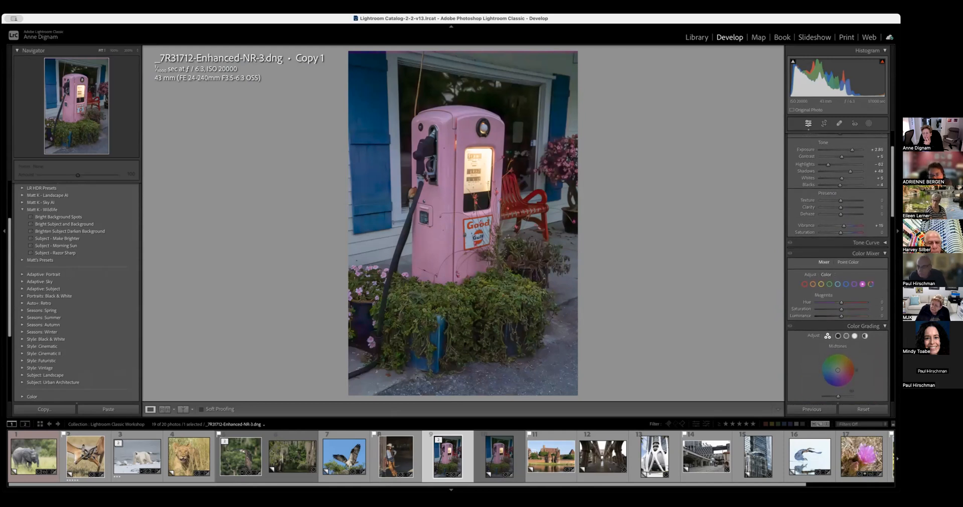
{"action": "left_click_drag", "start_coordinate": [842, 309], "coordinate": [848, 309]}
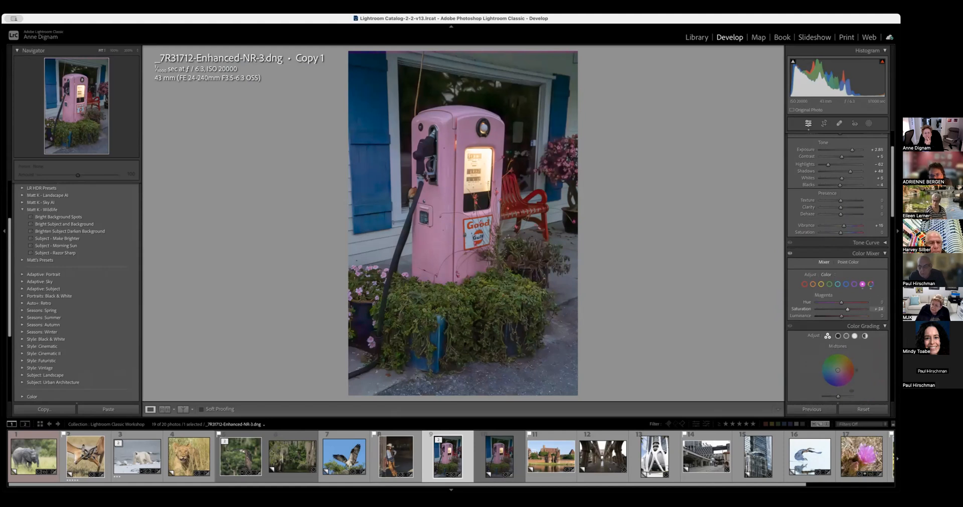
{"action": "left_click_drag", "start_coordinate": [787, 306], "coordinate": [848, 307]}
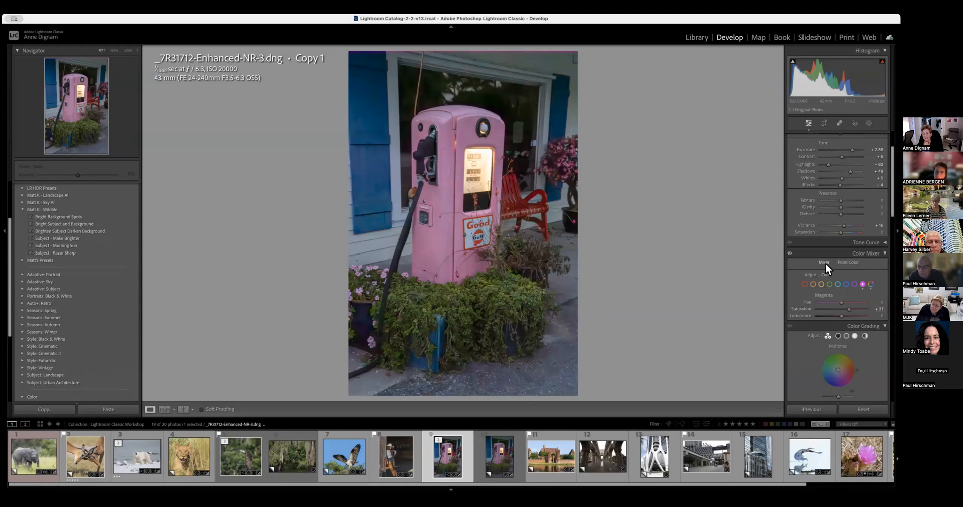
- Apply Lens Blur behind the gas pump, shift the focal range to the nearest depths and set the blur amount to about 78
{"action": "scroll", "coordinate": [838, 266], "scroll_direction": "down", "scroll_amount": 15}
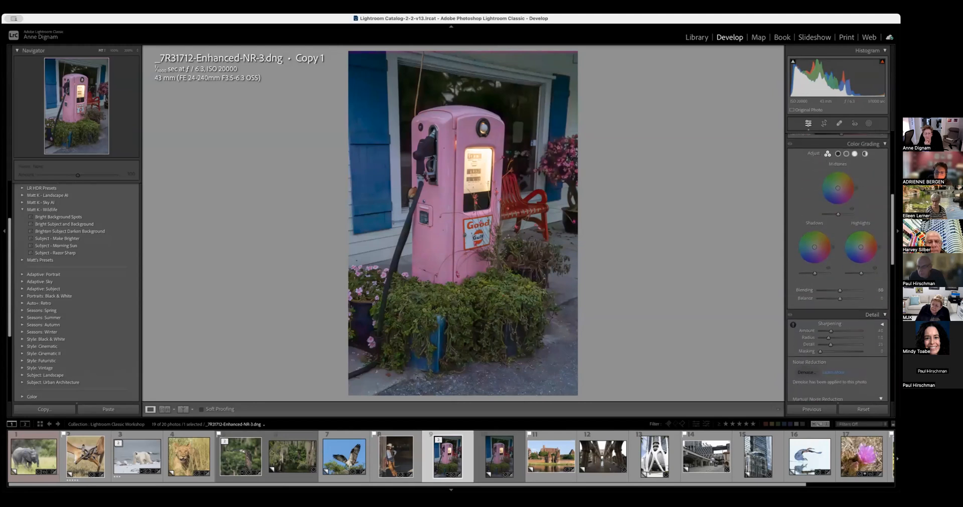
{"action": "scroll", "coordinate": [838, 281], "scroll_direction": "down", "scroll_amount": 5}
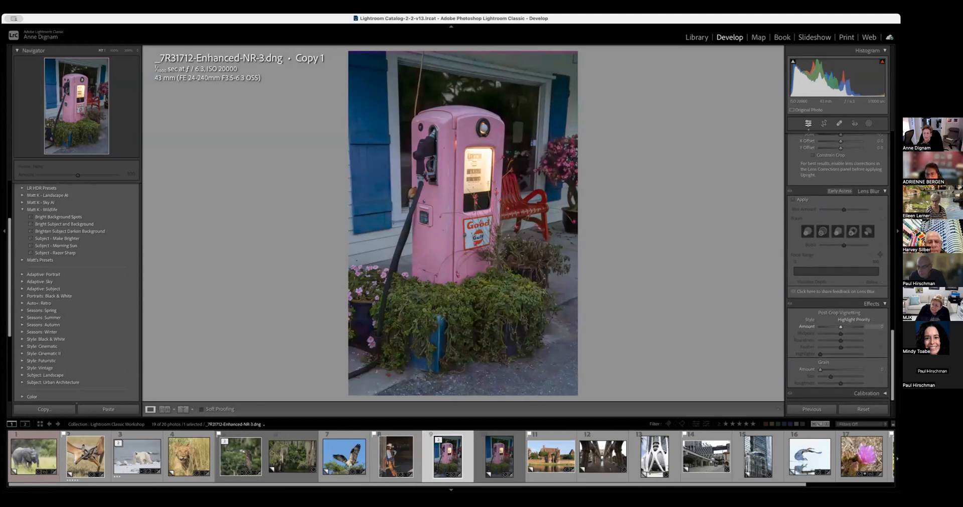
{"action": "left_click", "coordinate": [794, 199]}
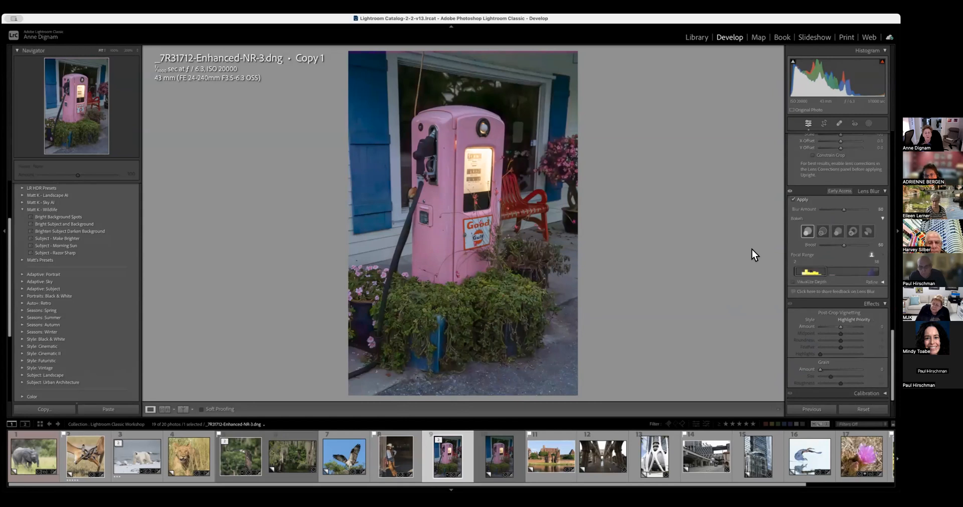
{"action": "left_click_drag", "start_coordinate": [824, 269], "coordinate": [806, 270]}
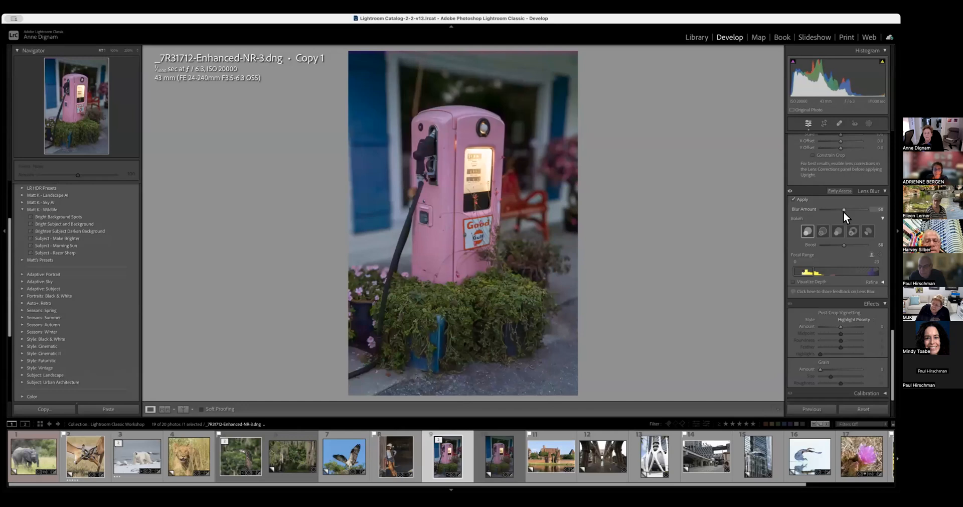
{"action": "left_click_drag", "start_coordinate": [844, 209], "coordinate": [857, 209]}
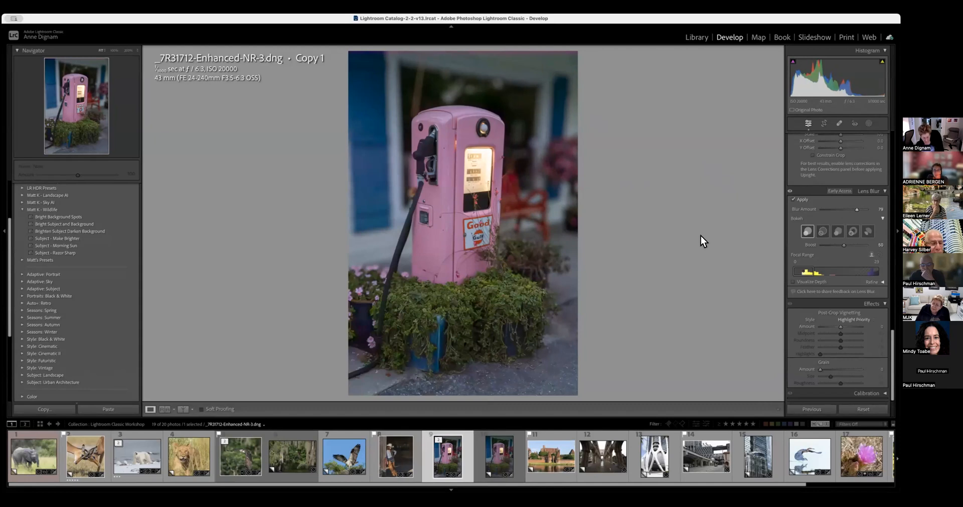
- Compare the gas pump photo in the split before/after view and with Lens Blur switched off and on
{"action": "key", "text": "shift+y"}
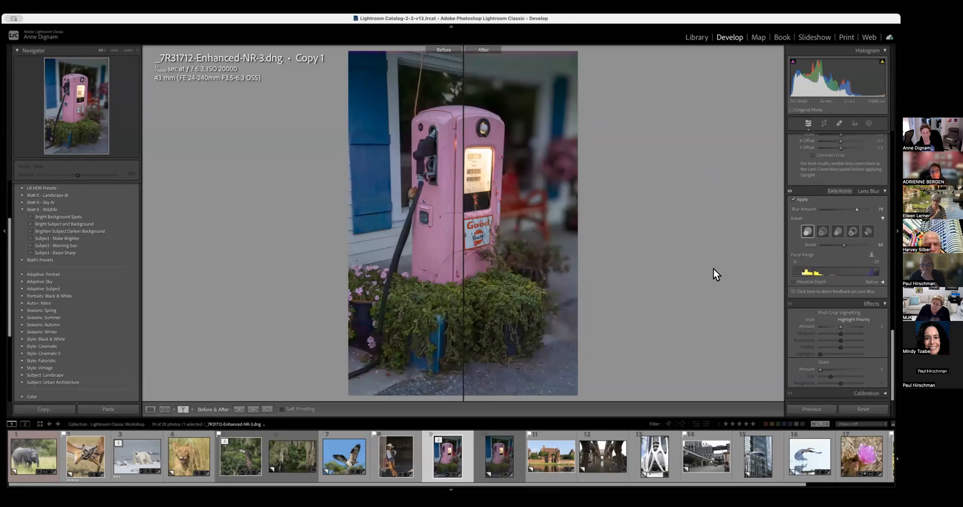
{"action": "key", "text": "shift+y"}
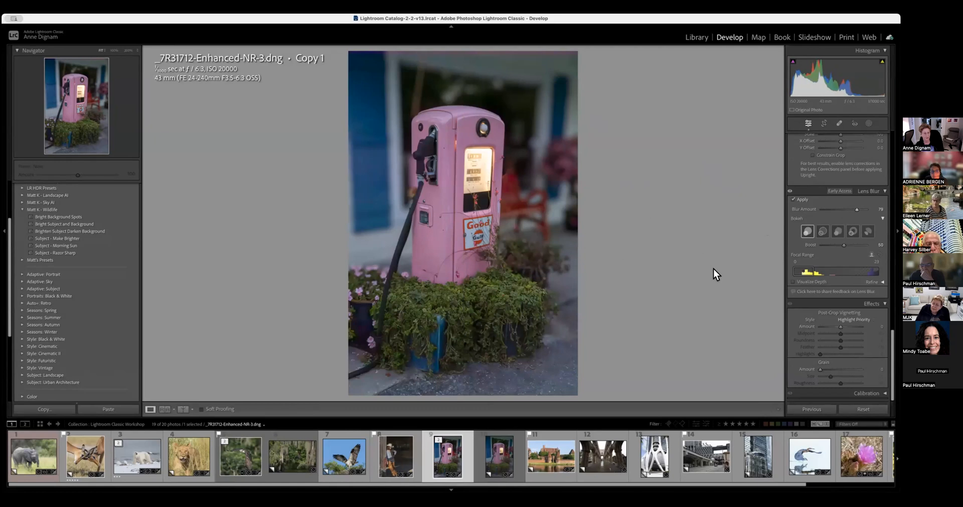
{"action": "key", "text": "shift+y"}
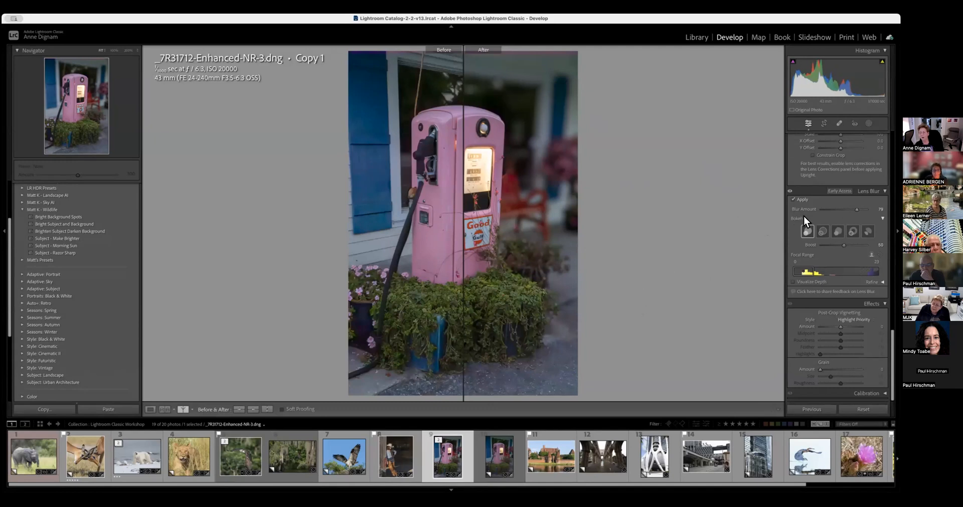
{"action": "left_click", "coordinate": [793, 195]}
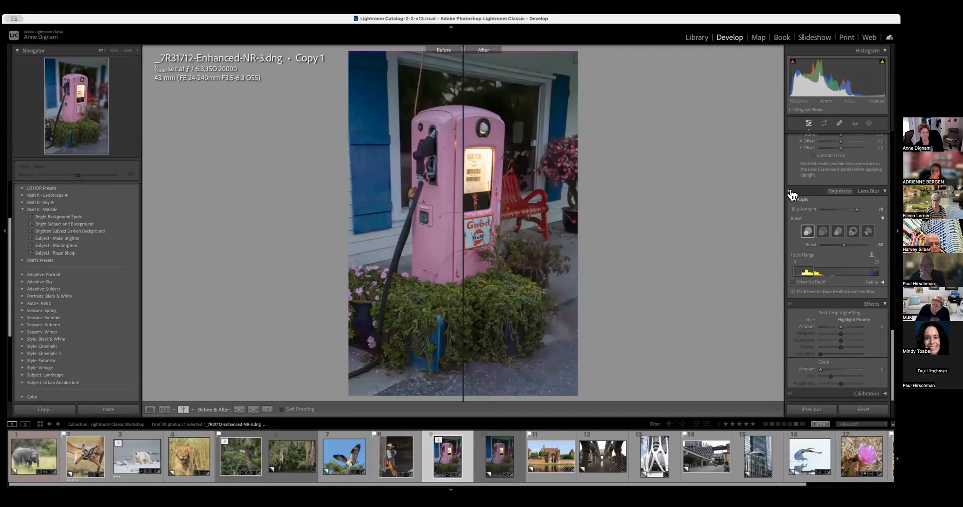
{"action": "left_click", "coordinate": [792, 194]}
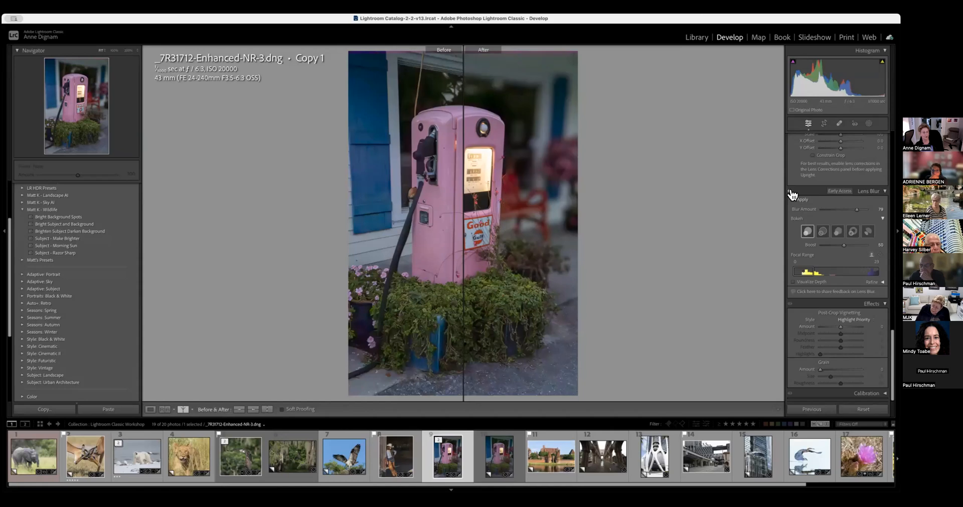
- Check the background behind the gas pump once more with Lens Blur off and on
{"action": "left_click", "coordinate": [793, 195]}
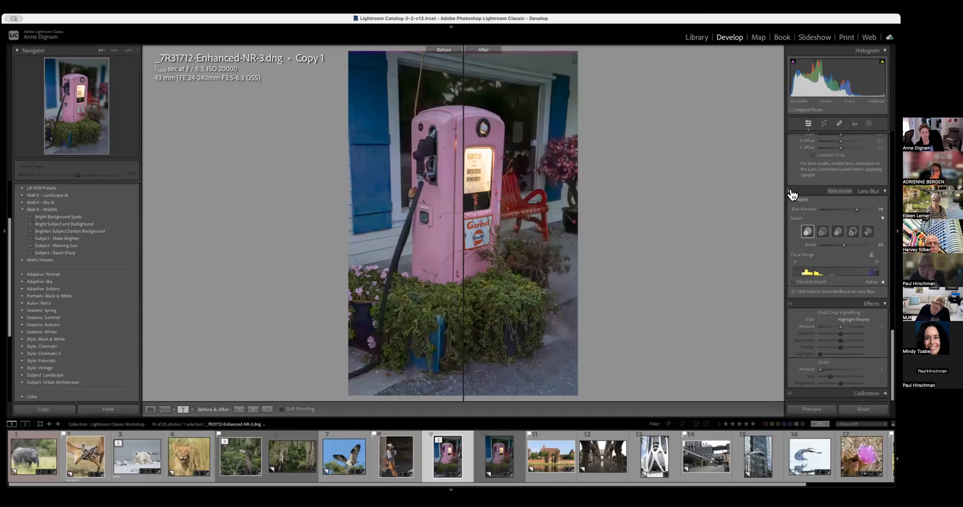
{"action": "left_click", "coordinate": [793, 195]}
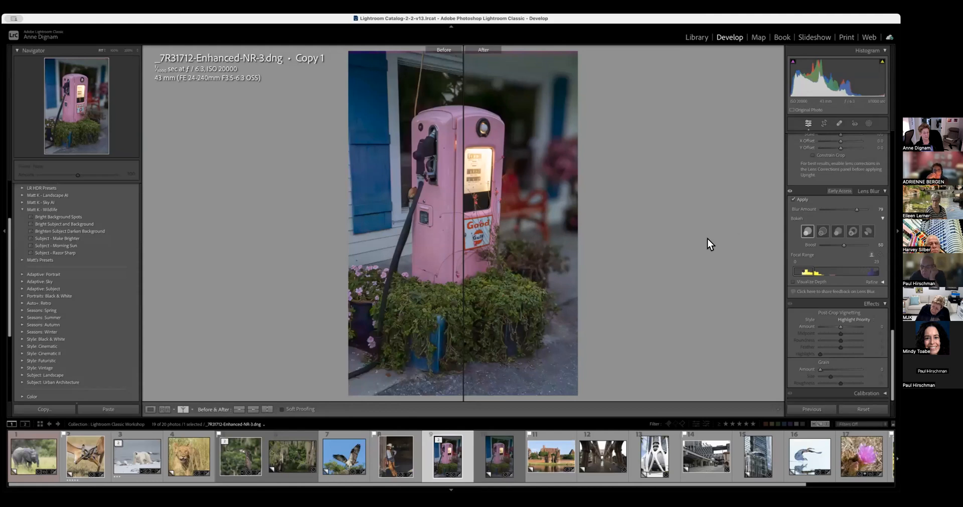
- Open the castle photo _DSC2658.ARW in the single-image view and reset all its develop adjustments
{"action": "left_click", "coordinate": [550, 457]}
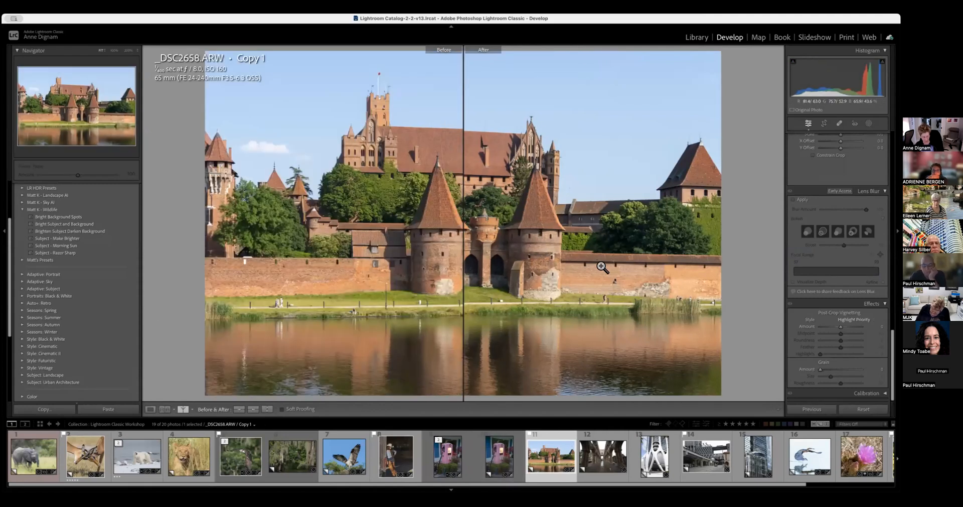
{"action": "key", "text": "y"}
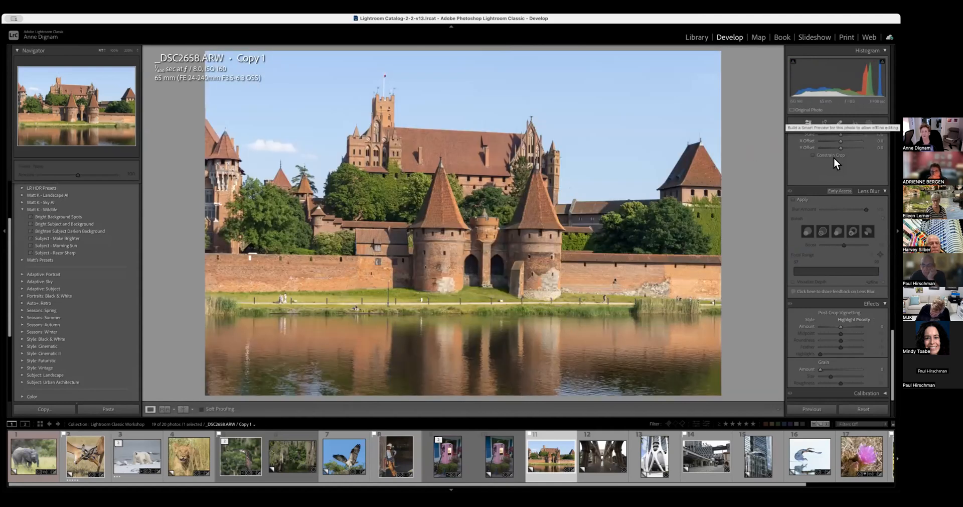
{"action": "scroll", "coordinate": [834, 158], "scroll_direction": "up", "scroll_amount": 10}
{"action": "scroll", "coordinate": [834, 158], "scroll_direction": "up", "scroll_amount": 10}
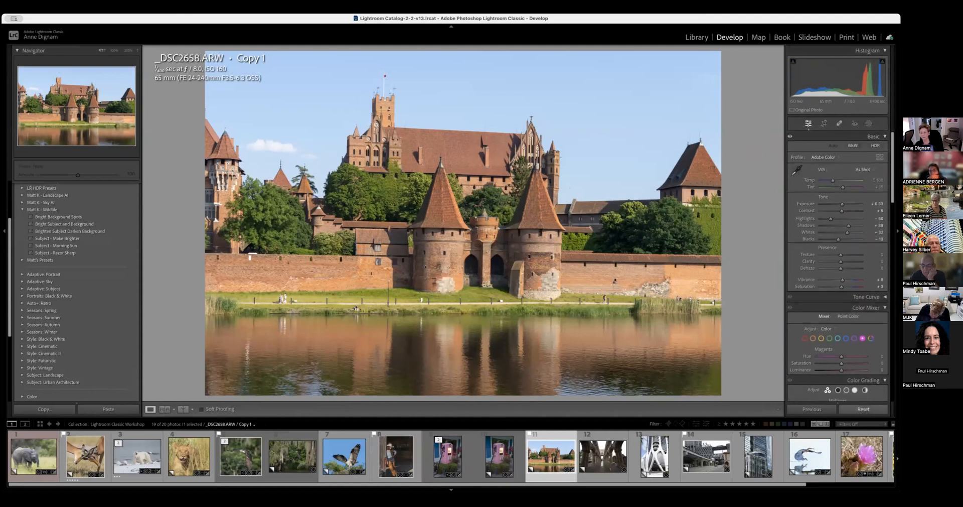
{"action": "left_click", "coordinate": [864, 409]}
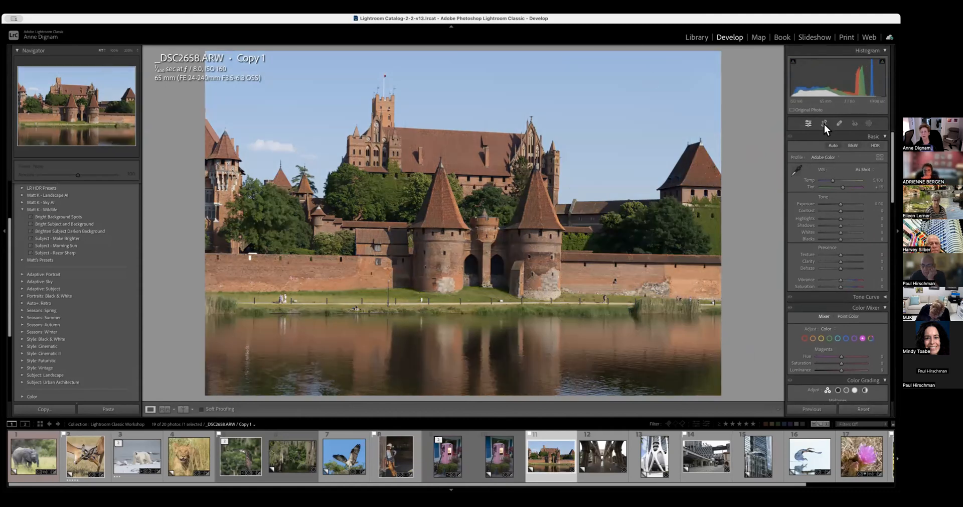
- Try straightening the castle photo by rotating its crop slightly by hand, and reset the crop
{"action": "scroll", "coordinate": [849, 254], "scroll_direction": "down", "scroll_amount": 5}
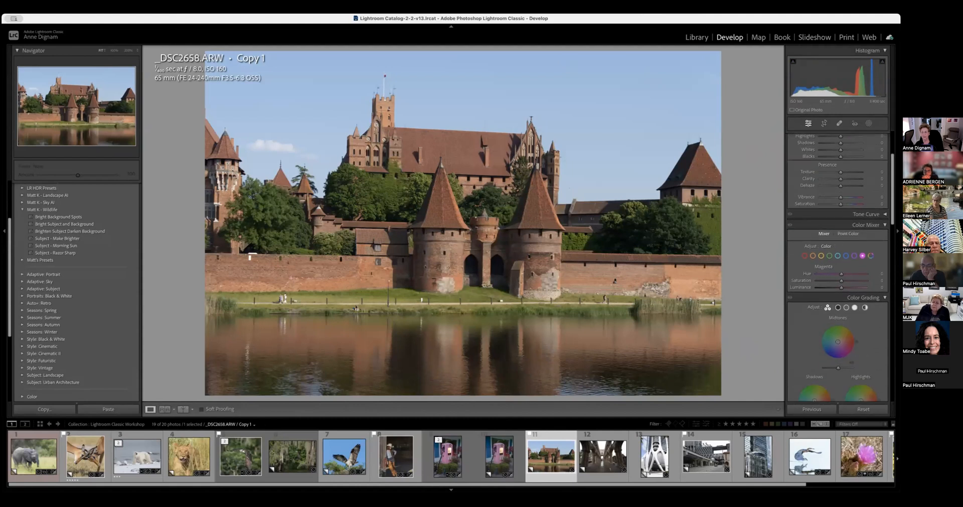
{"action": "scroll", "coordinate": [842, 268], "scroll_direction": "down", "scroll_amount": 10}
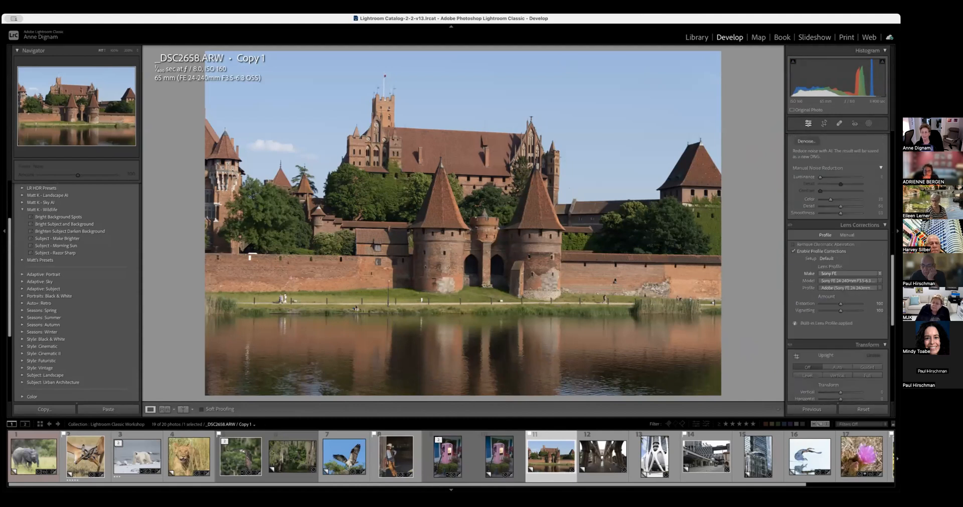
{"action": "scroll", "coordinate": [838, 268], "scroll_direction": "down", "scroll_amount": 4}
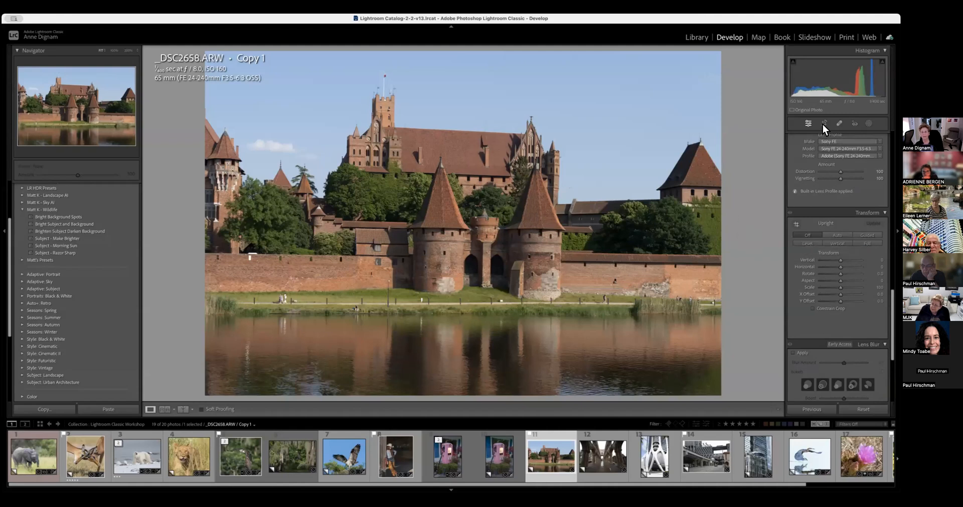
{"action": "key", "text": "r"}
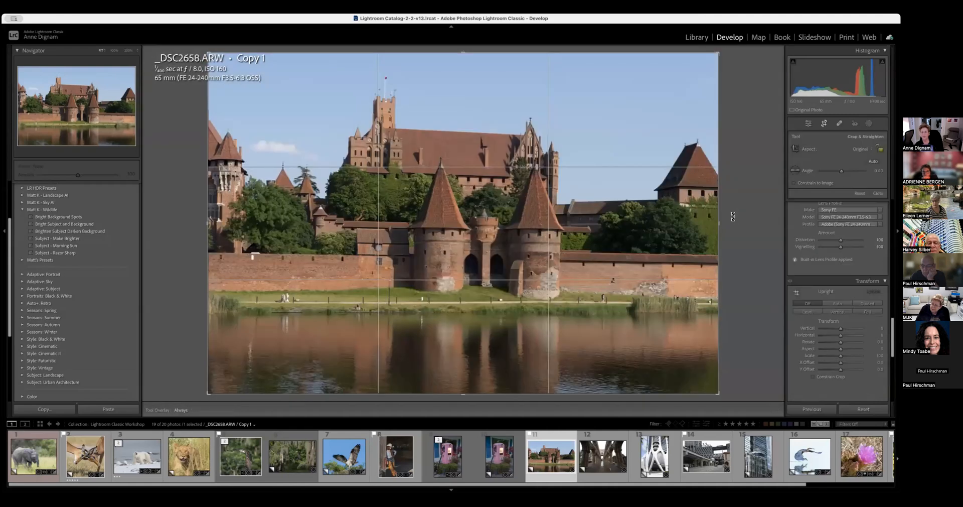
{"action": "left_click_drag", "start_coordinate": [732, 211], "coordinate": [731, 216]}
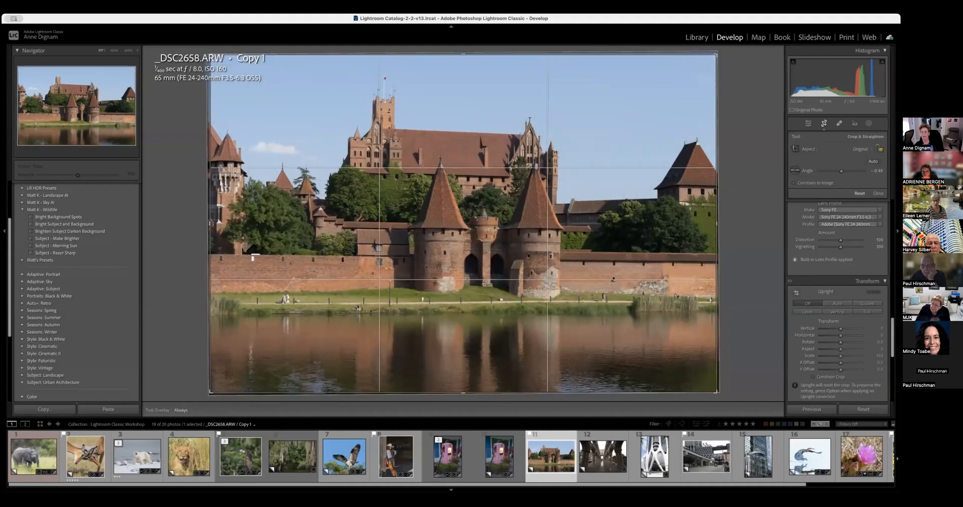
{"action": "left_click", "coordinate": [859, 193]}
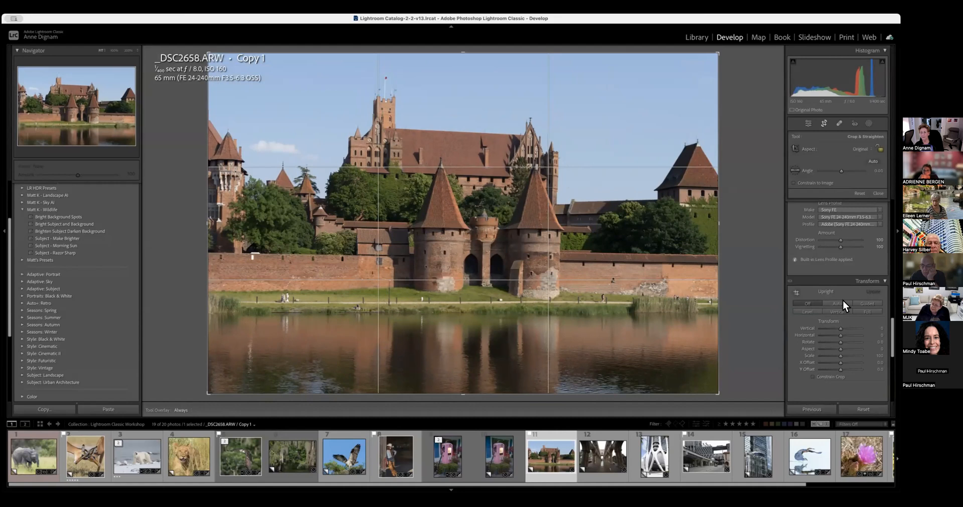
- Straighten the castle photo with the Upright correction, trying Level and settling on Auto, and close the crop tool
{"action": "left_click", "coordinate": [811, 308]}
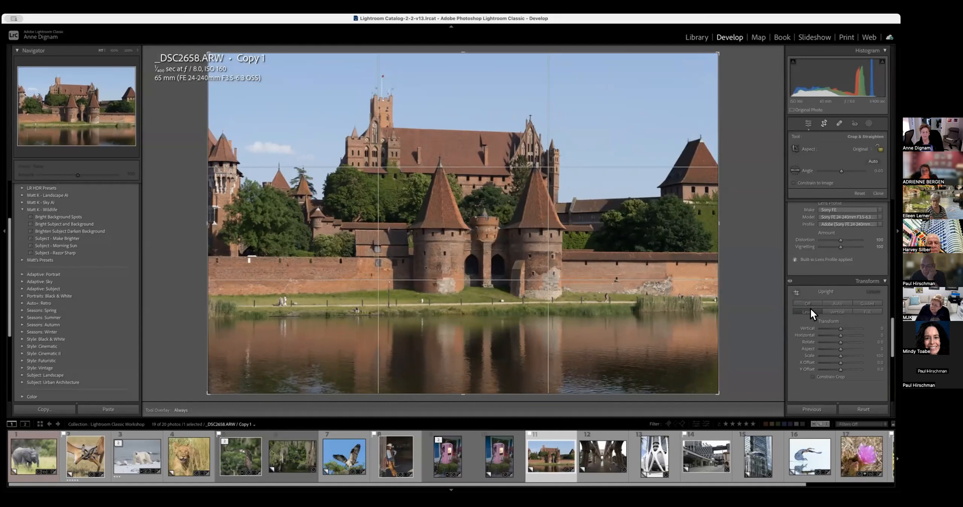
{"action": "left_click", "coordinate": [841, 303]}
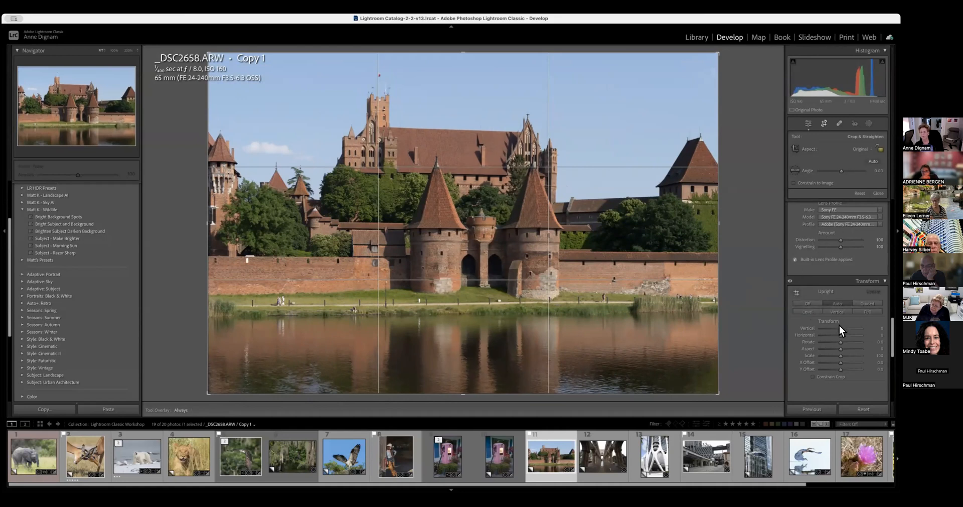
{"action": "left_click", "coordinate": [823, 123]}
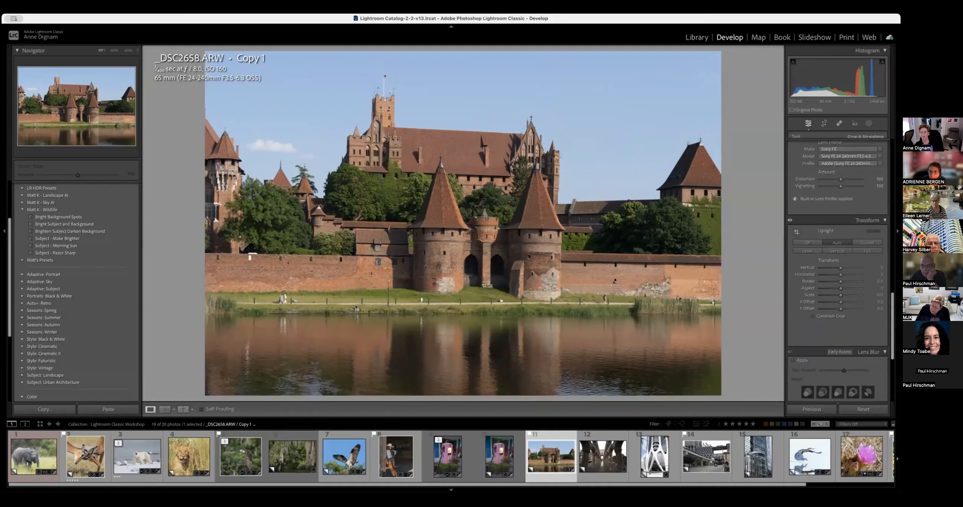
- Apply the automatic tone adjustments to the castle photo
{"action": "scroll", "coordinate": [849, 212], "scroll_direction": "up", "scroll_amount": 1}
{"action": "scroll", "coordinate": [849, 212], "scroll_direction": "up", "scroll_amount": 10}
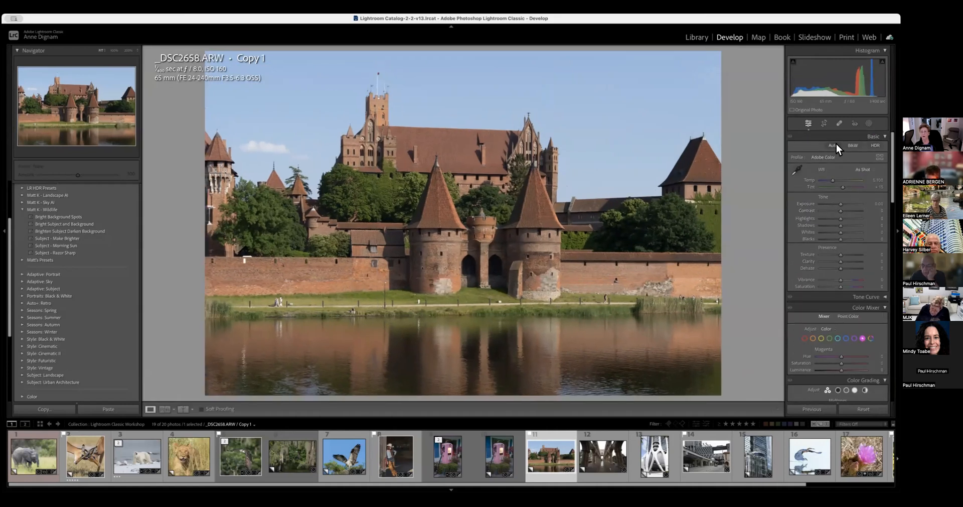
{"action": "left_click", "coordinate": [835, 146]}
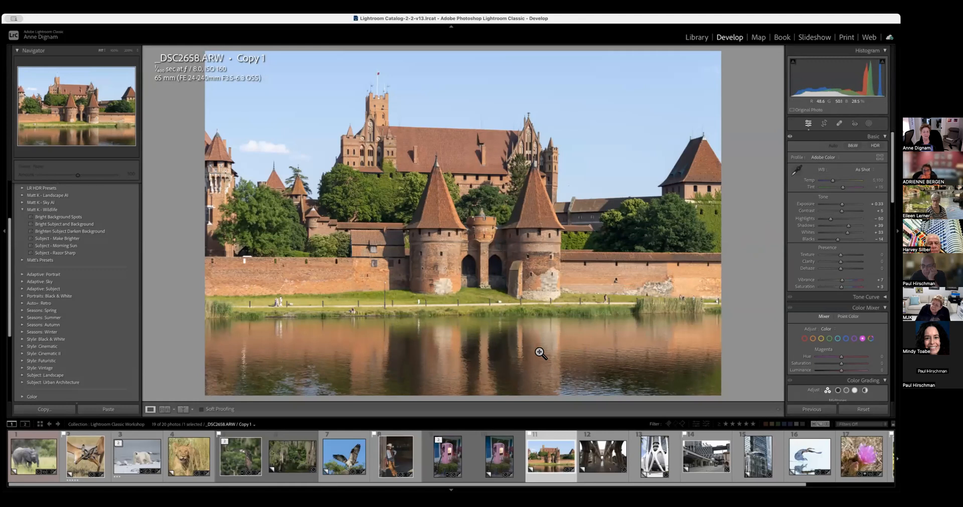
- Apply Lens Blur to the castle photo, set the amount to about 78, and shift the focal range near and back to about 63–99
{"action": "scroll", "coordinate": [843, 307], "scroll_direction": "down", "scroll_amount": 5}
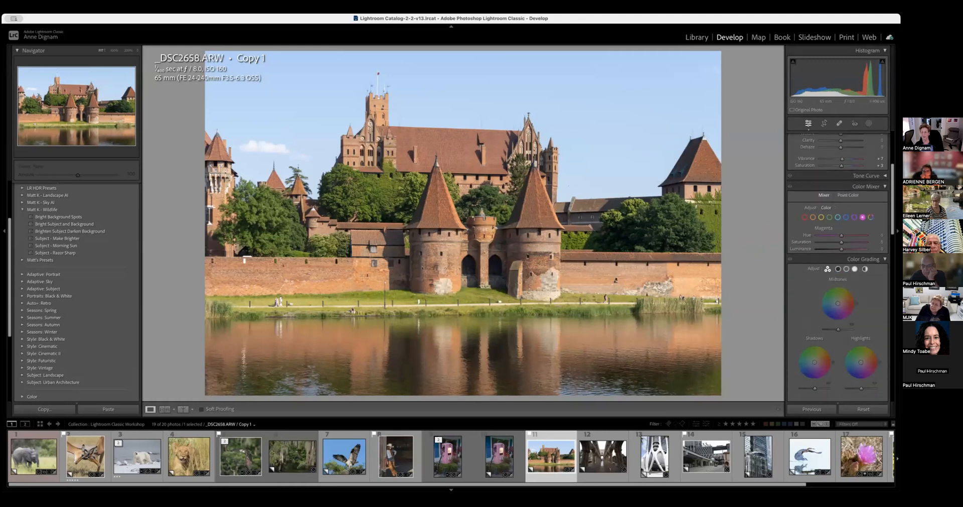
{"action": "scroll", "coordinate": [813, 266], "scroll_direction": "down", "scroll_amount": 8}
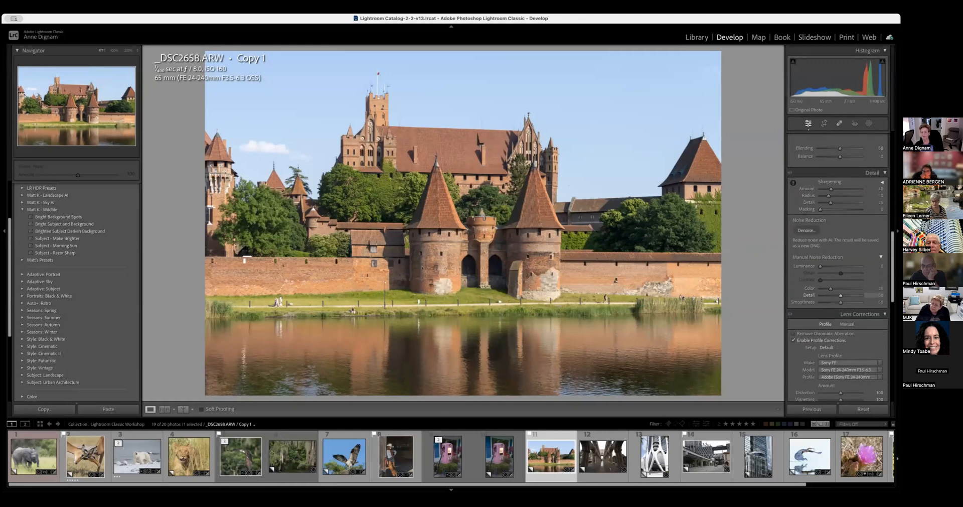
{"action": "scroll", "coordinate": [841, 302], "scroll_direction": "down", "scroll_amount": 5}
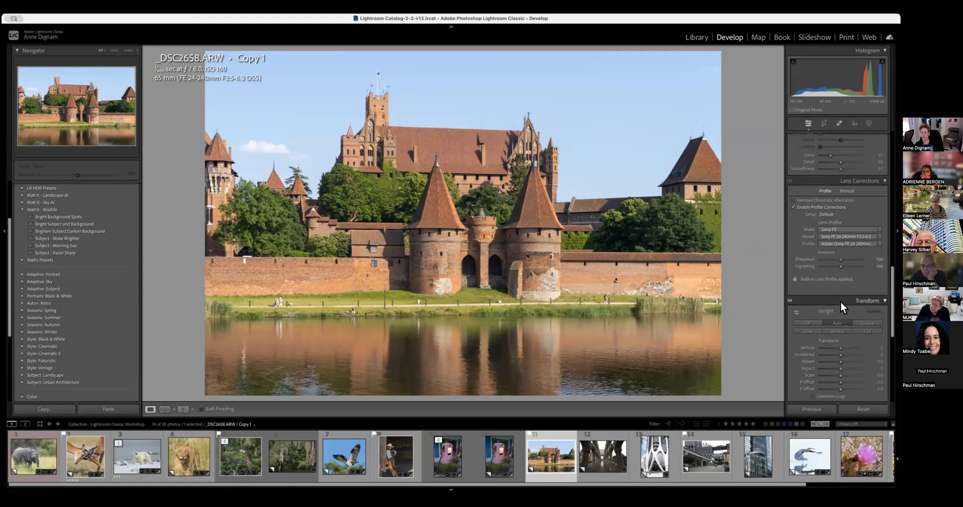
{"action": "scroll", "coordinate": [841, 302], "scroll_direction": "down", "scroll_amount": 4}
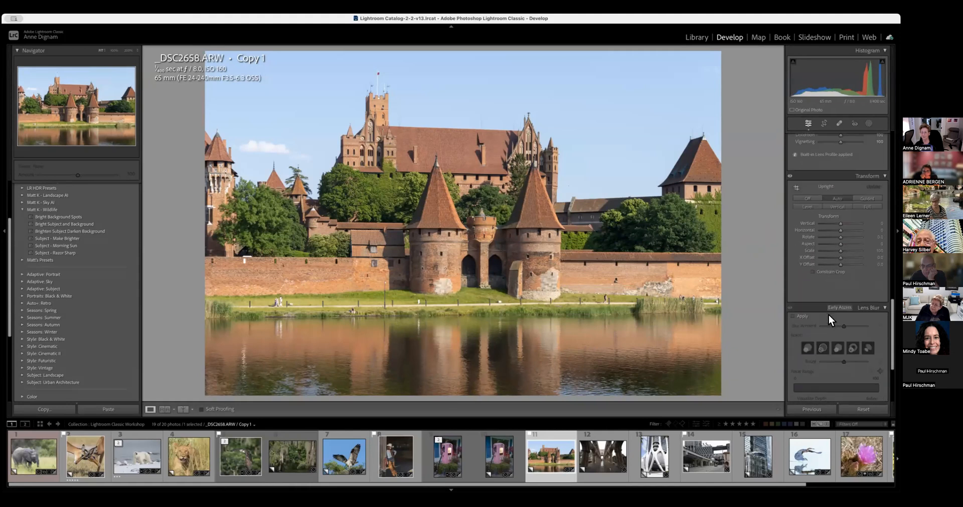
{"action": "scroll", "coordinate": [829, 314], "scroll_direction": "down", "scroll_amount": 2}
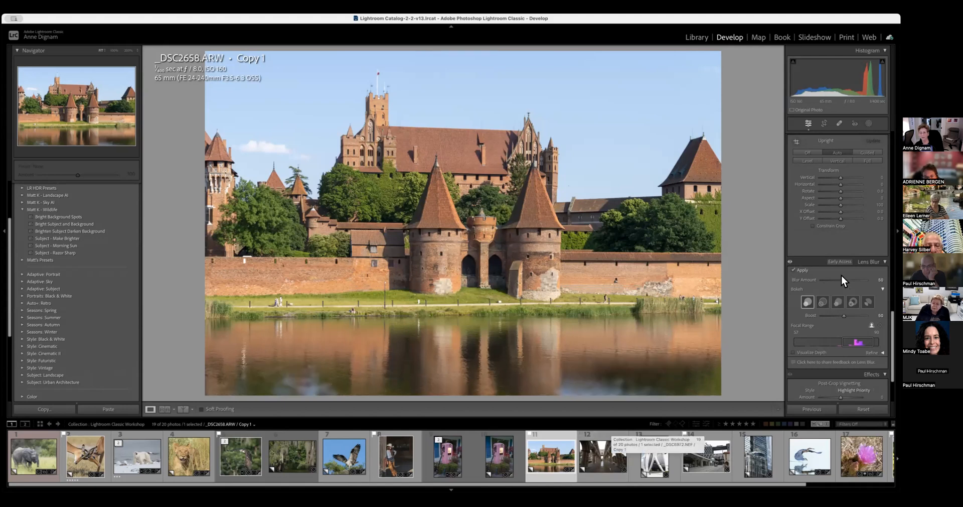
{"action": "left_click_drag", "start_coordinate": [844, 280], "coordinate": [850, 279]}
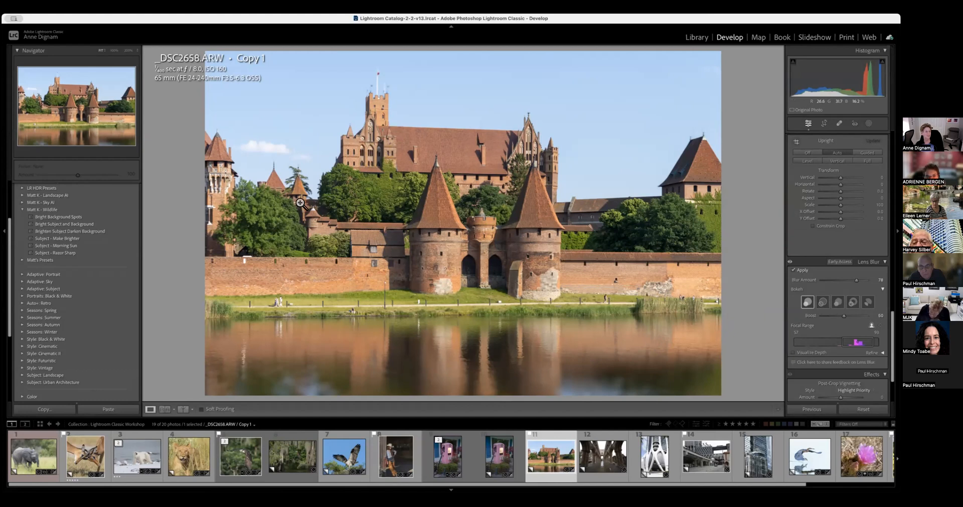
{"action": "left_click_drag", "start_coordinate": [856, 341], "coordinate": [800, 343]}
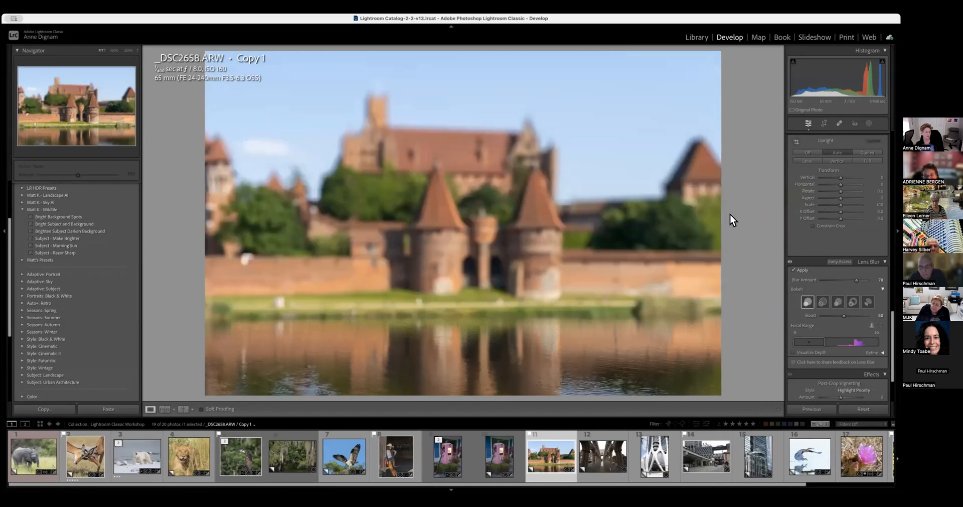
{"action": "left_click_drag", "start_coordinate": [814, 339], "coordinate": [863, 341]}
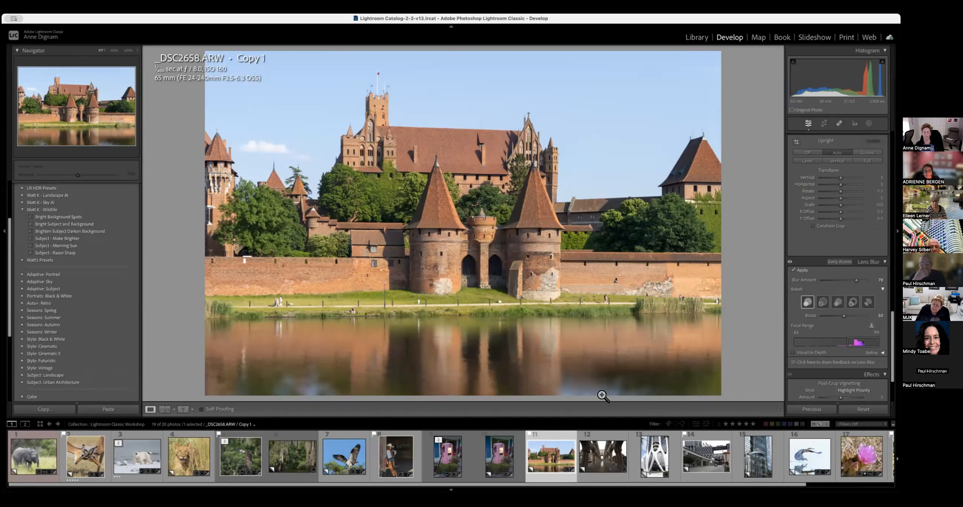
- Open the abbey ruins photo _DSC6972.NEF and correct its perspective with the Auto Upright mode
{"action": "left_click", "coordinate": [598, 453]}
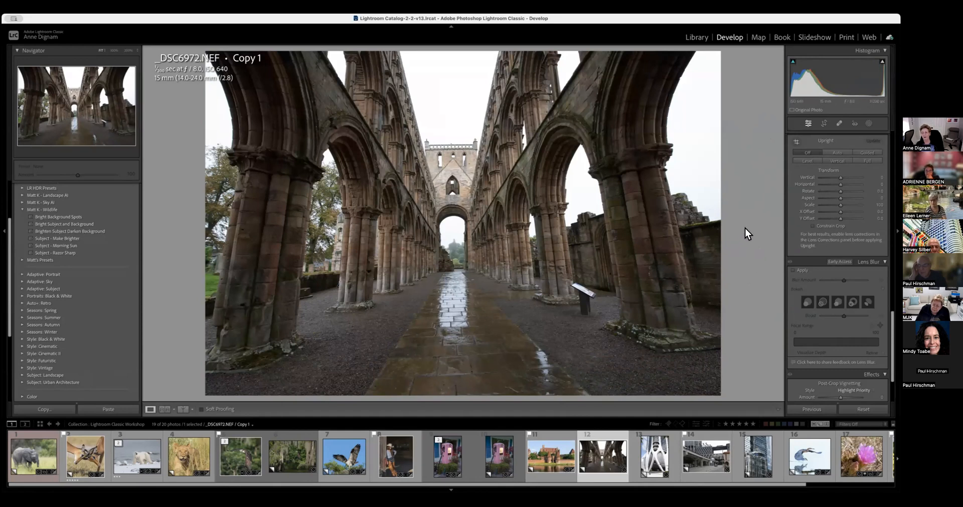
{"action": "scroll", "coordinate": [838, 200], "scroll_direction": "up", "scroll_amount": 2}
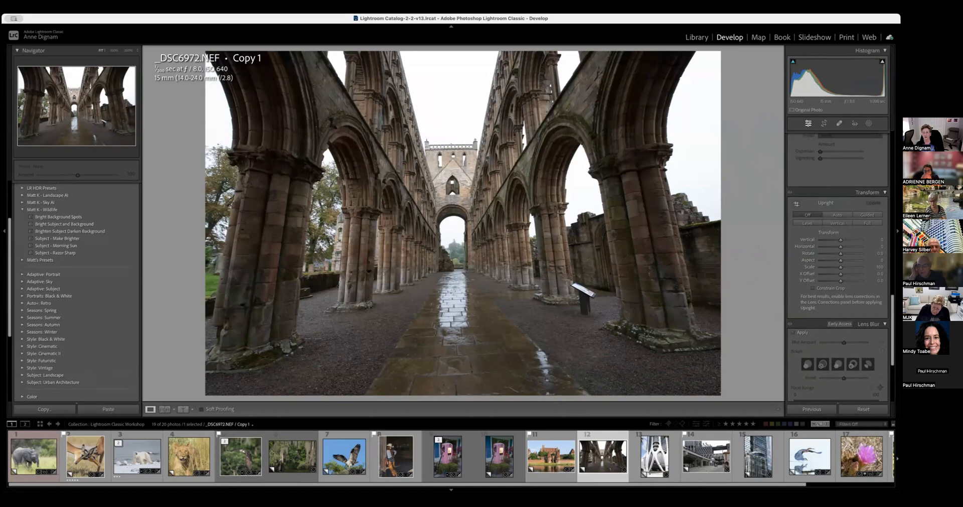
{"action": "left_click", "coordinate": [838, 215]}
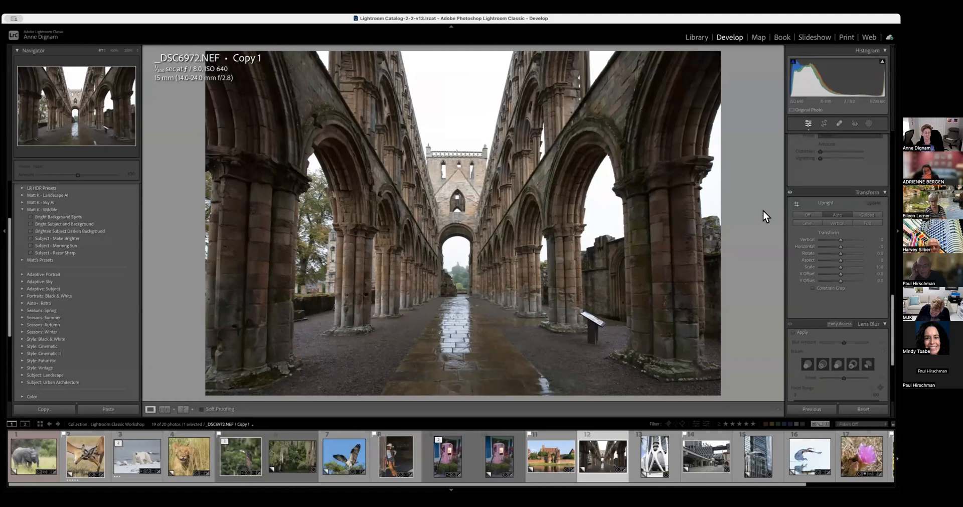
- Compare the Guided, Level and Off Upright modes with Auto on the abbey ruins photo
{"action": "left_click", "coordinate": [868, 214]}
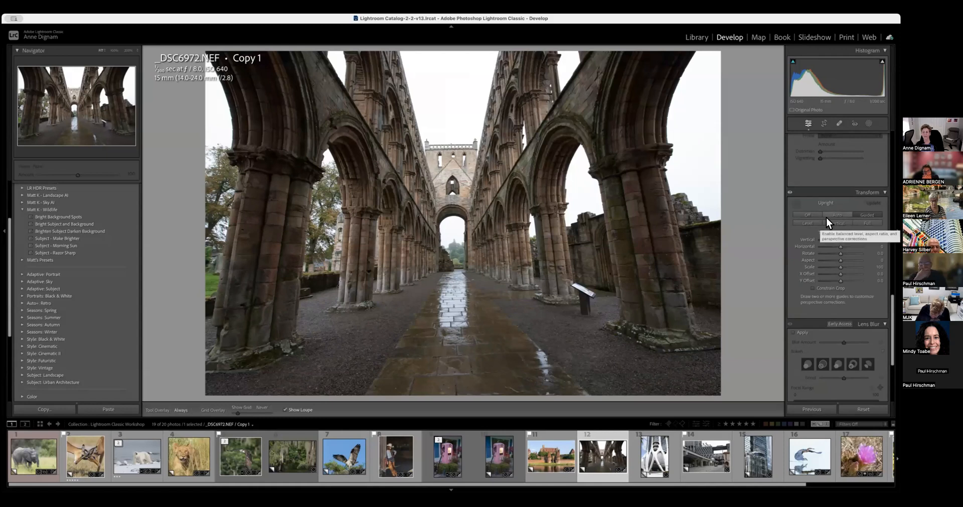
{"action": "left_click", "coordinate": [808, 223]}
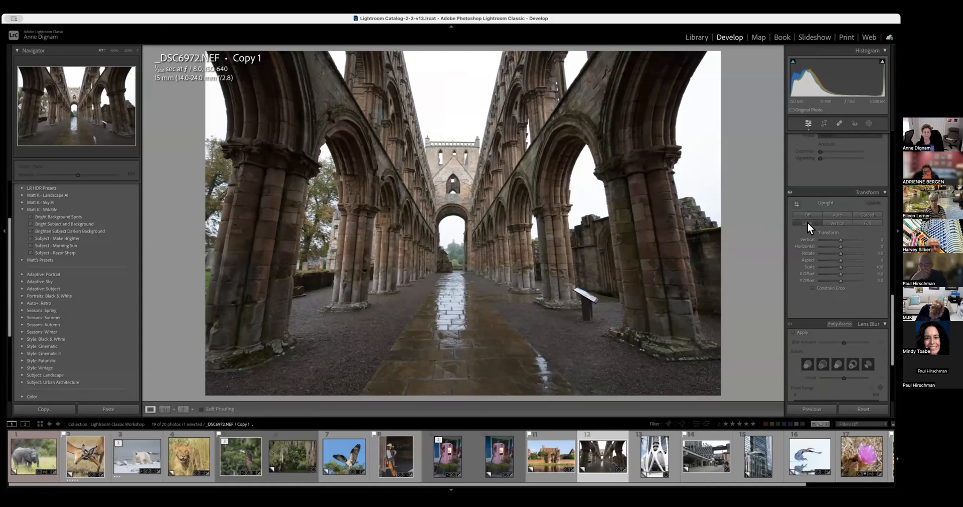
{"action": "left_click", "coordinate": [838, 214]}
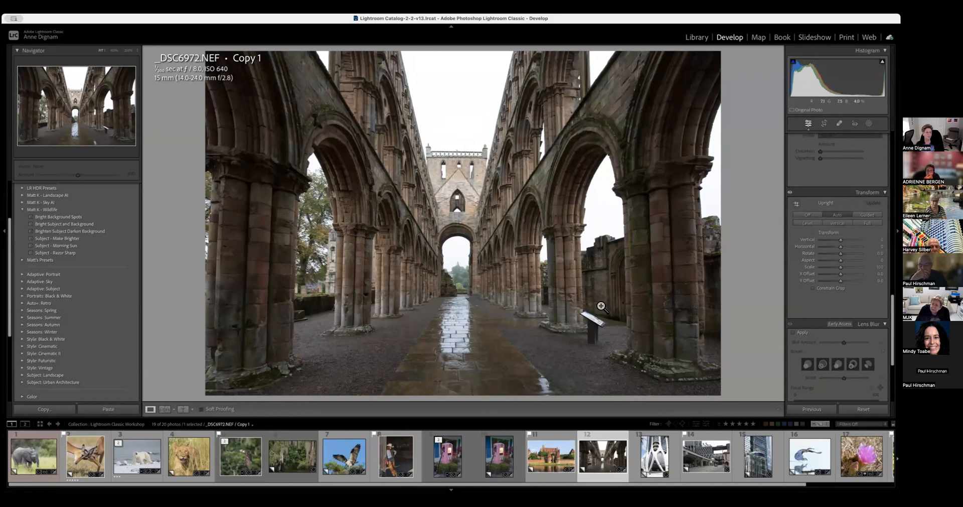
{"action": "left_click", "coordinate": [808, 214]}
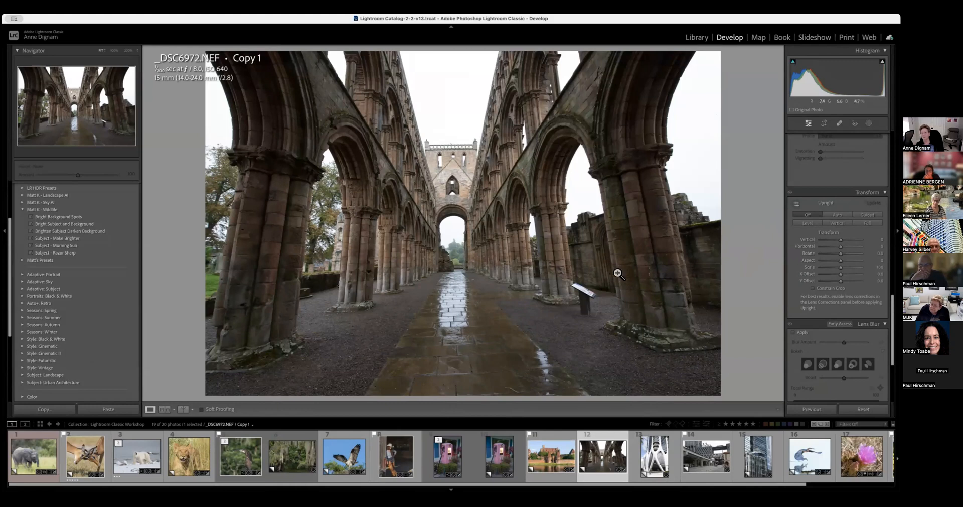
{"action": "left_click", "coordinate": [837, 215]}
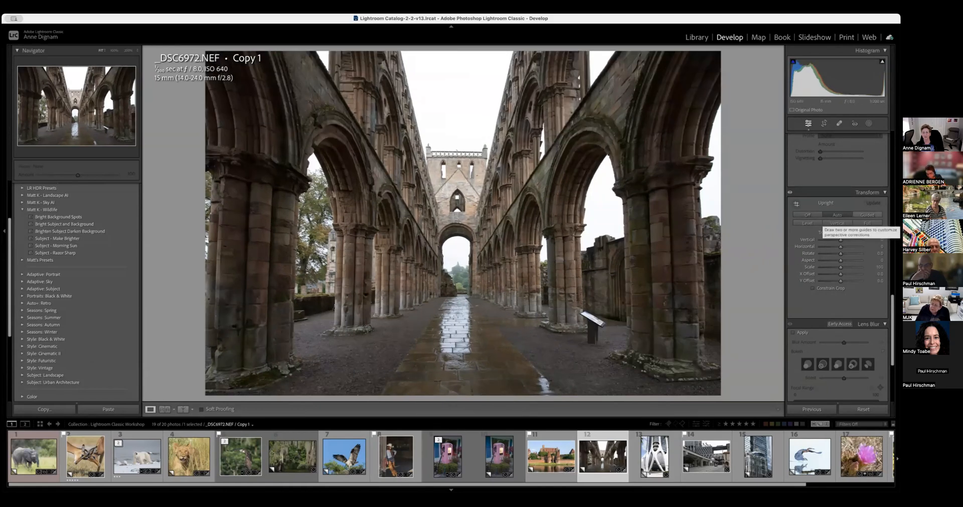
- Switch the abbey ruins photo through the Guided and Auto Upright modes to the Full perspective correction
{"action": "left_click", "coordinate": [866, 215]}
{"action": "left_click", "coordinate": [846, 215]}
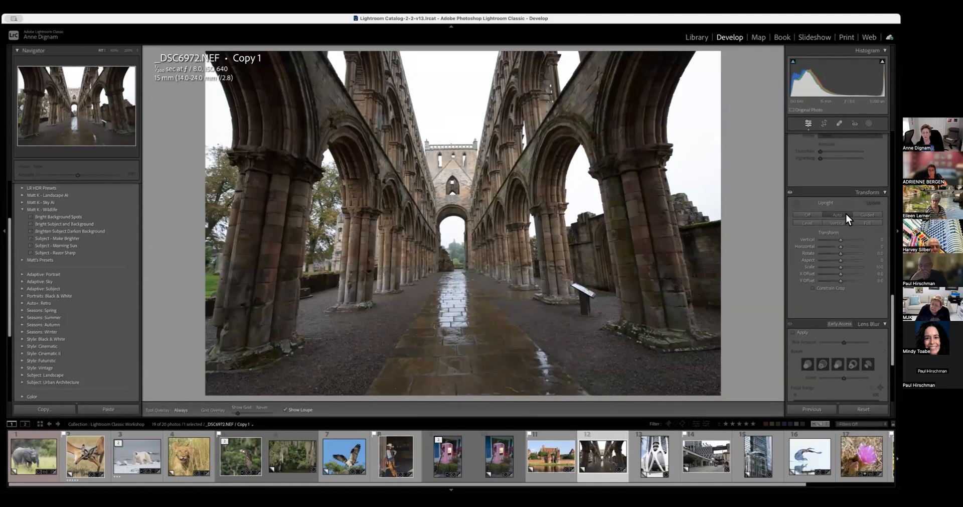
{"action": "left_click", "coordinate": [868, 223]}
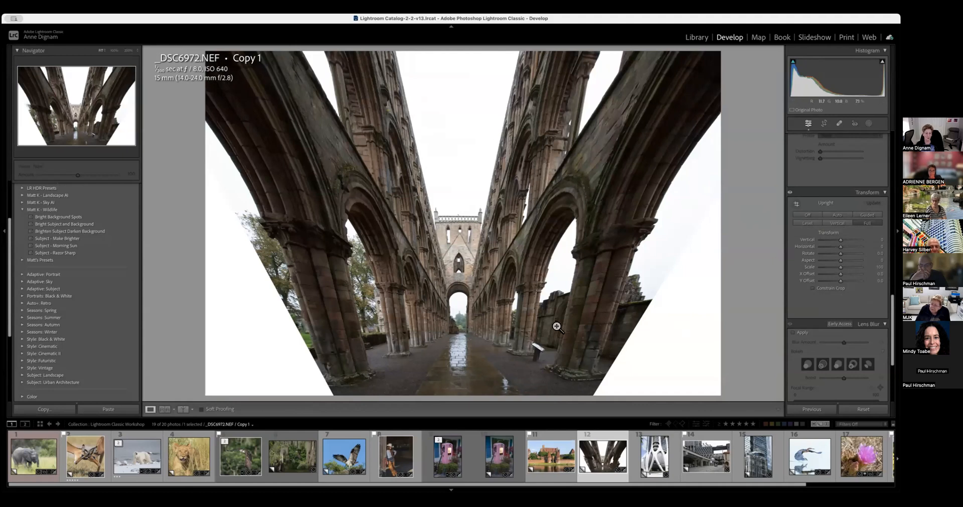
- Apply Auto Upright and automatic tone to the abbey ruins photo, then set exposure to +0.40, shadows to about +73, and raise saturation slightly
{"action": "left_click", "coordinate": [833, 215]}
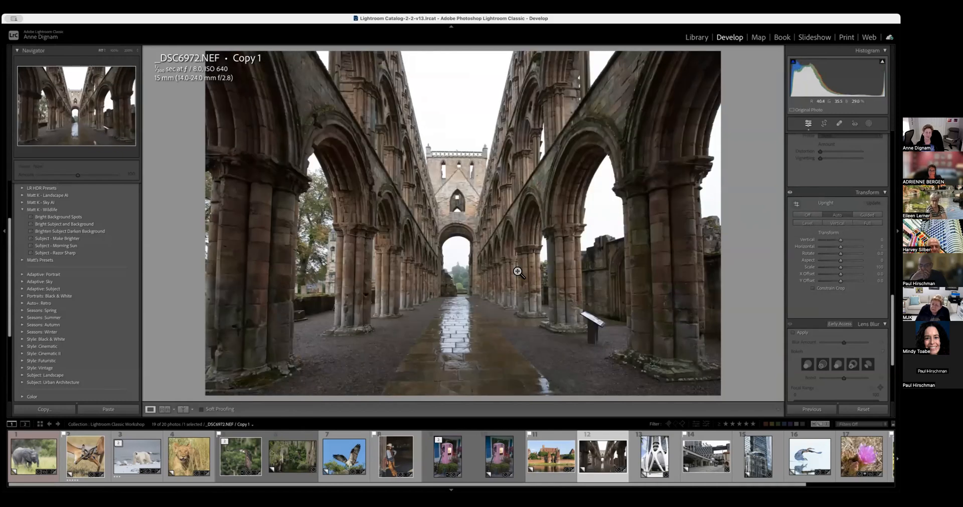
{"action": "scroll", "coordinate": [838, 170], "scroll_direction": "up", "scroll_amount": 10}
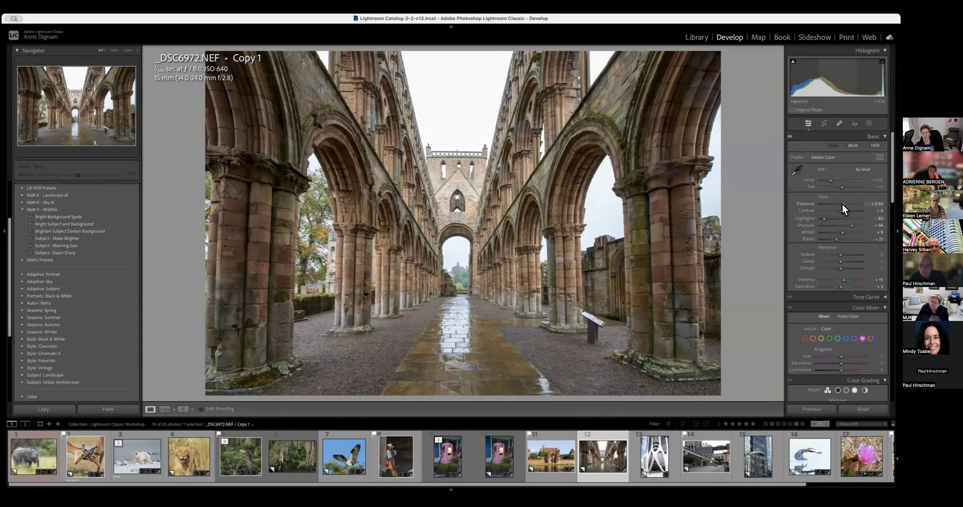
{"action": "left_click_drag", "start_coordinate": [842, 203], "coordinate": [856, 225]}
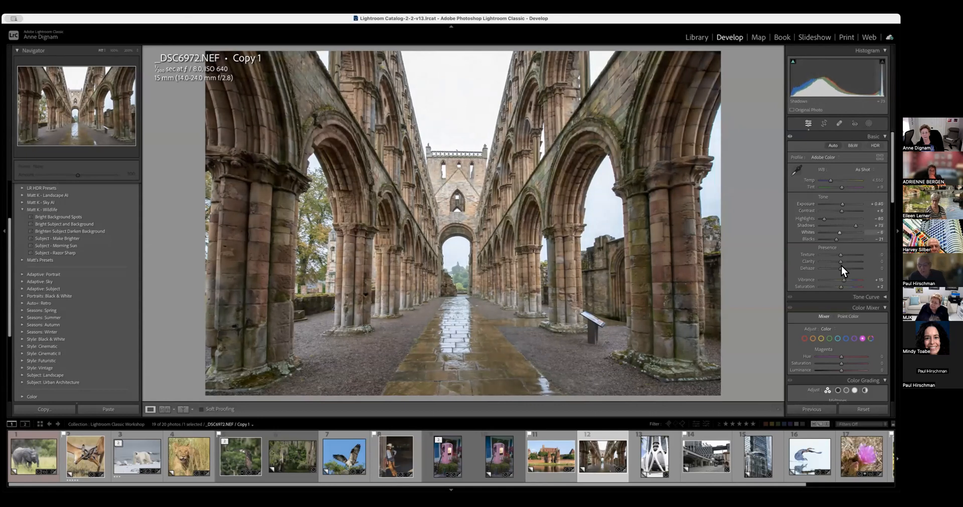
{"action": "left_click_drag", "start_coordinate": [839, 286], "coordinate": [840, 285]}
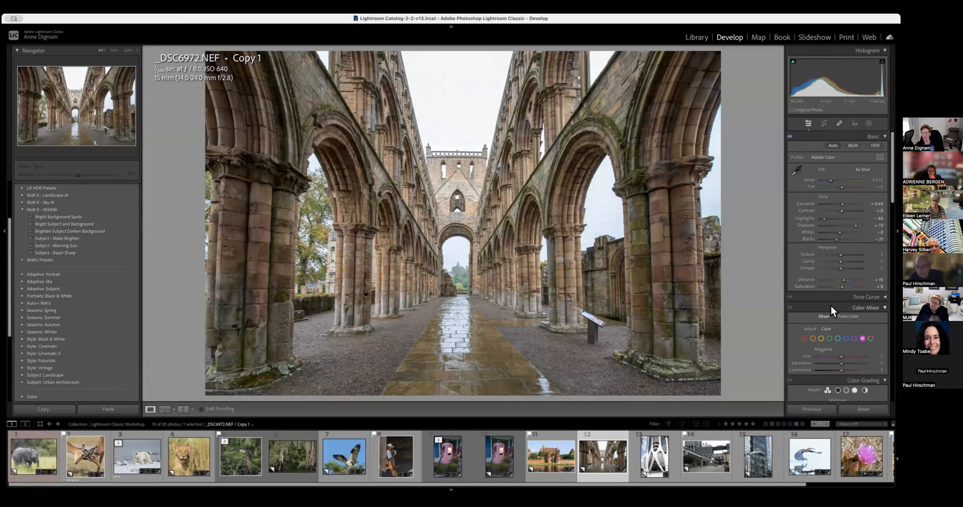
- Raise the orange saturation to +14 in the Color Mixer for the abbey ruins photo
{"action": "scroll", "coordinate": [831, 305], "scroll_direction": "down", "scroll_amount": 3}
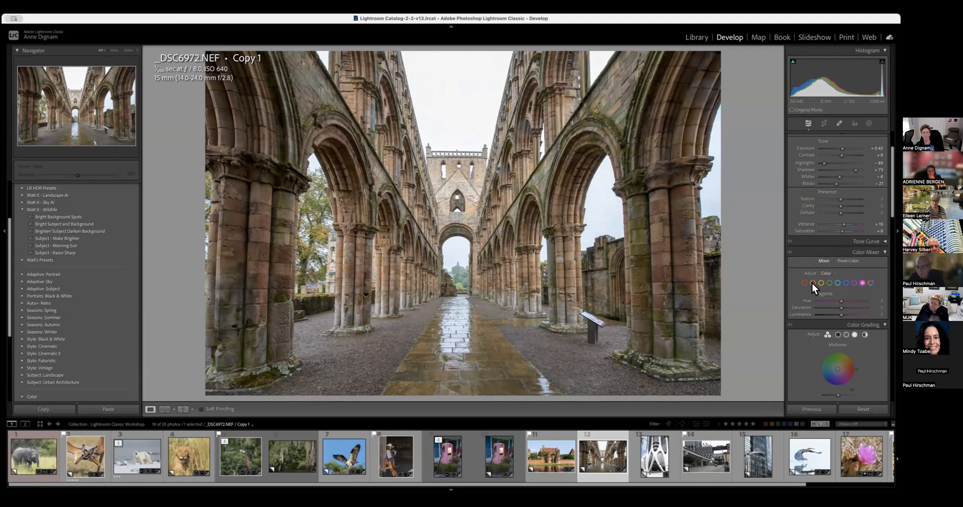
{"action": "left_click_drag", "start_coordinate": [840, 306], "coordinate": [821, 307]}
{"action": "left_click", "coordinate": [840, 308]}
{"action": "scroll", "coordinate": [837, 281], "scroll_direction": "down", "scroll_amount": 4}
{"action": "scroll", "coordinate": [837, 281], "scroll_direction": "down", "scroll_amount": 5}
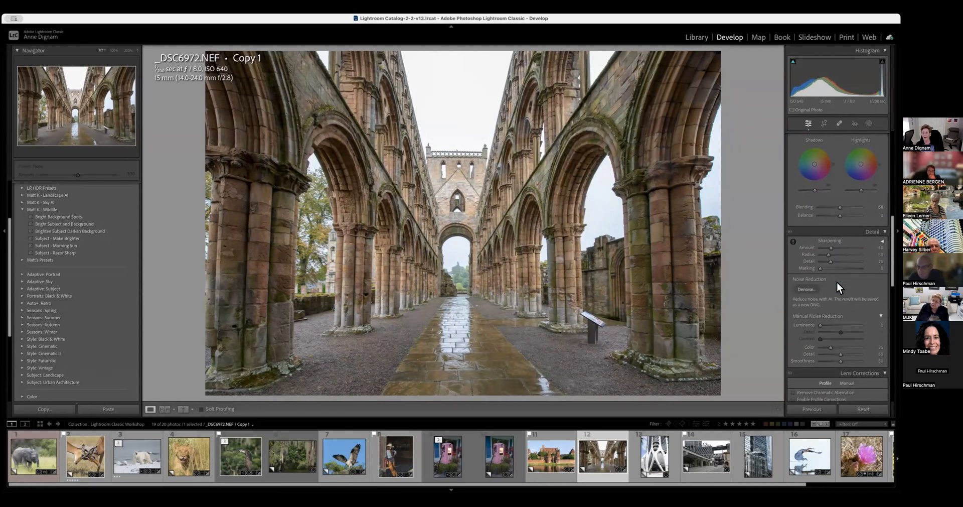
- Create a sky mask on the abbey ruins photo and lower its whites to darken the bright sky
{"action": "scroll", "coordinate": [837, 282], "scroll_direction": "up", "scroll_amount": 9}
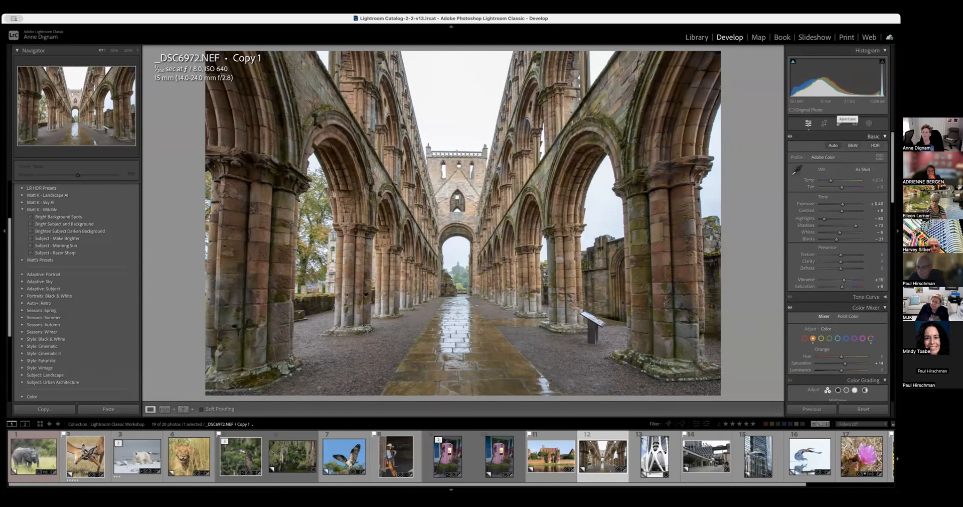
{"action": "left_click", "coordinate": [869, 123]}
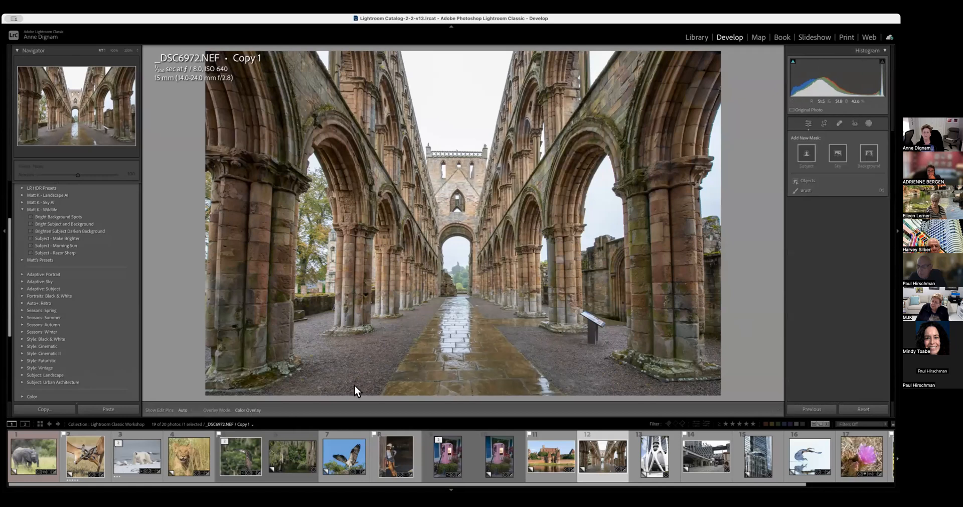
{"action": "left_click", "coordinate": [838, 154]}
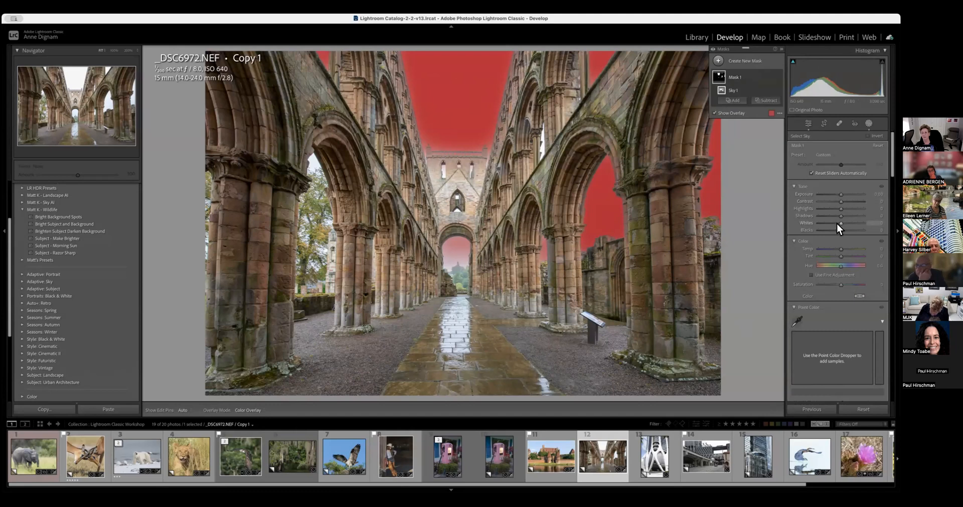
{"action": "mouse_move", "coordinate": [841, 223]}
{"action": "left_mouse_down"}
{"action": "mouse_move", "coordinate": [816, 221]}
{"action": "mouse_move", "coordinate": [835, 222]}
{"action": "left_mouse_up"}
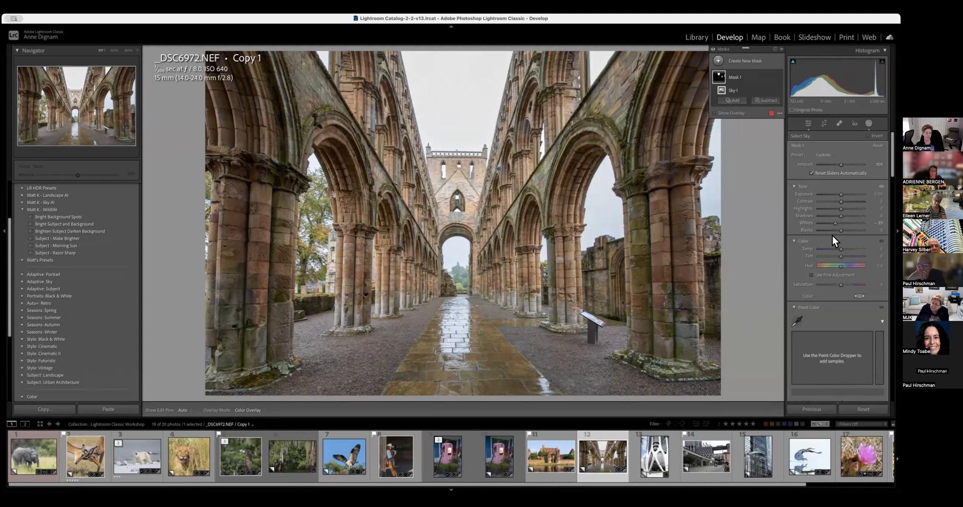
- Enable lens profile corrections for the abbey ruins photo
{"action": "scroll", "coordinate": [833, 235], "scroll_direction": "down", "scroll_amount": 5}
{"action": "scroll", "coordinate": [832, 235], "scroll_direction": "down", "scroll_amount": 8}
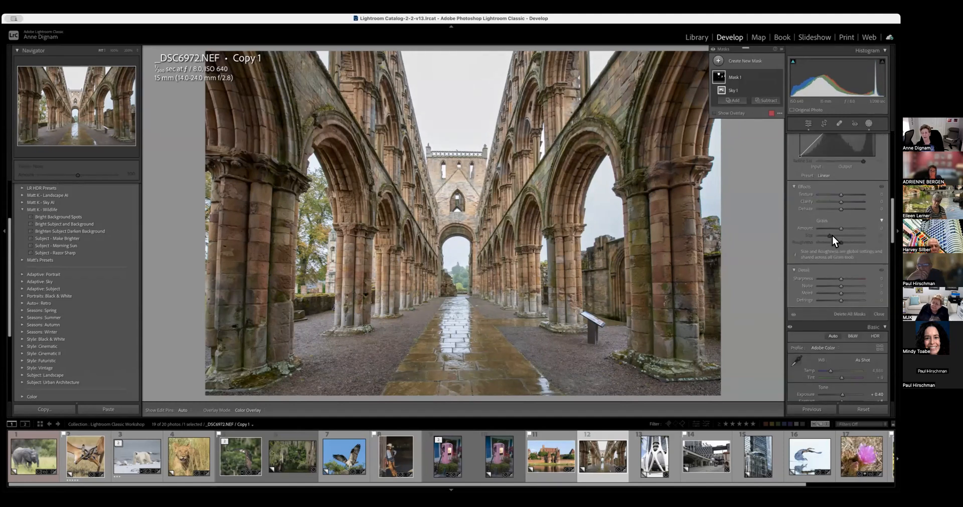
{"action": "scroll", "coordinate": [833, 235], "scroll_direction": "down", "scroll_amount": 10}
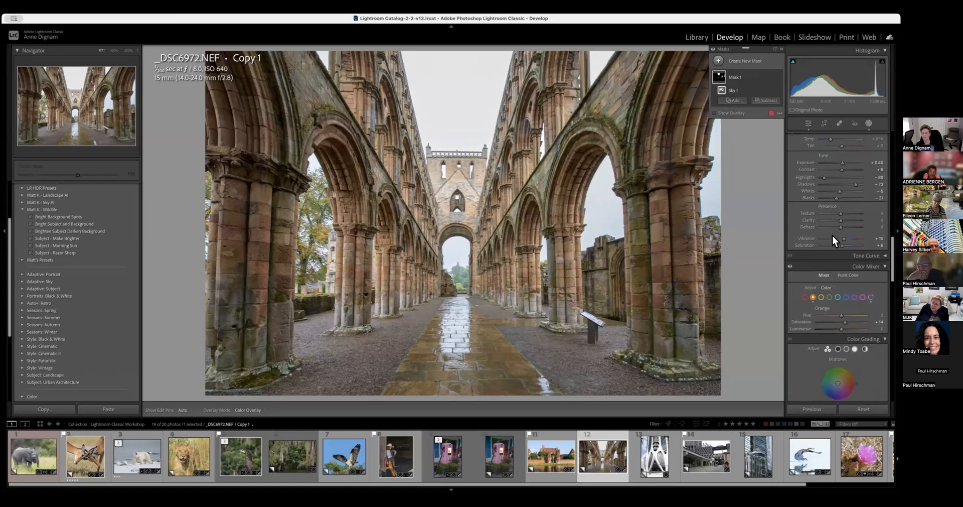
{"action": "scroll", "coordinate": [832, 235], "scroll_direction": "down", "scroll_amount": 10}
{"action": "scroll", "coordinate": [833, 235], "scroll_direction": "down", "scroll_amount": 4}
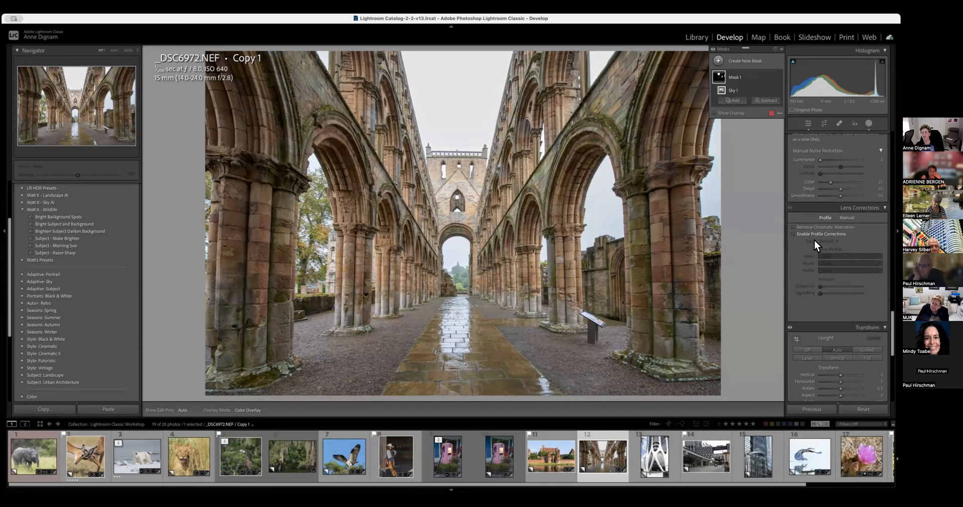
{"action": "left_click", "coordinate": [792, 233]}
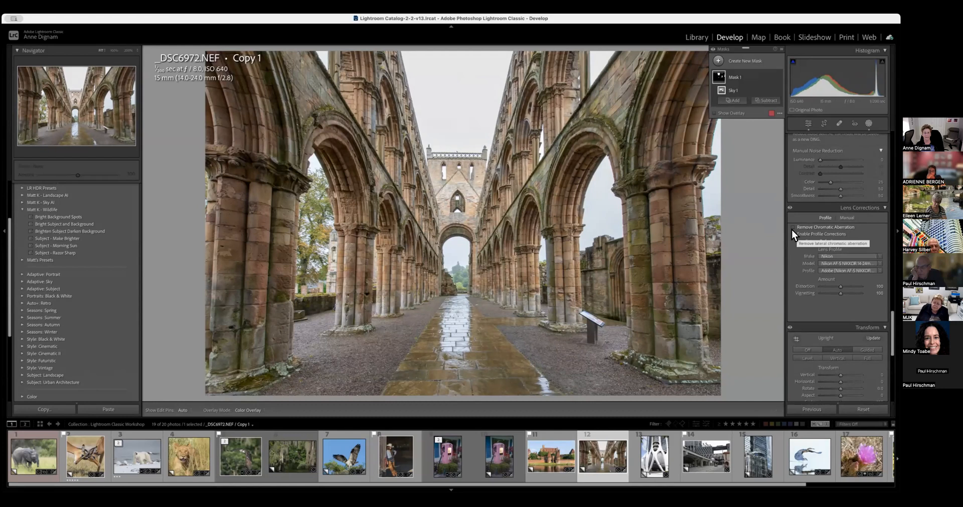
{"action": "scroll", "coordinate": [834, 245], "scroll_direction": "down", "scroll_amount": 1}
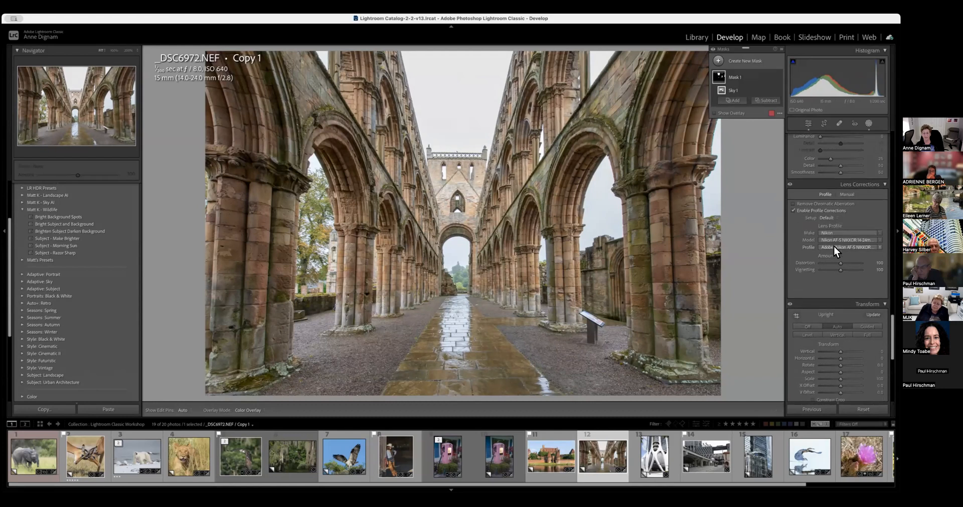
{"action": "scroll", "coordinate": [834, 246], "scroll_direction": "down", "scroll_amount": 10}
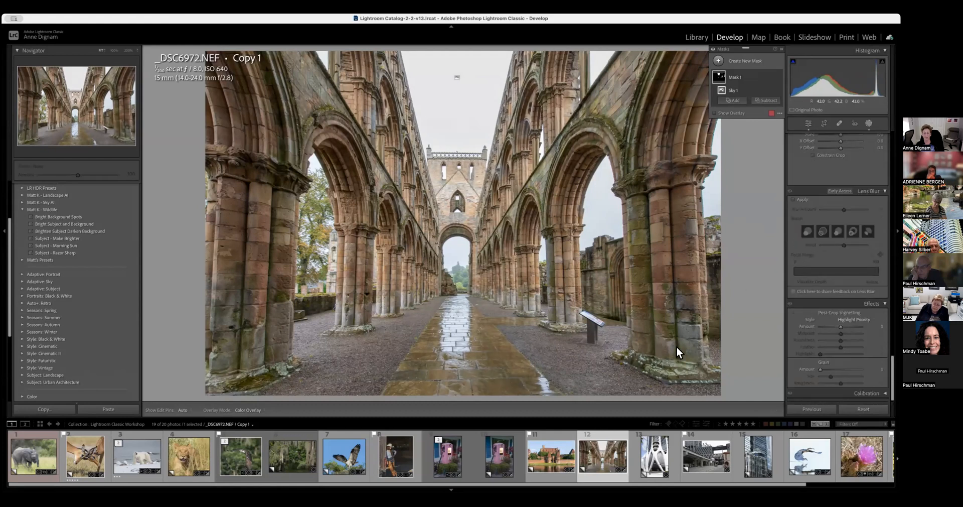
- Open the white tower photo _DSC4140.ARW and enable its lens profile corrections
{"action": "left_click", "coordinate": [655, 454]}
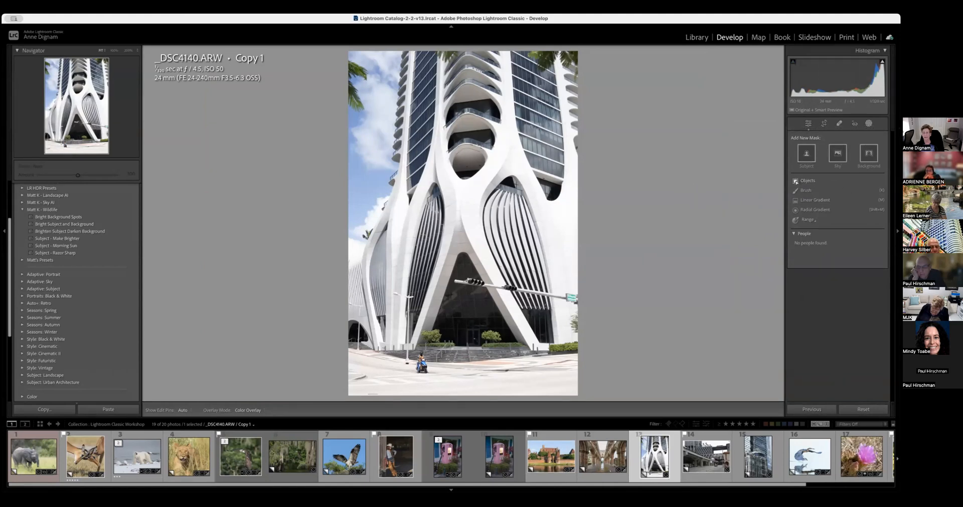
{"action": "scroll", "coordinate": [797, 183], "scroll_direction": "up", "scroll_amount": 2}
{"action": "scroll", "coordinate": [869, 166], "scroll_direction": "up", "scroll_amount": 1}
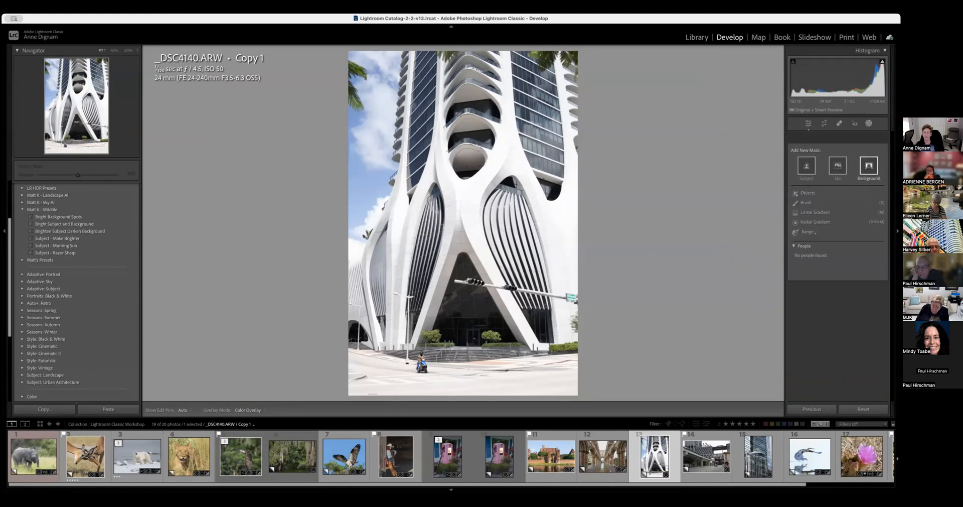
{"action": "scroll", "coordinate": [808, 178], "scroll_direction": "down", "scroll_amount": 1}
{"action": "scroll", "coordinate": [869, 160], "scroll_direction": "up", "scroll_amount": 1}
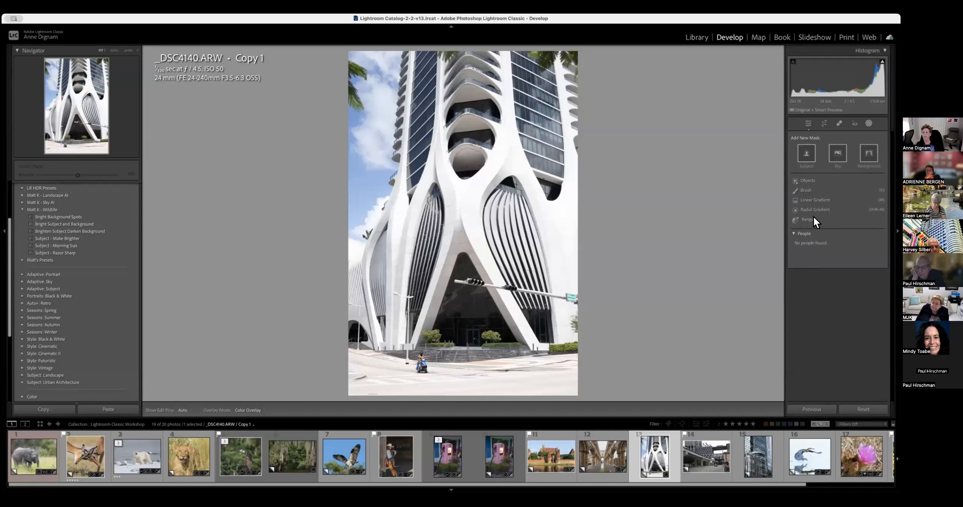
{"action": "left_click", "coordinate": [809, 124]}
{"action": "scroll", "coordinate": [849, 274], "scroll_direction": "down", "scroll_amount": 10}
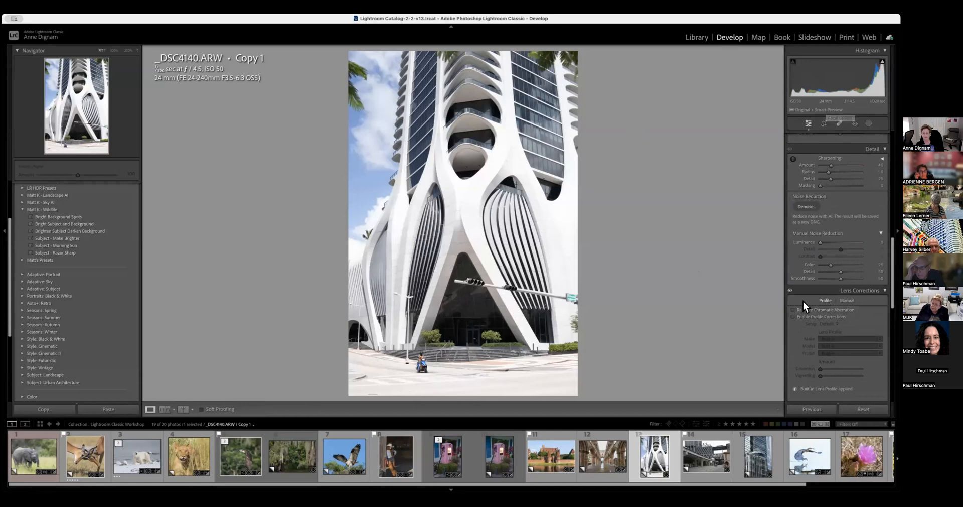
{"action": "left_click", "coordinate": [793, 317]}
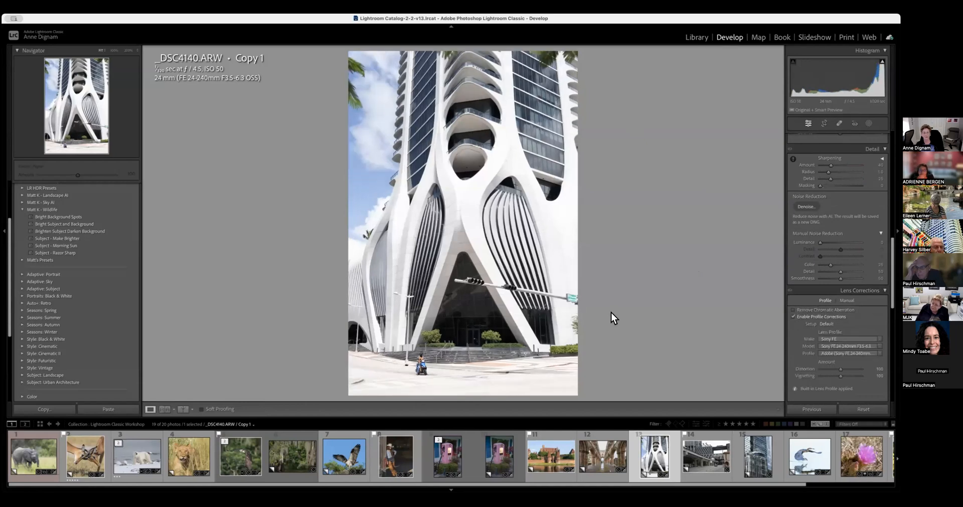
- Compare the Auto, Full, Off and Level Upright modes on the white tower photo, ending with Guided selected
{"action": "scroll", "coordinate": [823, 314], "scroll_direction": "down", "scroll_amount": 2}
{"action": "scroll", "coordinate": [838, 289], "scroll_direction": "down", "scroll_amount": 5}
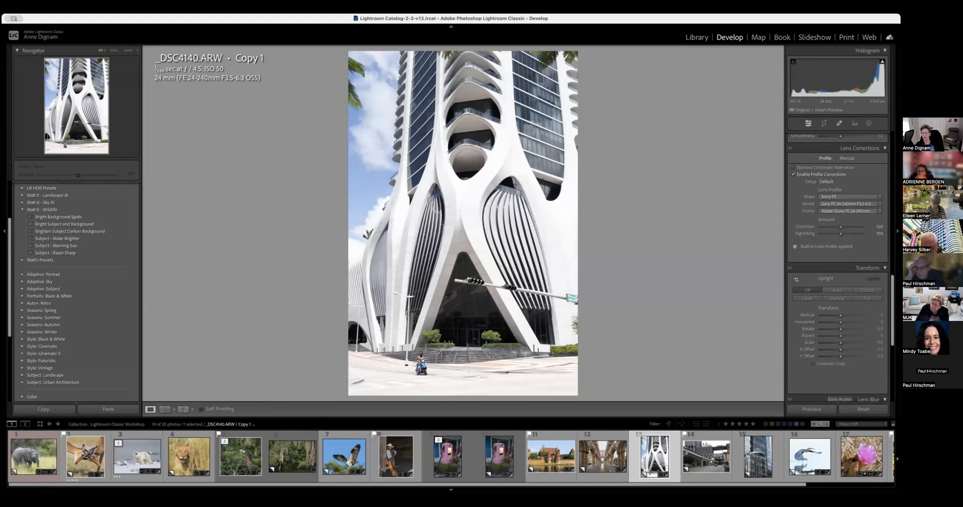
{"action": "left_click", "coordinate": [838, 289]}
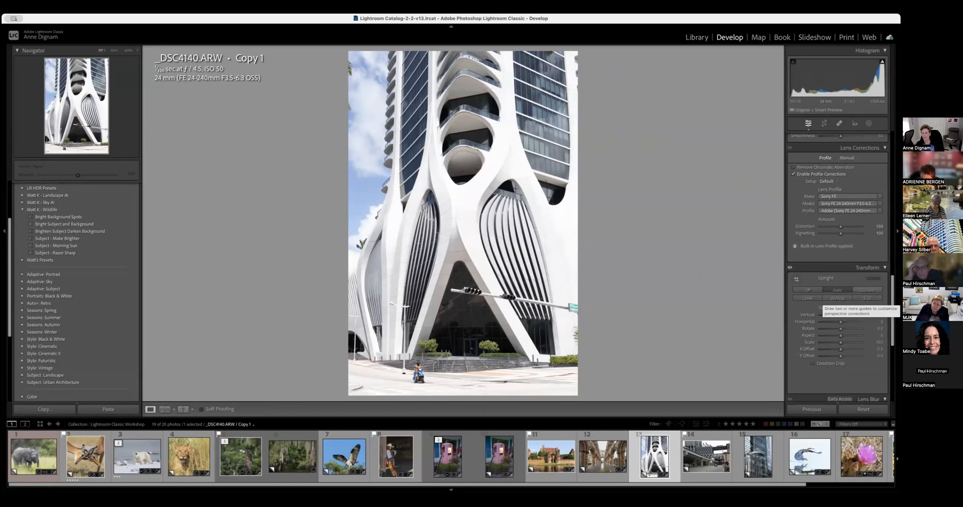
{"action": "left_click", "coordinate": [796, 279]}
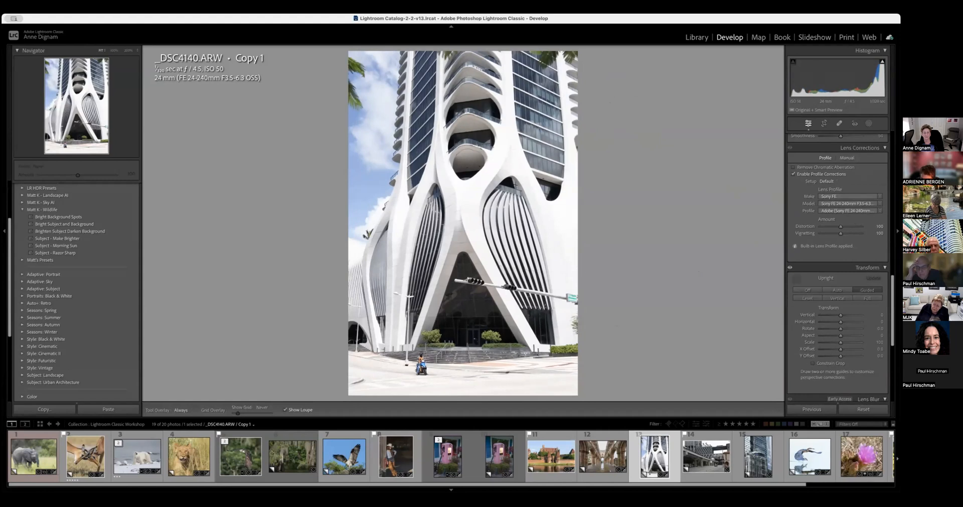
{"action": "left_click", "coordinate": [867, 298]}
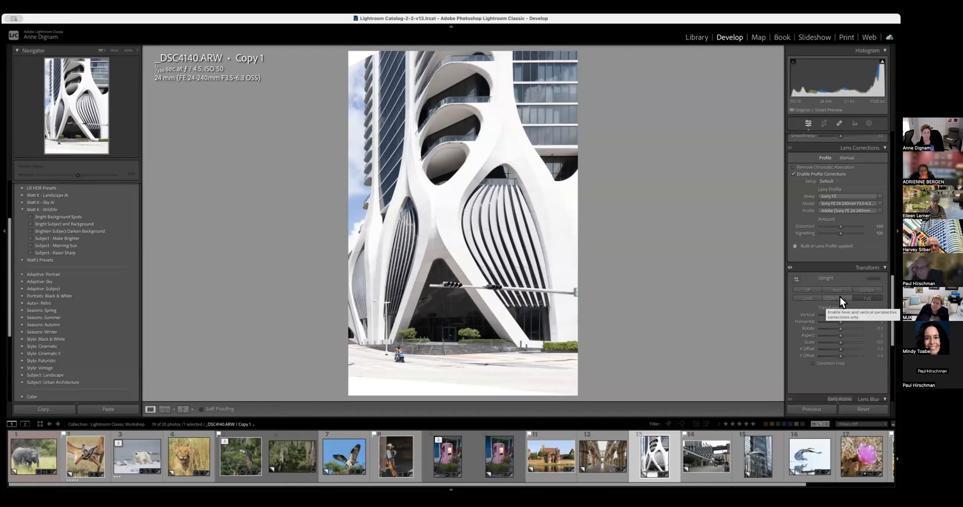
{"action": "left_click", "coordinate": [809, 289]}
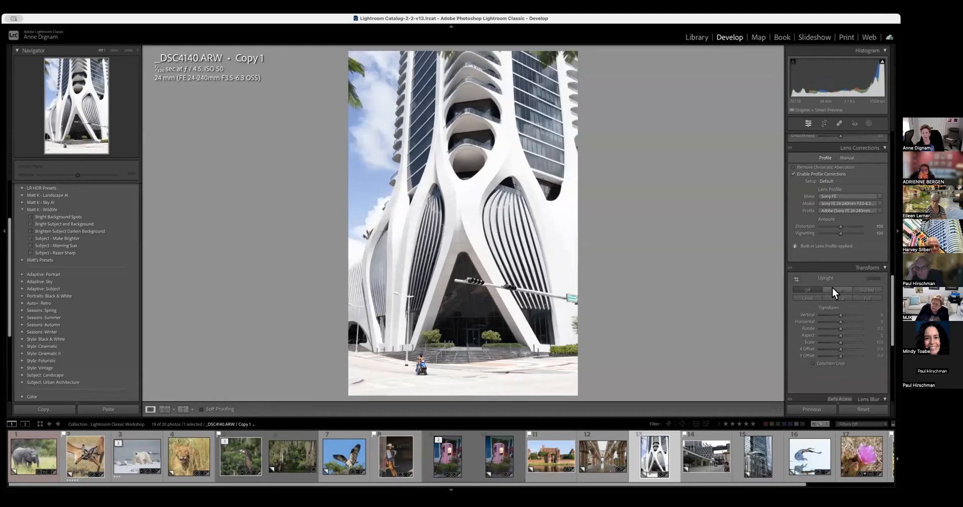
{"action": "left_click", "coordinate": [832, 289]}
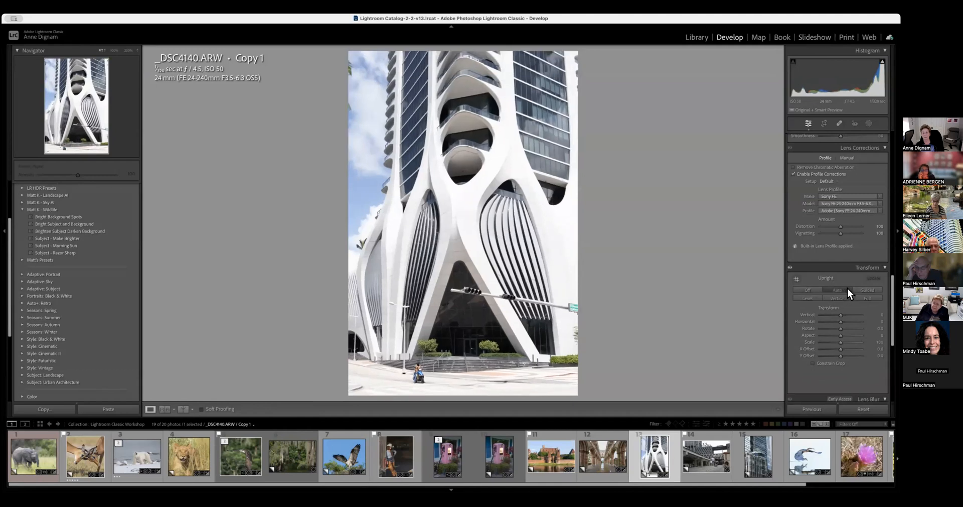
{"action": "left_click", "coordinate": [805, 298]}
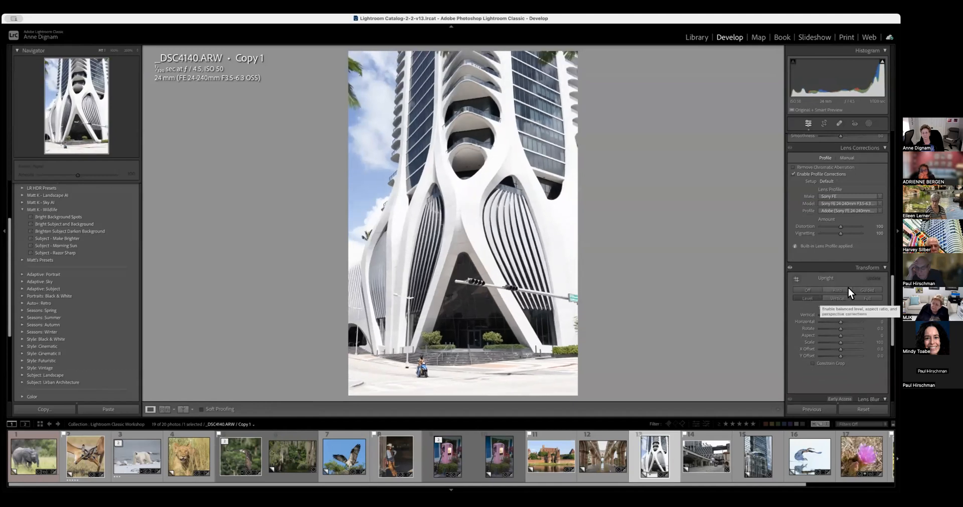
{"action": "left_click", "coordinate": [866, 289]}
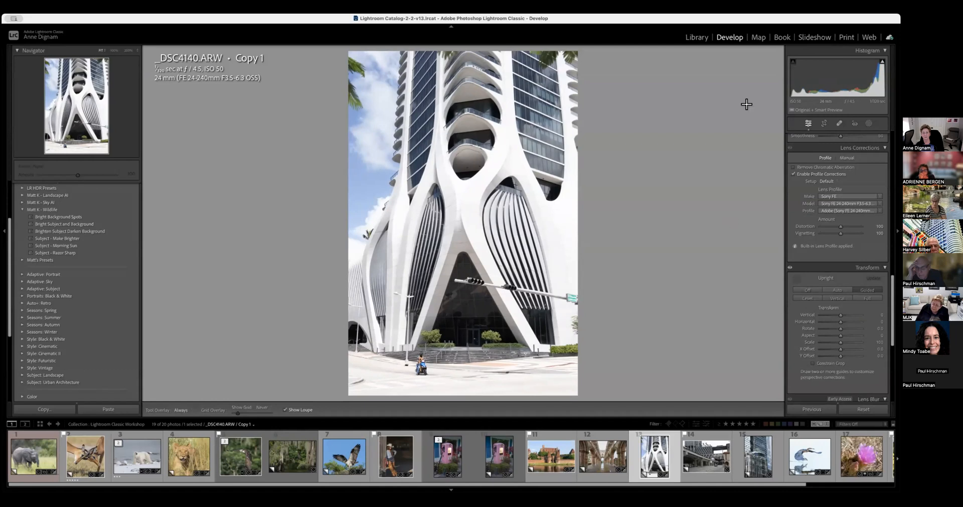
- Straighten the white tower photo by about 0.49° and trim its right edge with the crop tool
{"action": "left_click", "coordinate": [825, 123]}
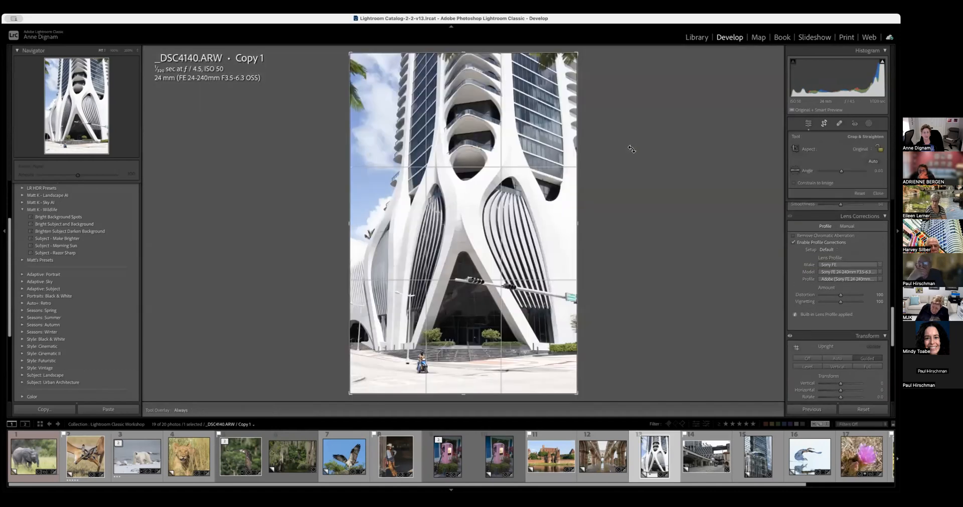
{"action": "left_click_drag", "start_coordinate": [631, 149], "coordinate": [621, 152]}
{"action": "left_click_drag", "start_coordinate": [576, 189], "coordinate": [574, 191]}
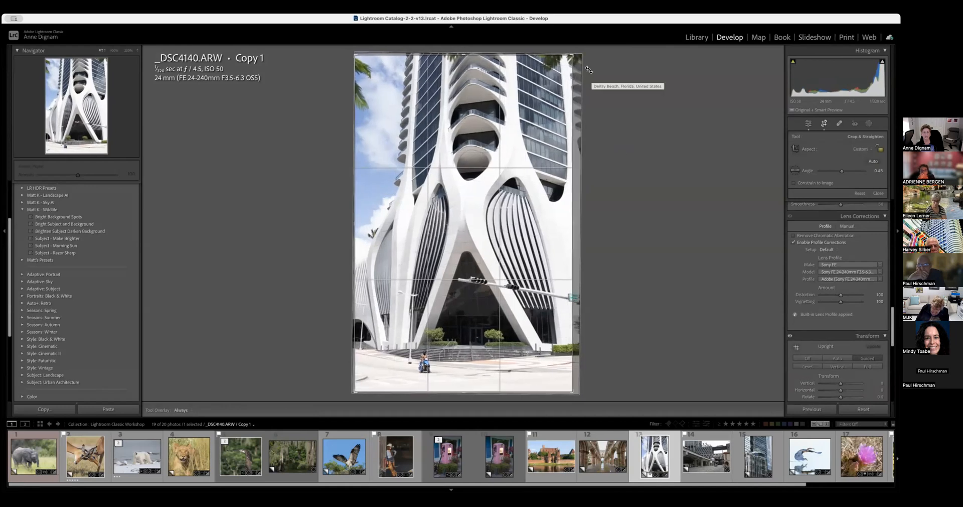
{"action": "left_click", "coordinate": [828, 122]}
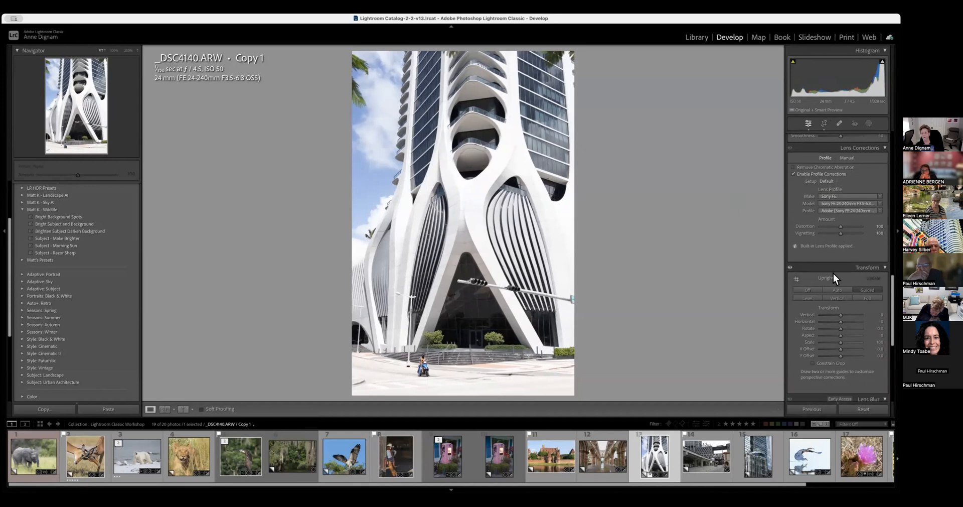
- Apply automatic tone adjustments to the white tower photo
{"action": "scroll", "coordinate": [833, 224], "scroll_direction": "up", "scroll_amount": 5}
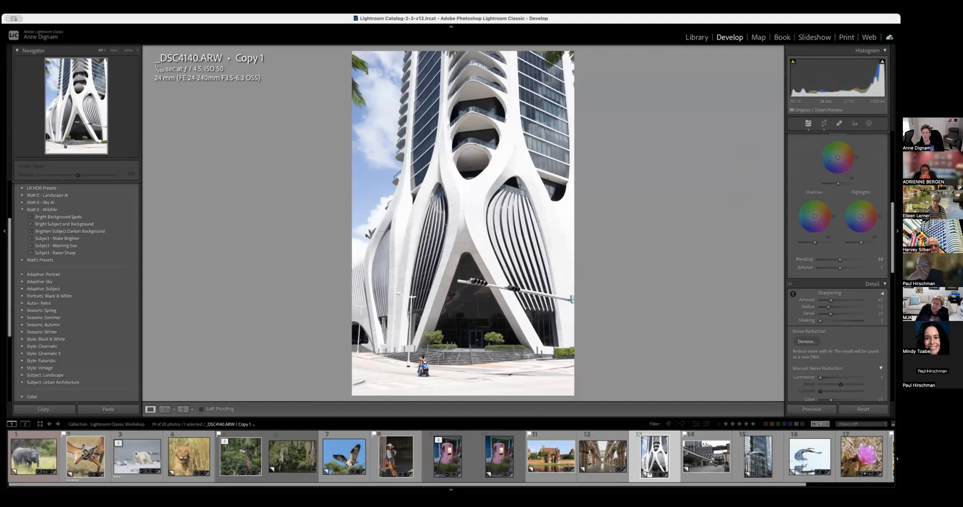
{"action": "scroll", "coordinate": [838, 226], "scroll_direction": "up", "scroll_amount": 4}
{"action": "scroll", "coordinate": [842, 148], "scroll_direction": "up", "scroll_amount": 5}
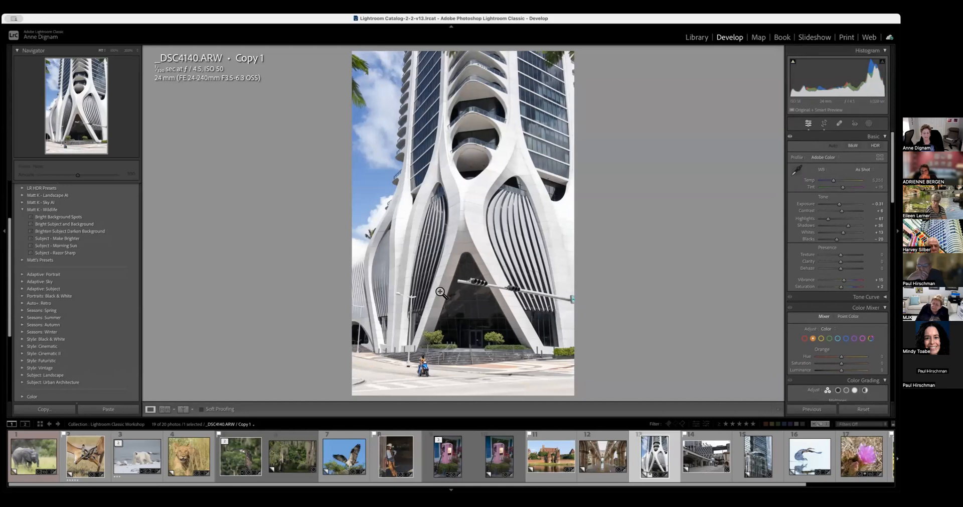
- Try to remove the traffic-light arm across the white tower's entrance with the Remove tool
{"action": "left_click", "coordinate": [839, 122]}
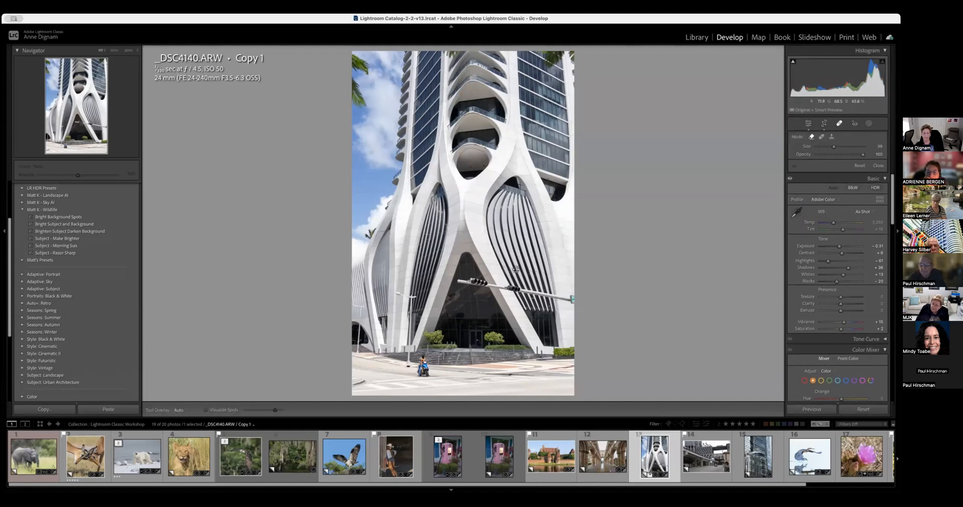
{"action": "scroll", "coordinate": [498, 287], "scroll_direction": "up", "scroll_amount": 8}
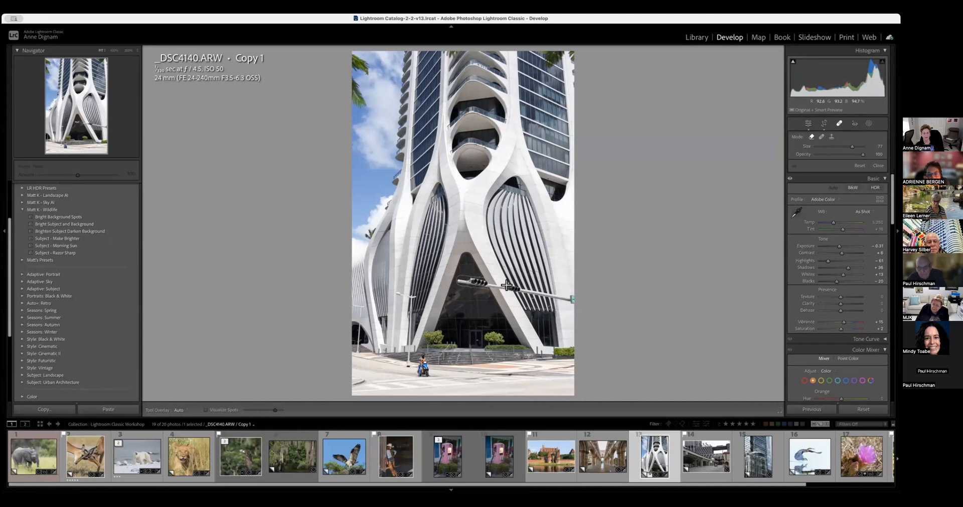
{"action": "left_click", "coordinate": [585, 301]}
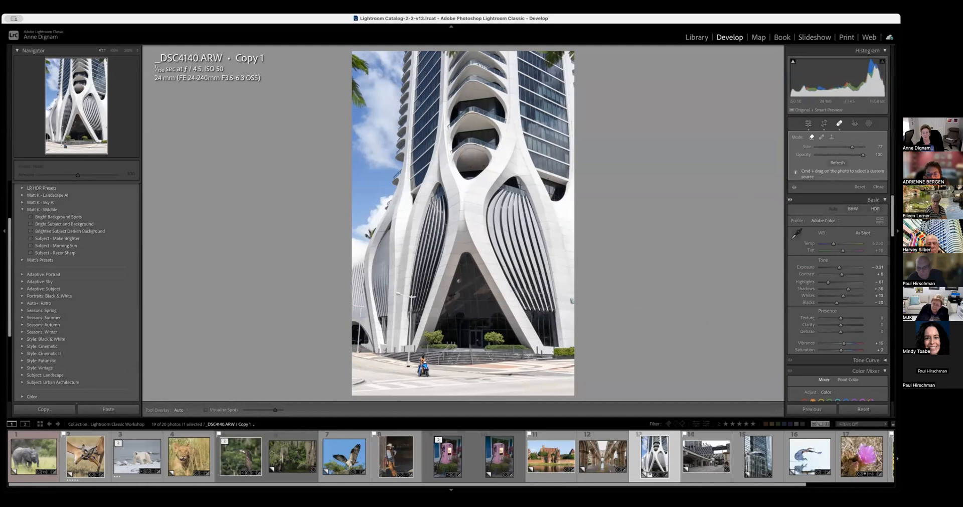
{"action": "left_click", "coordinate": [795, 186]}
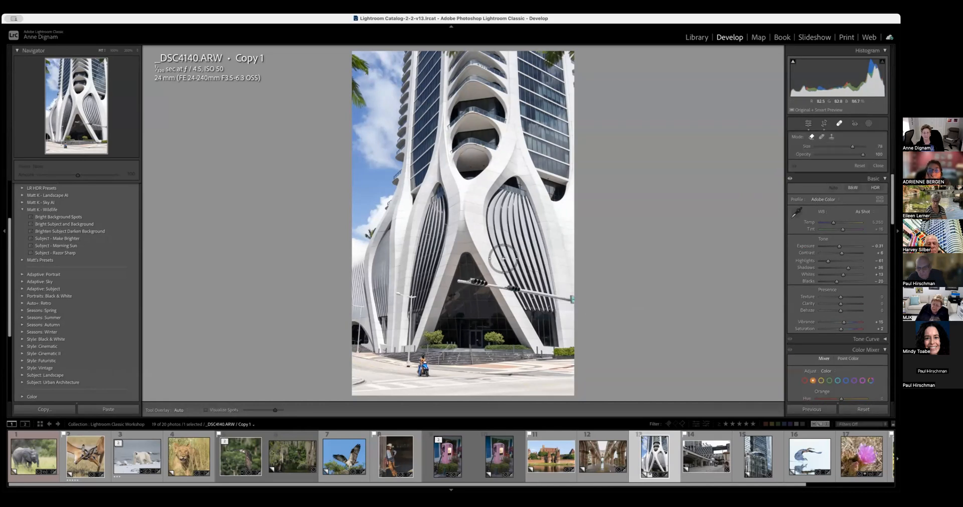
- Try to remove both the traffic-light arm and the street lamp from the white tower photo, refreshing the generated fill, and undo the removals
{"action": "left_click_drag", "start_coordinate": [460, 281], "coordinate": [595, 298]}
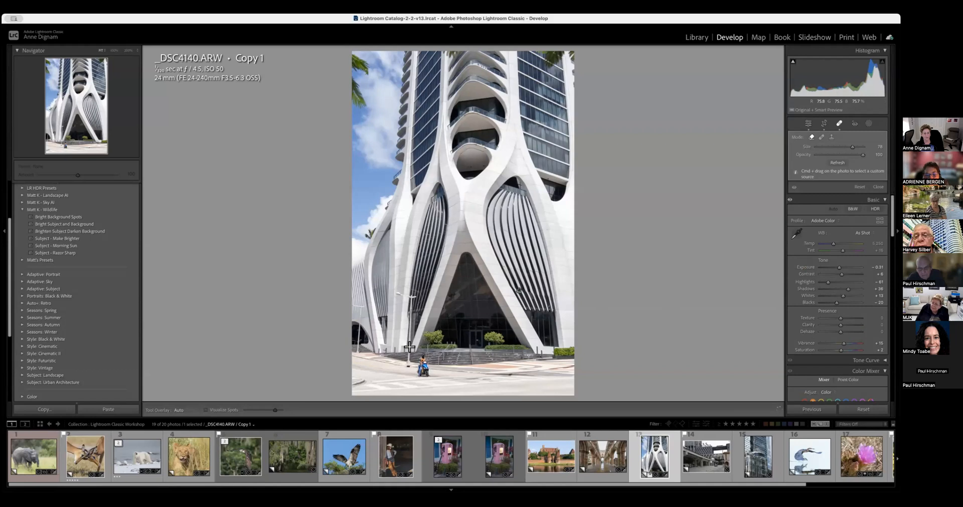
{"action": "left_click_drag", "start_coordinate": [409, 366], "coordinate": [409, 368]}
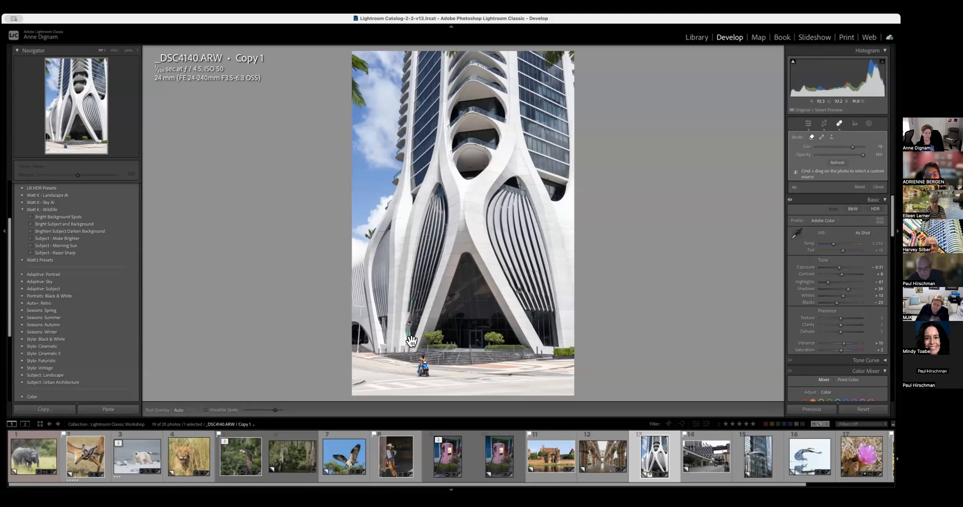
{"action": "left_click", "coordinate": [843, 161]}
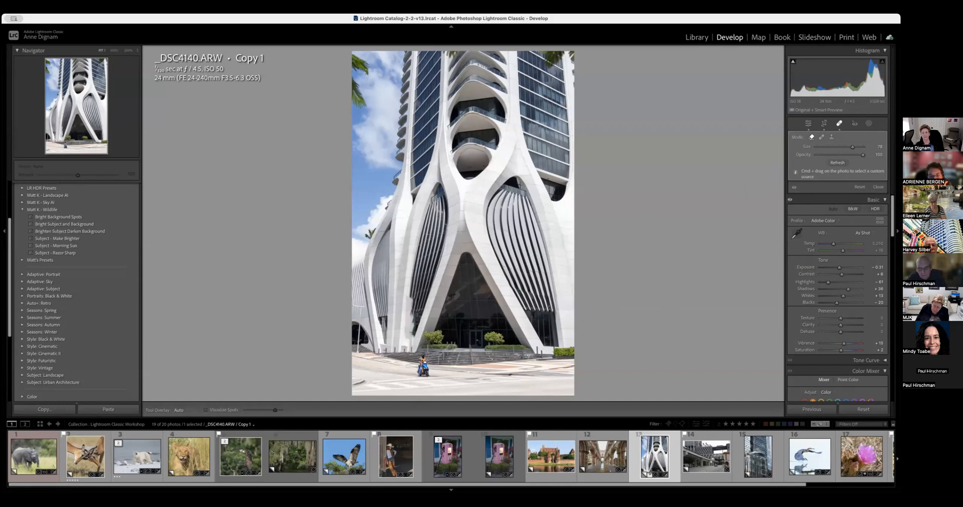
{"action": "left_click", "coordinate": [838, 161]}
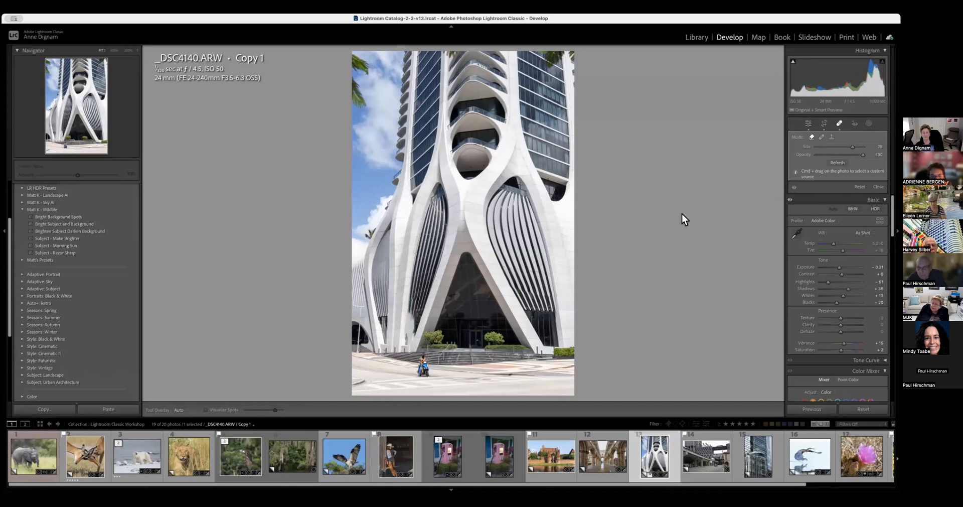
{"action": "key", "text": "super+z"}
- Try the Heal brush on the street lamp beside the motorcyclist and delete the healed spot
{"action": "left_click", "coordinate": [821, 137]}
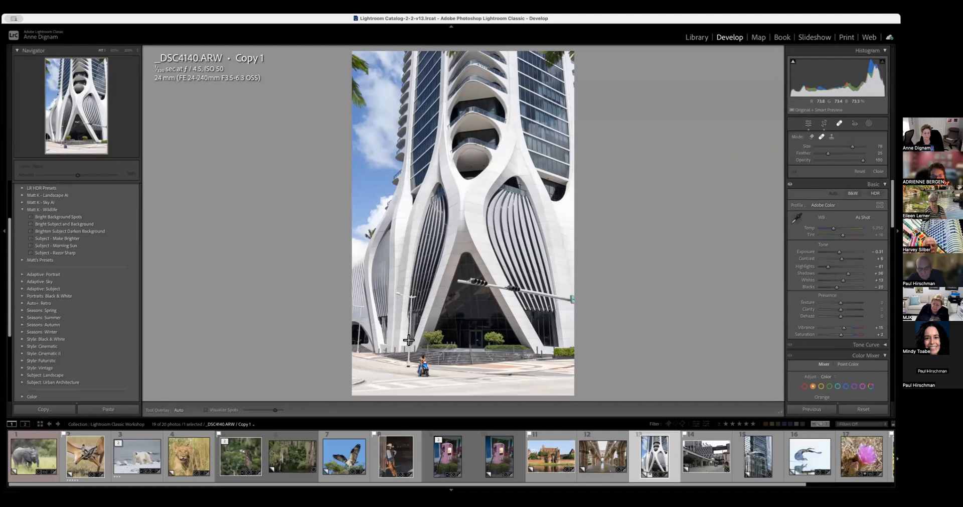
{"action": "left_click_drag", "start_coordinate": [410, 371], "coordinate": [410, 371]}
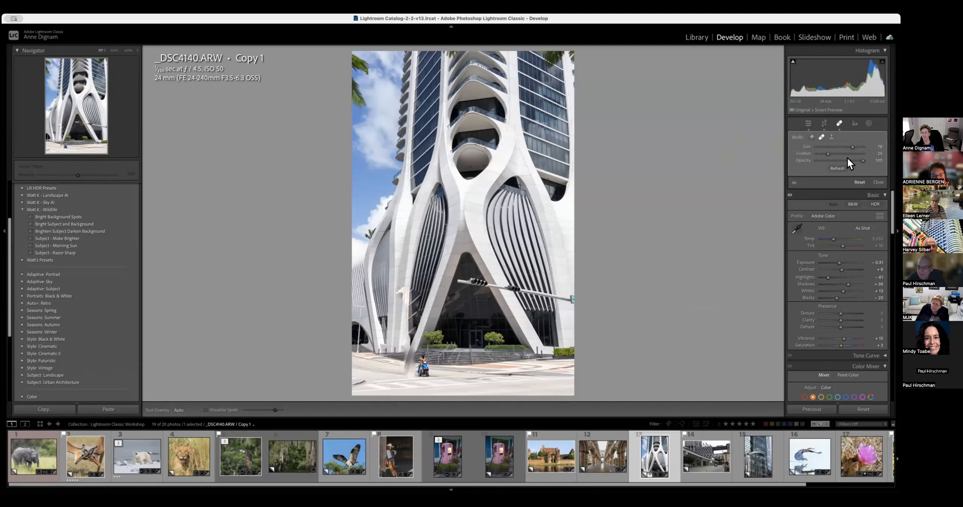
{"action": "key", "text": "Delete"}
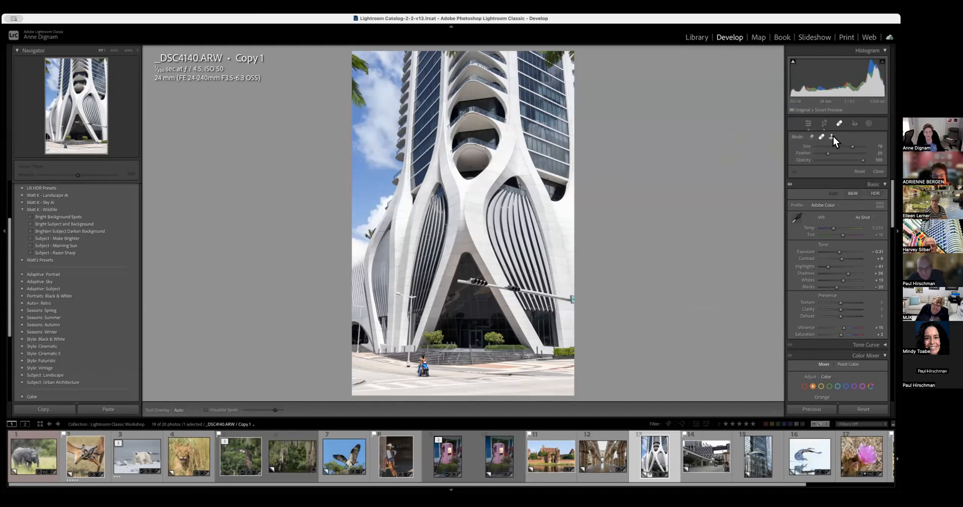
- Try to remove the street lamp with a smaller Remove brush and reset the retouching on the white tower photo
{"action": "left_click", "coordinate": [812, 137]}
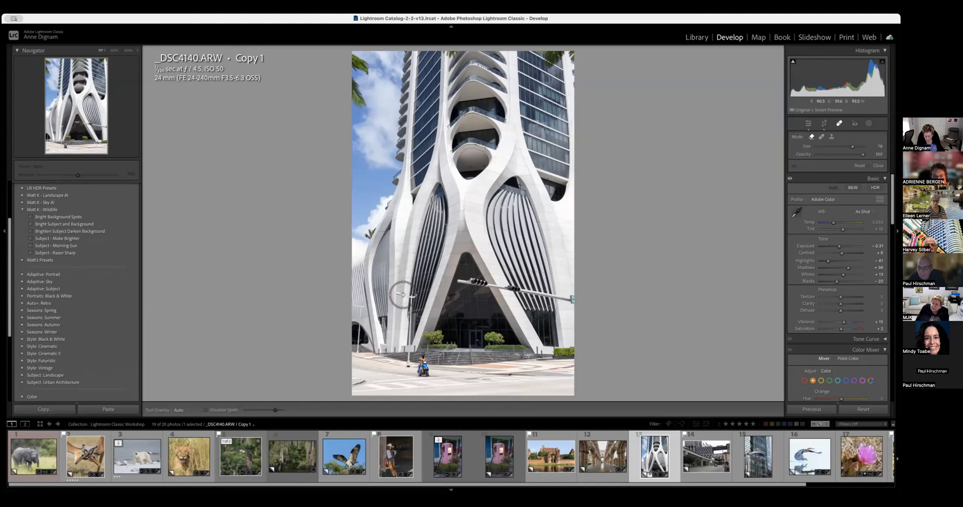
{"action": "scroll", "coordinate": [403, 295], "scroll_direction": "down", "scroll_amount": 4}
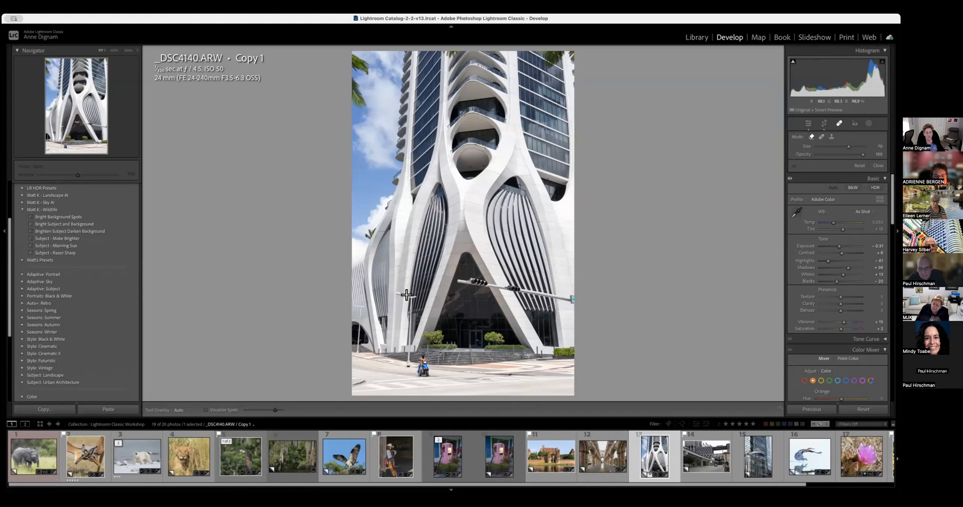
{"action": "left_click_drag", "start_coordinate": [398, 293], "coordinate": [417, 296]}
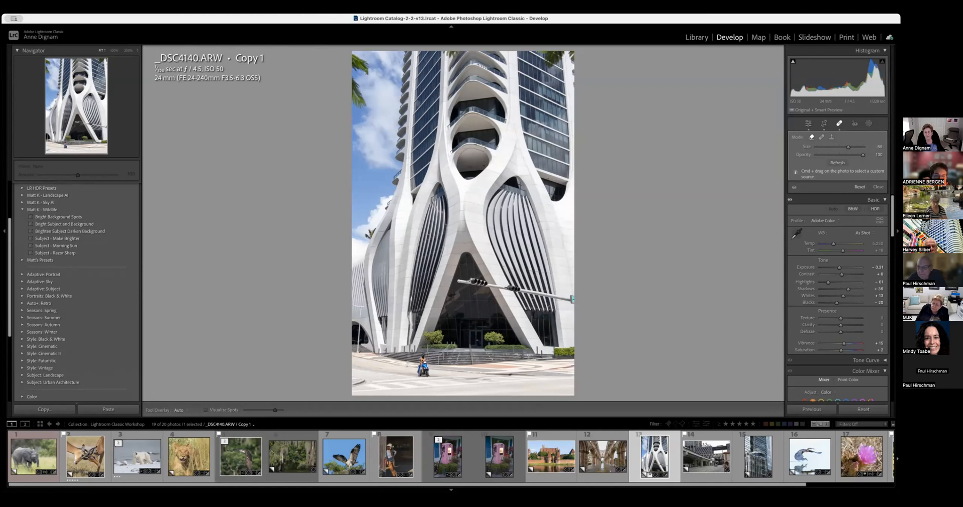
{"action": "left_click", "coordinate": [860, 187]}
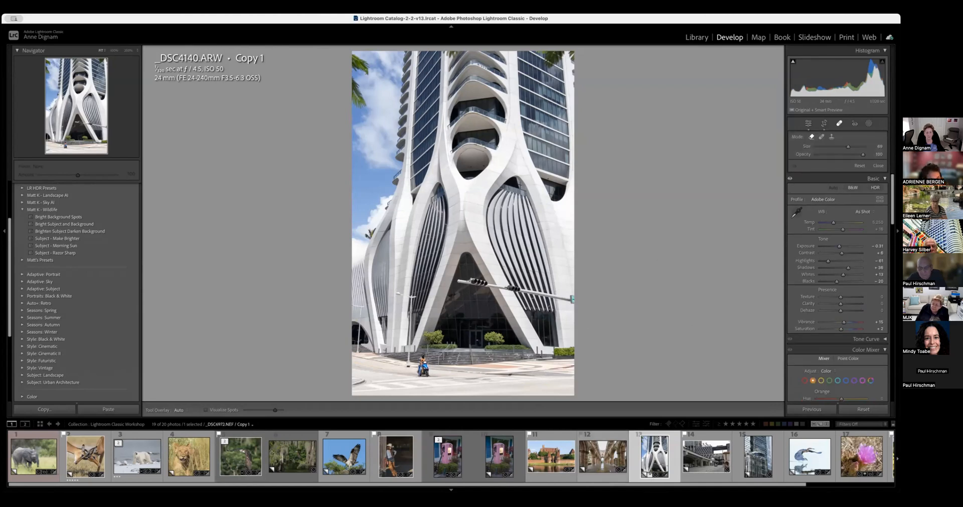
- Open the elevated railway street photo _DSC3874.ARW and convert it to black and white
{"action": "left_click", "coordinate": [704, 456]}
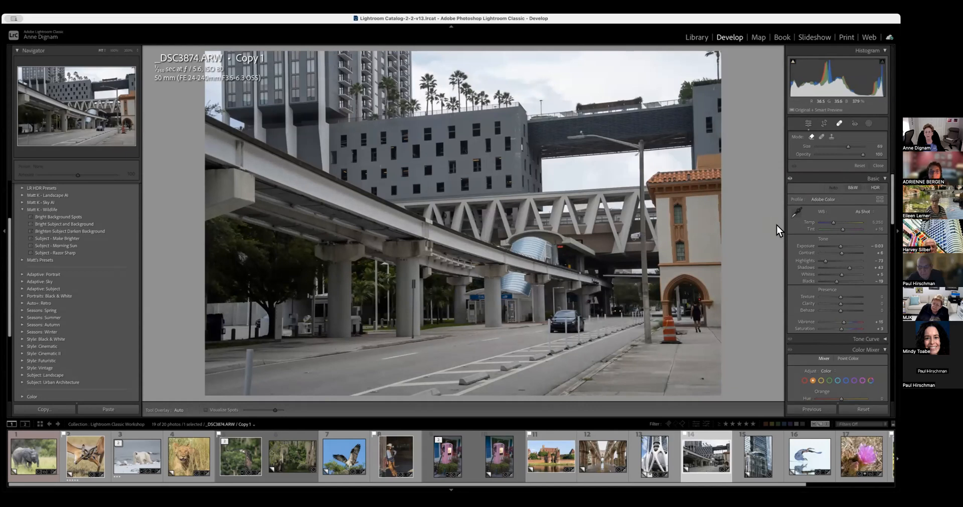
{"action": "left_click", "coordinate": [808, 124]}
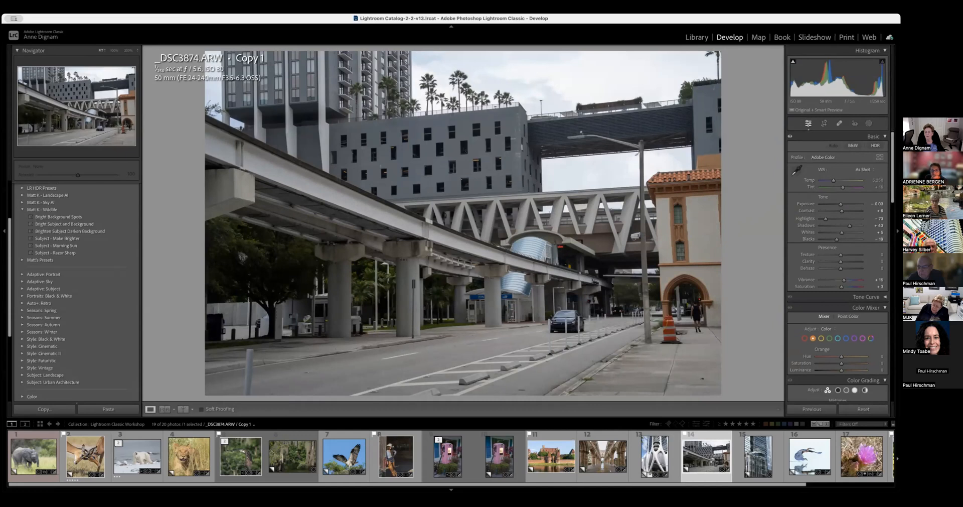
{"action": "left_click", "coordinate": [853, 145]}
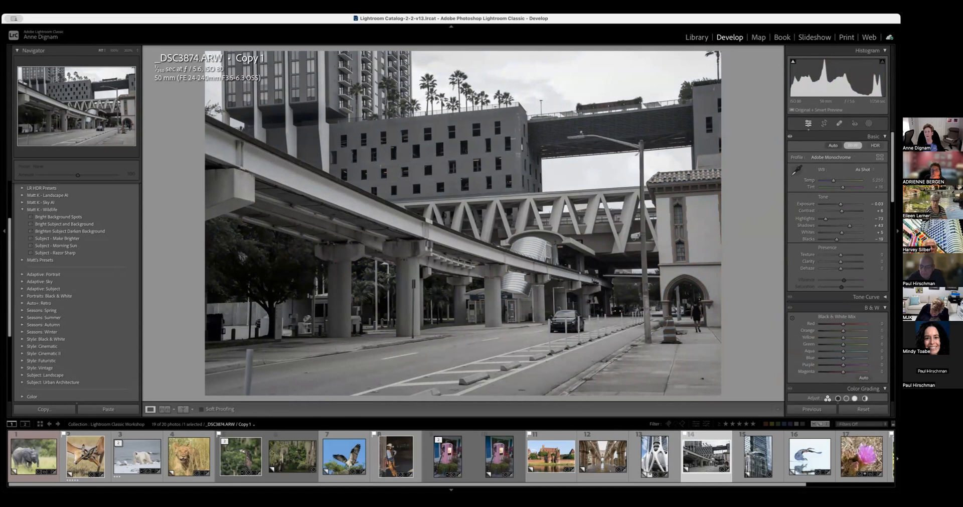
- Browse the profiles for the street photo and apply the B&W 02 profile
{"action": "left_click", "coordinate": [880, 157]}
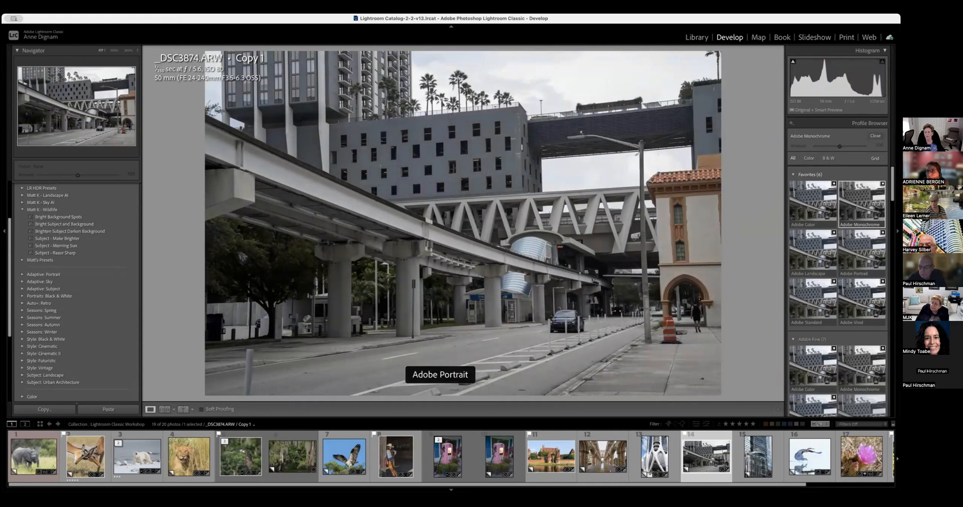
{"action": "scroll", "coordinate": [862, 286], "scroll_direction": "down", "scroll_amount": 2}
{"action": "scroll", "coordinate": [838, 291], "scroll_direction": "down", "scroll_amount": 3}
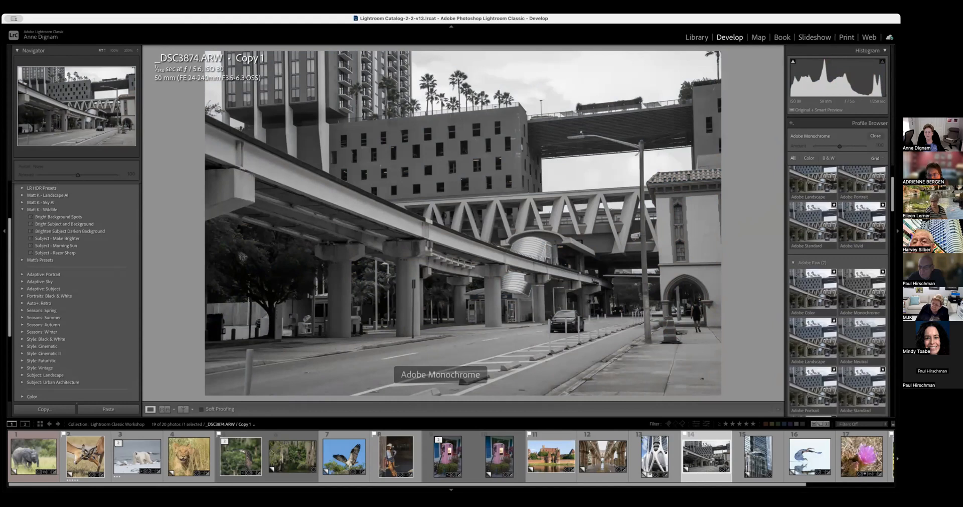
{"action": "scroll", "coordinate": [838, 291], "scroll_direction": "down", "scroll_amount": 6}
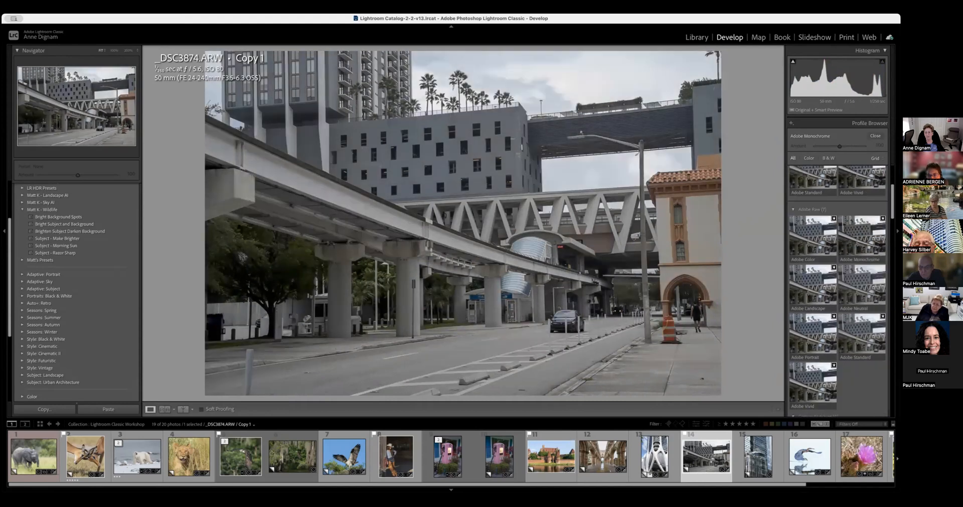
{"action": "scroll", "coordinate": [838, 292], "scroll_direction": "down", "scroll_amount": 10}
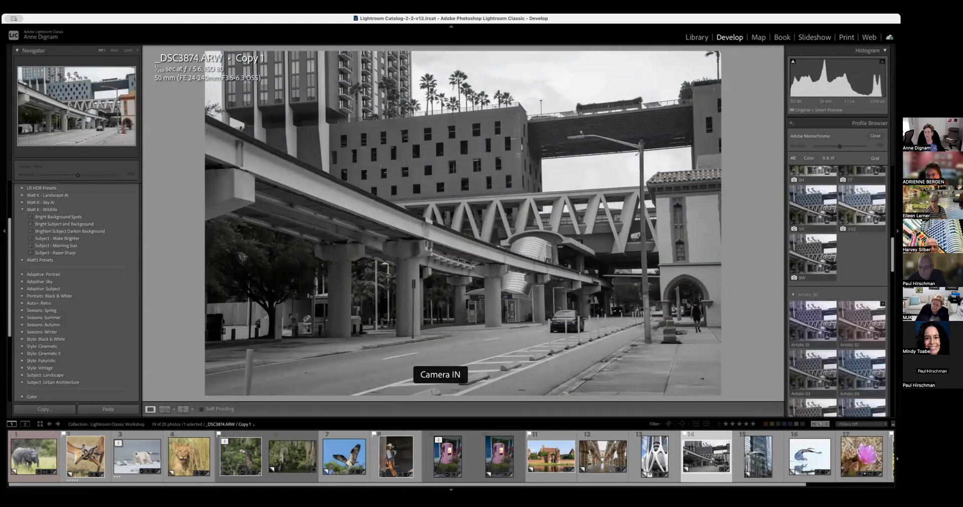
{"action": "scroll", "coordinate": [796, 221], "scroll_direction": "down", "scroll_amount": 1}
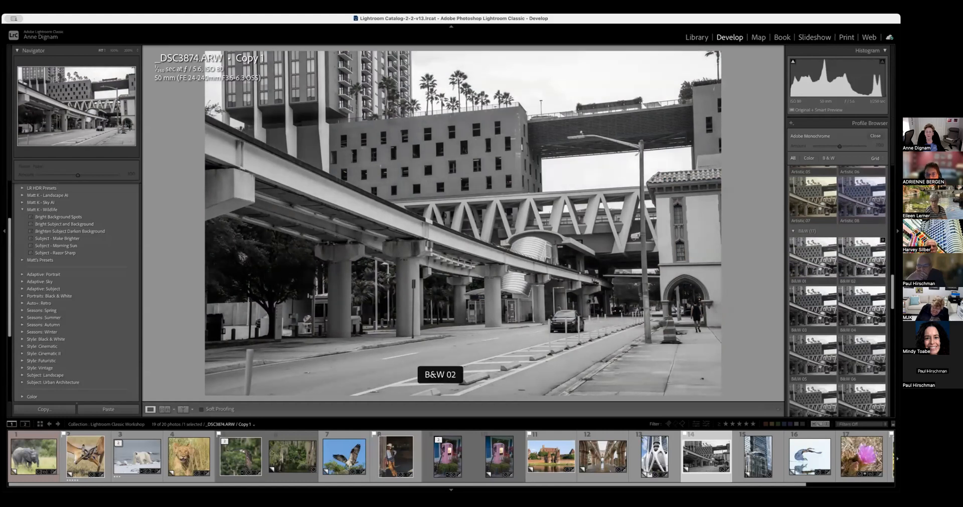
{"action": "left_click", "coordinate": [853, 263]}
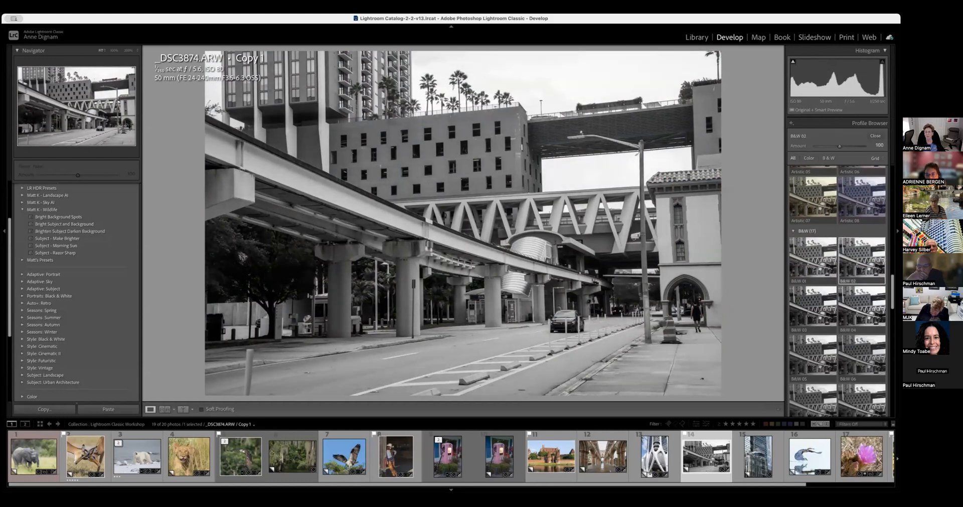
{"action": "left_click", "coordinate": [875, 135]}
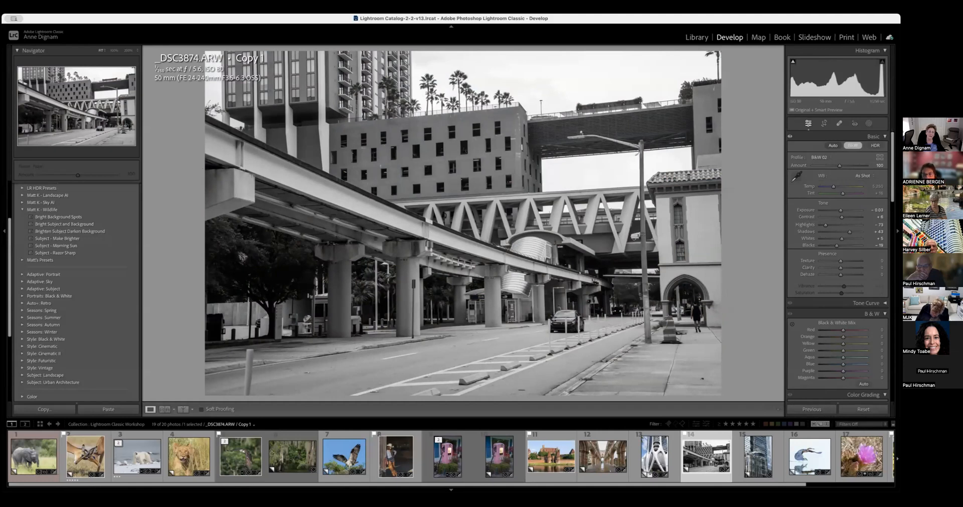
- Try rotating the street photo clockwise with the crop tool to straighten it and reset the crop
{"action": "scroll", "coordinate": [803, 261], "scroll_direction": "down", "scroll_amount": 5}
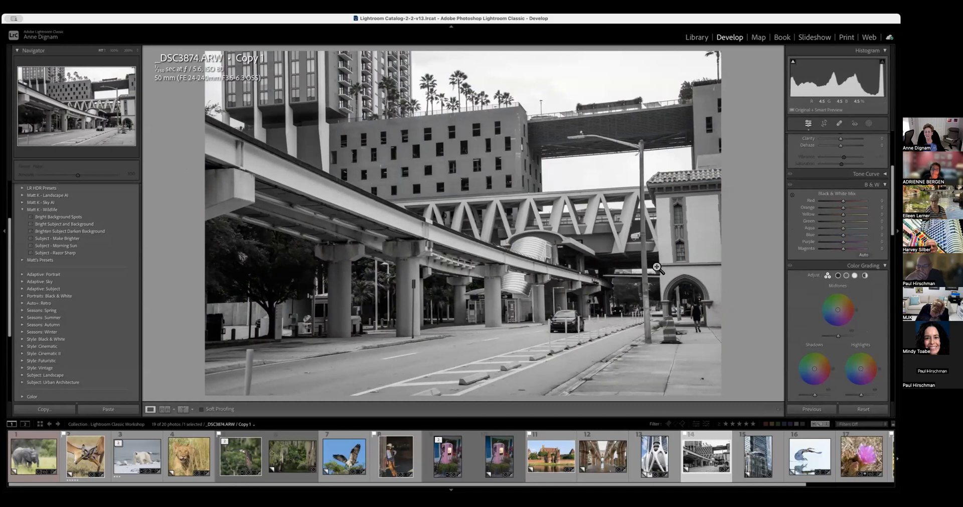
{"action": "left_click", "coordinate": [824, 123]}
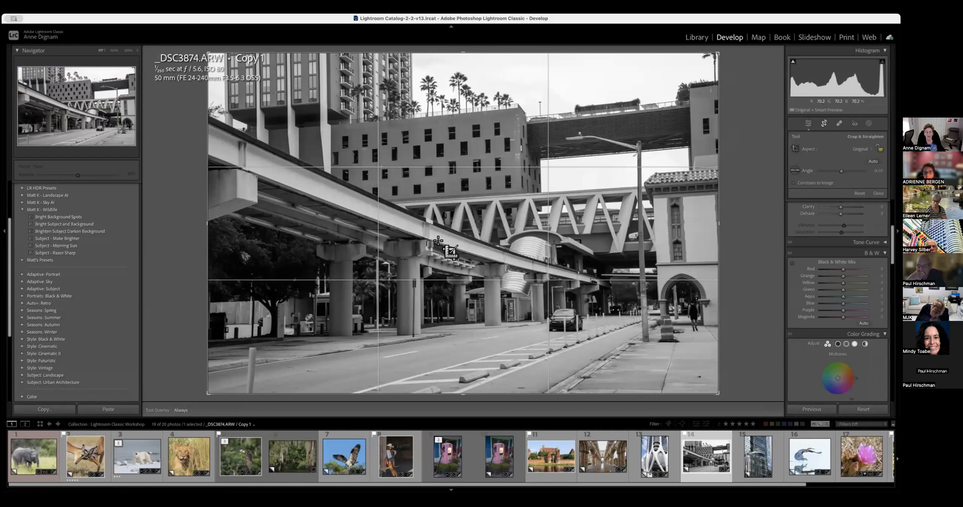
{"action": "left_click_drag", "start_coordinate": [758, 189], "coordinate": [756, 205]}
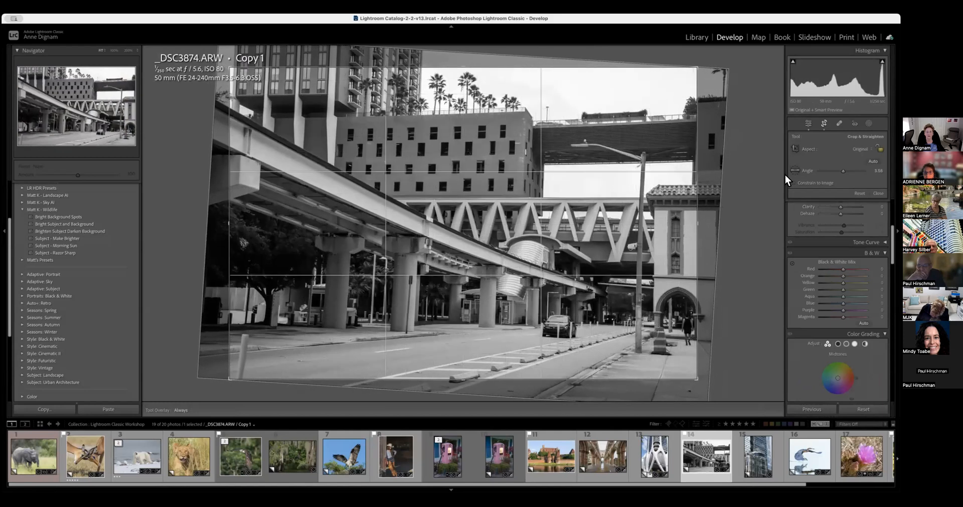
{"action": "left_click", "coordinate": [821, 120]}
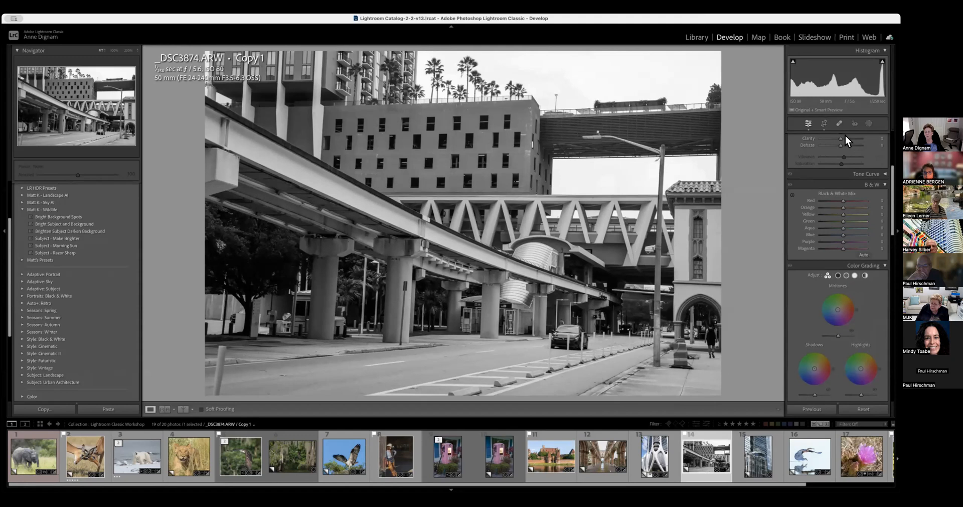
{"action": "left_click", "coordinate": [823, 124]}
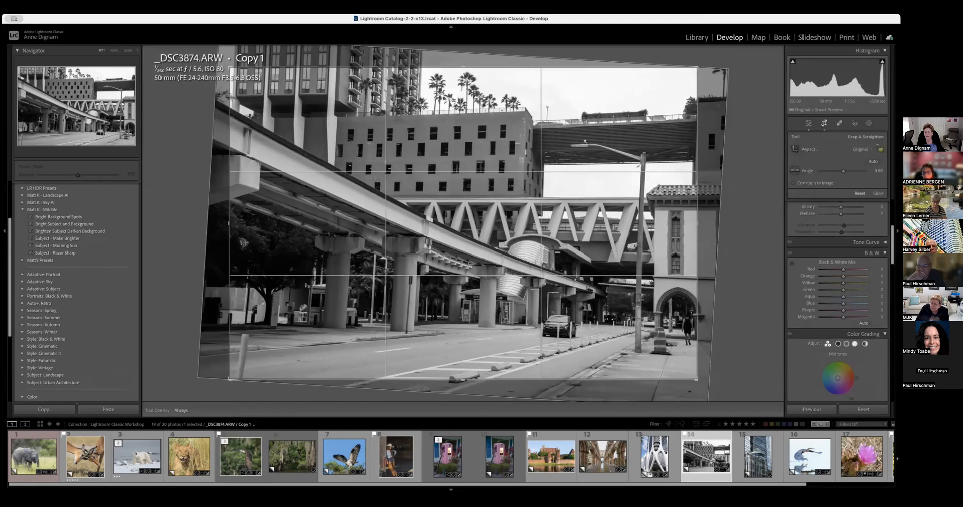
{"action": "left_click", "coordinate": [860, 193]}
- Straighten the street photo's verticals with an Upright perspective correction and enable its lens profile corrections
{"action": "scroll", "coordinate": [824, 286], "scroll_direction": "down", "scroll_amount": 10}
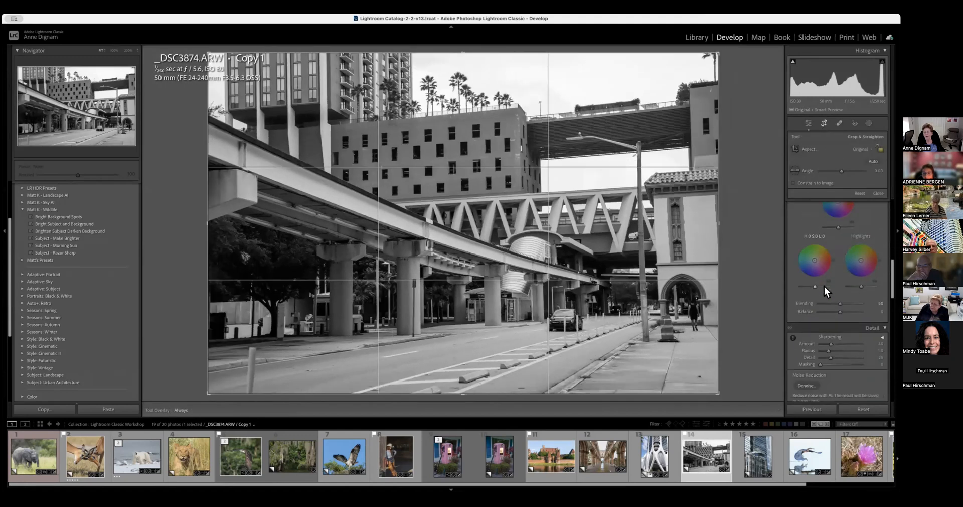
{"action": "scroll", "coordinate": [824, 286], "scroll_direction": "down", "scroll_amount": 8}
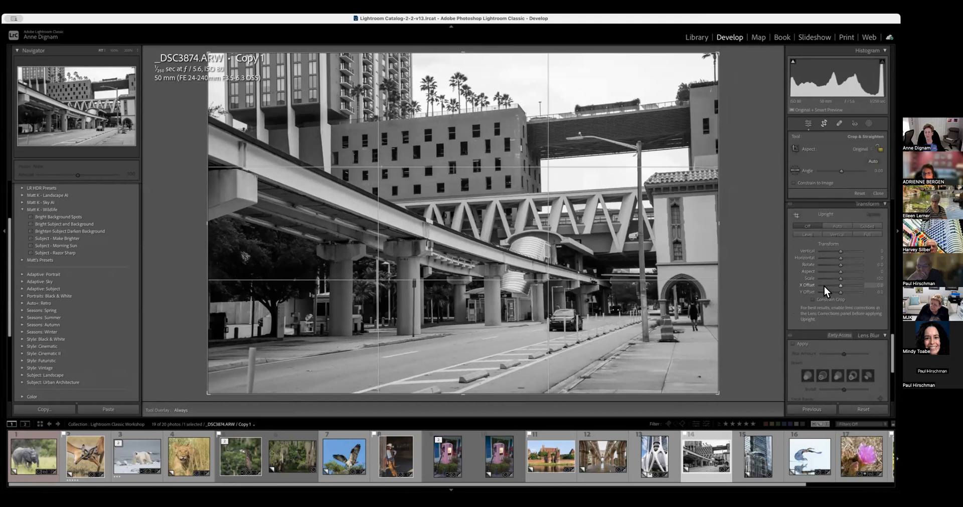
{"action": "left_click", "coordinate": [839, 235]}
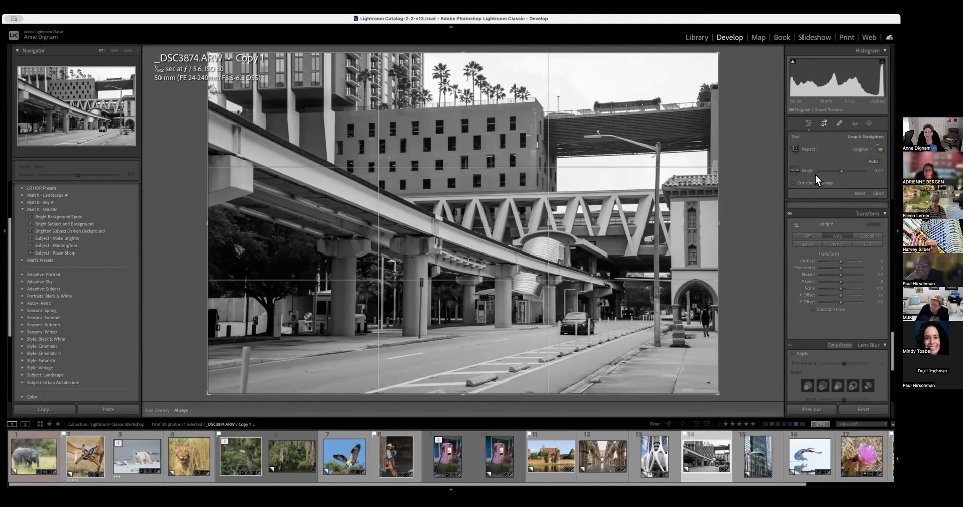
{"action": "scroll", "coordinate": [820, 231], "scroll_direction": "up", "scroll_amount": 10}
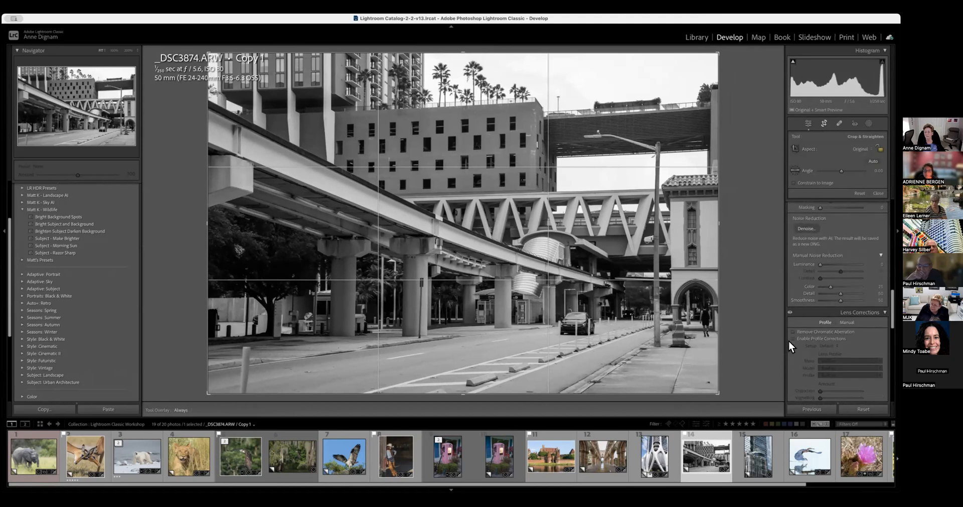
{"action": "left_click", "coordinate": [794, 337]}
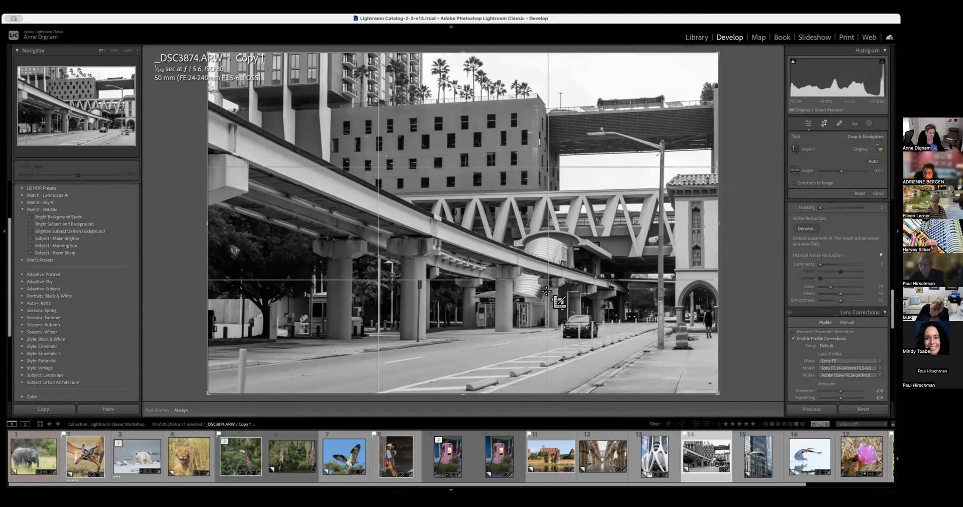
- Compare the street photo before and after its edits in split, stacked and side-by-side views, and return to the single-photo view
{"action": "left_click", "coordinate": [823, 121]}
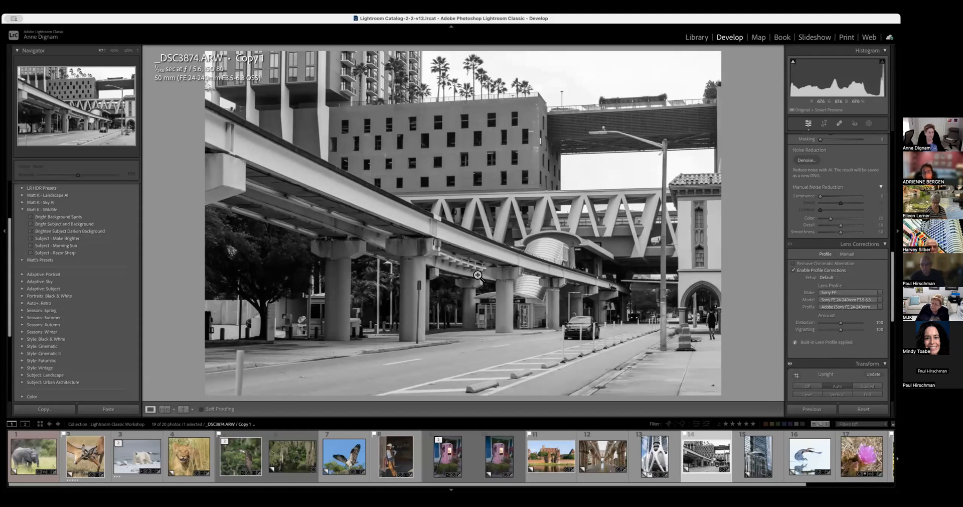
{"action": "left_click", "coordinate": [182, 409]}
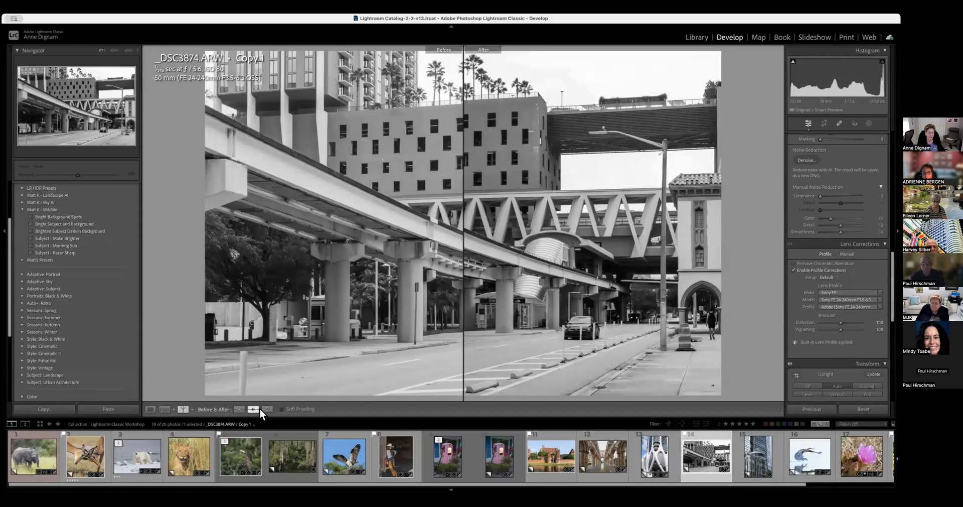
{"action": "left_click", "coordinate": [238, 409]}
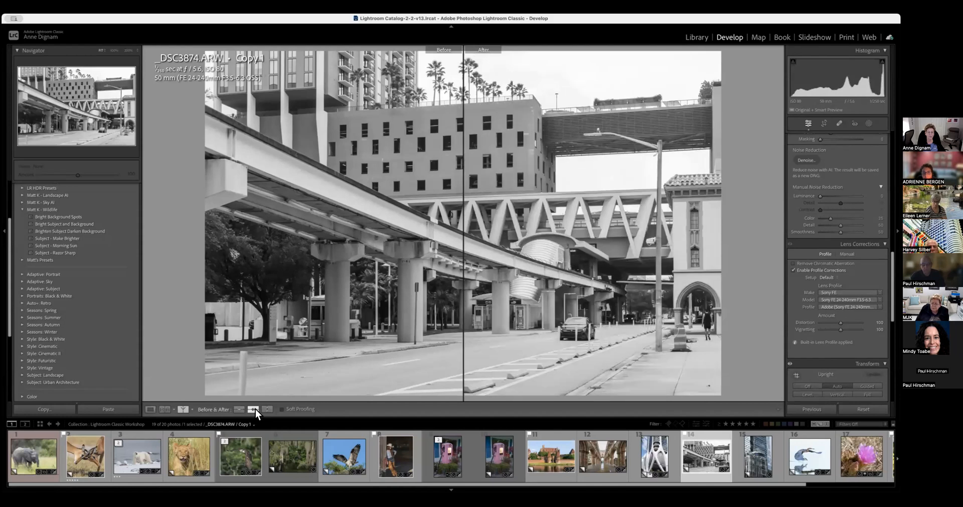
{"action": "left_click", "coordinate": [182, 408]}
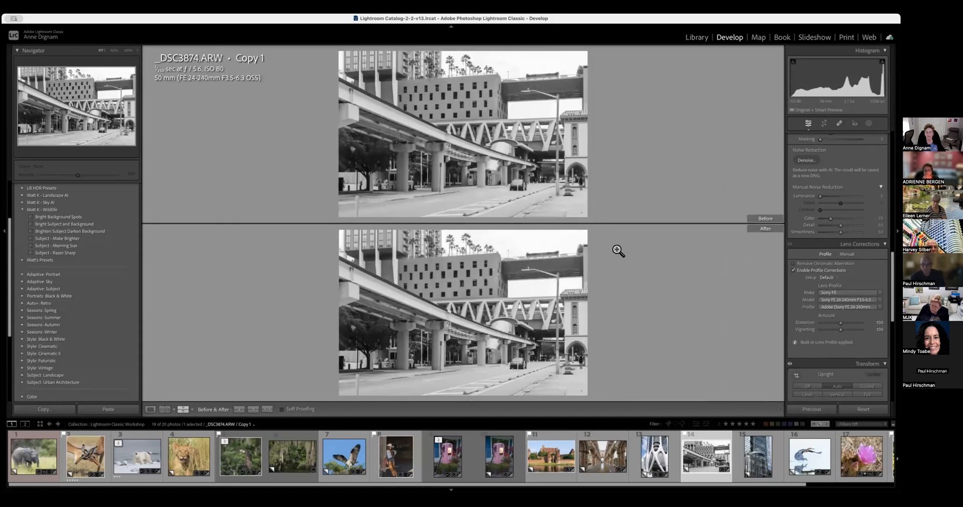
{"action": "left_click", "coordinate": [179, 409]}
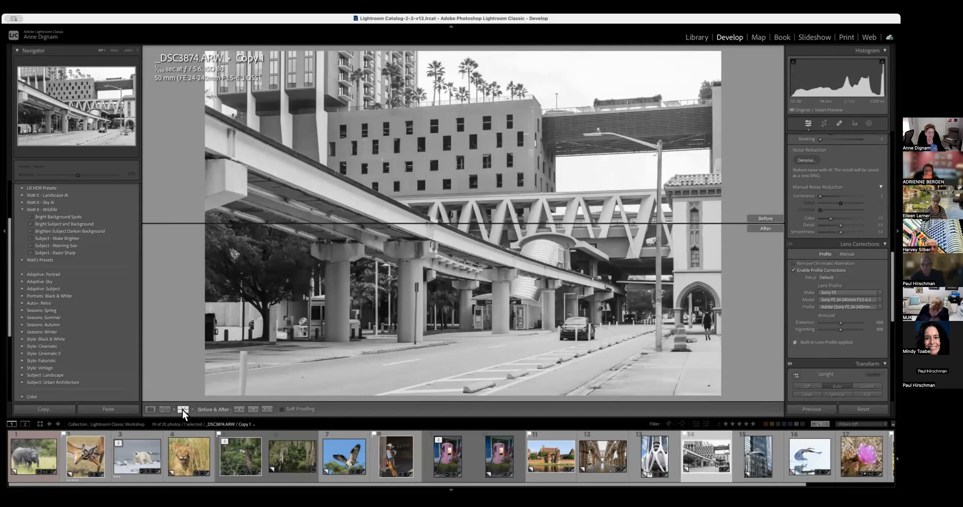
{"action": "left_click", "coordinate": [182, 409]}
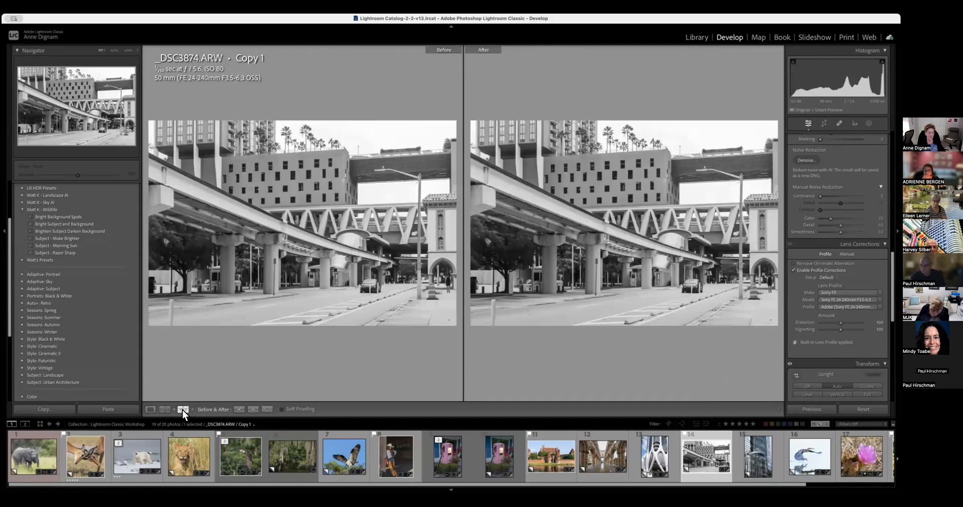
{"action": "left_click", "coordinate": [149, 409]}
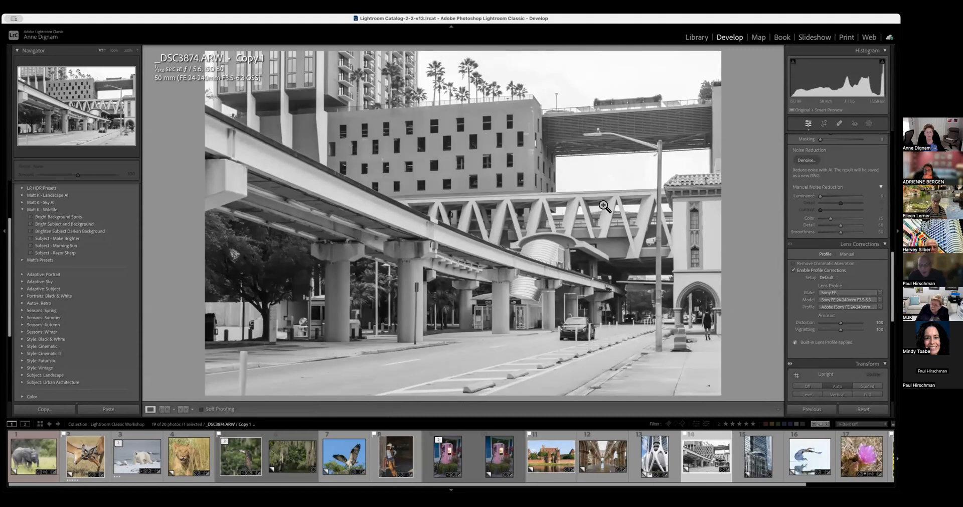
- Open the glass tower photo DSC00187.ARW and rotate it clockwise to straighten the building
{"action": "left_click", "coordinate": [756, 464]}
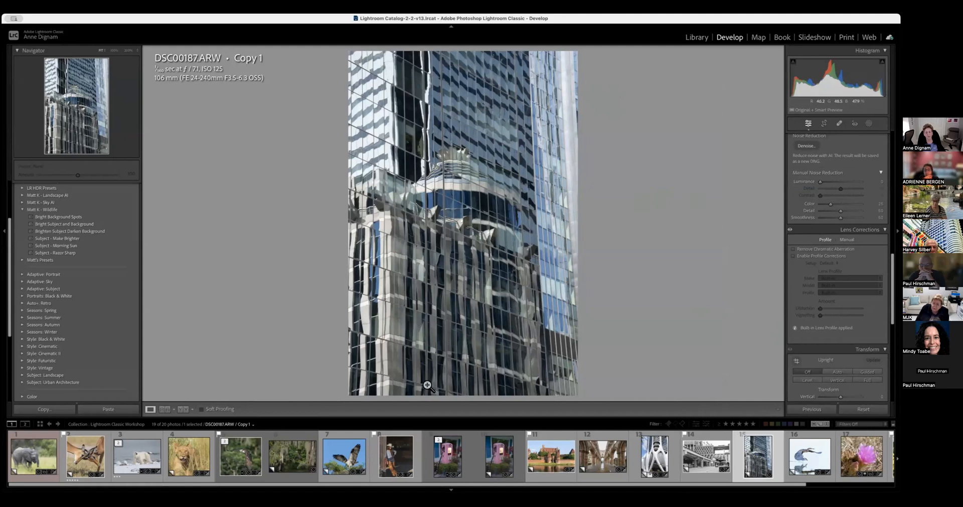
{"action": "left_click", "coordinate": [823, 125]}
{"action": "left_click_drag", "start_coordinate": [685, 152], "coordinate": [688, 160]}
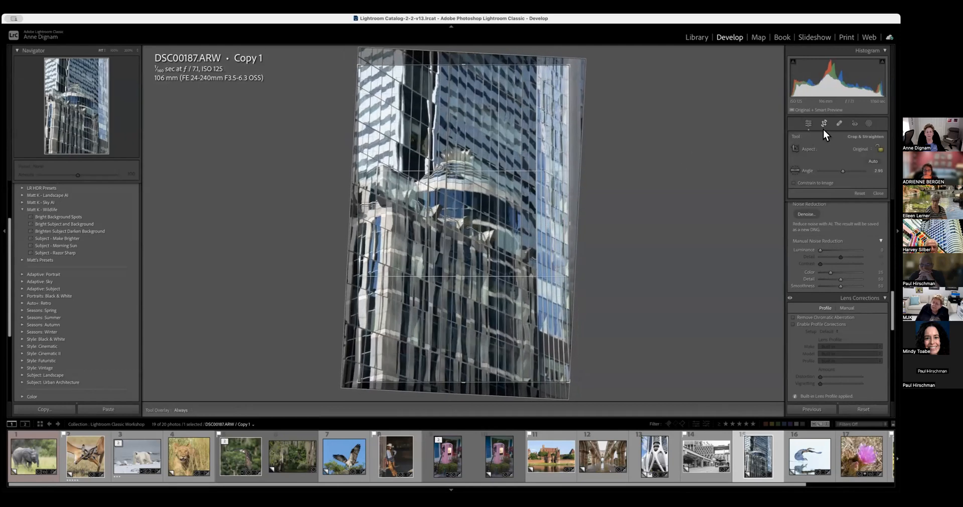
- Crop the tower photo tightly around the reflected dome and apply automatic tone adjustments
{"action": "left_click_drag", "start_coordinate": [459, 381], "coordinate": [472, 329]}
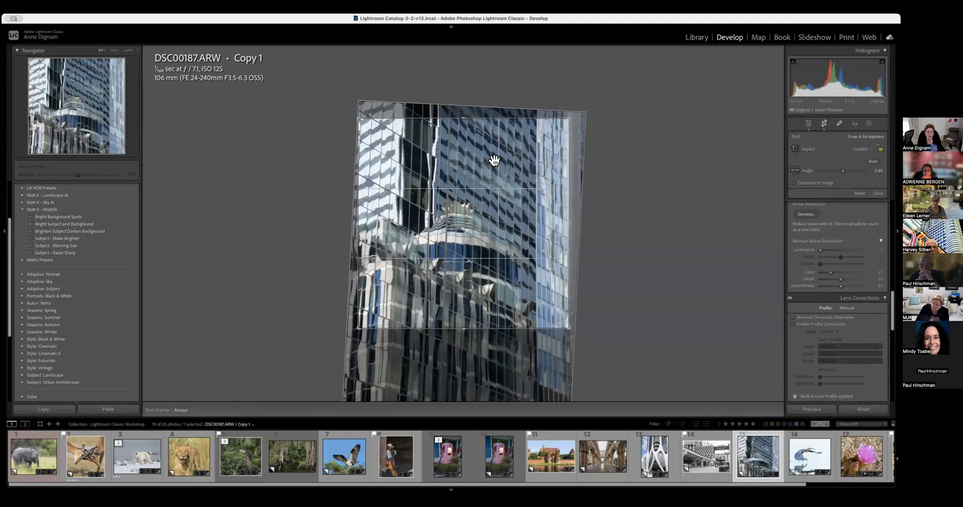
{"action": "left_click_drag", "start_coordinate": [470, 119], "coordinate": [460, 146]}
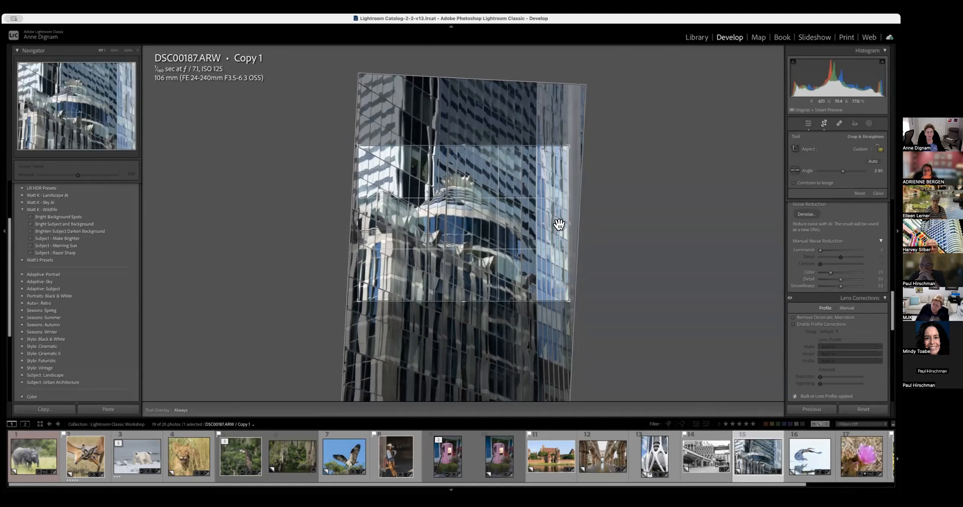
{"action": "left_click_drag", "start_coordinate": [569, 225], "coordinate": [549, 224]}
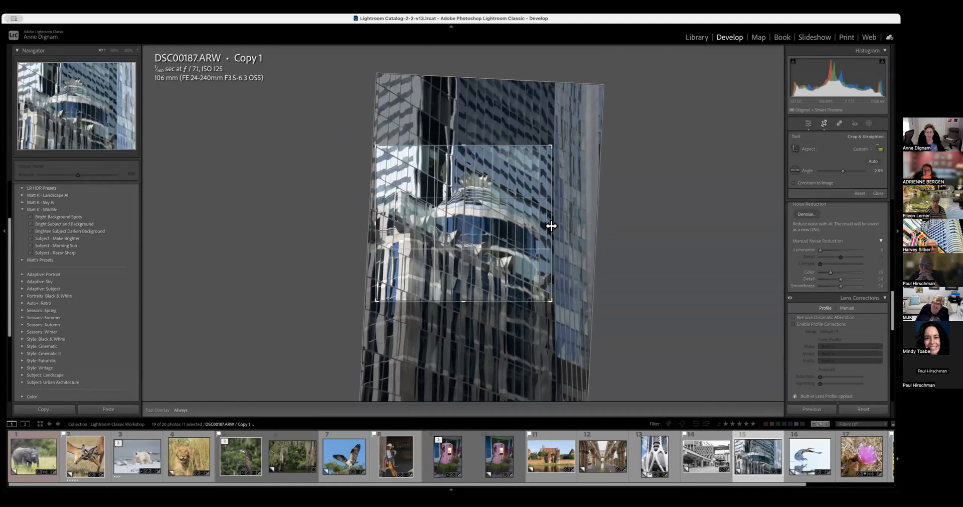
{"action": "left_click_drag", "start_coordinate": [377, 224], "coordinate": [382, 225]}
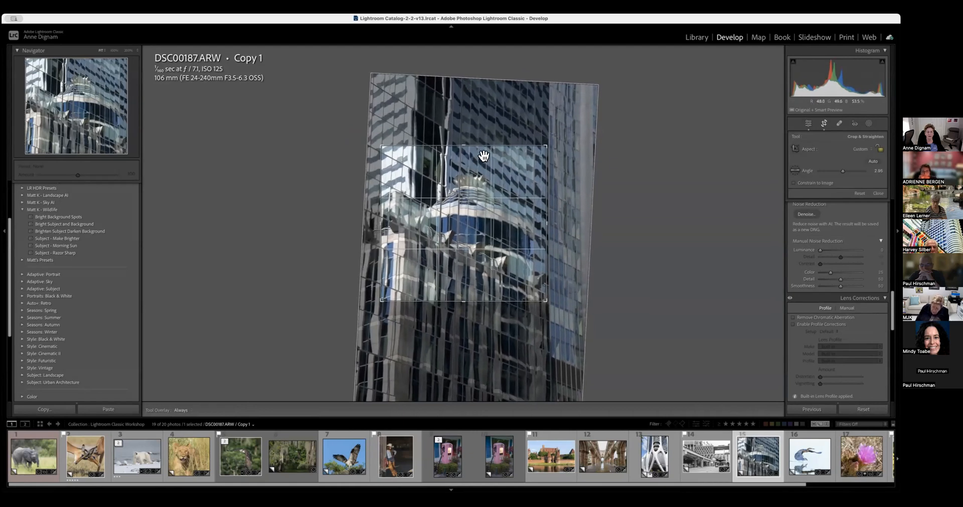
{"action": "left_click_drag", "start_coordinate": [484, 148], "coordinate": [484, 153]}
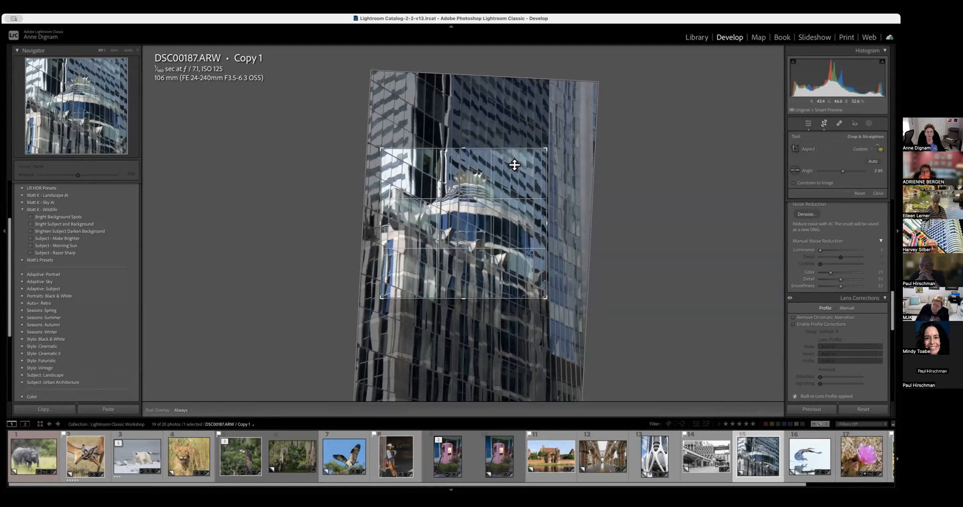
{"action": "left_click", "coordinate": [823, 123]}
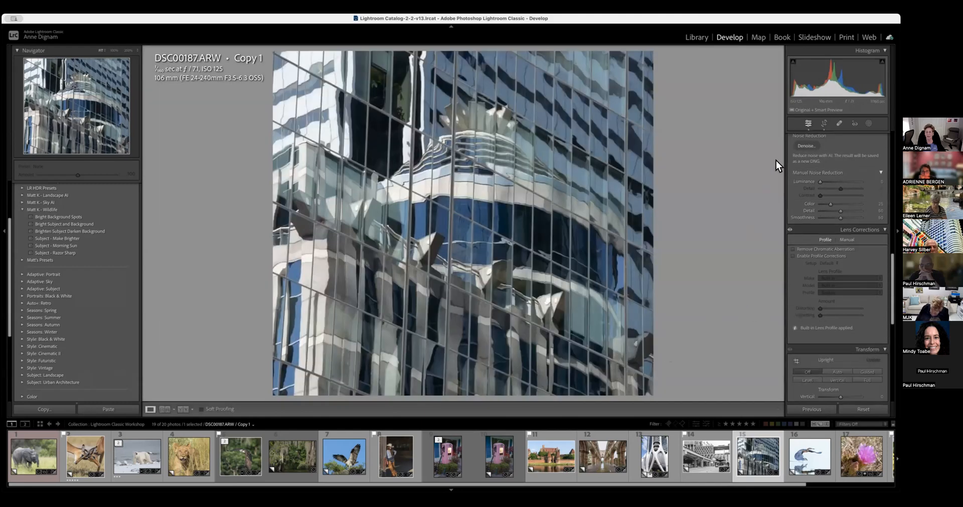
{"action": "scroll", "coordinate": [840, 143], "scroll_direction": "up", "scroll_amount": 15}
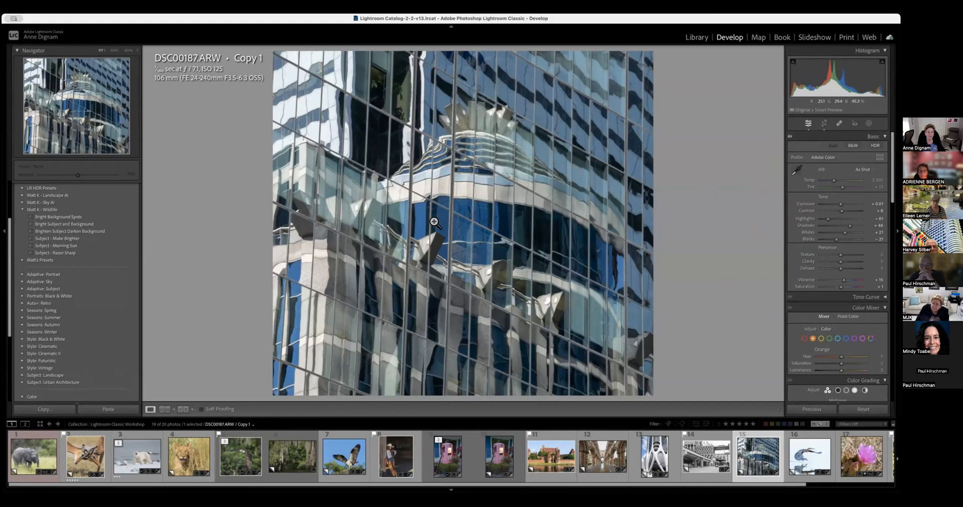
- Correct the tower photo's perspective with Auto Upright and enable its lens profile corrections
{"action": "scroll", "coordinate": [838, 271], "scroll_direction": "down", "scroll_amount": 15}
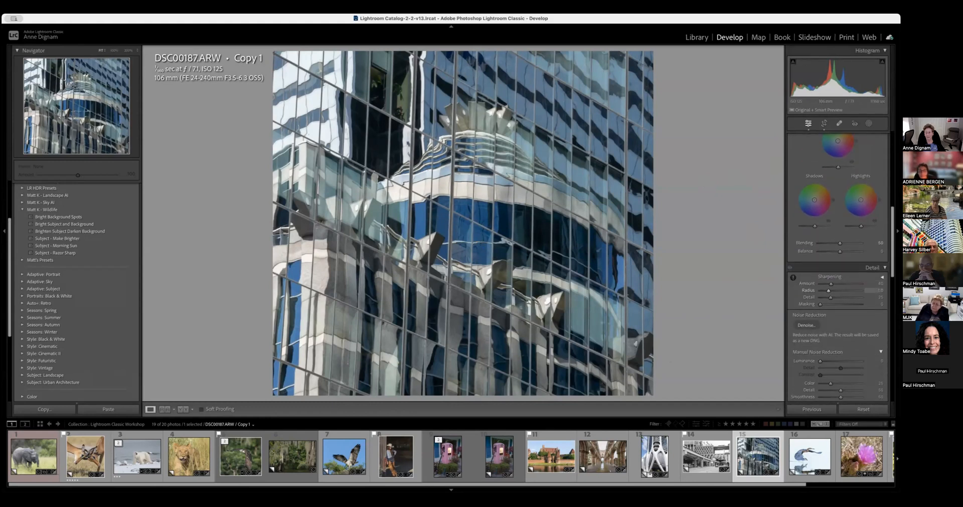
{"action": "scroll", "coordinate": [838, 266], "scroll_direction": "down", "scroll_amount": 4}
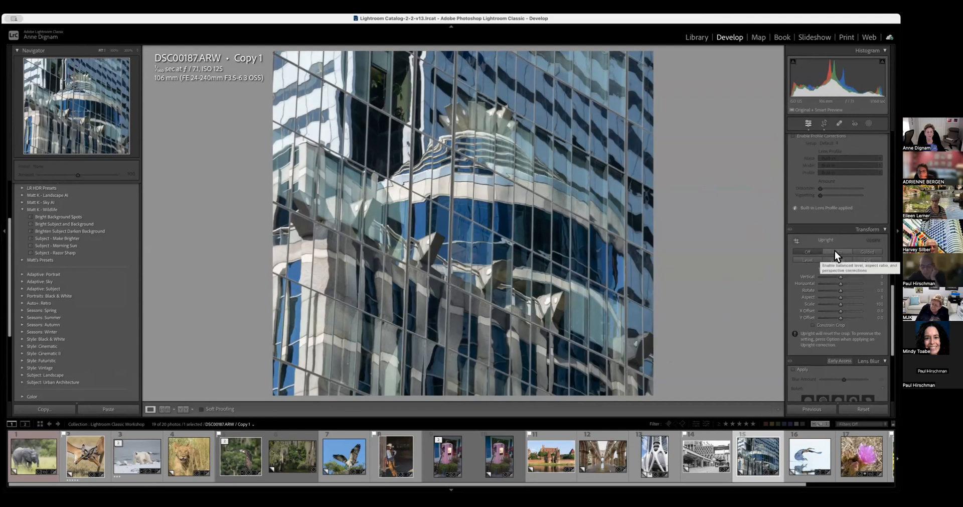
{"action": "left_click", "coordinate": [835, 251]}
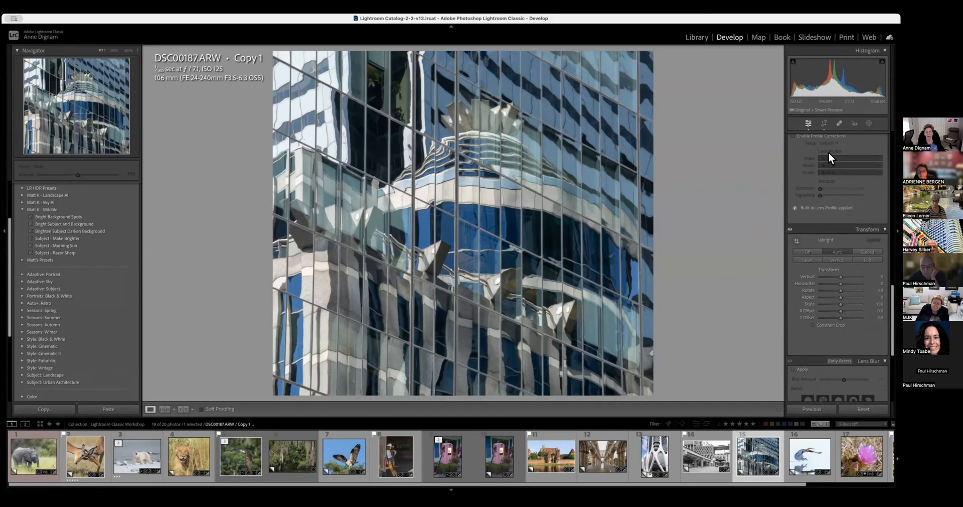
{"action": "scroll", "coordinate": [794, 146], "scroll_direction": "up", "scroll_amount": 3}
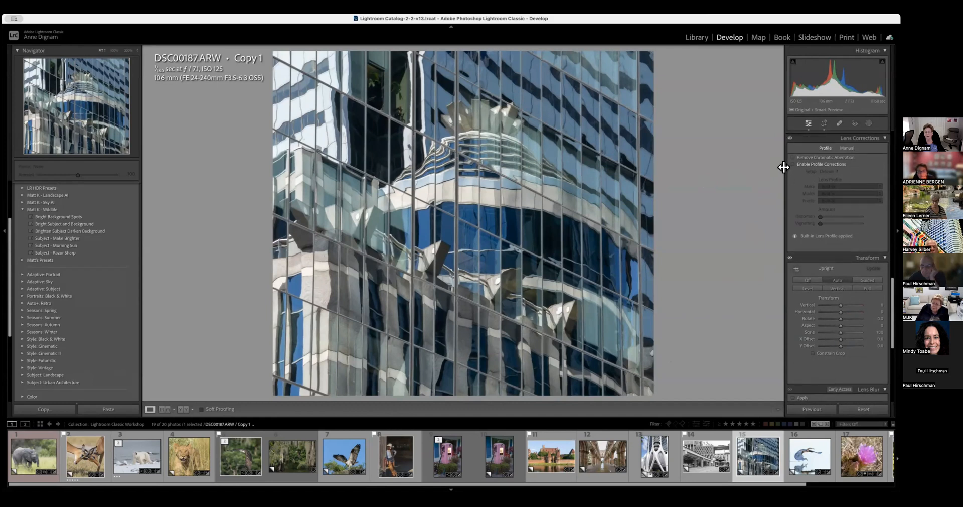
{"action": "left_click", "coordinate": [793, 164]}
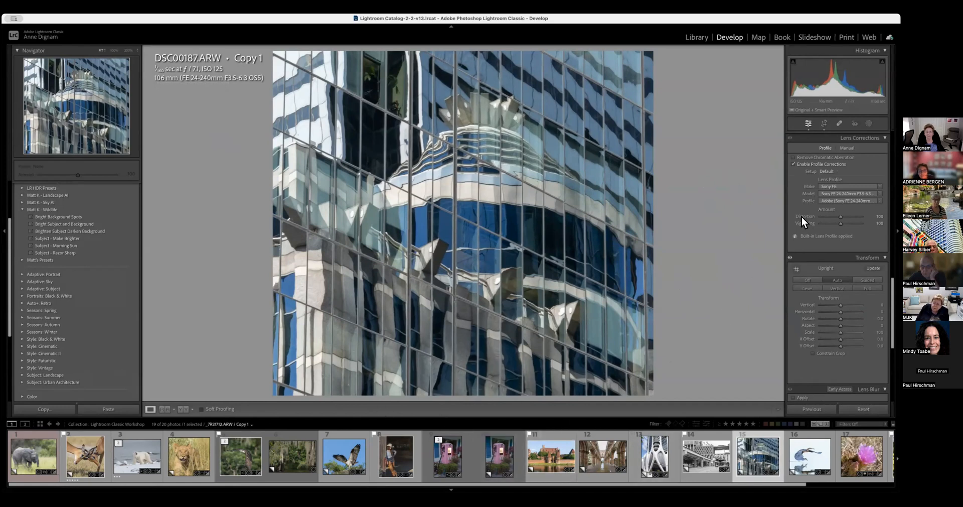
- Set the blues to saturation +14 and luminance +7, and raise the tower photo's clarity and overall saturation slightly
{"action": "scroll", "coordinate": [838, 266], "scroll_direction": "up", "scroll_amount": 10}
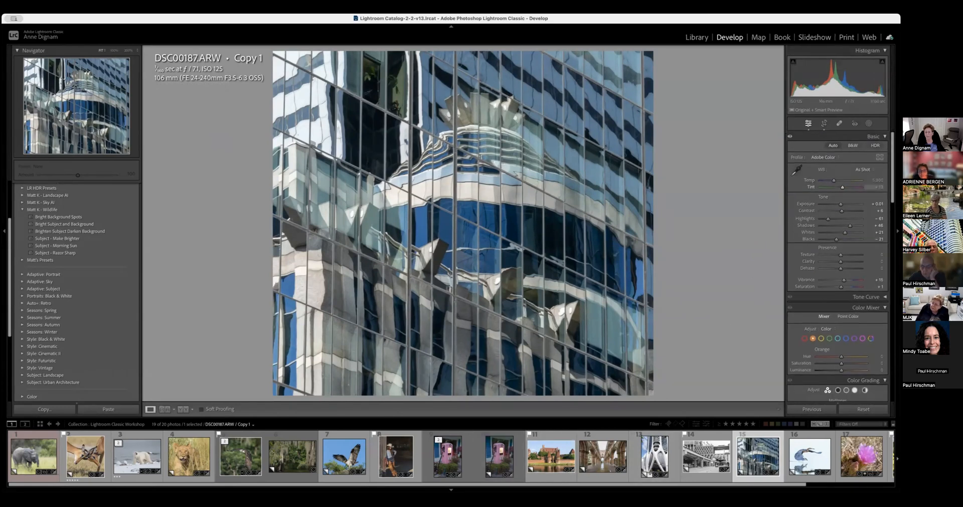
{"action": "left_click", "coordinate": [846, 339]}
{"action": "left_click_drag", "start_coordinate": [841, 369], "coordinate": [842, 370]}
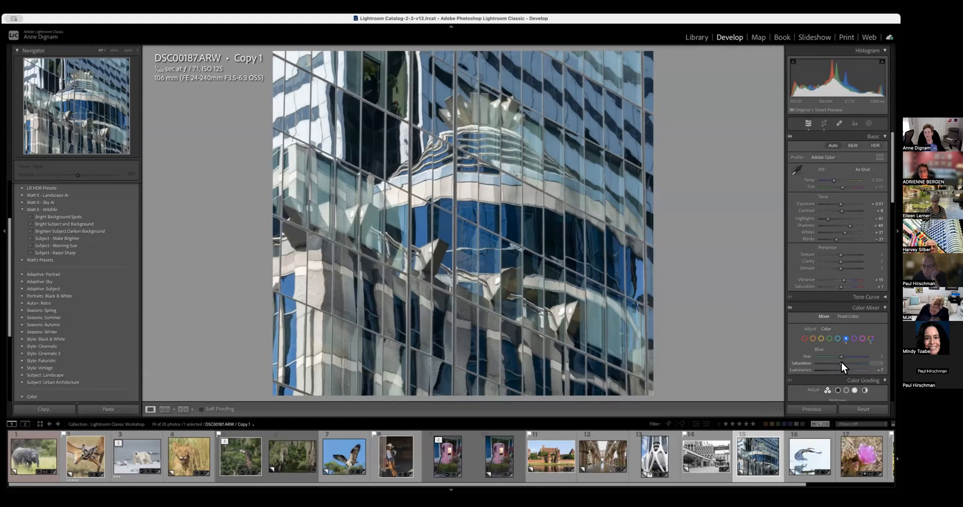
{"action": "left_click_drag", "start_coordinate": [846, 362], "coordinate": [846, 362]}
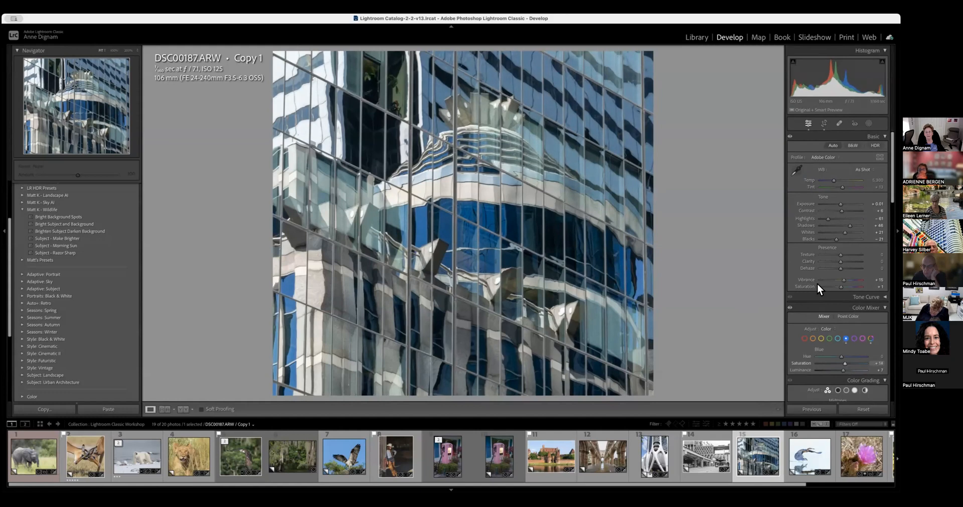
{"action": "left_click_drag", "start_coordinate": [839, 262], "coordinate": [841, 262]}
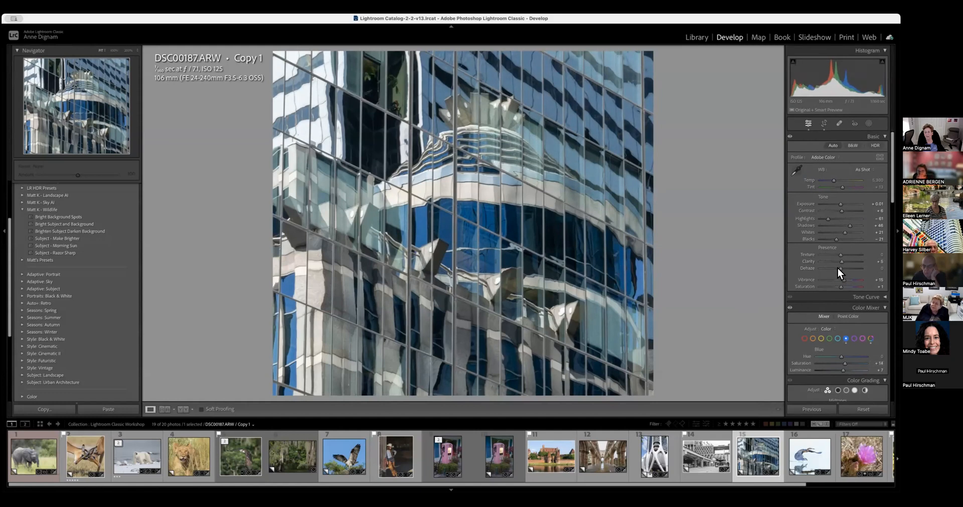
{"action": "left_click_drag", "start_coordinate": [839, 267], "coordinate": [839, 268]}
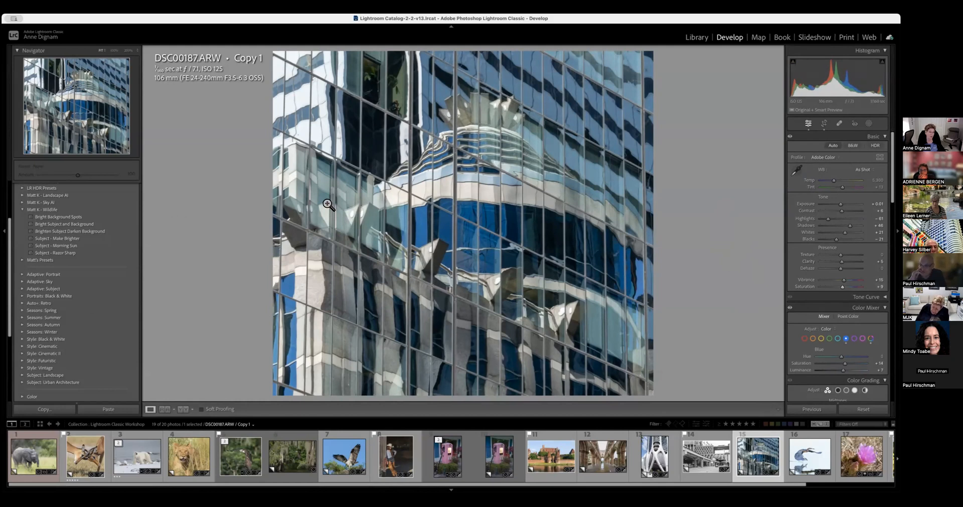
- Narrow the tower photo's crop from both sides around the reflected dome
{"action": "left_click", "coordinate": [823, 124]}
{"action": "left_click_drag", "start_coordinate": [381, 229], "coordinate": [391, 232]}
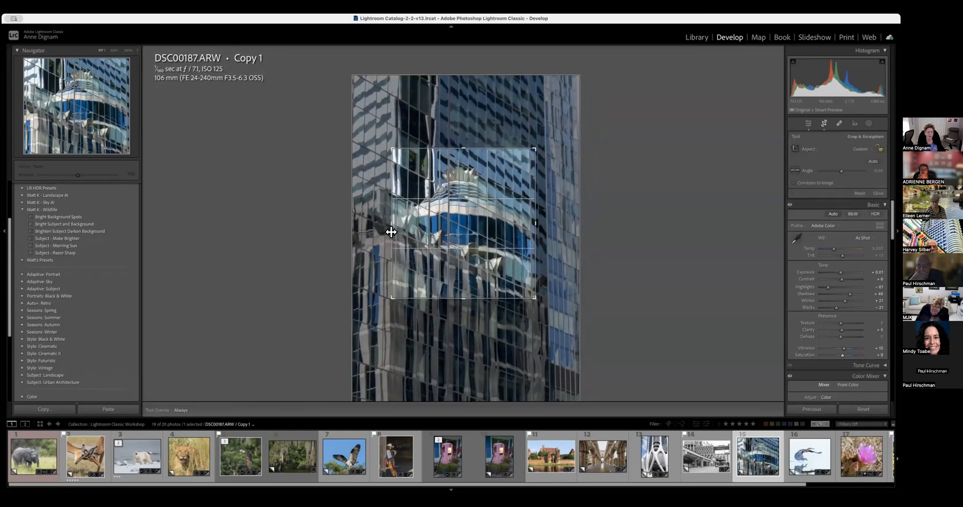
{"action": "left_click", "coordinate": [826, 123]}
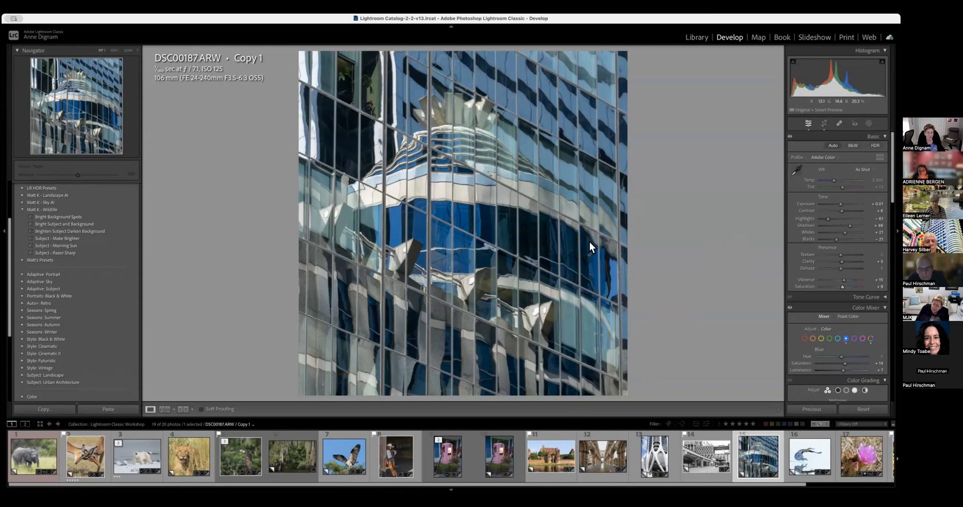
- Open the flying heron photo DSC02488.ARW, reset all its edits and inspect the bird up close
{"action": "left_click", "coordinate": [811, 462]}
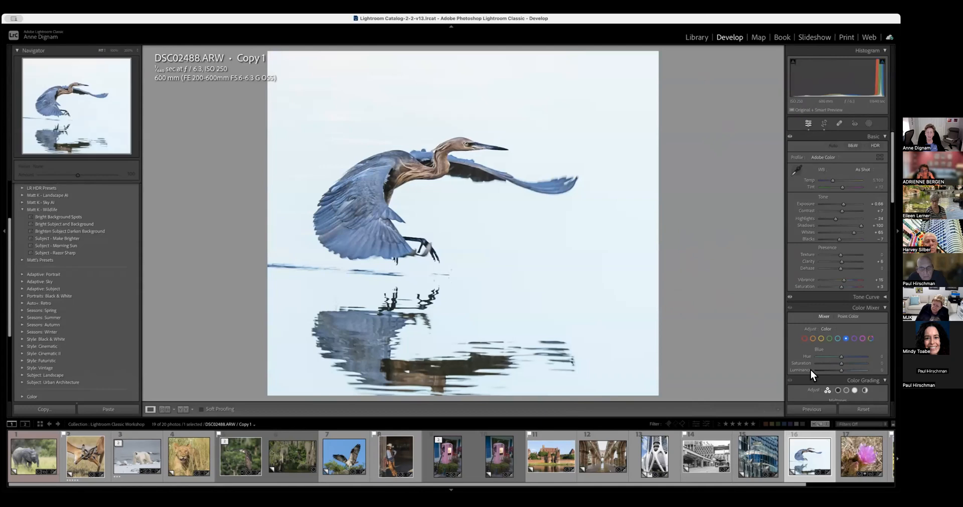
{"action": "left_click", "coordinate": [863, 409]}
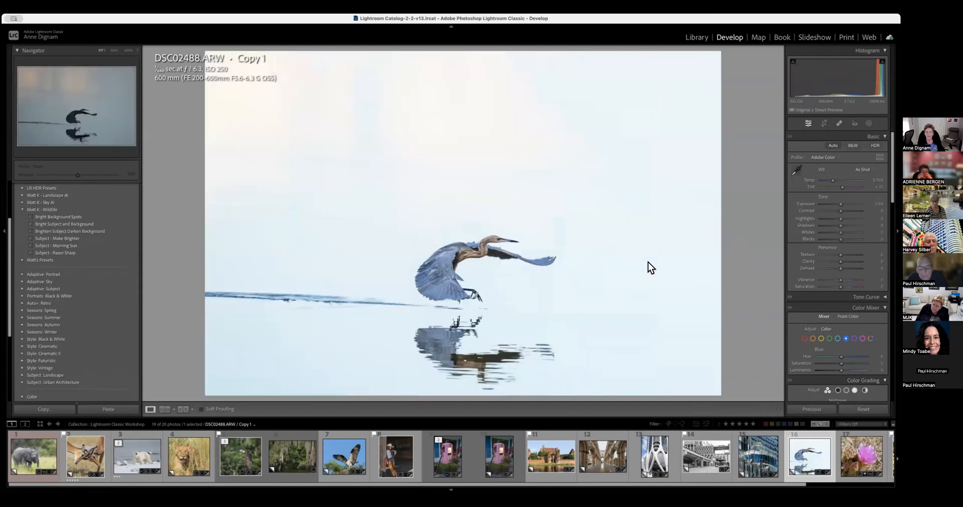
{"action": "left_click", "coordinate": [643, 267]}
{"action": "scroll", "coordinate": [486, 256], "scroll_direction": "left", "scroll_amount": 5}
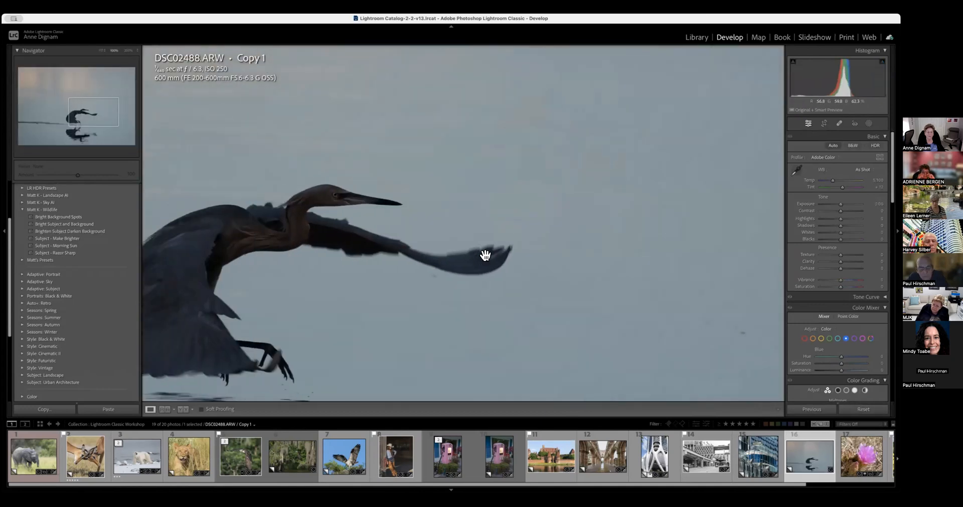
{"action": "left_click", "coordinate": [486, 256]}
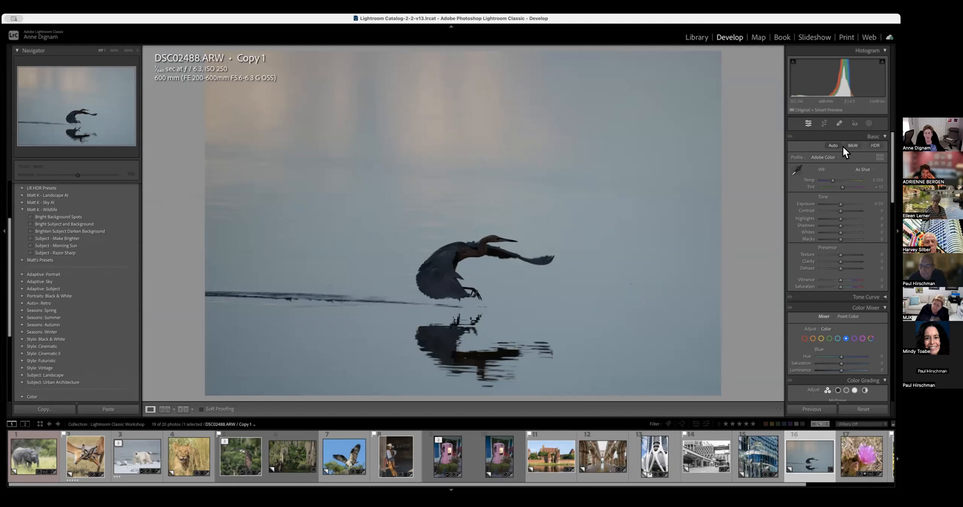
- Crop the heron photo from all sides to a tight frame around the flying bird and its reflection
{"action": "left_click", "coordinate": [824, 121]}
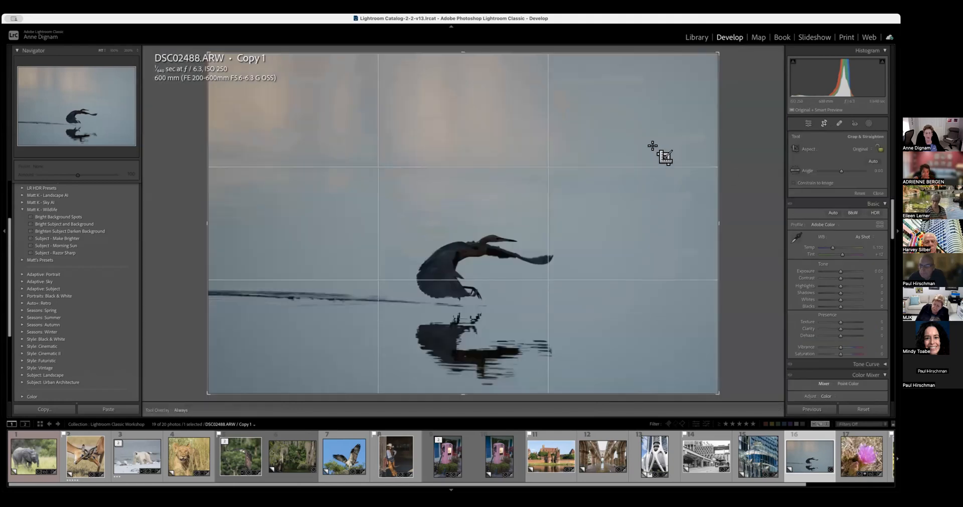
{"action": "left_click_drag", "start_coordinate": [718, 66], "coordinate": [675, 107]}
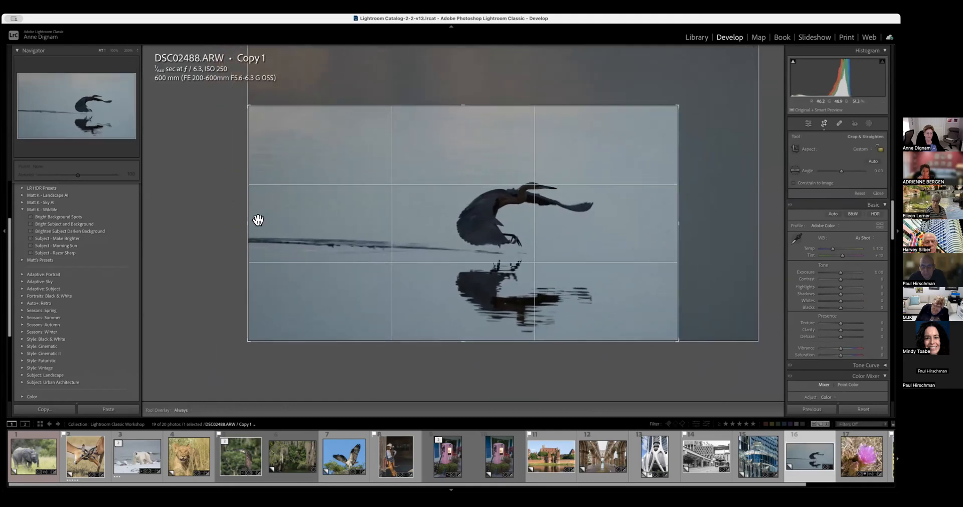
{"action": "left_click_drag", "start_coordinate": [251, 223], "coordinate": [316, 236]}
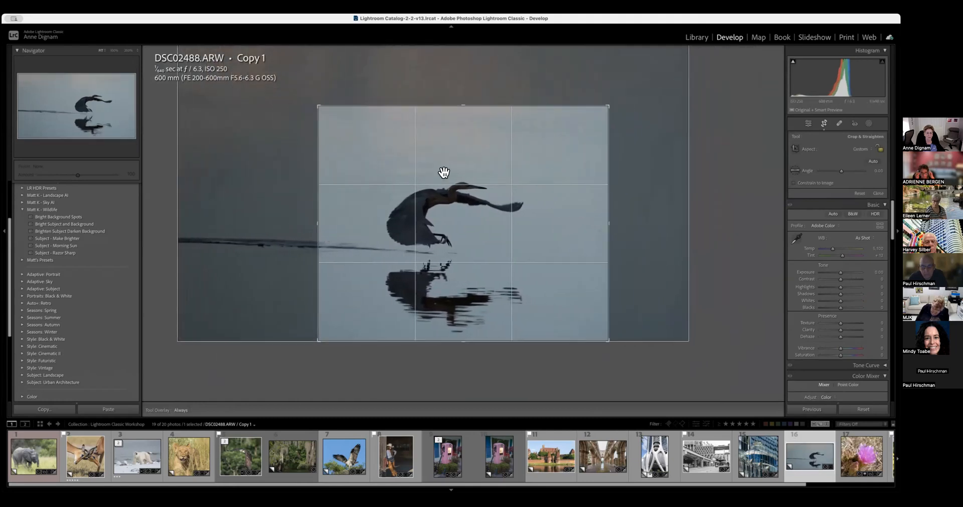
{"action": "left_click_drag", "start_coordinate": [468, 106], "coordinate": [462, 122]}
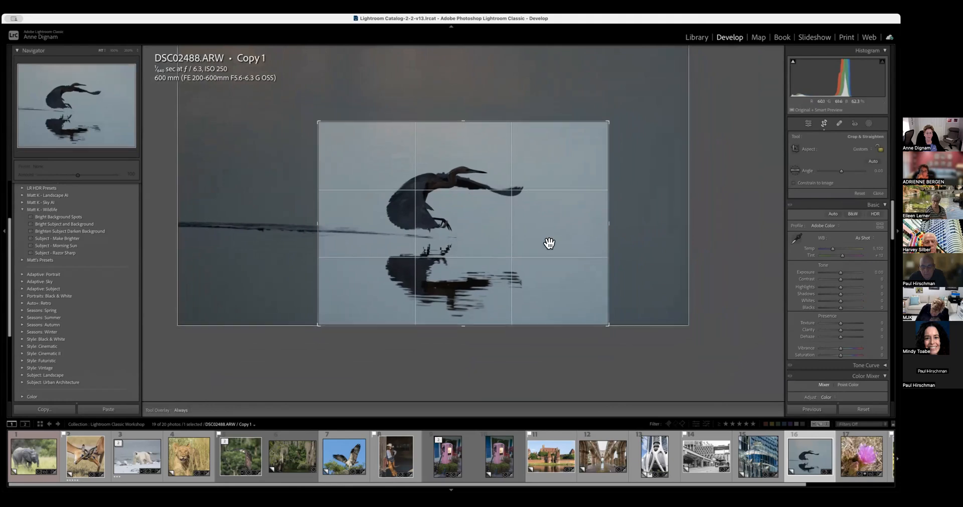
{"action": "left_click_drag", "start_coordinate": [463, 327], "coordinate": [463, 315]}
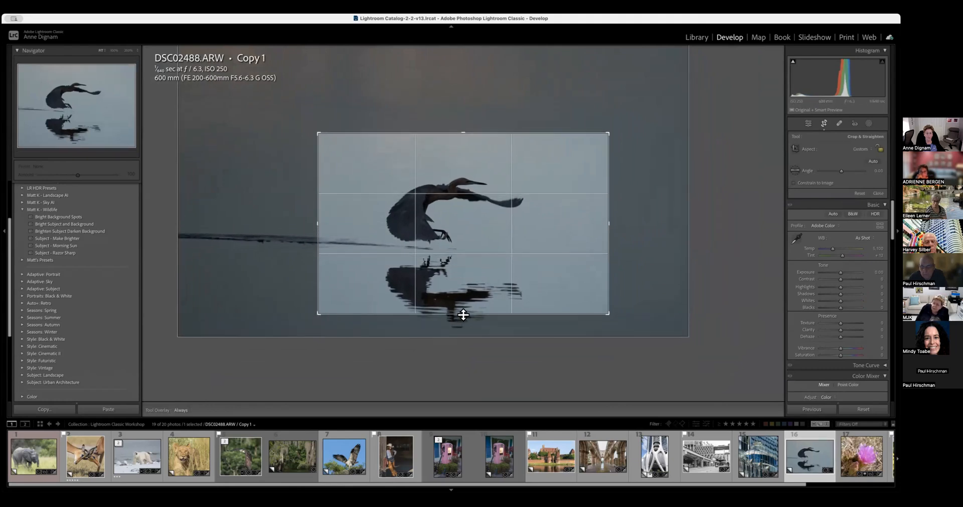
{"action": "left_click_drag", "start_coordinate": [609, 224], "coordinate": [578, 225]}
{"action": "left_click_drag", "start_coordinate": [340, 223], "coordinate": [354, 226]}
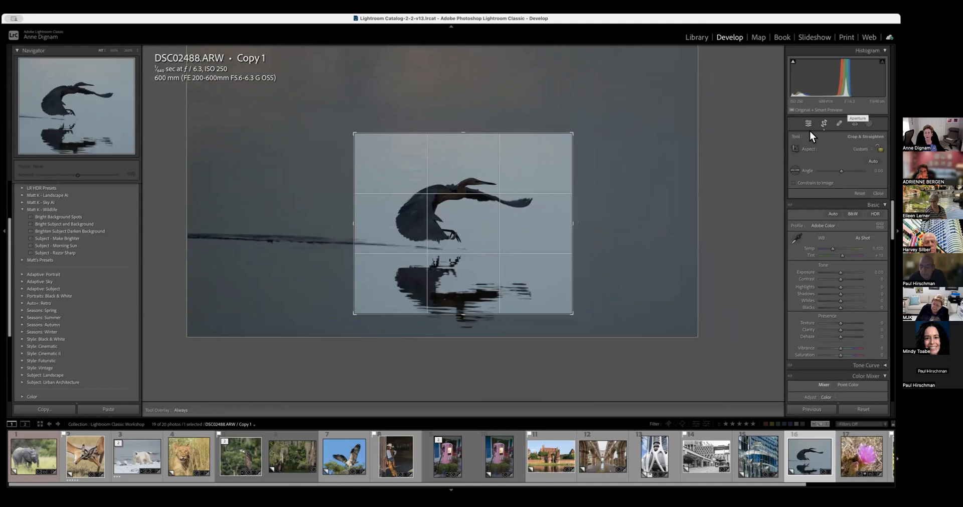
{"action": "left_click", "coordinate": [825, 123]}
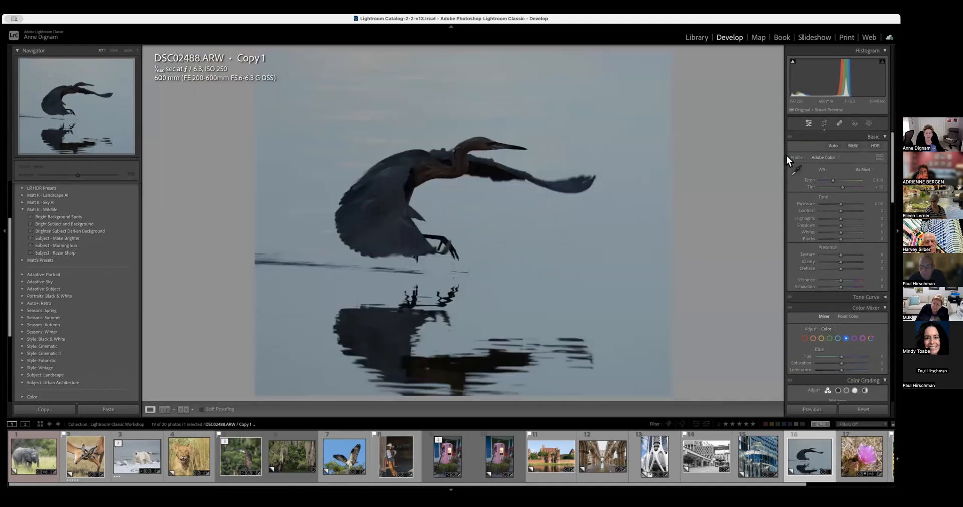
- Fine-tune both side edges of the heron crop, leaving slightly more room ahead of the bird
{"action": "left_click", "coordinate": [824, 124]}
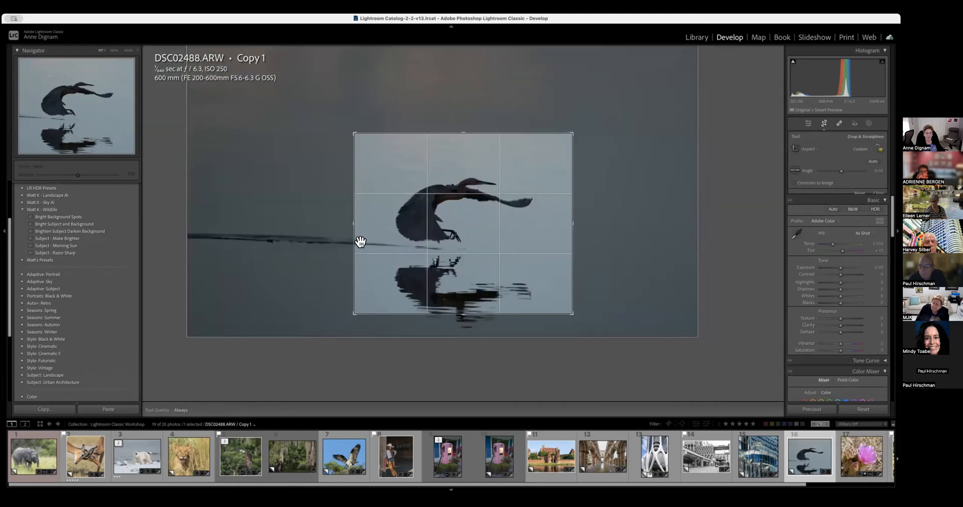
{"action": "left_click_drag", "start_coordinate": [361, 228], "coordinate": [366, 229]}
{"action": "left_click_drag", "start_coordinate": [569, 228], "coordinate": [576, 226]}
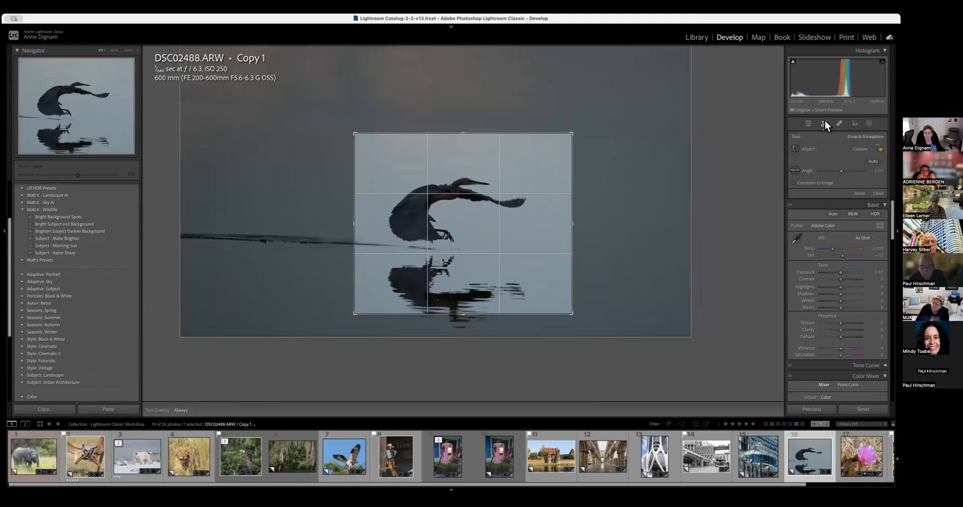
{"action": "left_click", "coordinate": [825, 123]}
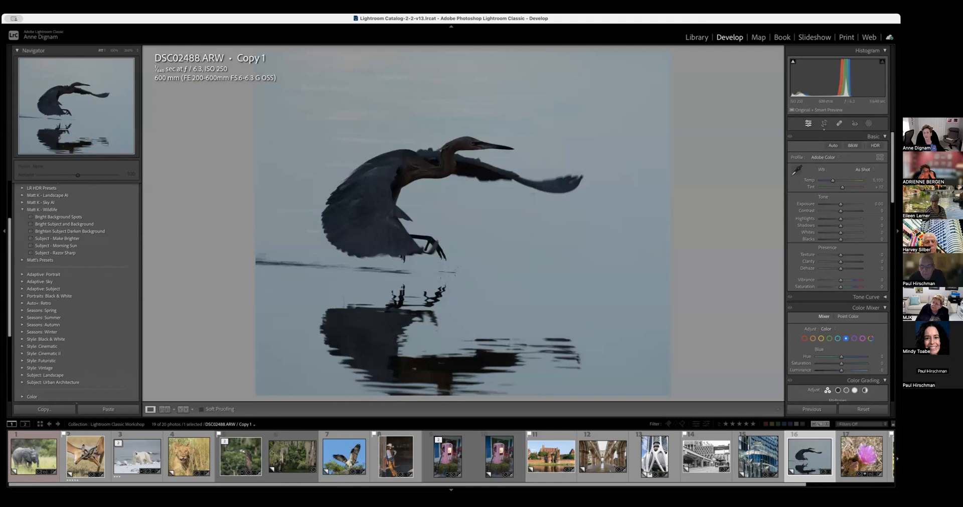
- Apply Auto tone to the heron photo, lighten its blacks, and raise whites to +70 and shadows to +74
{"action": "left_click", "coordinate": [833, 145]}
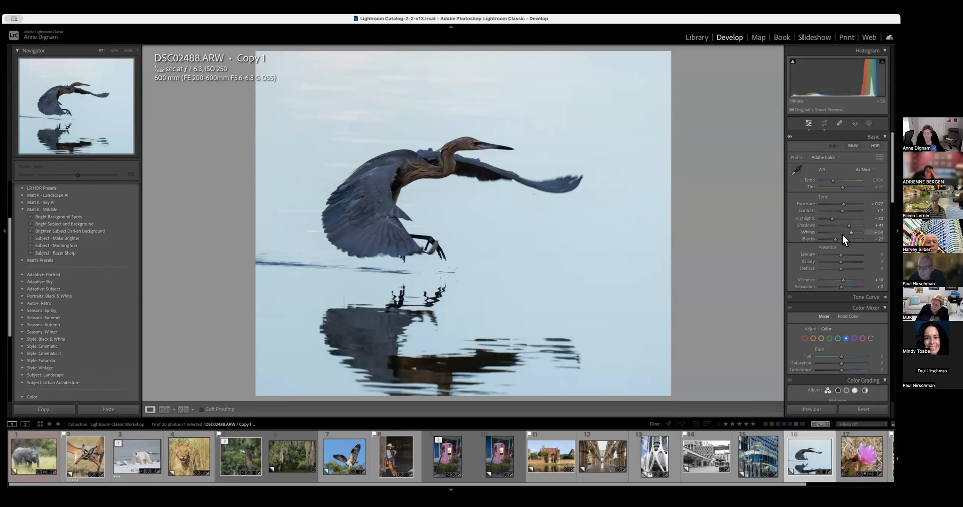
{"action": "key", "text": "alt"}
{"action": "left_click_drag", "start_coordinate": [831, 238], "coordinate": [856, 217]}
{"action": "scroll", "coordinate": [848, 221], "scroll_direction": "down", "scroll_amount": 1}
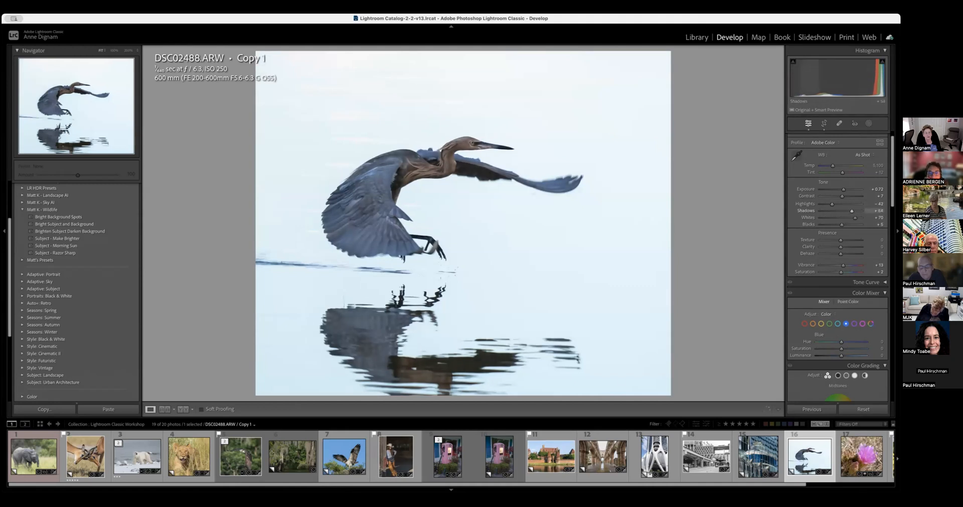
{"action": "left_click_drag", "start_coordinate": [851, 211], "coordinate": [856, 211]}
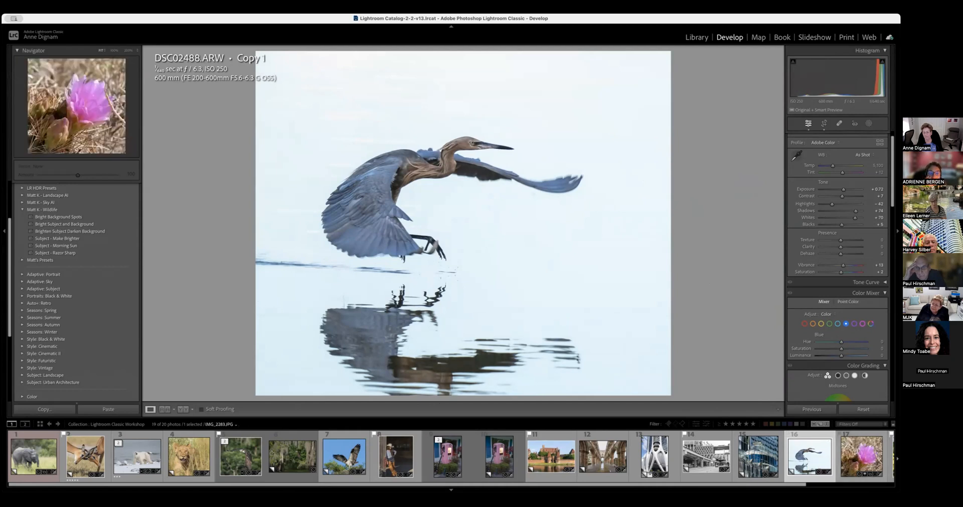
- Open the cactus flower photo IMG_2283.JPG, reset all its edits and crop it from all sides around the flower
{"action": "left_click", "coordinate": [862, 456]}
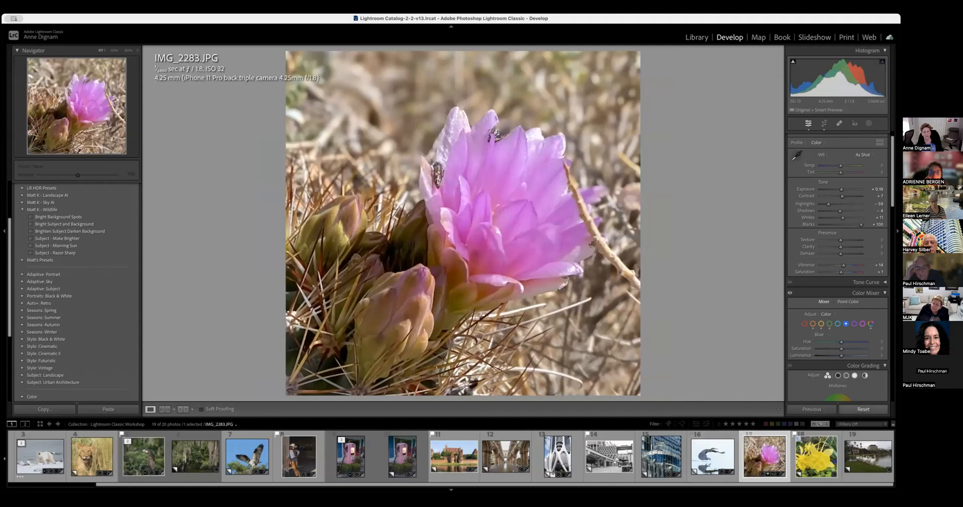
{"action": "left_click", "coordinate": [863, 409]}
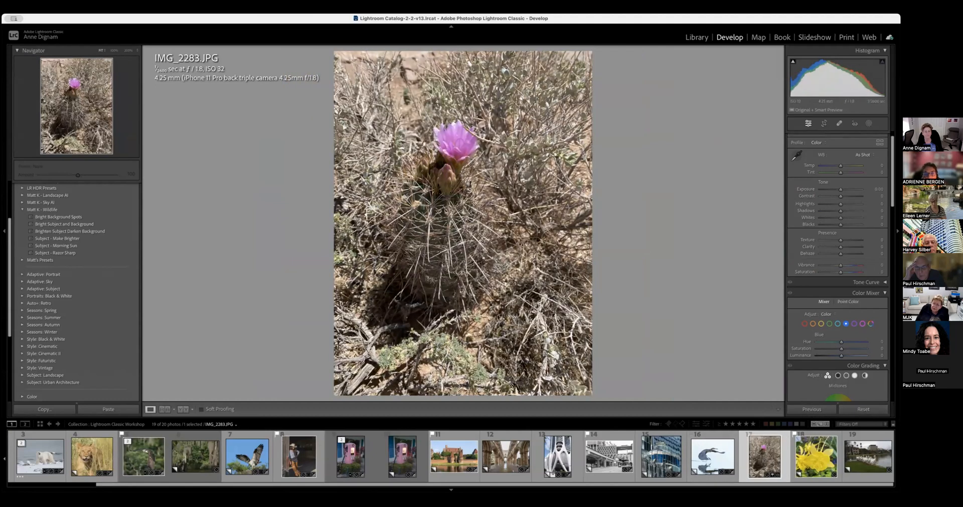
{"action": "left_click", "coordinate": [825, 121]}
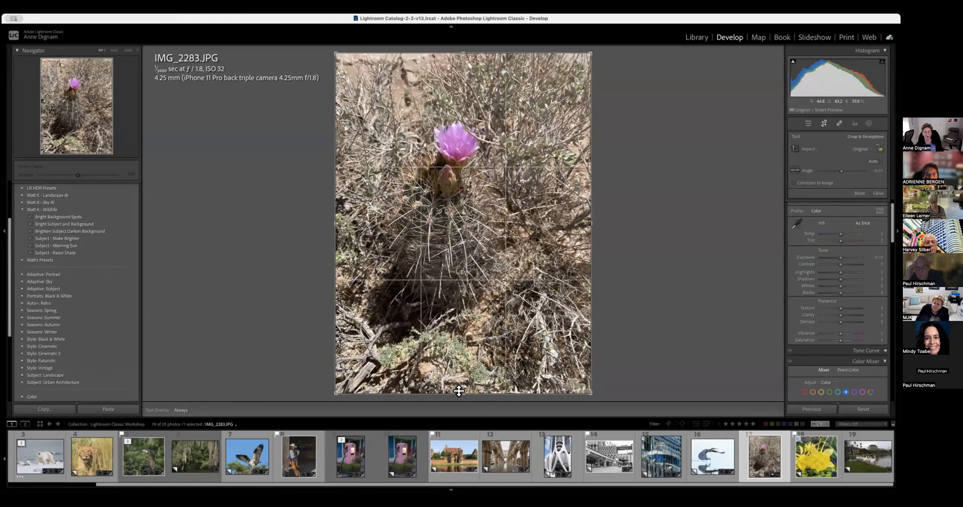
{"action": "left_click_drag", "start_coordinate": [463, 394], "coordinate": [464, 326]}
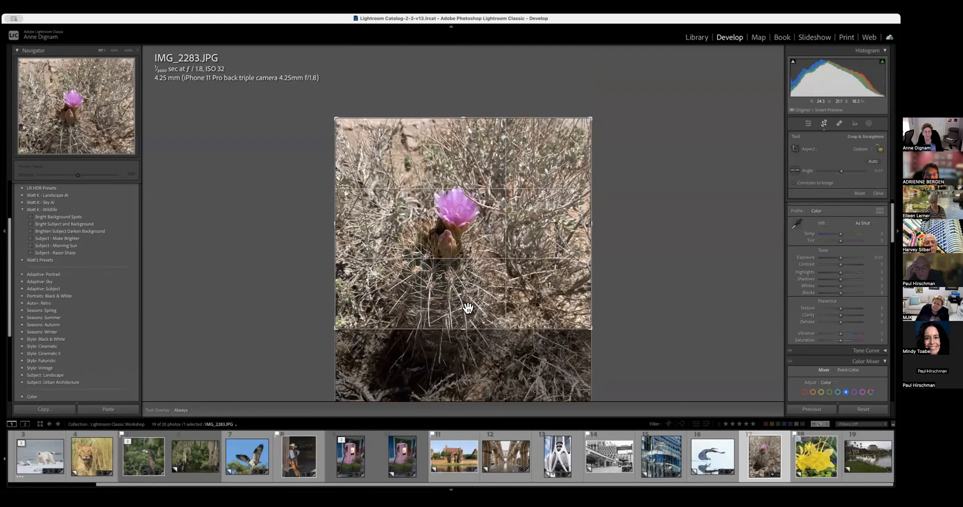
{"action": "left_click_drag", "start_coordinate": [472, 120], "coordinate": [472, 135]}
{"action": "left_click_drag", "start_coordinate": [332, 224], "coordinate": [358, 226]}
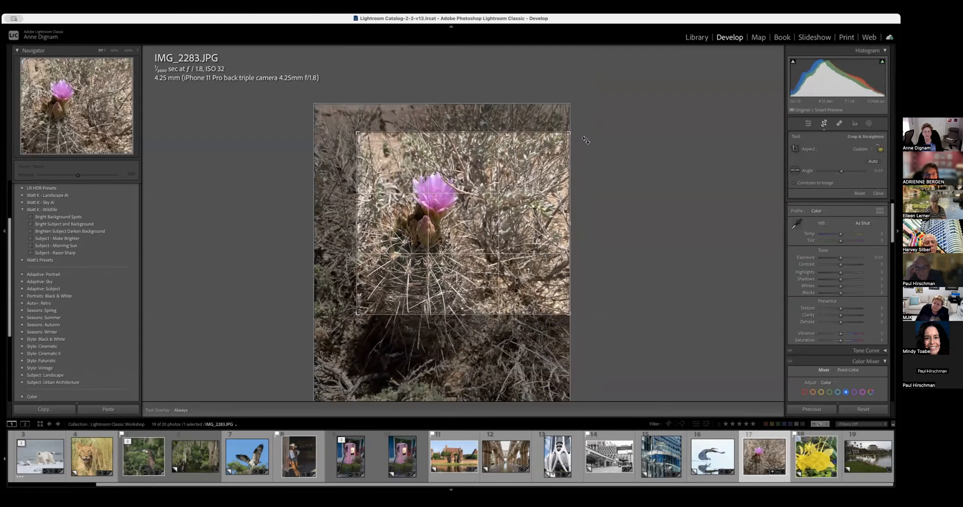
{"action": "left_click_drag", "start_coordinate": [570, 227], "coordinate": [549, 223]}
{"action": "left_click_drag", "start_coordinate": [483, 314], "coordinate": [482, 301]}
- Rotate the cactus photo clockwise by about 30 degrees and tighten the crop around the flower and buds
{"action": "left_click_drag", "start_coordinate": [585, 244], "coordinate": [537, 287]}
{"action": "left_click_drag", "start_coordinate": [478, 273], "coordinate": [471, 253]}
{"action": "left_click_drag", "start_coordinate": [378, 300], "coordinate": [393, 275]}
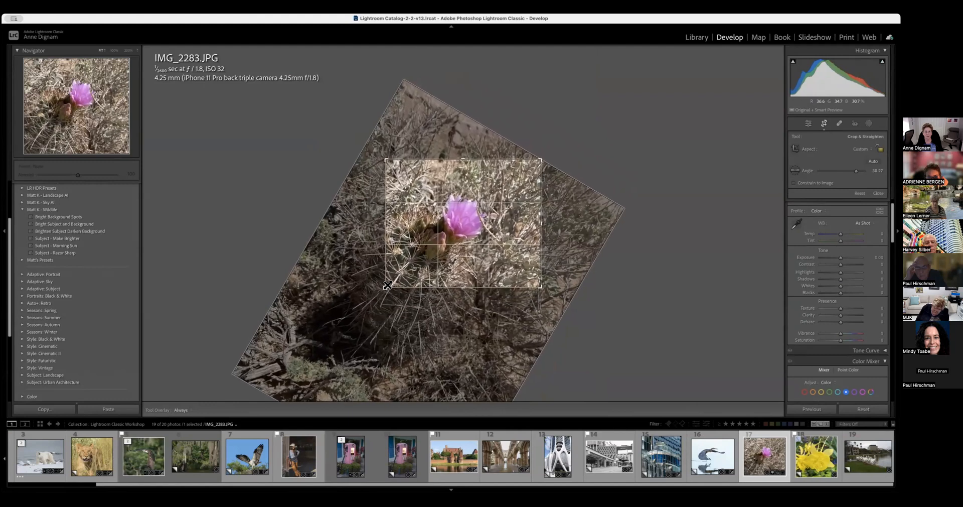
{"action": "left_click_drag", "start_coordinate": [490, 284], "coordinate": [490, 280]}
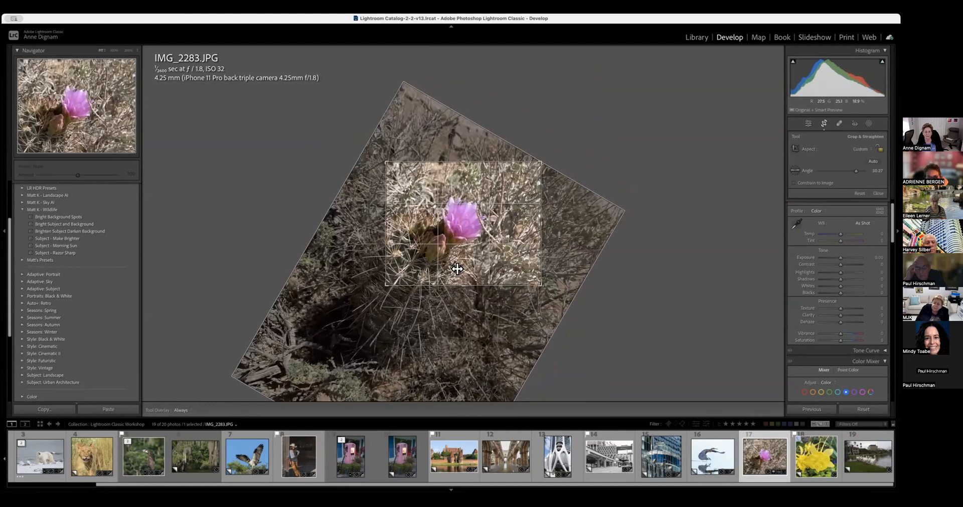
{"action": "left_click_drag", "start_coordinate": [388, 166], "coordinate": [391, 168]}
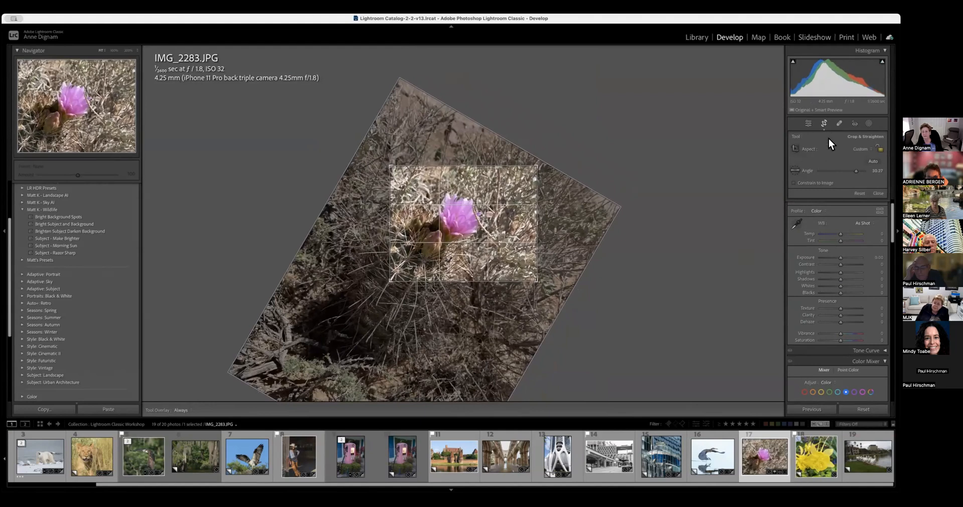
{"action": "left_click", "coordinate": [823, 122]}
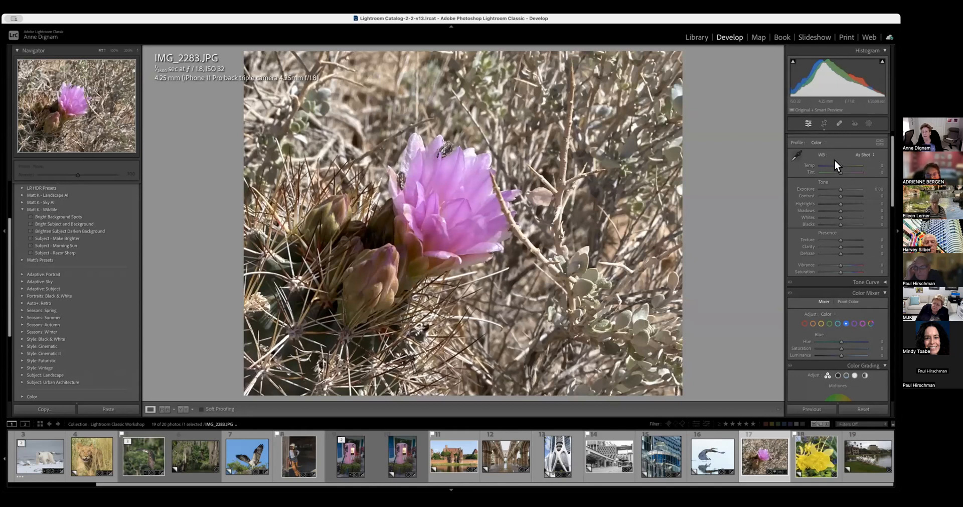
- Apply Auto tone to the cactus photo, set whites to -77 and blacks to +100, and raise exposure to about +0.6
{"action": "scroll", "coordinate": [835, 161], "scroll_direction": "up", "scroll_amount": 1}
{"action": "left_click", "coordinate": [834, 145]}
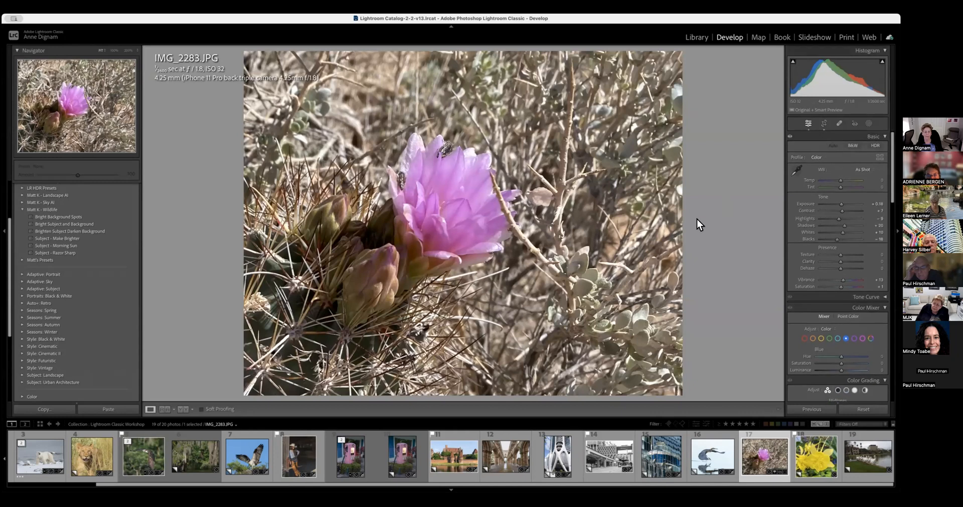
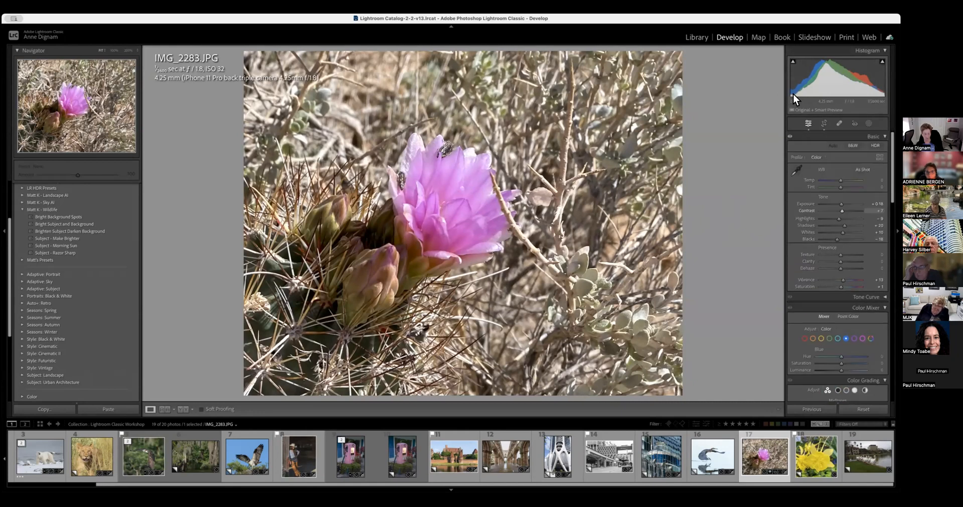
{"action": "key", "text": "alt"}
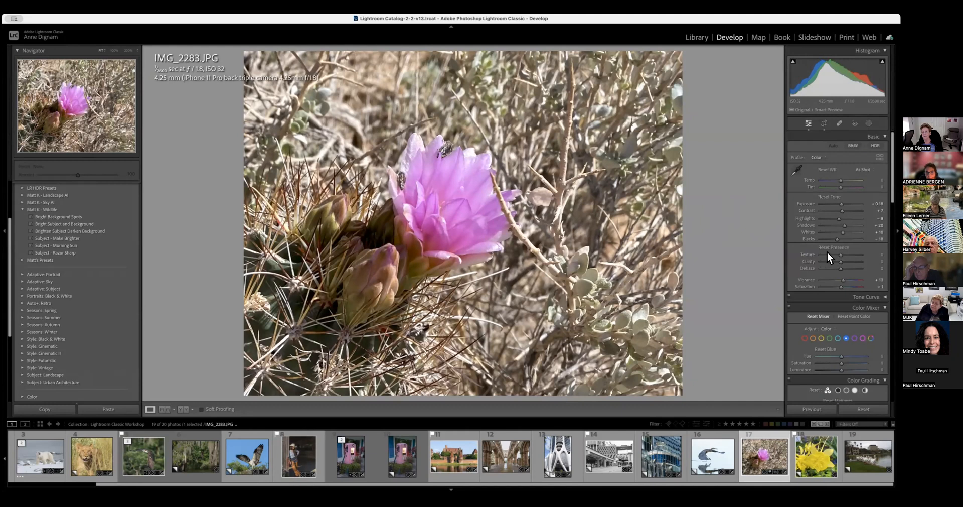
{"action": "mouse_move", "coordinate": [842, 240]}
{"action": "left_mouse_down"}
{"action": "mouse_move", "coordinate": [859, 240]}
{"action": "mouse_move", "coordinate": [823, 230]}
{"action": "mouse_move", "coordinate": [844, 240]}
{"action": "left_mouse_up"}
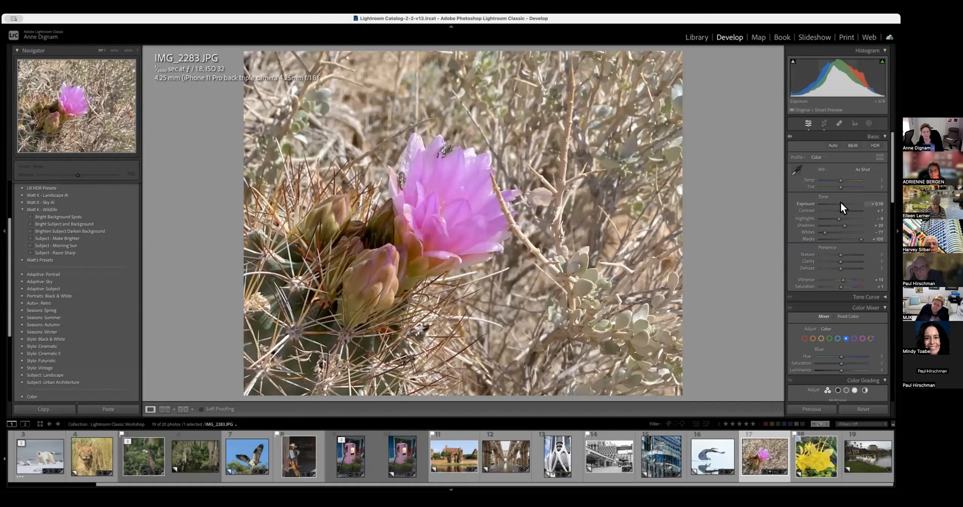
{"action": "left_click_drag", "start_coordinate": [841, 203], "coordinate": [843, 203]}
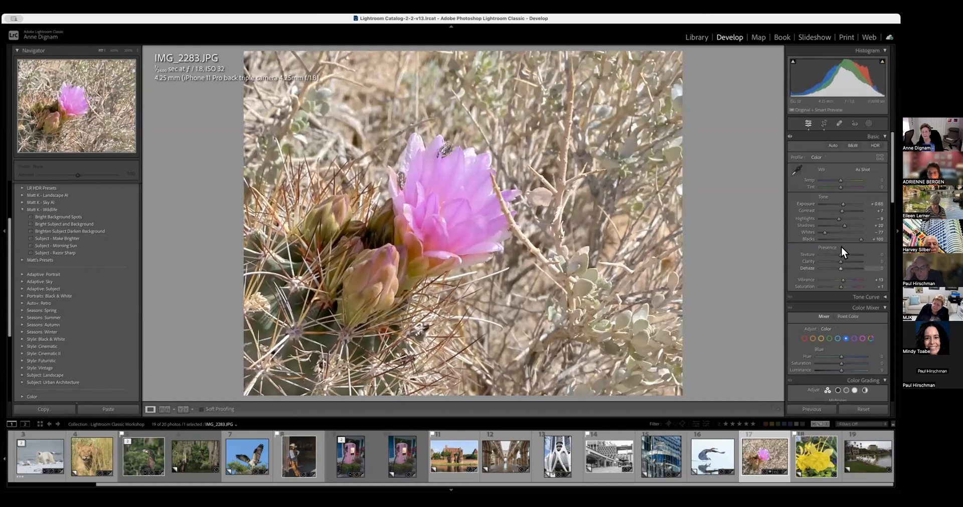
- Set the cactus photo's highlights to -47 and texture to -14, and raise saturation and clarity slightly
{"action": "left_click_drag", "start_coordinate": [843, 218], "coordinate": [830, 217]}
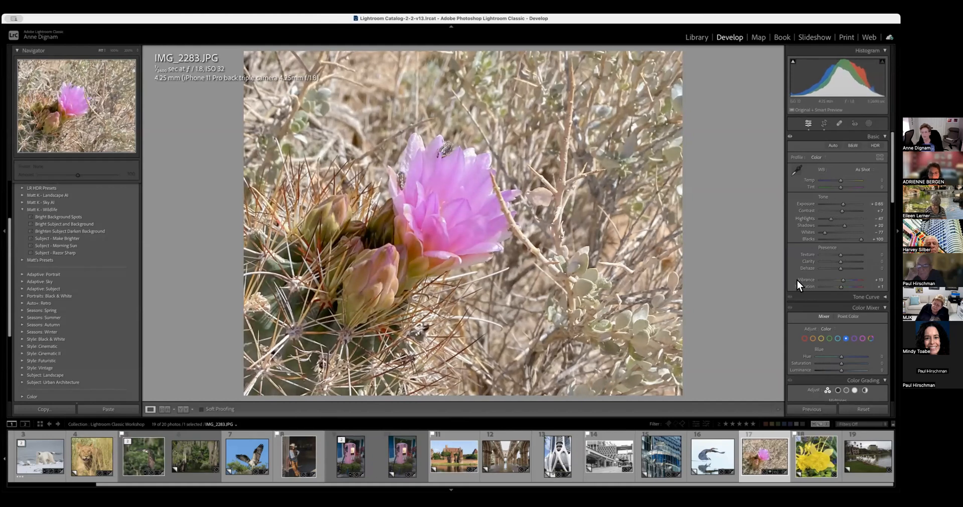
{"action": "left_click_drag", "start_coordinate": [841, 287], "coordinate": [843, 261]}
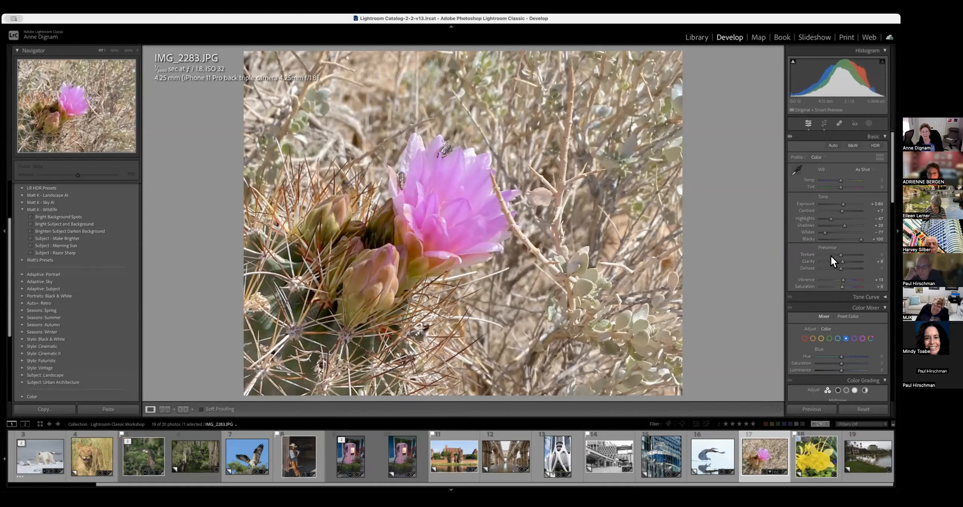
{"action": "left_click_drag", "start_coordinate": [841, 254], "coordinate": [838, 254]}
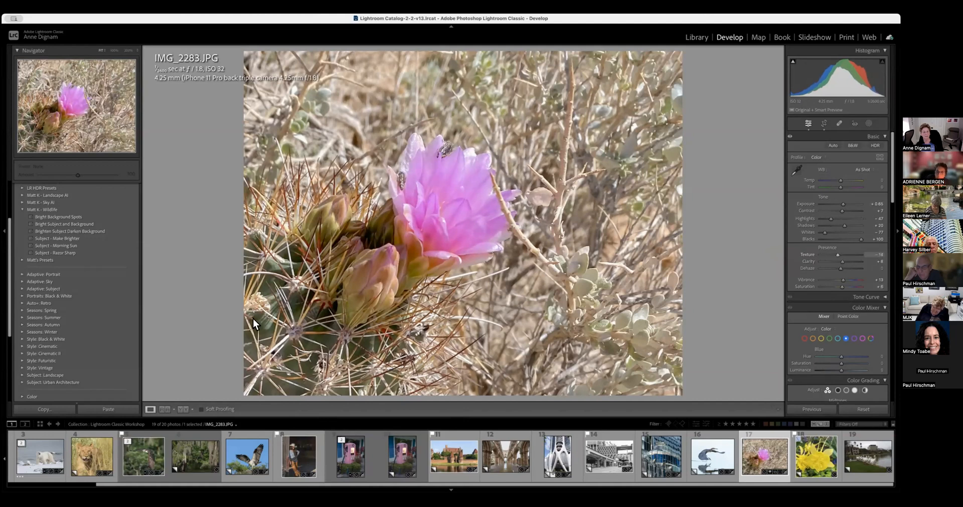
- Set the cactus photo's magentas to saturation +44 and luminance +27 in the Color Mixer
{"action": "scroll", "coordinate": [841, 317], "scroll_direction": "down", "scroll_amount": 5}
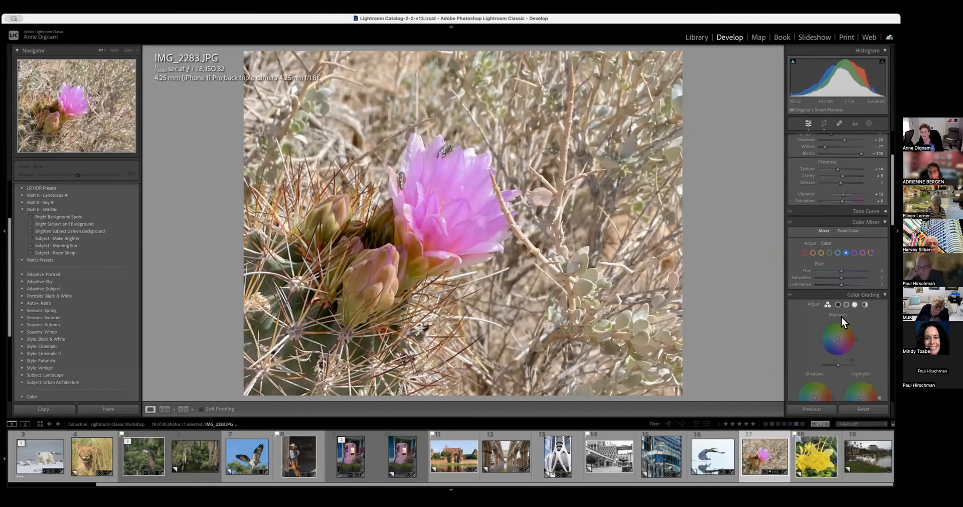
{"action": "scroll", "coordinate": [842, 316], "scroll_direction": "down", "scroll_amount": 1}
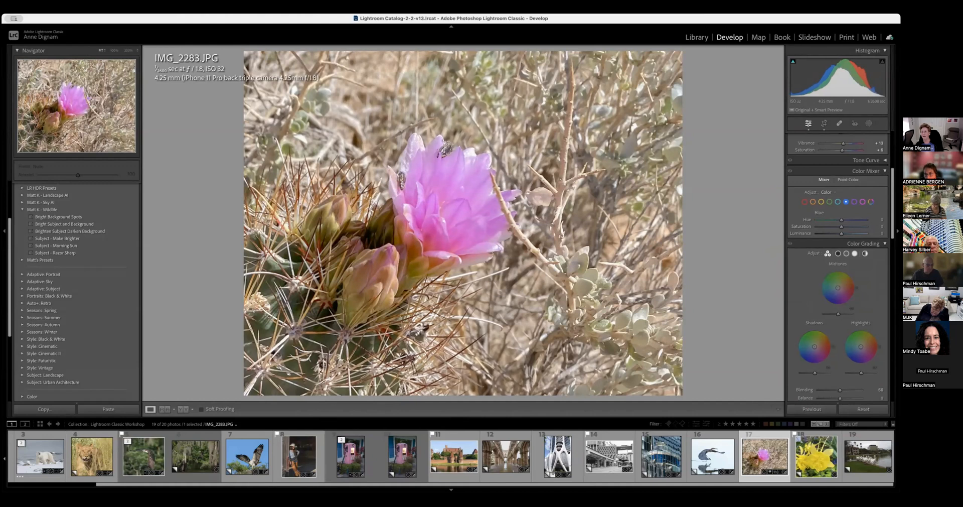
{"action": "left_click", "coordinate": [862, 201]}
{"action": "scroll", "coordinate": [843, 230], "scroll_direction": "up", "scroll_amount": 1}
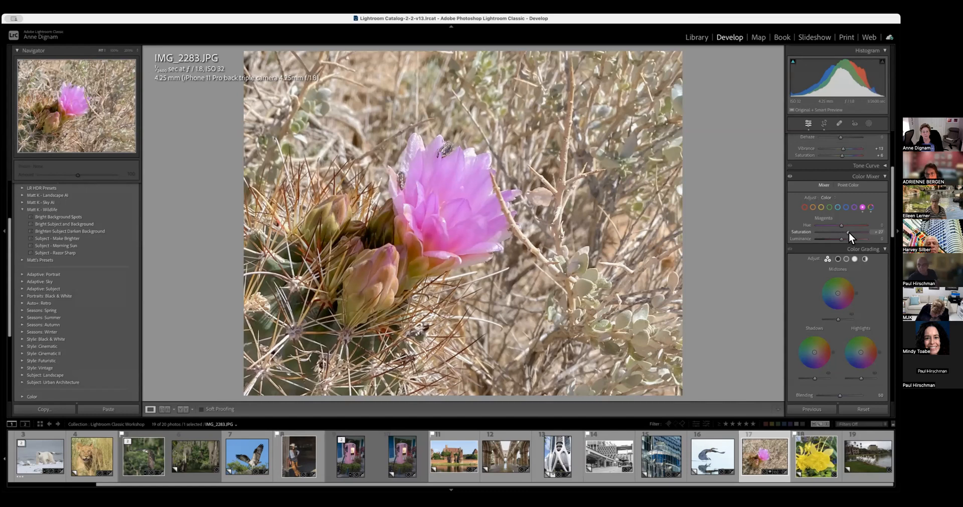
{"action": "left_click_drag", "start_coordinate": [846, 232], "coordinate": [853, 232]}
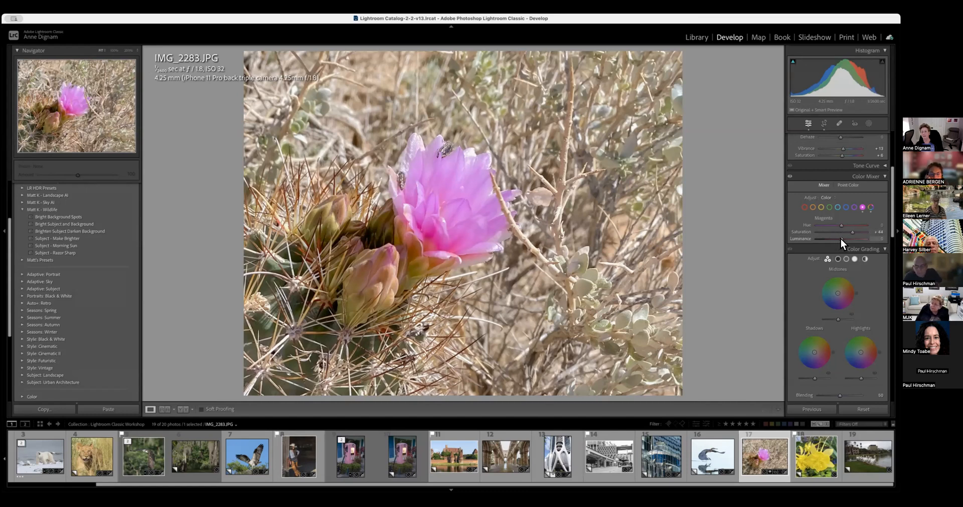
{"action": "mouse_move", "coordinate": [840, 238]}
{"action": "left_mouse_down"}
{"action": "mouse_move", "coordinate": [828, 238]}
{"action": "mouse_move", "coordinate": [844, 239]}
{"action": "left_mouse_up"}
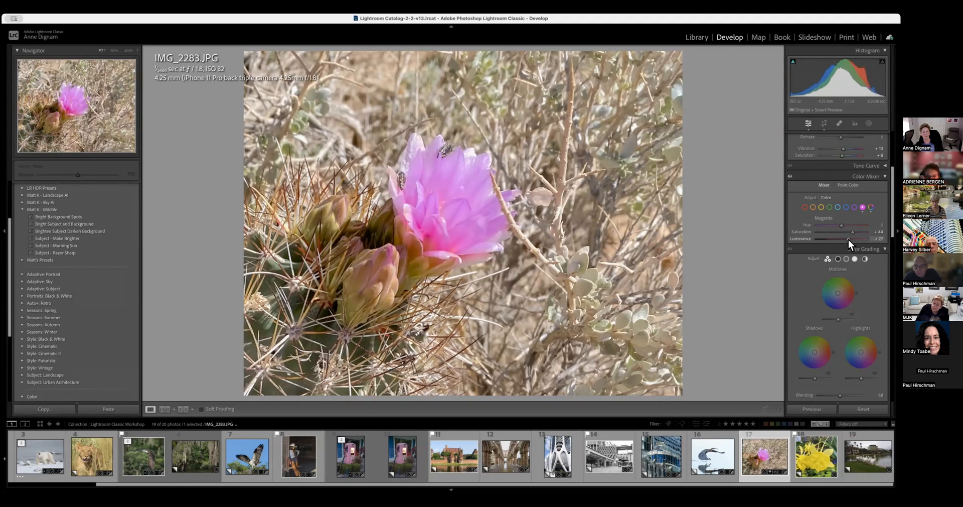
- Reset the cactus photo's magenta luminance to its default and enable lens profile corrections
{"action": "double_click", "coordinate": [807, 239]}
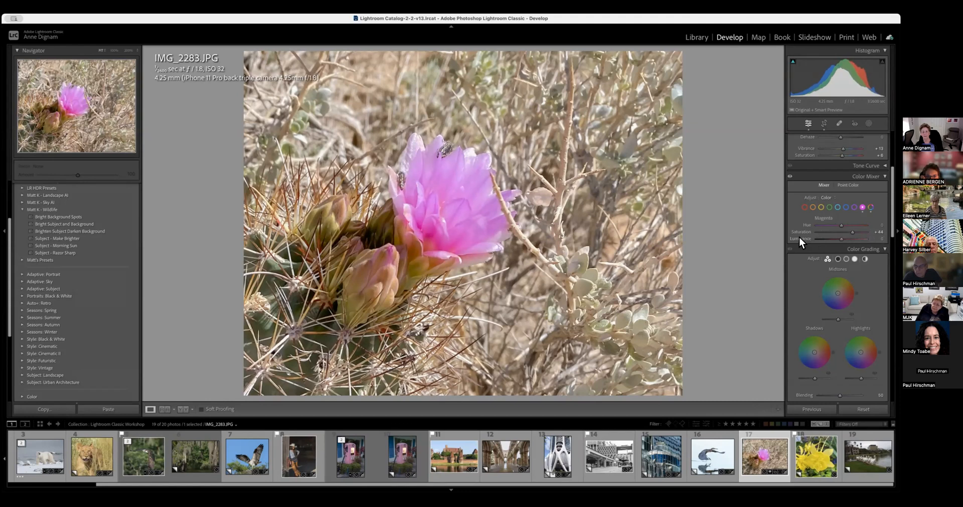
{"action": "left_click_drag", "start_coordinate": [847, 238], "coordinate": [843, 238]}
{"action": "scroll", "coordinate": [838, 271], "scroll_direction": "down", "scroll_amount": 5}
{"action": "scroll", "coordinate": [836, 287], "scroll_direction": "down", "scroll_amount": 3}
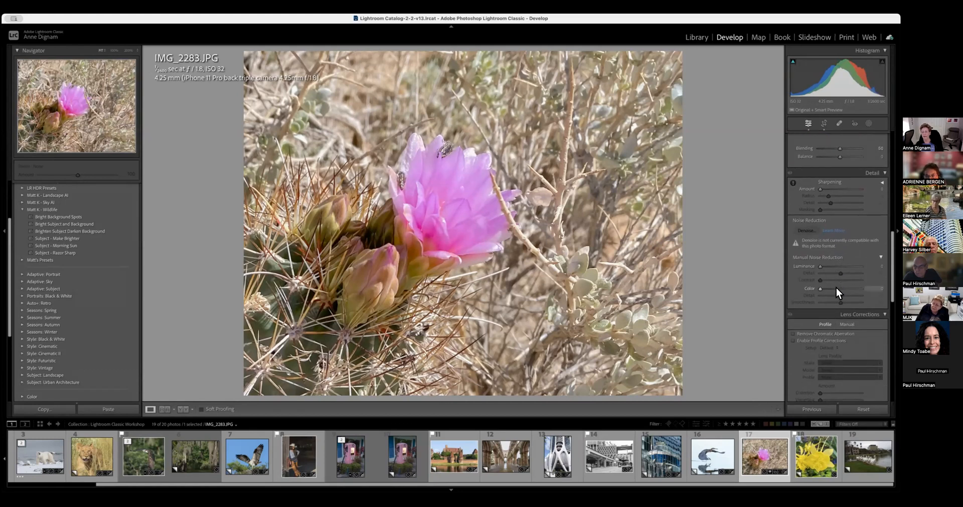
{"action": "left_click", "coordinate": [793, 316]}
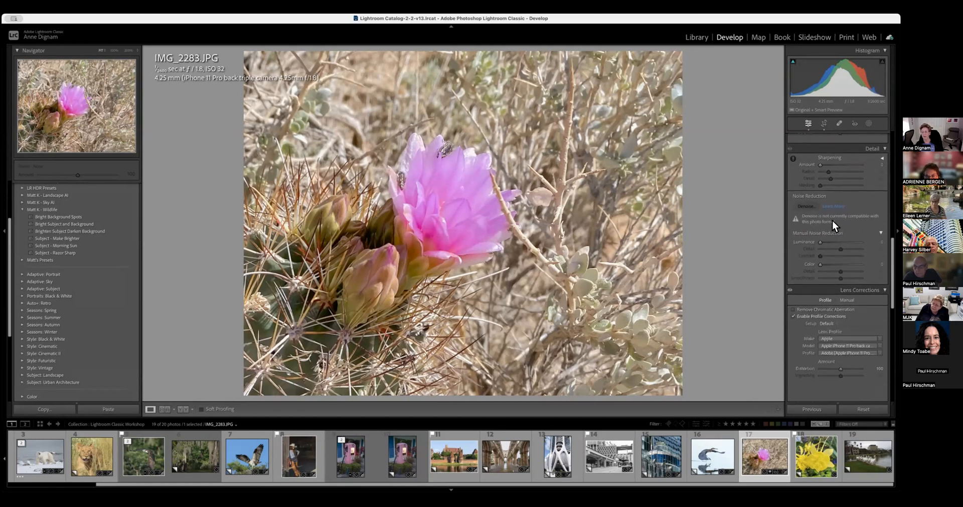
- Try Lens Blur on the cactus photo and compare the image with and without the effect
{"action": "scroll", "coordinate": [847, 176], "scroll_direction": "down", "scroll_amount": 2}
{"action": "scroll", "coordinate": [836, 251], "scroll_direction": "down", "scroll_amount": 2}
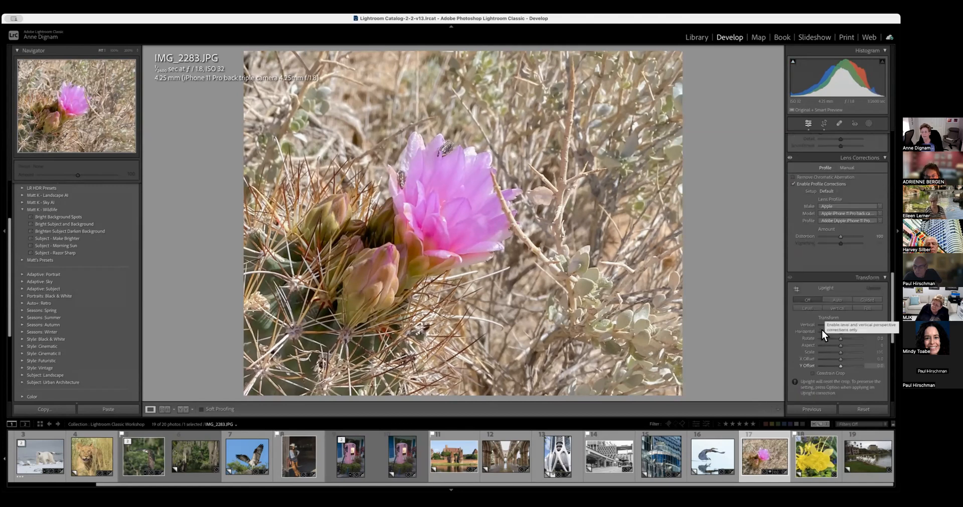
{"action": "scroll", "coordinate": [823, 329], "scroll_direction": "down", "scroll_amount": 1}
{"action": "scroll", "coordinate": [835, 324], "scroll_direction": "down", "scroll_amount": 2}
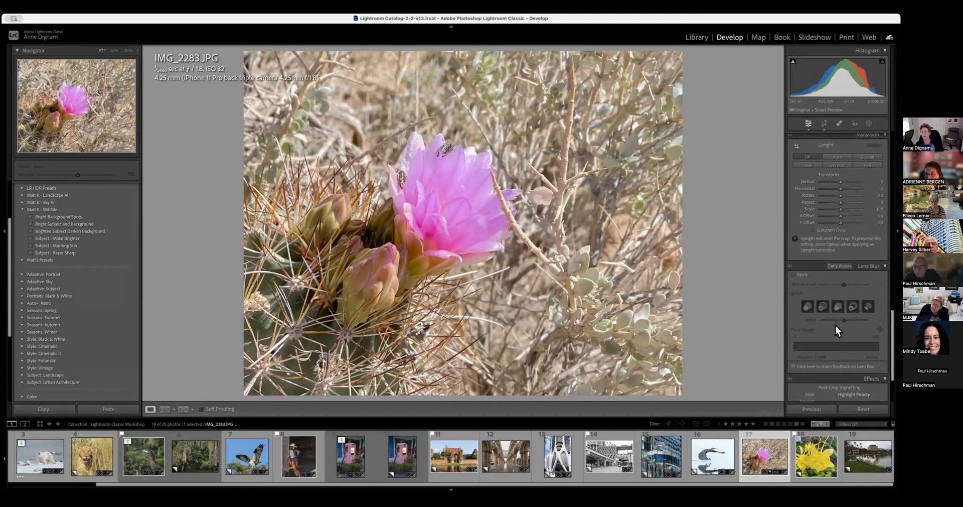
{"action": "left_click", "coordinate": [793, 274]}
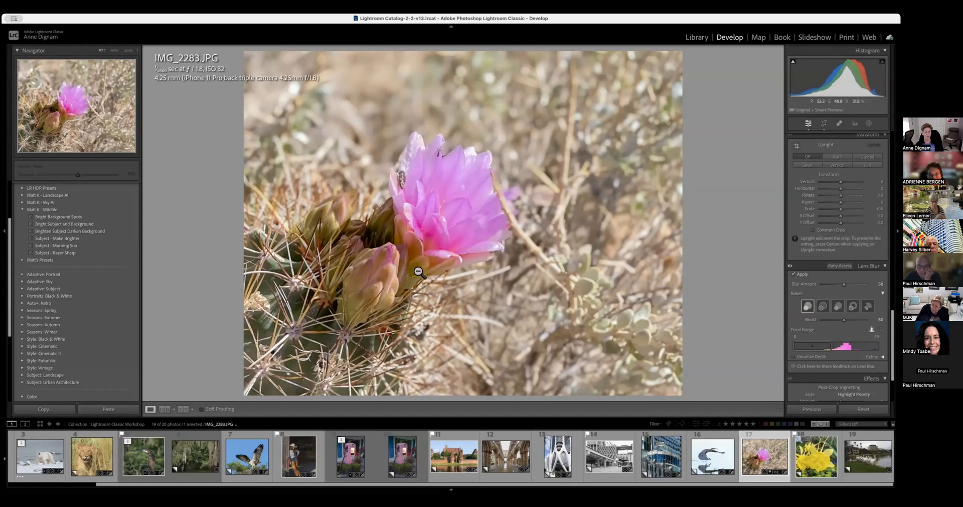
{"action": "left_click", "coordinate": [792, 269]}
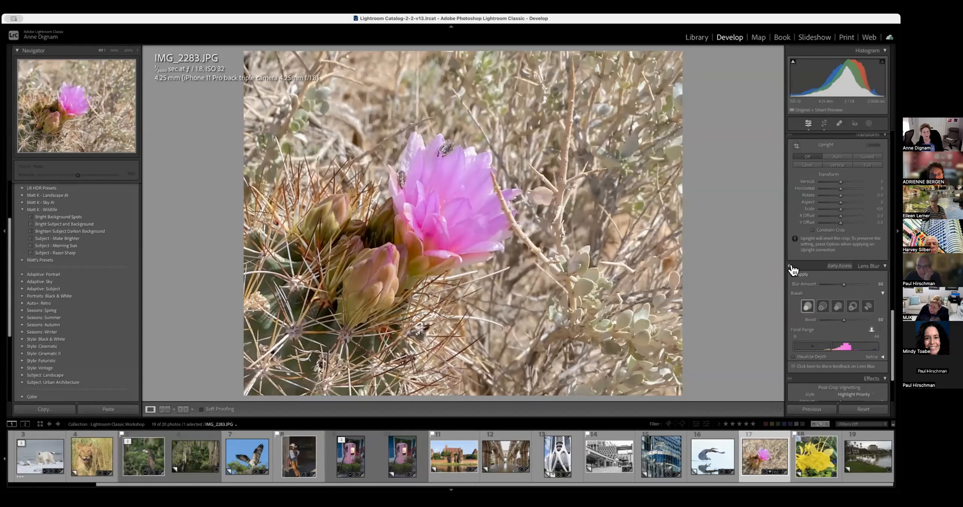
{"action": "left_click", "coordinate": [793, 269]}
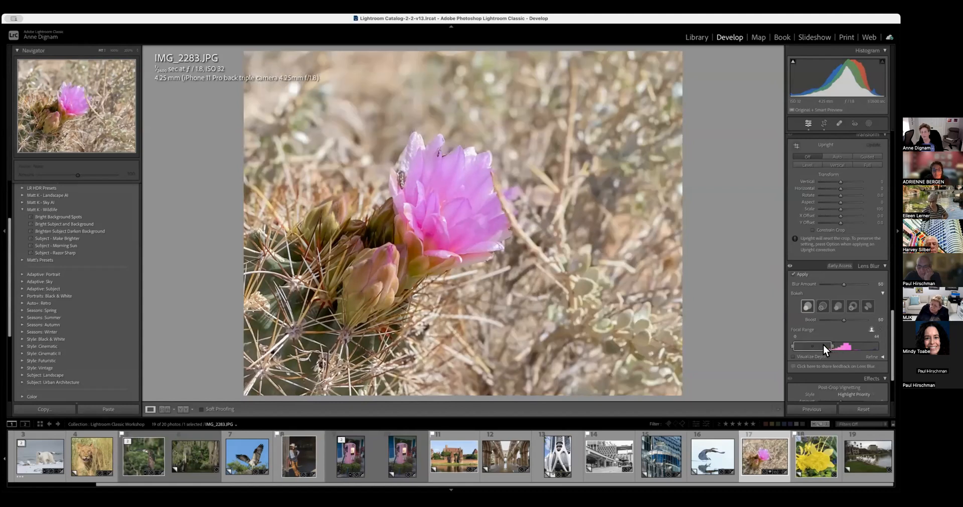
- Try a blur amount of about 66 and a wider, shifted focal range on the cactus photo
{"action": "left_click_drag", "start_coordinate": [832, 343], "coordinate": [848, 345]}
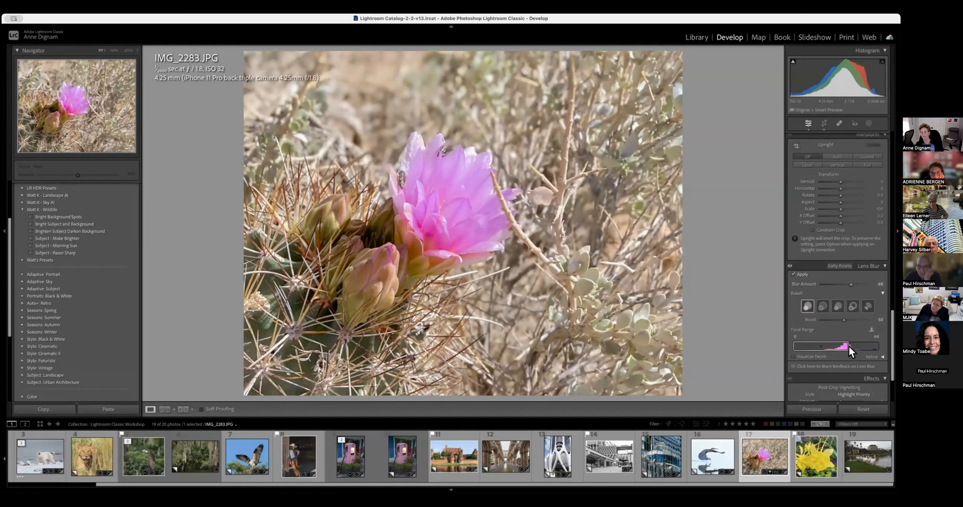
{"action": "left_click_drag", "start_coordinate": [849, 344], "coordinate": [831, 343]}
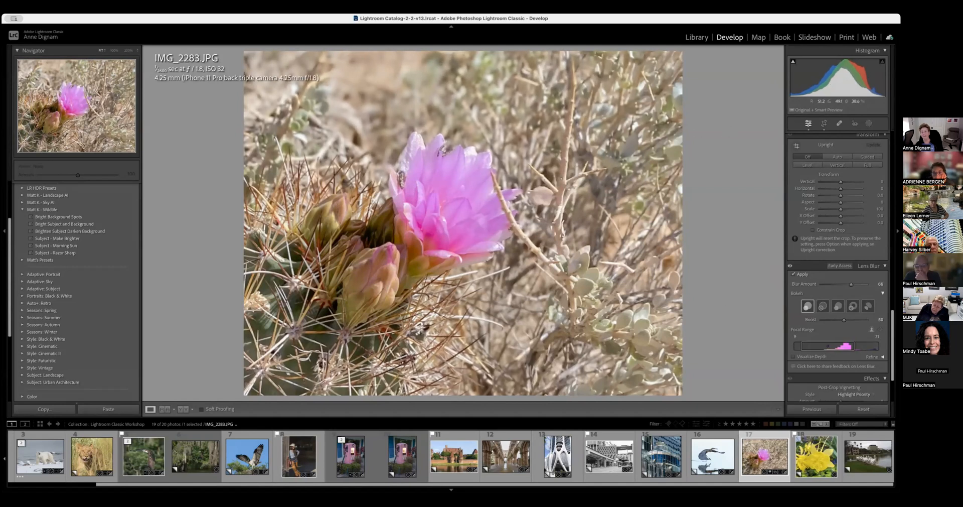
{"action": "scroll", "coordinate": [838, 266], "scroll_direction": "down", "scroll_amount": 3}
{"action": "scroll", "coordinate": [826, 282], "scroll_direction": "down", "scroll_amount": 1}
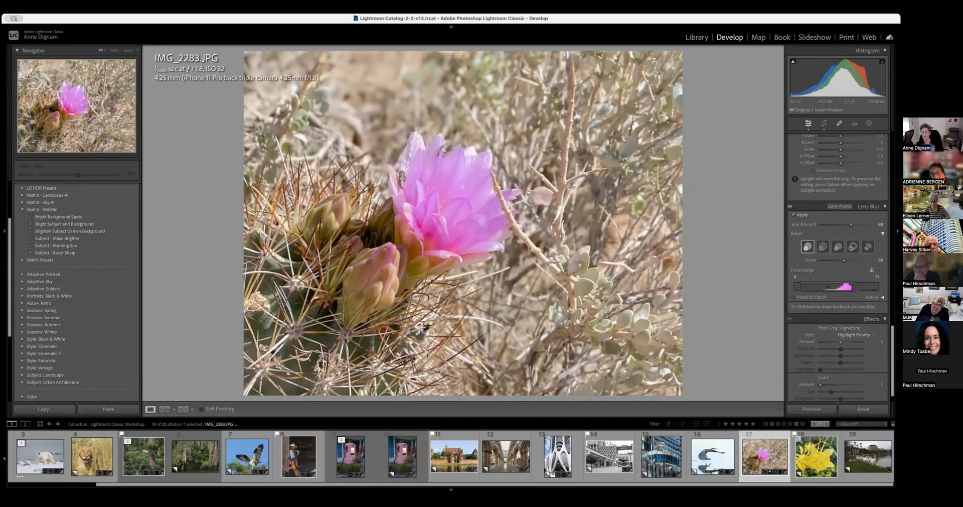
- Visualize the cactus photo's blur depth with the Focus and Blur refinement options shown, and turn Lens Blur off
{"action": "left_click", "coordinate": [793, 282]}
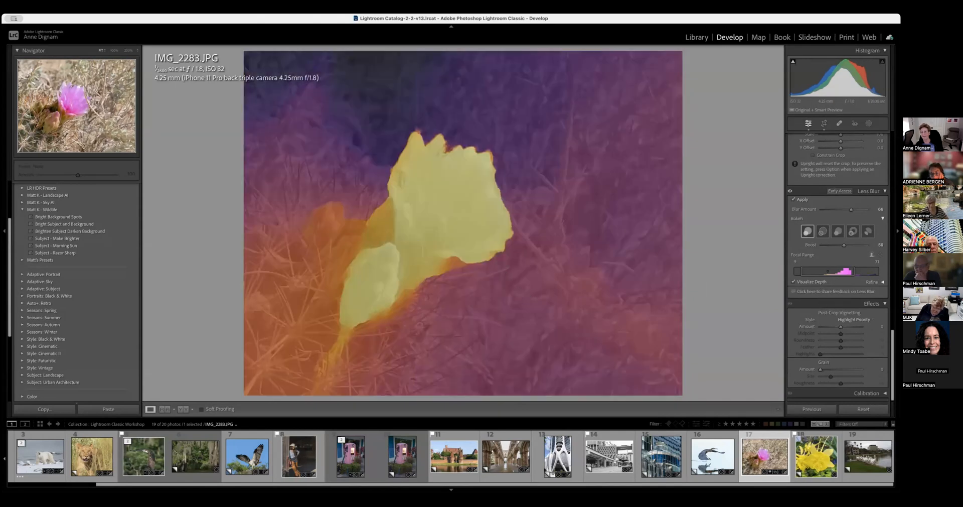
{"action": "left_click", "coordinate": [876, 282]}
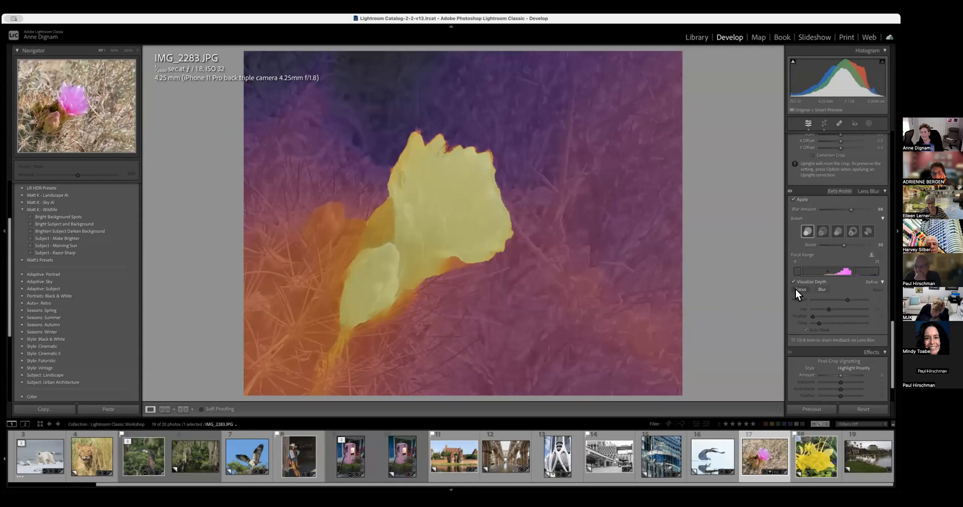
{"action": "left_click", "coordinate": [800, 288]}
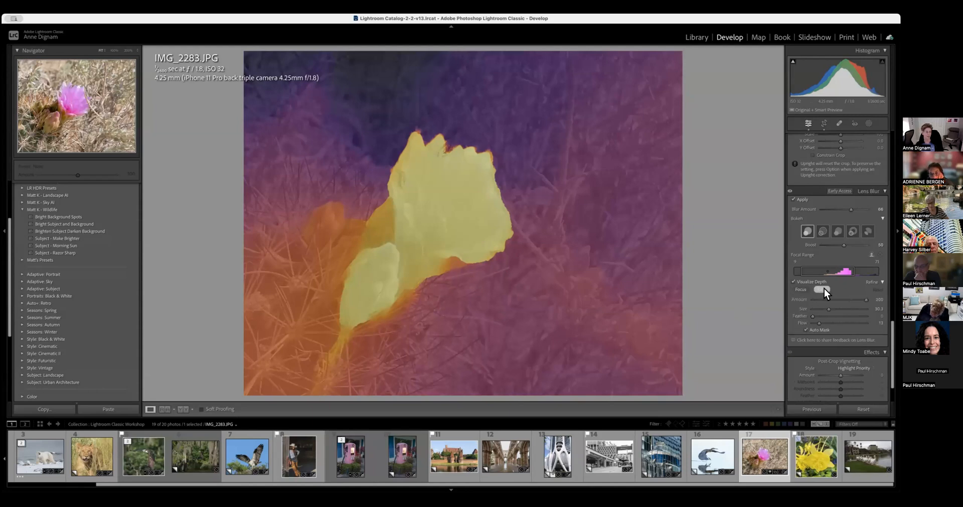
{"action": "left_click", "coordinate": [793, 200]}
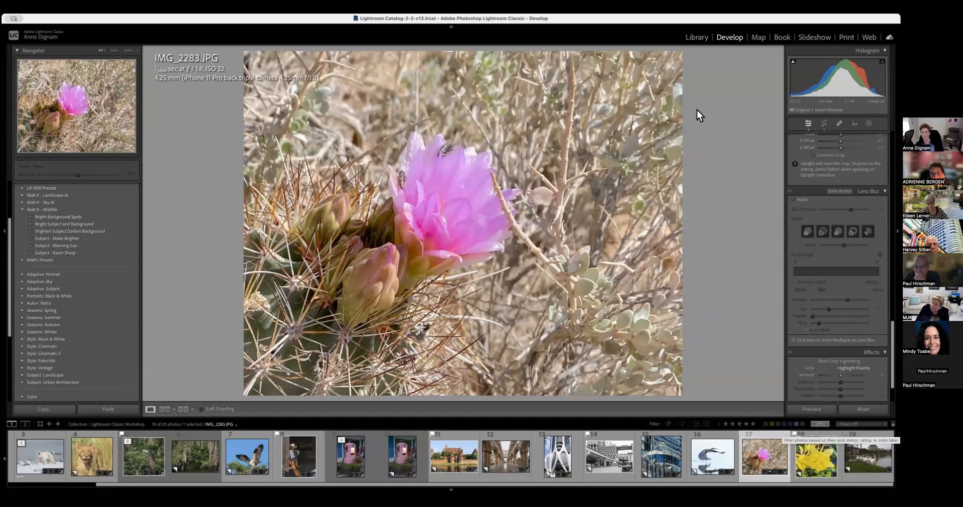
- Crop the cactus photo tighter to a nearly square frame around the pink flower and buds
{"action": "left_click", "coordinate": [824, 123]}
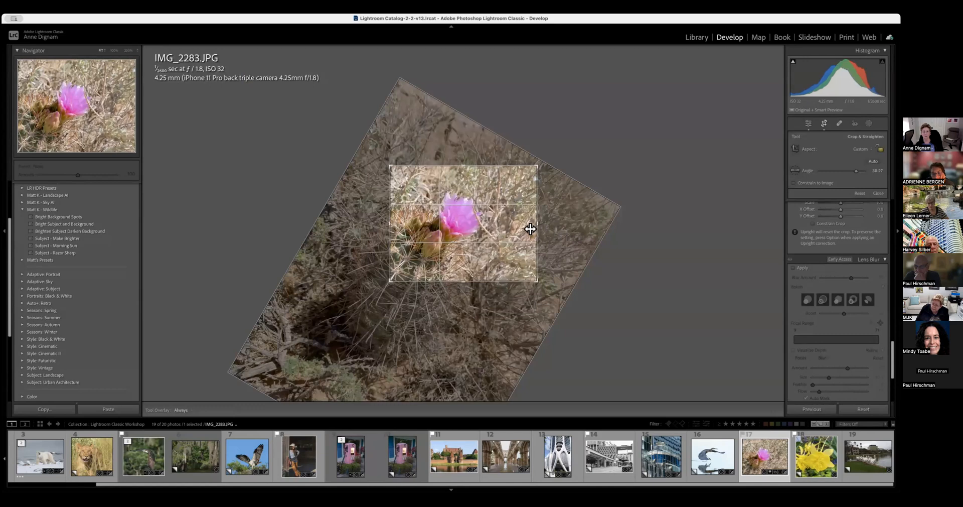
{"action": "left_click_drag", "start_coordinate": [530, 229], "coordinate": [523, 221]}
{"action": "left_click_drag", "start_coordinate": [514, 170], "coordinate": [512, 176]}
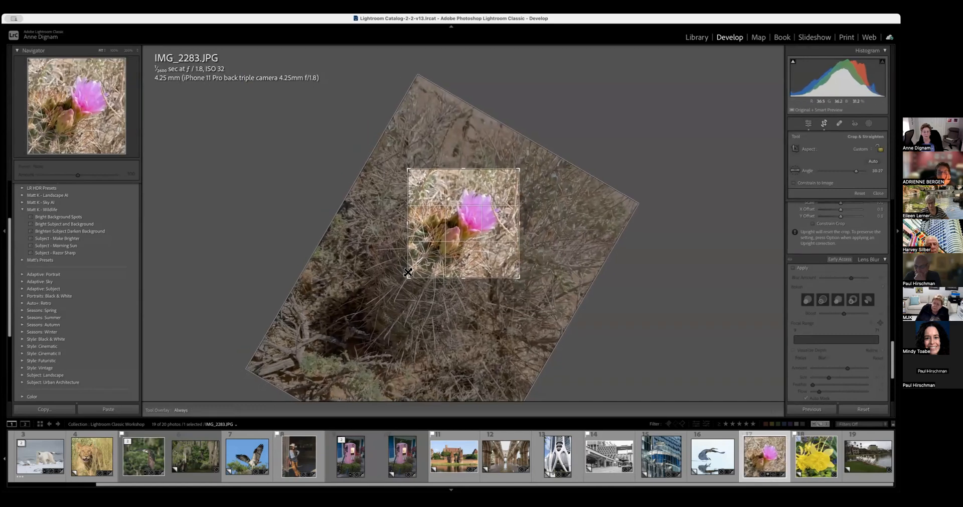
{"action": "left_click_drag", "start_coordinate": [408, 272], "coordinate": [413, 269]}
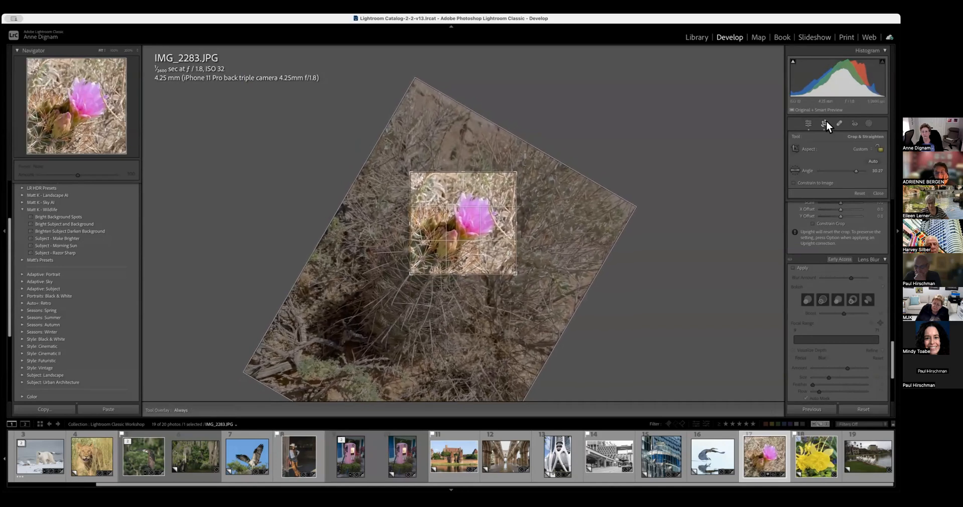
{"action": "left_click", "coordinate": [824, 125]}
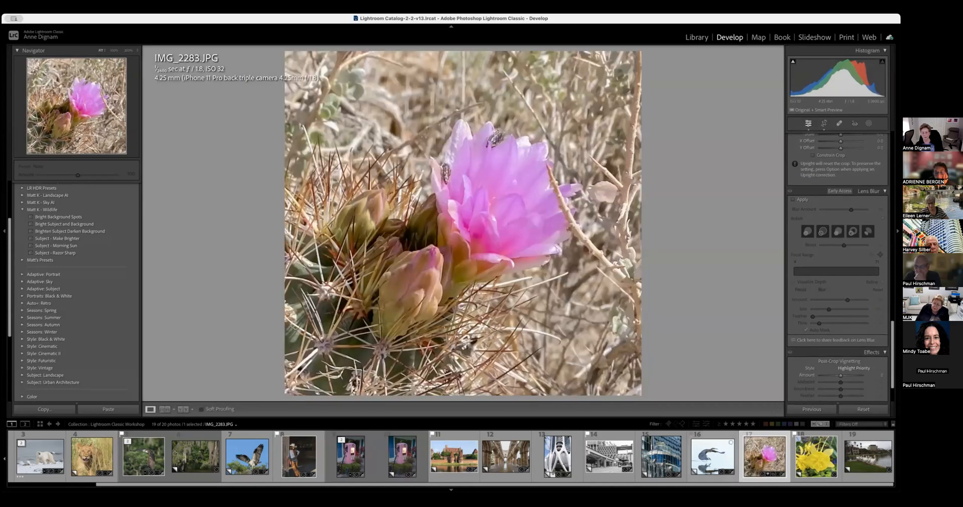
- Crop the yellow flower photo to exclude most of the left-hand bloom and rotate it clockwise by about 5 degrees
{"action": "left_click", "coordinate": [828, 464]}
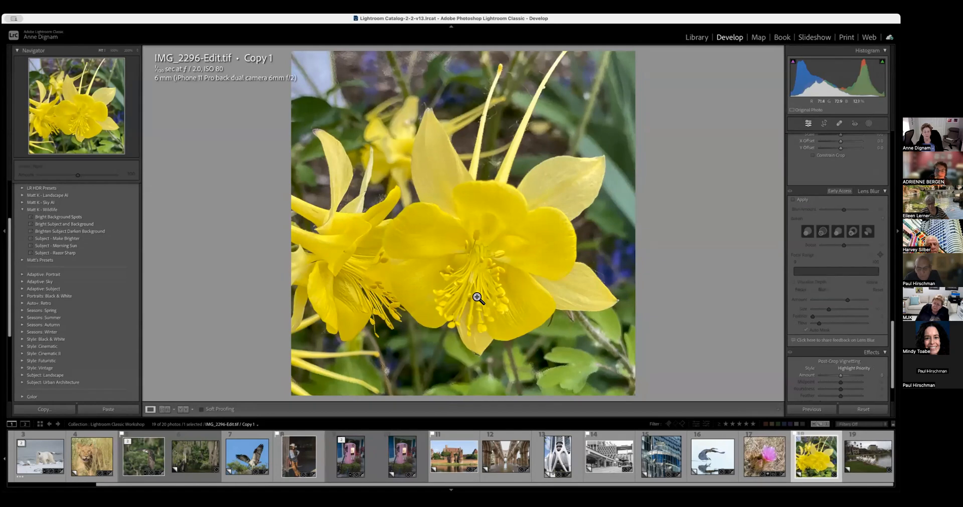
{"action": "left_click", "coordinate": [823, 122]}
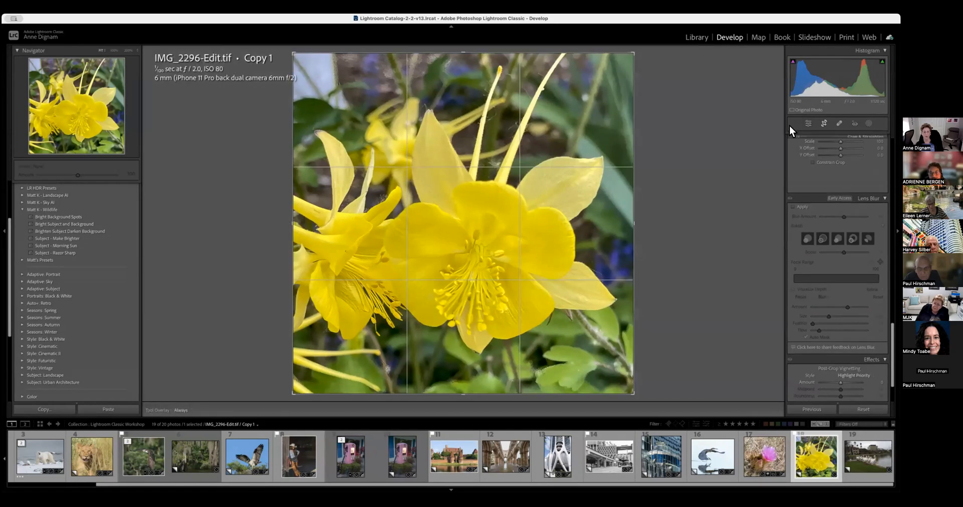
{"action": "left_click_drag", "start_coordinate": [293, 224], "coordinate": [346, 235]}
{"action": "left_click_drag", "start_coordinate": [465, 392], "coordinate": [465, 379]}
{"action": "left_click_drag", "start_coordinate": [580, 69], "coordinate": [632, 102]}
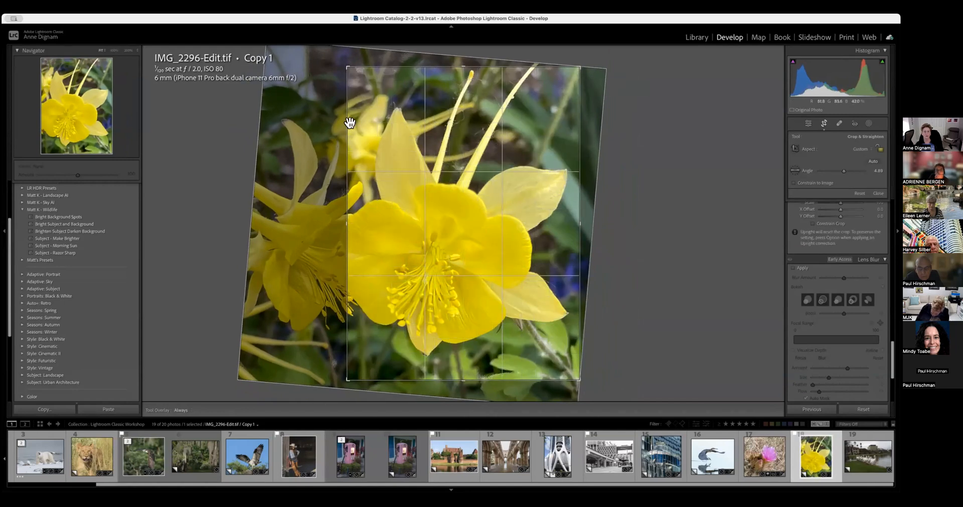
{"action": "left_click", "coordinate": [825, 124]}
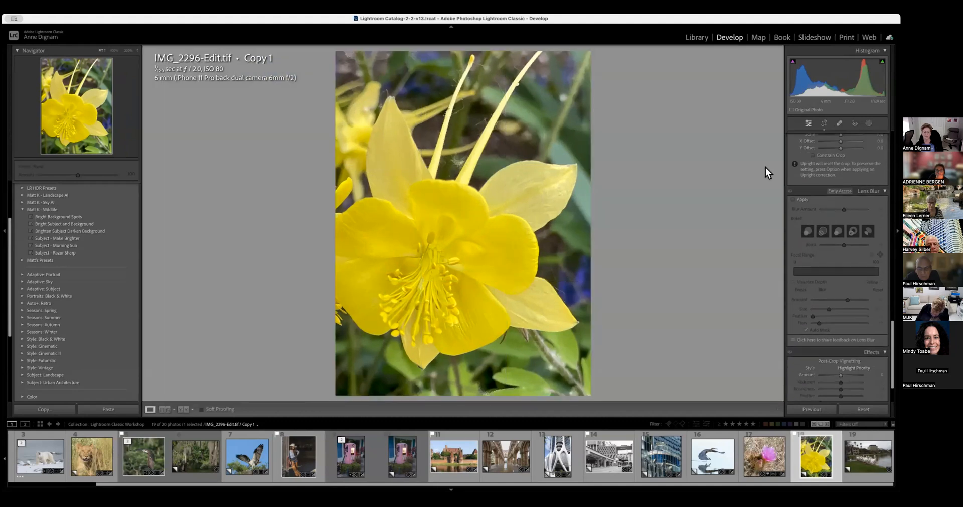
- Tighten the yellow flower photo's crop slightly and apply Auto tone to it
{"action": "left_click", "coordinate": [825, 123]}
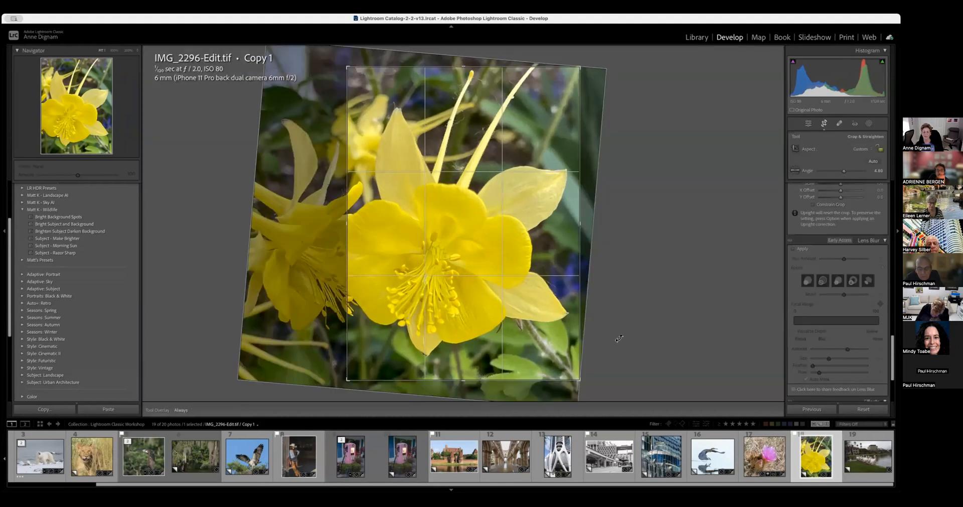
{"action": "left_click_drag", "start_coordinate": [581, 376], "coordinate": [578, 370]}
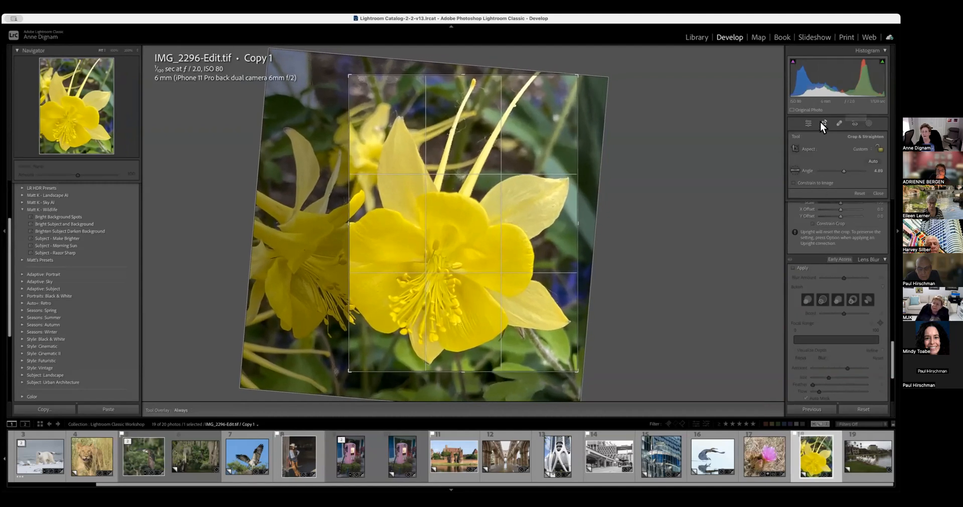
{"action": "left_click", "coordinate": [825, 123]}
{"action": "scroll", "coordinate": [821, 165], "scroll_direction": "up", "scroll_amount": 15}
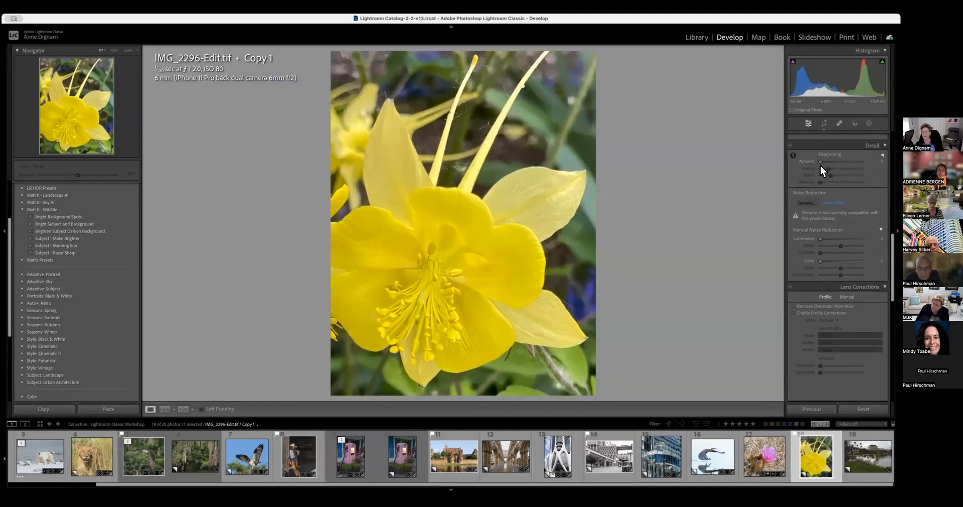
{"action": "left_click", "coordinate": [829, 146]}
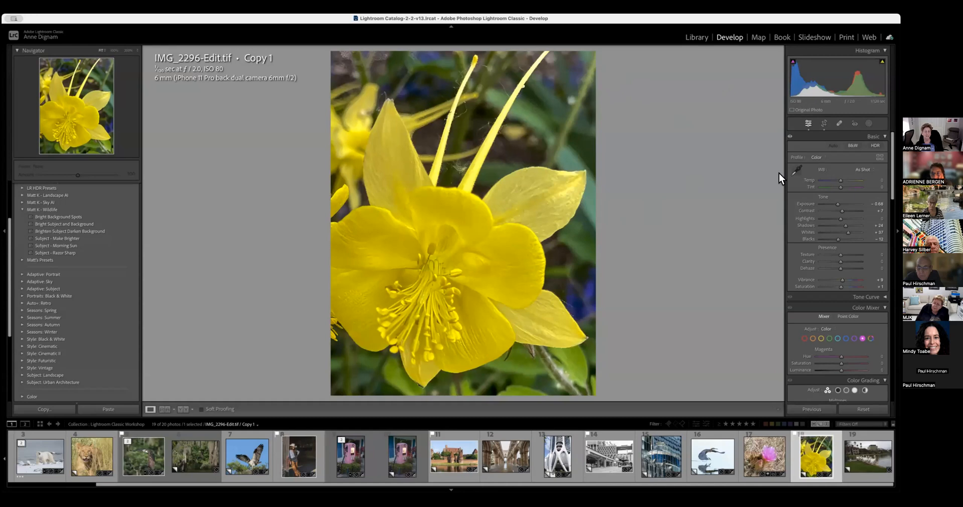
- Apply Lens Blur to the yellow flower photo with a blur amount of about 87
{"action": "scroll", "coordinate": [837, 276], "scroll_direction": "down", "scroll_amount": 10}
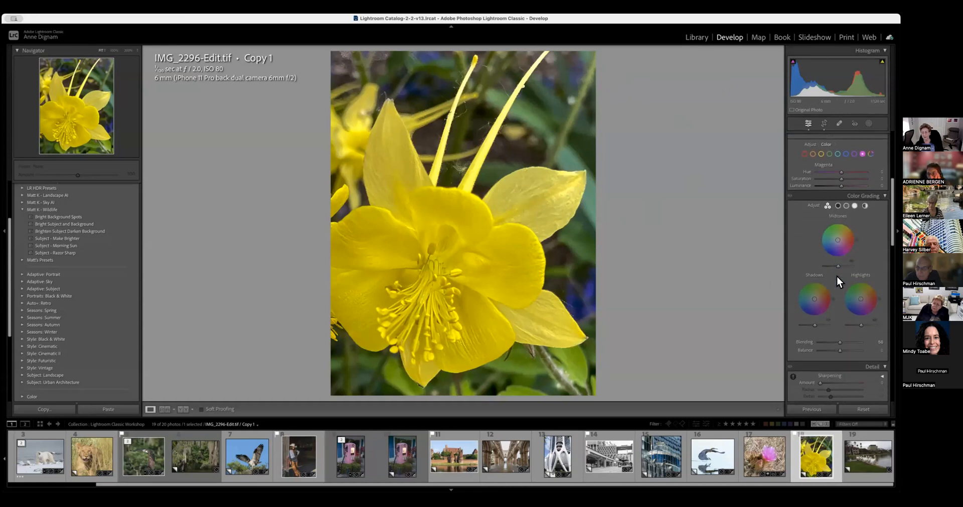
{"action": "scroll", "coordinate": [837, 276], "scroll_direction": "down", "scroll_amount": 10}
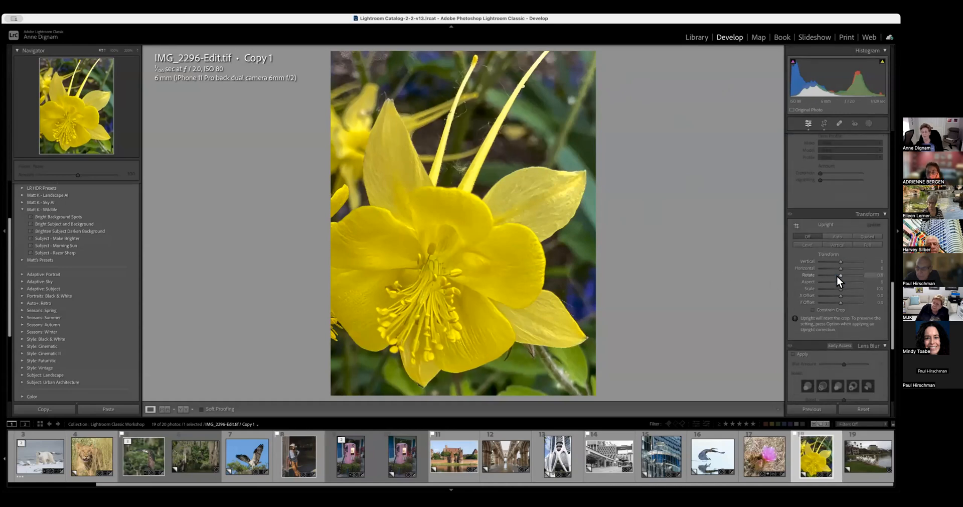
{"action": "scroll", "coordinate": [837, 276], "scroll_direction": "down", "scroll_amount": 1}
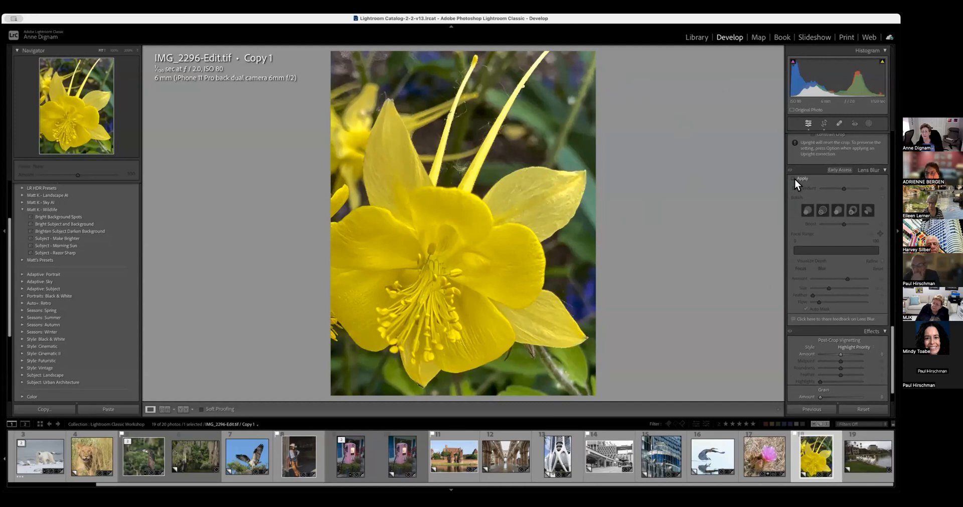
{"action": "left_click", "coordinate": [792, 178]}
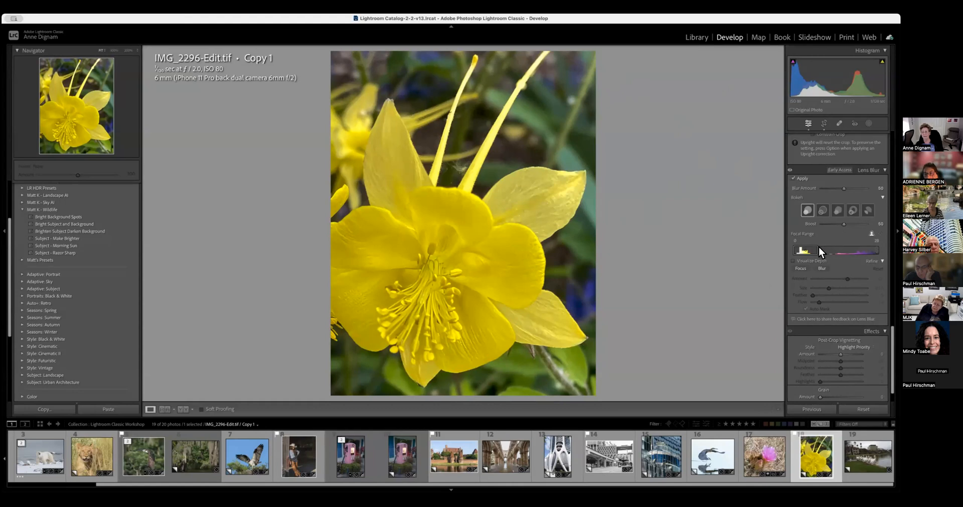
{"action": "left_click_drag", "start_coordinate": [844, 188], "coordinate": [861, 187]}
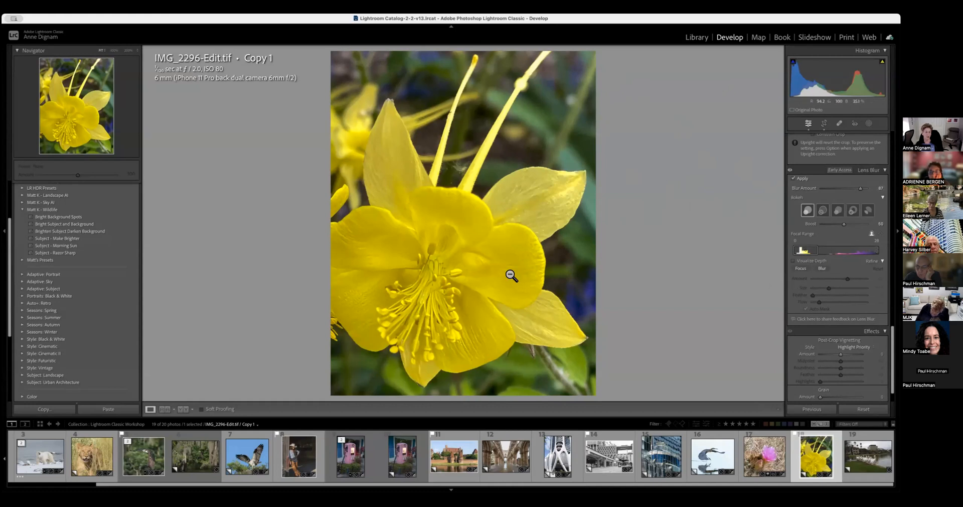
- Adjust the yellow flower photo's green saturation very slightly in the Color Mixer
{"action": "scroll", "coordinate": [834, 211], "scroll_direction": "up", "scroll_amount": 10}
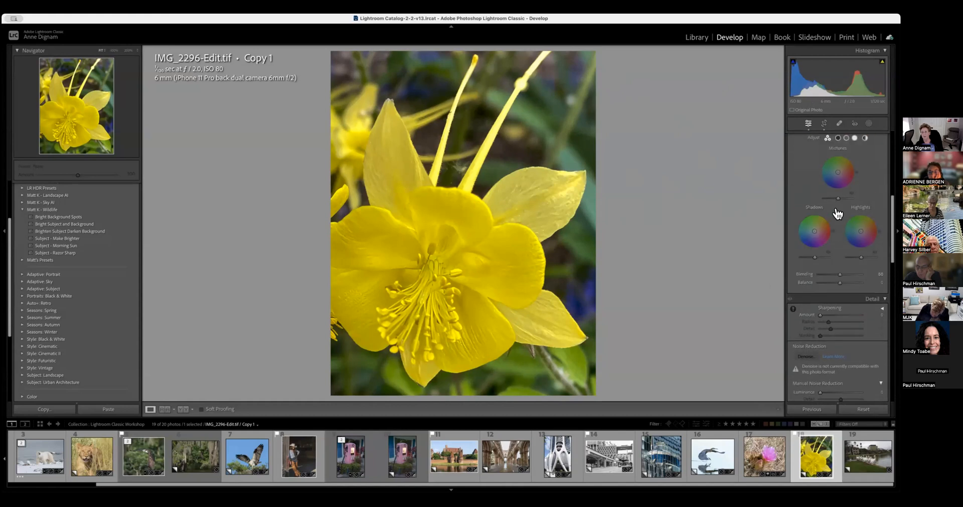
{"action": "scroll", "coordinate": [835, 207], "scroll_direction": "up", "scroll_amount": 5}
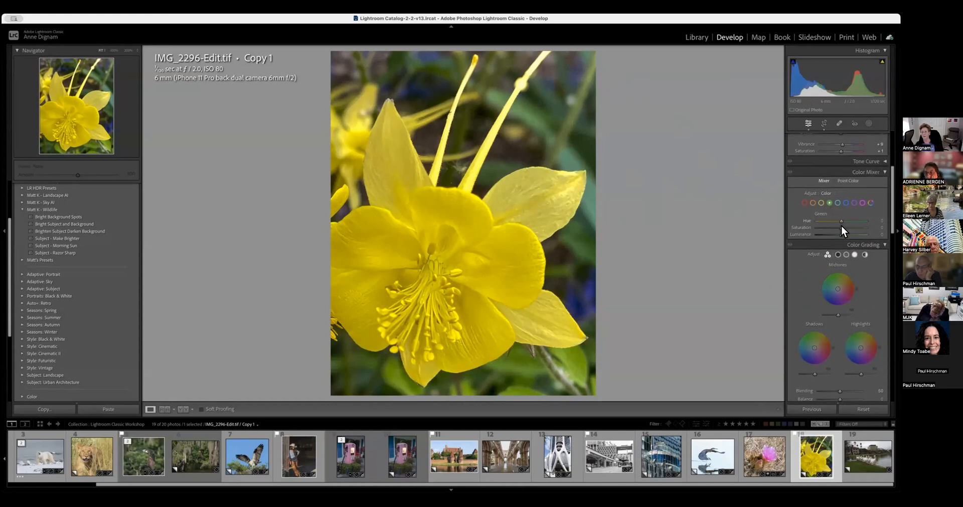
{"action": "mouse_move", "coordinate": [841, 227]}
{"action": "left_mouse_down"}
{"action": "mouse_move", "coordinate": [820, 225]}
{"action": "mouse_move", "coordinate": [841, 224]}
{"action": "left_mouse_up"}
{"action": "scroll", "coordinate": [848, 149], "scroll_direction": "up", "scroll_amount": 5}
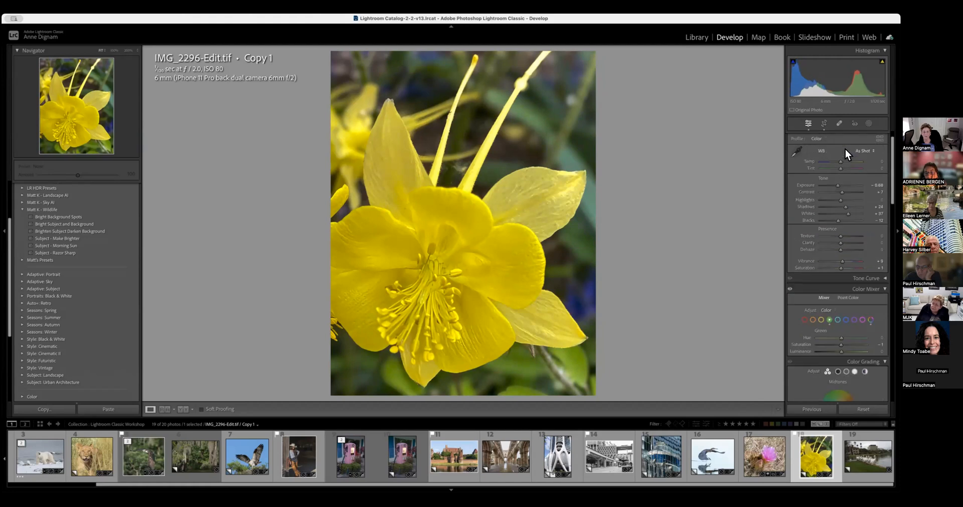
- Mask the yellow flower as the subject and add the rest of its two long upper spurs with object selection
{"action": "key", "text": "shift+w"}
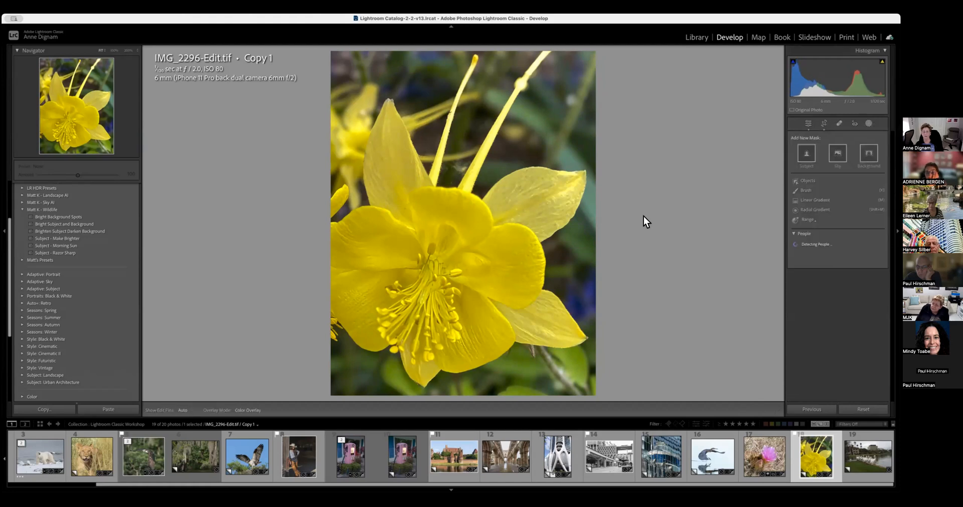
{"action": "left_click", "coordinate": [807, 155]}
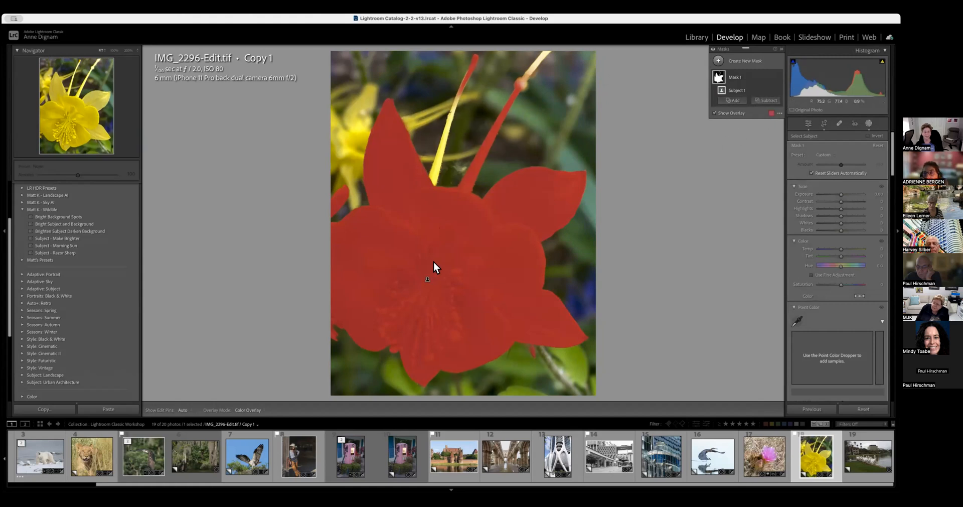
{"action": "left_click", "coordinate": [734, 100]}
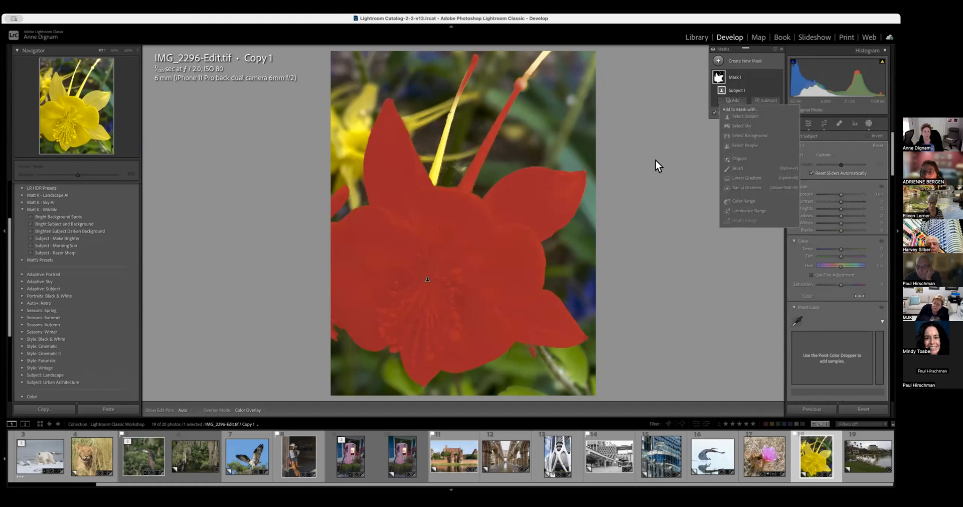
{"action": "left_click", "coordinate": [739, 159]}
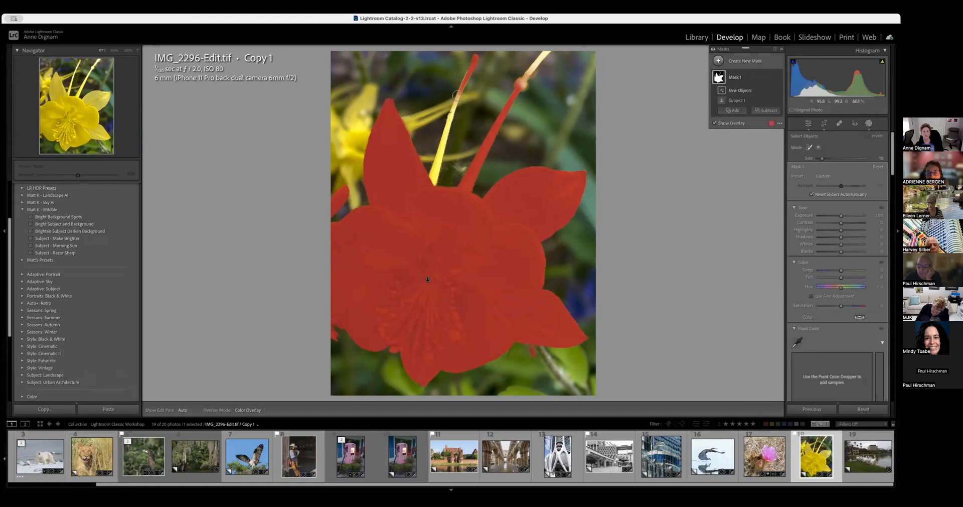
{"action": "left_click_drag", "start_coordinate": [456, 94], "coordinate": [434, 179]}
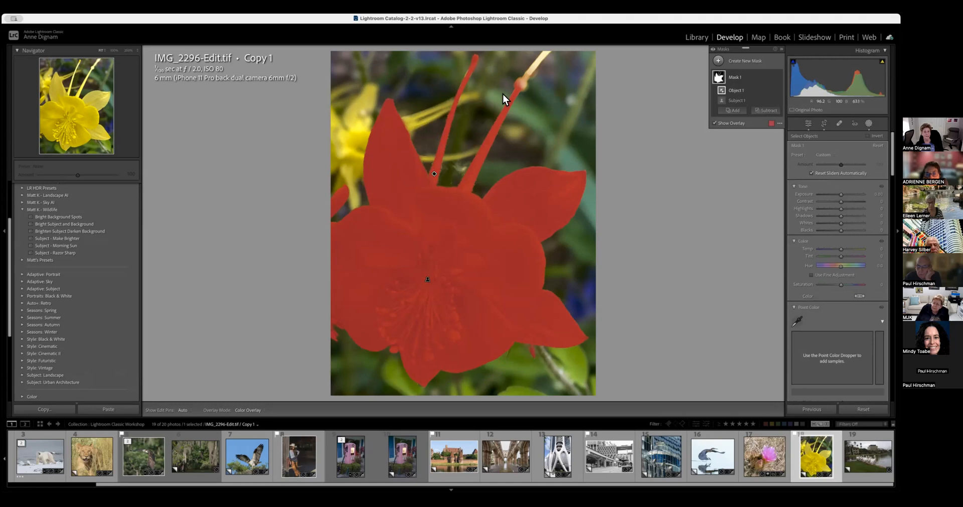
{"action": "left_click", "coordinate": [733, 110]}
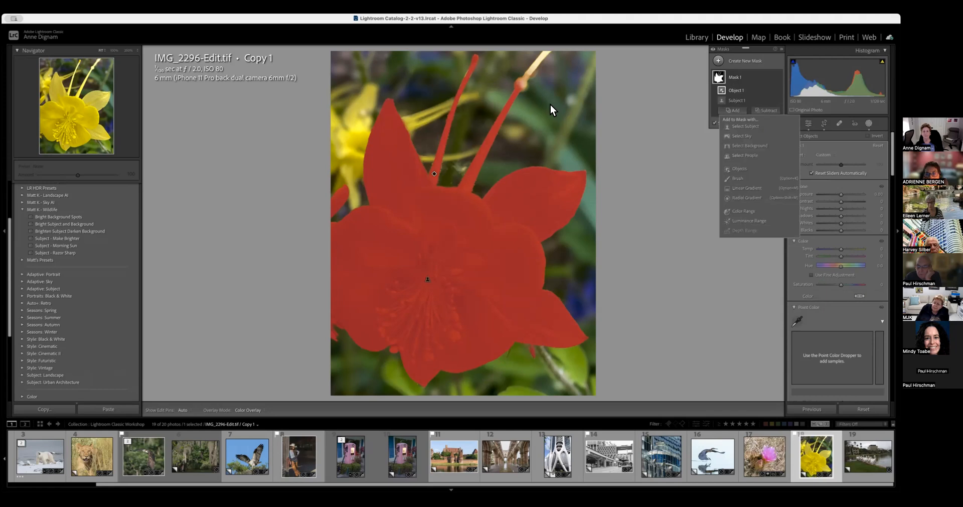
{"action": "left_click", "coordinate": [740, 169]}
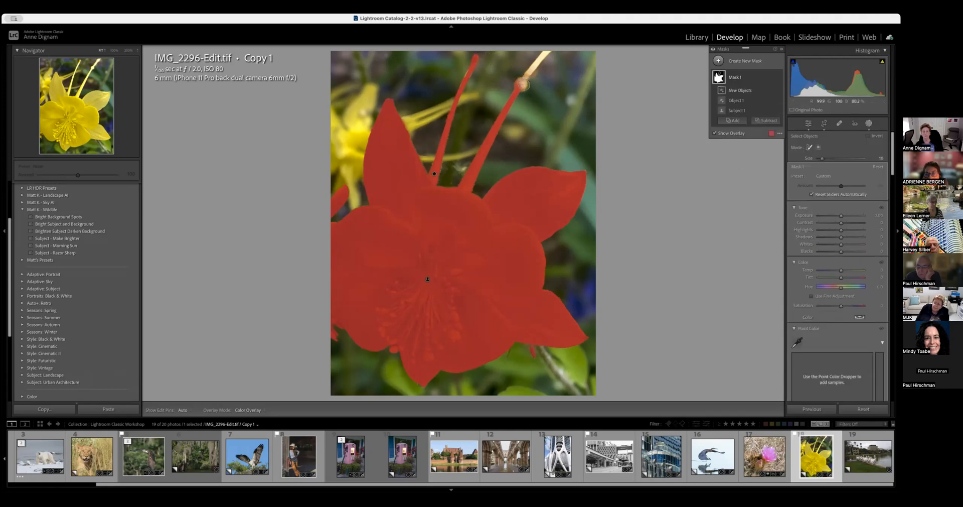
{"action": "left_click_drag", "start_coordinate": [517, 88], "coordinate": [549, 51]}
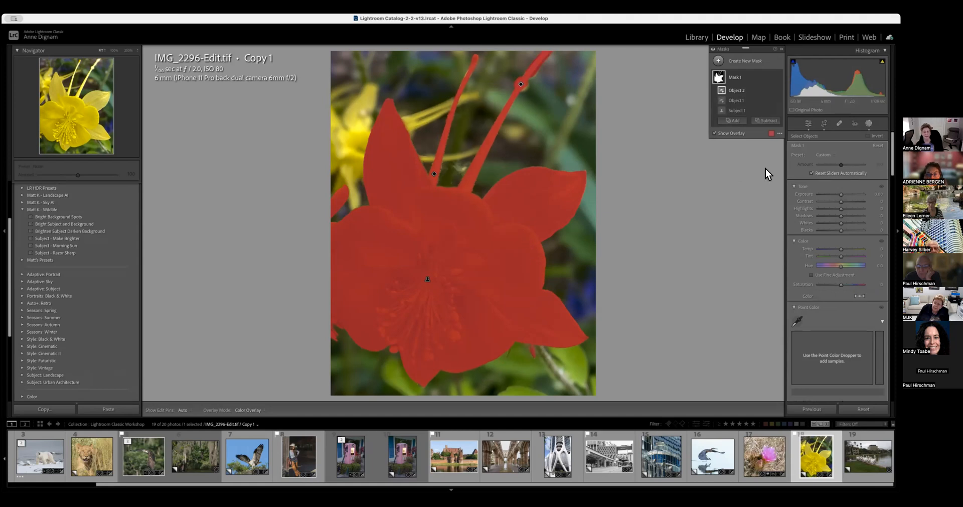
- Invert the flower mask to target the background, and lower its Exposure and Whites until it is nearly black
{"action": "left_click_drag", "start_coordinate": [839, 194], "coordinate": [753, 195]}
{"action": "double_click", "coordinate": [801, 194]}
{"action": "left_click", "coordinate": [772, 76]}
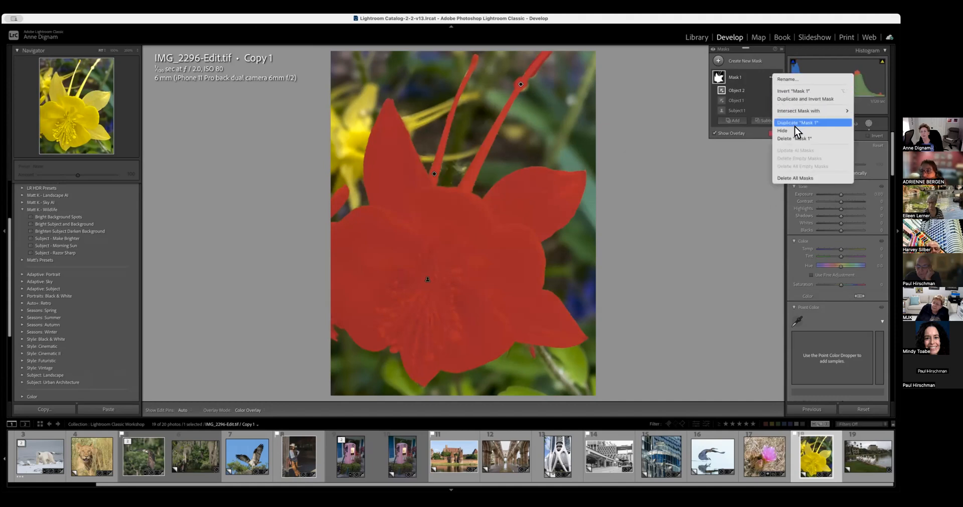
{"action": "left_click", "coordinate": [788, 90]}
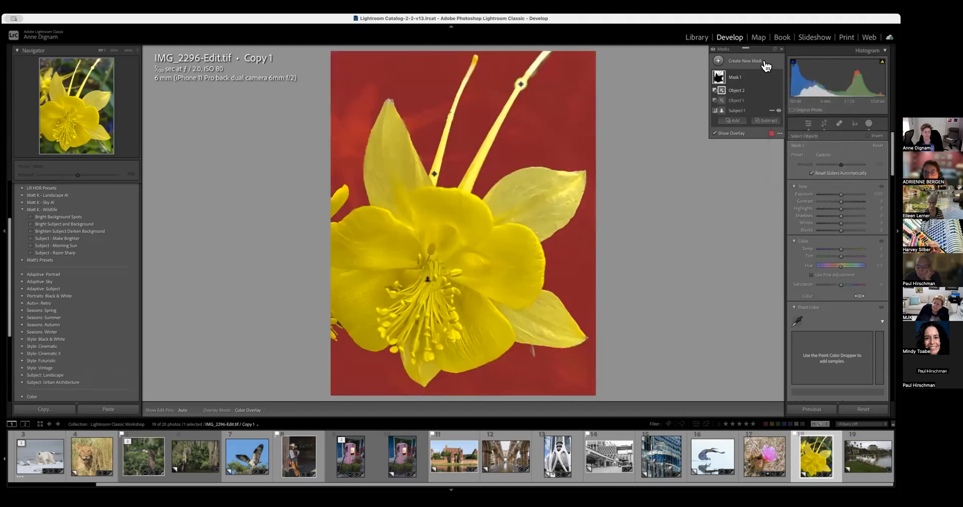
{"action": "left_click_drag", "start_coordinate": [841, 193], "coordinate": [816, 193]}
{"action": "left_click_drag", "start_coordinate": [838, 222], "coordinate": [778, 216]}
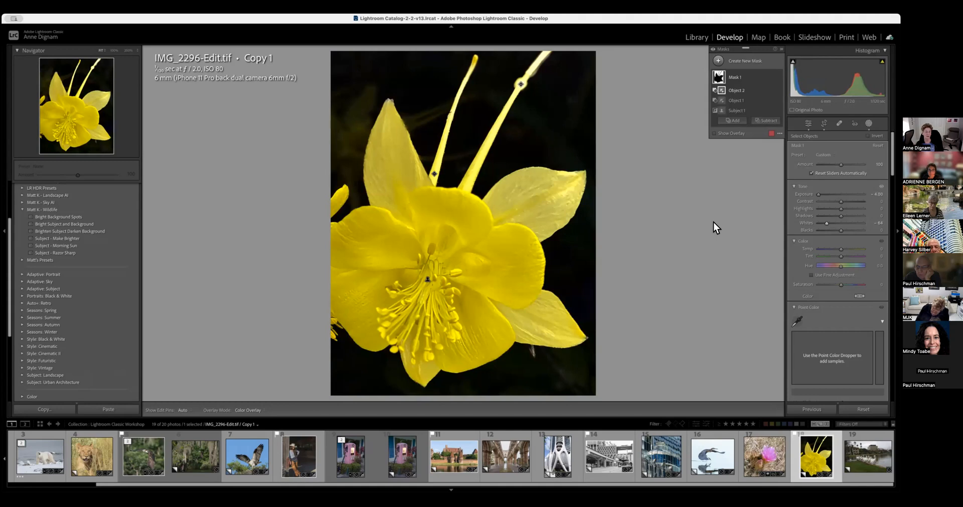
- Tighten the yellow flower photo's crop from the top to trim off the ends of the two long spurs
{"action": "left_click", "coordinate": [824, 123]}
{"action": "left_click_drag", "start_coordinate": [575, 77], "coordinate": [574, 90]}
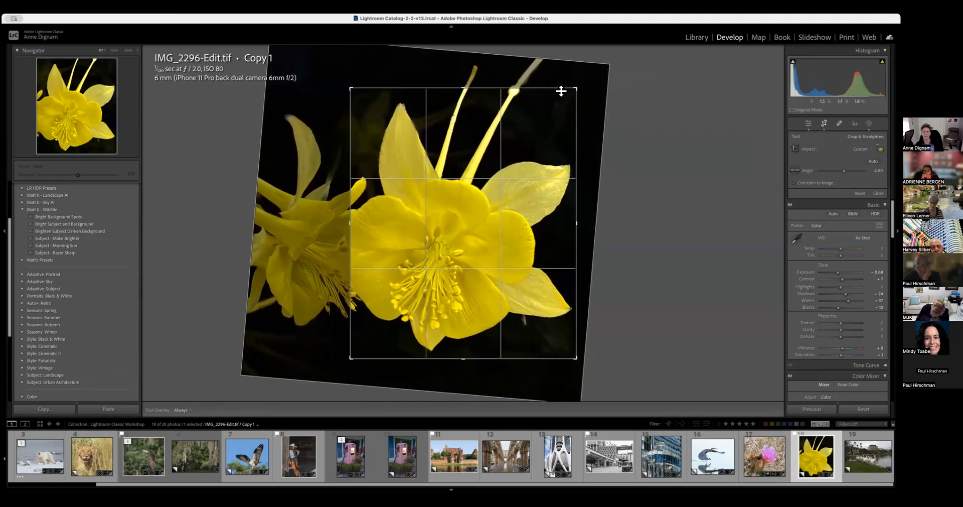
{"action": "left_click_drag", "start_coordinate": [575, 90], "coordinate": [575, 95]}
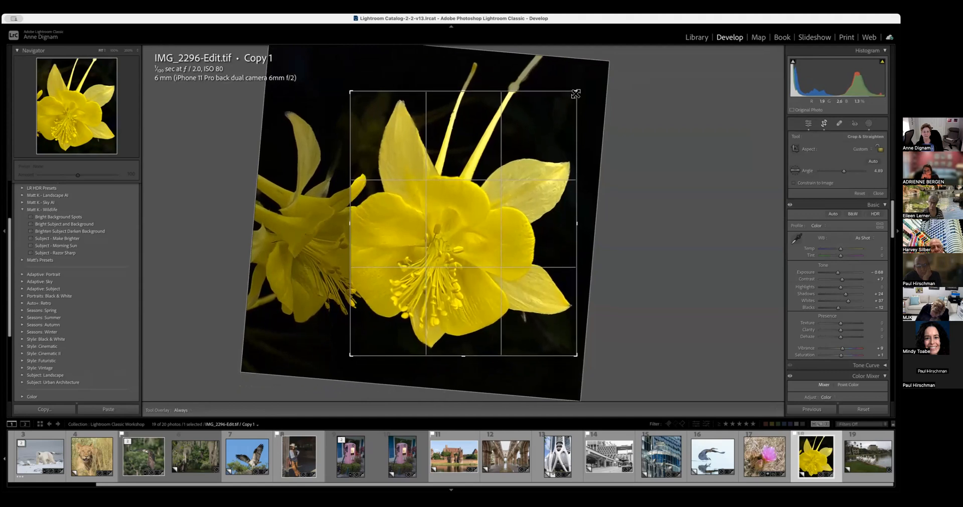
{"action": "left_click", "coordinate": [824, 123]}
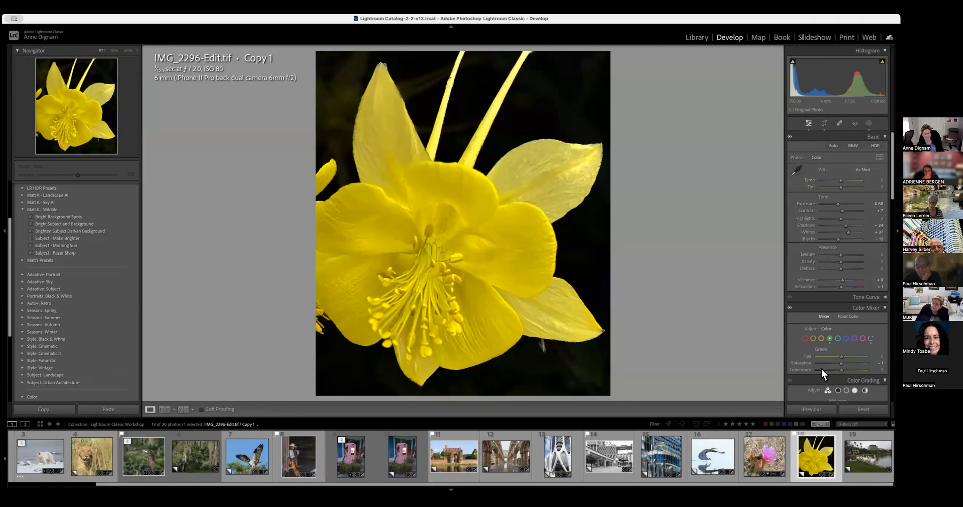
- Open the pelican photo DSC05378 and crop it in from both sides, the top and the bottom around the birds
{"action": "key", "text": "Right"}
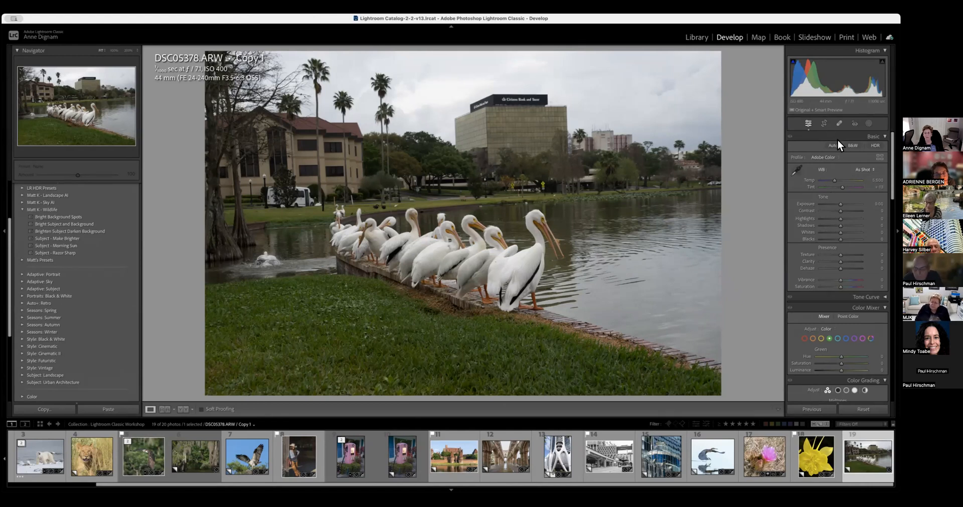
{"action": "left_click", "coordinate": [825, 123]}
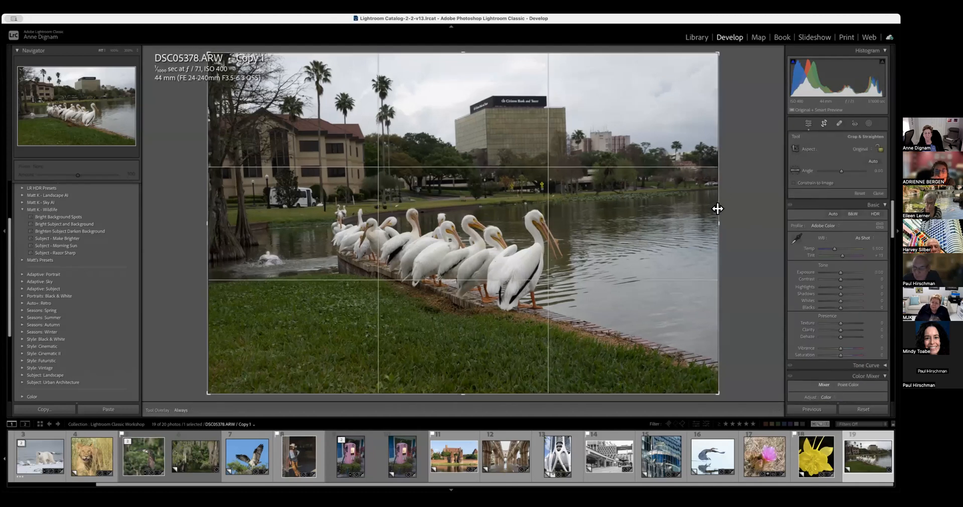
{"action": "left_click_drag", "start_coordinate": [717, 208], "coordinate": [684, 209]}
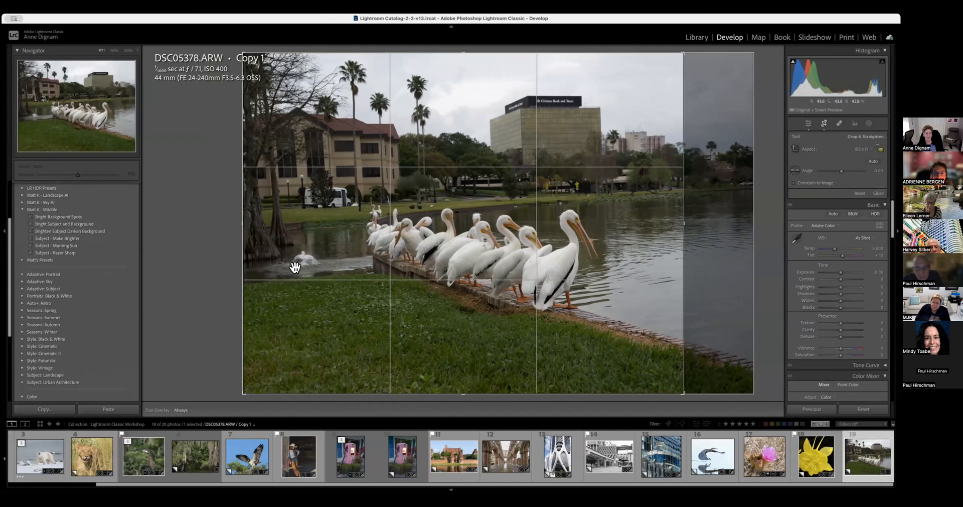
{"action": "left_click_drag", "start_coordinate": [244, 224], "coordinate": [284, 231]}
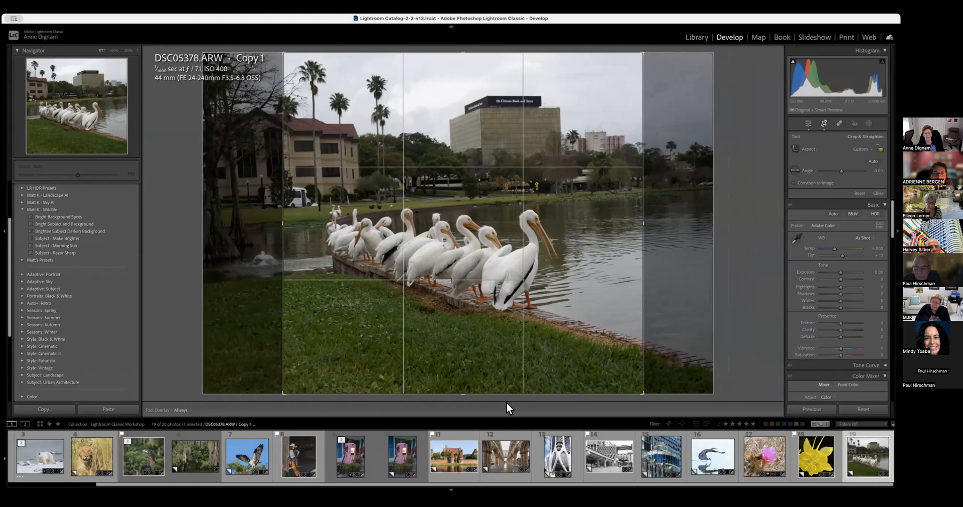
{"action": "left_click_drag", "start_coordinate": [464, 390], "coordinate": [467, 376]}
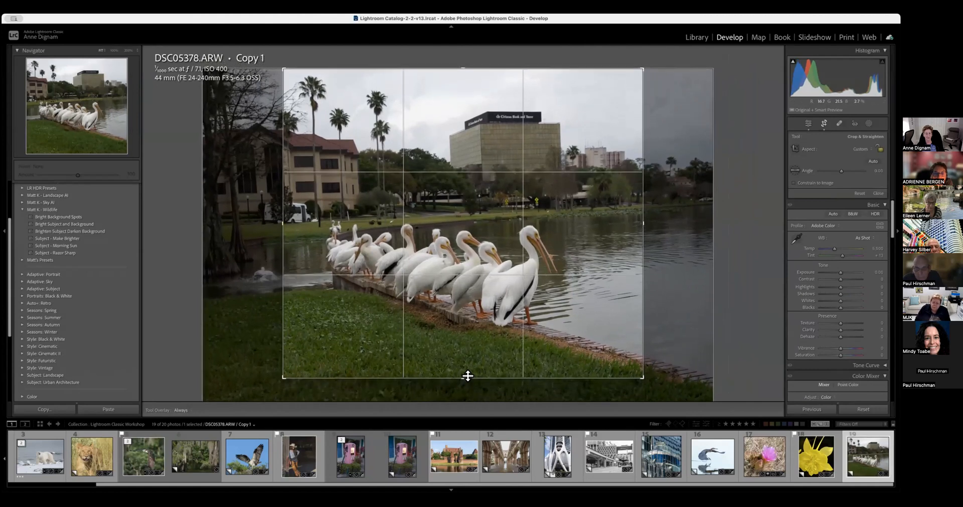
{"action": "left_click_drag", "start_coordinate": [510, 70], "coordinate": [509, 83]}
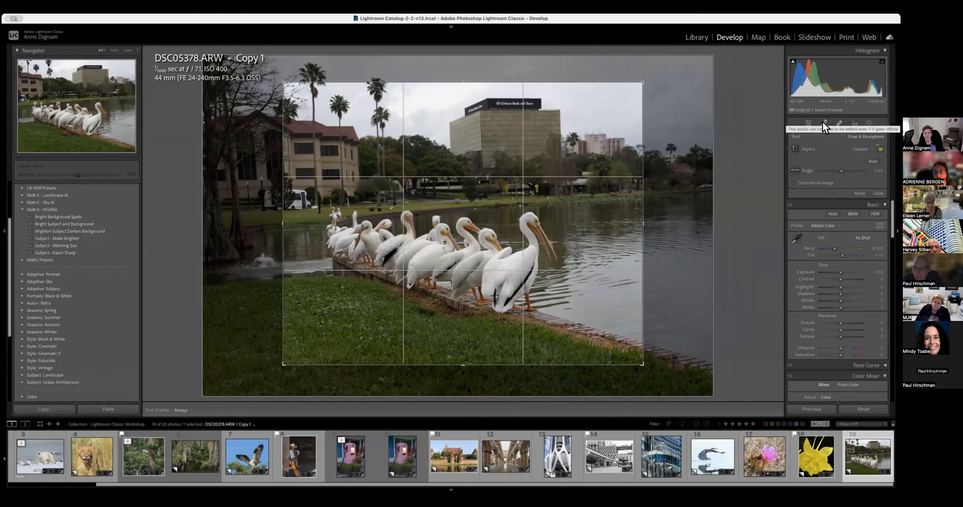
- Straighten the pelican photo by rotating it clockwise about 1.9 degrees and apply the crop
{"action": "left_click_drag", "start_coordinate": [673, 160], "coordinate": [675, 168]}
{"action": "left_click_drag", "start_coordinate": [528, 150], "coordinate": [522, 148]}
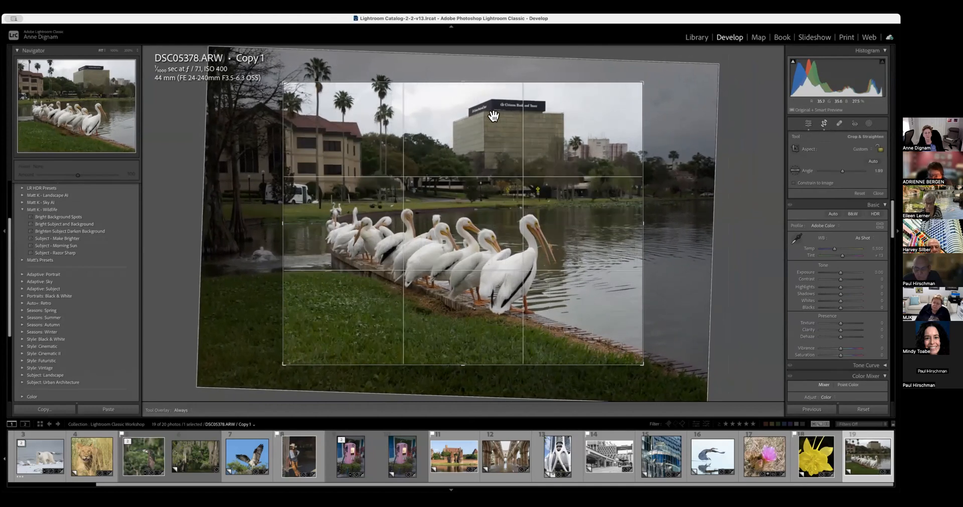
{"action": "left_click_drag", "start_coordinate": [662, 137], "coordinate": [663, 136]}
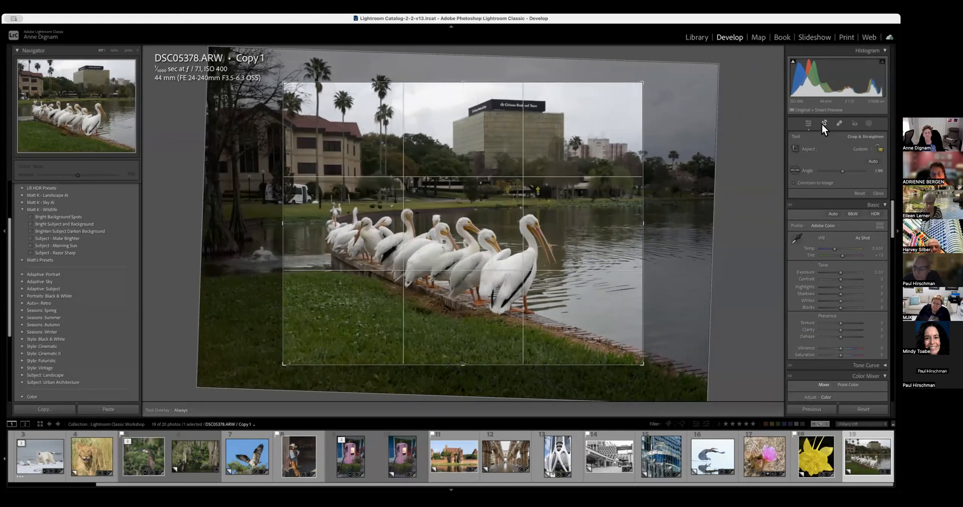
{"action": "left_click", "coordinate": [823, 124]}
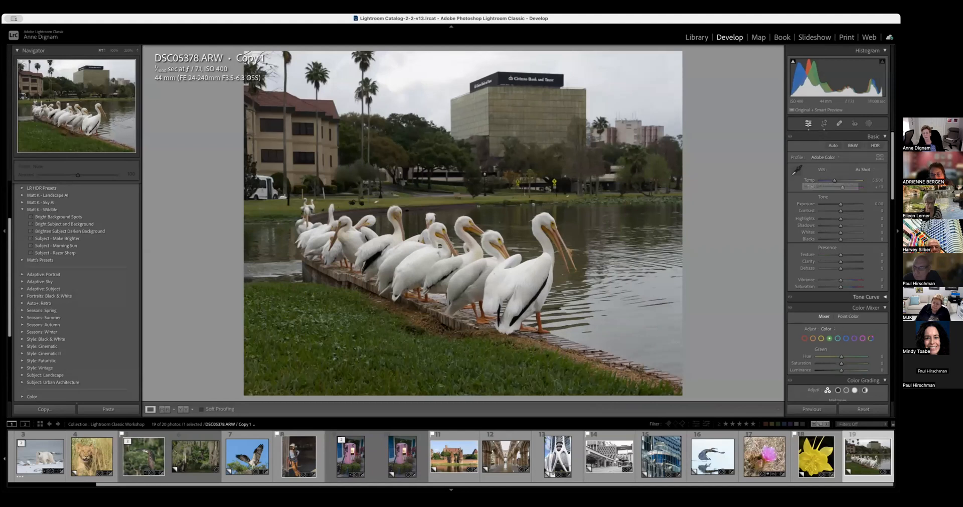
- Apply the Auto Upright correction to the pelican photo and enable lens profile corrections
{"action": "scroll", "coordinate": [838, 261], "scroll_direction": "down", "scroll_amount": 10}
{"action": "scroll", "coordinate": [841, 261], "scroll_direction": "down", "scroll_amount": 8}
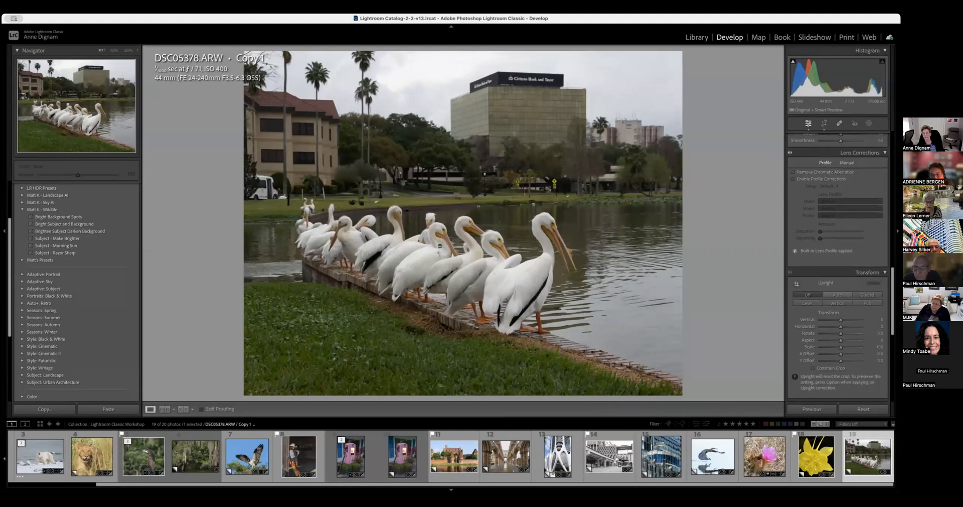
{"action": "left_click", "coordinate": [838, 241]}
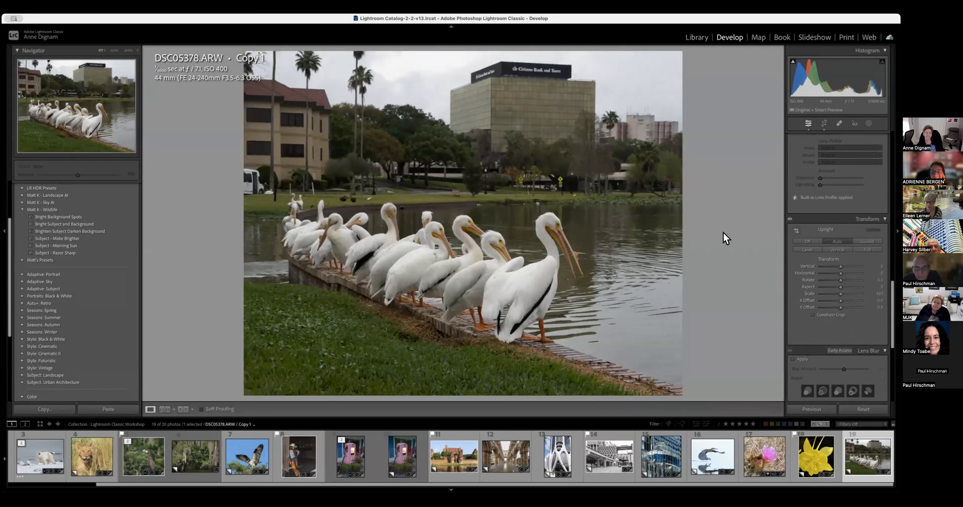
{"action": "scroll", "coordinate": [846, 168], "scroll_direction": "up", "scroll_amount": 3}
{"action": "left_click", "coordinate": [795, 253]}
{"action": "left_click", "coordinate": [792, 252]}
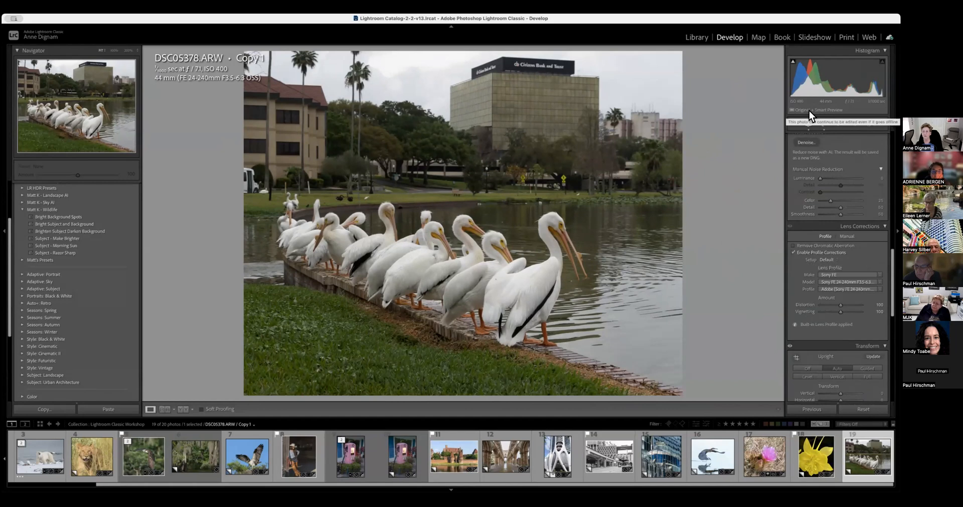
- Apply Auto tone to the pelican photo, raise Blacks to slightly above zero and lower Highlights to about -86
{"action": "scroll", "coordinate": [822, 170], "scroll_direction": "up", "scroll_amount": 8}
{"action": "scroll", "coordinate": [821, 170], "scroll_direction": "up", "scroll_amount": 3}
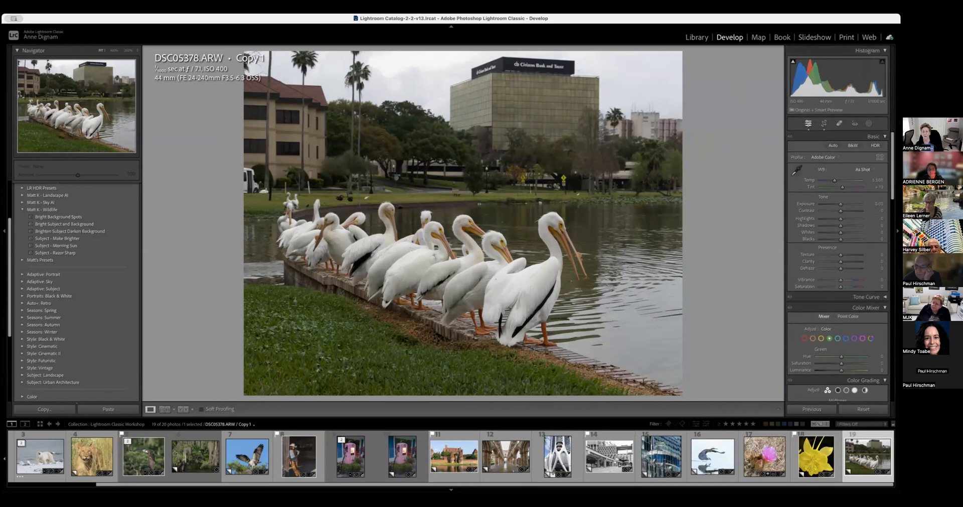
{"action": "left_click", "coordinate": [832, 145]}
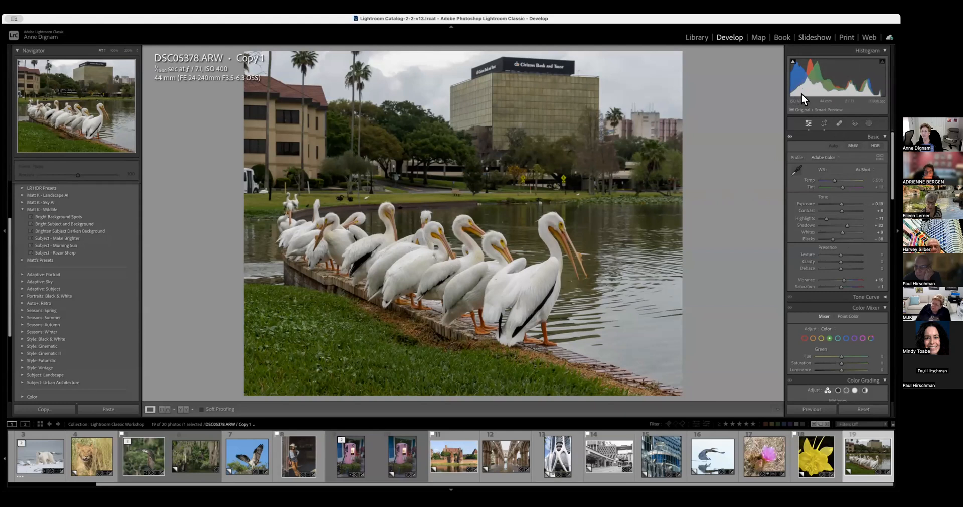
{"action": "key", "text": "alt"}
{"action": "left_click_drag", "start_coordinate": [831, 238], "coordinate": [842, 239]}
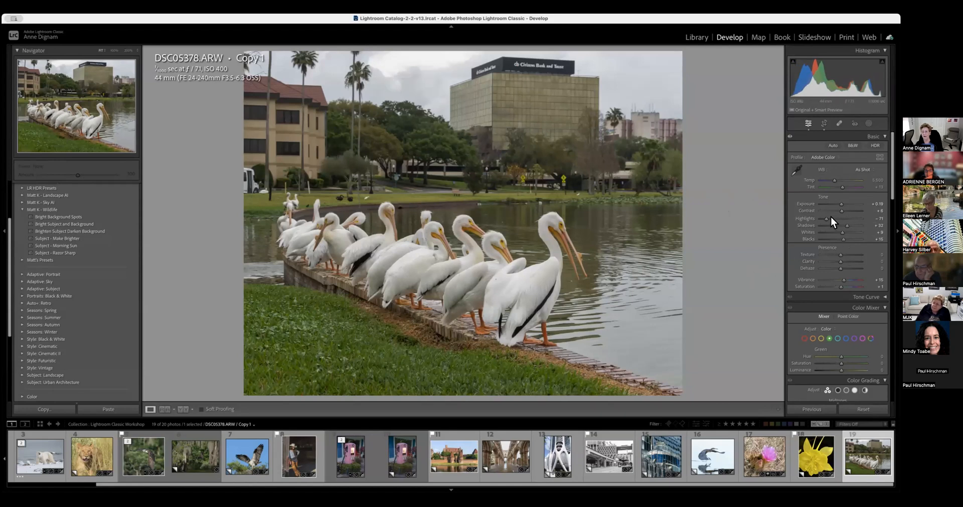
{"action": "left_click_drag", "start_coordinate": [825, 218], "coordinate": [823, 219]}
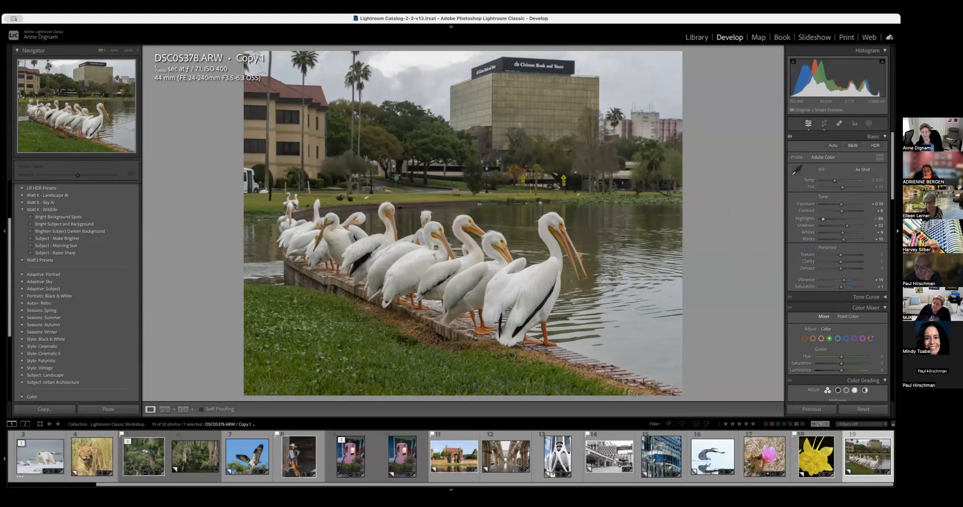
- Set the pelican photo's green saturation to about +27 and green luminance to about +10 in the Color Mixer
{"action": "scroll", "coordinate": [839, 281], "scroll_direction": "down", "scroll_amount": 3}
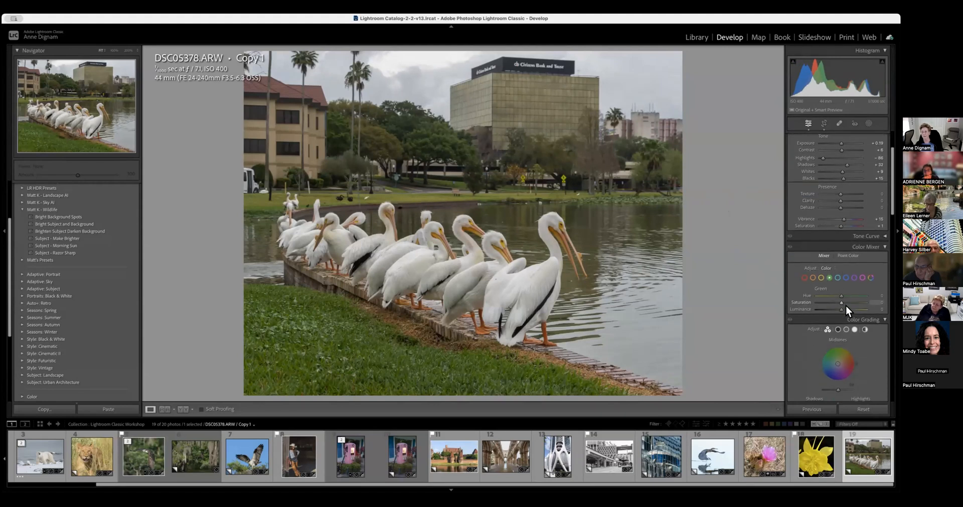
{"action": "mouse_move", "coordinate": [846, 302]}
{"action": "left_mouse_down"}
{"action": "mouse_move", "coordinate": [836, 303]}
{"action": "mouse_move", "coordinate": [847, 303]}
{"action": "left_mouse_up"}
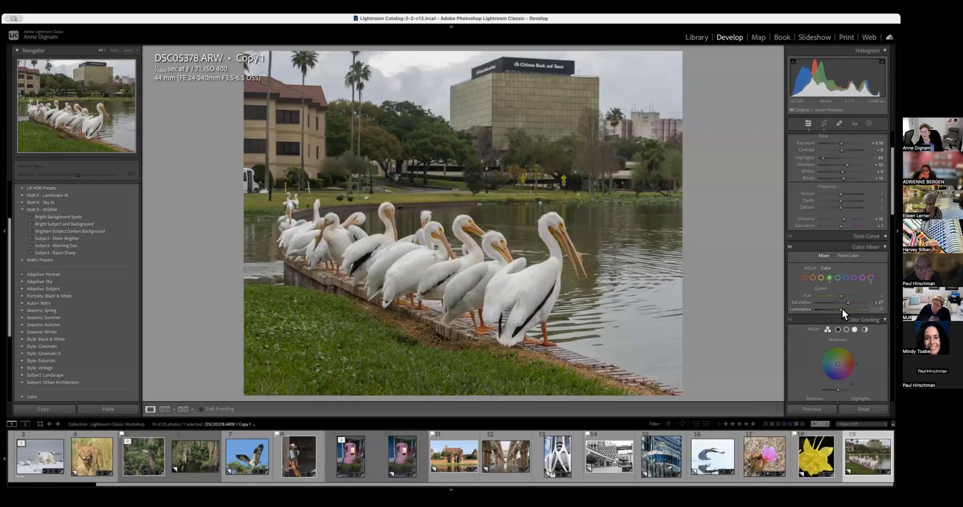
{"action": "left_click_drag", "start_coordinate": [843, 308], "coordinate": [845, 308]}
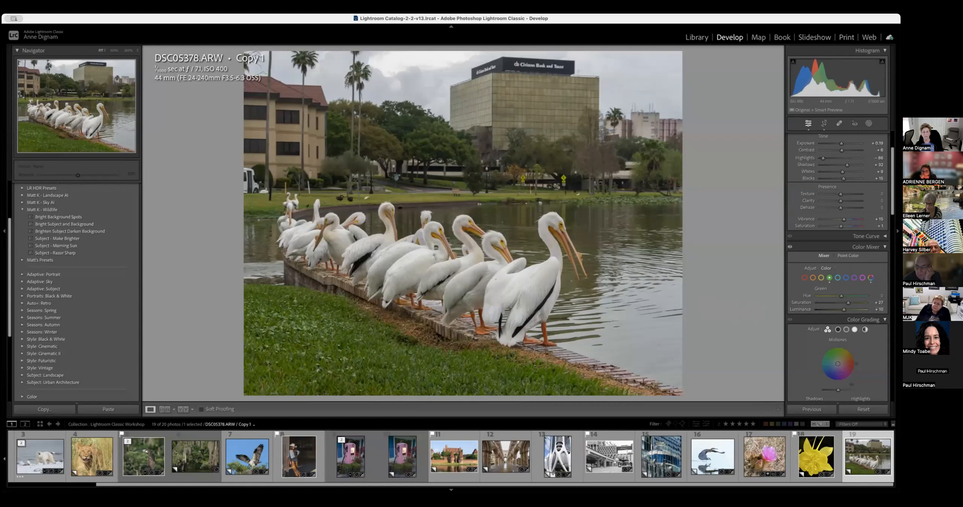
- Create a new brush mask on the pelican photo and paint it over the whole grass area in the foreground
{"action": "key", "text": "shift+w"}
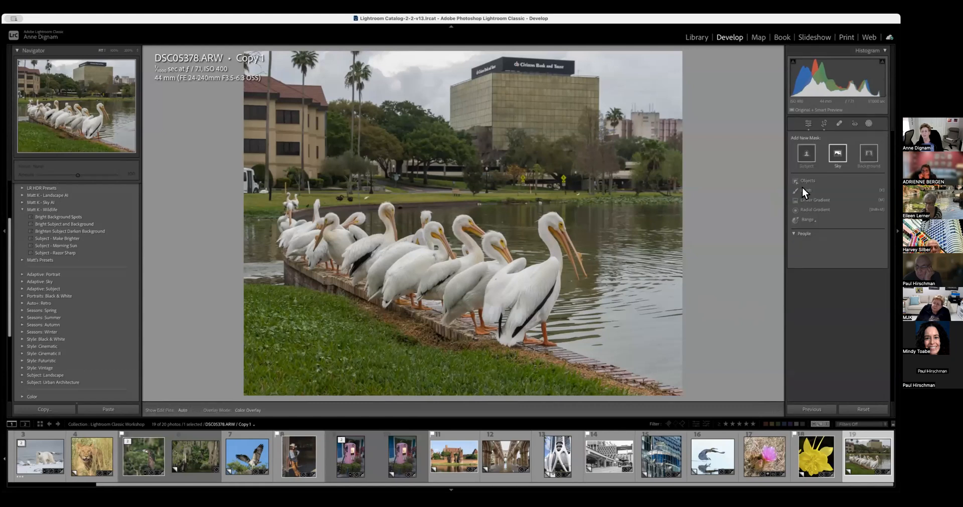
{"action": "left_click", "coordinate": [802, 189]}
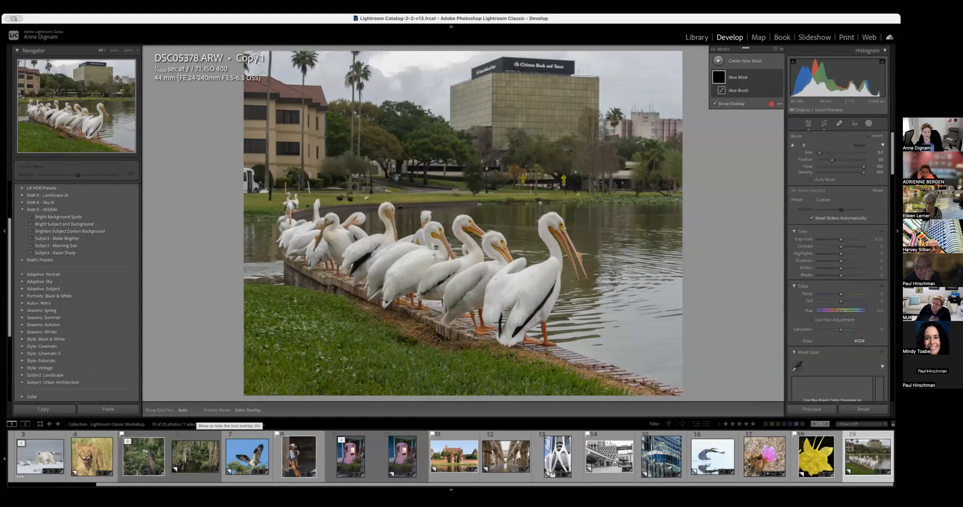
{"action": "scroll", "coordinate": [346, 344], "scroll_direction": "up", "scroll_amount": 4}
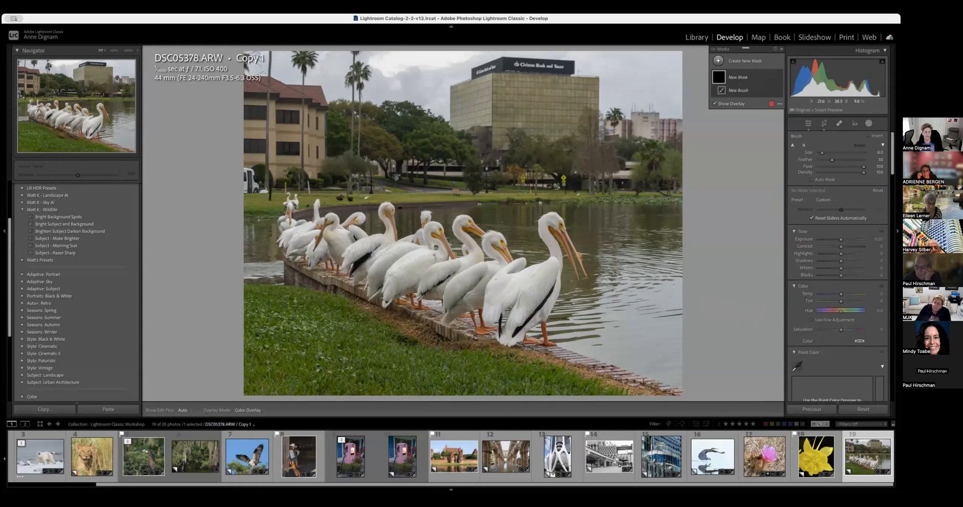
{"action": "scroll", "coordinate": [346, 344], "scroll_direction": "up", "scroll_amount": 1}
{"action": "mouse_move", "coordinate": [312, 363]}
{"action": "left_mouse_down"}
{"action": "mouse_move", "coordinate": [421, 389]}
{"action": "mouse_move", "coordinate": [251, 302]}
{"action": "mouse_move", "coordinate": [371, 341]}
{"action": "mouse_move", "coordinate": [271, 338]}
{"action": "mouse_move", "coordinate": [265, 351]}
{"action": "left_mouse_up"}
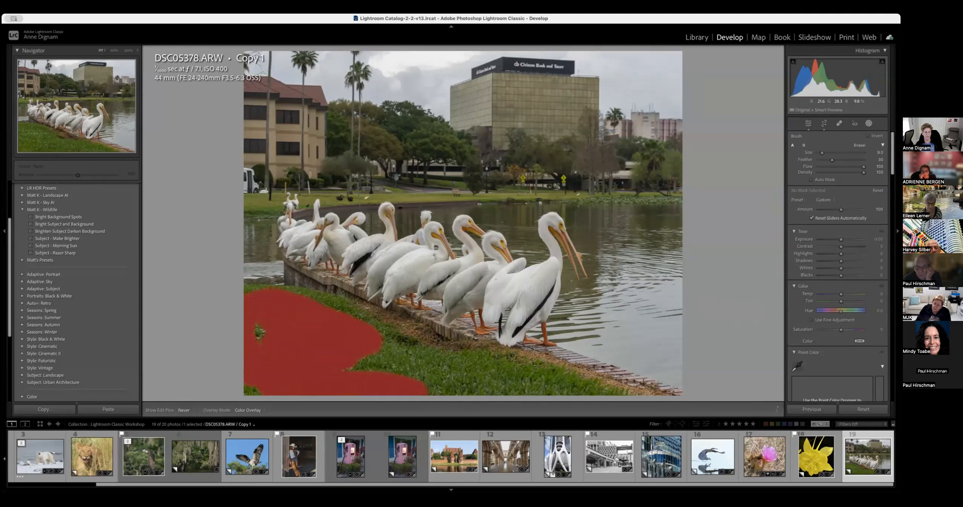
{"action": "mouse_move", "coordinate": [401, 374]}
{"action": "left_mouse_down"}
{"action": "mouse_move", "coordinate": [532, 386]}
{"action": "mouse_move", "coordinate": [311, 299]}
{"action": "mouse_move", "coordinate": [492, 366]}
{"action": "mouse_move", "coordinate": [572, 377]}
{"action": "left_mouse_up"}
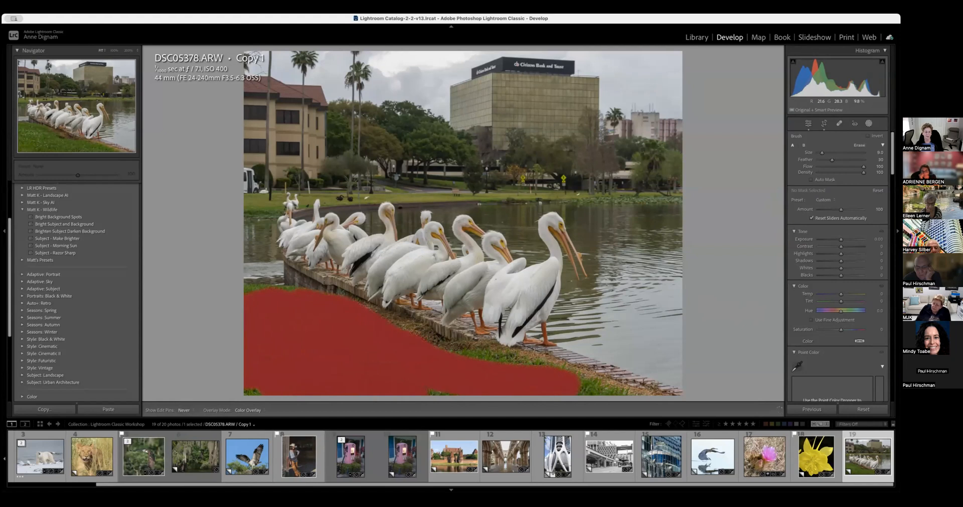
{"action": "left_click_drag", "start_coordinate": [482, 354], "coordinate": [609, 392]}
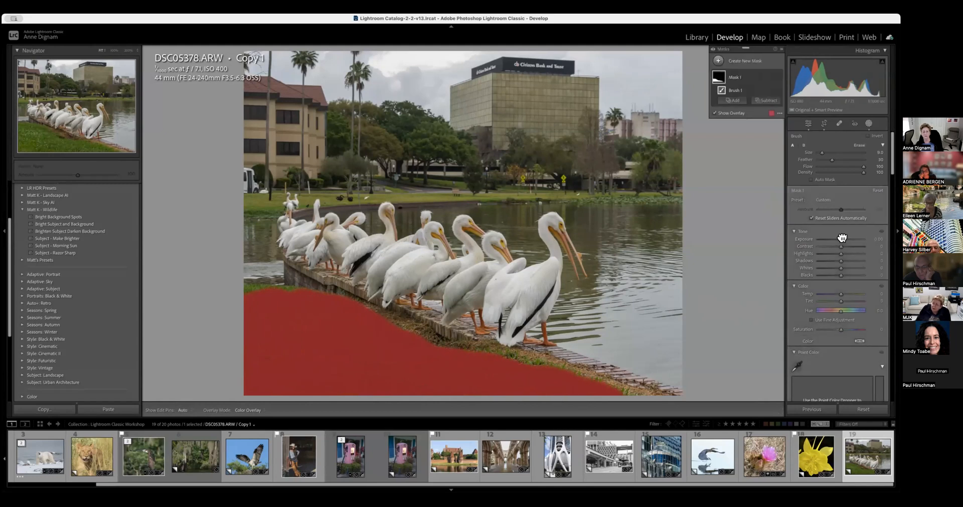
- Try a slight exposure increase on the grass mask, reset it, and show the mask overlay again
{"action": "left_click_drag", "start_coordinate": [842, 238], "coordinate": [844, 237]}
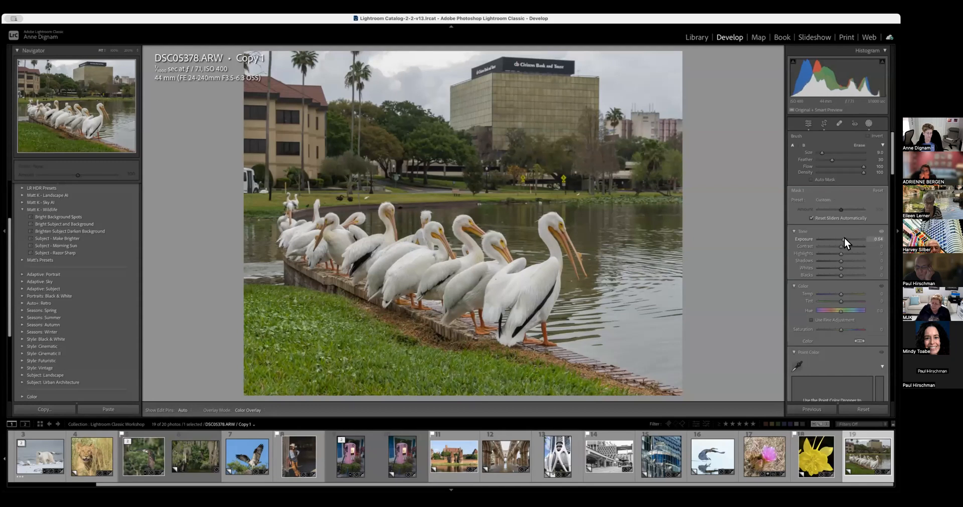
{"action": "double_click", "coordinate": [812, 238]}
{"action": "key", "text": "o"}
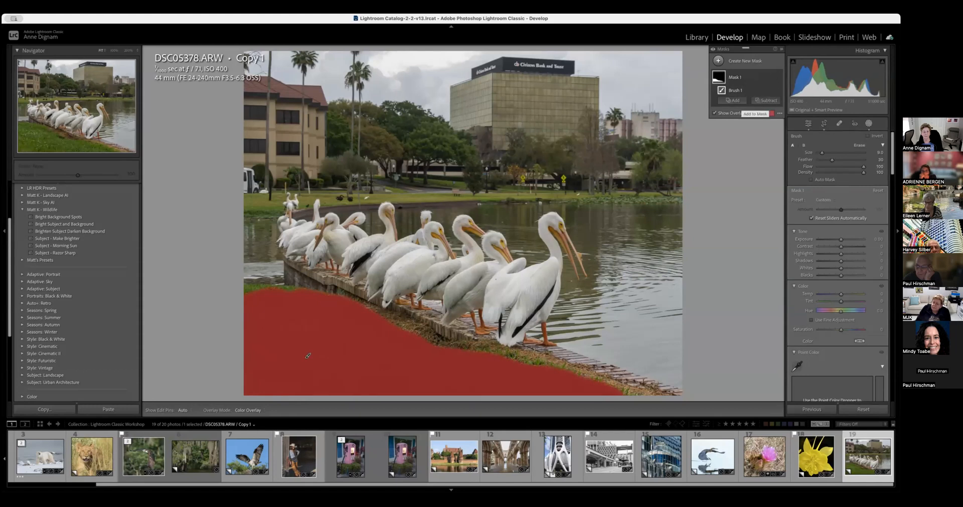
- Delete the grass brush mask from the pelican photo and return to the general adjustments
{"action": "left_click", "coordinate": [772, 77]}
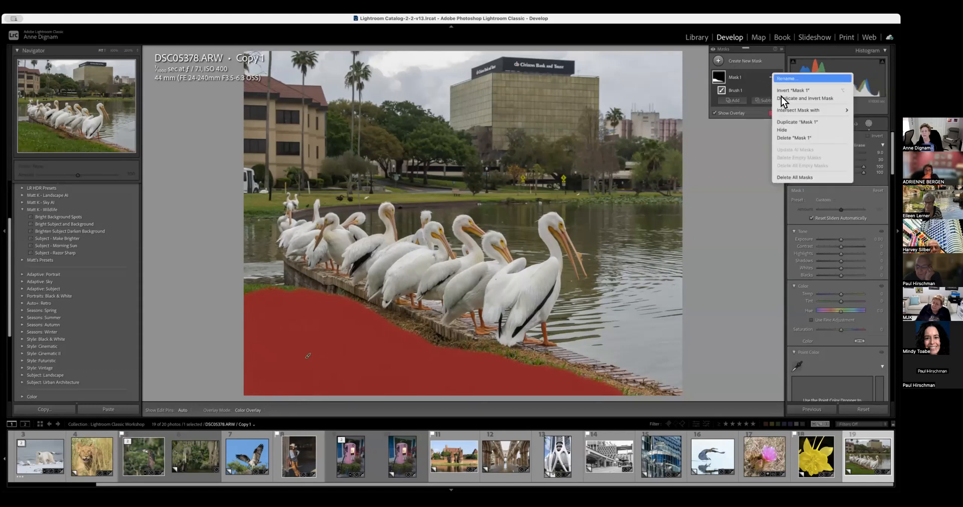
{"action": "left_click", "coordinate": [793, 137]}
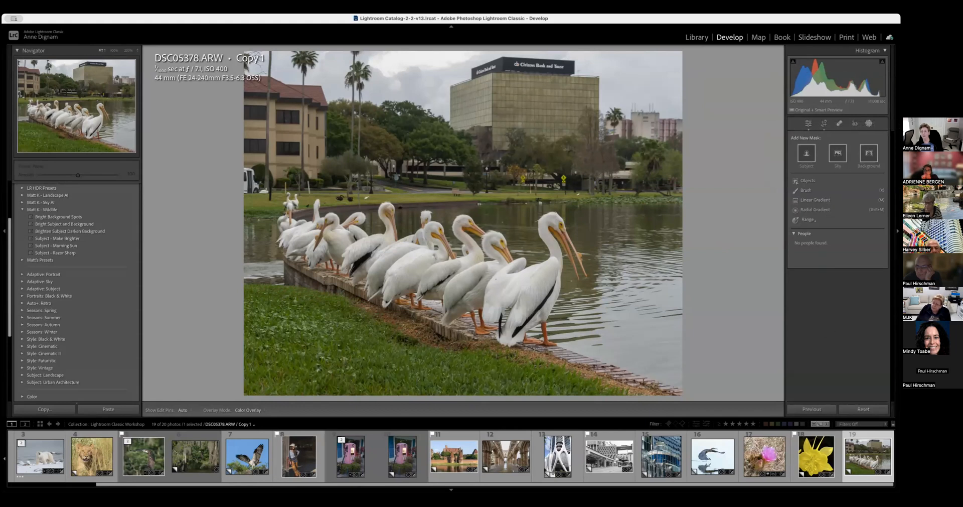
{"action": "left_click", "coordinate": [810, 123]}
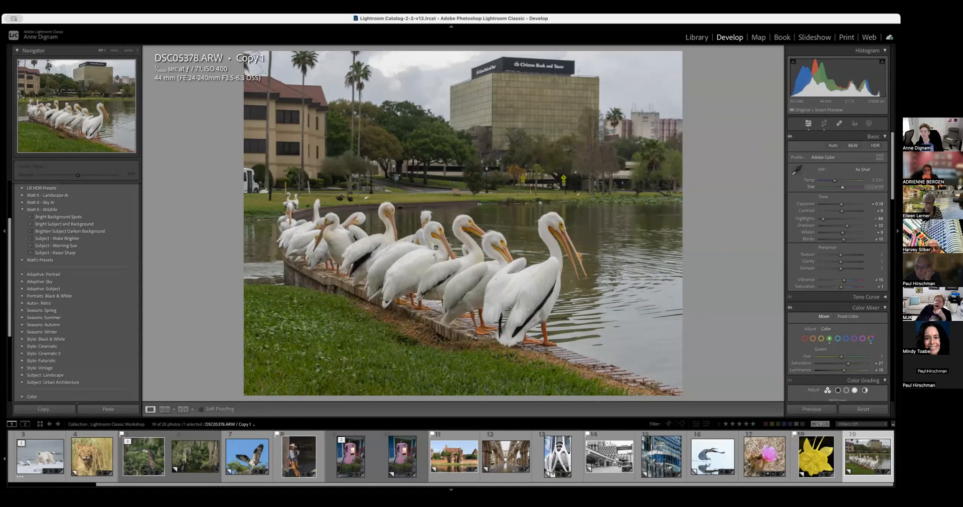
{"action": "left_click", "coordinate": [869, 123]}
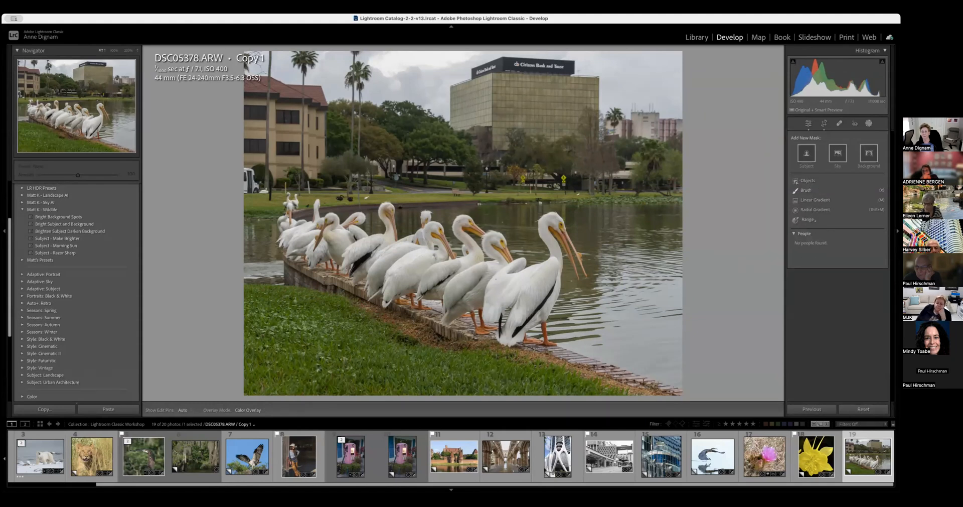
{"action": "left_click", "coordinate": [808, 123]}
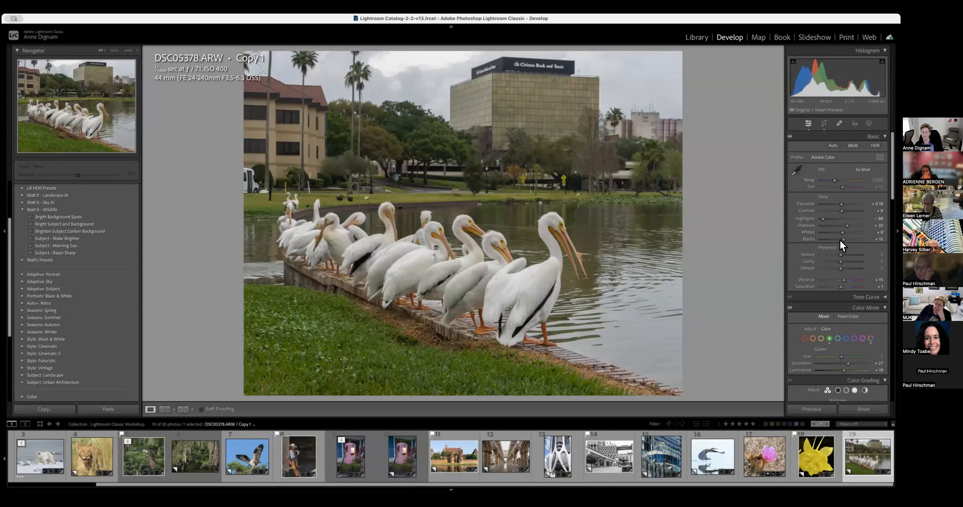
- Apply Lens Blur to the pelican photo and raise its Blur Amount to about 62
{"action": "scroll", "coordinate": [840, 240], "scroll_direction": "down", "scroll_amount": 5}
{"action": "scroll", "coordinate": [840, 239], "scroll_direction": "down", "scroll_amount": 8}
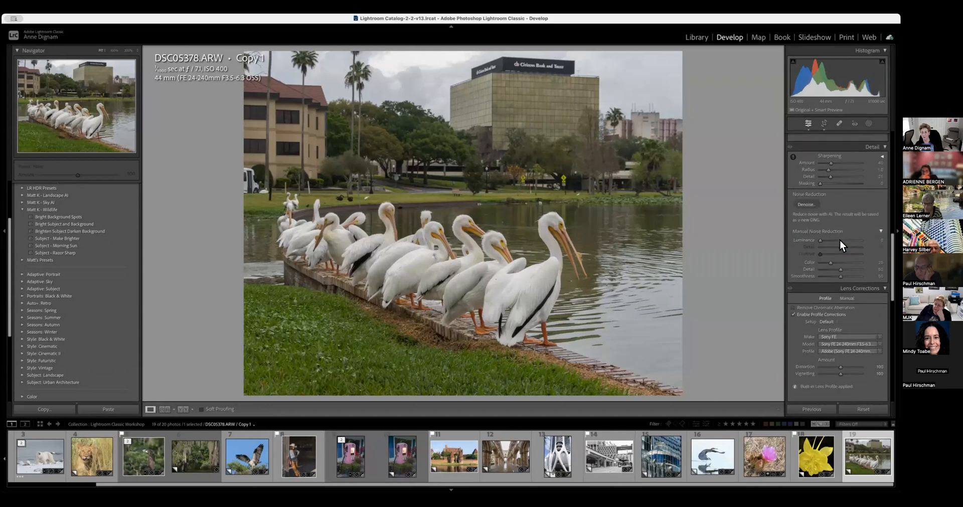
{"action": "scroll", "coordinate": [840, 239], "scroll_direction": "down", "scroll_amount": 6}
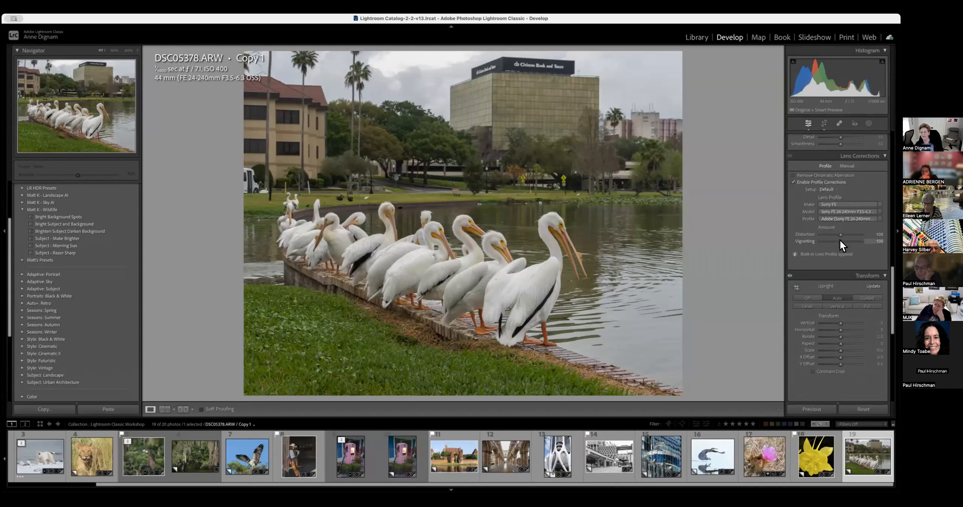
{"action": "scroll", "coordinate": [840, 239], "scroll_direction": "down", "scroll_amount": 3}
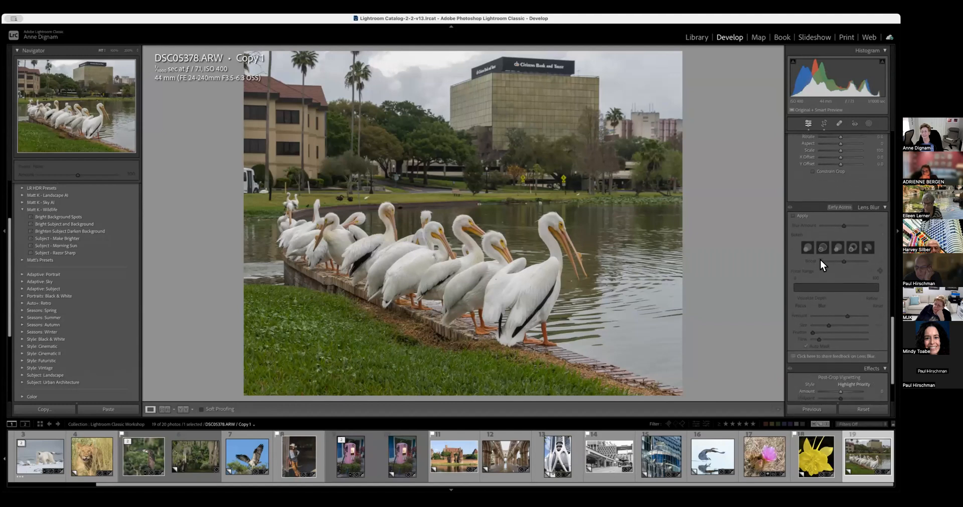
{"action": "left_click", "coordinate": [793, 211]}
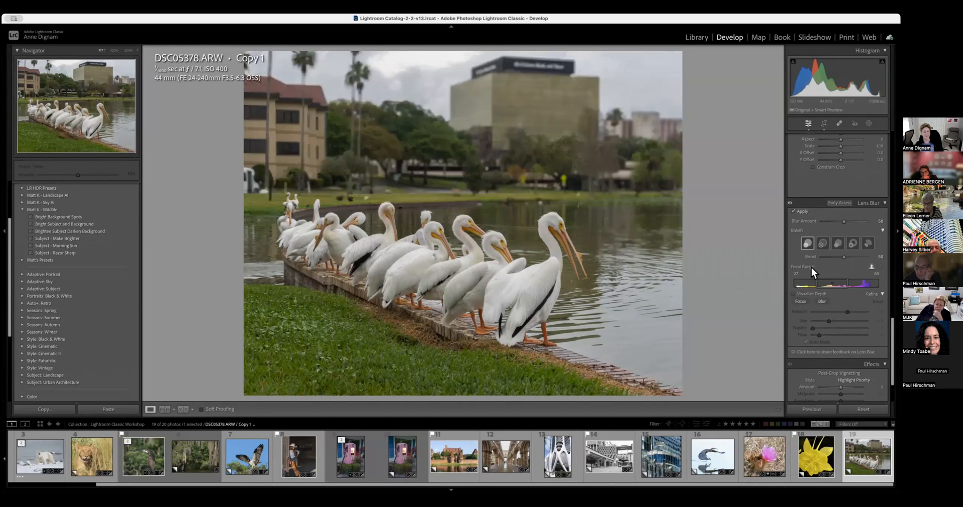
{"action": "left_click_drag", "start_coordinate": [844, 221], "coordinate": [850, 221]}
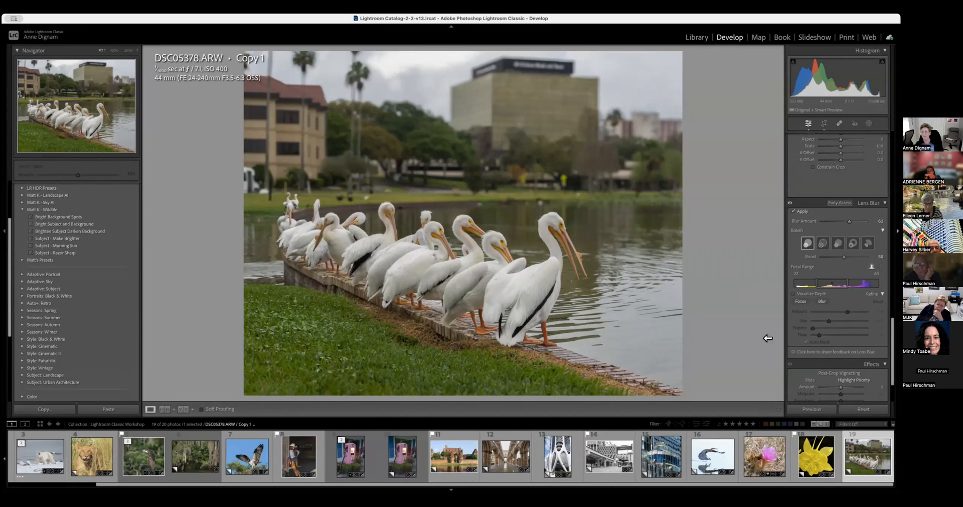
- Adjust the Lens Blur focal range to favor the nearer pelicans over the background, checking the far end of the flock close up
{"action": "left_click_drag", "start_coordinate": [844, 282], "coordinate": [829, 283]}
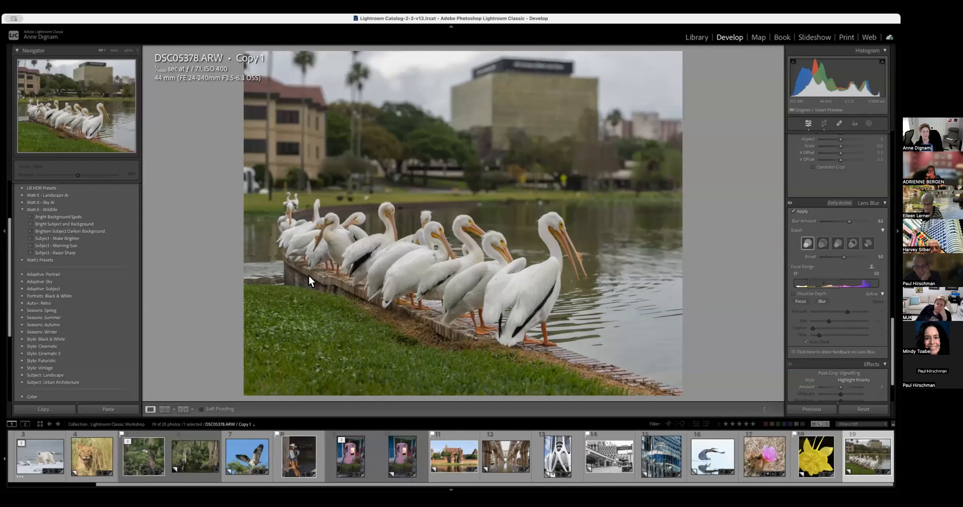
{"action": "left_click", "coordinate": [291, 216]}
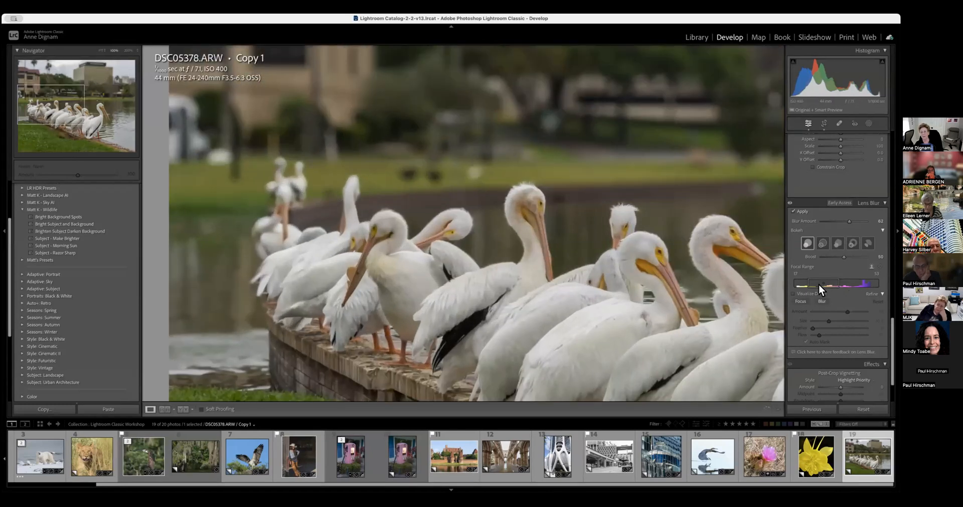
{"action": "left_click_drag", "start_coordinate": [821, 282], "coordinate": [832, 284]}
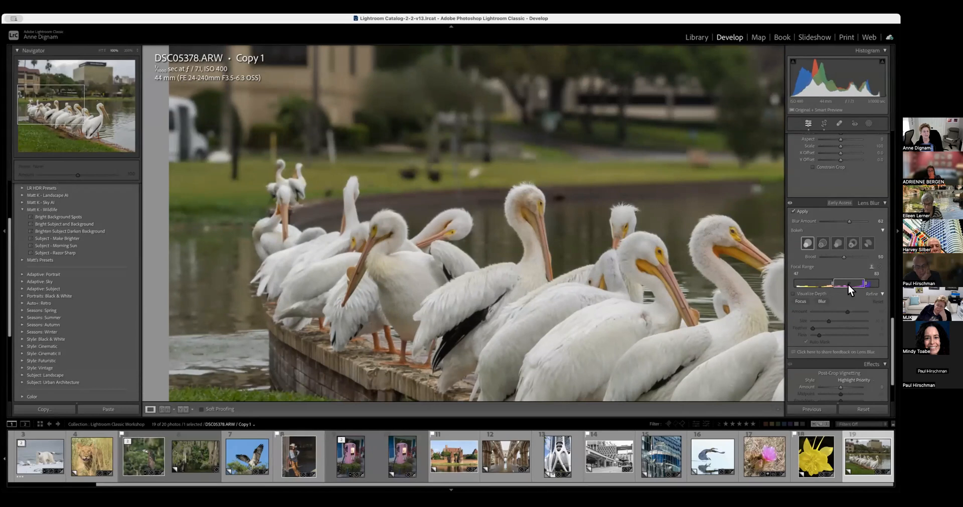
{"action": "left_click_drag", "start_coordinate": [853, 282], "coordinate": [821, 282]}
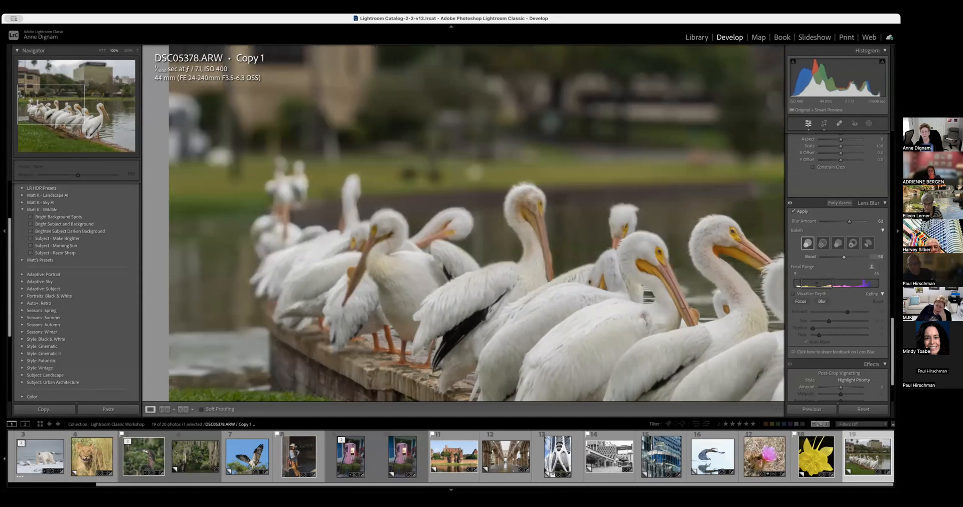
{"action": "left_click_drag", "start_coordinate": [820, 282], "coordinate": [827, 282]}
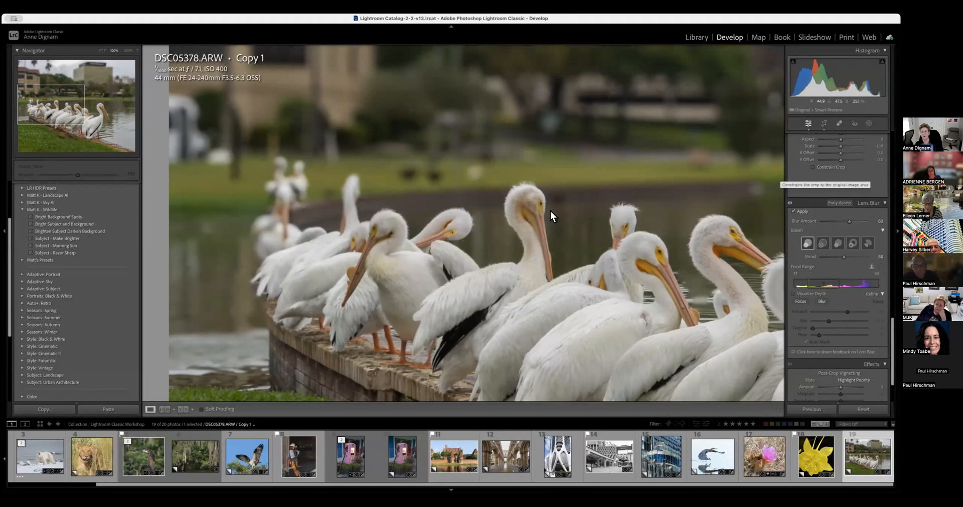
{"action": "left_click", "coordinate": [667, 151]}
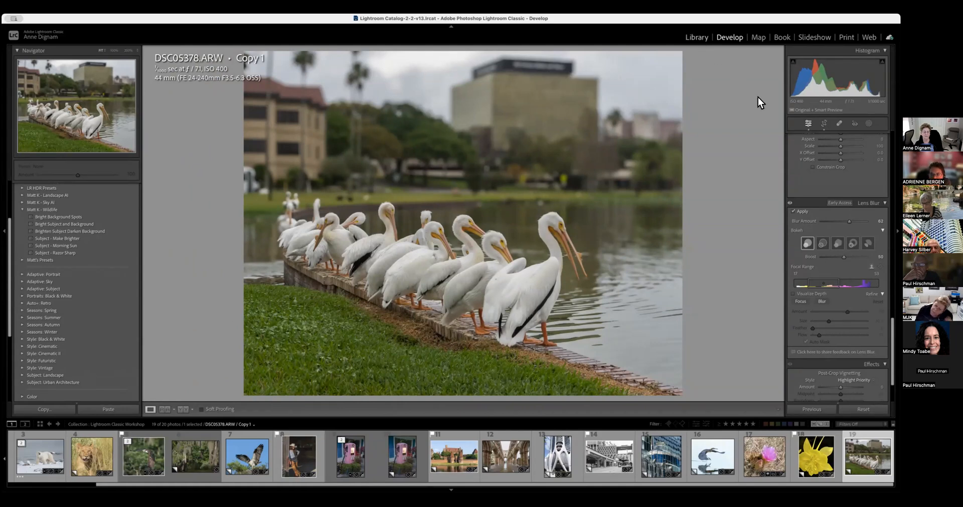
- Return to the Library grid and display the photos in the Animals folder
{"action": "key", "text": "g"}
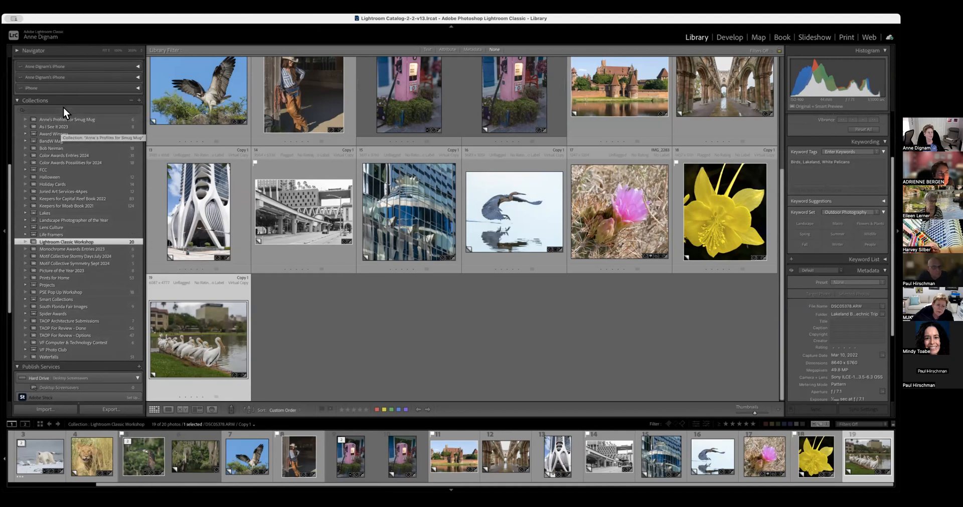
{"action": "scroll", "coordinate": [63, 107], "scroll_direction": "up", "scroll_amount": 5}
{"action": "scroll", "coordinate": [63, 107], "scroll_direction": "up", "scroll_amount": 3}
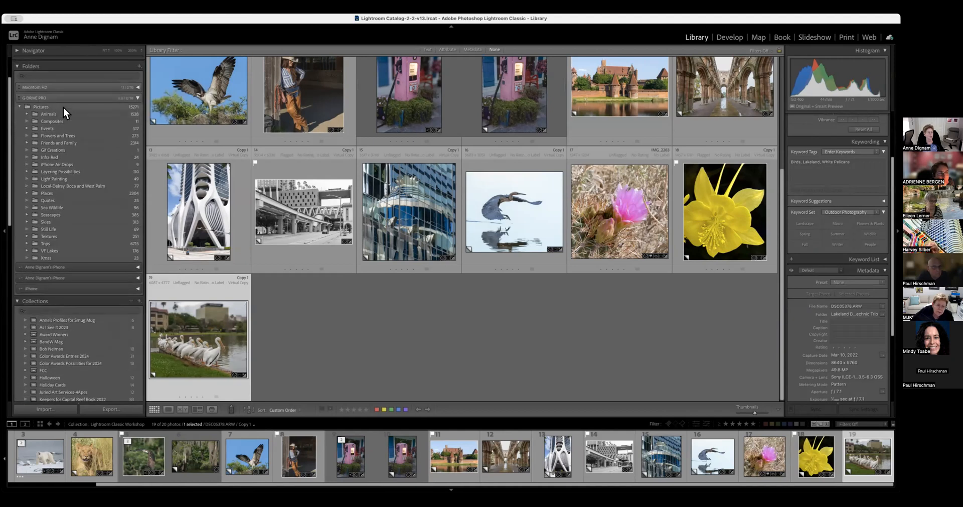
{"action": "left_click", "coordinate": [53, 115]}
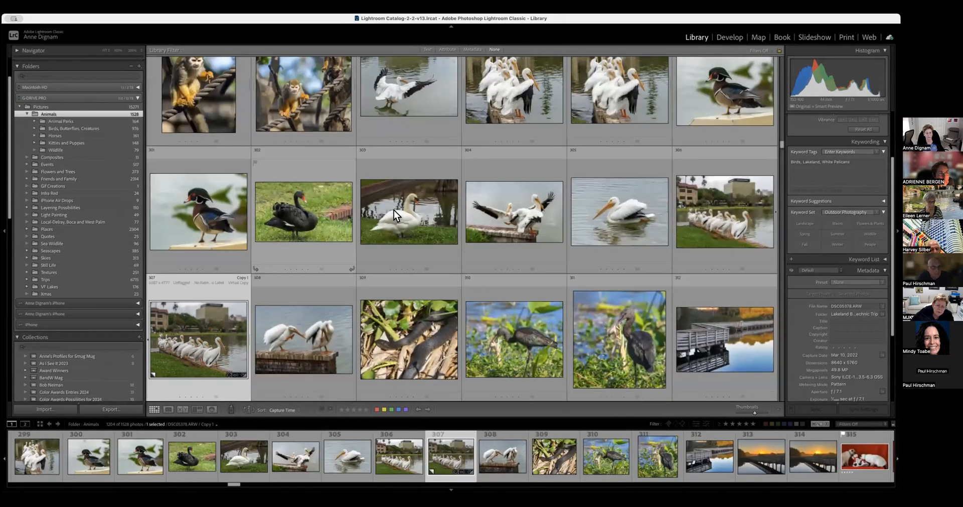
- Try to add the photo of two pelicans with spread wings to the Lightroom Classic Workshop collection
{"action": "left_click", "coordinate": [508, 216]}
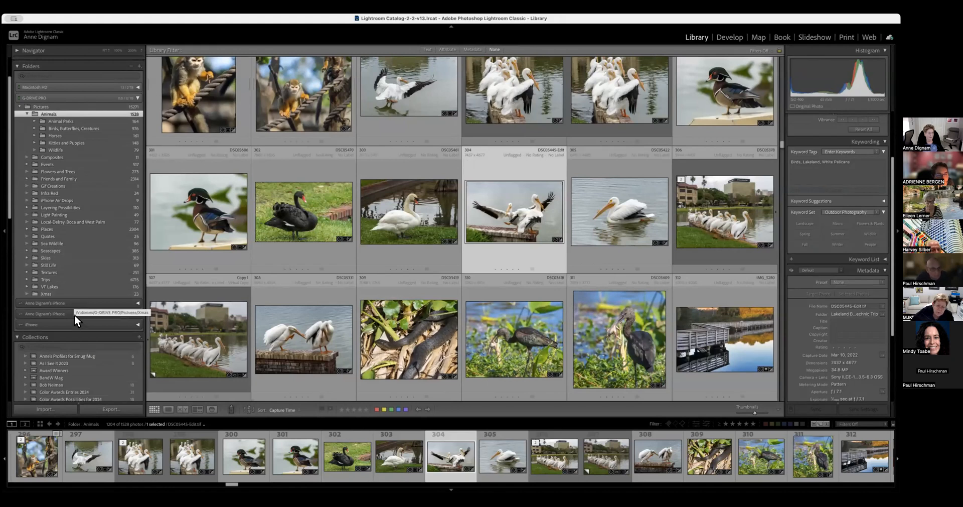
{"action": "scroll", "coordinate": [75, 316], "scroll_direction": "down", "scroll_amount": 5}
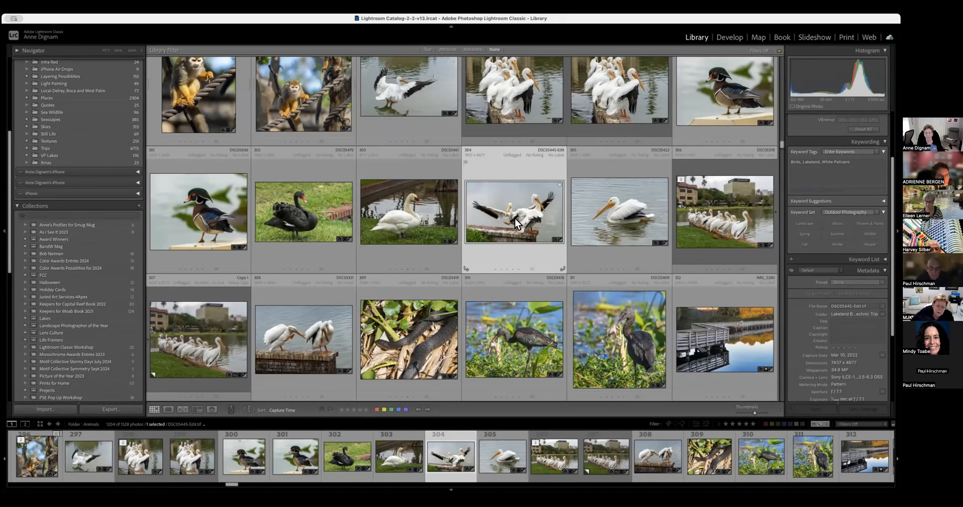
{"action": "left_click_drag", "start_coordinate": [531, 218], "coordinate": [92, 370]}
{"action": "left_click_drag", "start_coordinate": [88, 378], "coordinate": [77, 348]}
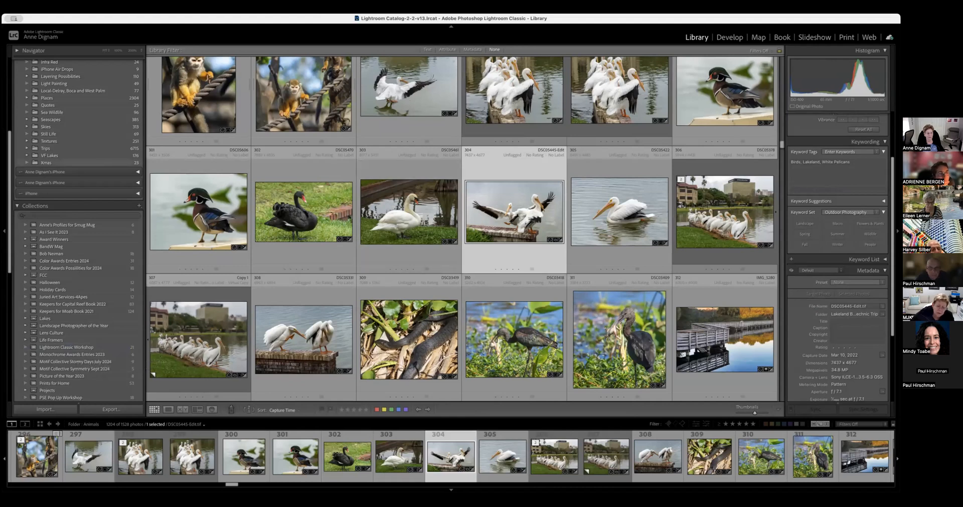
- Collapse the collections list and view the edited virtual copy of the pelican flock in Loupe view
{"action": "left_click", "coordinate": [17, 205]}
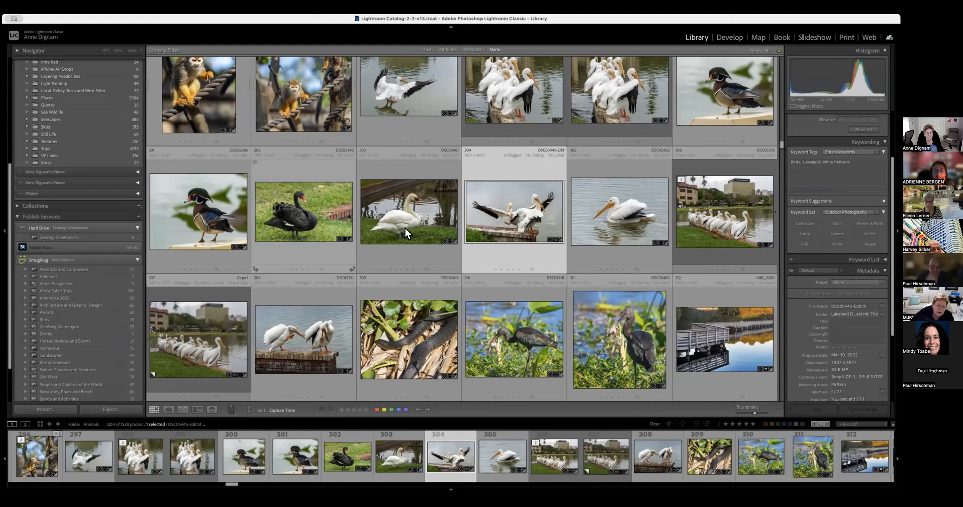
{"action": "double_click", "coordinate": [173, 347]}
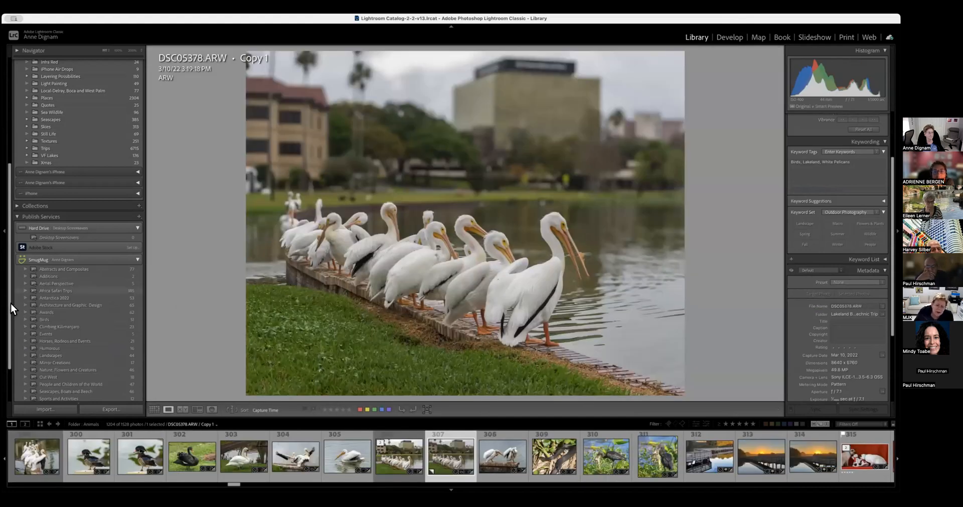
{"action": "scroll", "coordinate": [74, 219], "scroll_direction": "up", "scroll_amount": 3}
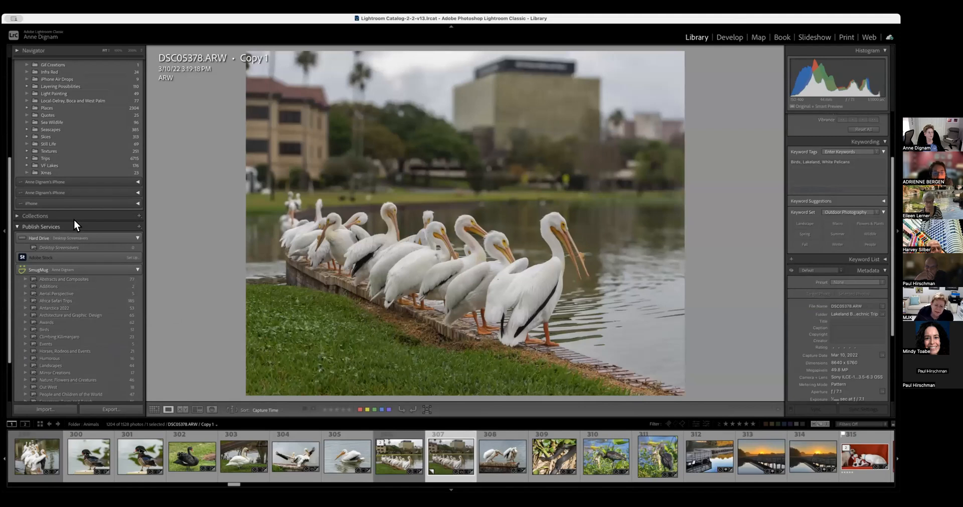
{"action": "scroll", "coordinate": [140, 187], "scroll_direction": "up", "scroll_amount": 6}
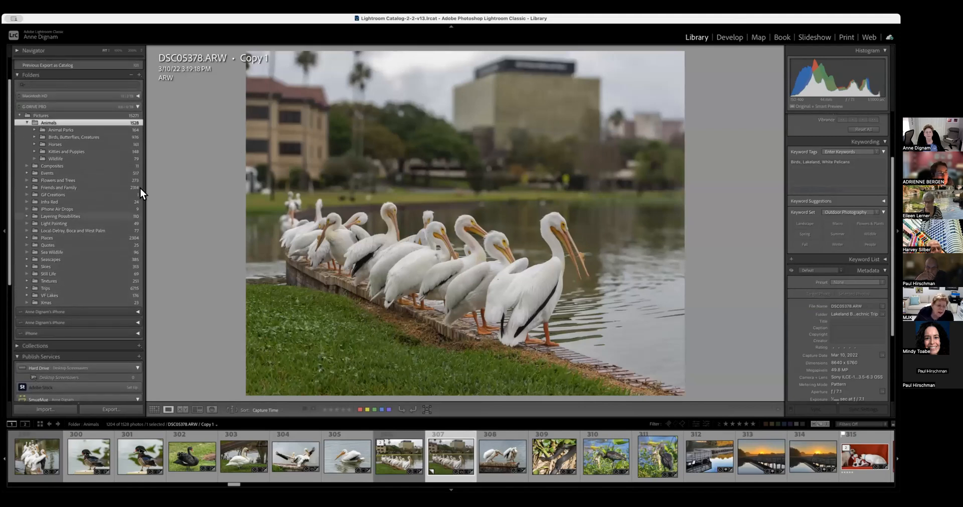
{"action": "scroll", "coordinate": [89, 204], "scroll_direction": "down", "scroll_amount": 3}
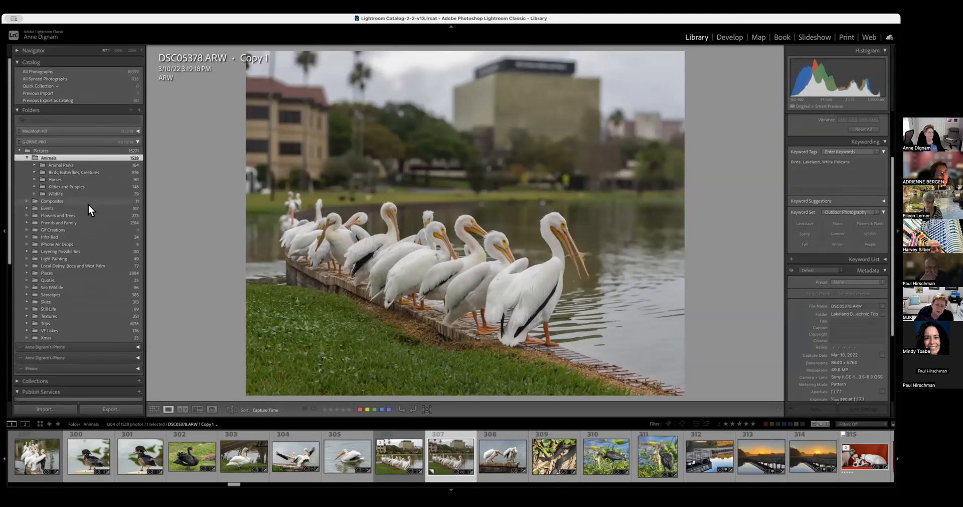
- Open the edited virtual copy of the pelican flock in the Develop module
{"action": "scroll", "coordinate": [88, 205], "scroll_direction": "down", "scroll_amount": 8}
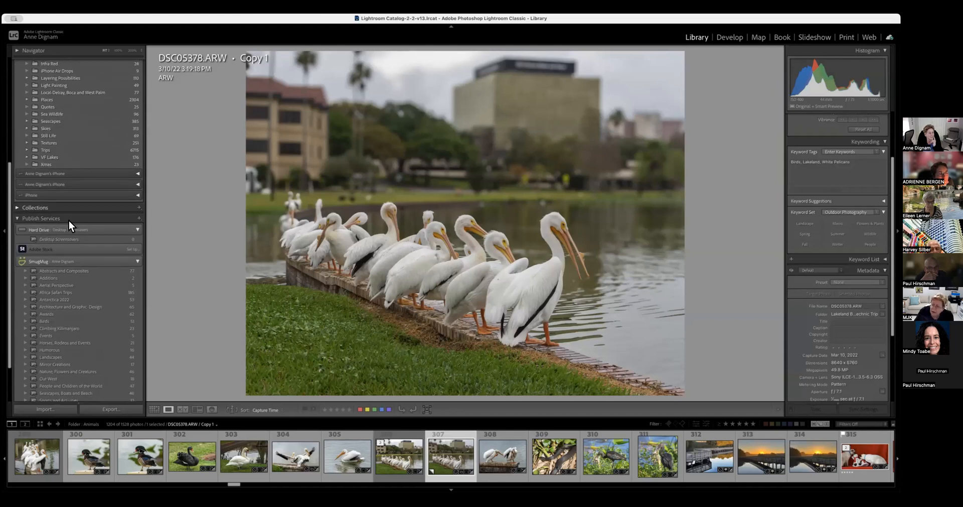
{"action": "scroll", "coordinate": [76, 236], "scroll_direction": "up", "scroll_amount": 10}
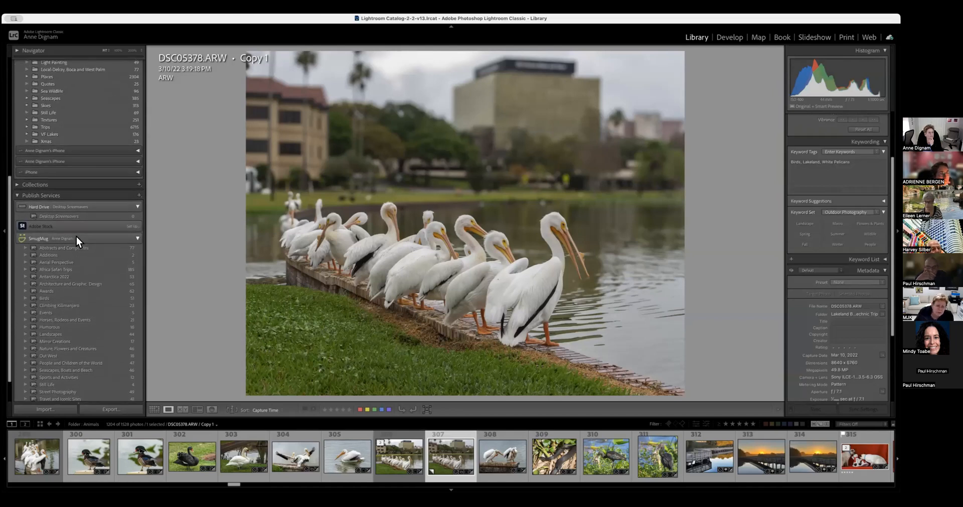
{"action": "left_click", "coordinate": [732, 37]}
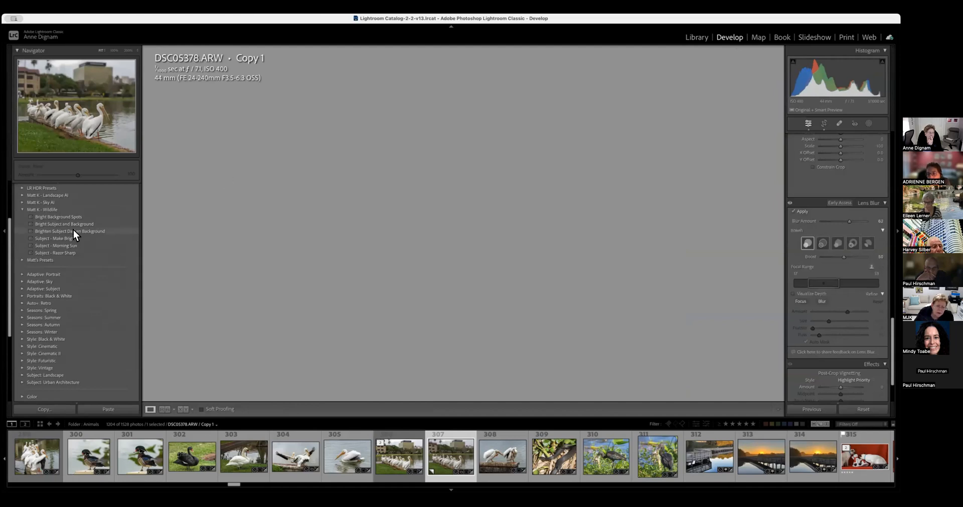
{"action": "scroll", "coordinate": [73, 231], "scroll_direction": "up", "scroll_amount": 1}
{"action": "scroll", "coordinate": [74, 230], "scroll_direction": "up", "scroll_amount": 2}
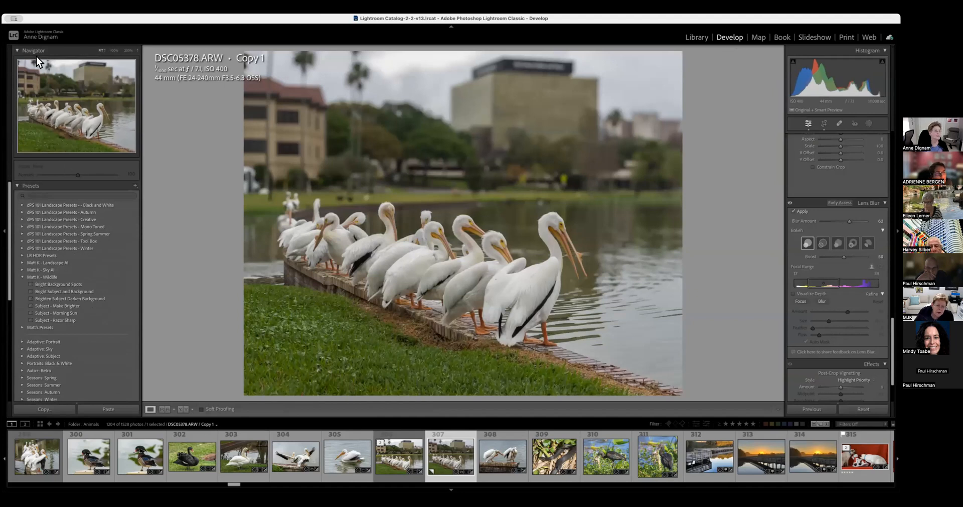
- Look through the develop presets, collapsing the image navigator and the presets list
{"action": "left_click", "coordinate": [17, 51]}
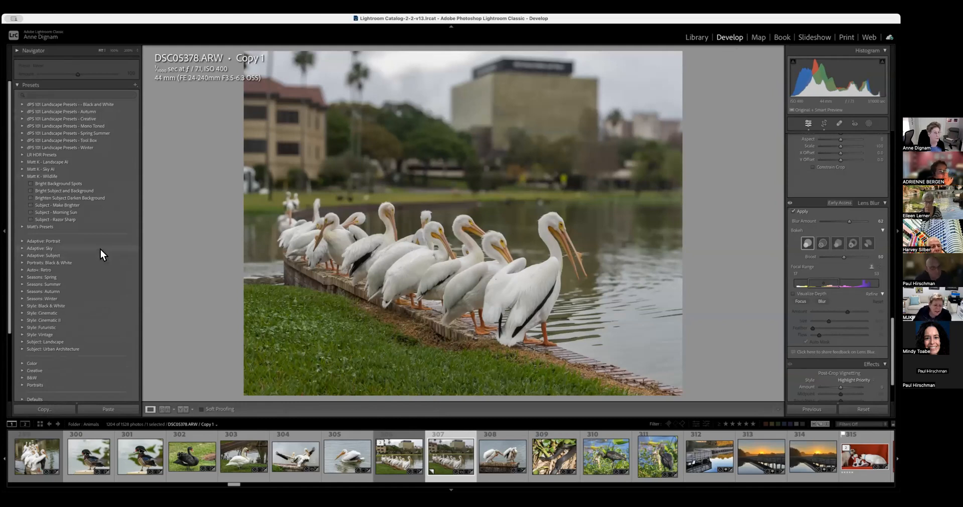
{"action": "scroll", "coordinate": [100, 249], "scroll_direction": "down", "scroll_amount": 3}
{"action": "scroll", "coordinate": [100, 249], "scroll_direction": "up", "scroll_amount": 3}
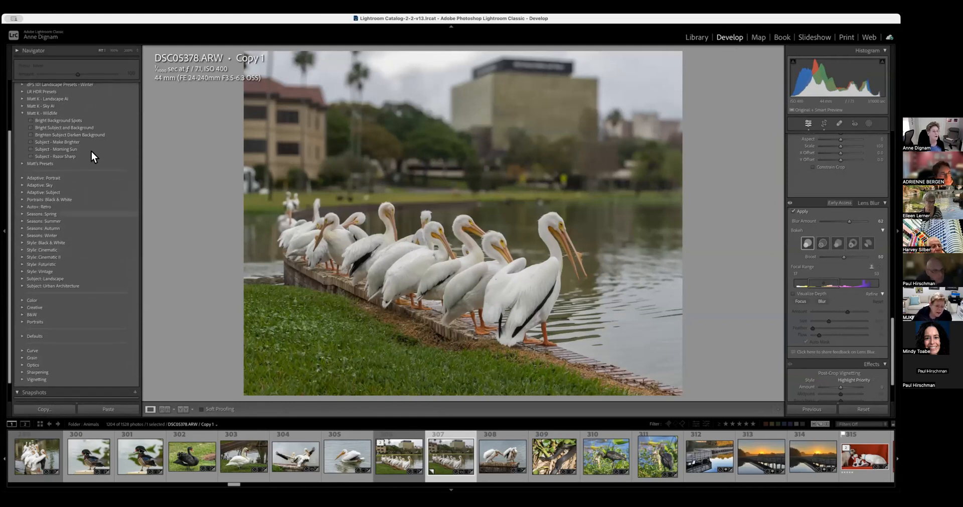
{"action": "scroll", "coordinate": [72, 101], "scroll_direction": "down", "scroll_amount": 1}
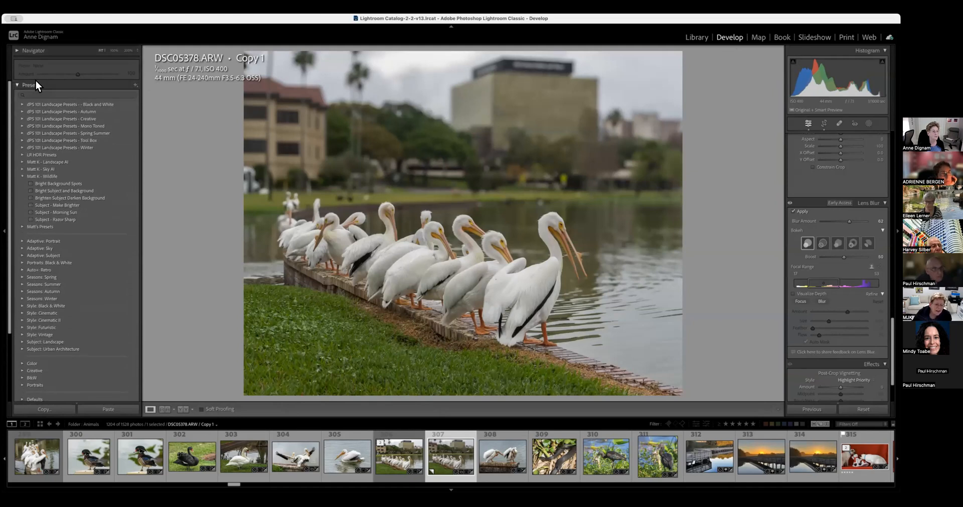
{"action": "left_click", "coordinate": [17, 85]}
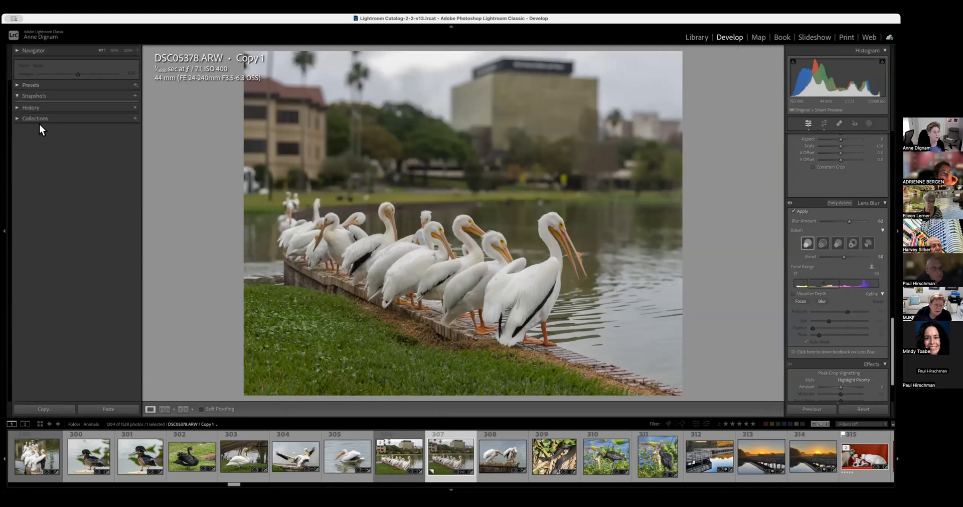
- Expand the edit history, view the pelican copy at its Reset Settings state, and return to the latest Update Focal Range state
{"action": "left_click", "coordinate": [17, 107]}
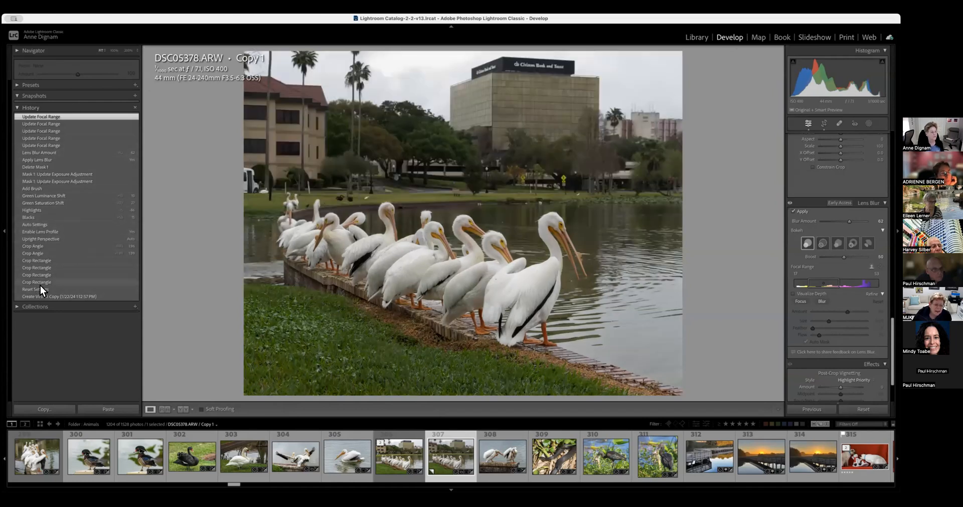
{"action": "left_click", "coordinate": [519, 314]}
{"action": "left_click", "coordinate": [518, 313]}
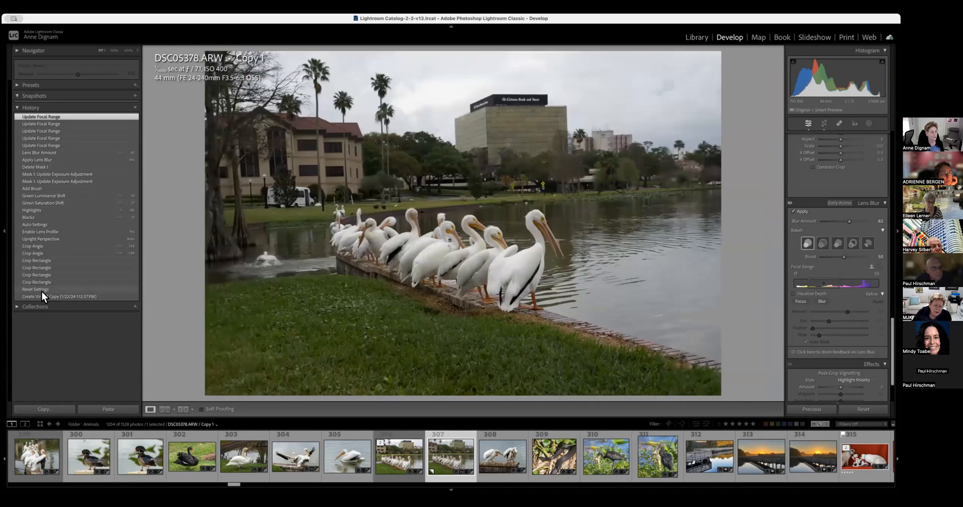
{"action": "left_click", "coordinate": [43, 288]}
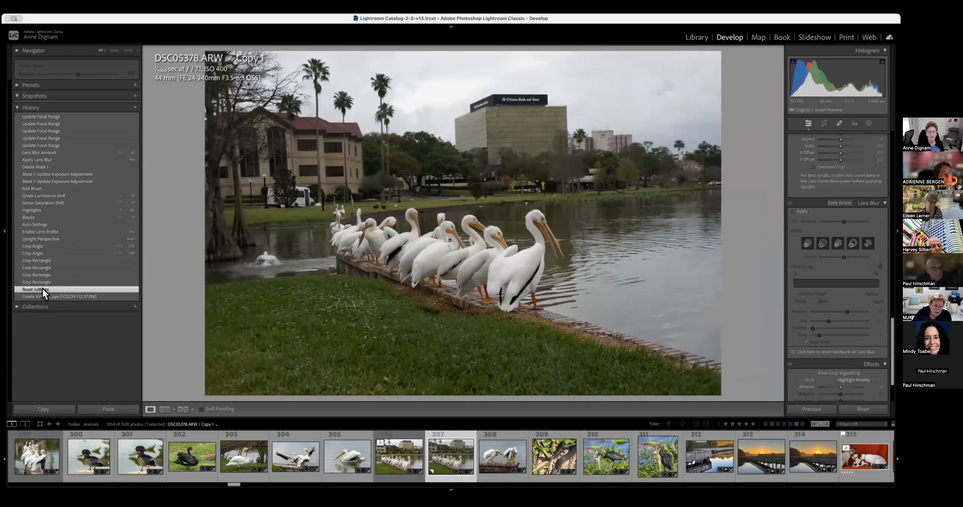
{"action": "left_click", "coordinate": [44, 117]}
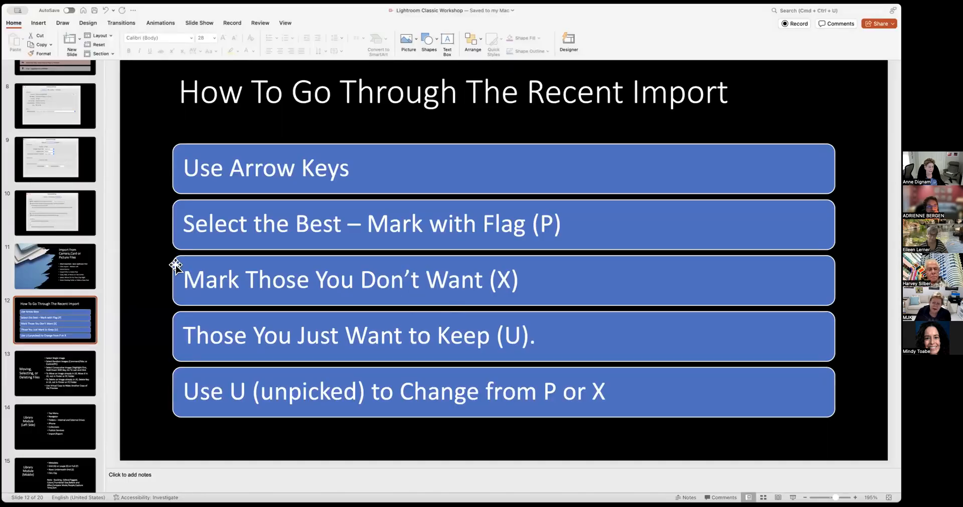
- In the Lightroom Classic Workshop presentation in PowerPoint, go back to slide 6, Lightroom Classic Catalog Files
{"action": "scroll", "coordinate": [69, 323], "scroll_direction": "up", "scroll_amount": 10}
{"action": "scroll", "coordinate": [68, 321], "scroll_direction": "up", "scroll_amount": 1}
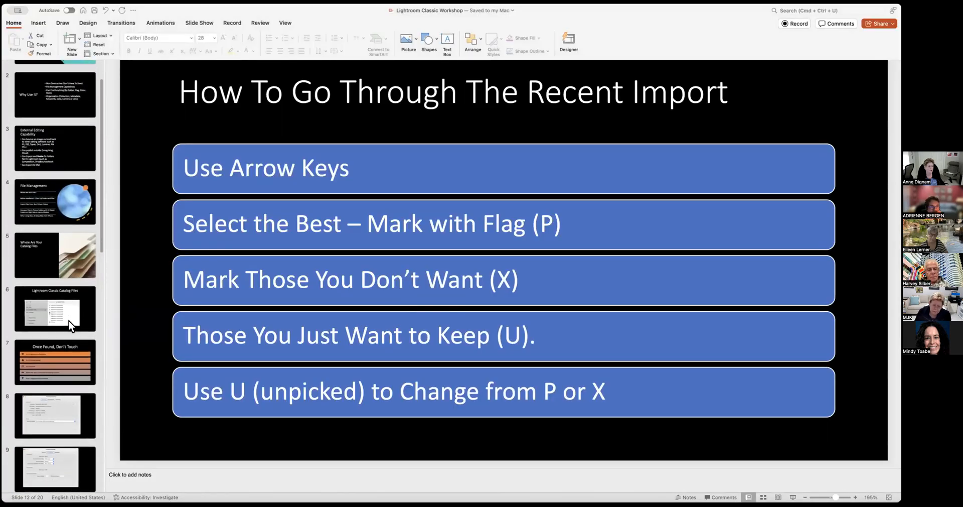
{"action": "left_click", "coordinate": [70, 297]}
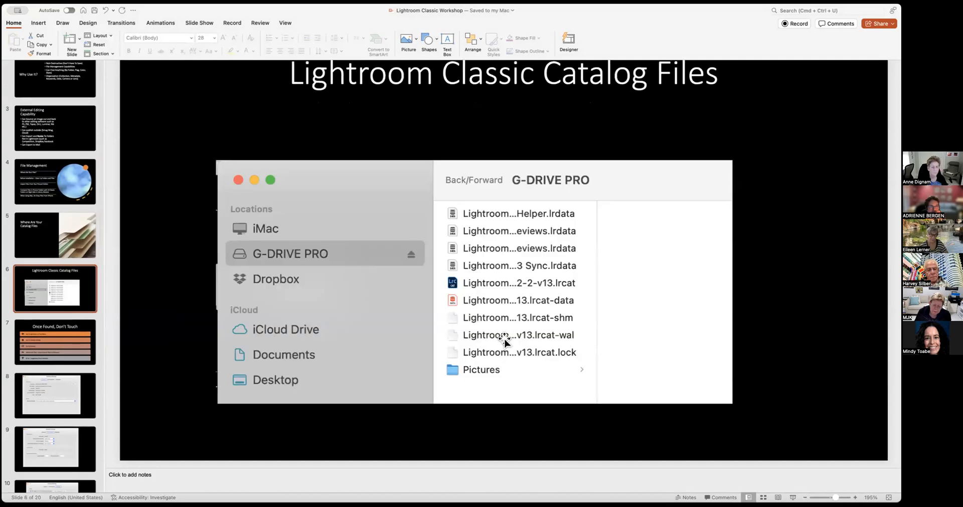